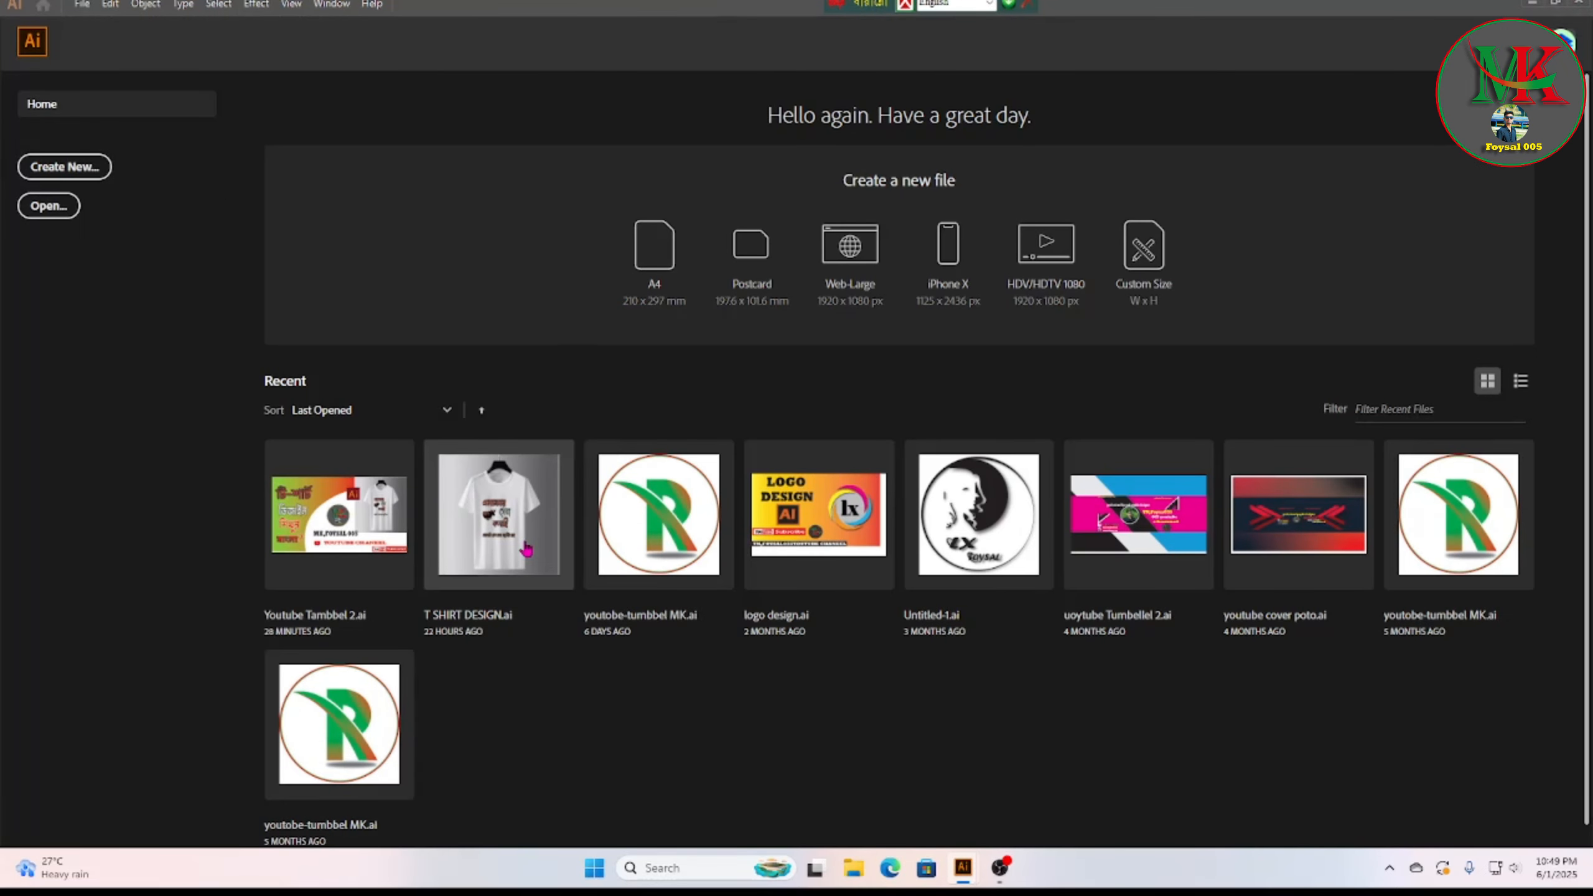
# Step: Open the recent file T SHIRT DESIGN.ai and delete all artwork on its artboard
pyautogui.click(478, 510)
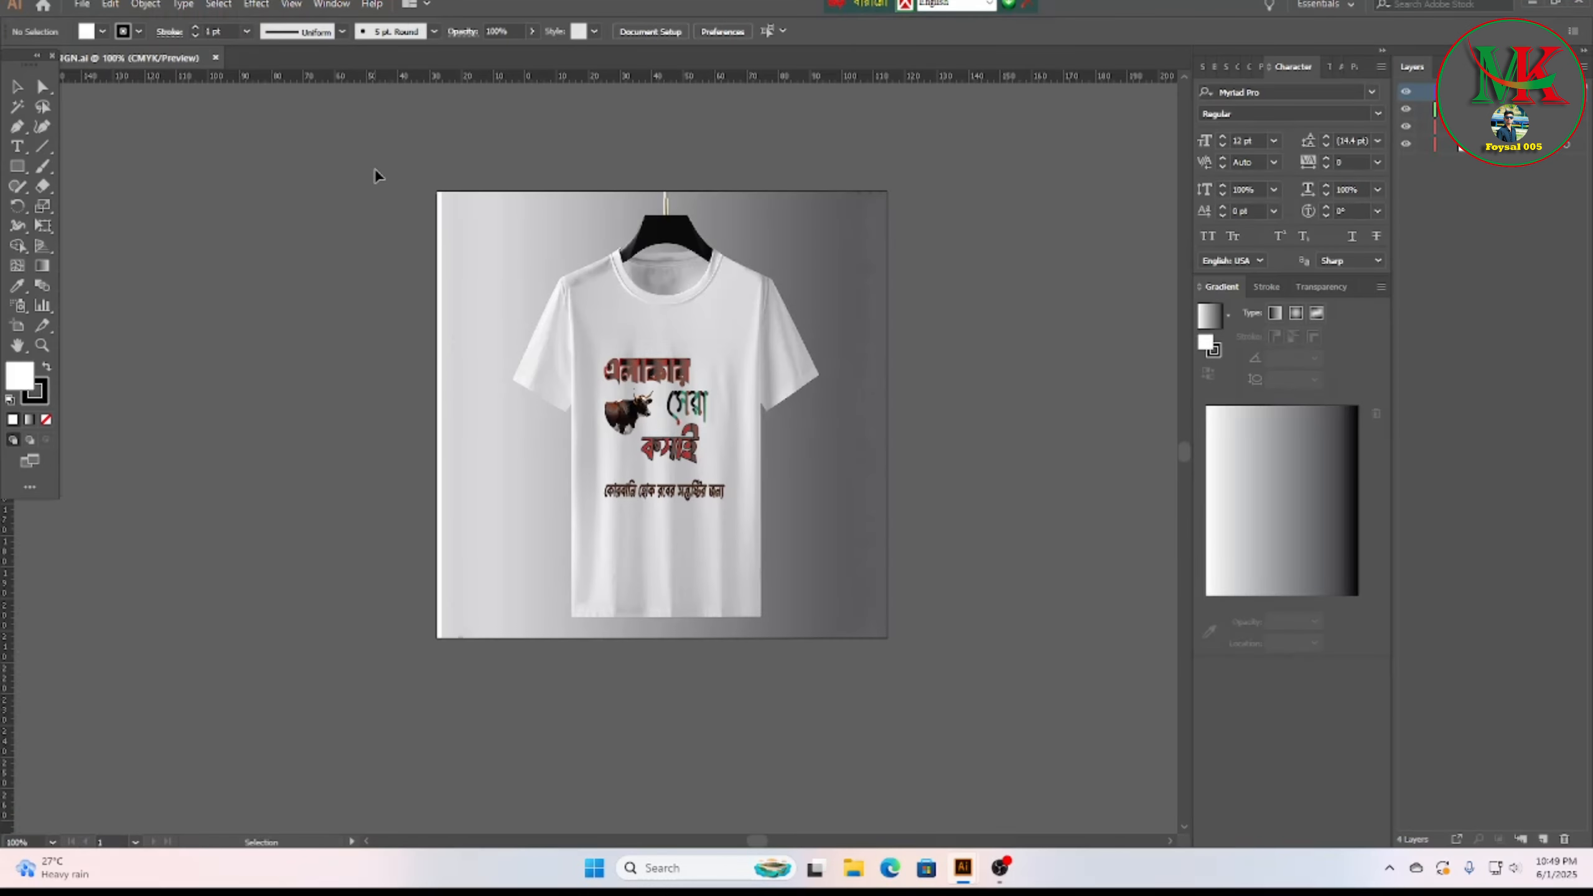
pyautogui.moveTo(375, 170); pyautogui.dragTo(896, 593)
pyautogui.press('Delete')
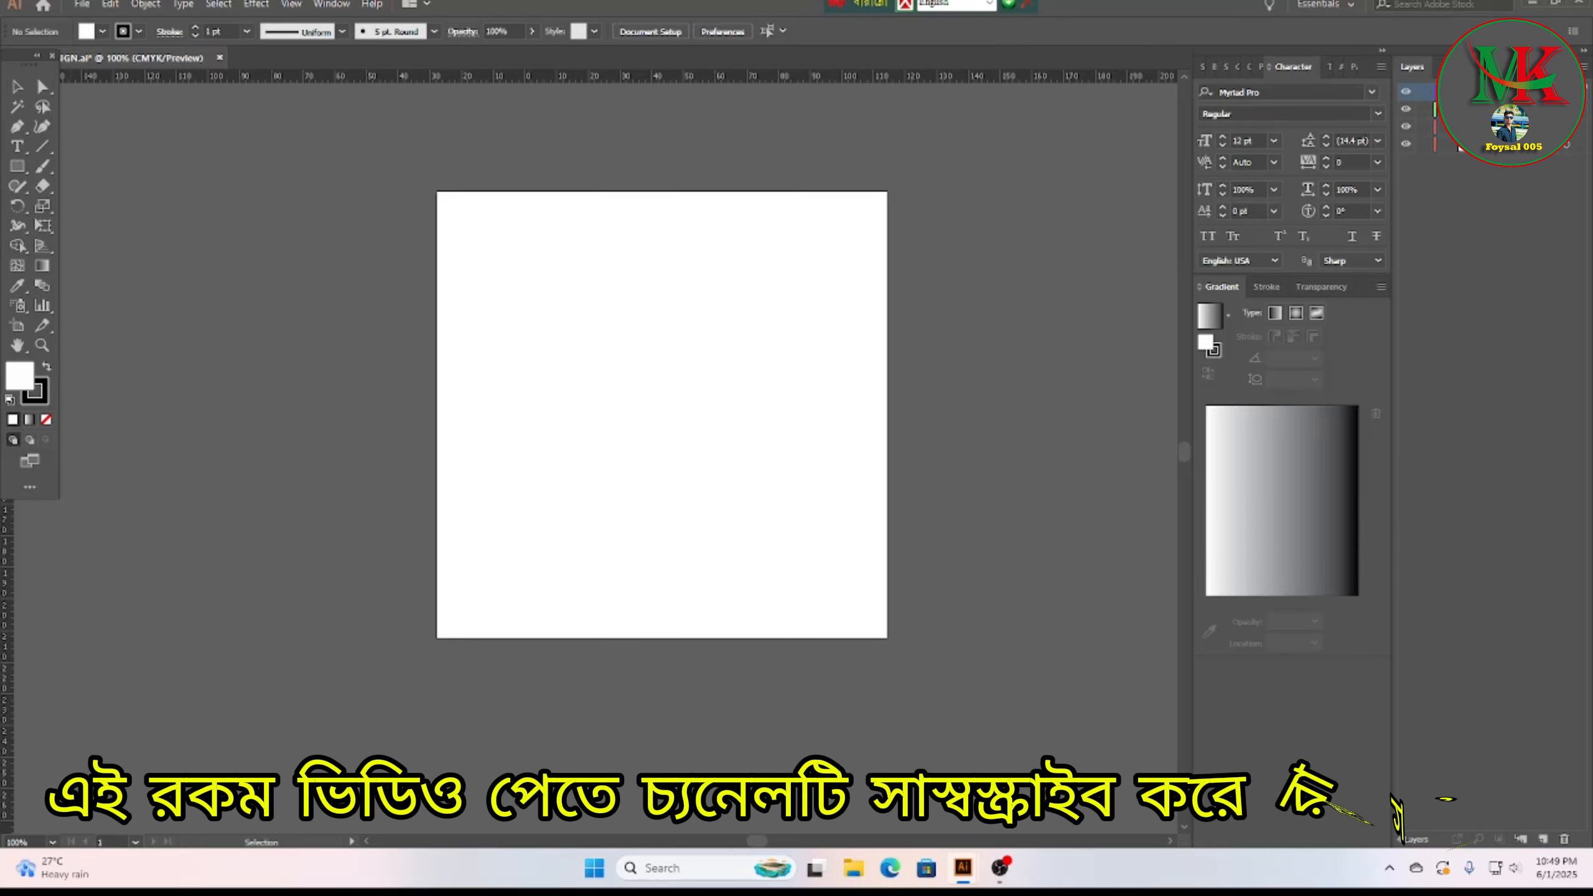
# Step: Delete the leftover empty layers so that only one layer remains in the document
pyautogui.click(1563, 839)
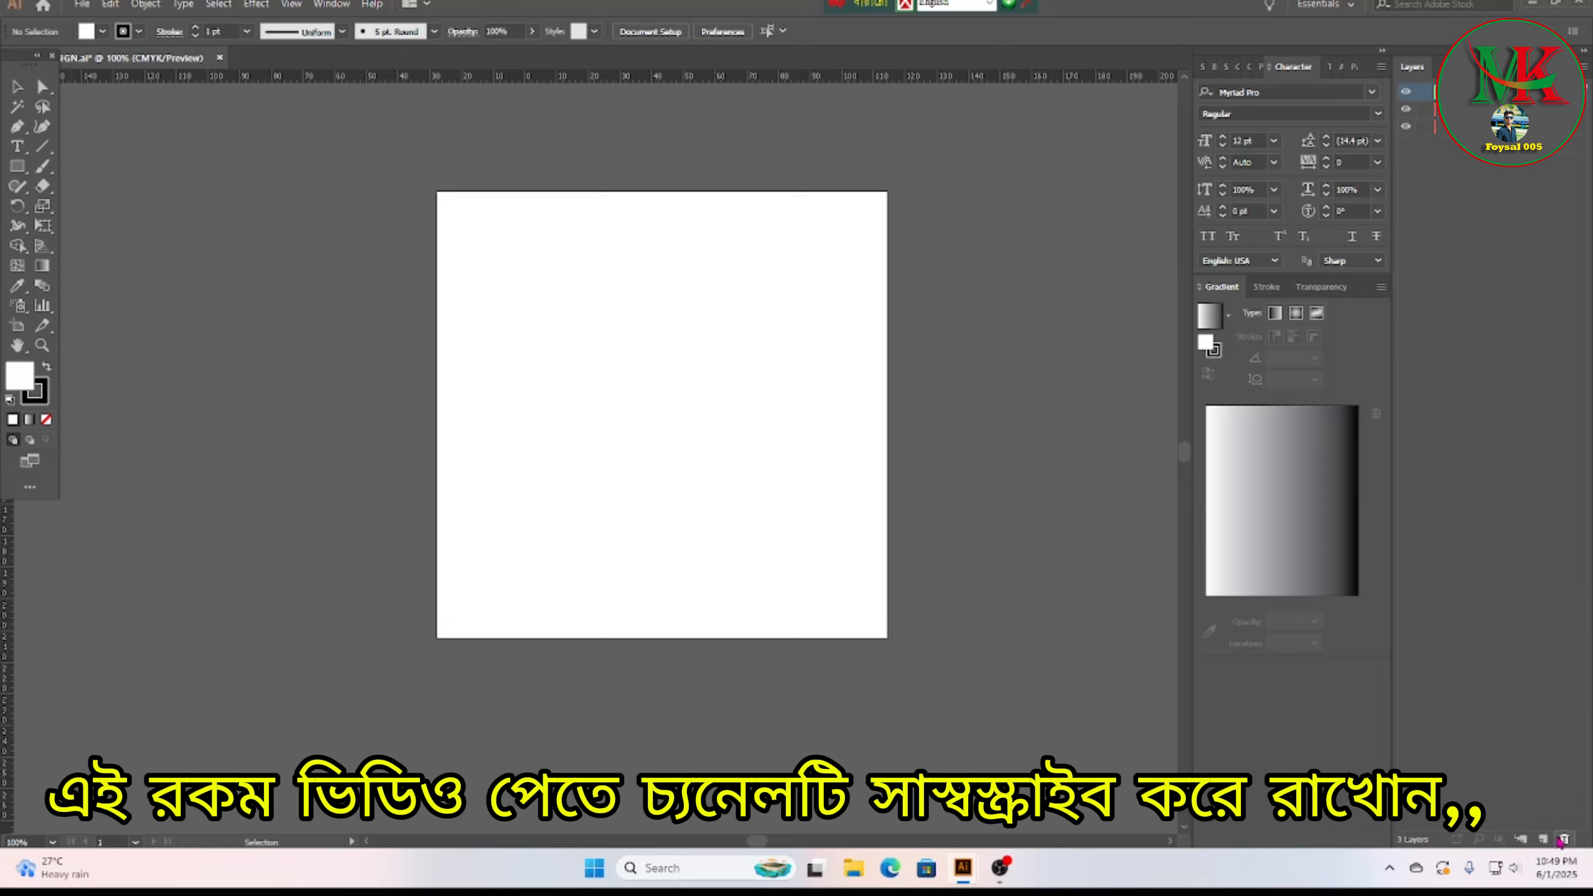
pyautogui.click(1562, 840)
pyautogui.click(1562, 839)
# Step: Hide the Layers panel and show it again
pyautogui.click(320, 5)
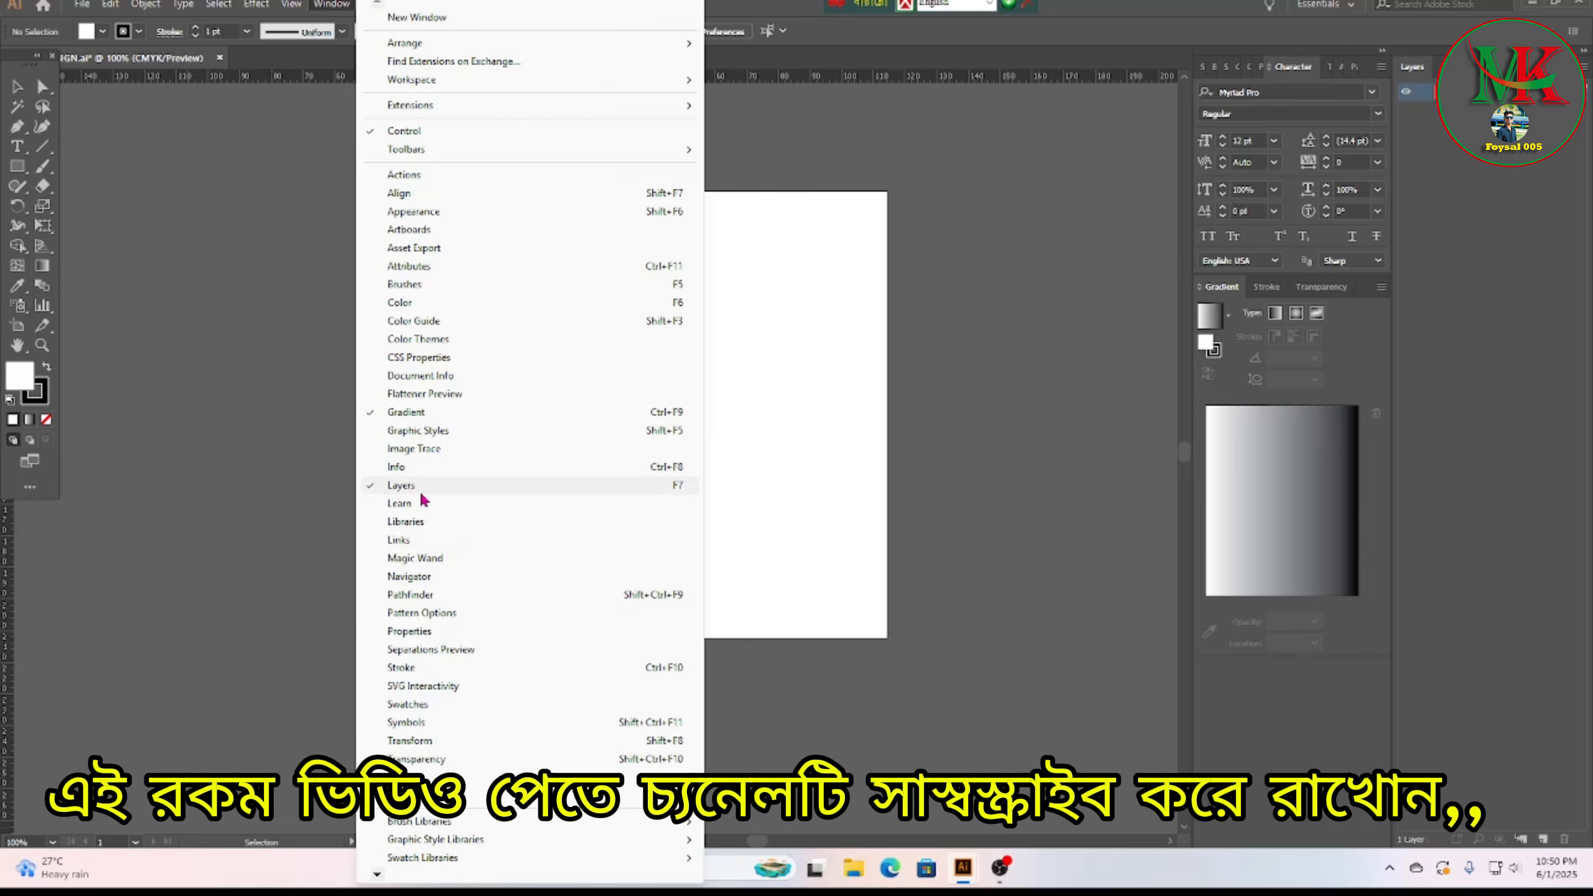
pyautogui.click(678, 487)
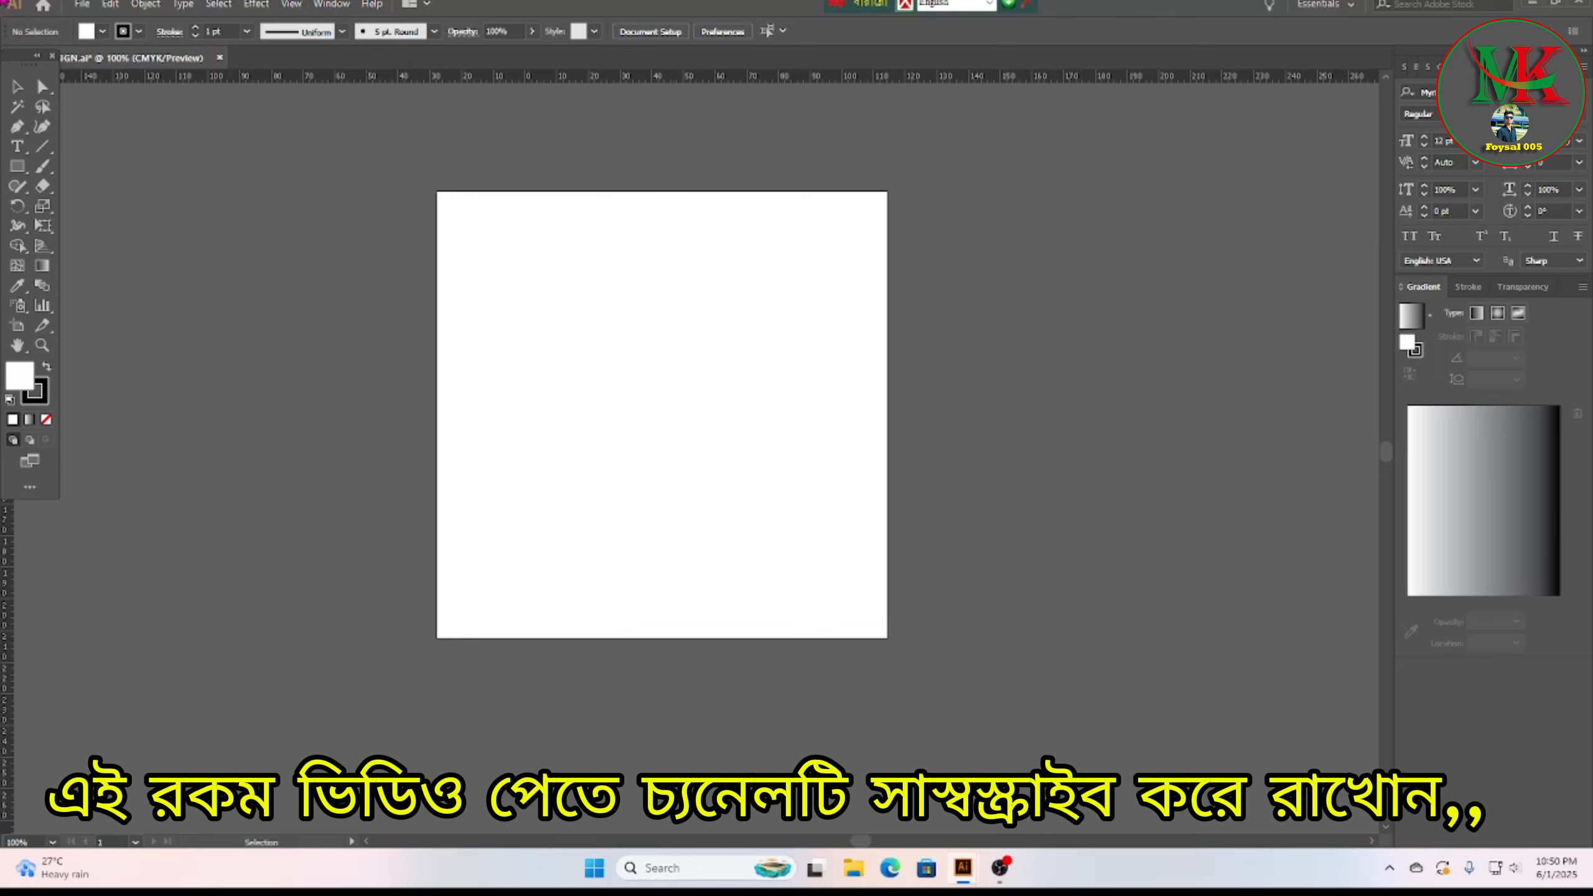
pyautogui.click(323, 4)
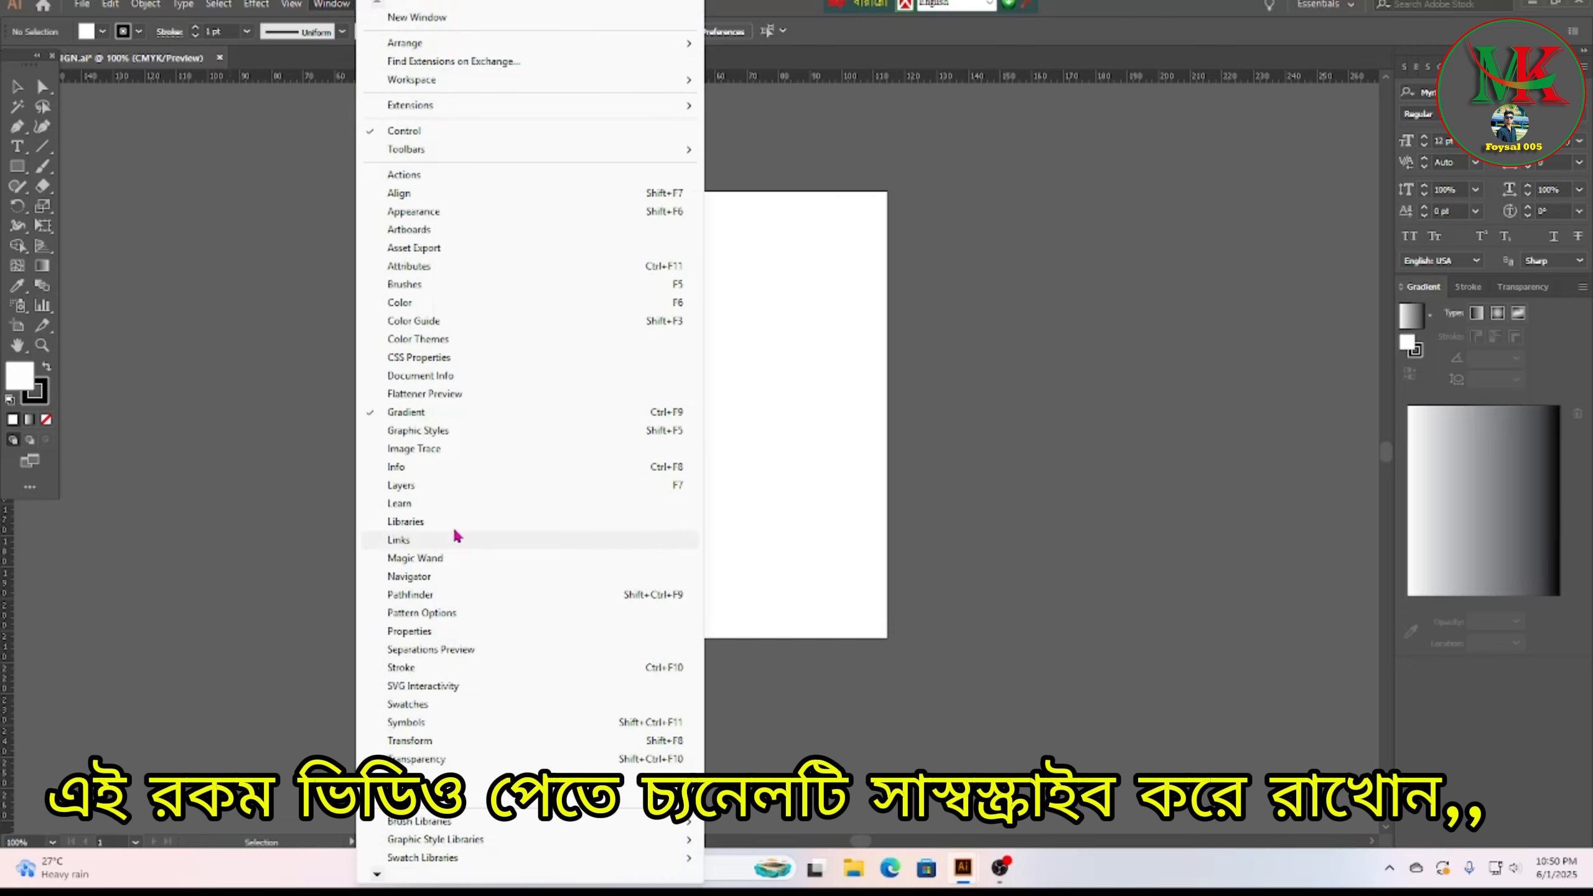
pyautogui.click(432, 487)
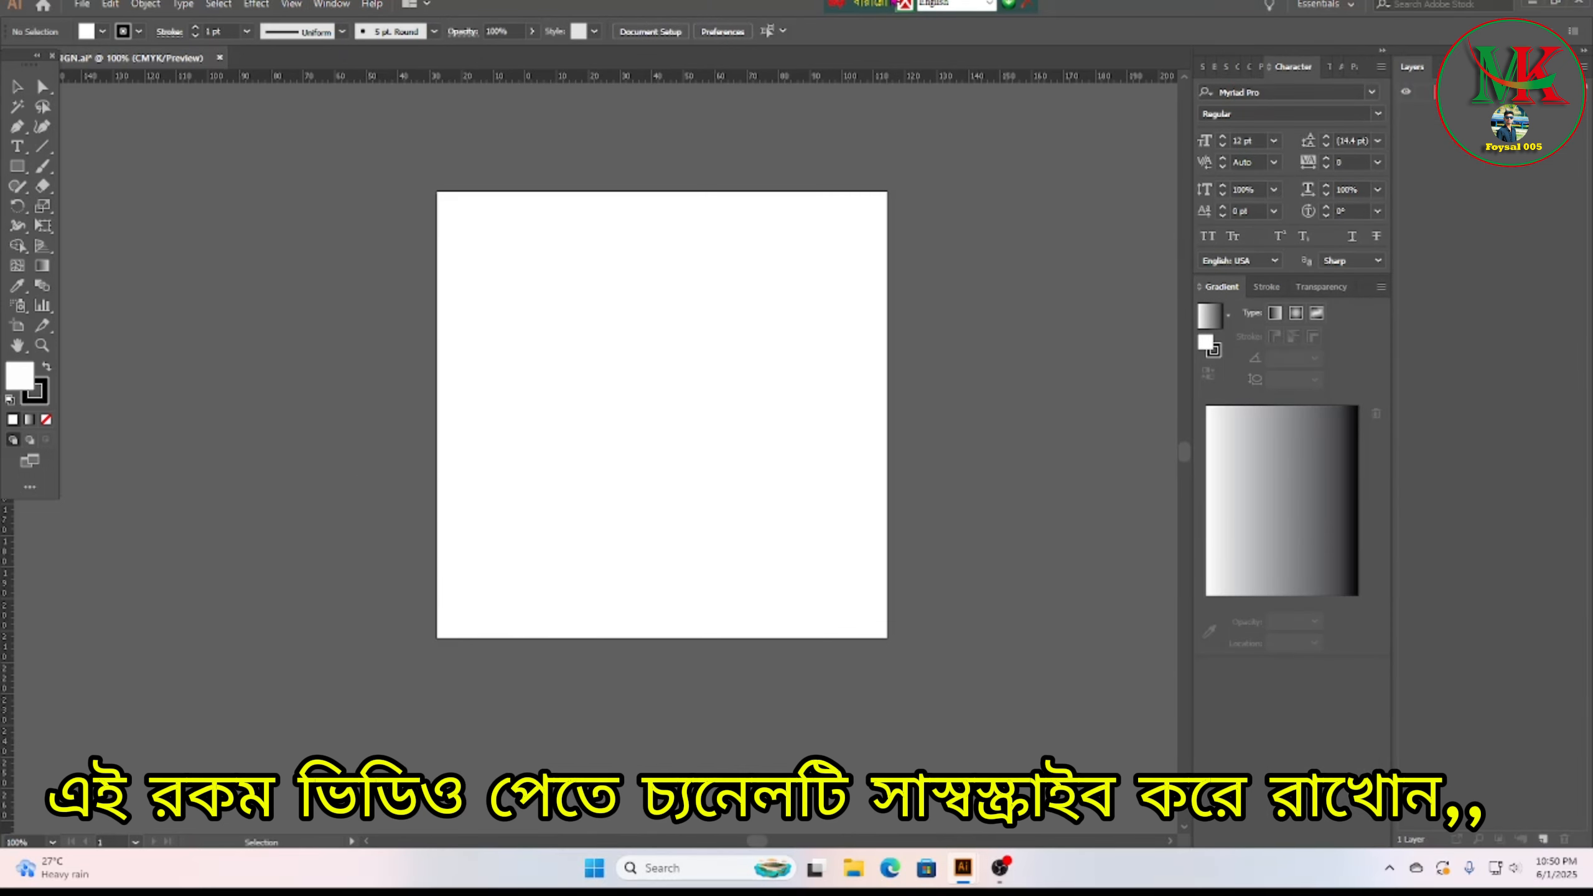
# Step: Choose the black tshirt-icon image in the PRONT IMEGE folder for placing in the document
pyautogui.scroll(1, 780, 349)
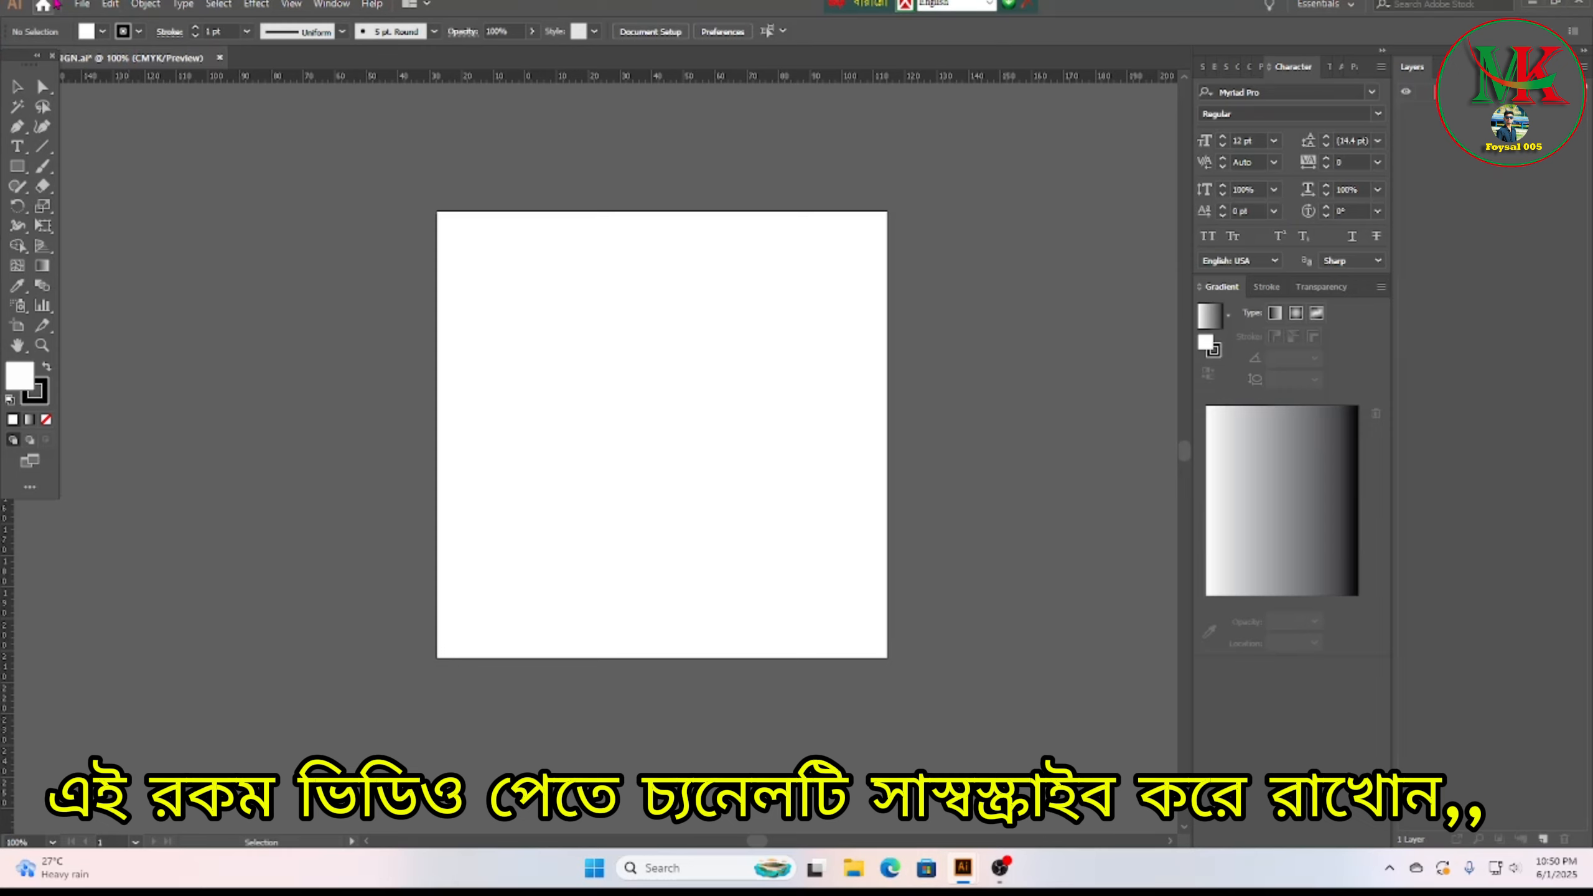
pyautogui.click(81, 4)
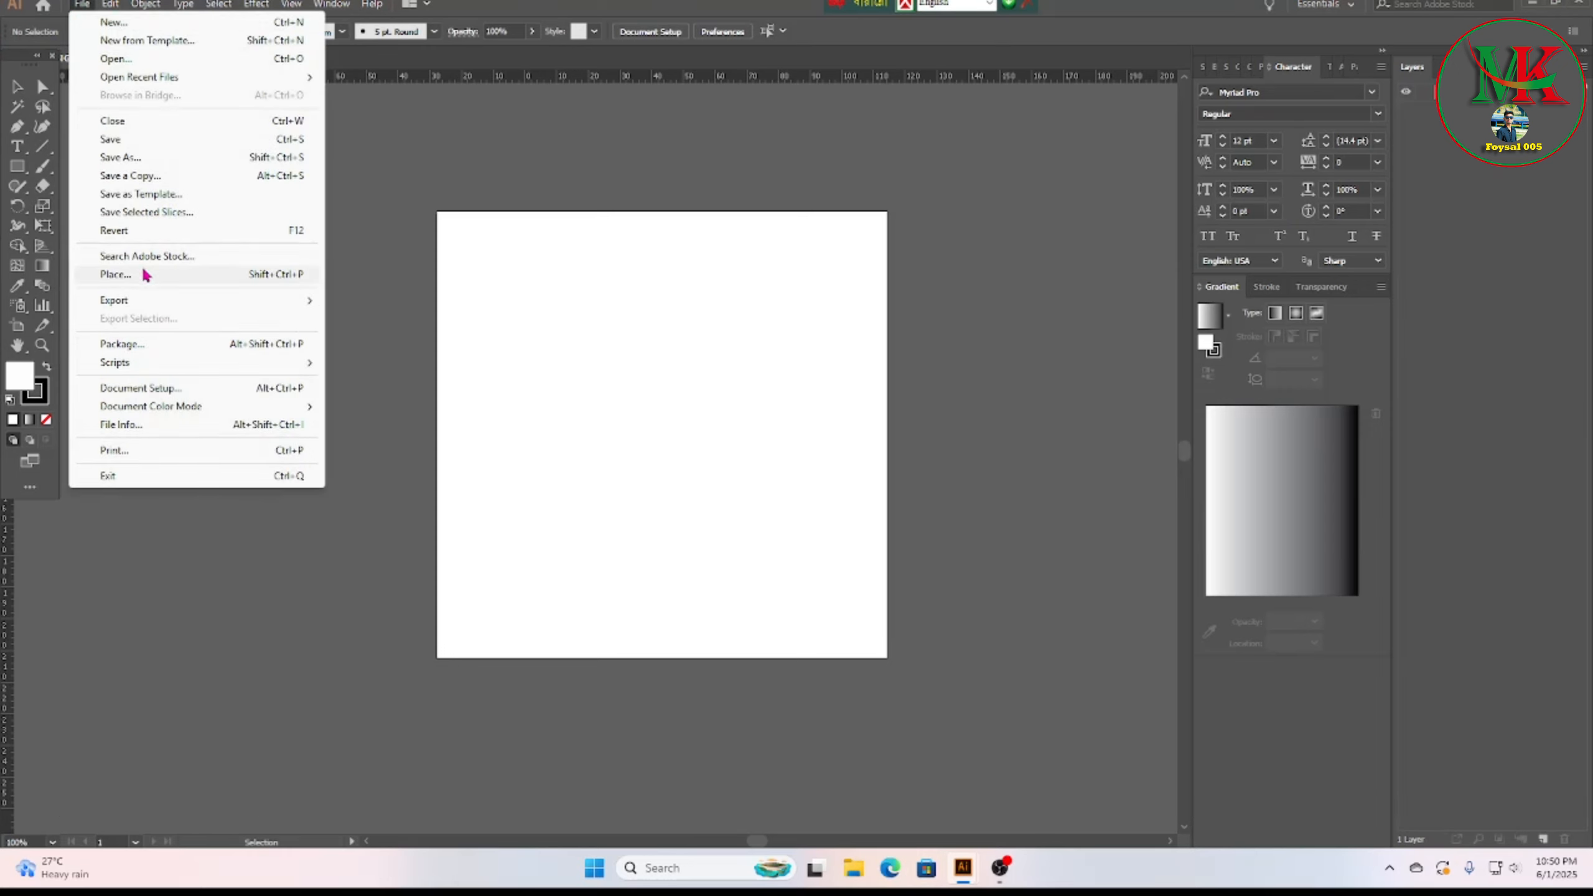
pyautogui.click(139, 270)
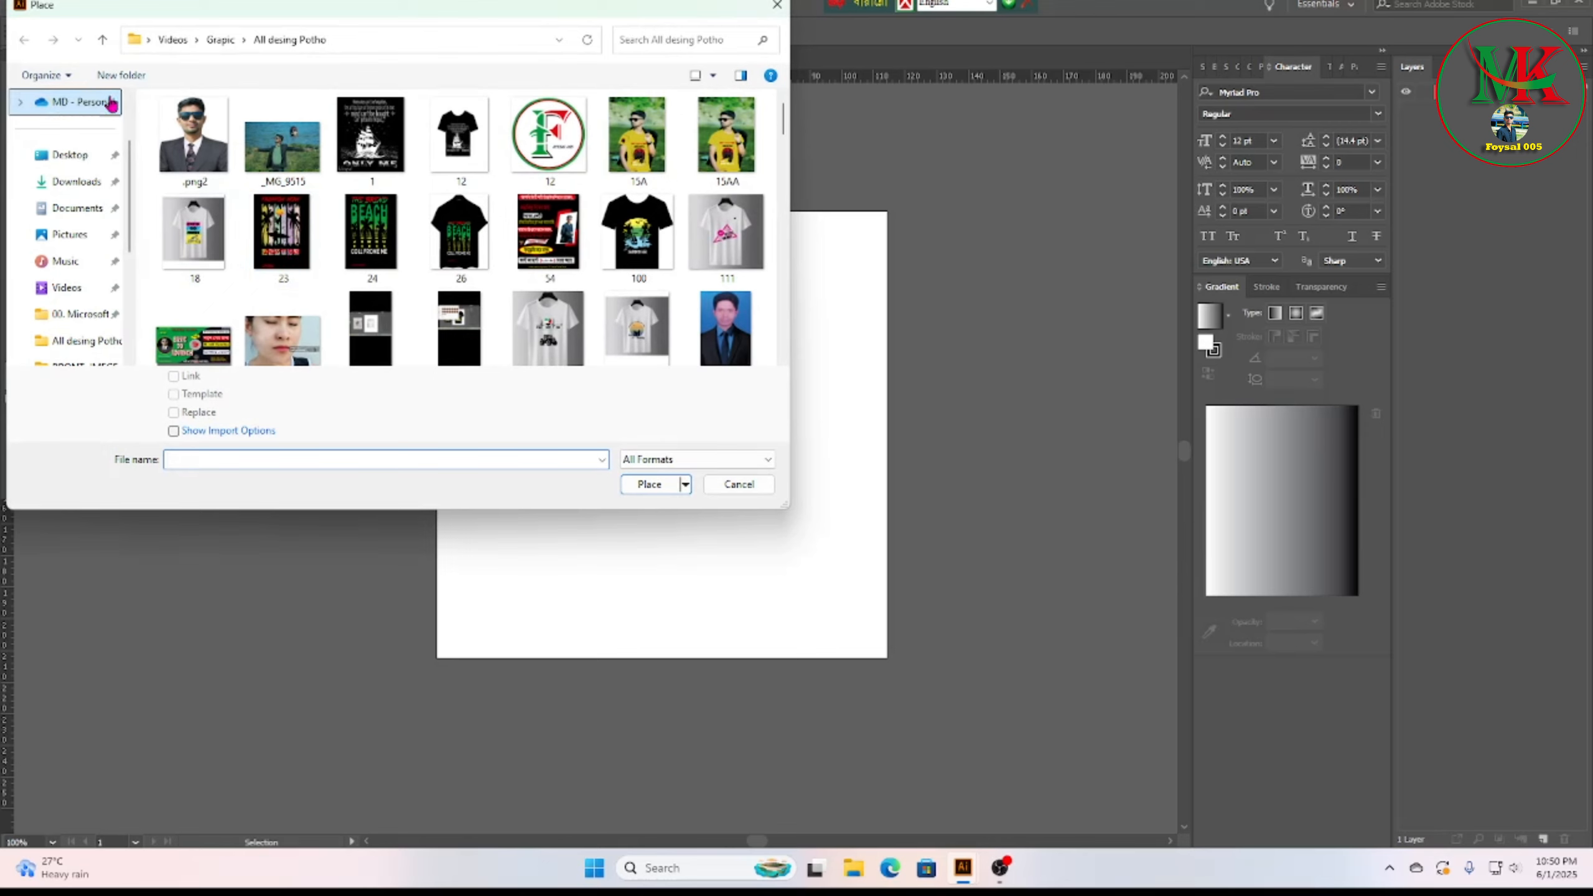
pyautogui.click(102, 40)
pyautogui.doubleClick(468, 162)
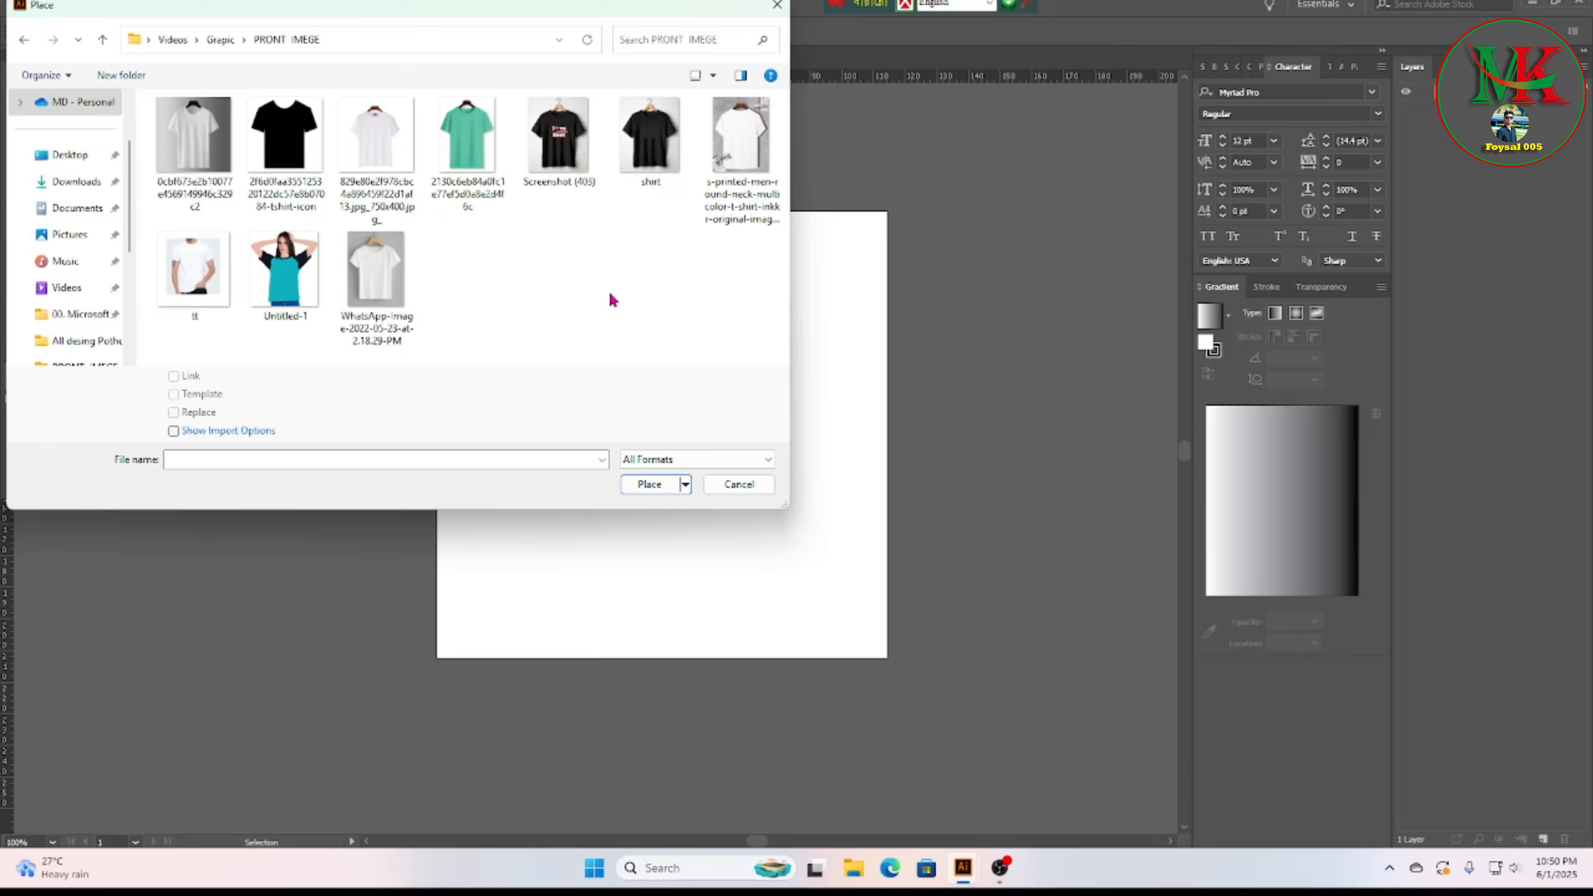
pyautogui.click(283, 132)
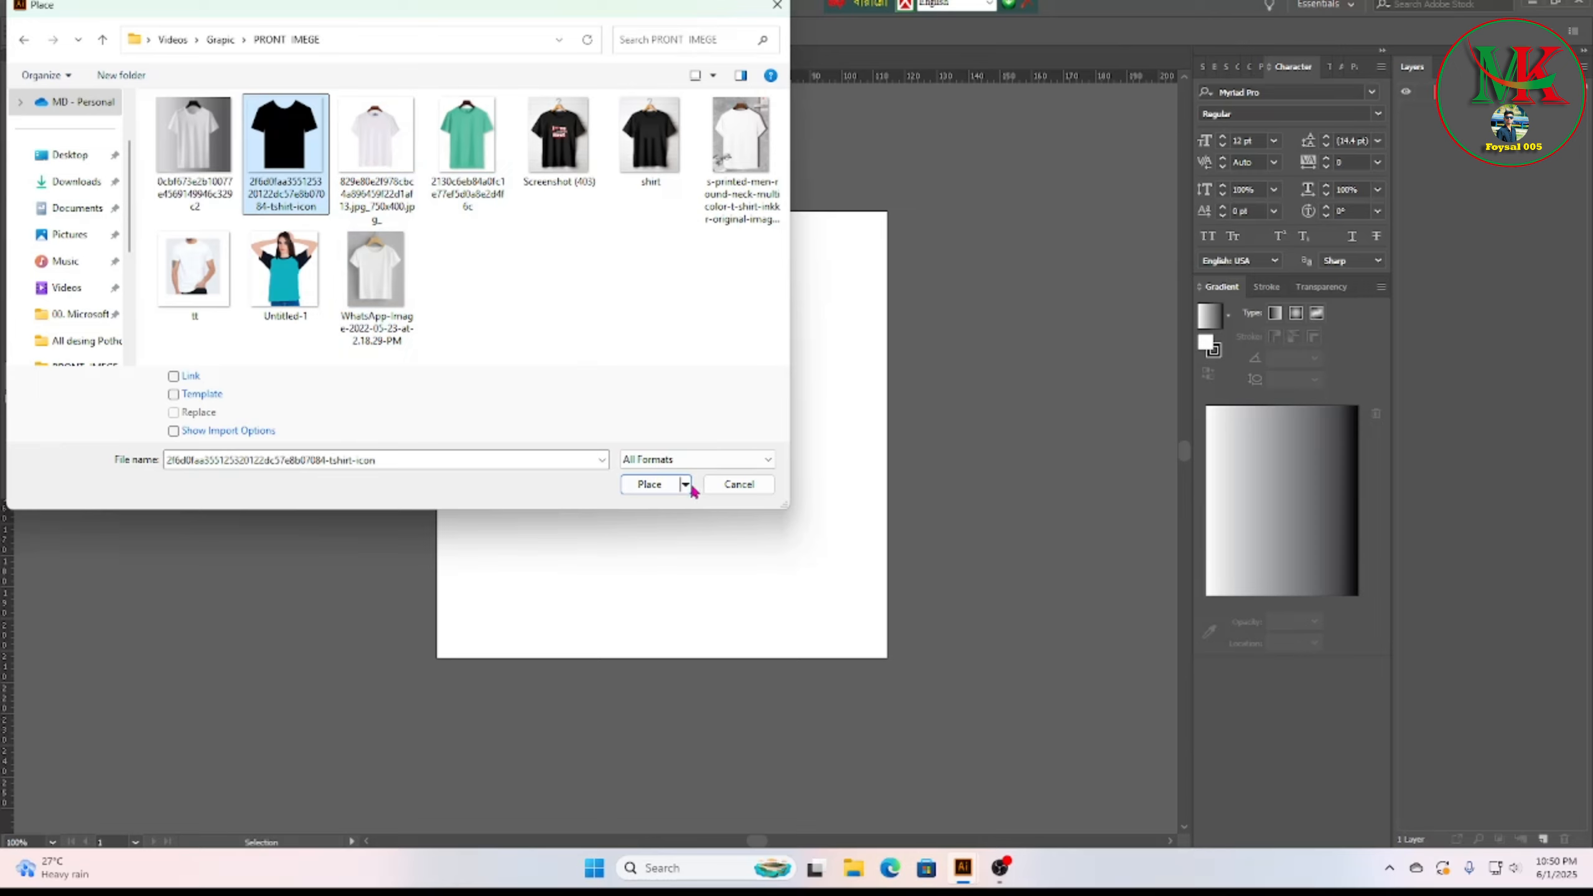
pyautogui.click(651, 484)
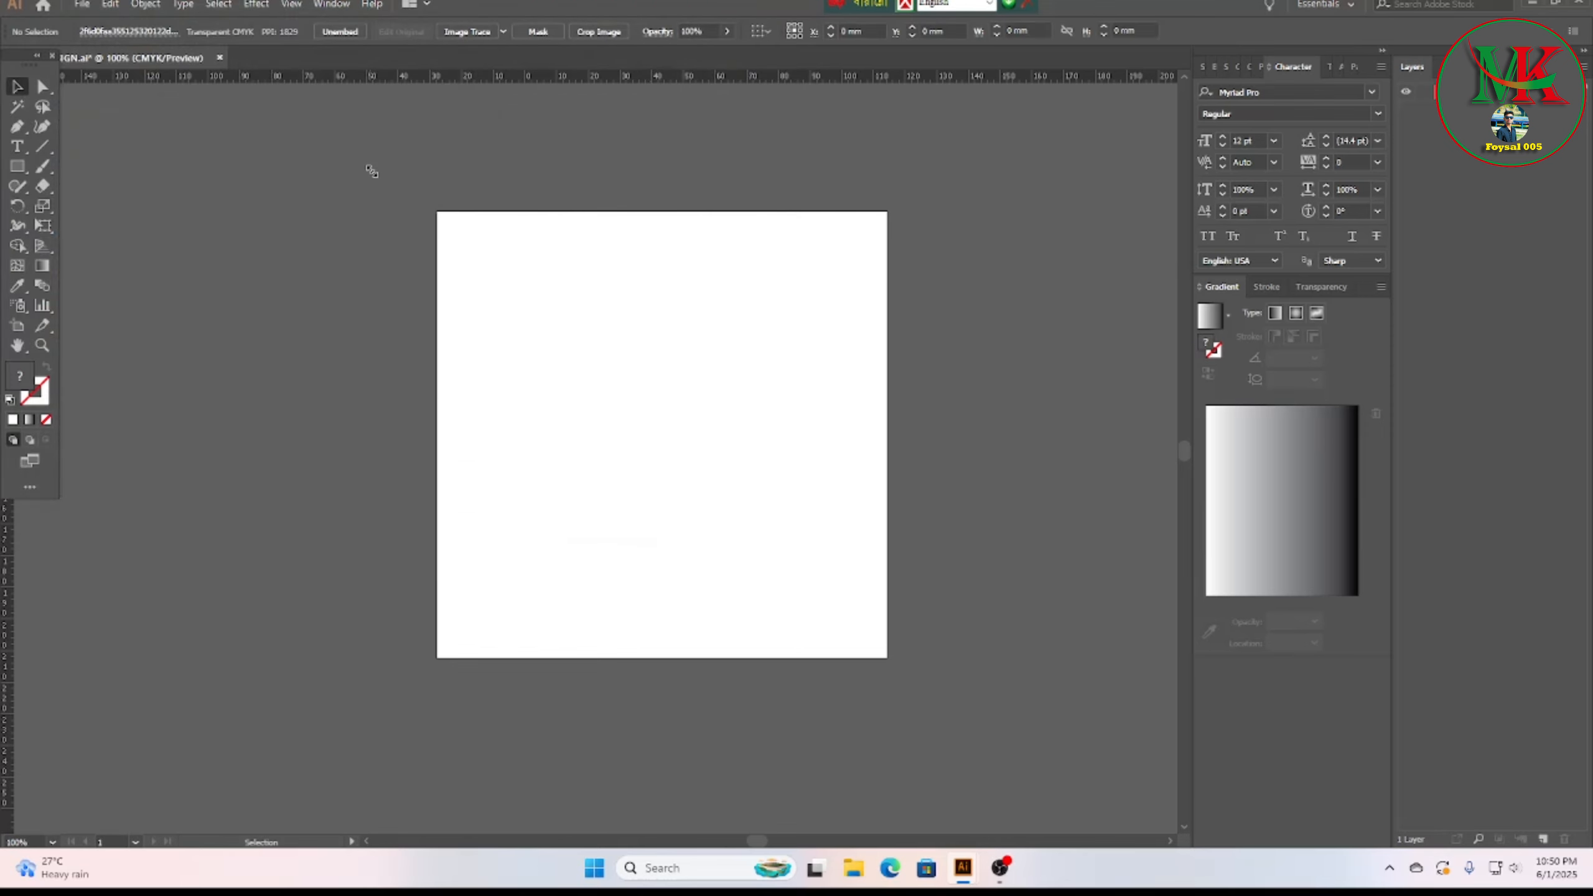
# Step: Place the T-shirt image at about 142 mm square and move it to cover the artboard
pyautogui.click(369, 167)
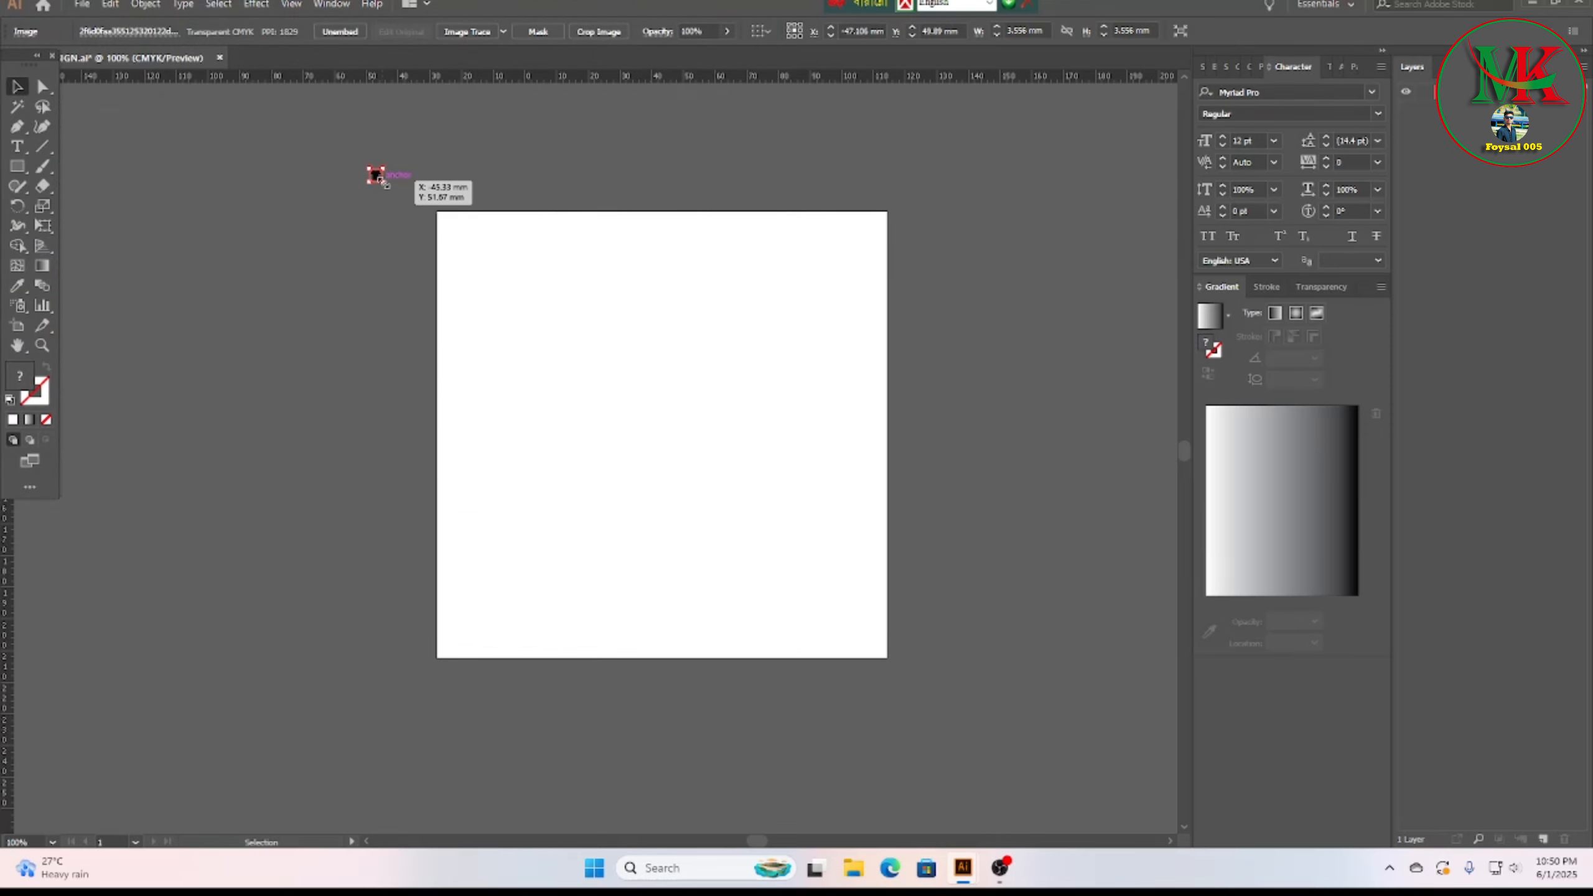
pyautogui.moveTo(376, 174); pyautogui.dragTo(818, 617)
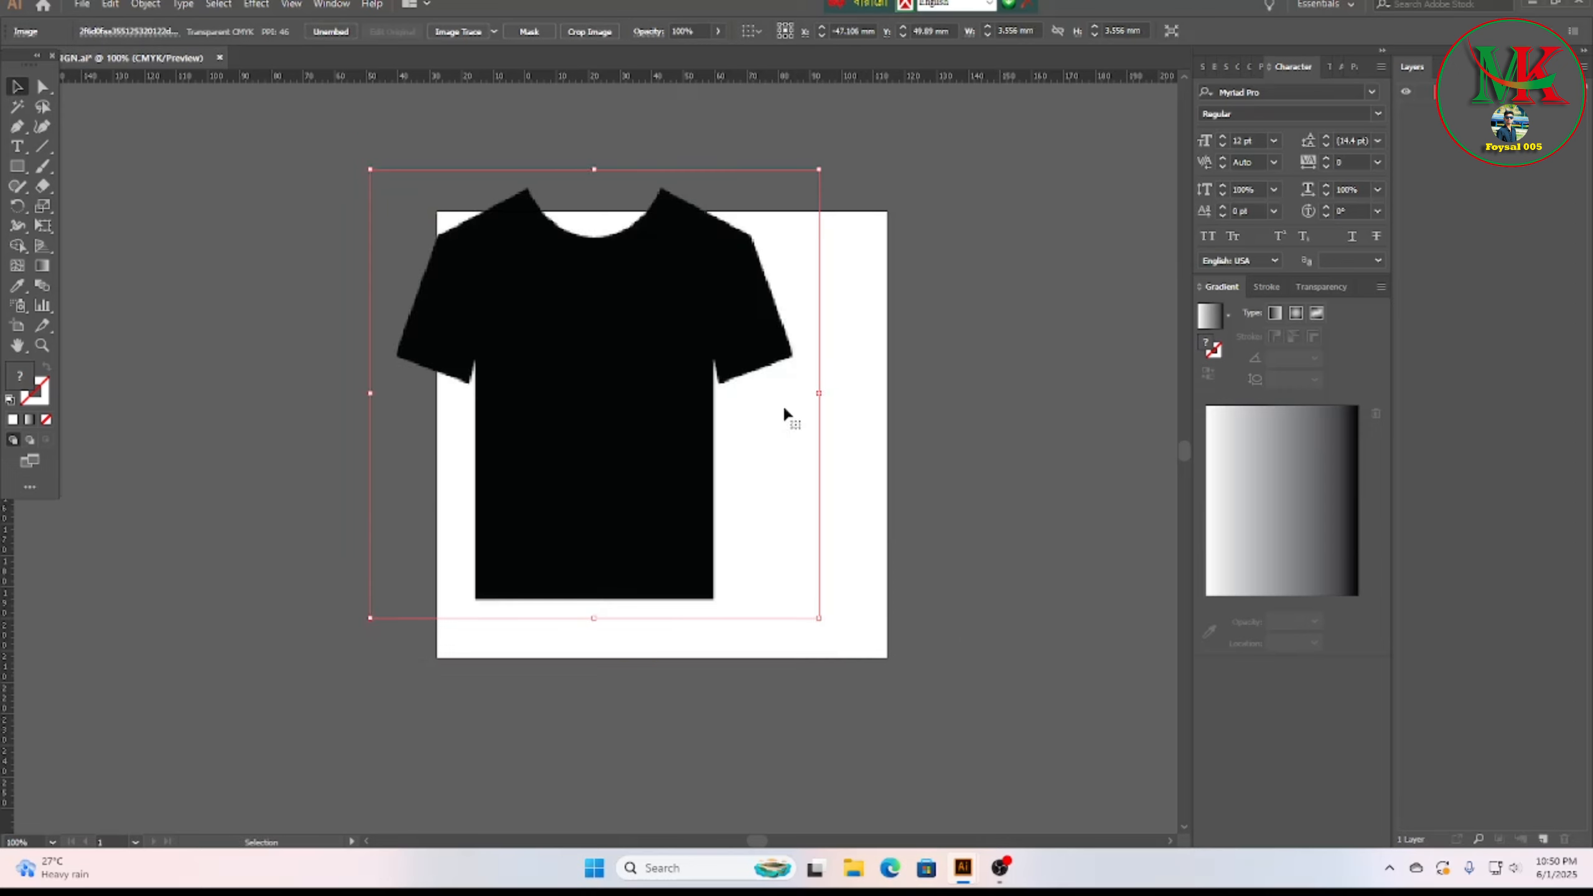
pyautogui.moveTo(637, 334); pyautogui.dragTo(696, 377)
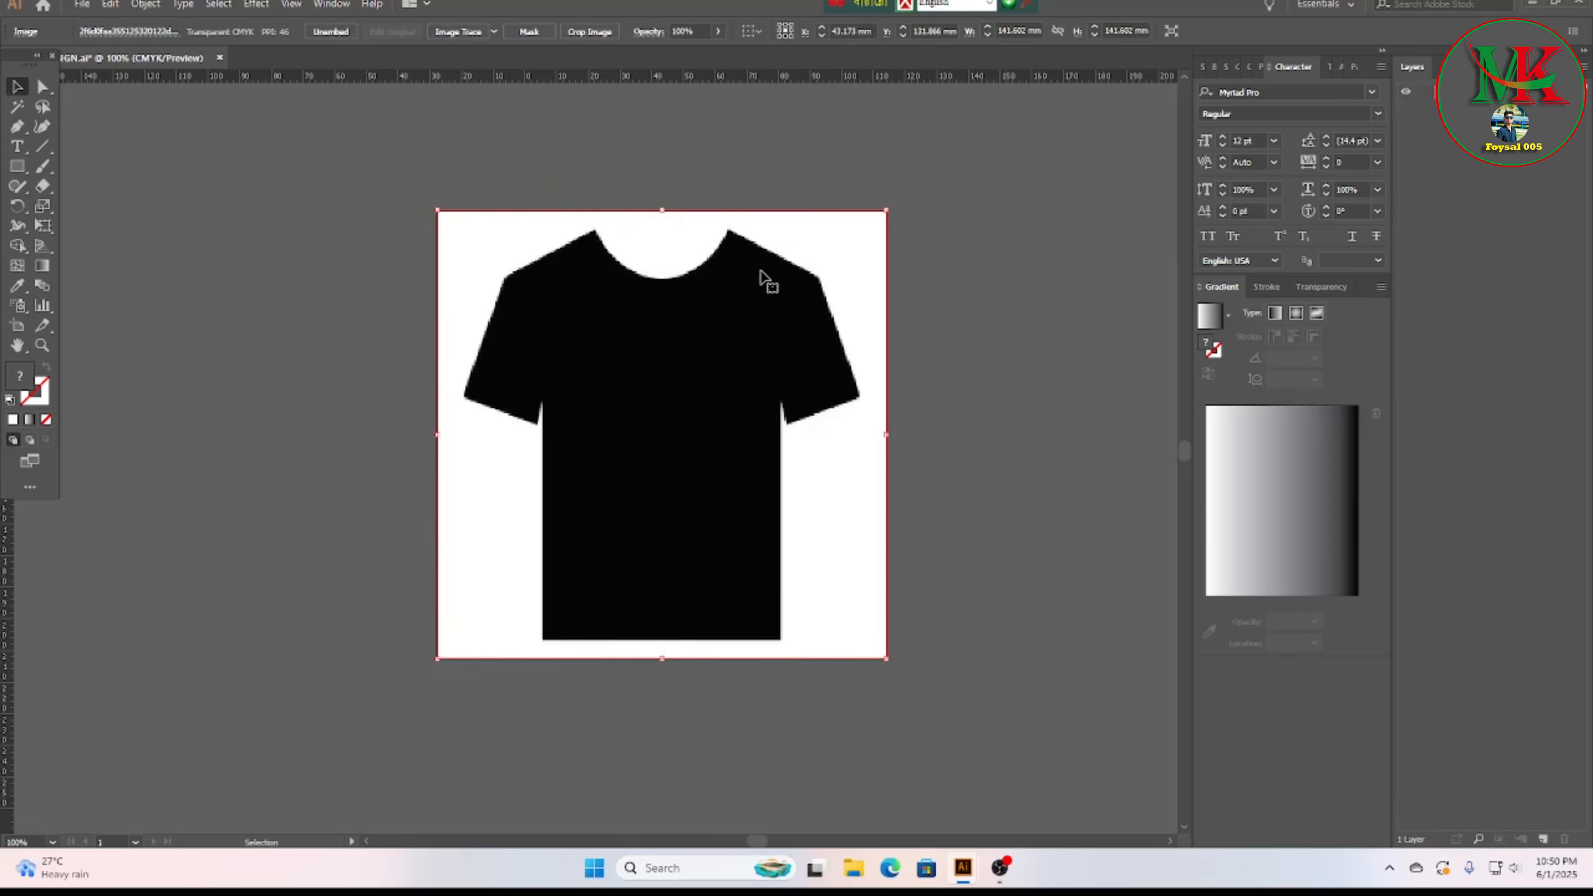
pyautogui.click(762, 161)
# Step: Convert the T-shirt image with Image Trace using the default preset and move the tracing off the artboard to its left side
pyautogui.click(584, 402)
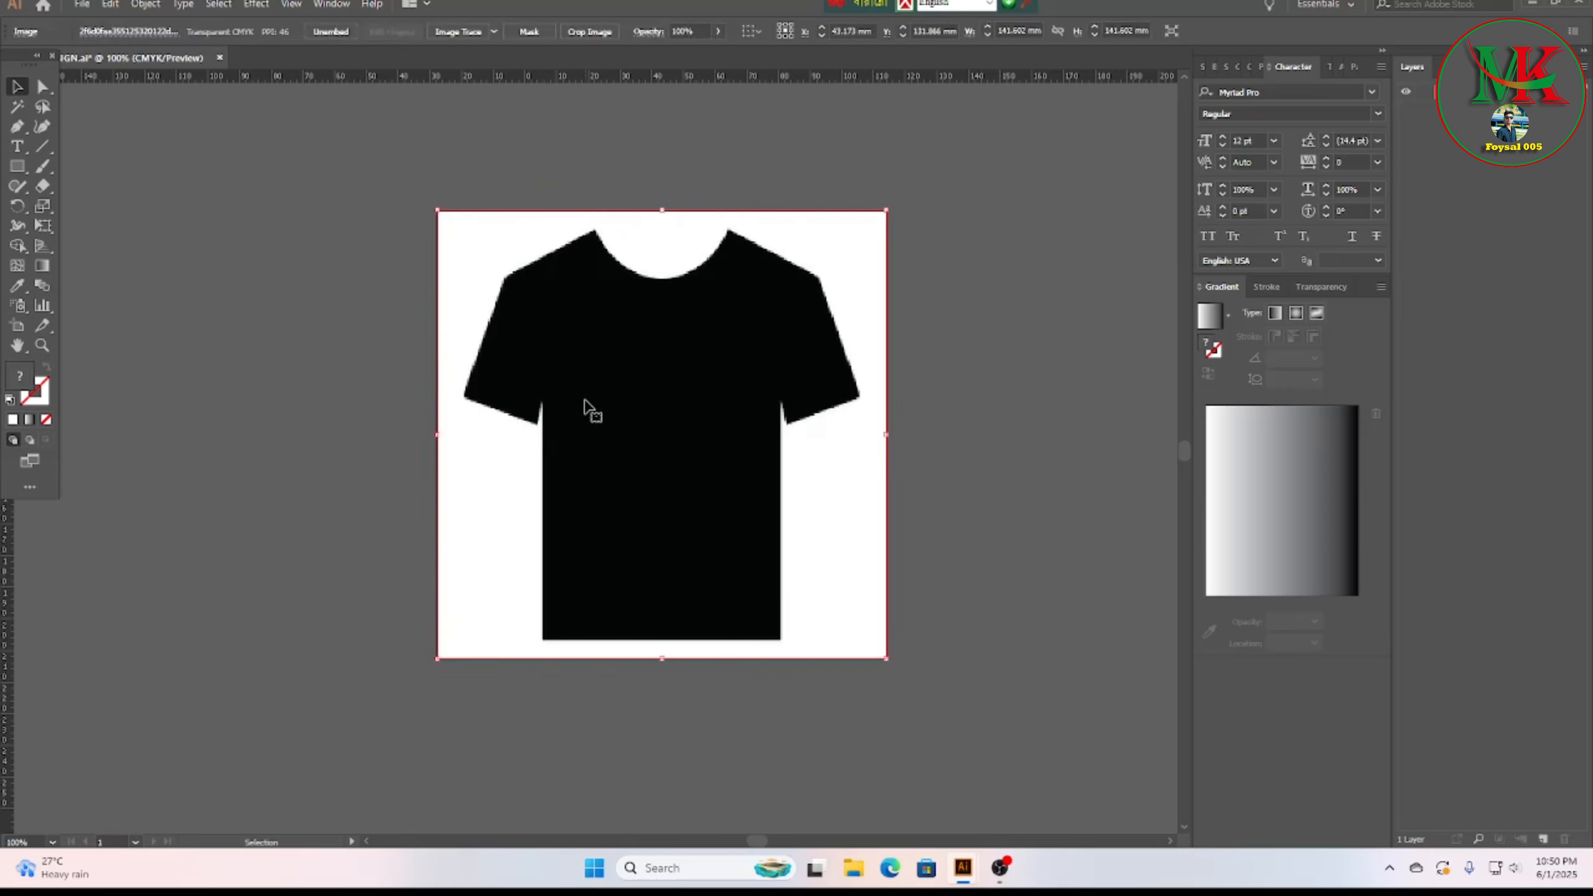
pyautogui.click(459, 36)
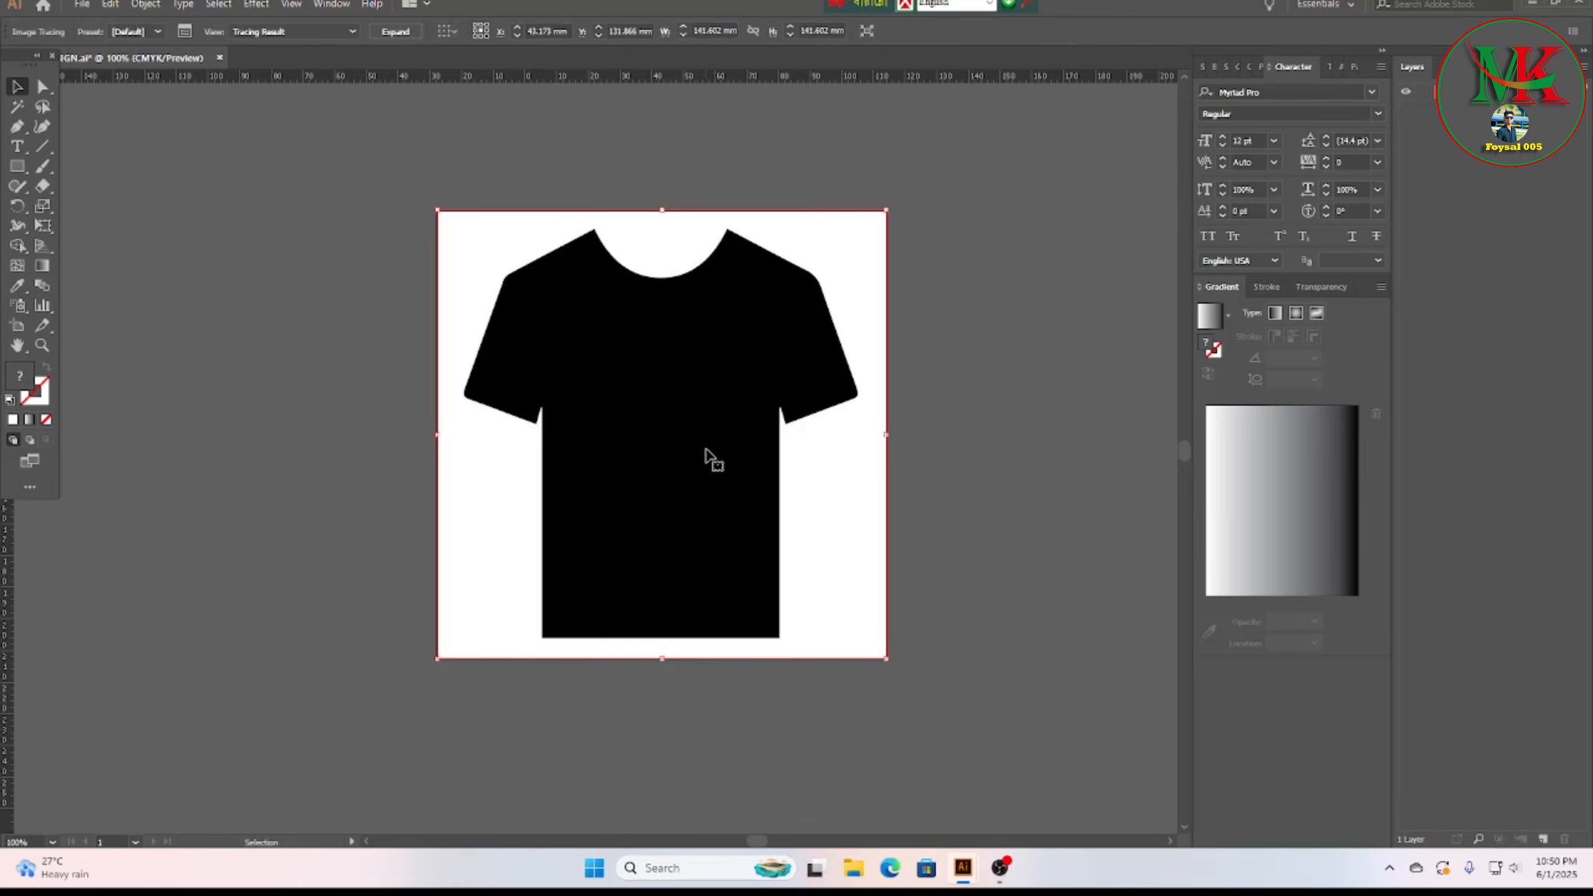
pyautogui.moveTo(603, 425); pyautogui.dragTo(308, 430)
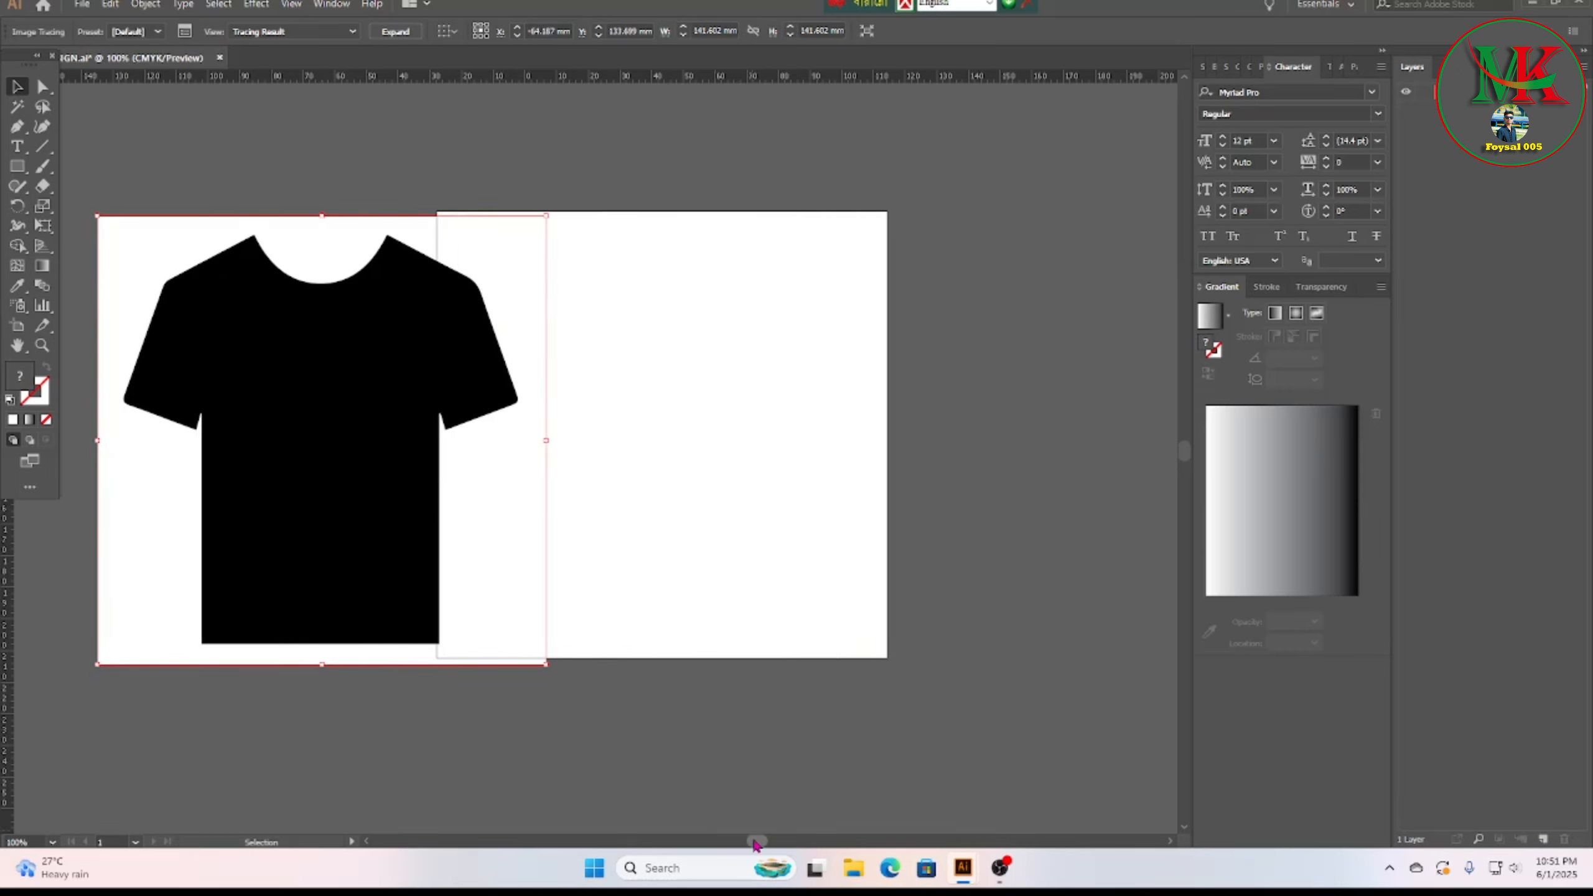
pyautogui.moveTo(754, 842); pyautogui.dragTo(747, 848)
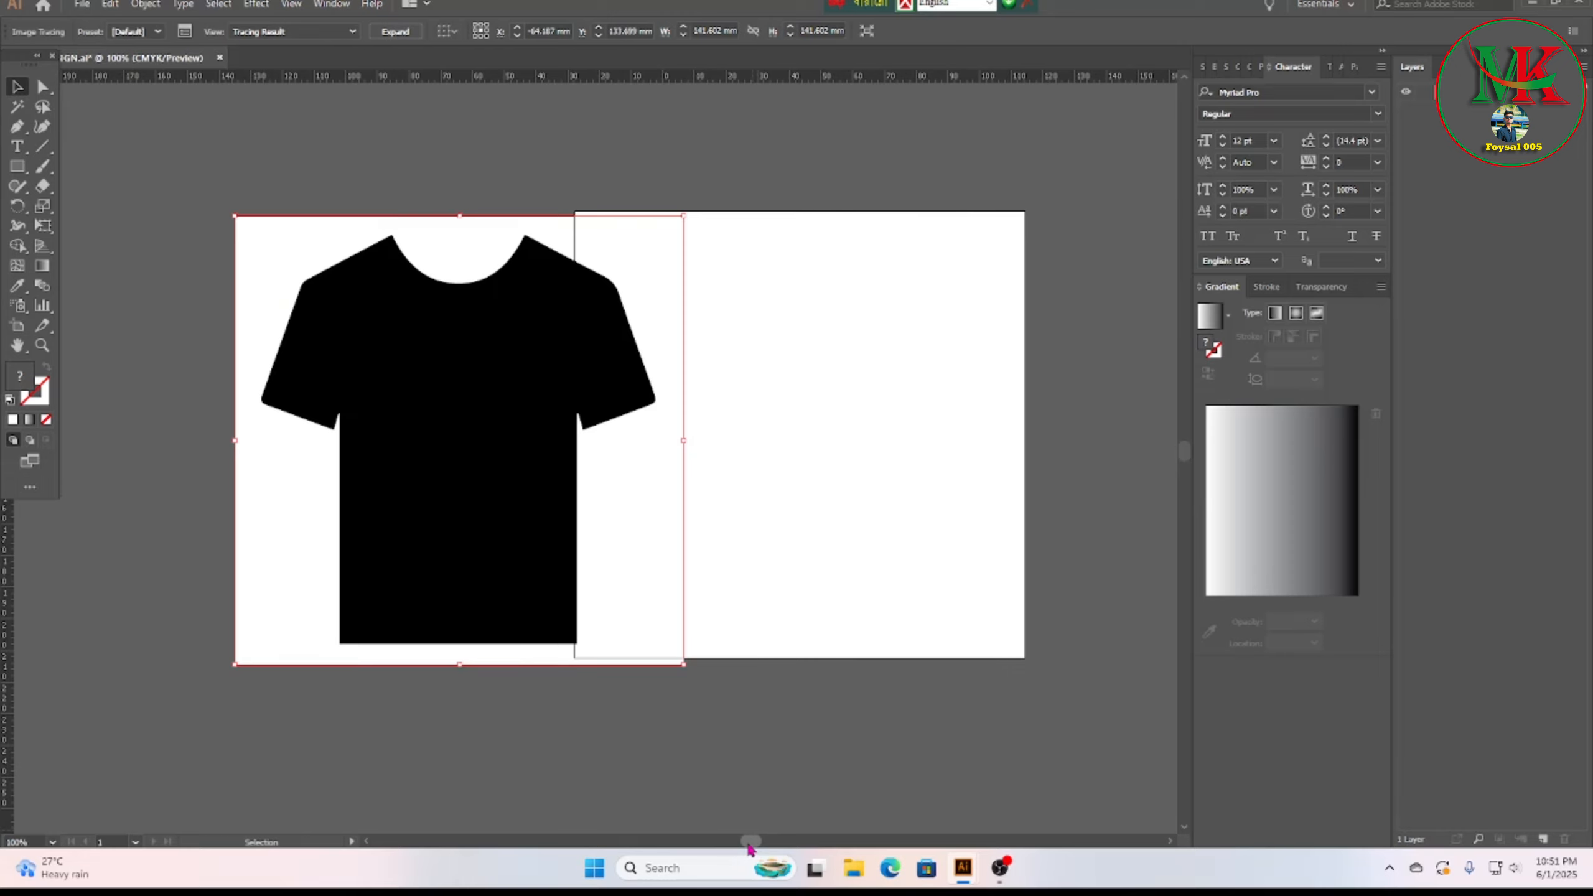
pyautogui.moveTo(527, 452); pyautogui.dragTo(385, 441)
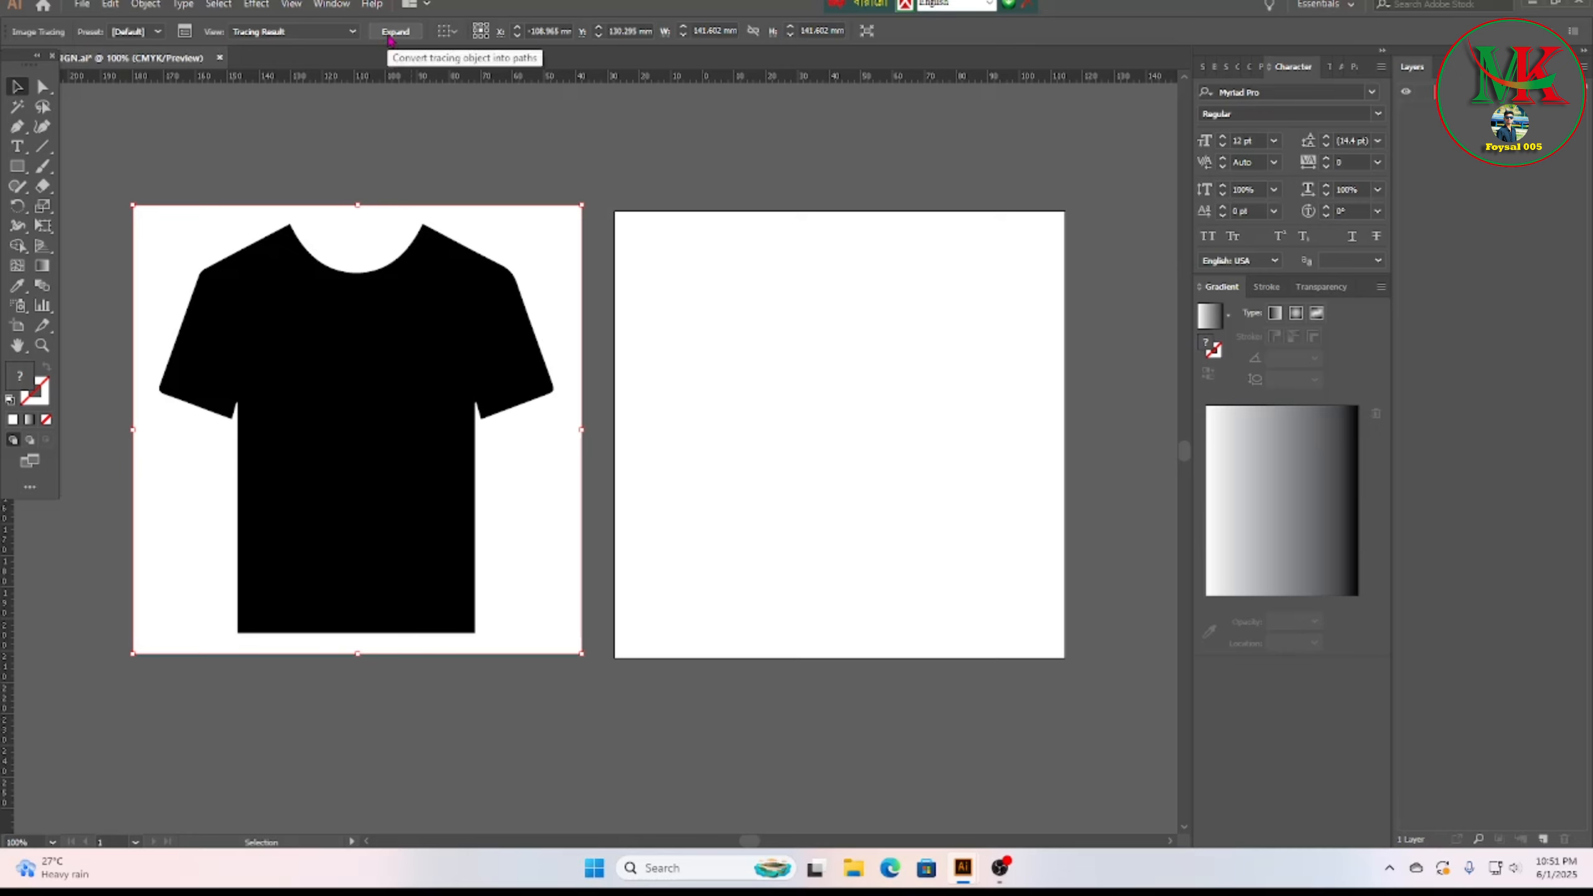
# Step: Expand the tracing's object and fill into paths and delete the white background with the help of the Magic Wand
pyautogui.click(146, 7)
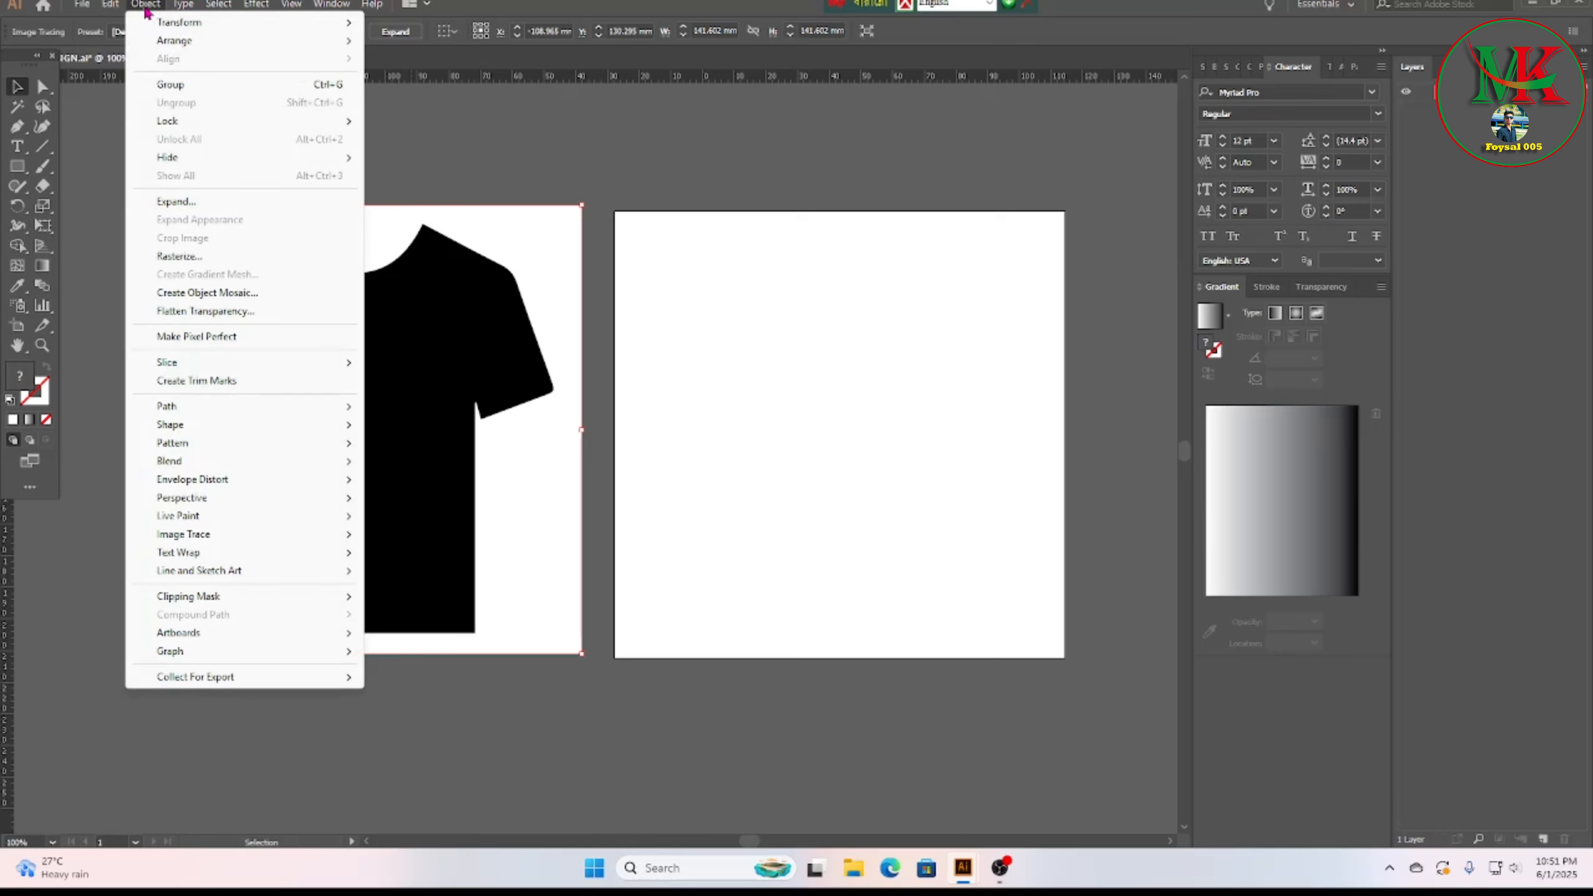
pyautogui.click(177, 203)
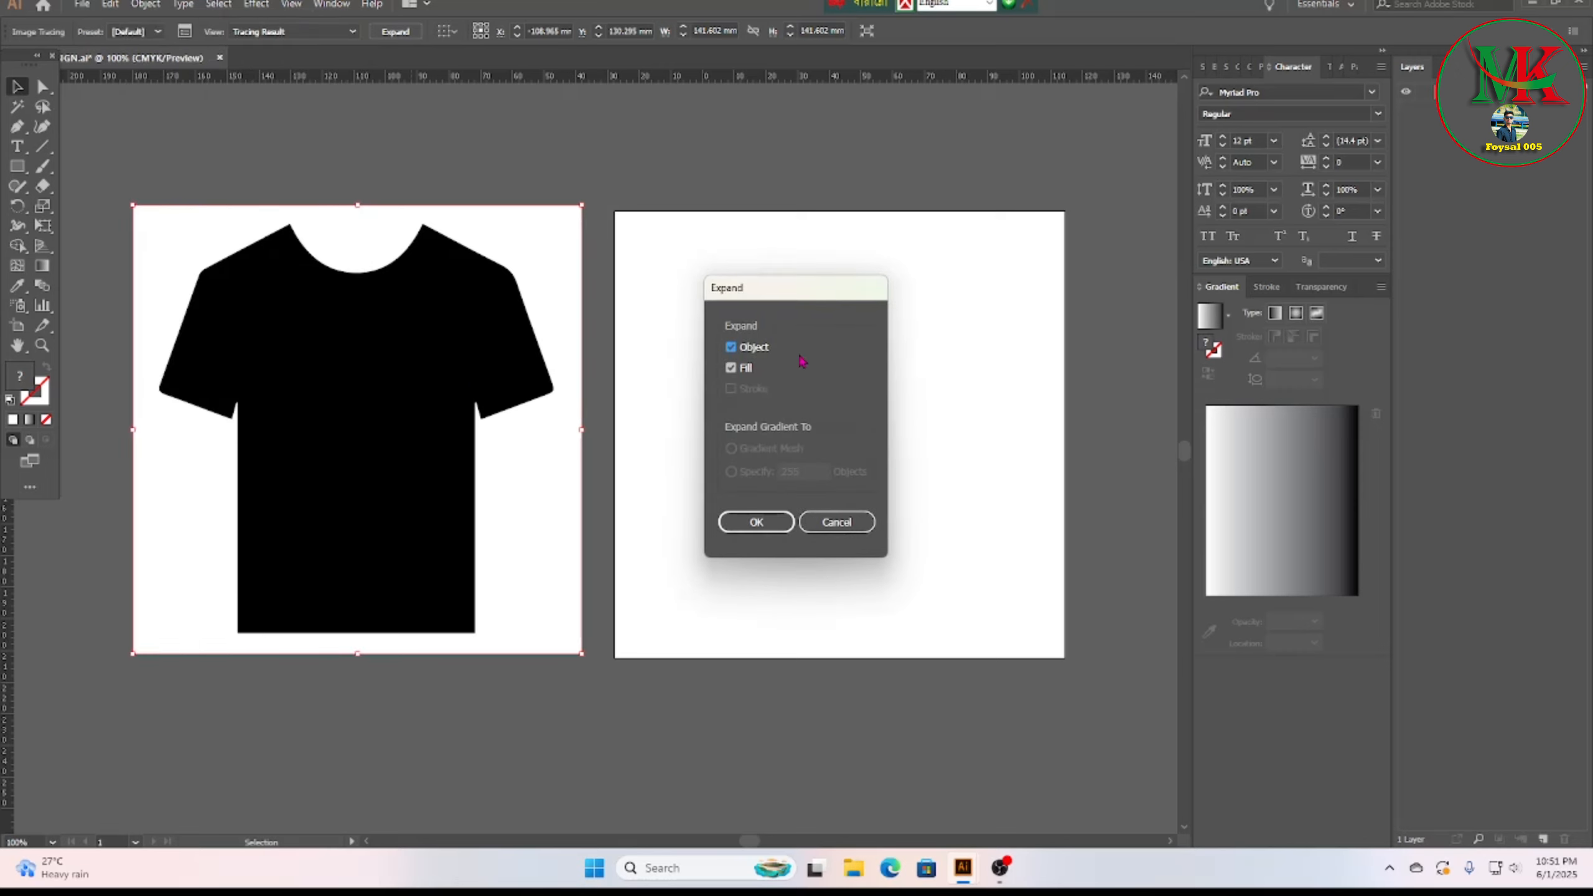
pyautogui.click(749, 525)
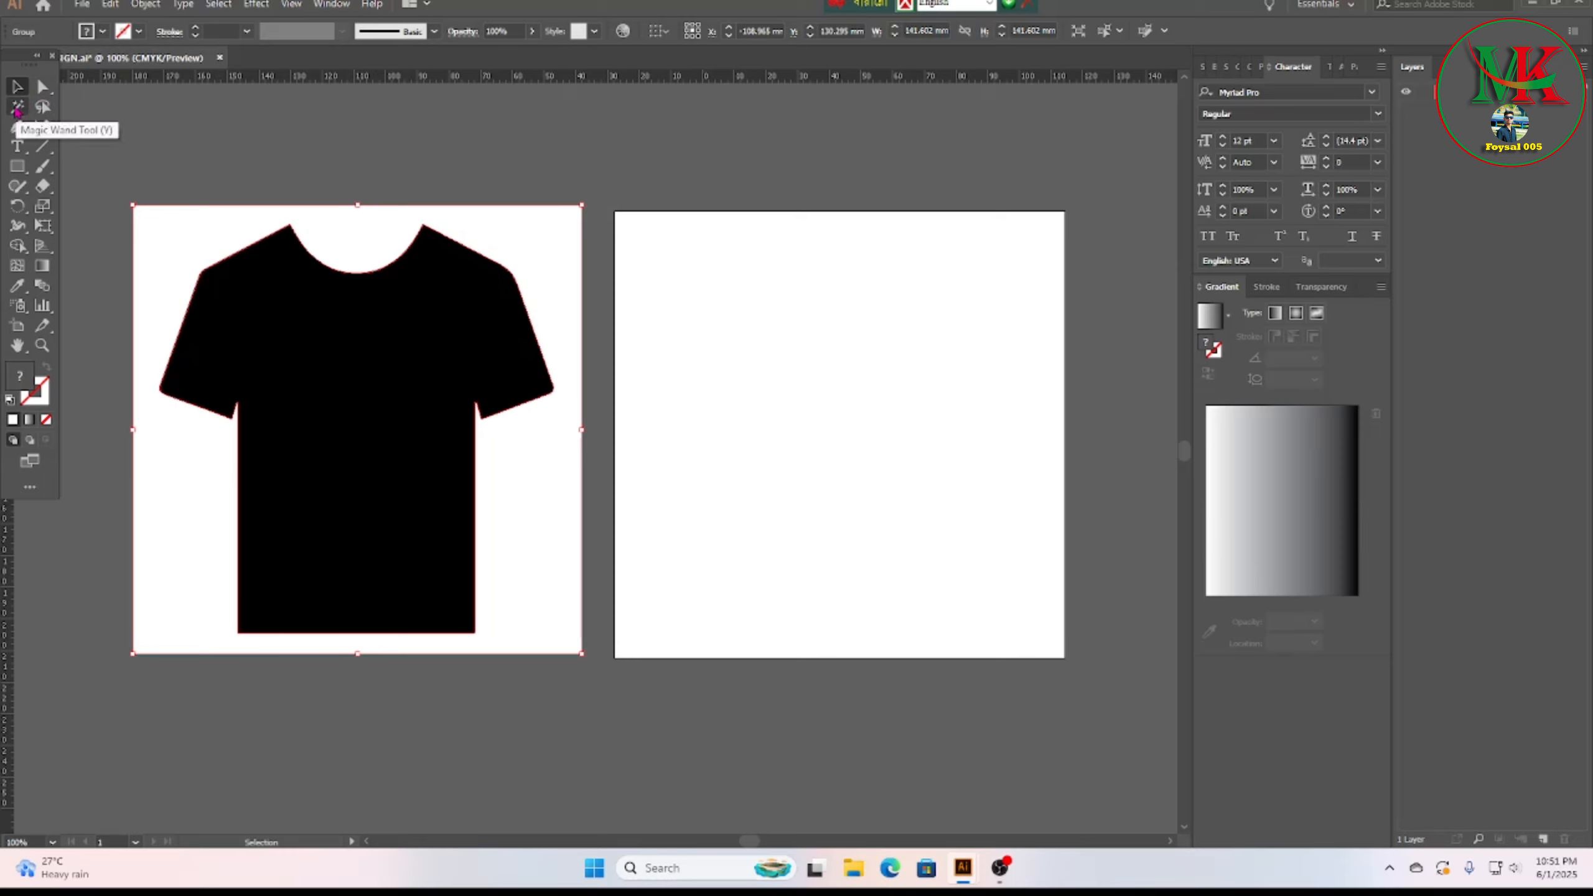
pyautogui.click(17, 108)
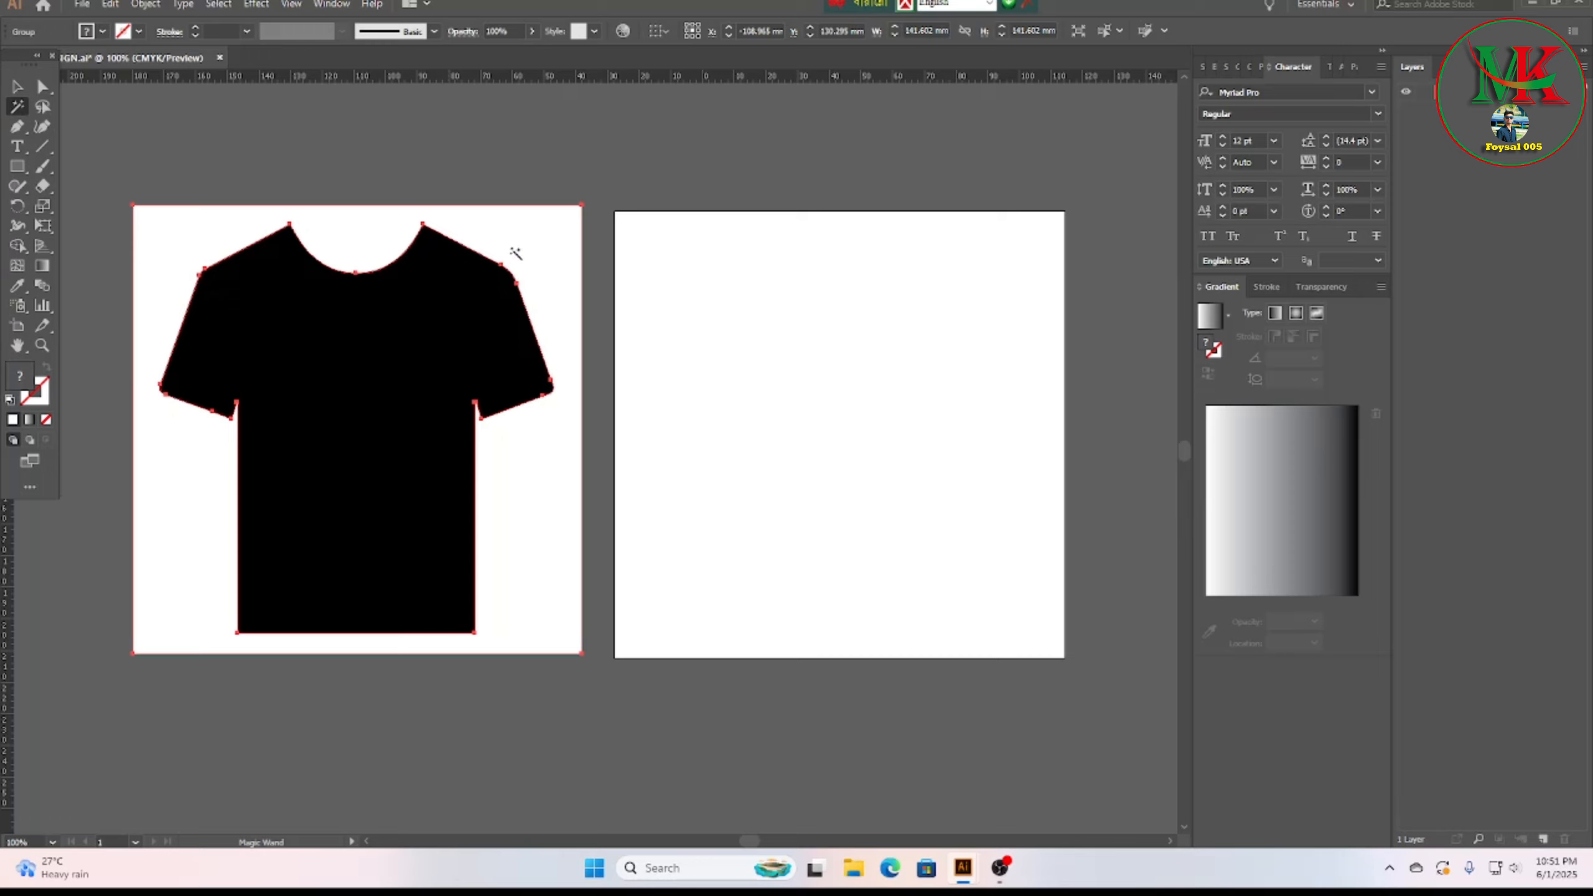
pyautogui.click(532, 243)
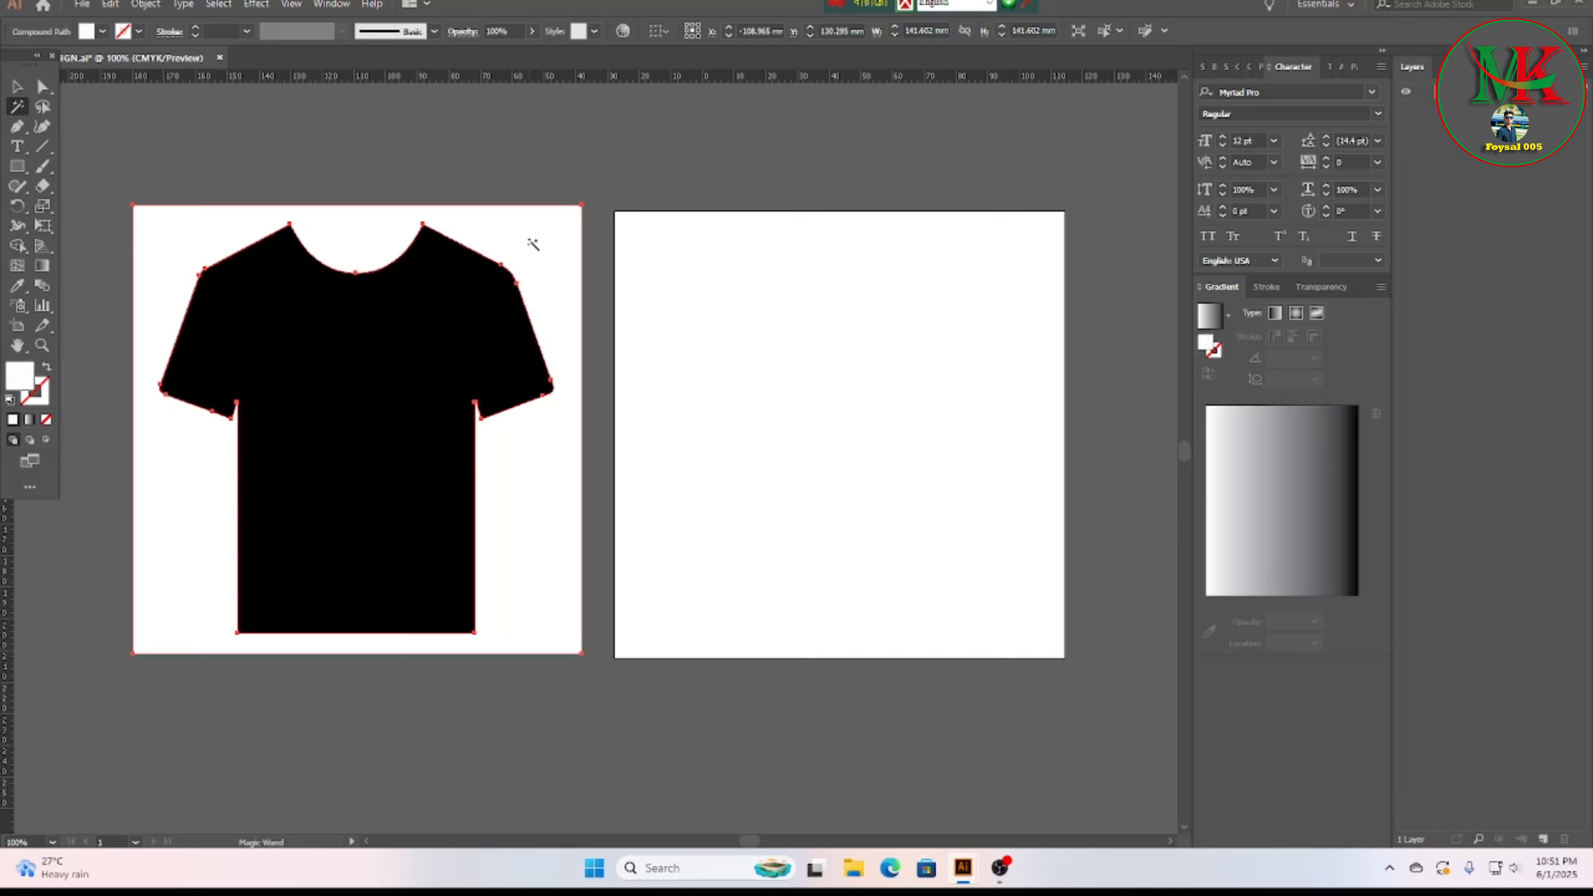
pyautogui.press('Delete')
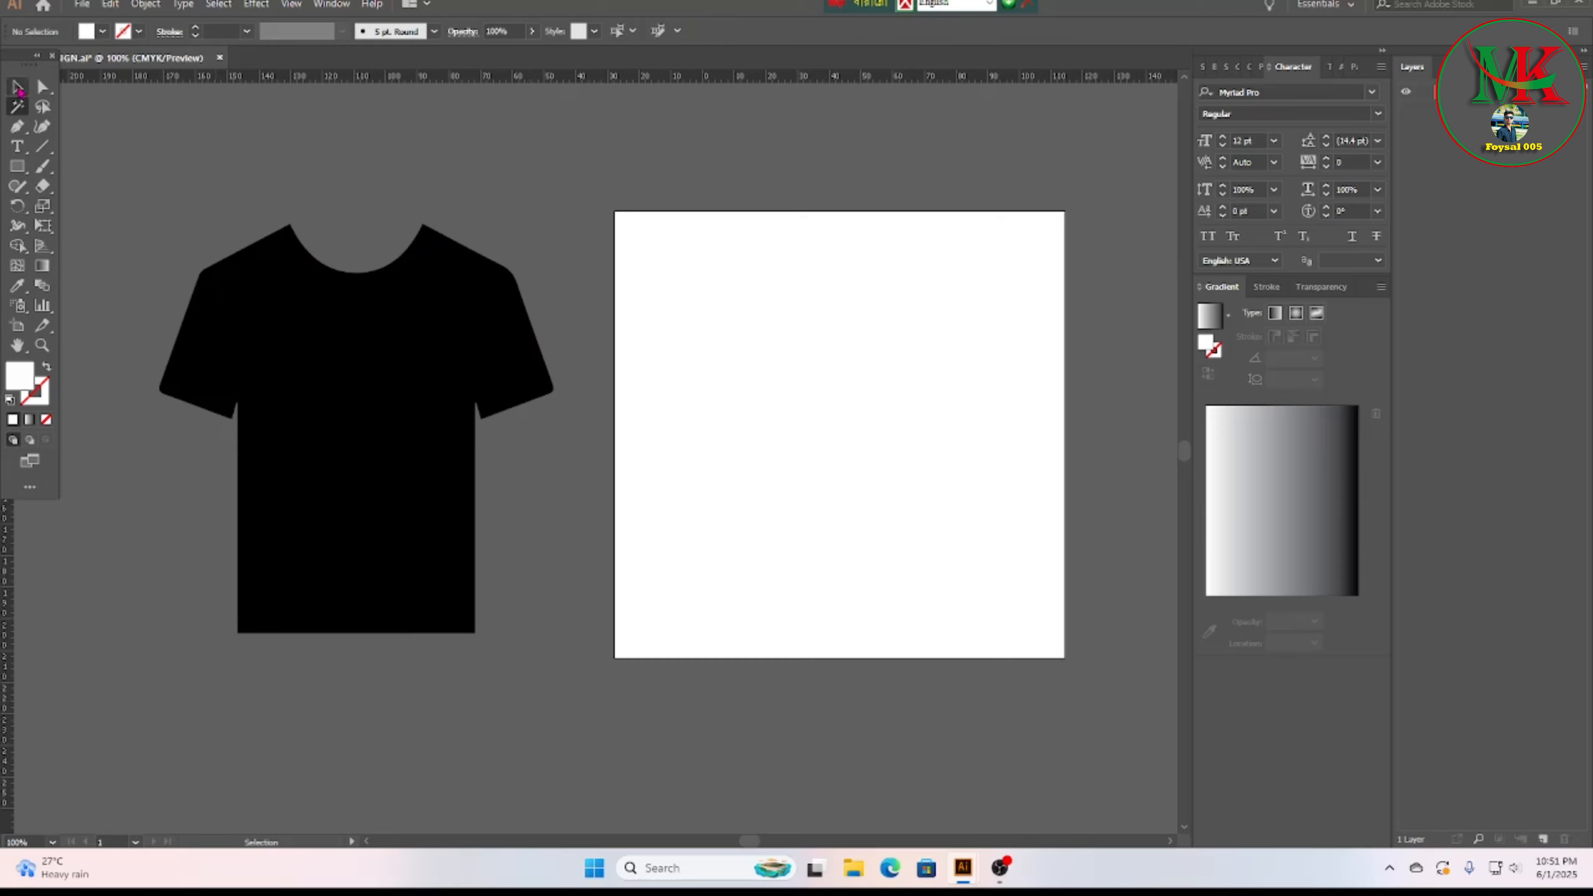
# Step: Move the black T-shirt shape back onto the artboard, centred horizontally, and deselect it
pyautogui.click(330, 348)
pyautogui.moveTo(379, 401); pyautogui.dragTo(847, 395)
pyautogui.moveTo(851, 396); pyautogui.dragTo(852, 395)
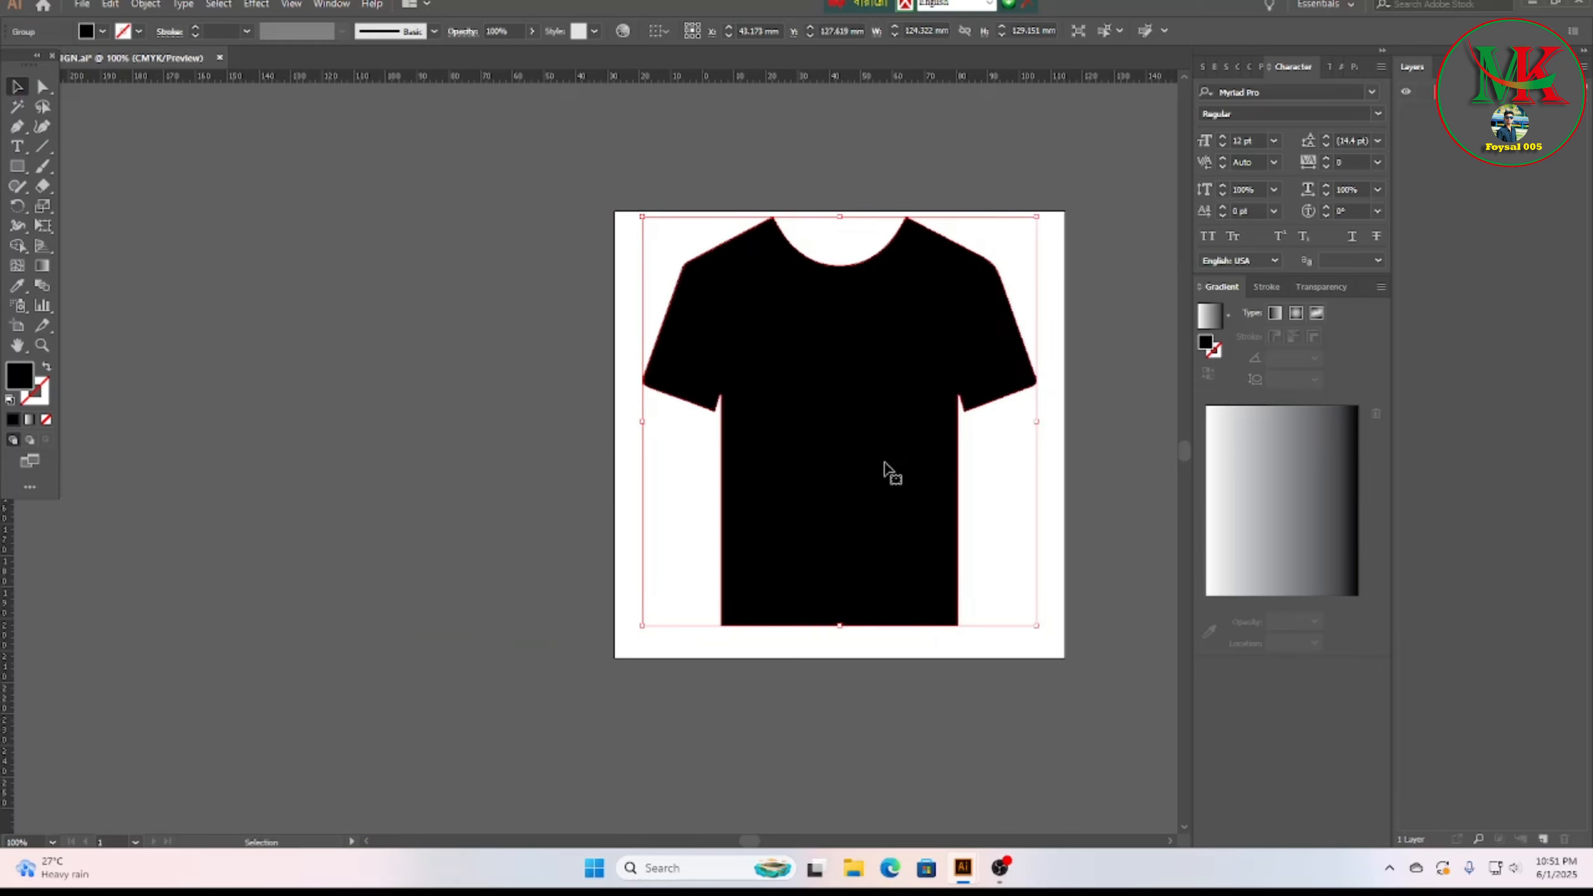
pyautogui.click(993, 728)
# Step: Add a new layer above the T-shirt's layer and make the T-shirt's layer active again
pyautogui.moveTo(999, 868)
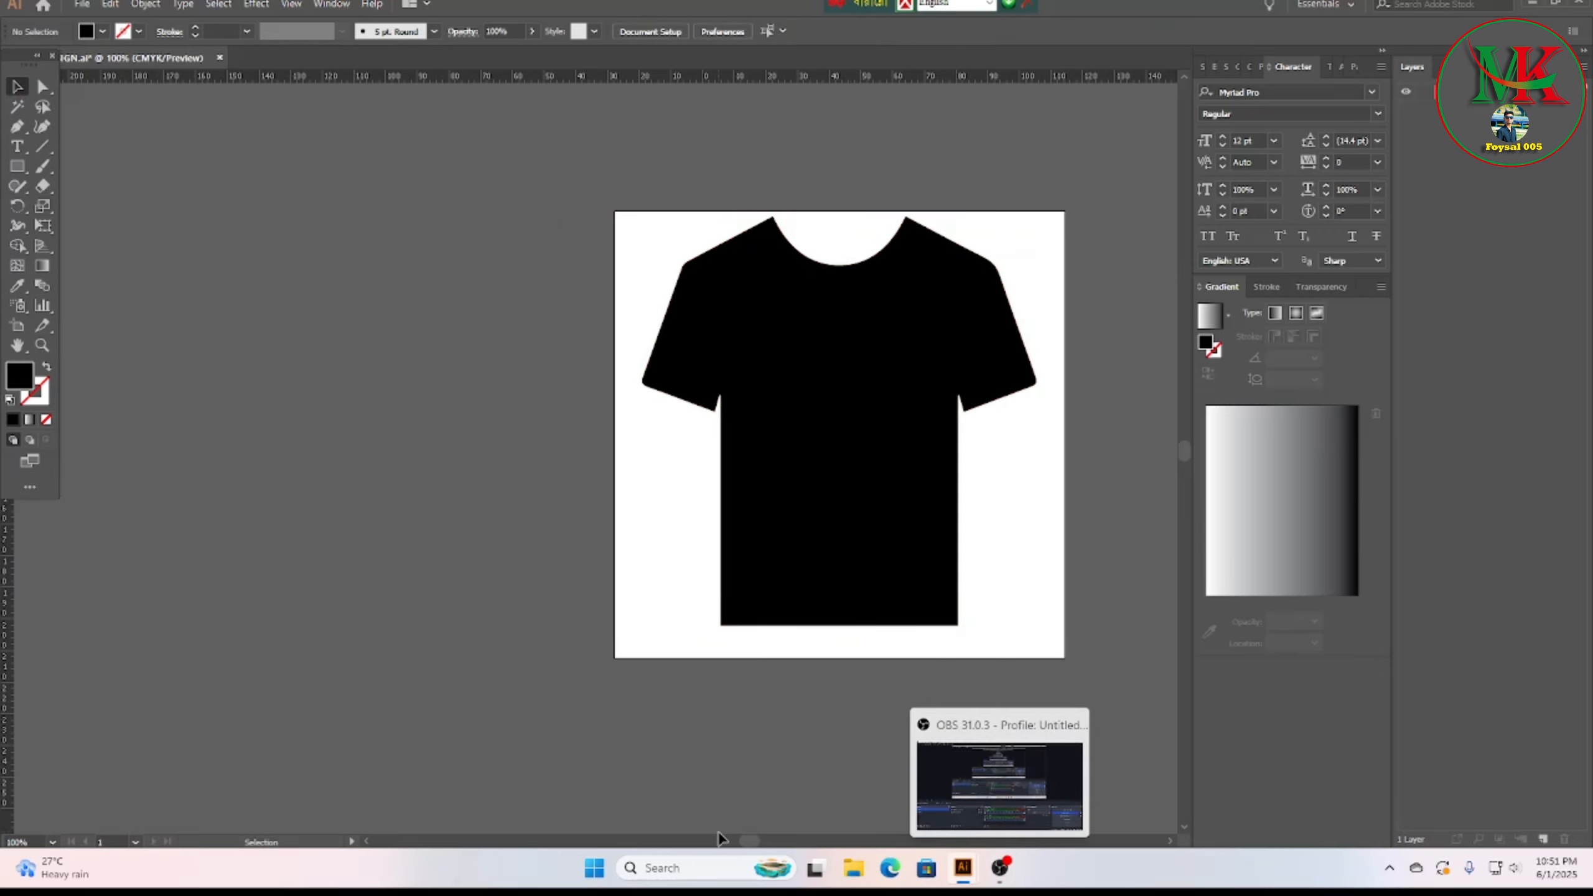
pyautogui.moveTo(748, 840); pyautogui.dragTo(755, 840)
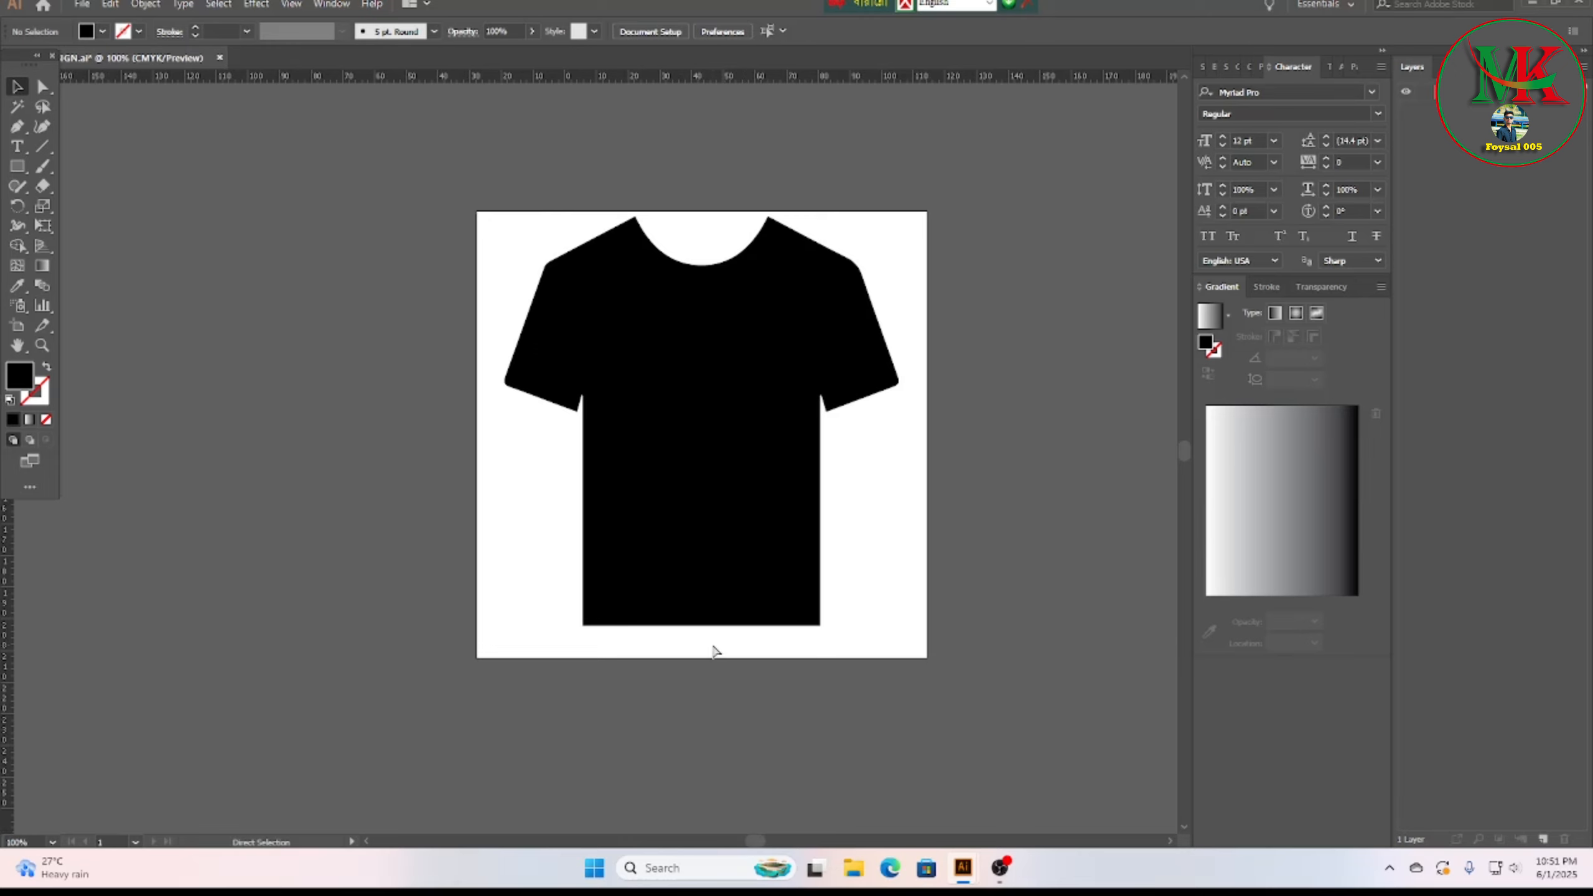
pyautogui.scroll(1, 713, 647)
pyautogui.scroll(3, 703, 687)
pyautogui.scroll(1, 708, 688)
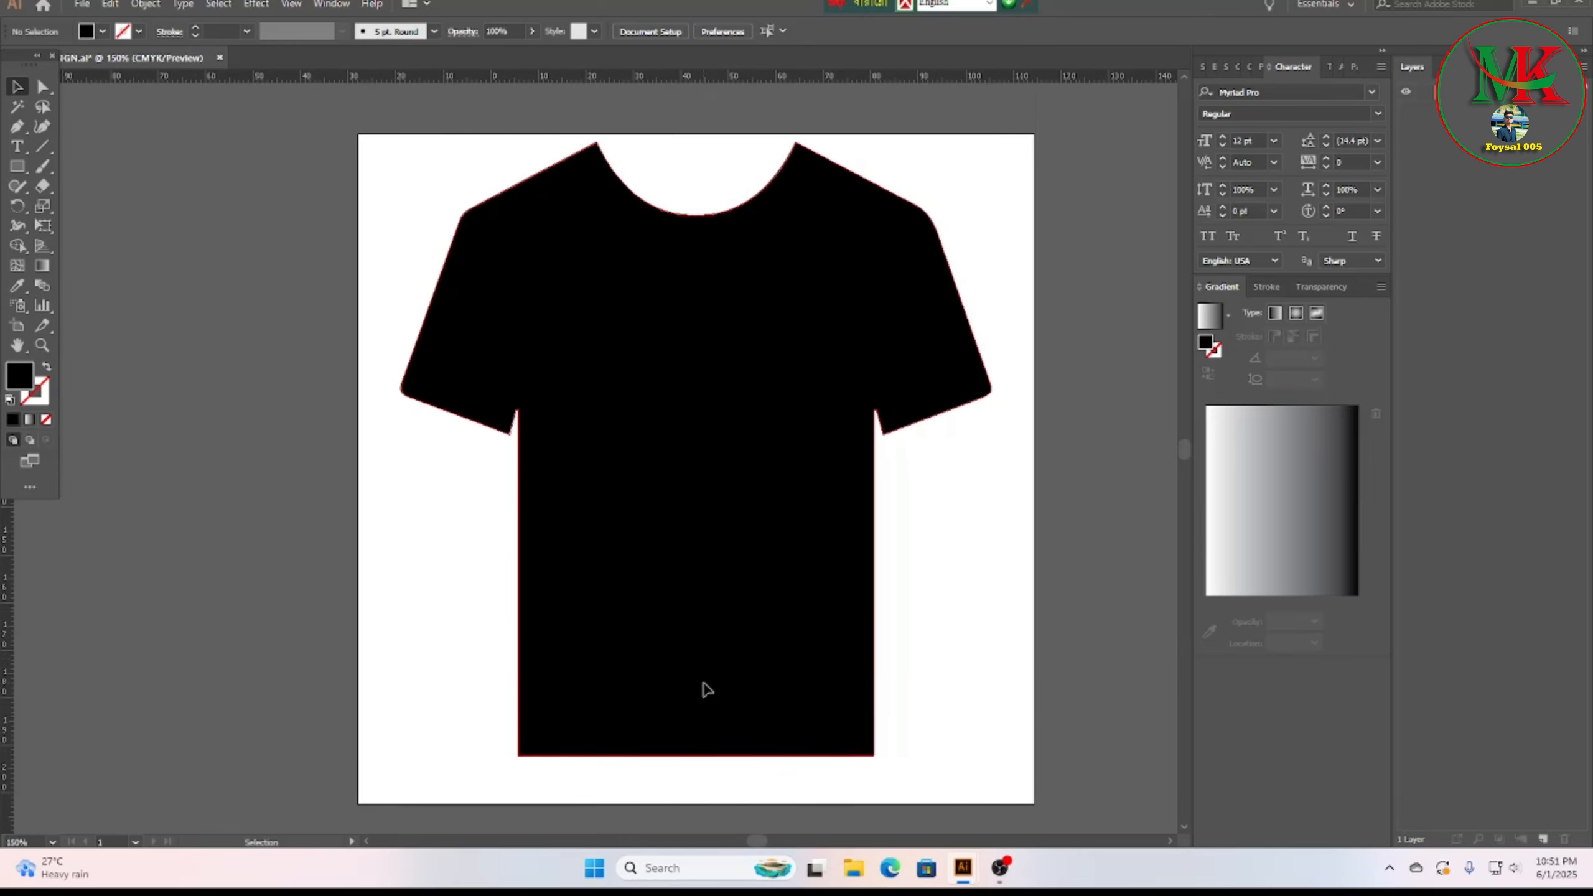
pyautogui.click(732, 416)
pyautogui.click(1073, 340)
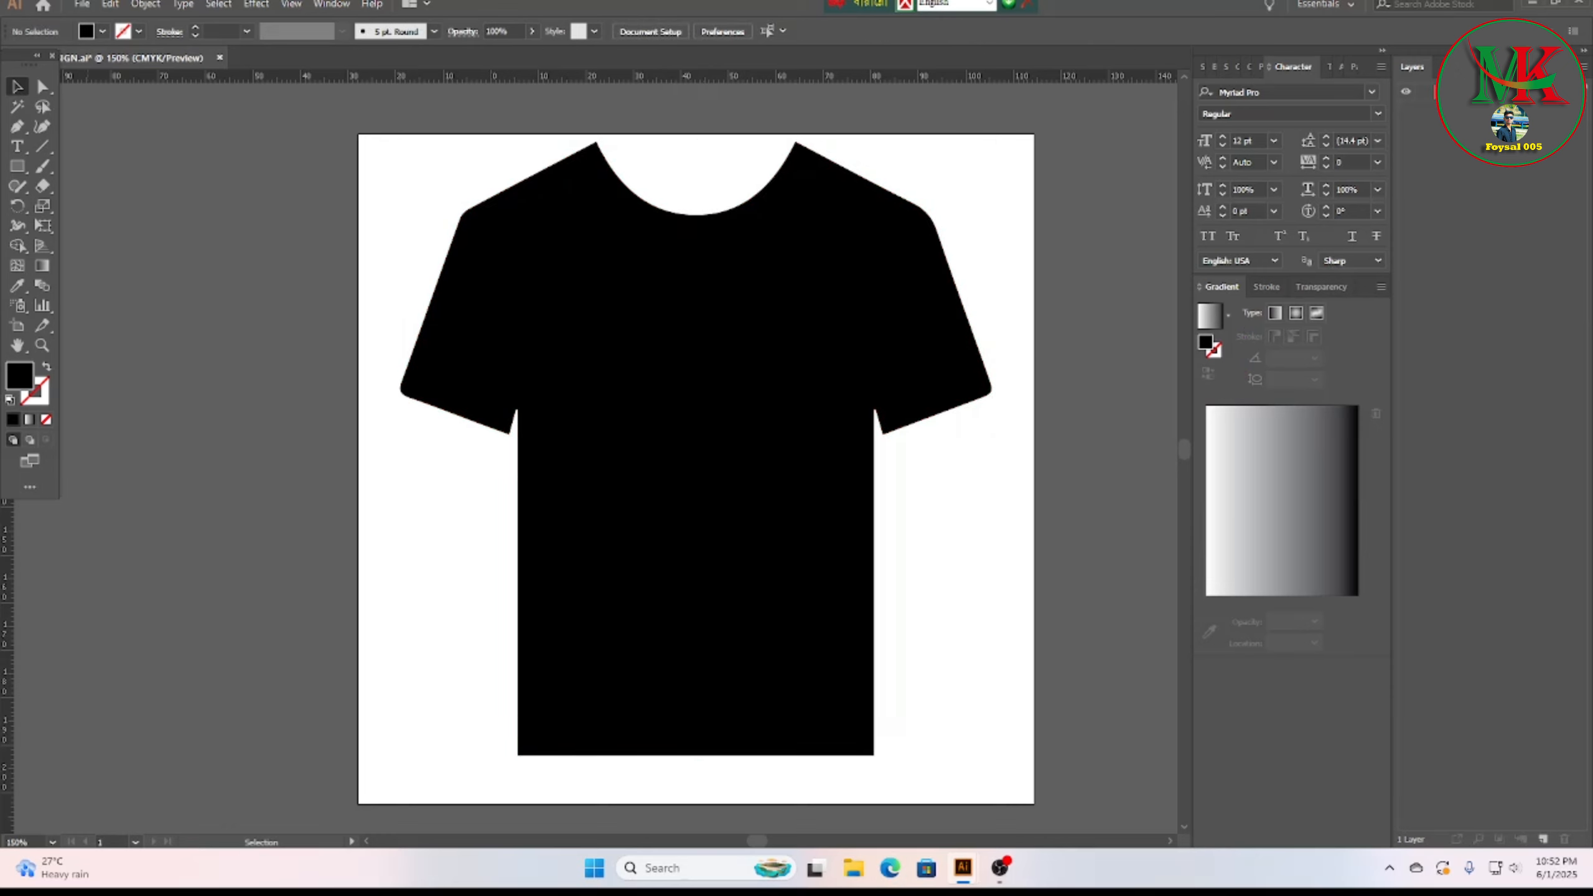
pyautogui.click(1543, 840)
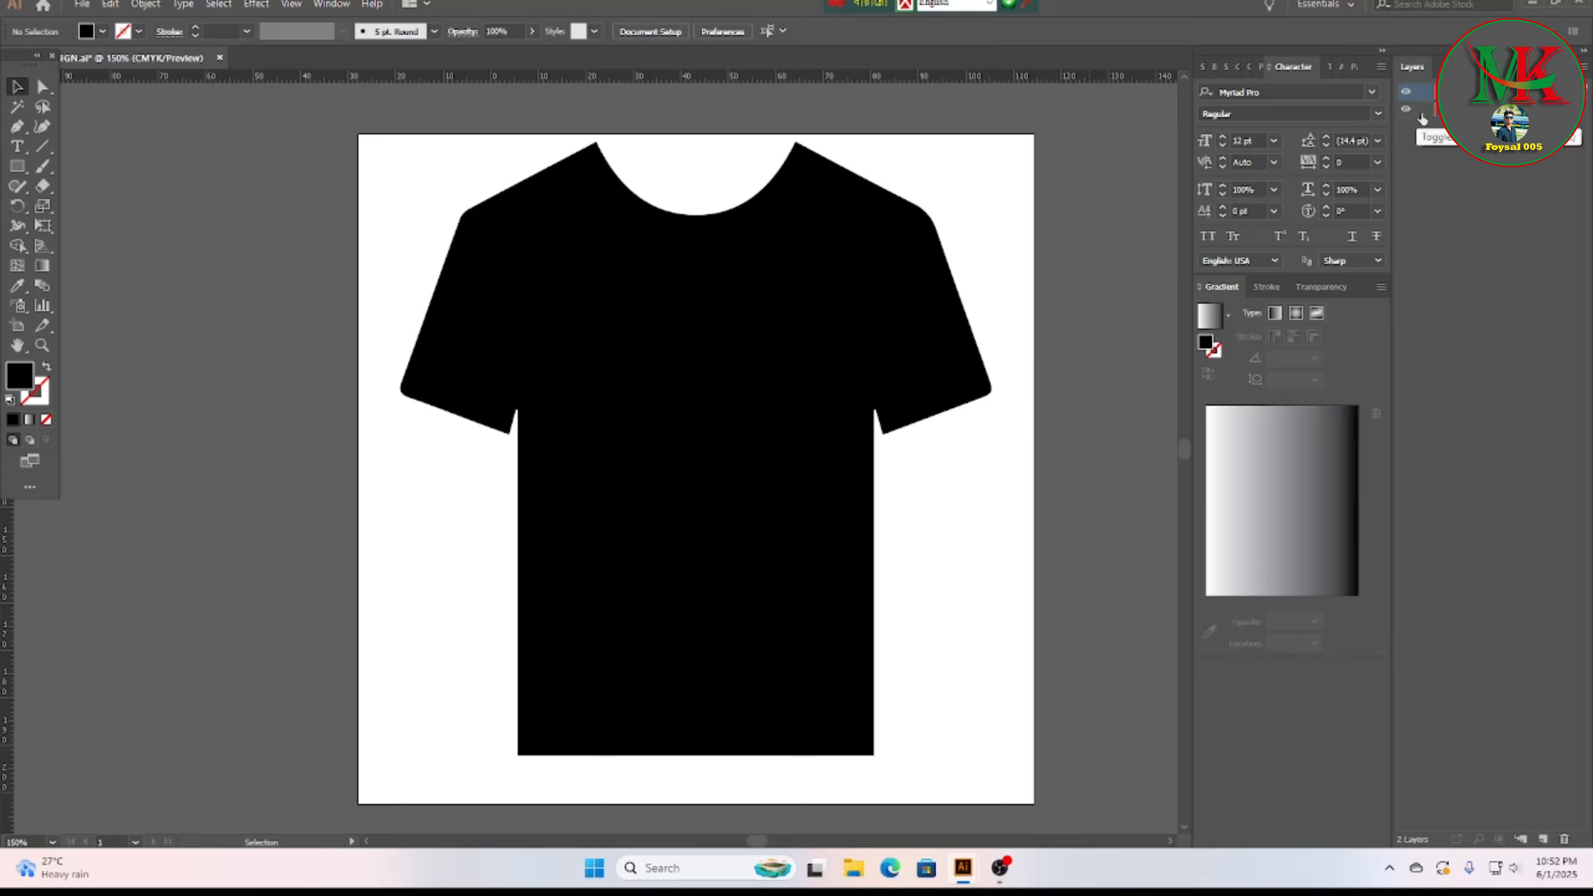
pyautogui.click(1422, 111)
# Step: Select the black T-shirt and reposition it slightly left and down, to about X 40.9 mm, Y 129.2 mm
pyautogui.moveTo(361, 202); pyautogui.dragTo(998, 618)
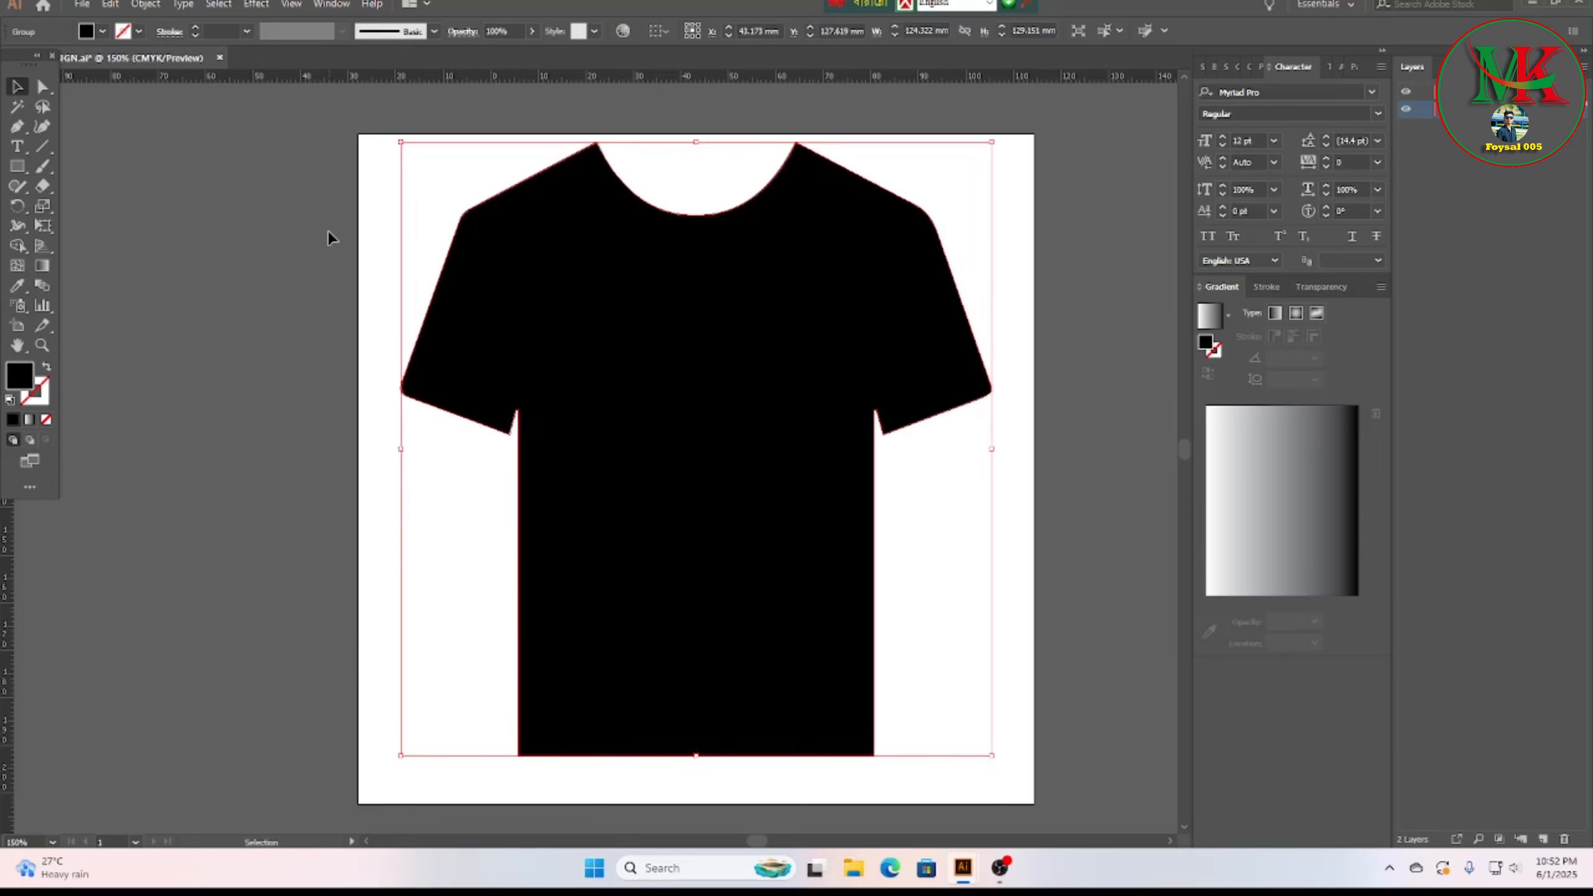
pyautogui.moveTo(328, 231); pyautogui.dragTo(564, 396)
pyautogui.moveTo(746, 324); pyautogui.dragTo(583, 331)
pyautogui.moveTo(395, 289); pyautogui.dragTo(618, 353)
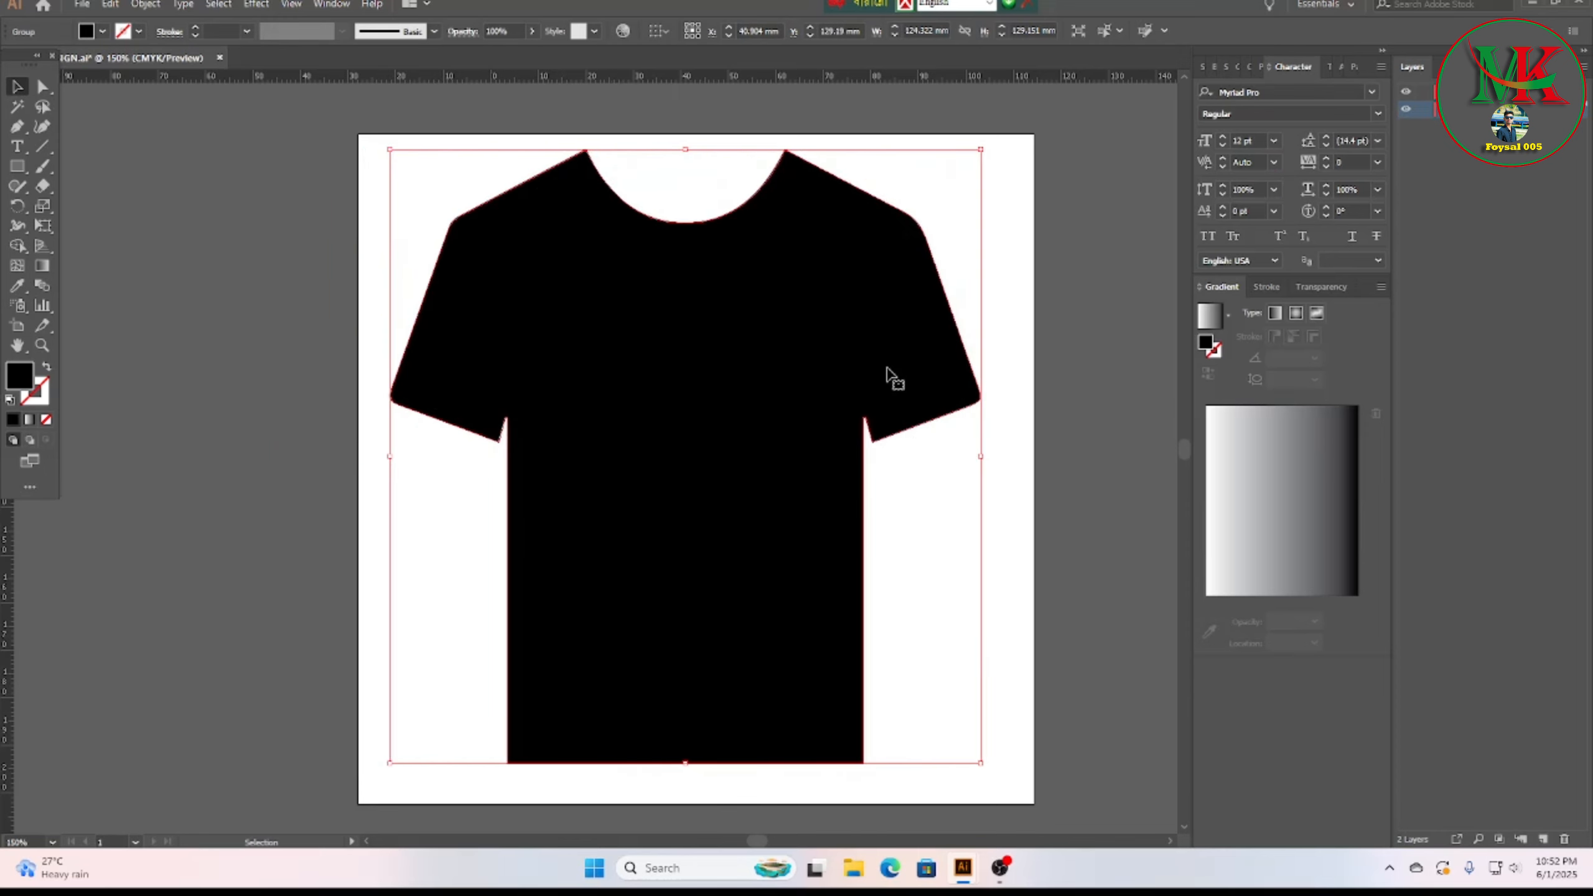
# Step: Deselect the T-shirt, lock its layer and make the empty layer above it active
pyautogui.click(1074, 311)
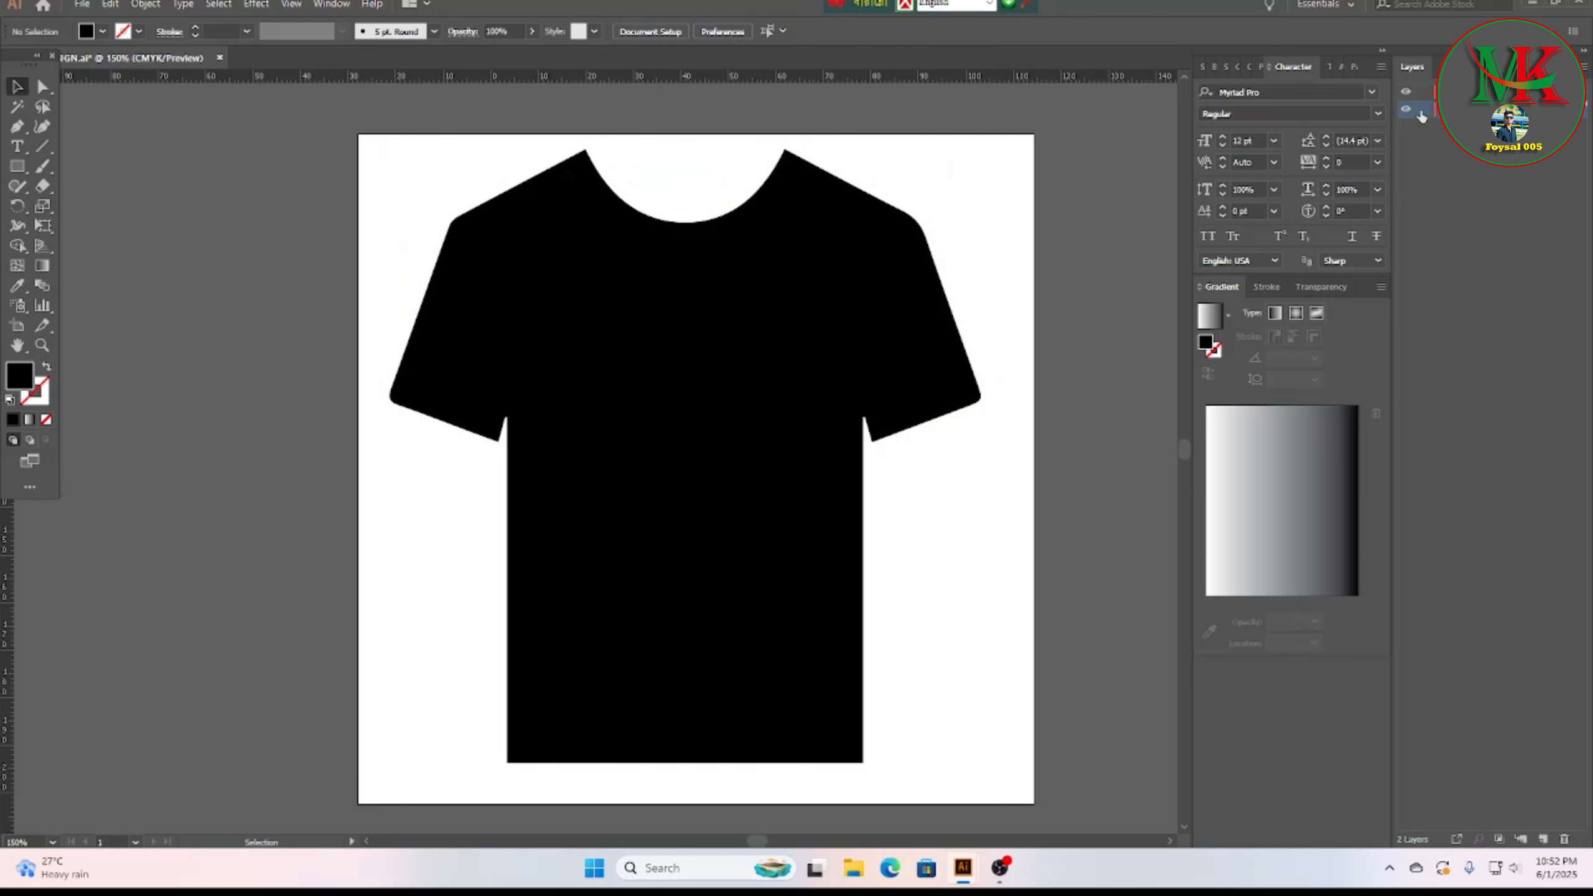
pyautogui.click(1422, 110)
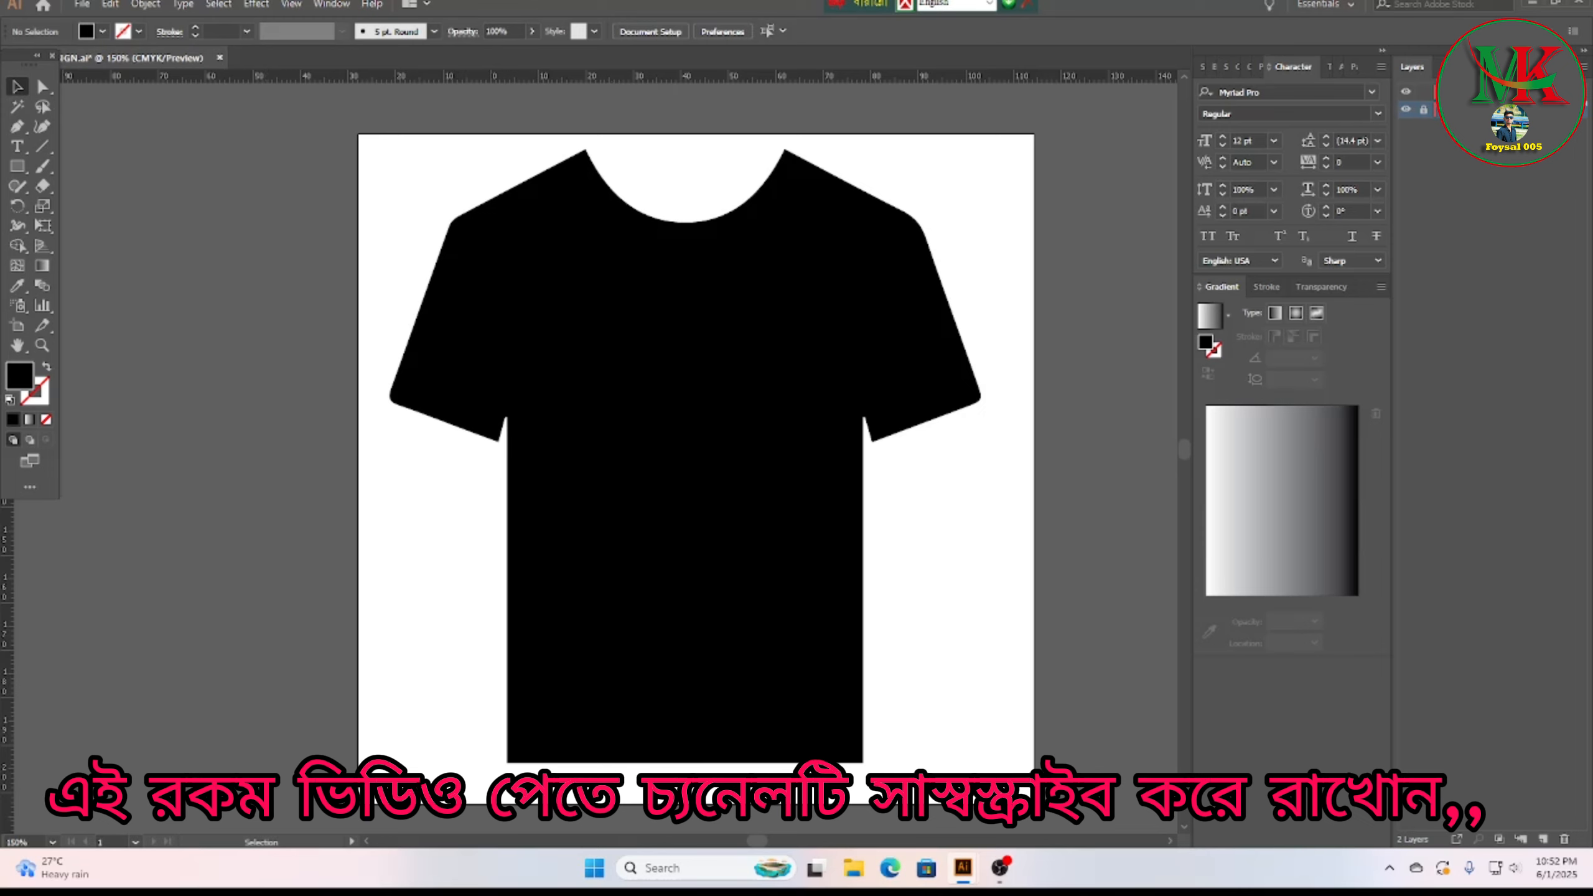
pyautogui.click(1493, 92)
# Step: Draw a circle about 75.6 mm in diameter across the body of the T-shirt with the Ellipse tool
pyautogui.click(31, 179)
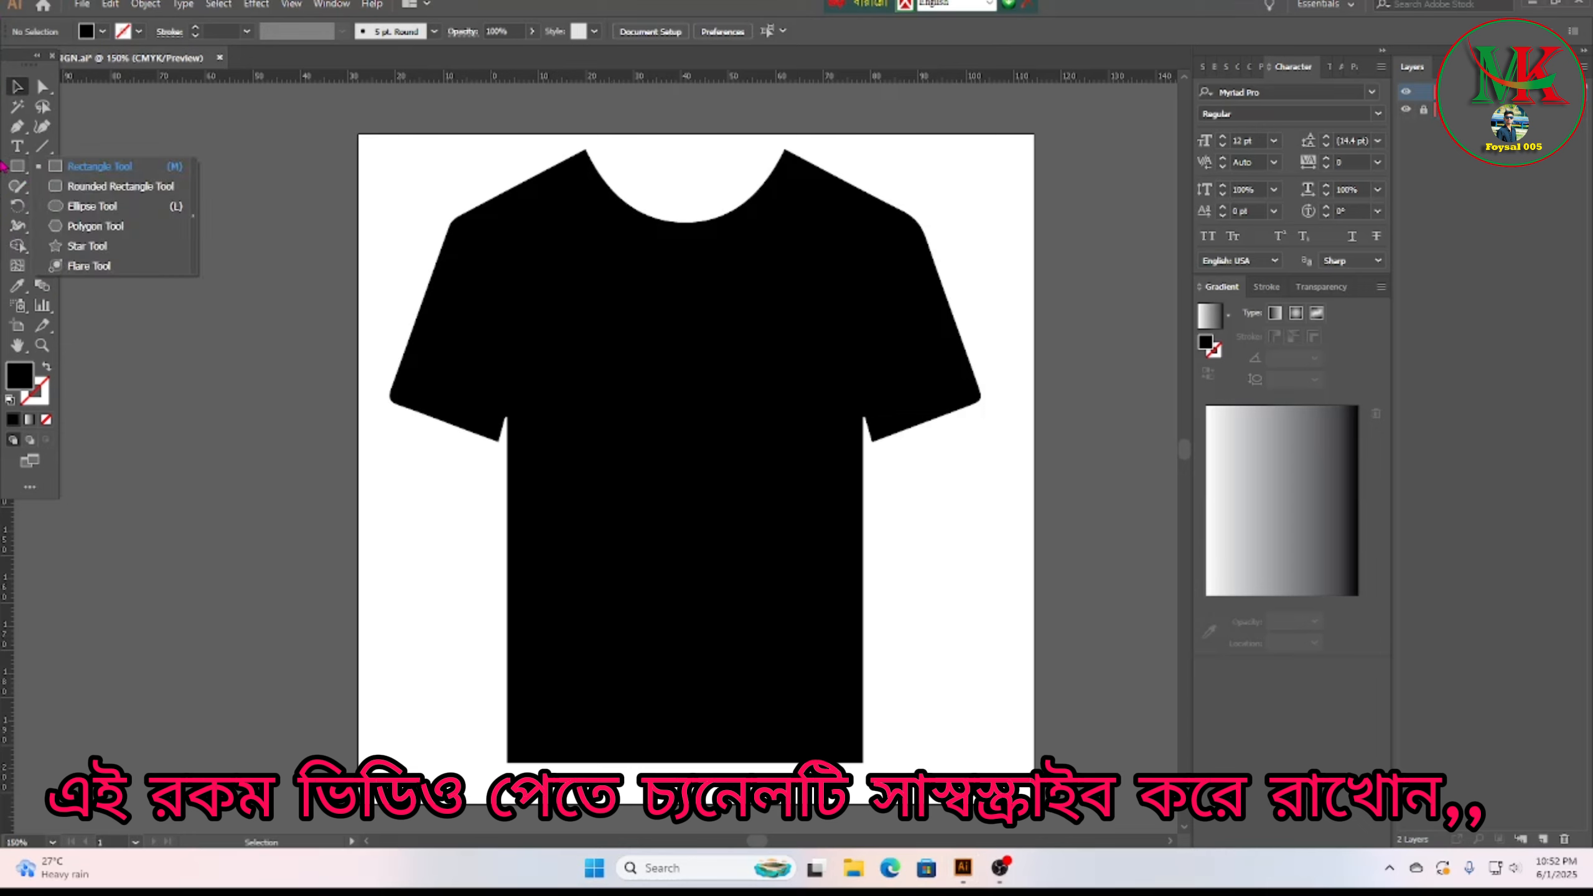
pyautogui.click(82, 207)
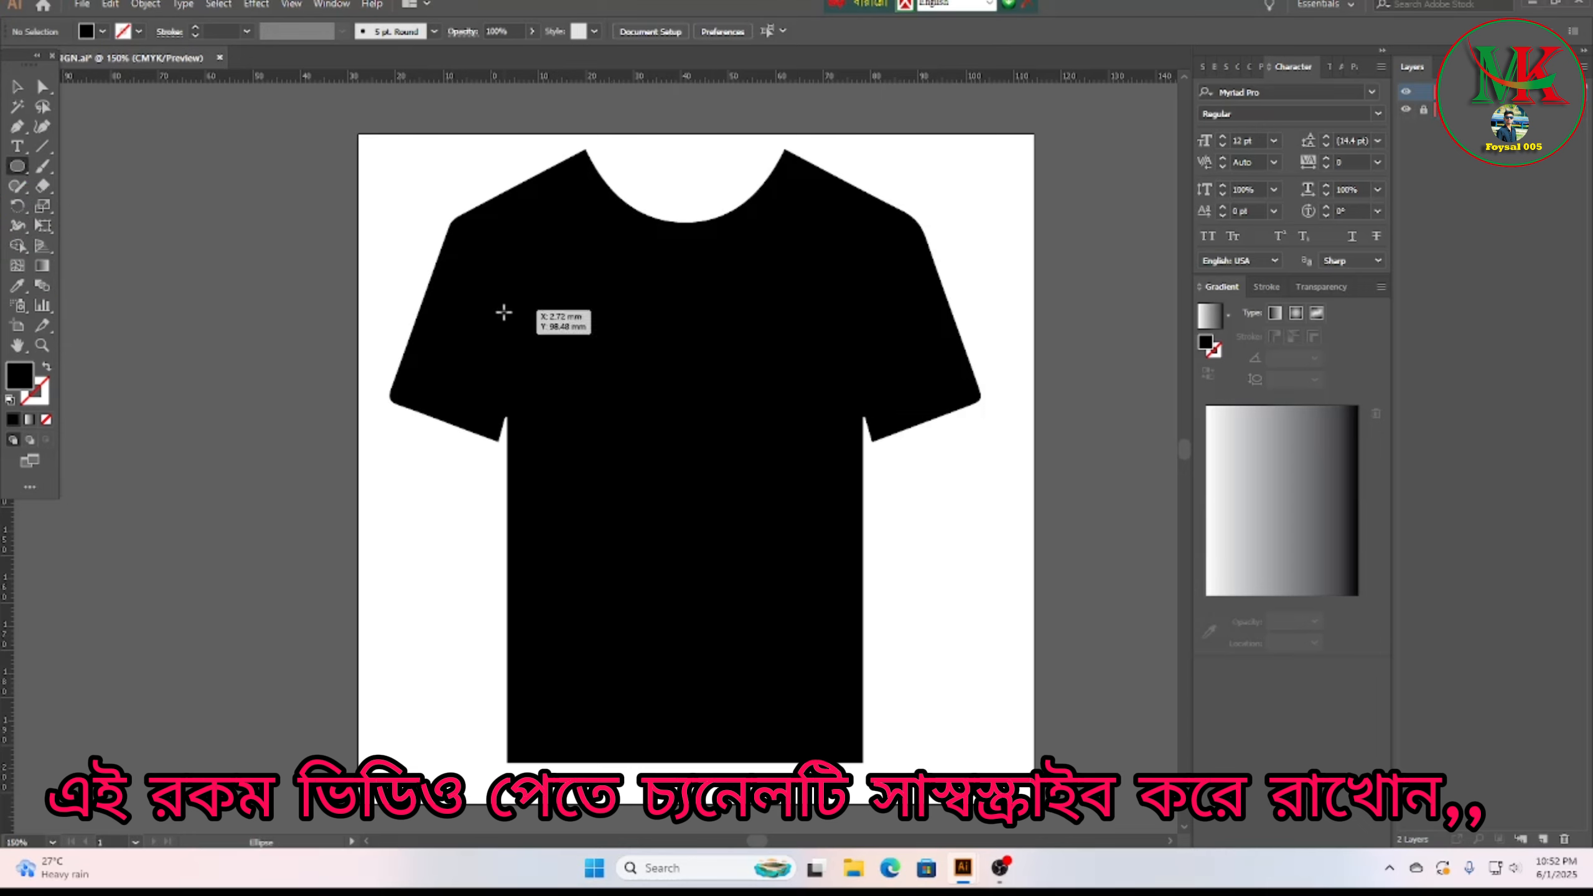
pyautogui.moveTo(503, 310); pyautogui.dragTo(860, 547)
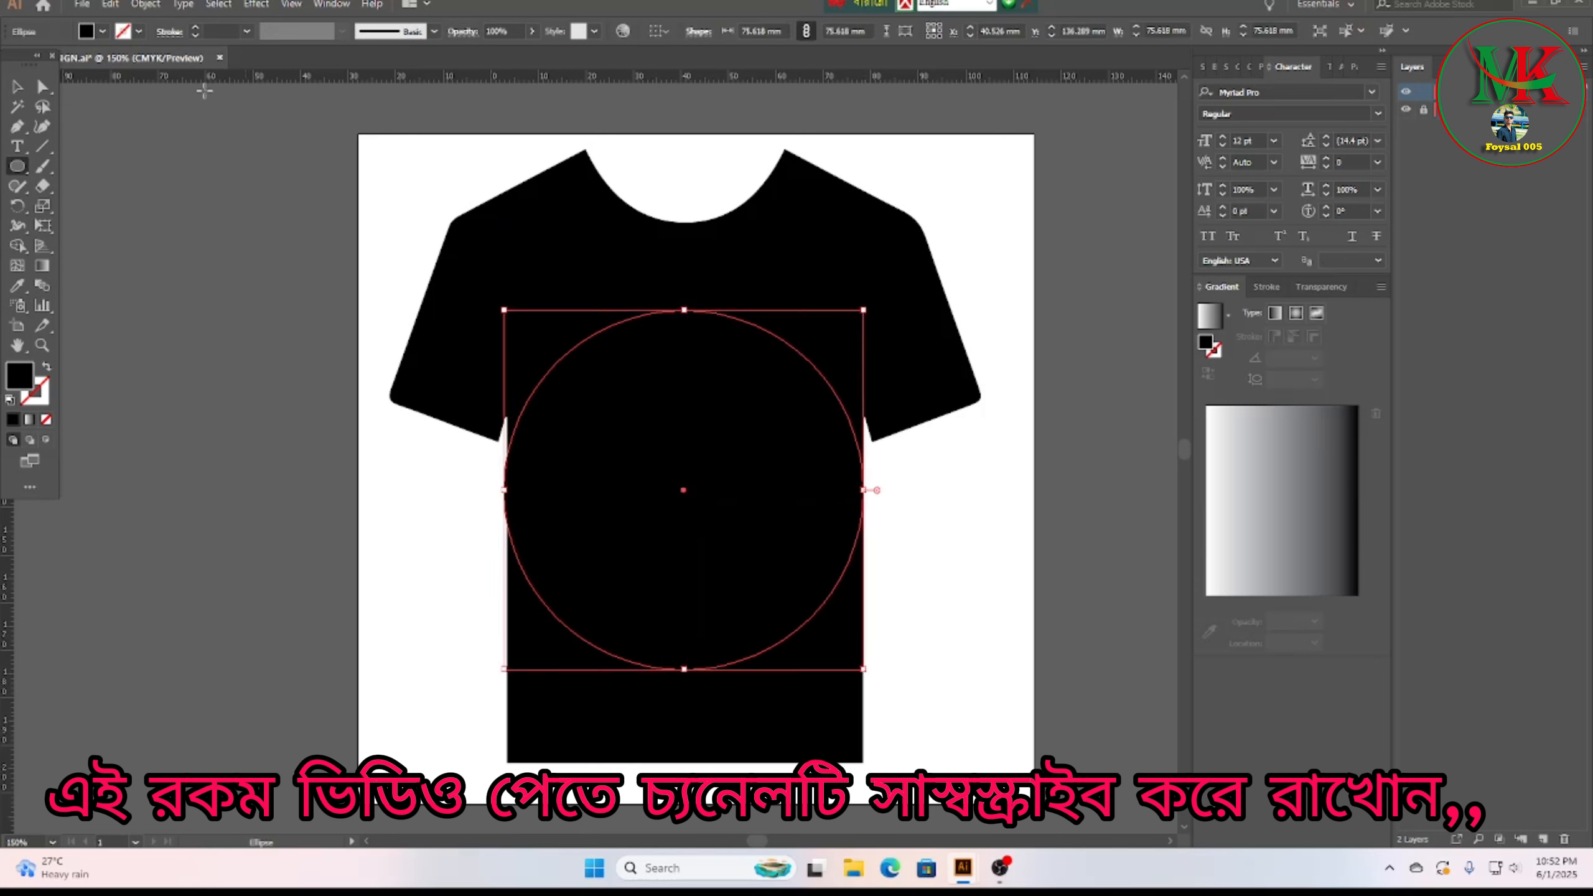
# Step: Fill the circle with white and deselect it
pyautogui.click(102, 33)
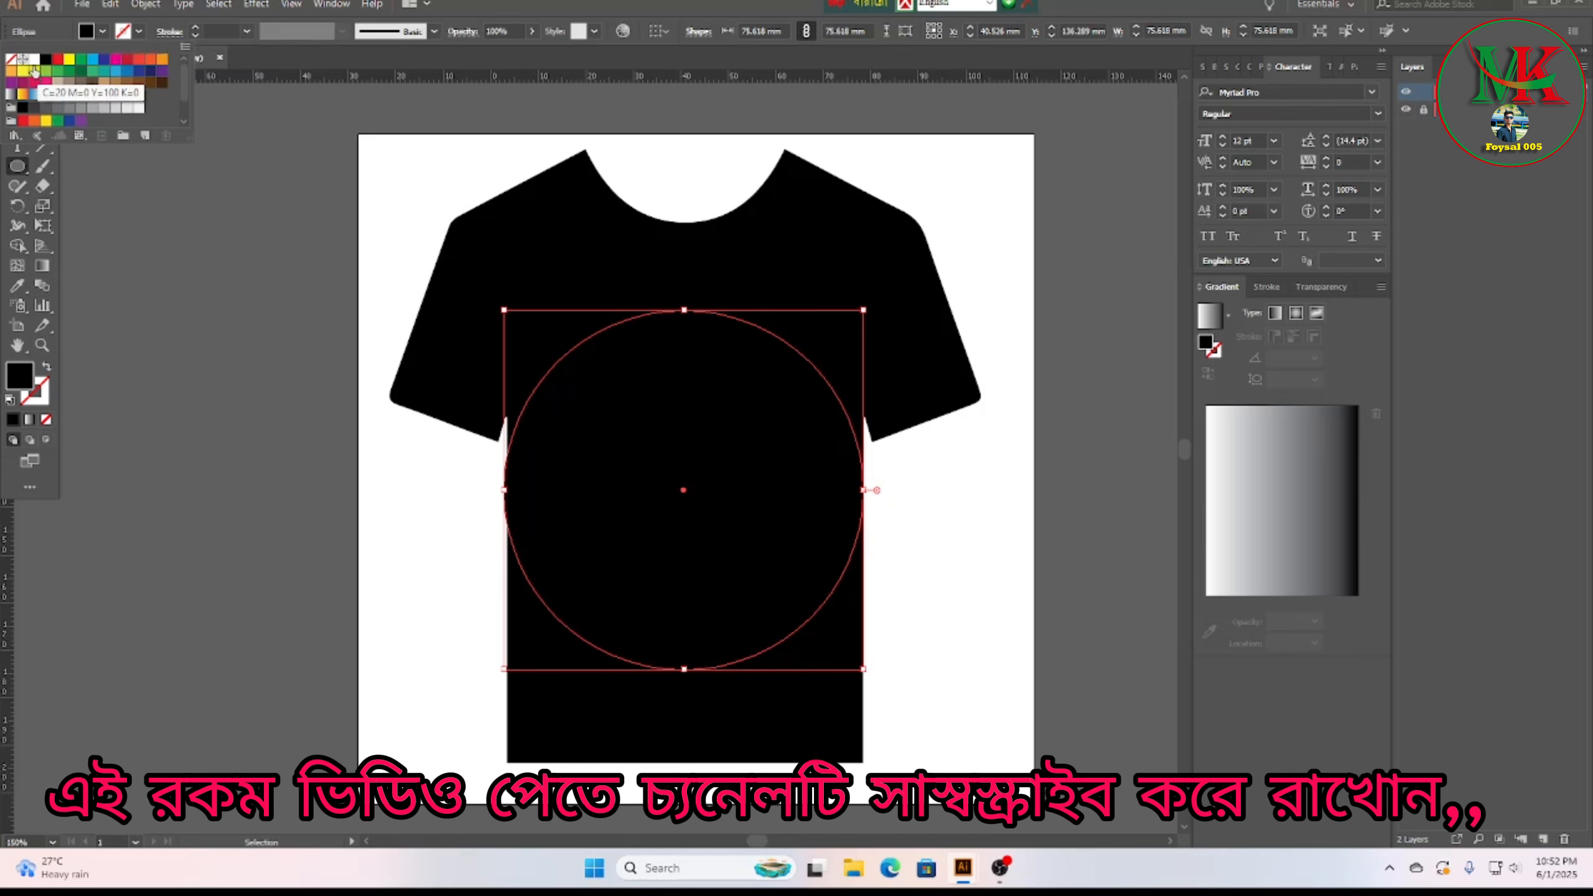
pyautogui.click(33, 60)
pyautogui.click(234, 475)
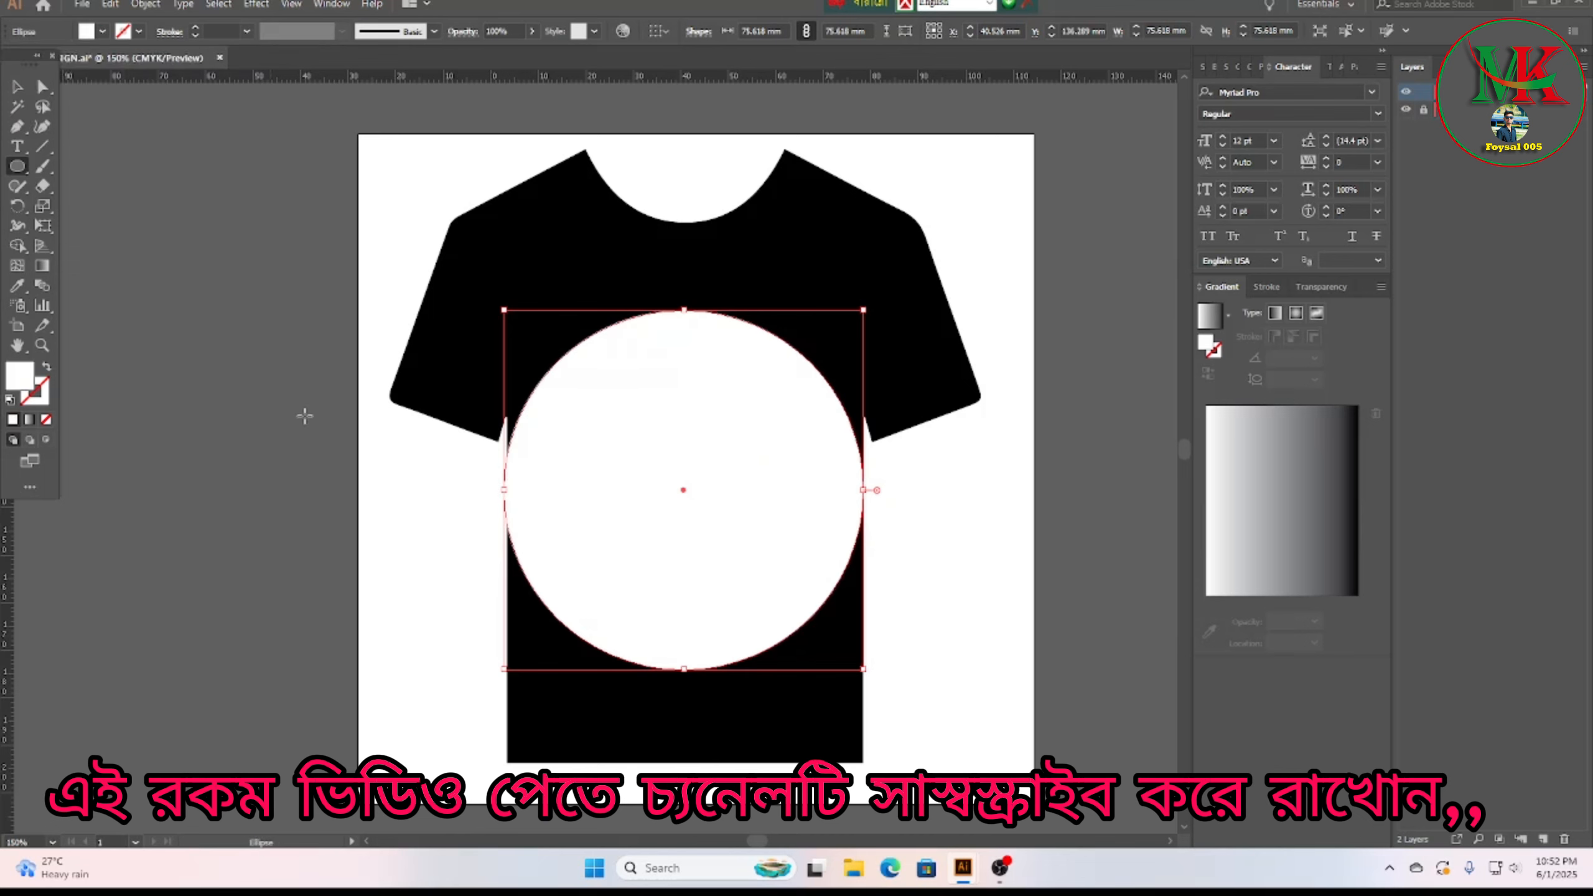
pyautogui.click(16, 88)
pyautogui.click(230, 339)
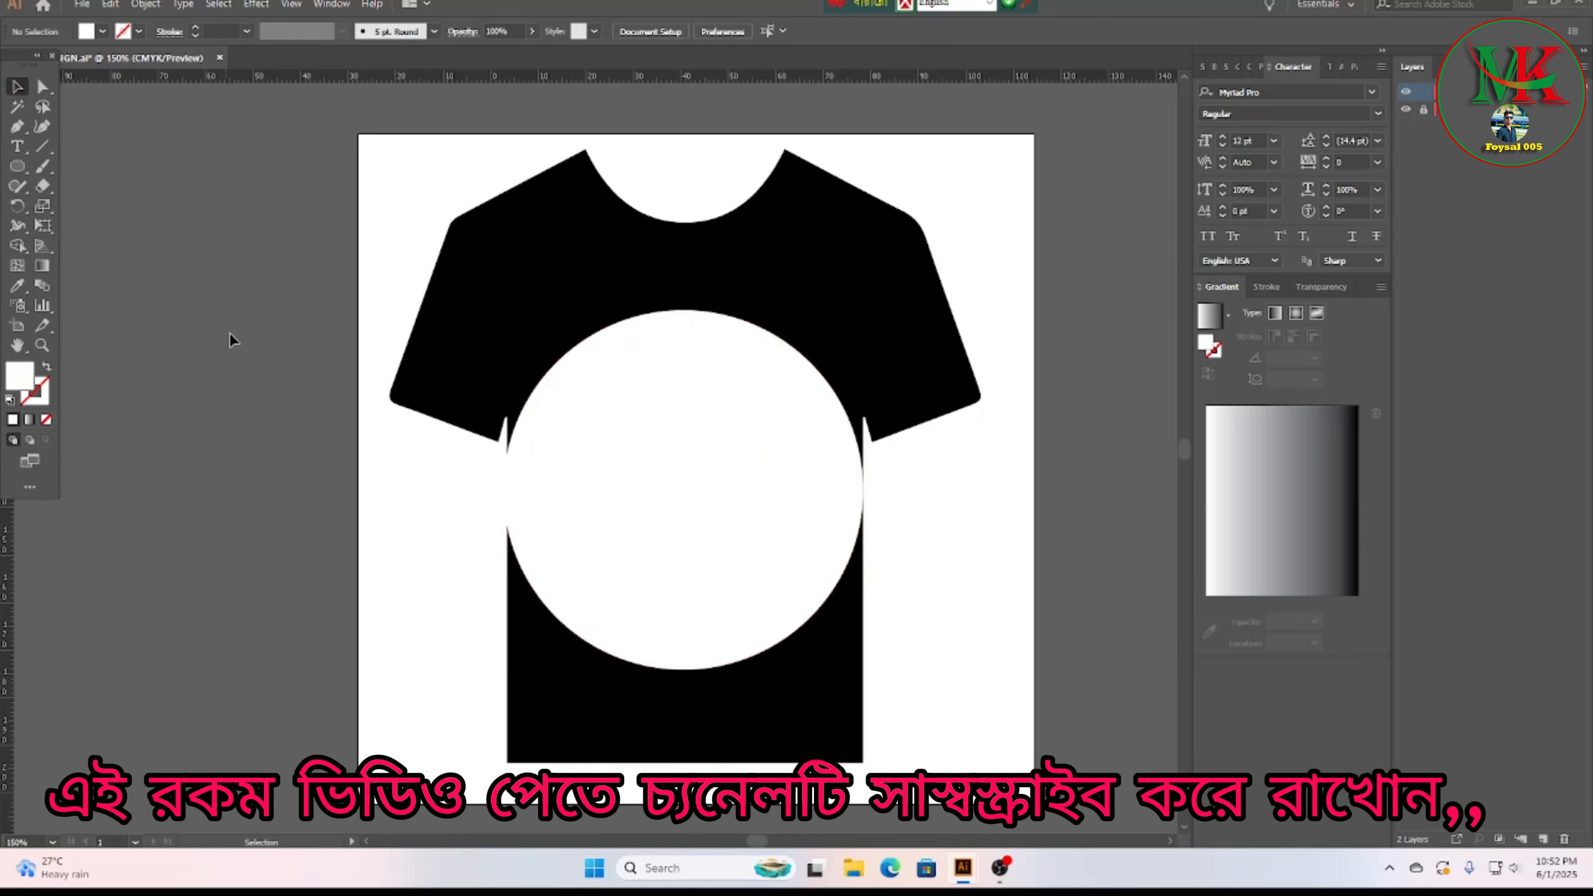
# Step: Move the circle slightly right to about X 40.9 mm, centring it on the T-shirt, and deselect it
pyautogui.moveTo(698, 524); pyautogui.dragTo(700, 523)
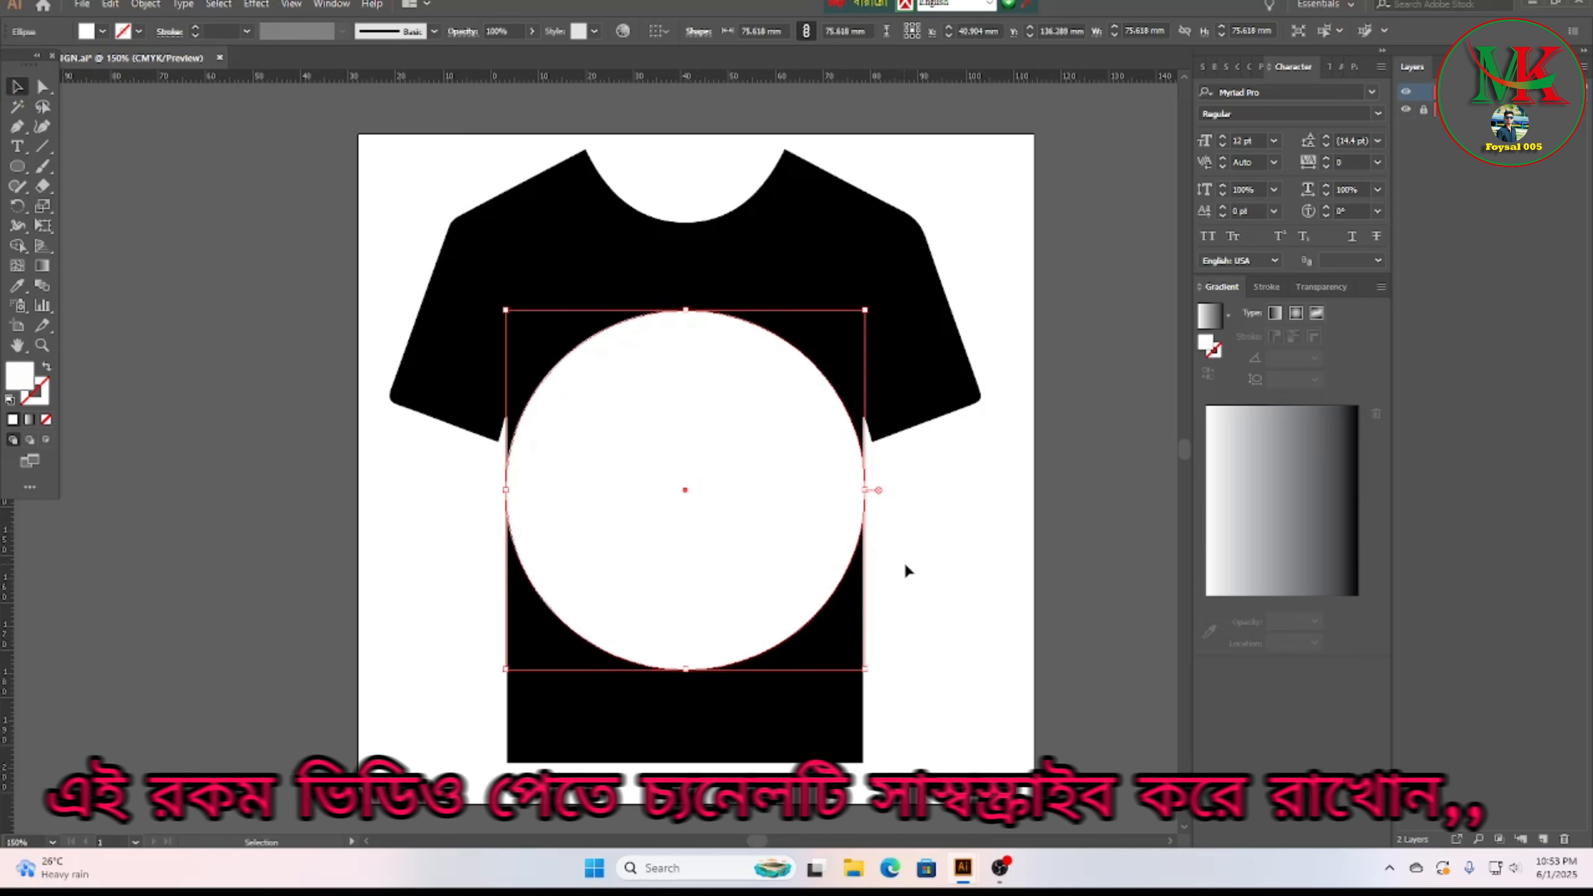
pyautogui.click(896, 532)
pyautogui.click(811, 502)
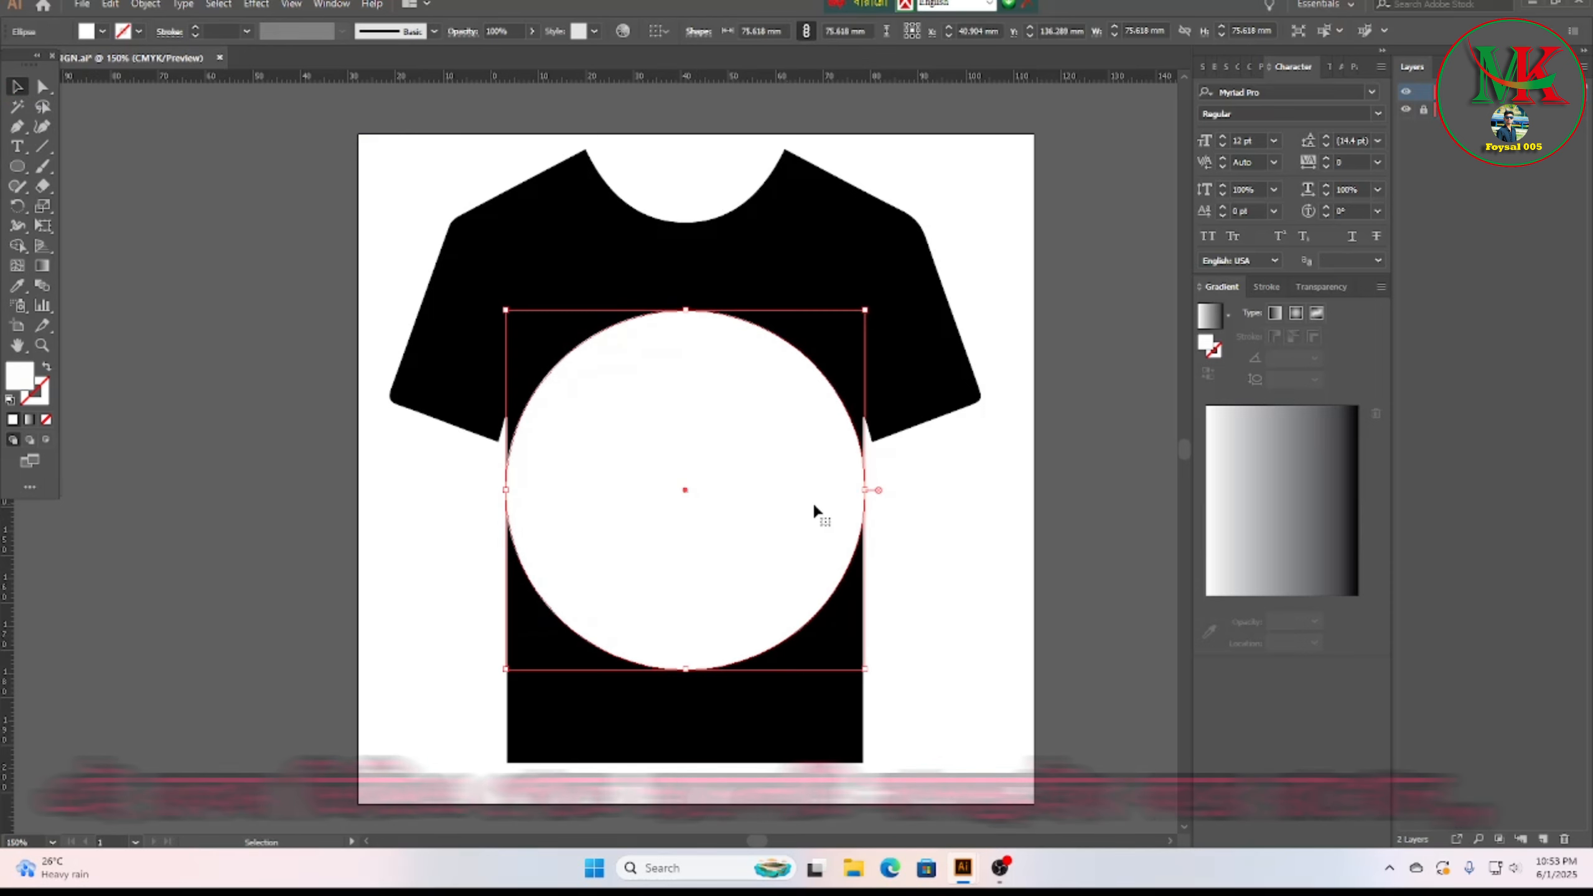
pyautogui.click(935, 496)
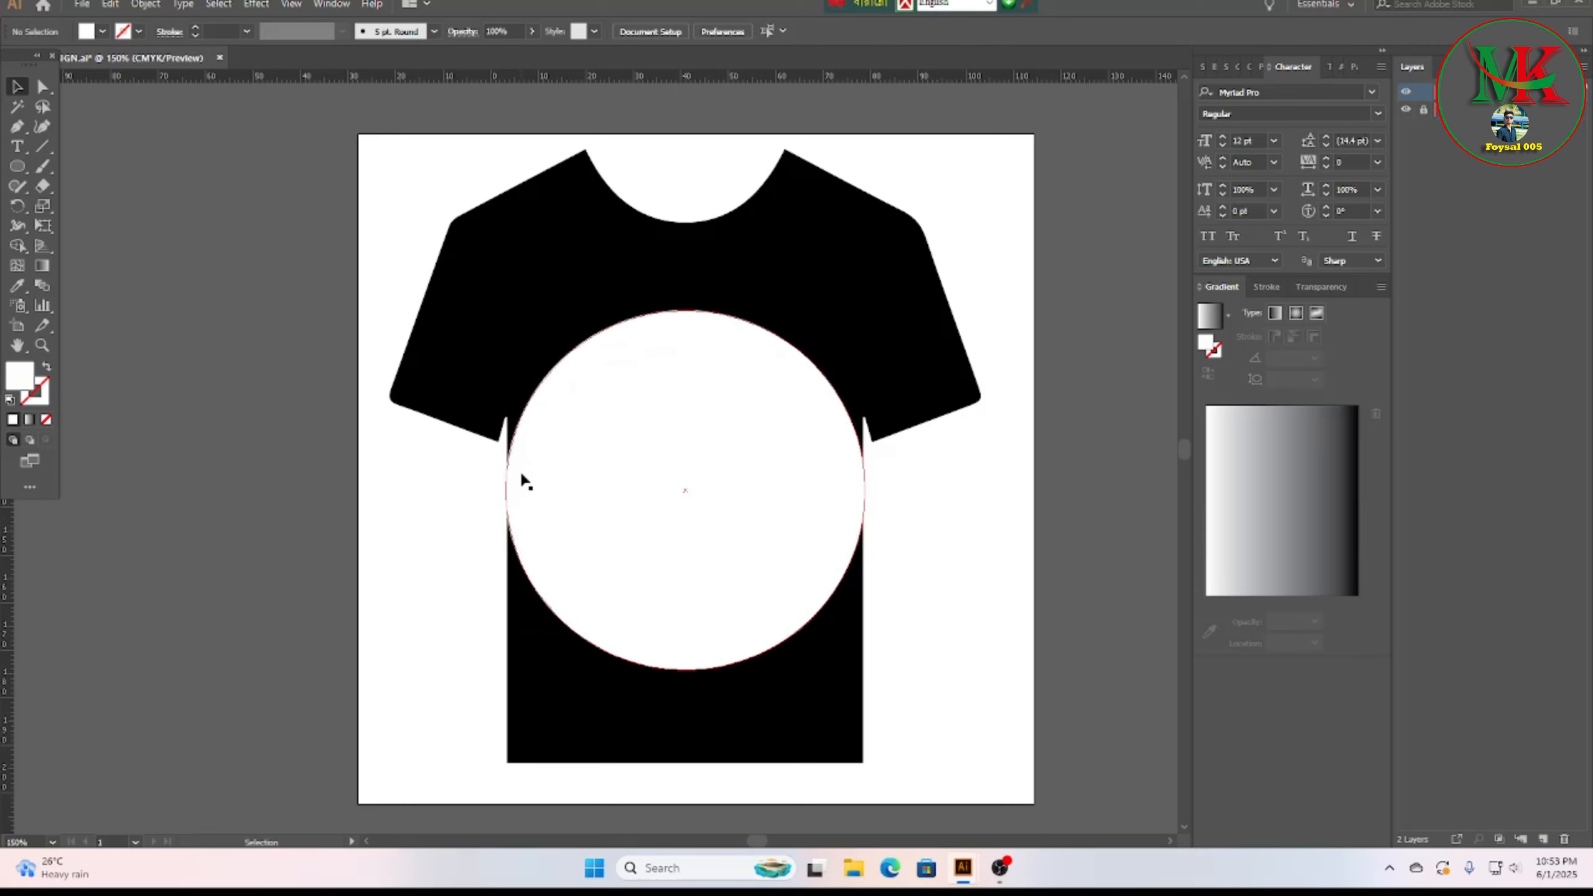
# Step: Change the circle's fill to yellow and deselect it
pyautogui.click(604, 464)
pyautogui.click(102, 31)
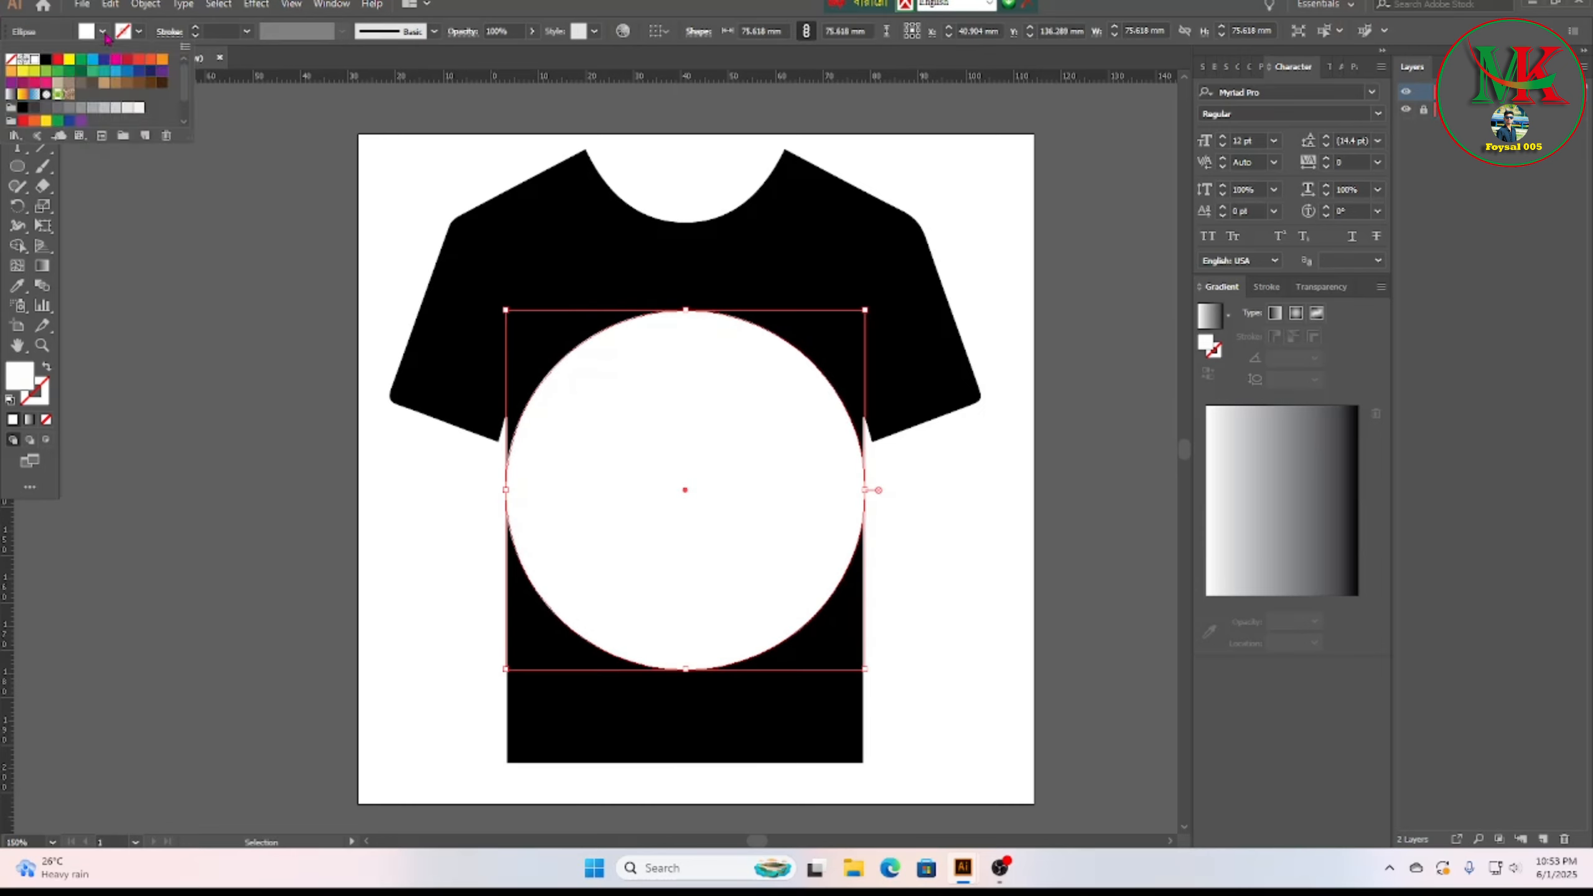
pyautogui.click(69, 60)
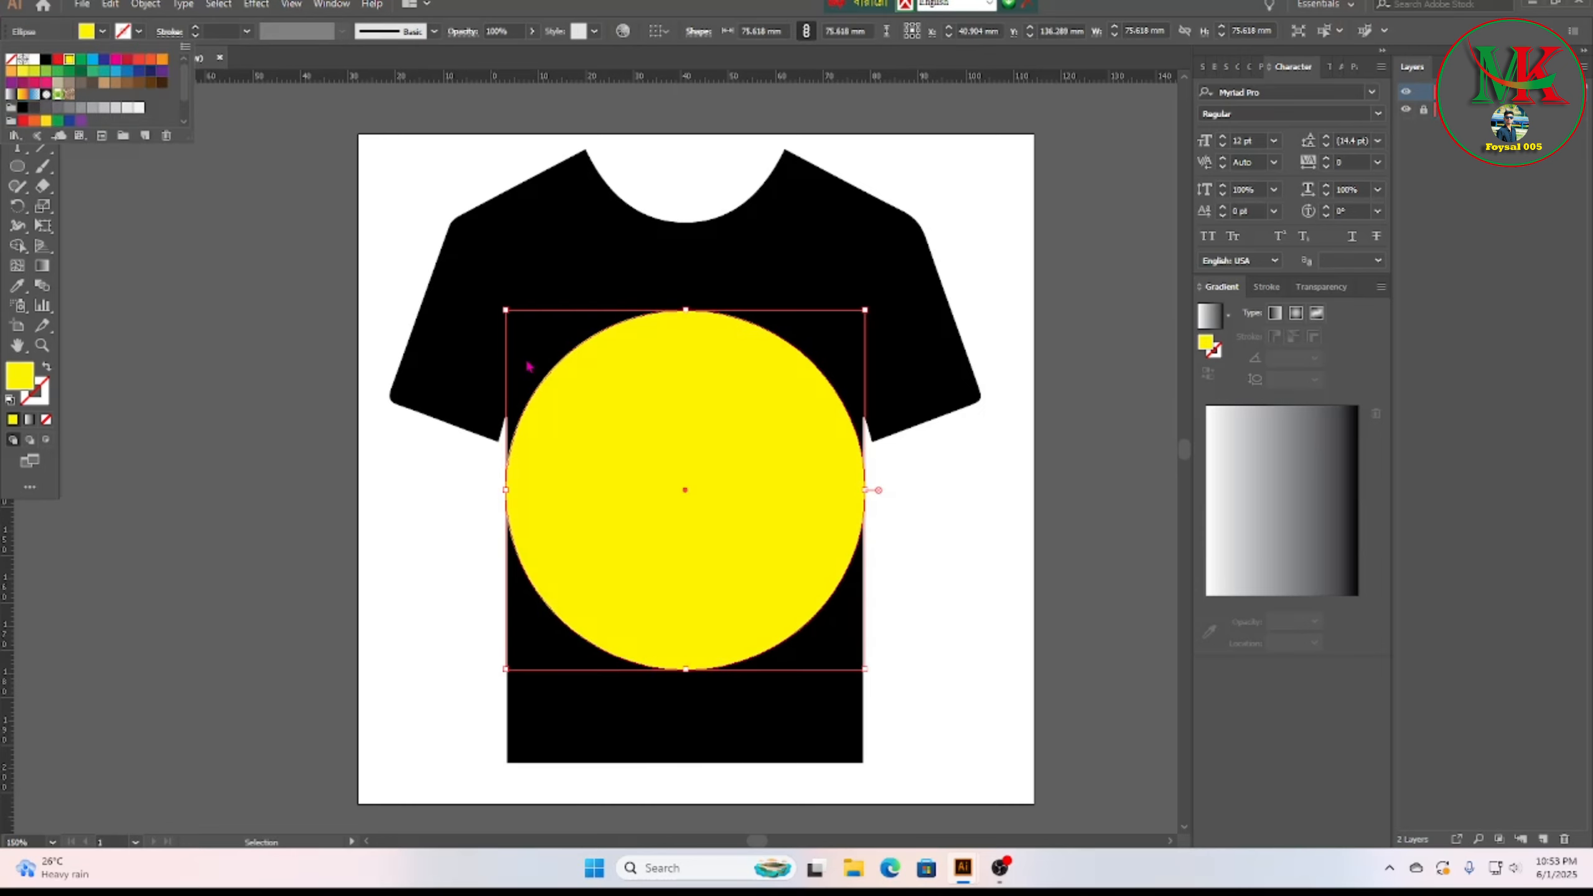
pyautogui.click(1006, 528)
pyautogui.click(1003, 526)
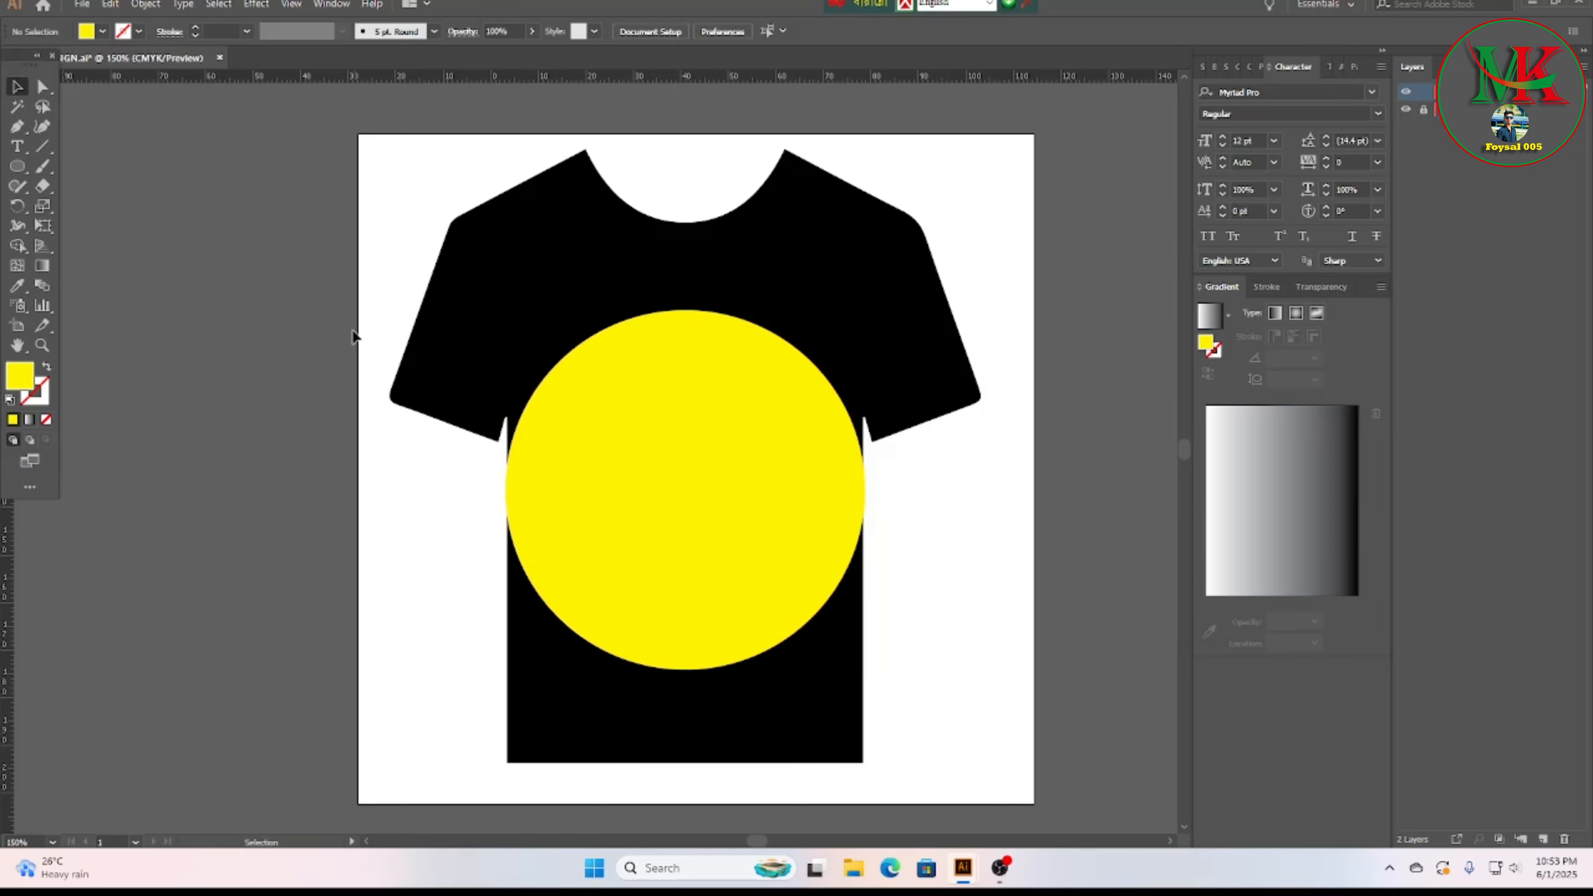
# Step: Draw a long horizontal rectangle about 122.9 mm wide and 9.1 mm high overlapping the yellow circle, and deselect it
pyautogui.click(17, 166)
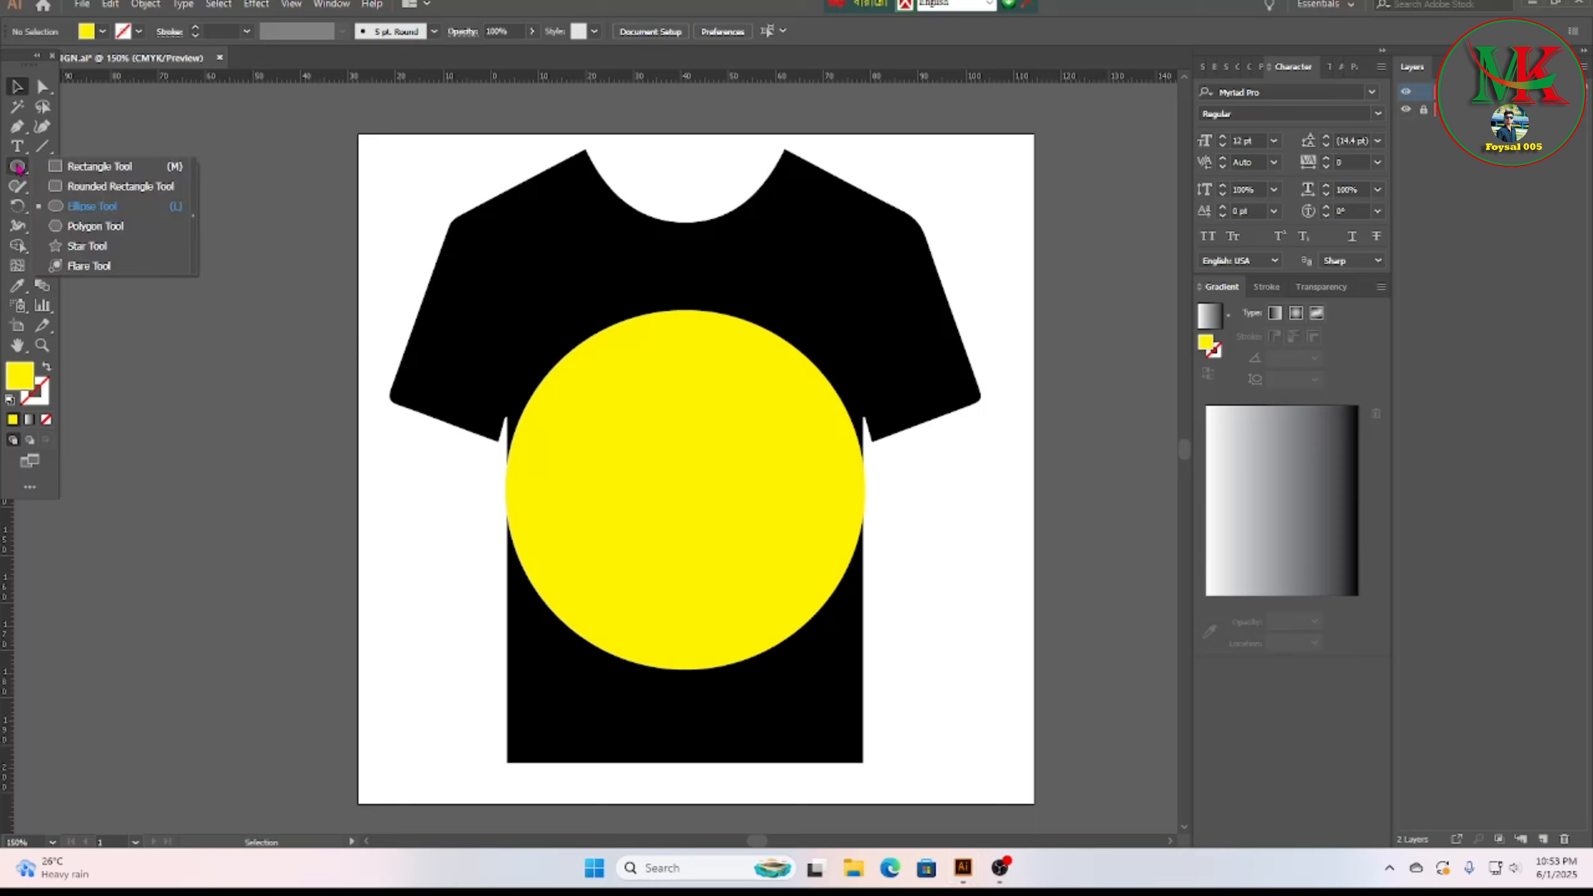
pyautogui.click(79, 168)
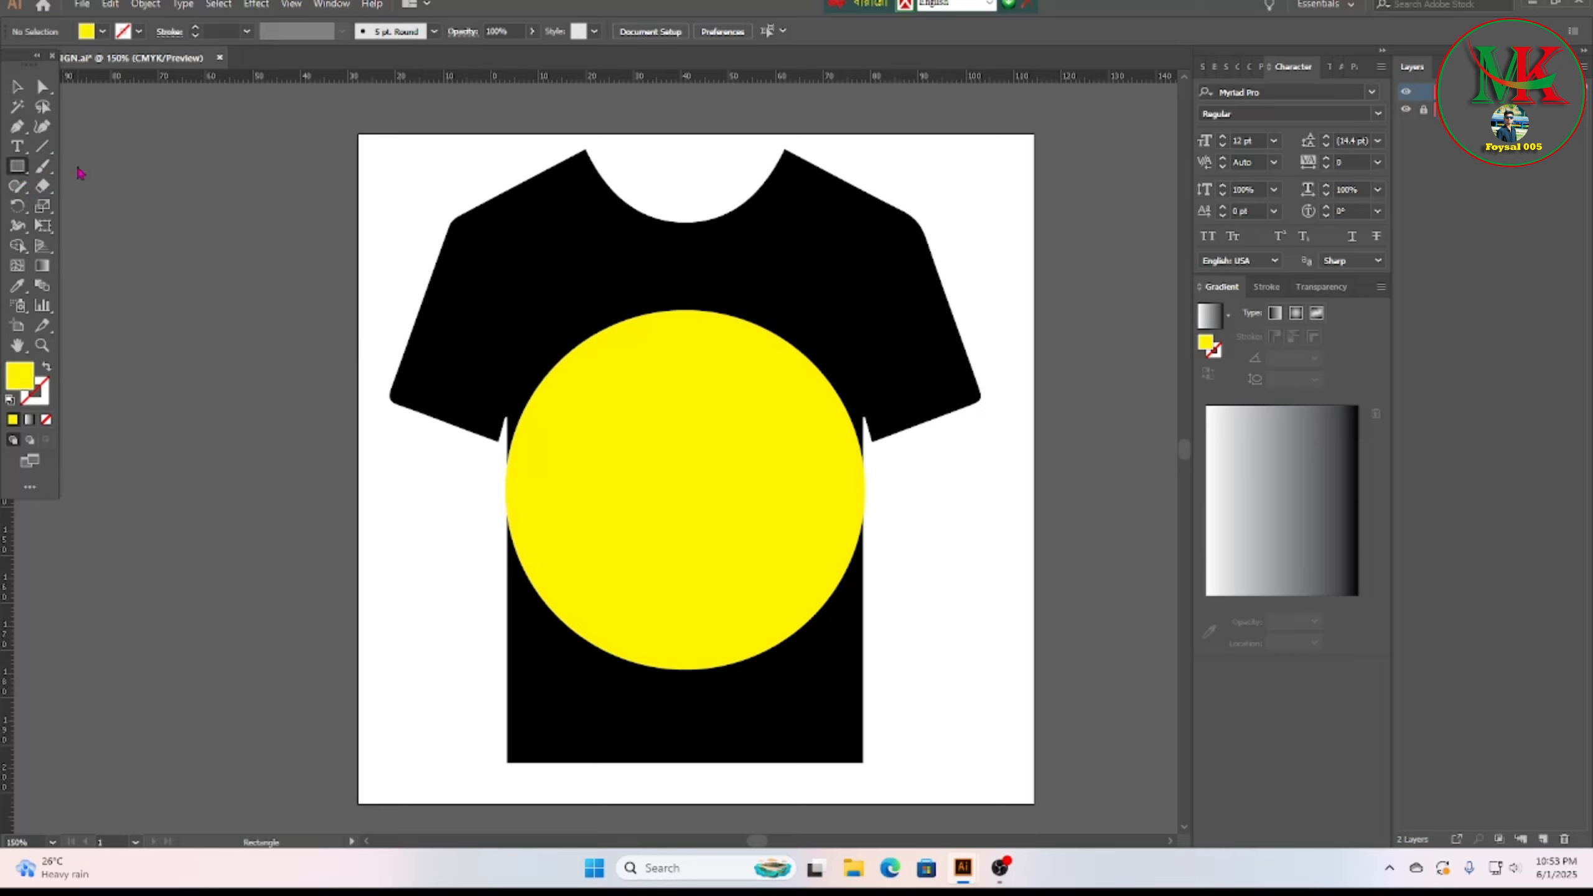
pyautogui.moveTo(223, 498); pyautogui.dragTo(807, 540)
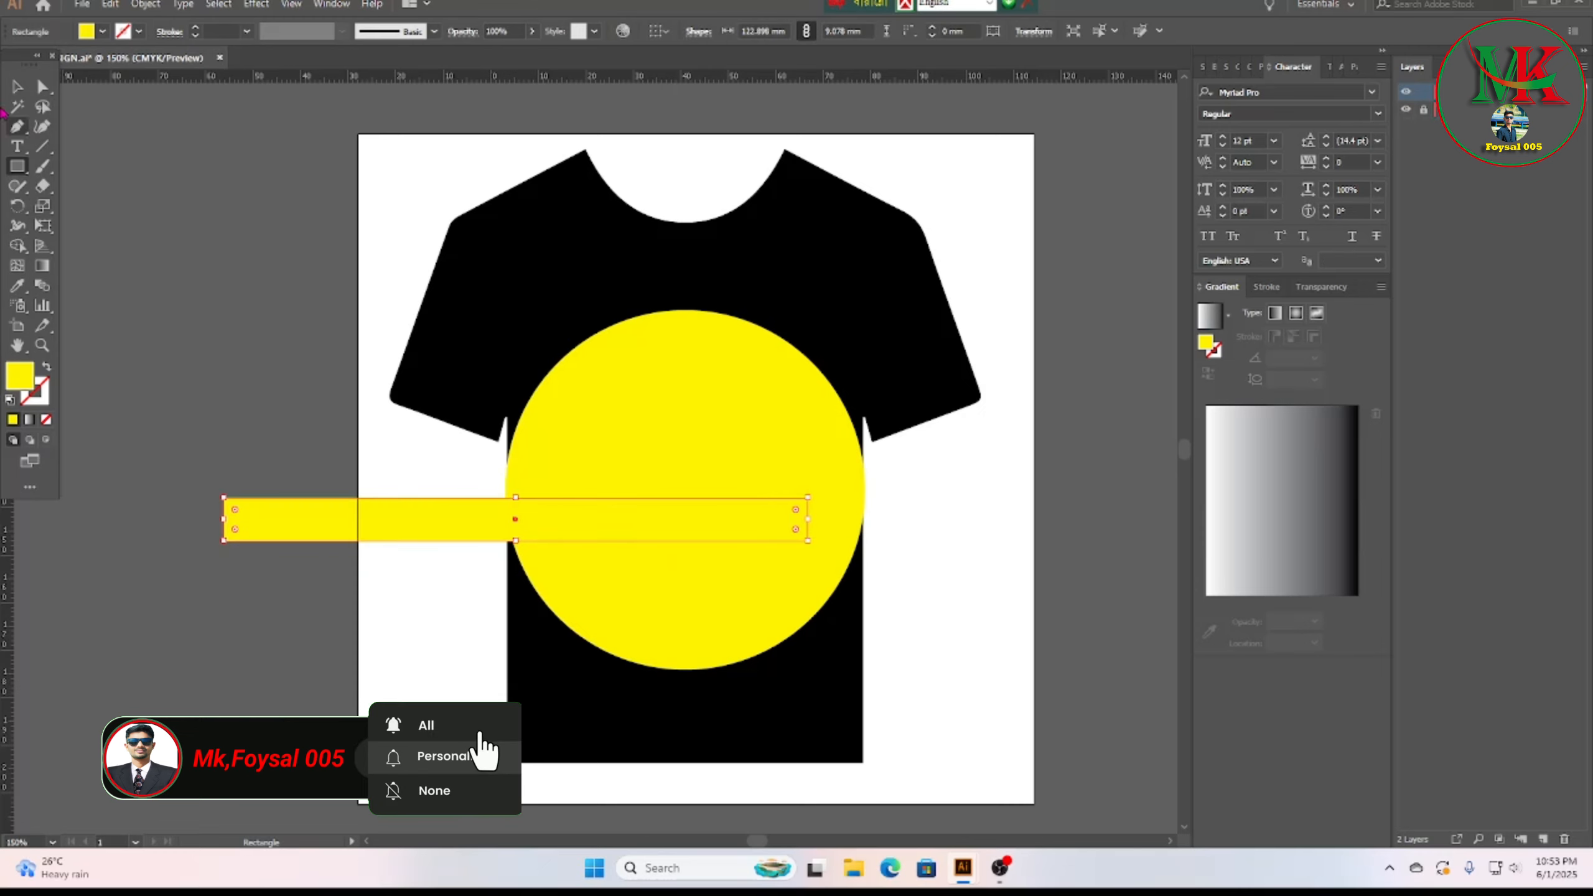
pyautogui.click(18, 86)
pyautogui.click(252, 455)
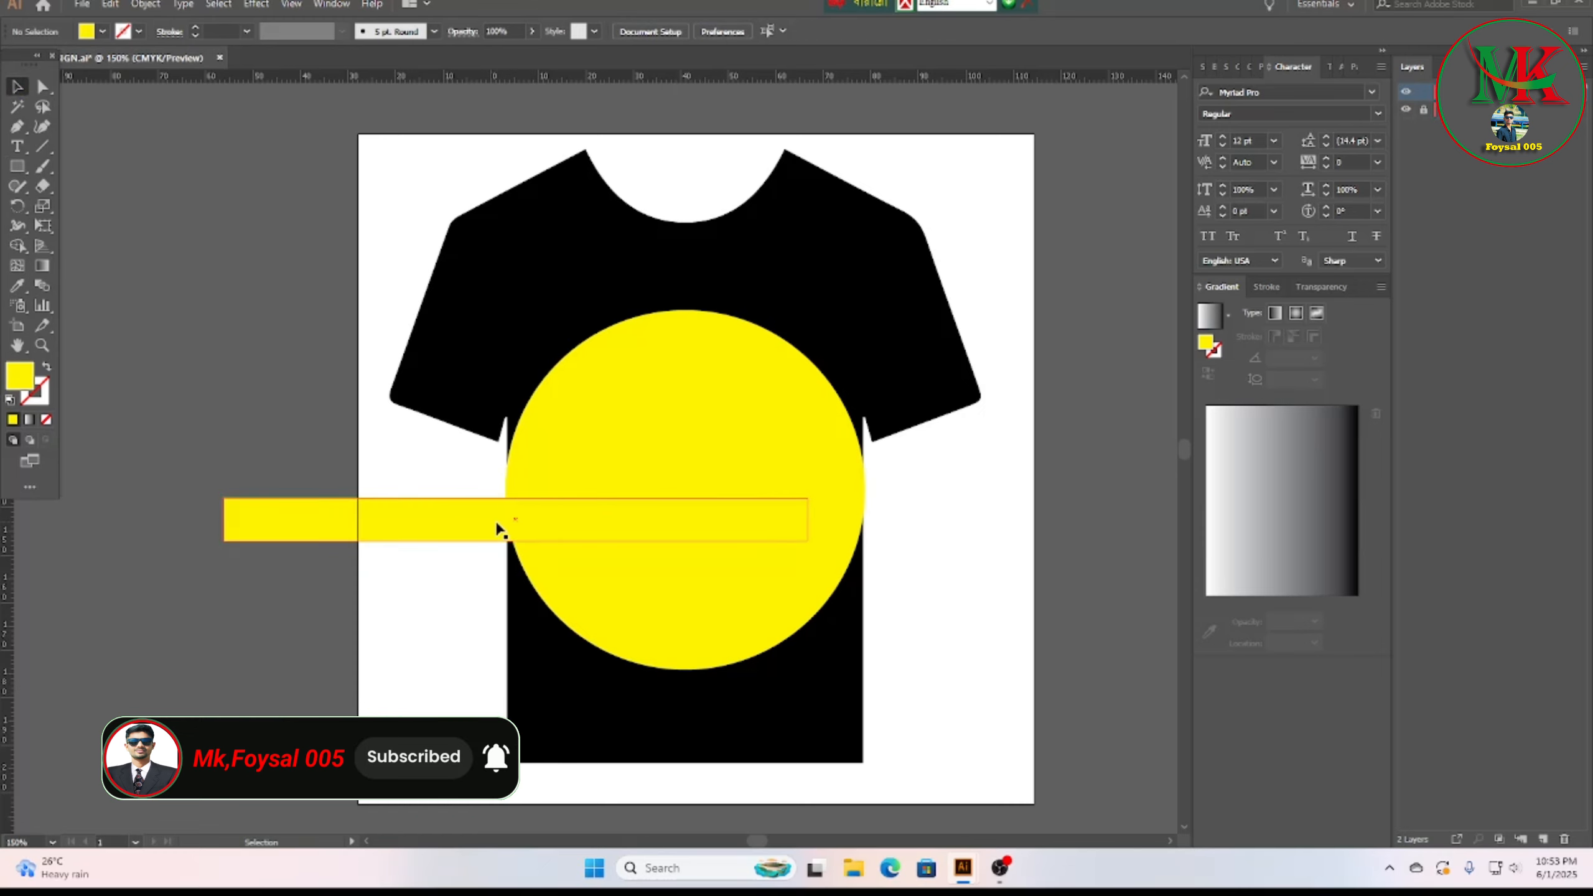
# Step: Move the rectangle so its upper edge meets the top of the circle and stretch it downward to about 13.1 mm high
pyautogui.moveTo(495, 520); pyautogui.dragTo(675, 330)
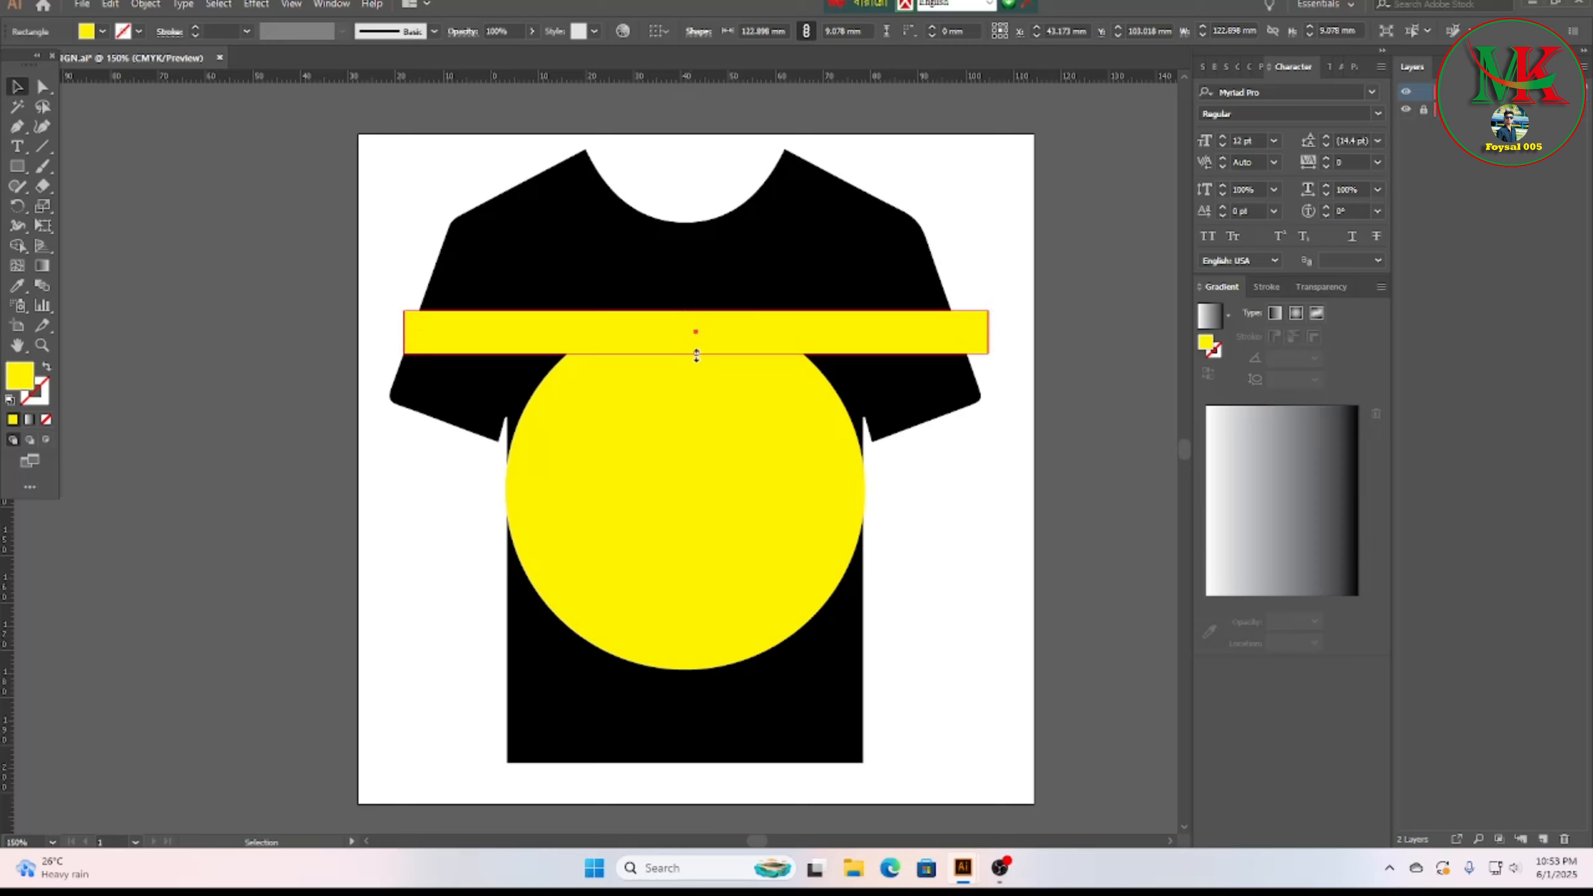
pyautogui.moveTo(696, 355); pyautogui.dragTo(696, 373)
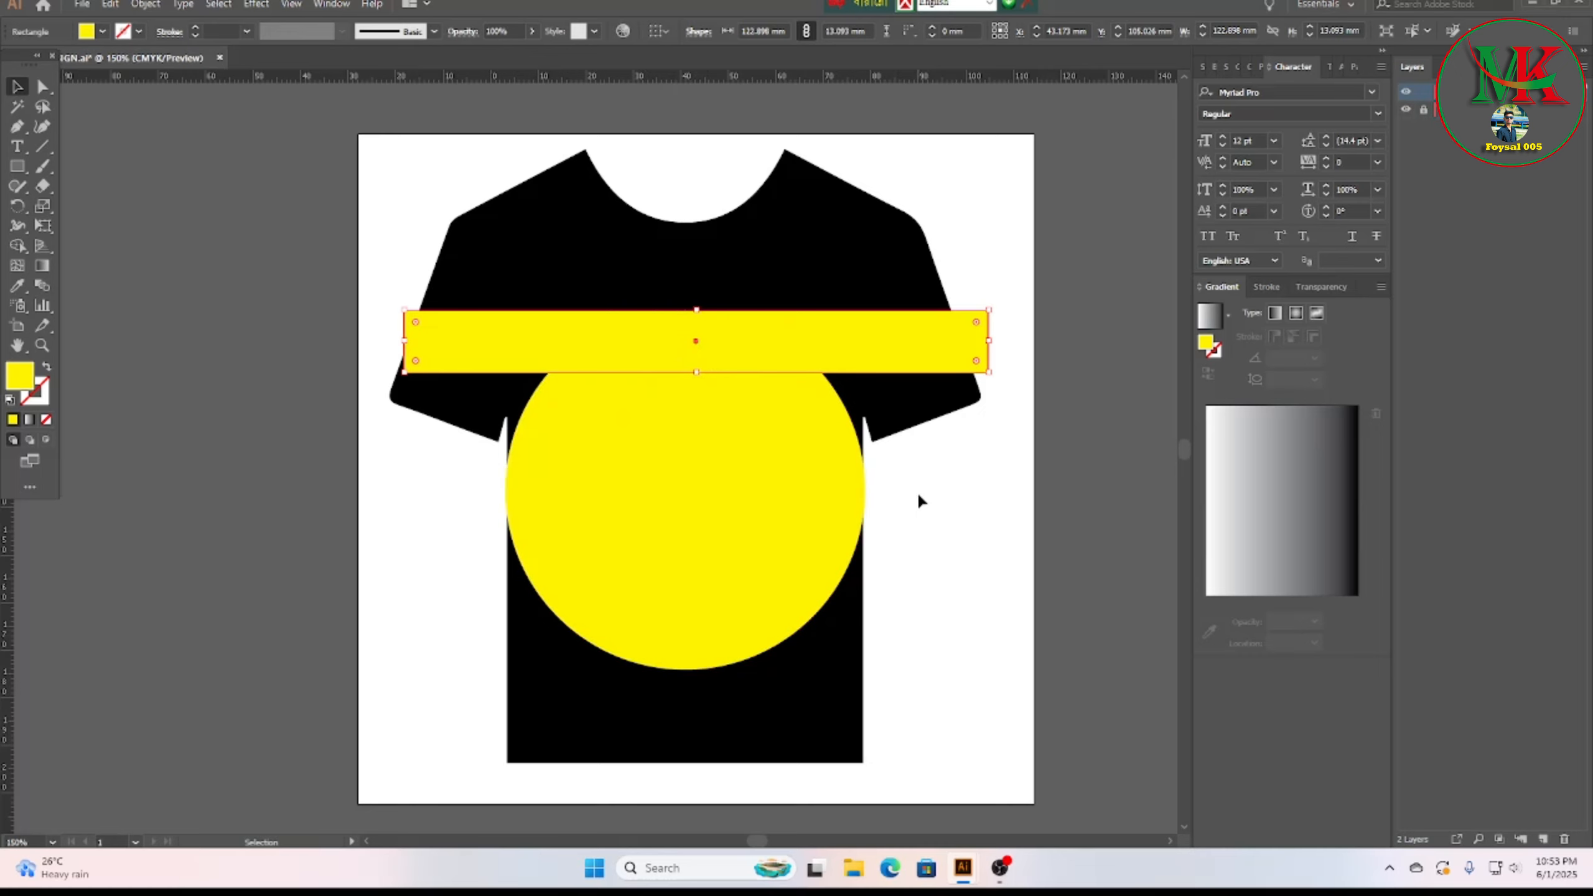
pyautogui.click(943, 476)
# Step: Fill the rectangle with red and deselect it
pyautogui.click(803, 358)
pyautogui.click(102, 30)
pyautogui.click(57, 60)
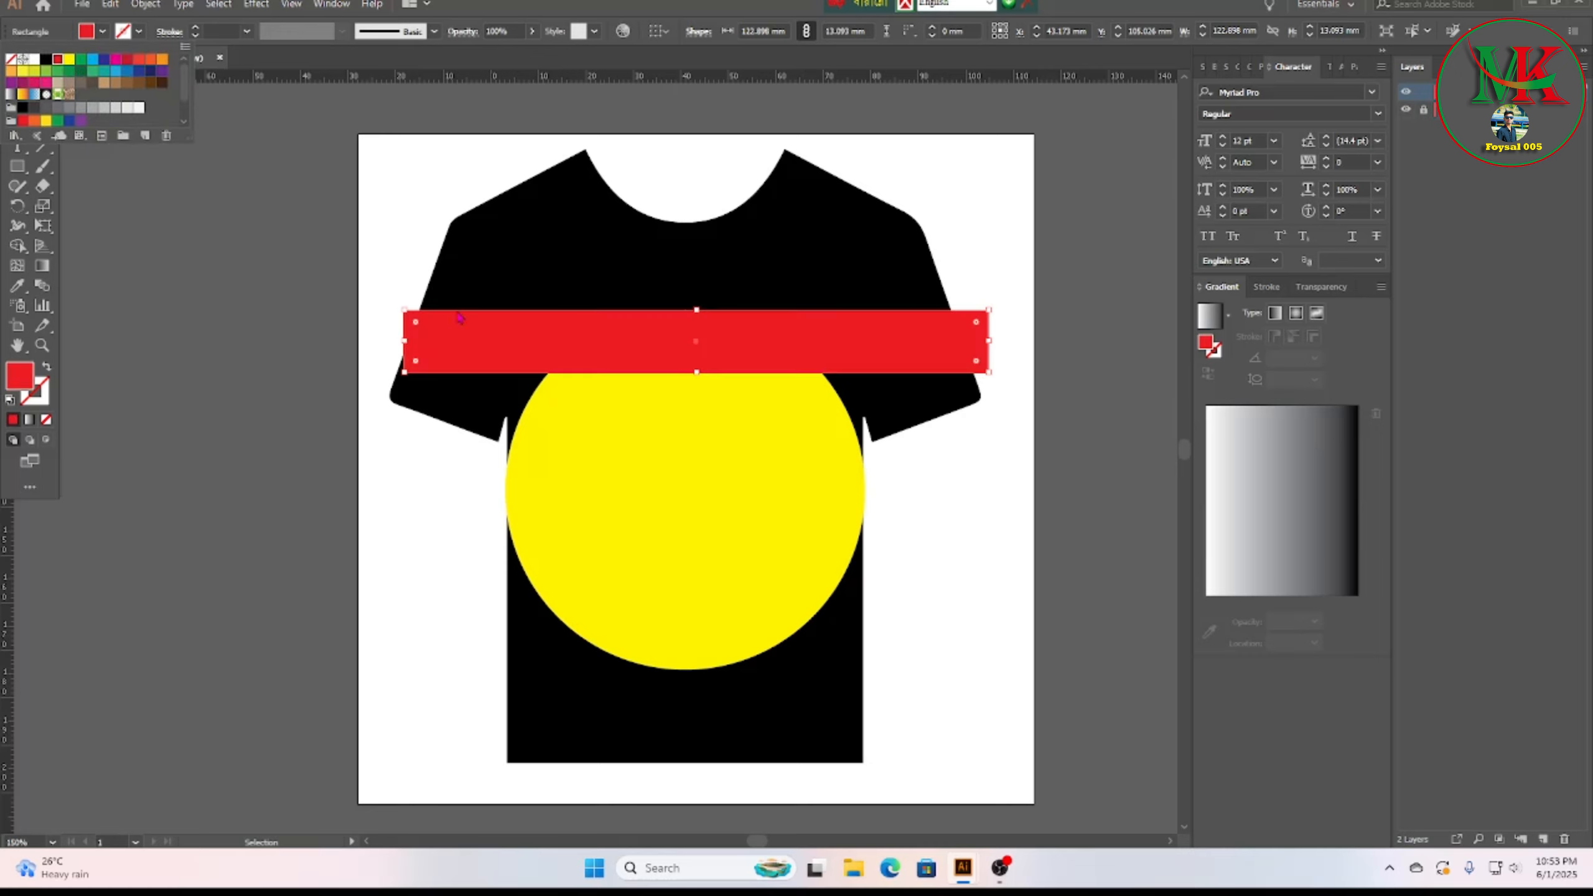
pyautogui.click(978, 481)
pyautogui.click(958, 477)
# Step: Try to place a copy of the red bar directly below the original, nudging its vertical position, and delete the copy
pyautogui.click(761, 348)
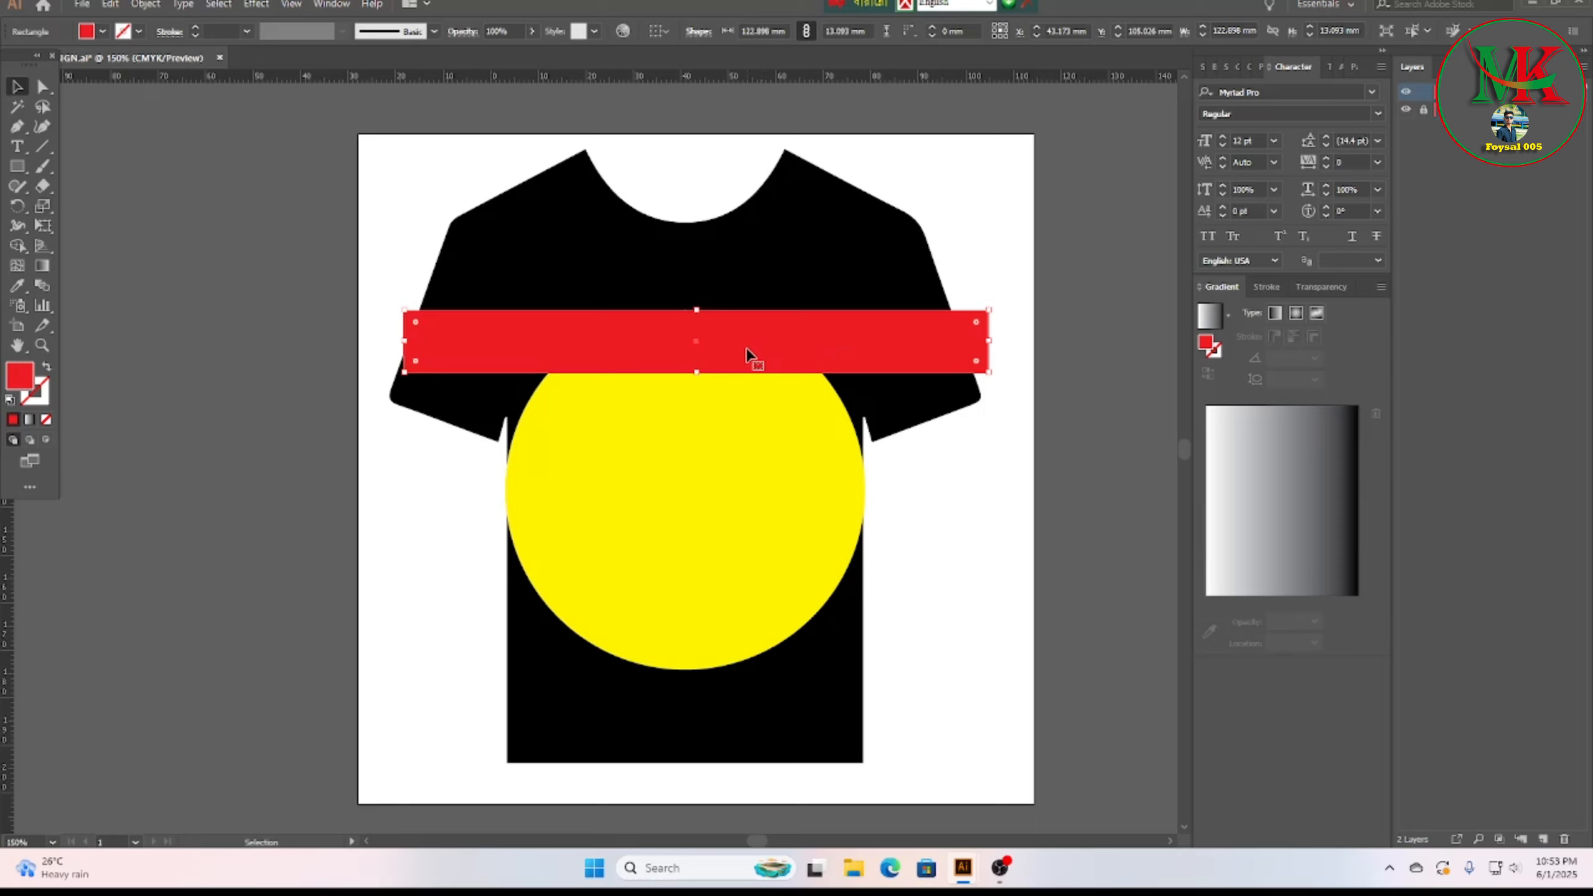
pyautogui.moveTo(746, 349); pyautogui.dragTo(748, 425)
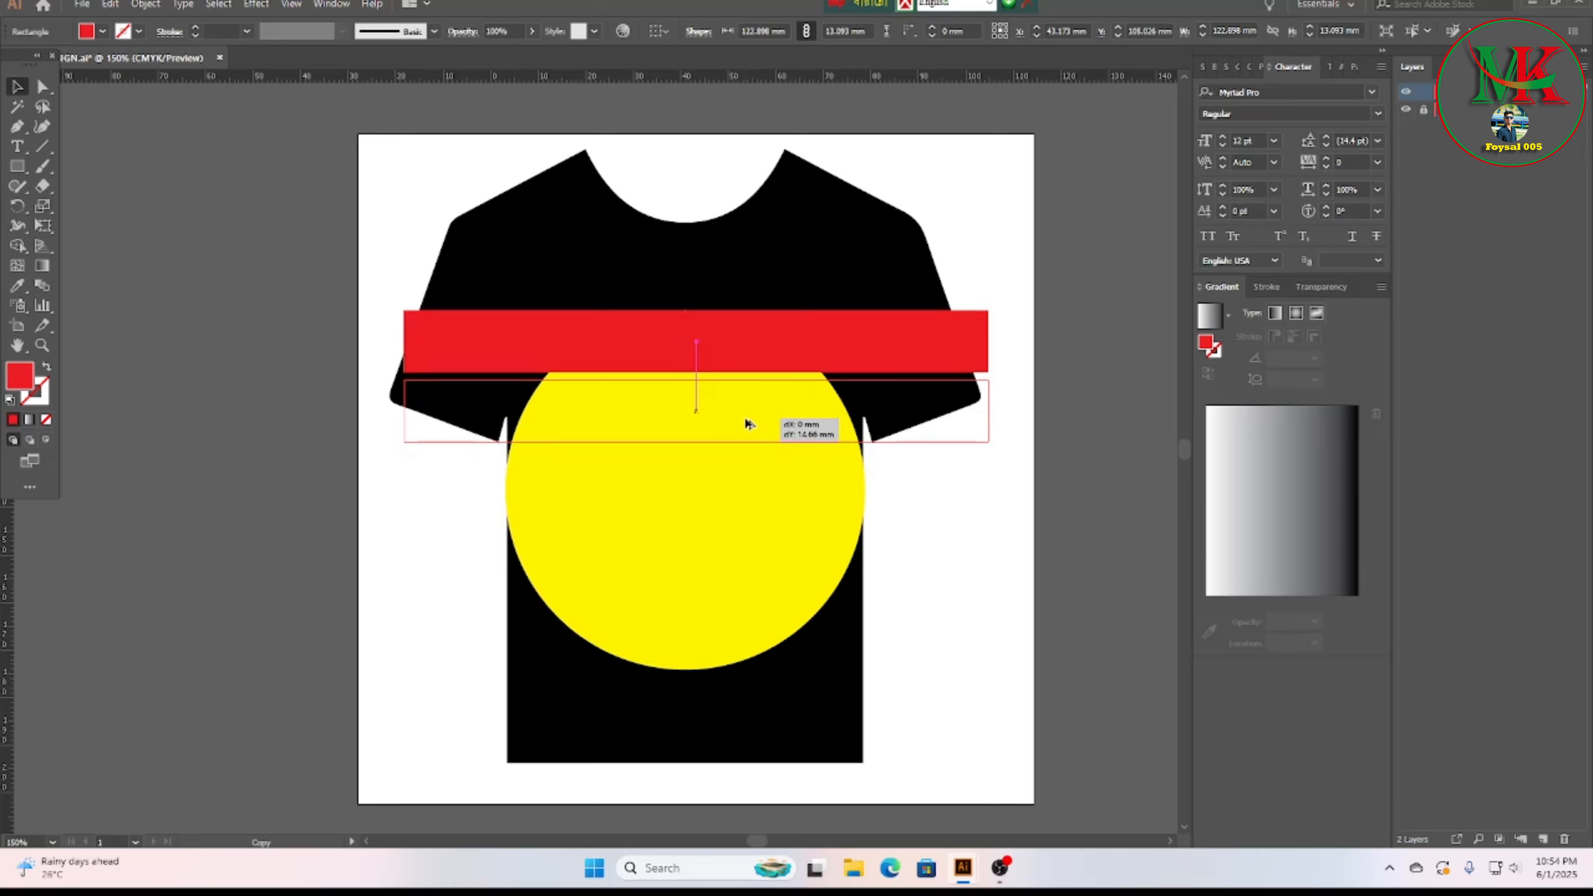
pyautogui.moveTo(748, 425); pyautogui.dragTo(752, 419)
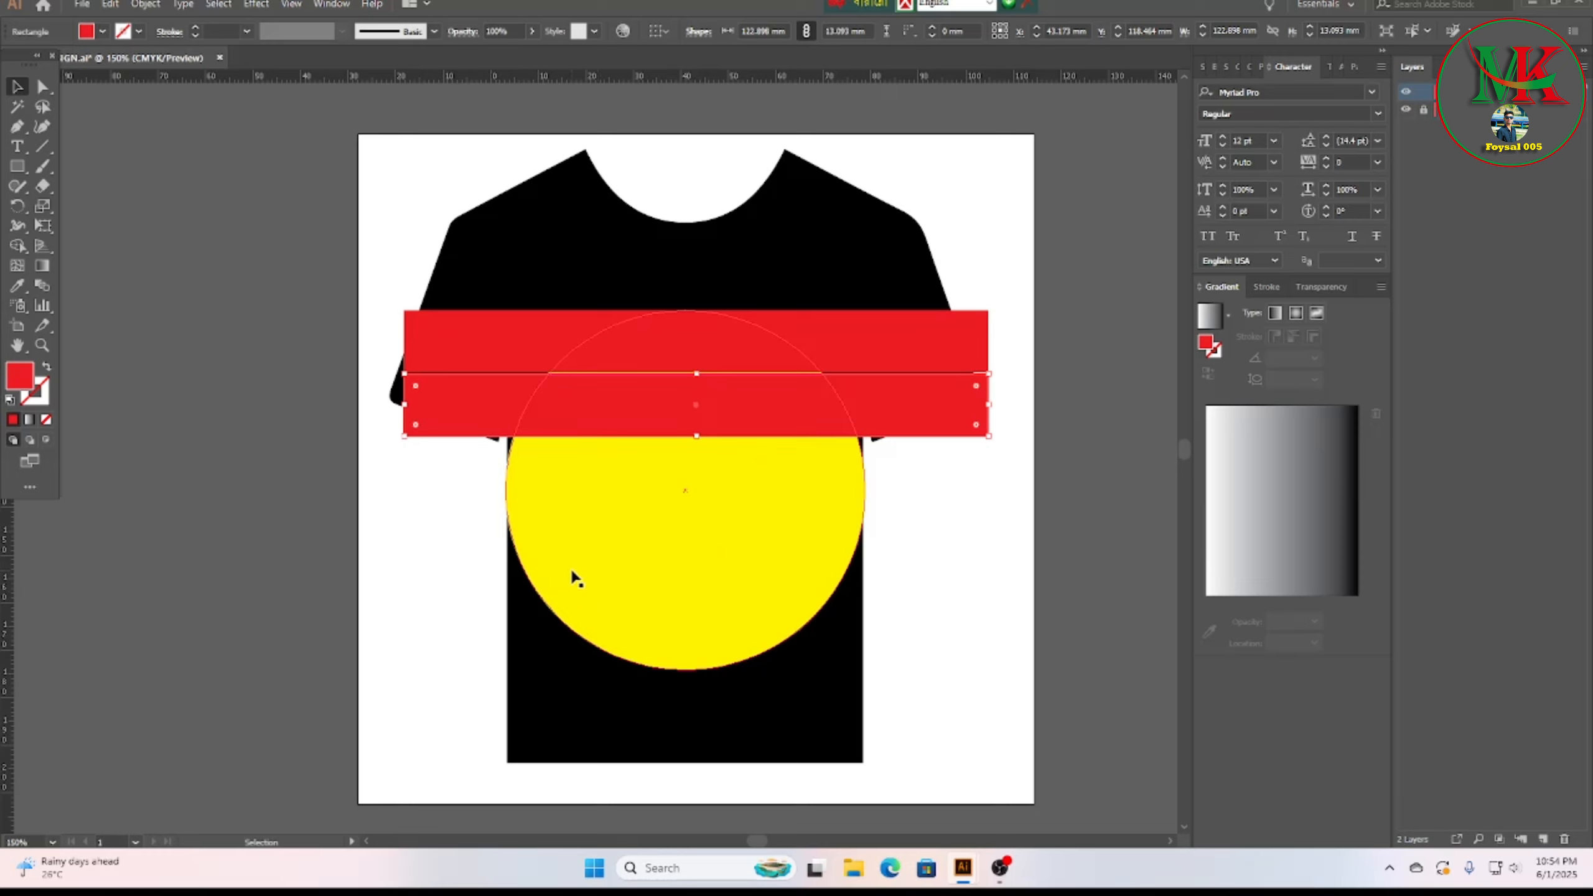
pyautogui.press('Up')
pyautogui.press('Up')
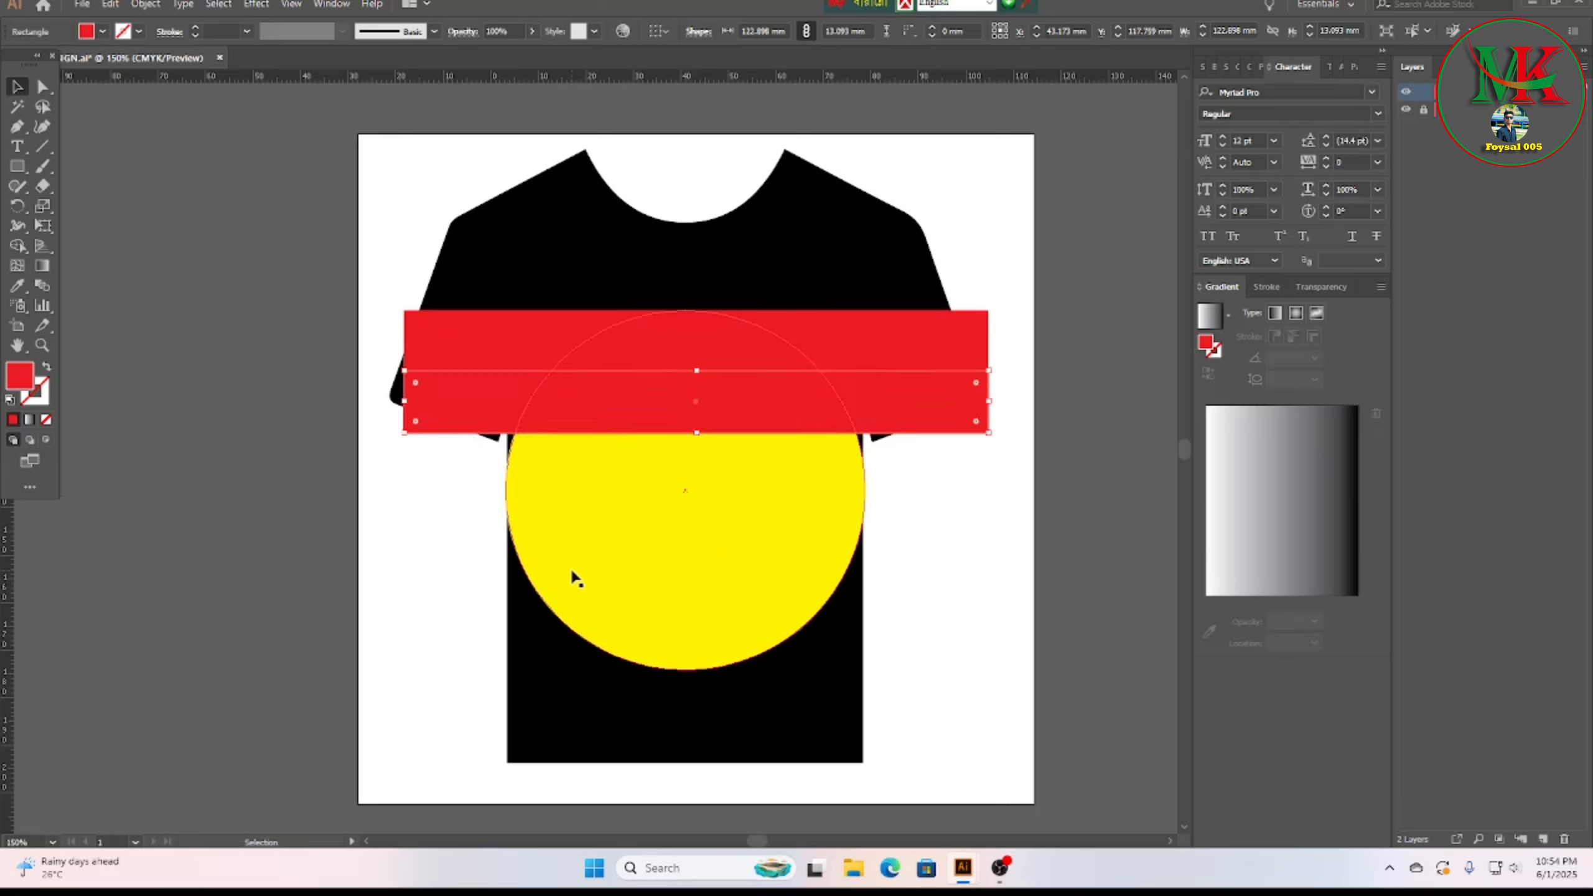
pyautogui.press('a')
pyautogui.press('Down')
pyautogui.press('Down')
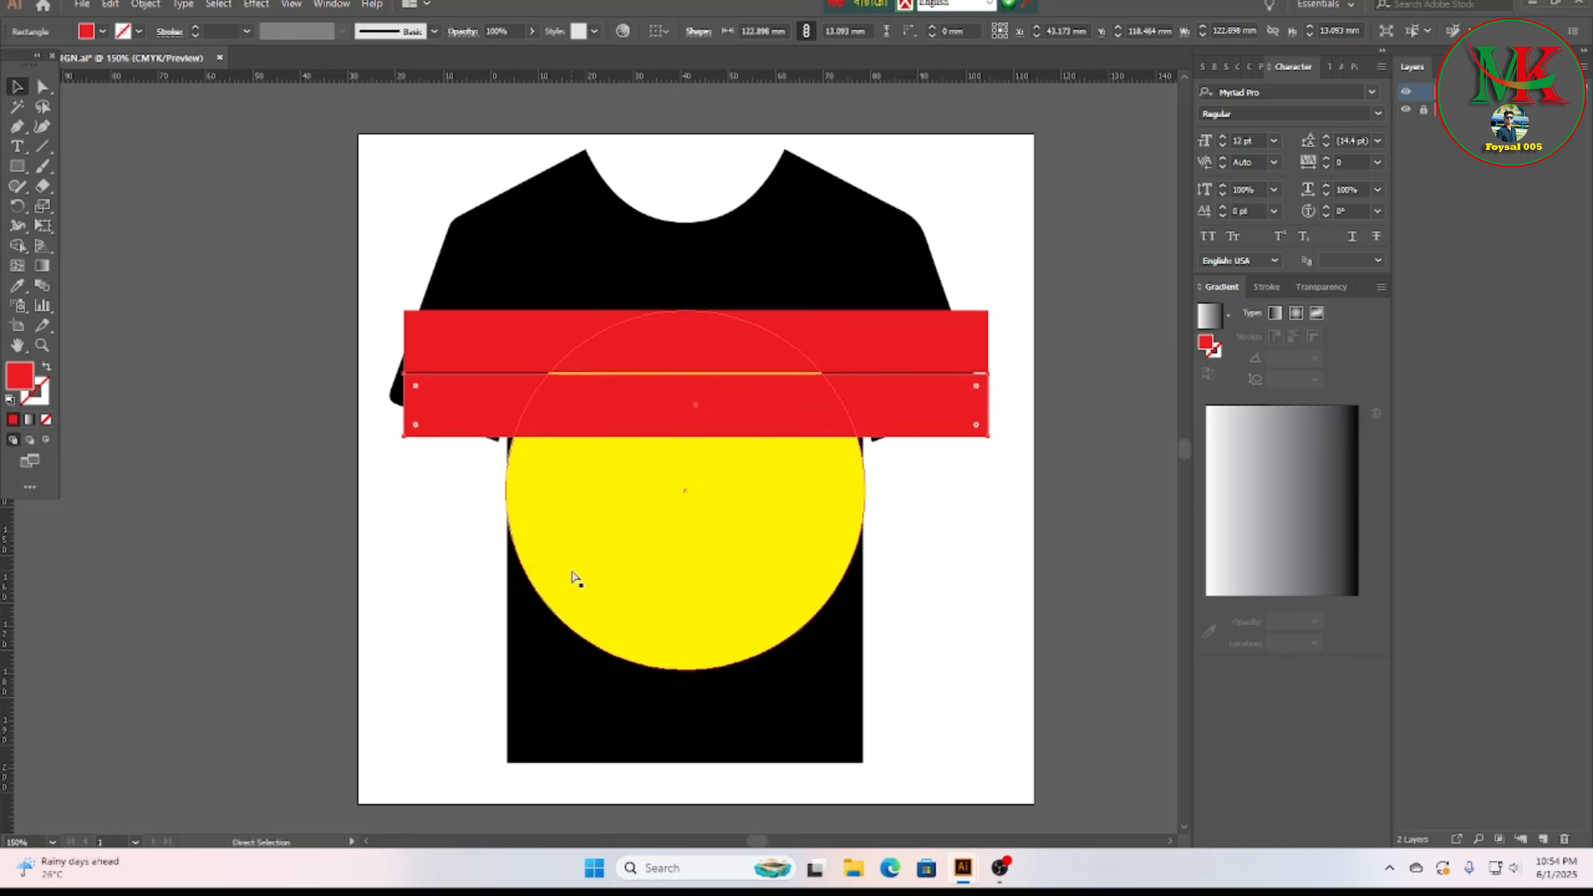
pyautogui.press('v')
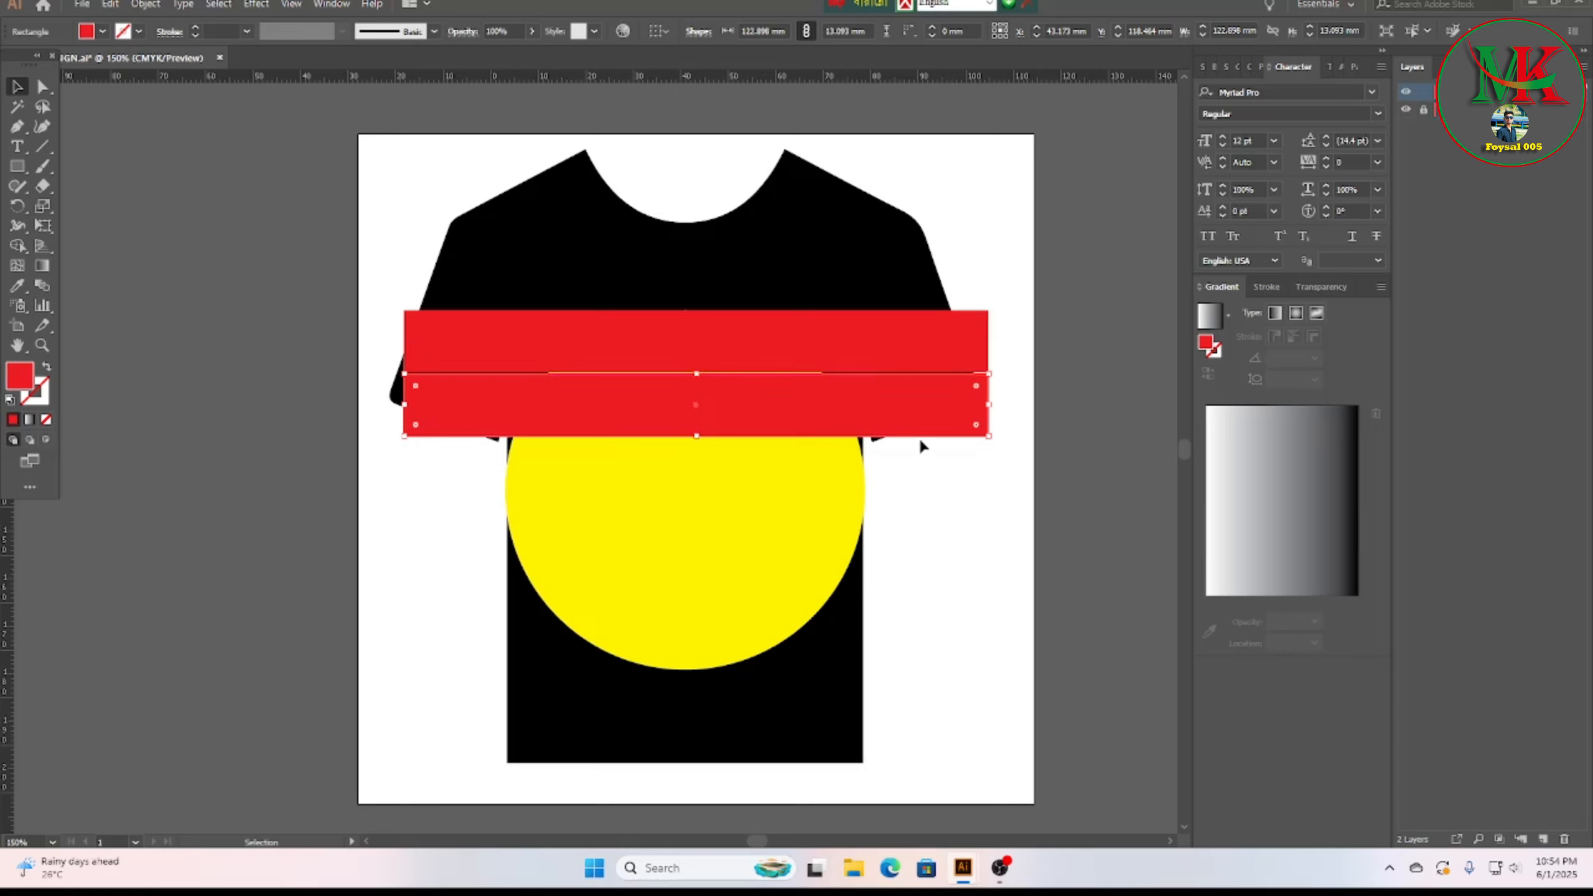
pyautogui.press('Delete')
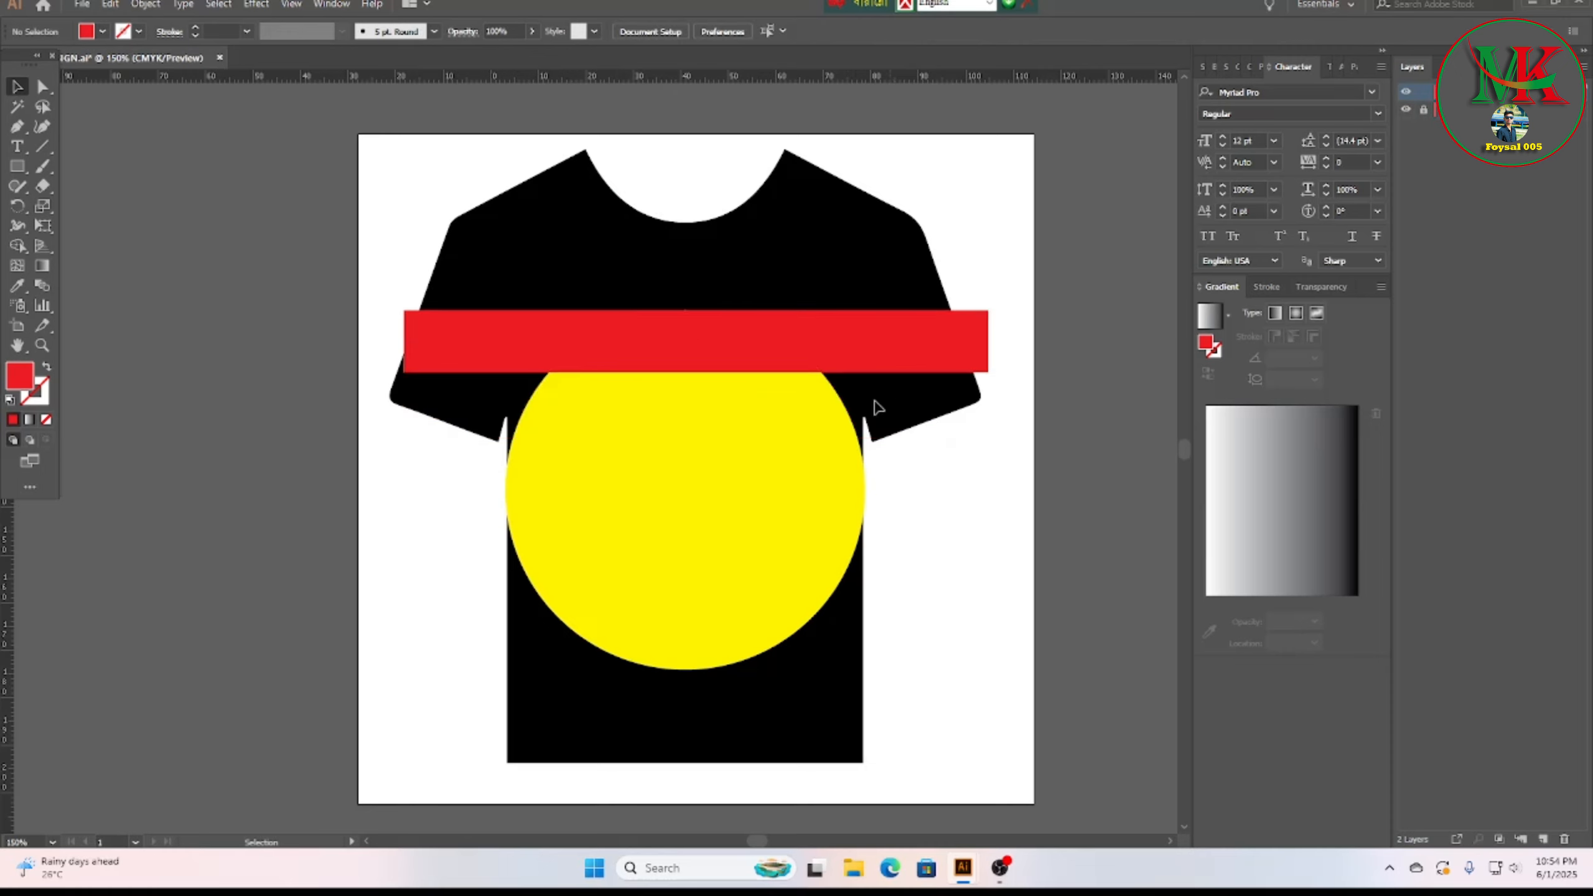
# Step: Copy the red bar about 13.8 mm straight down and repeat the transformation four times to cover the circle with six evenly spaced bars
pyautogui.click(690, 344)
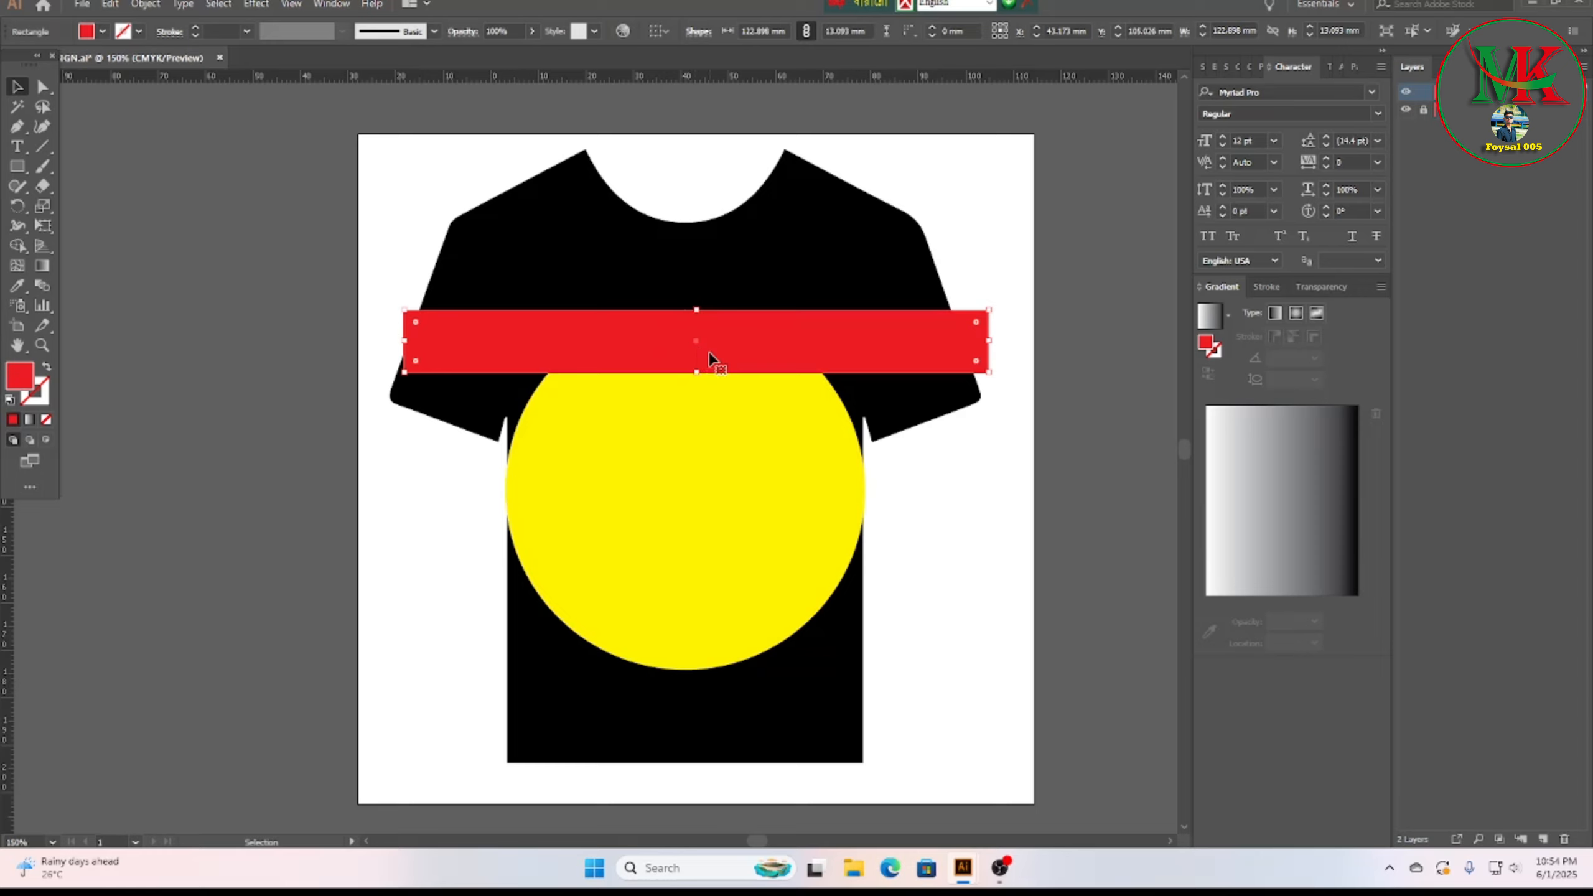
pyautogui.moveTo(728, 355); pyautogui.dragTo(728, 426)
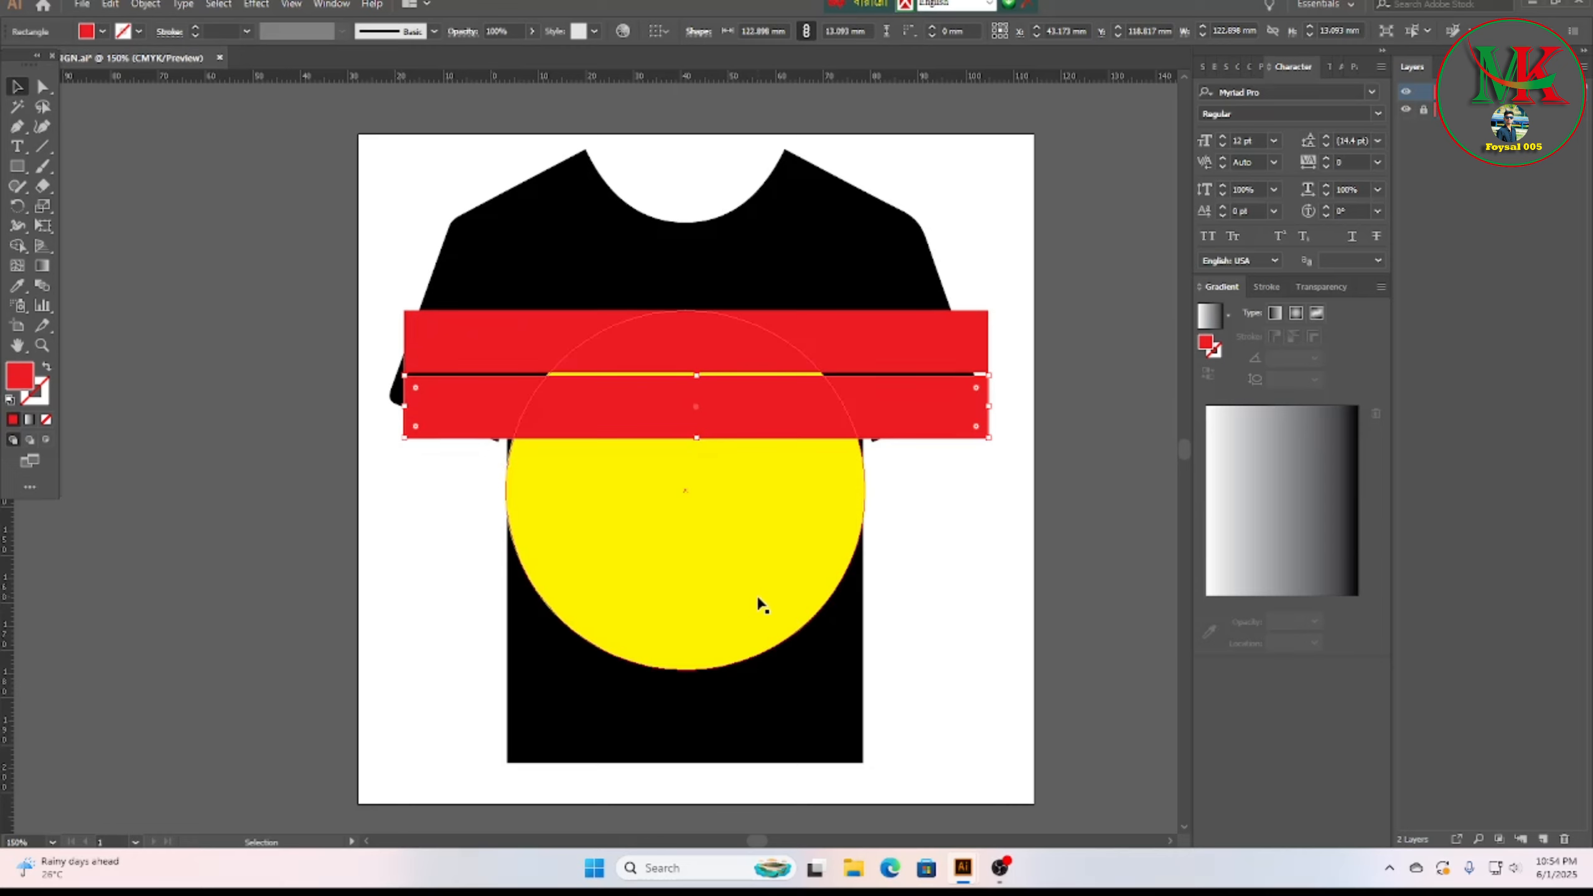
pyautogui.hotkey('ctrl', 'd')
pyautogui.hotkey('ctrl', 'd')
pyautogui.hotkey('ctrl', 'd')
pyautogui.hotkey('ctrl', 'd')
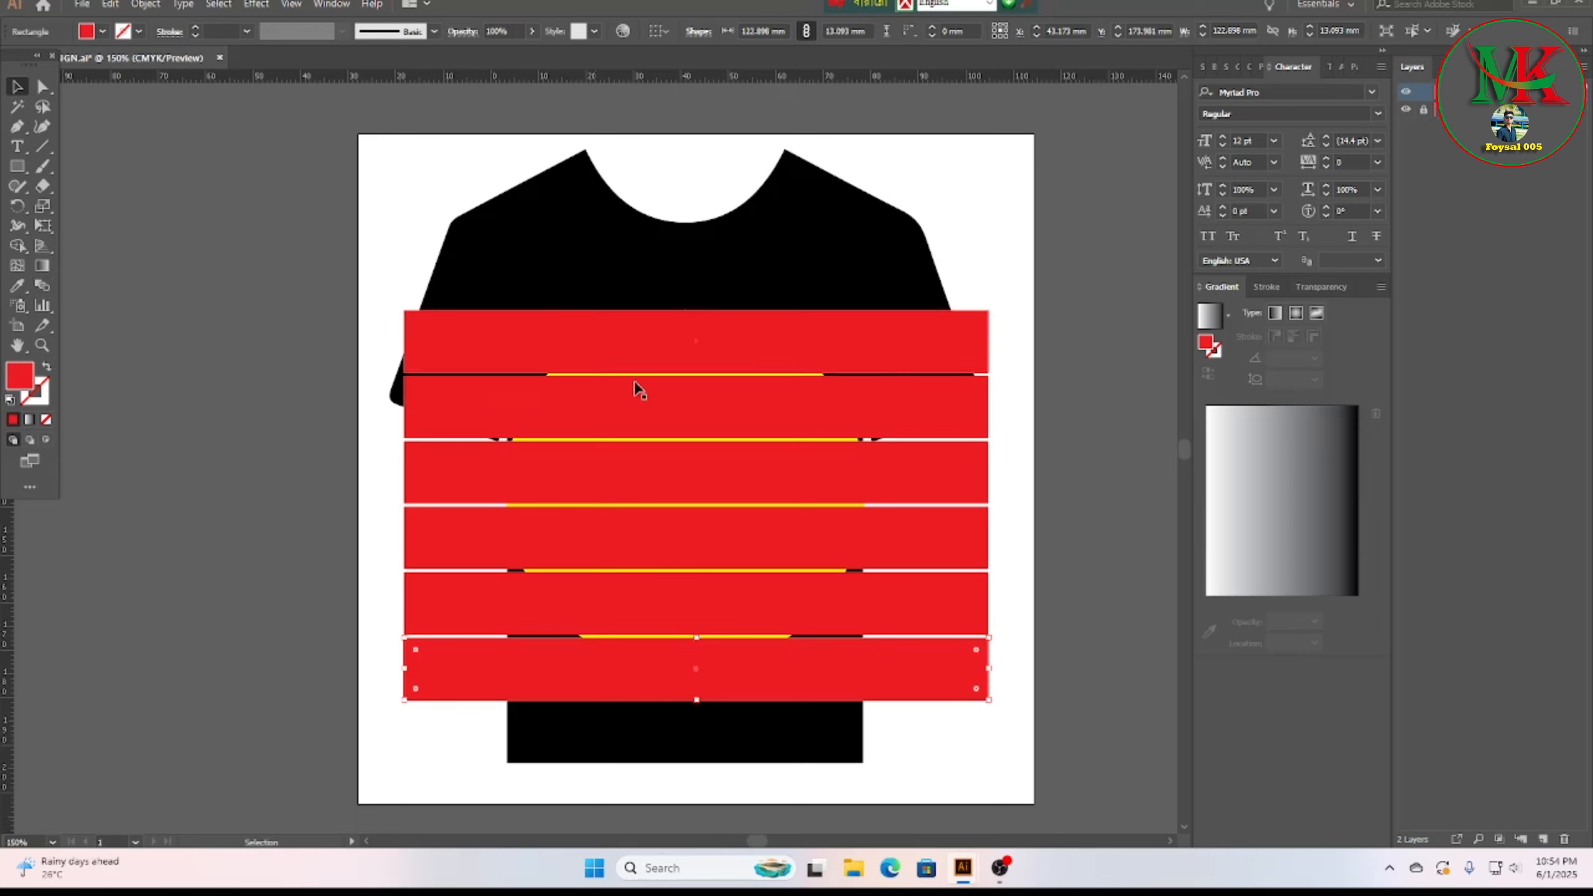
# Step: Select the circle and all the red bars, and remove the bar parts outside the circle on both sides with the Shape Builder tool
pyautogui.moveTo(310, 281); pyautogui.dragTo(1008, 726)
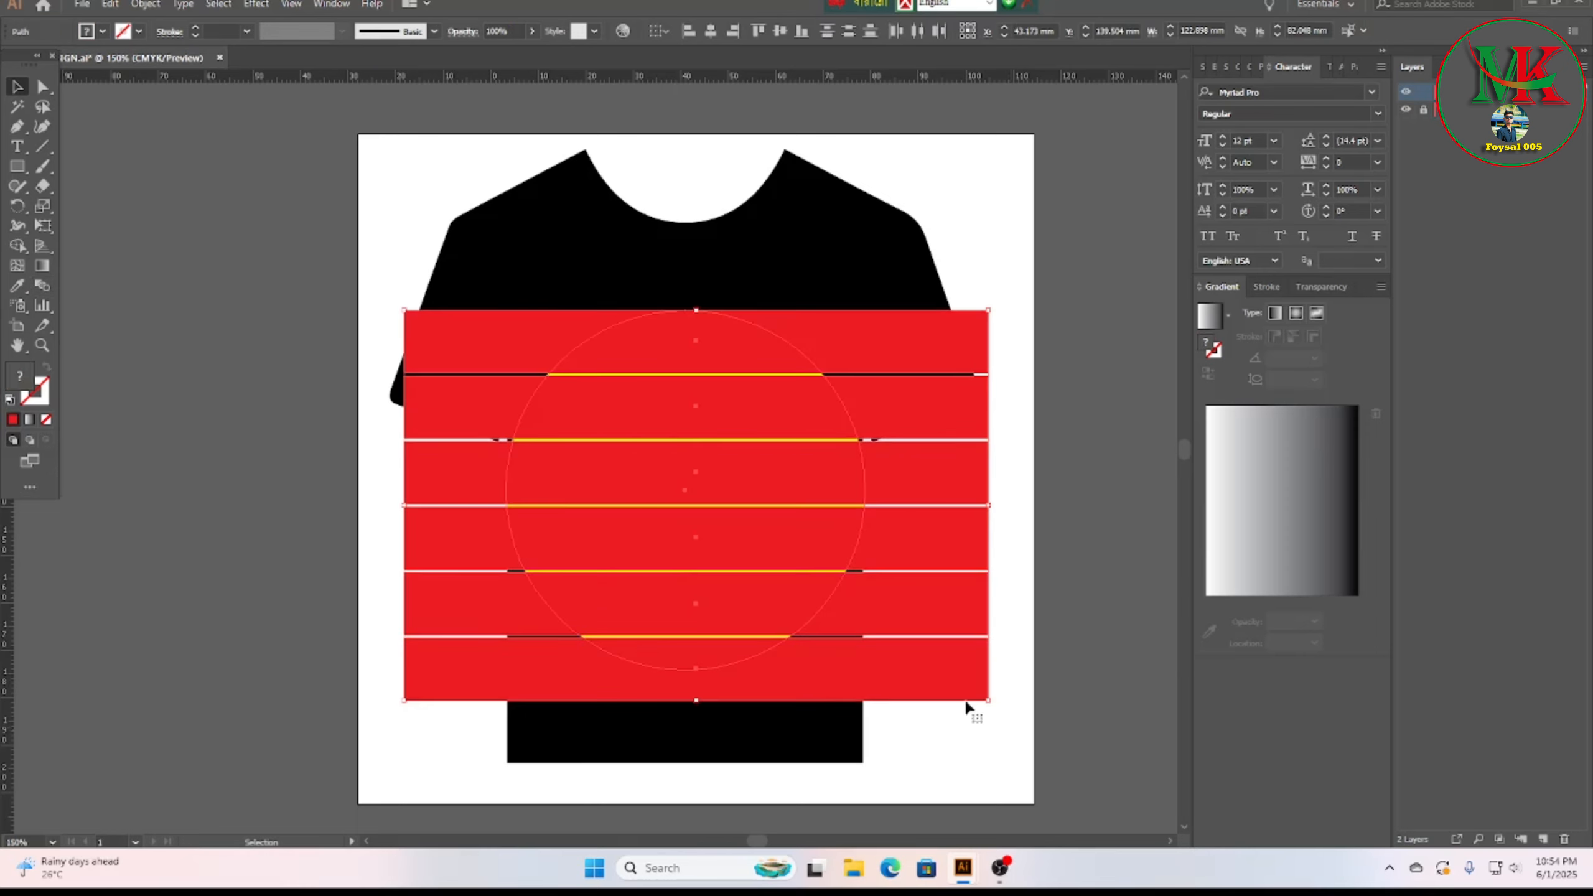
pyautogui.click(17, 247)
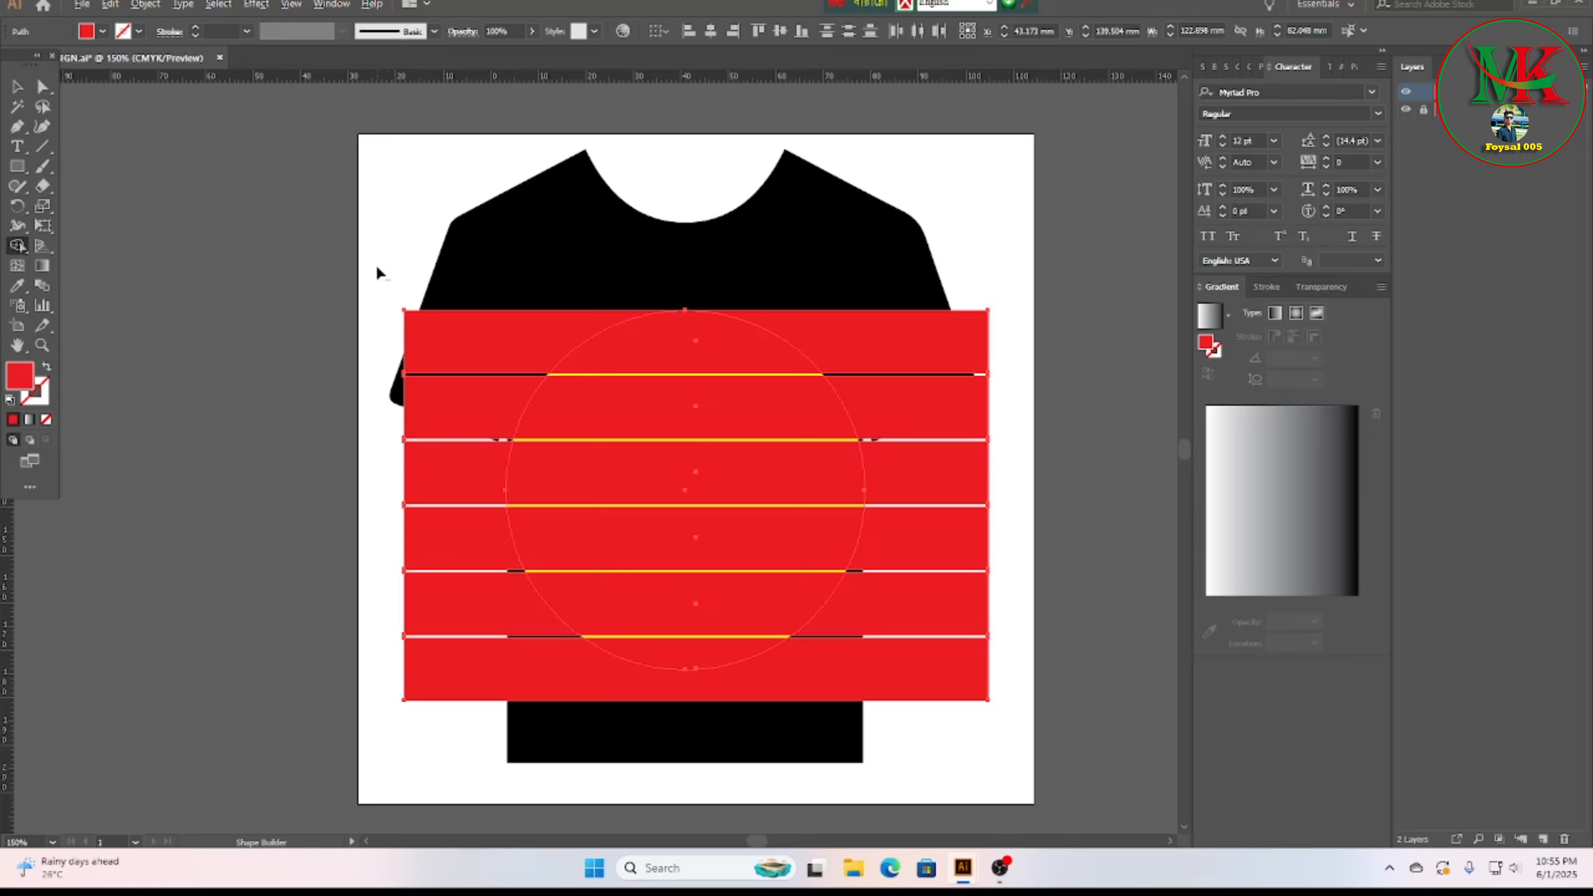
pyautogui.moveTo(461, 477)
pyautogui.mouseDown()
pyautogui.moveTo(463, 600)
pyautogui.moveTo(510, 696)
pyautogui.mouseUp()
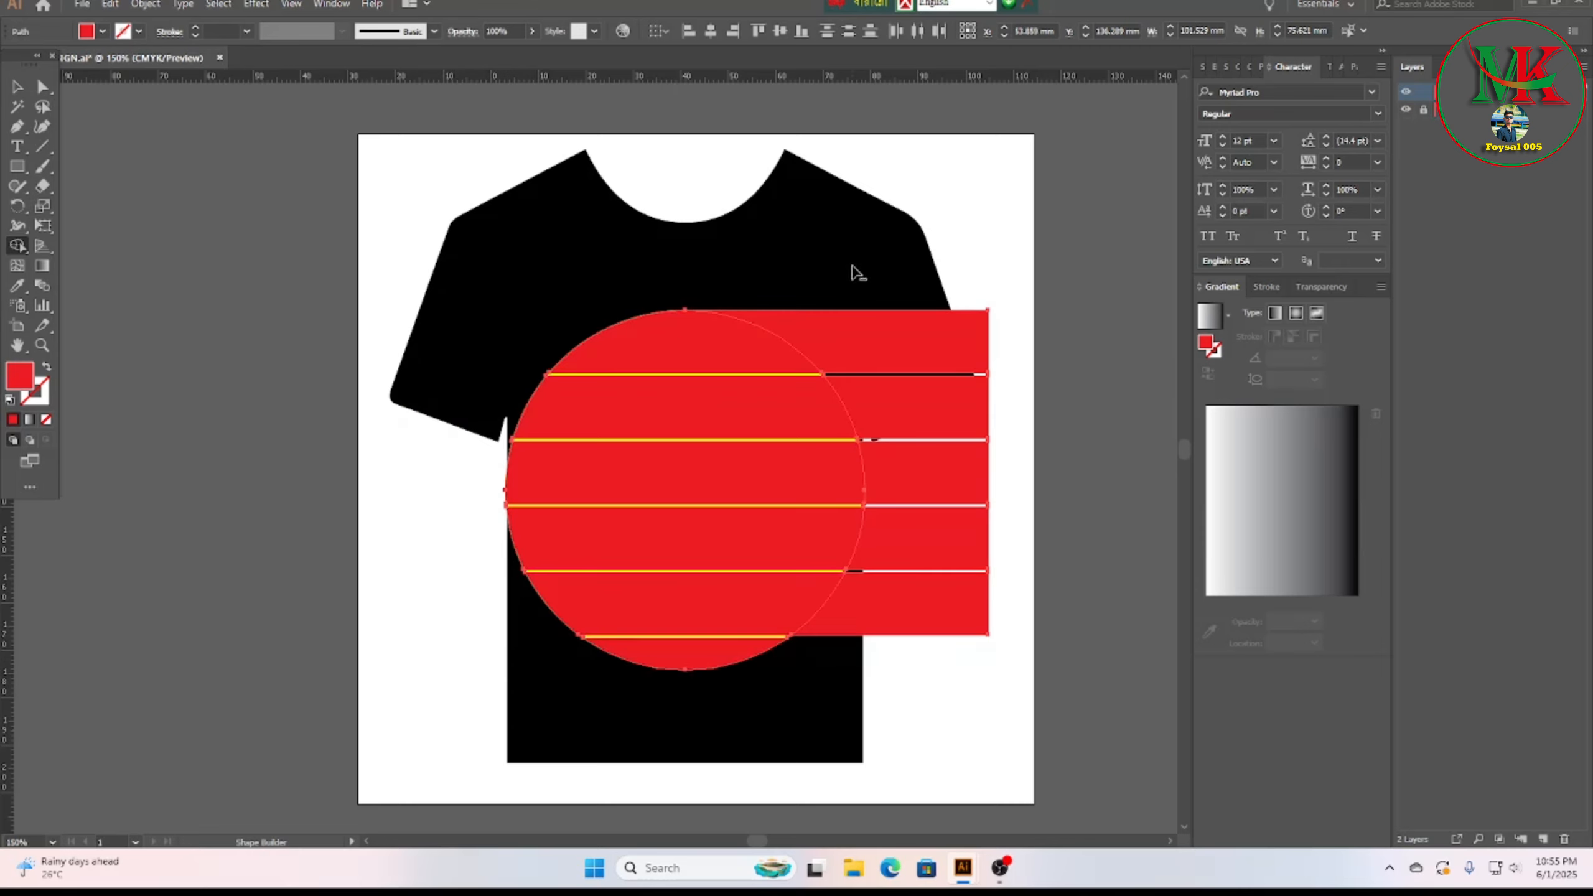
pyautogui.moveTo(871, 326)
pyautogui.mouseDown()
pyautogui.moveTo(960, 554)
pyautogui.moveTo(922, 644)
pyautogui.mouseUp()
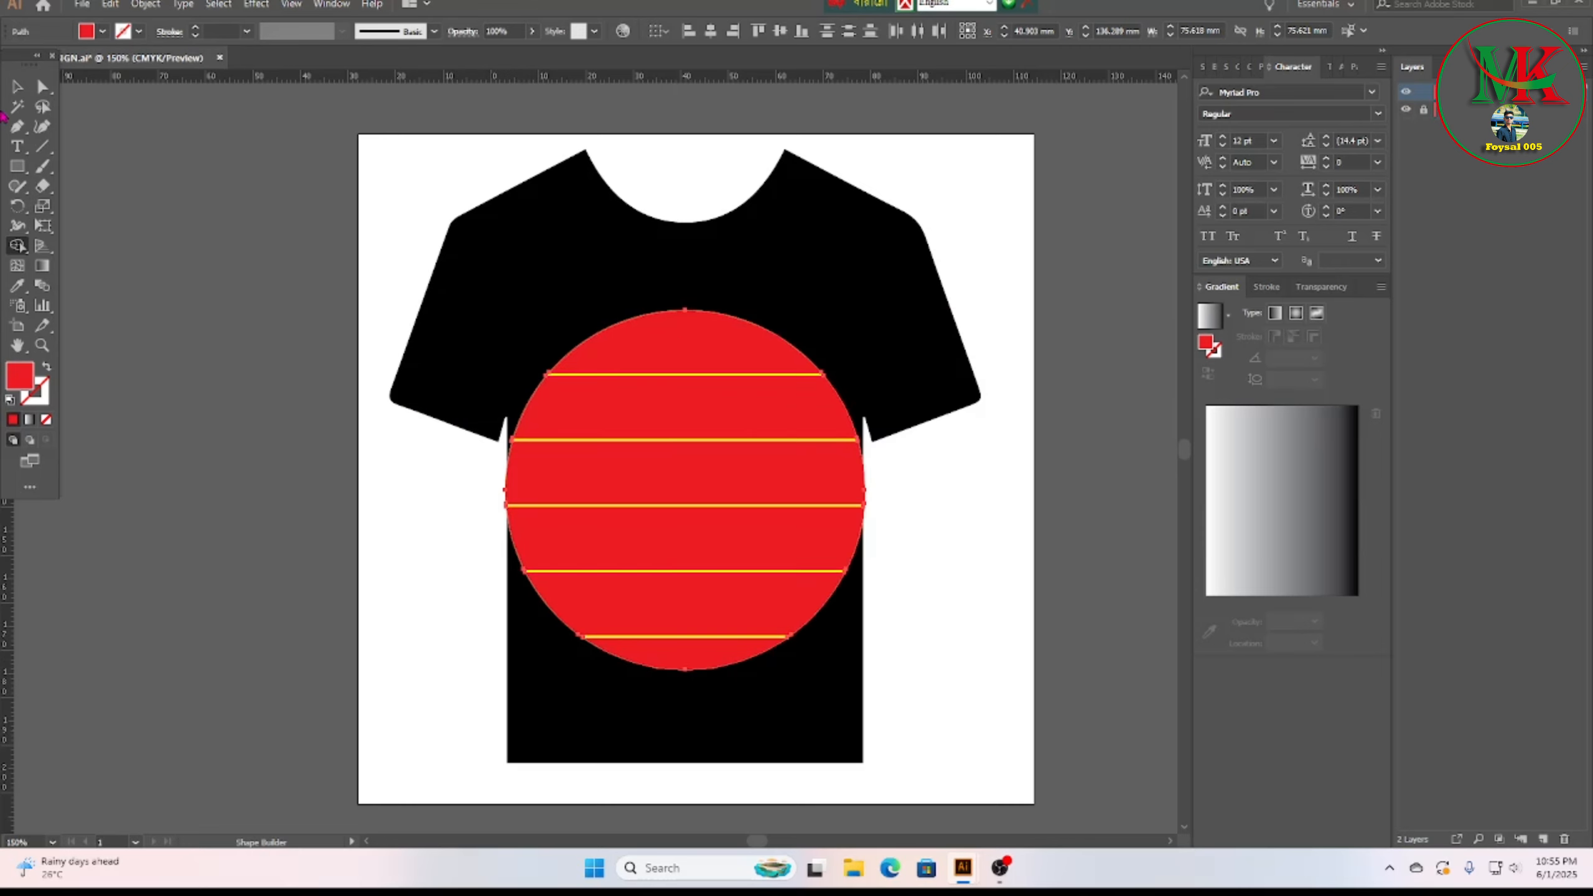
# Step: Widen the lowest red segment of the circle on both sides to about 53 mm and deselect it
pyautogui.click(17, 86)
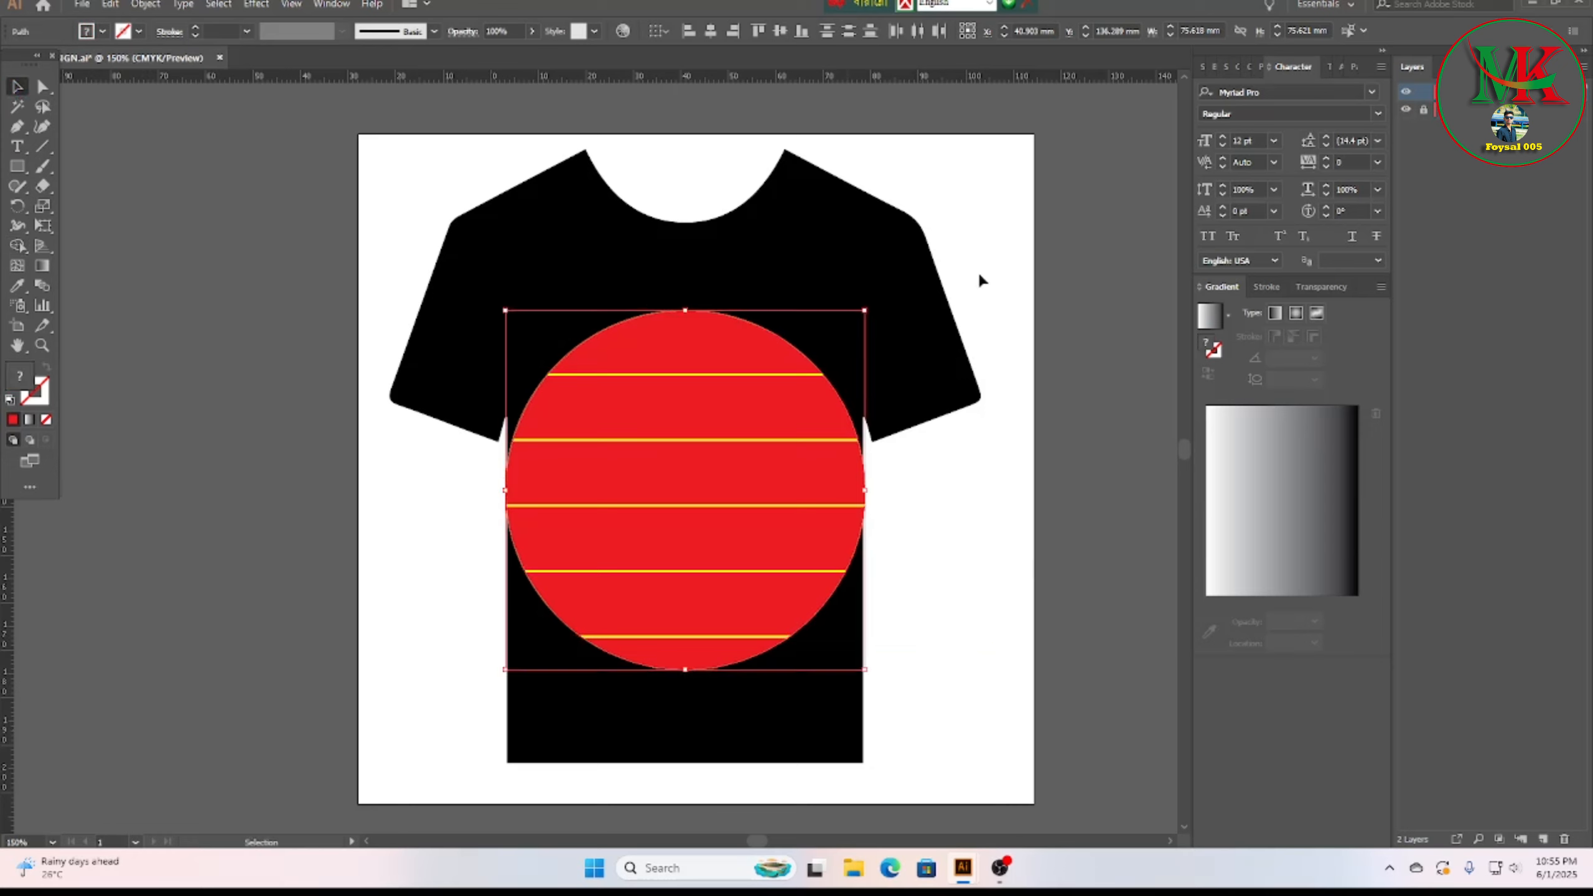
pyautogui.click(948, 627)
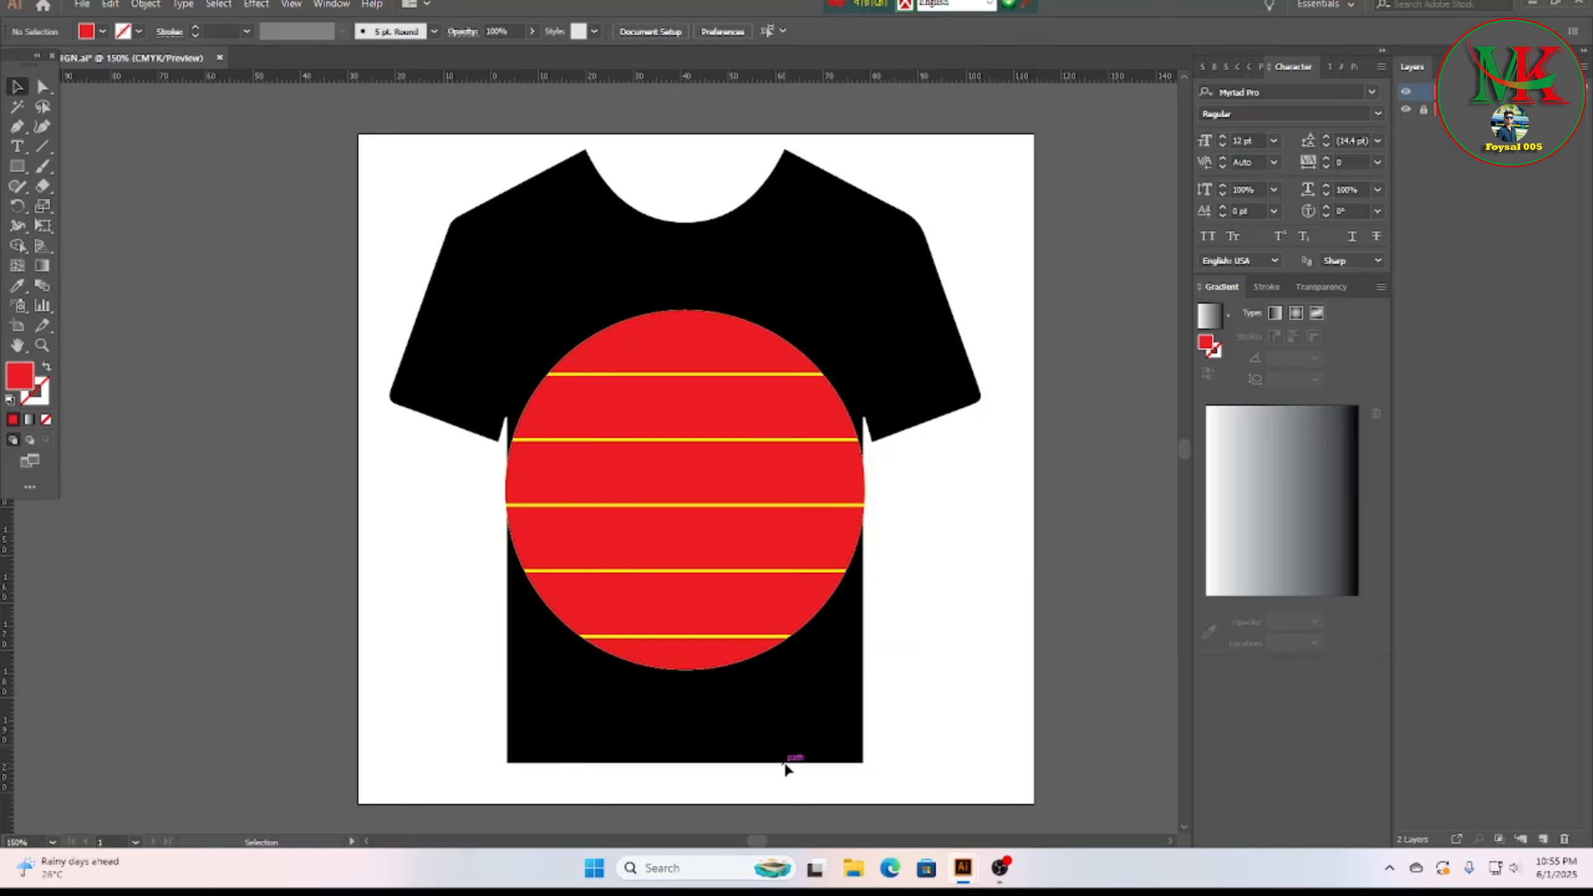
pyautogui.click(671, 653)
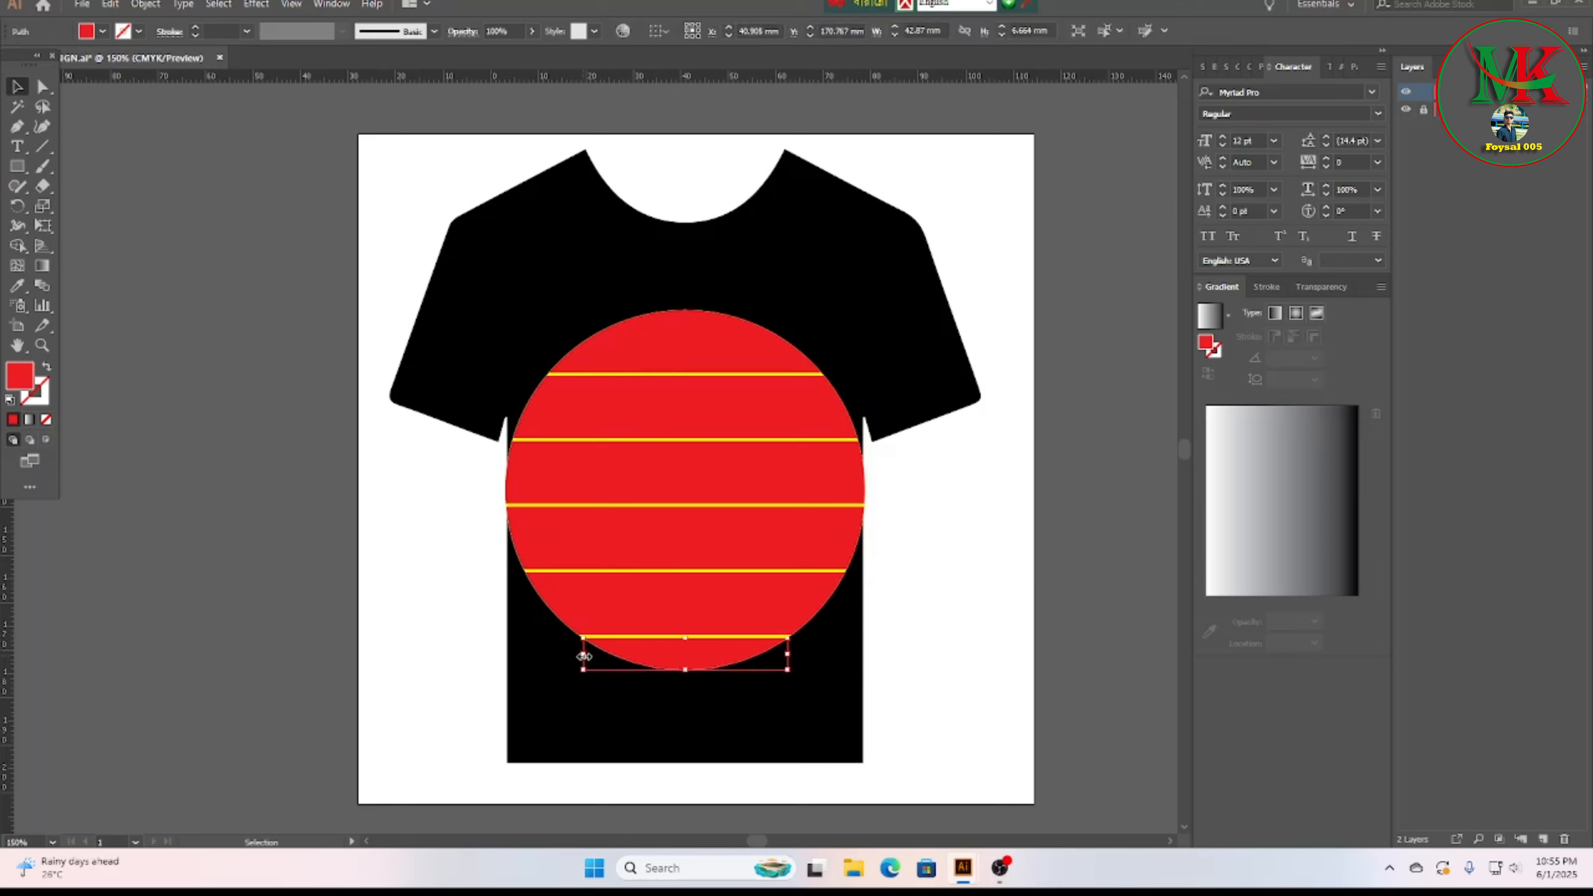
pyautogui.moveTo(582, 654); pyautogui.dragTo(561, 654)
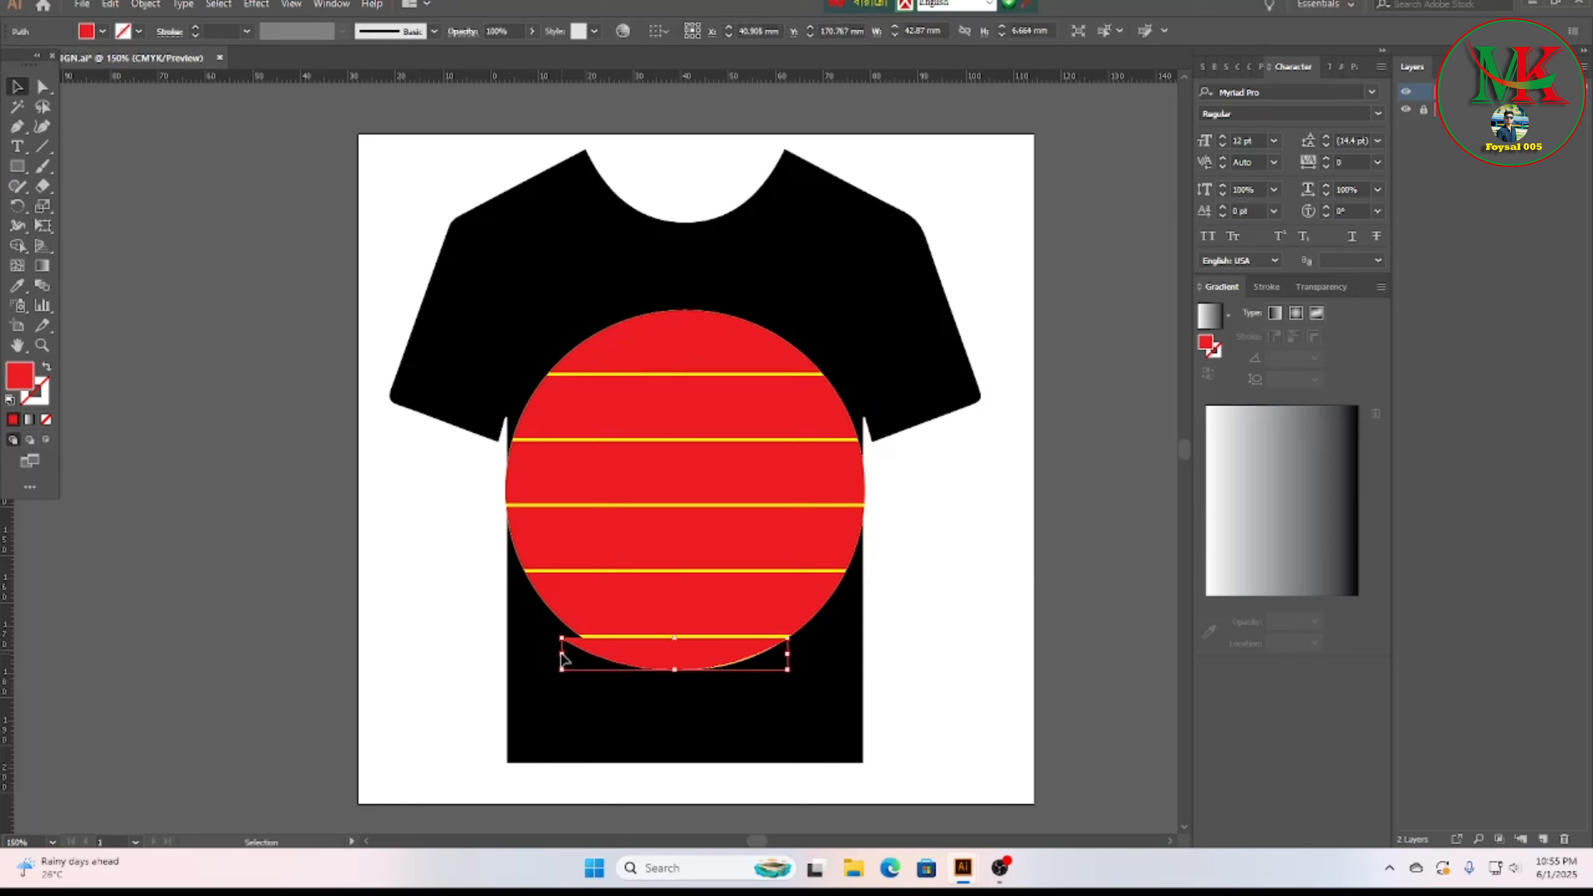
pyautogui.moveTo(786, 652); pyautogui.dragTo(813, 653)
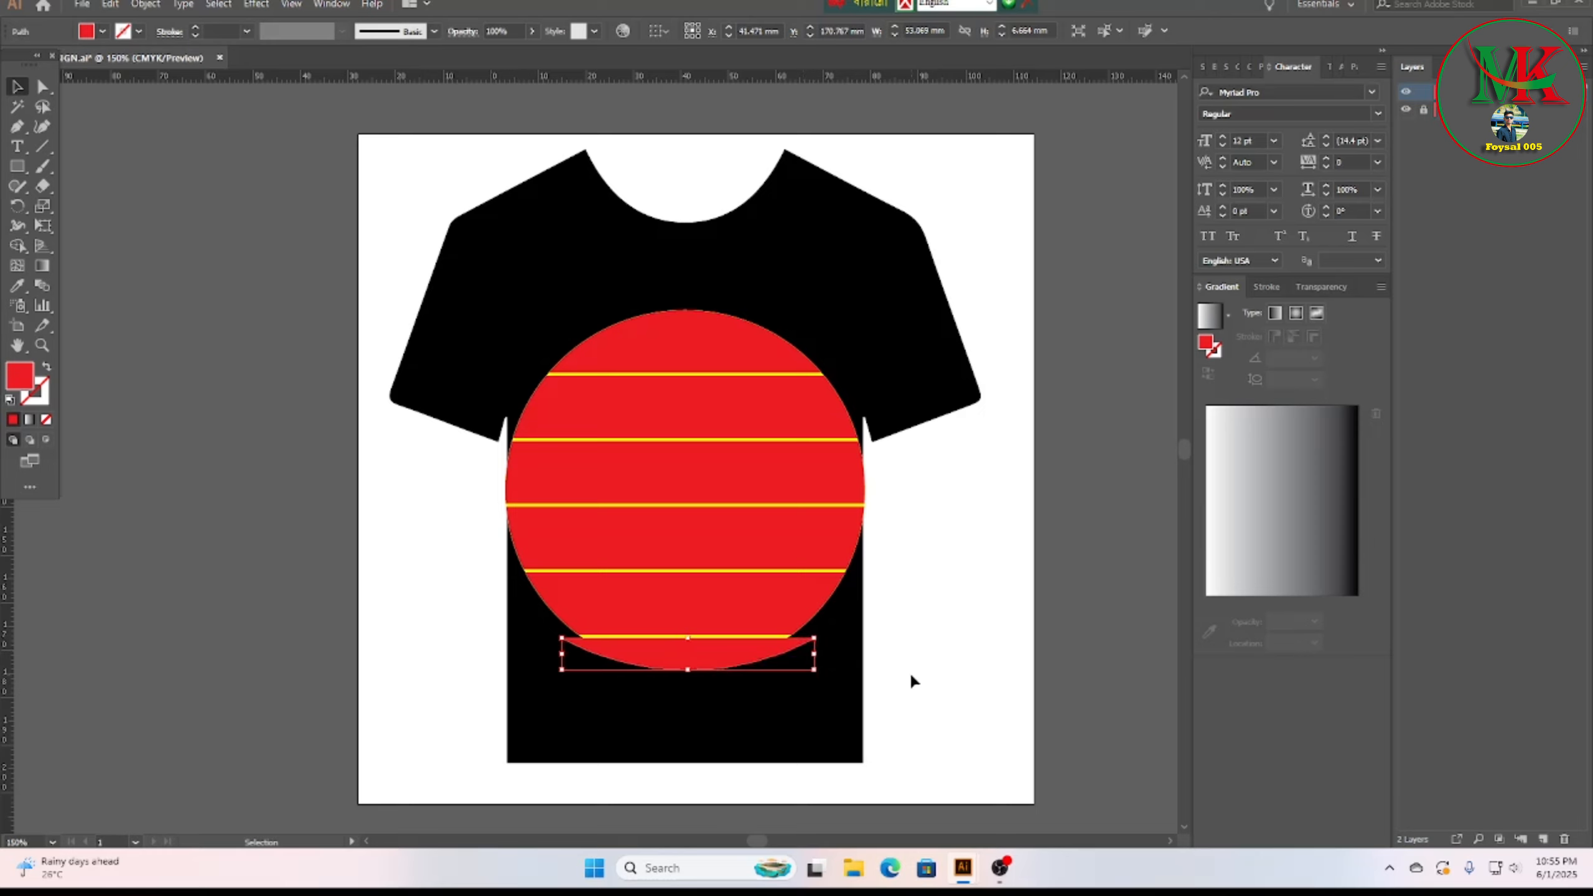
pyautogui.click(911, 676)
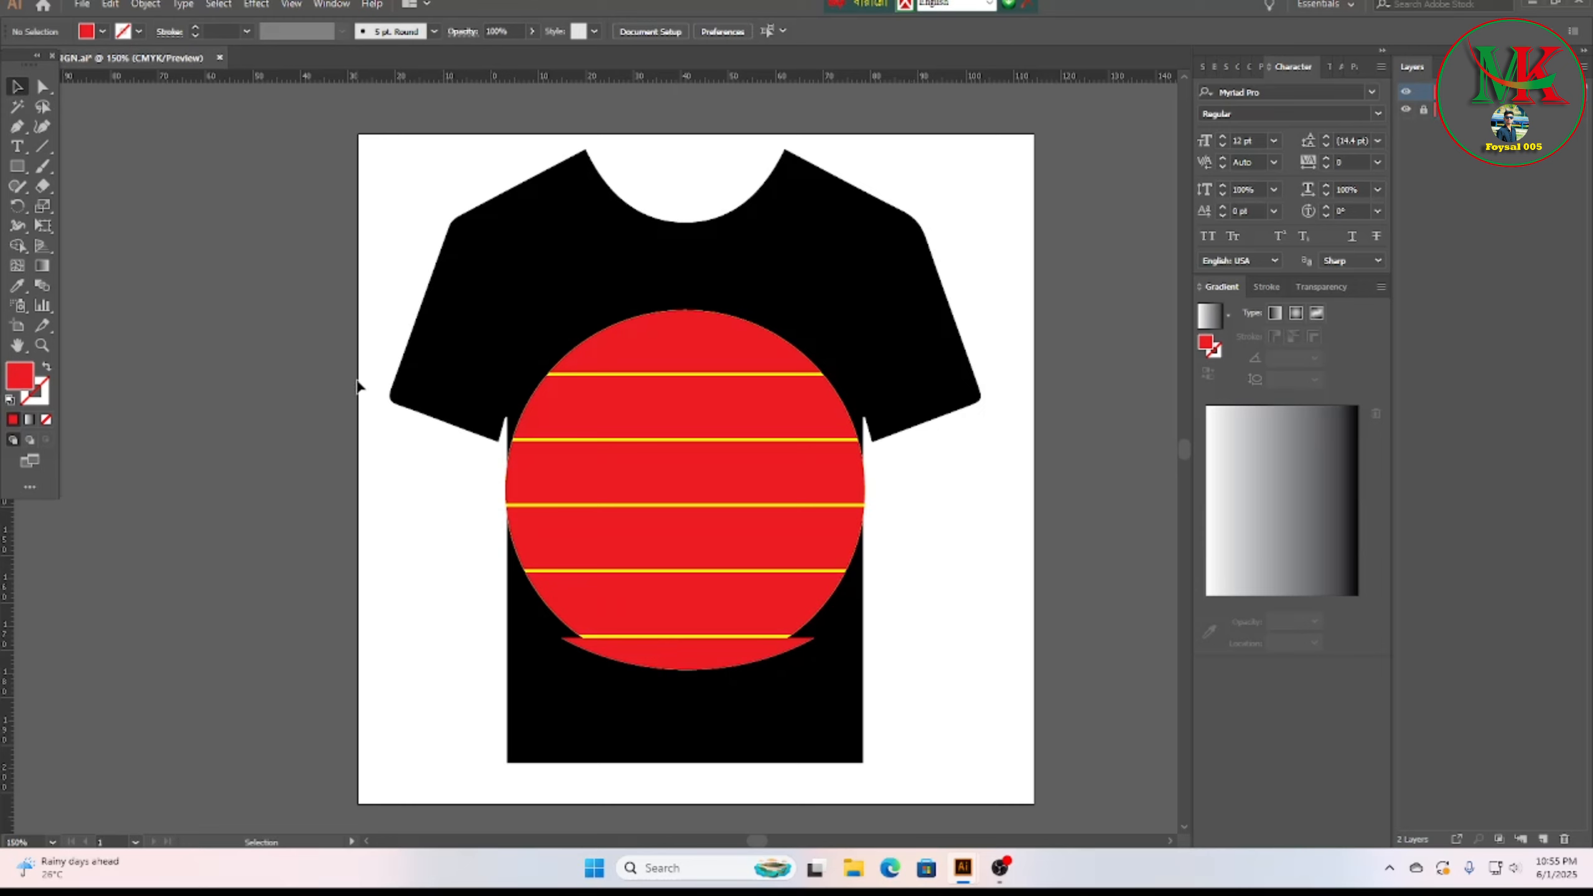
# Step: Cut away the lowest red segment of the striped circle with the Shape Builder tool and delete the leftover sliver
pyautogui.moveTo(371, 396); pyautogui.dragTo(903, 699)
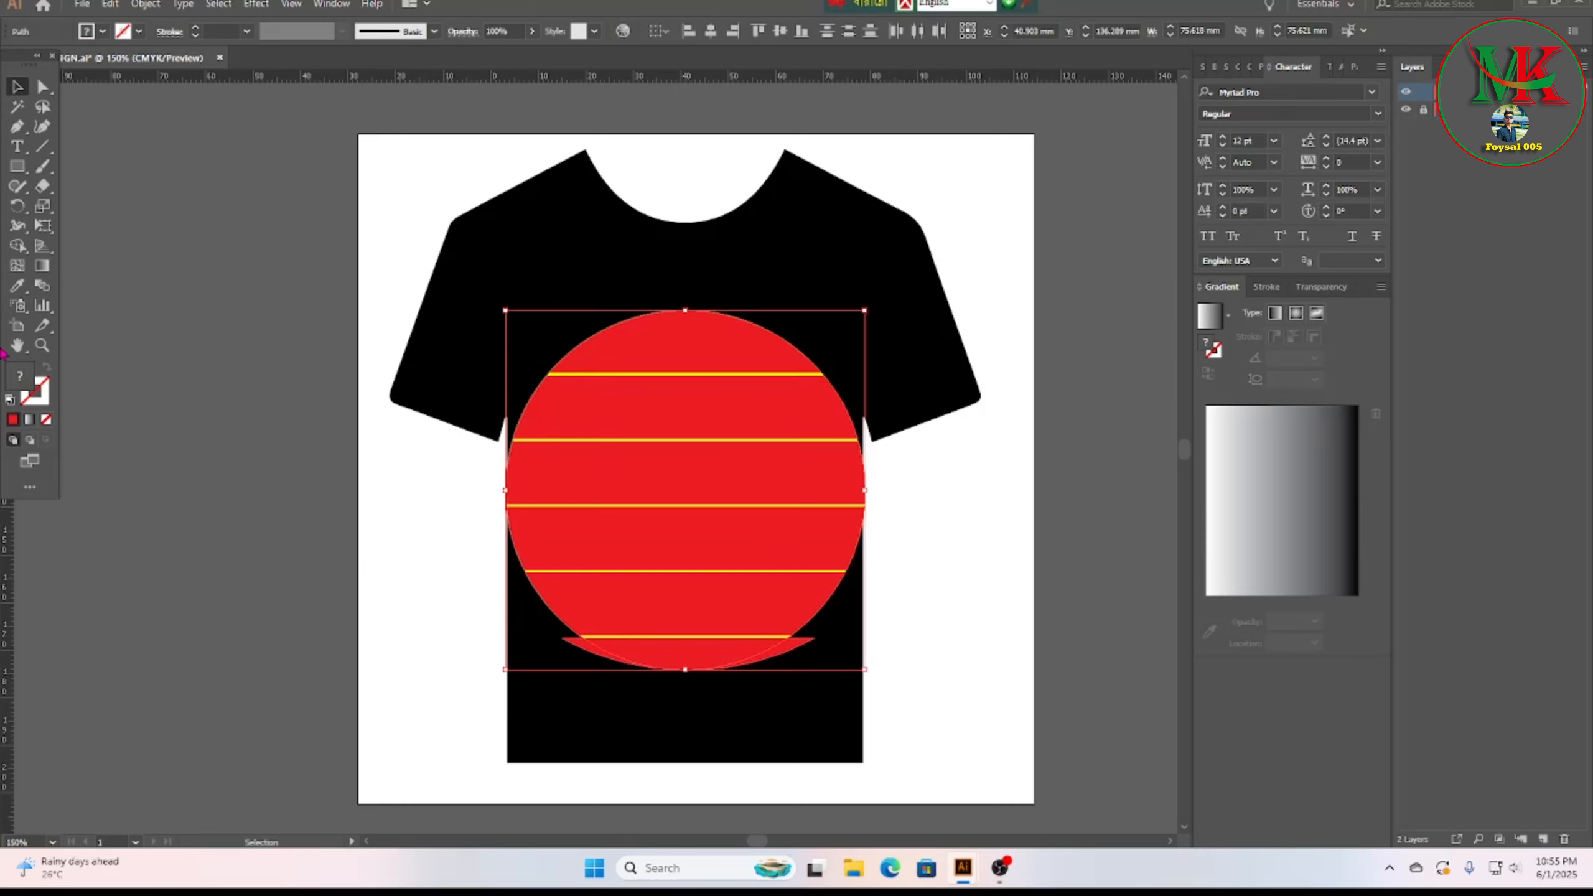
pyautogui.click(16, 245)
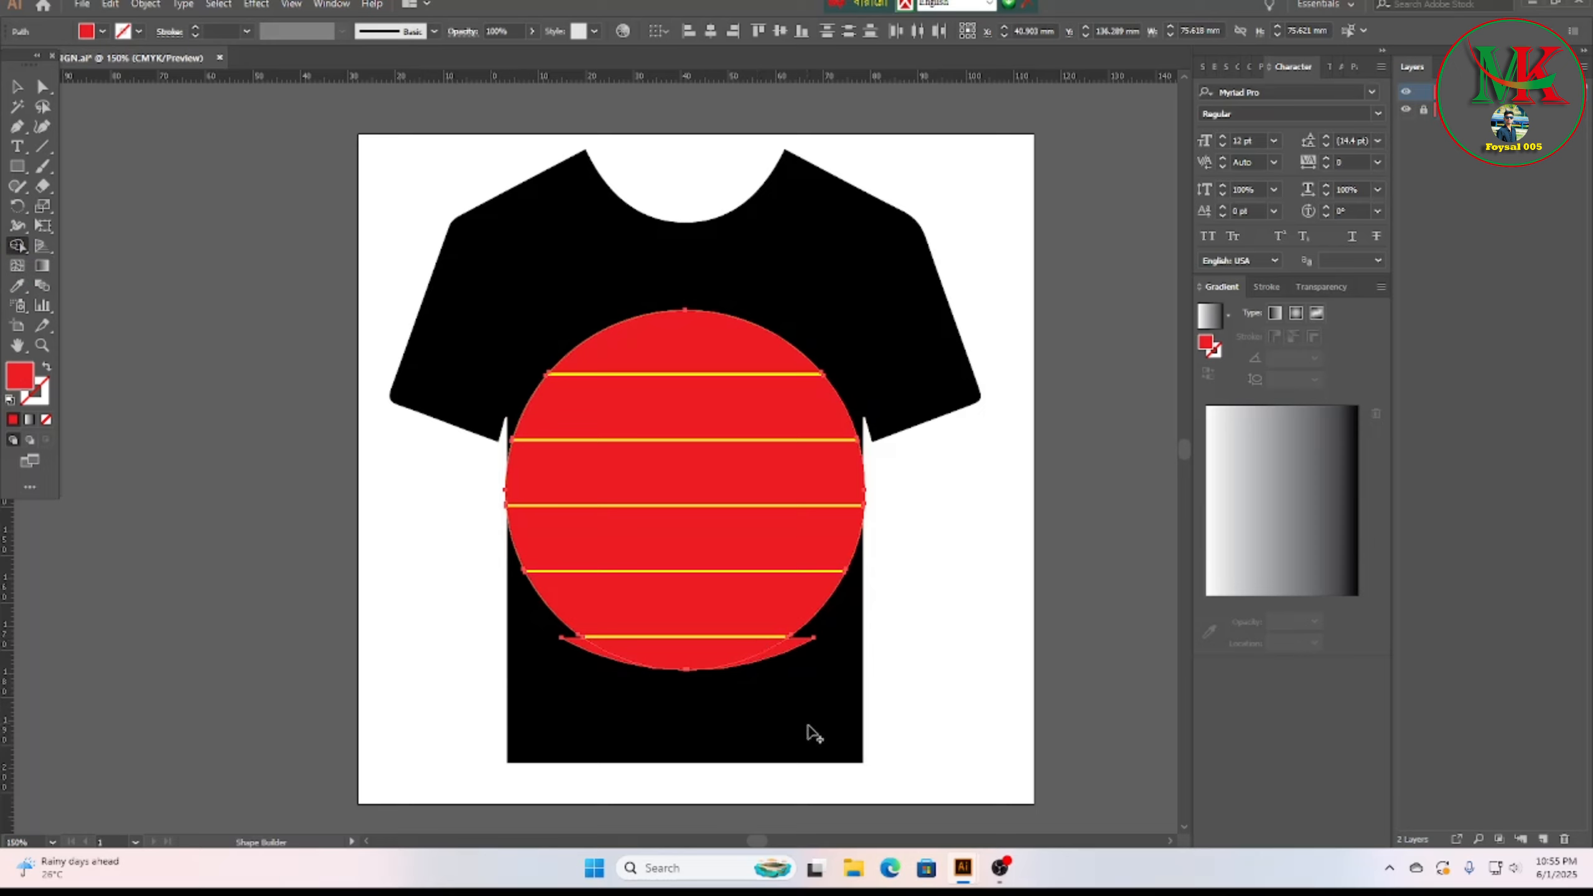
pyautogui.keyDown('alt'); pyautogui.click(693, 652); pyautogui.keyUp('alt')
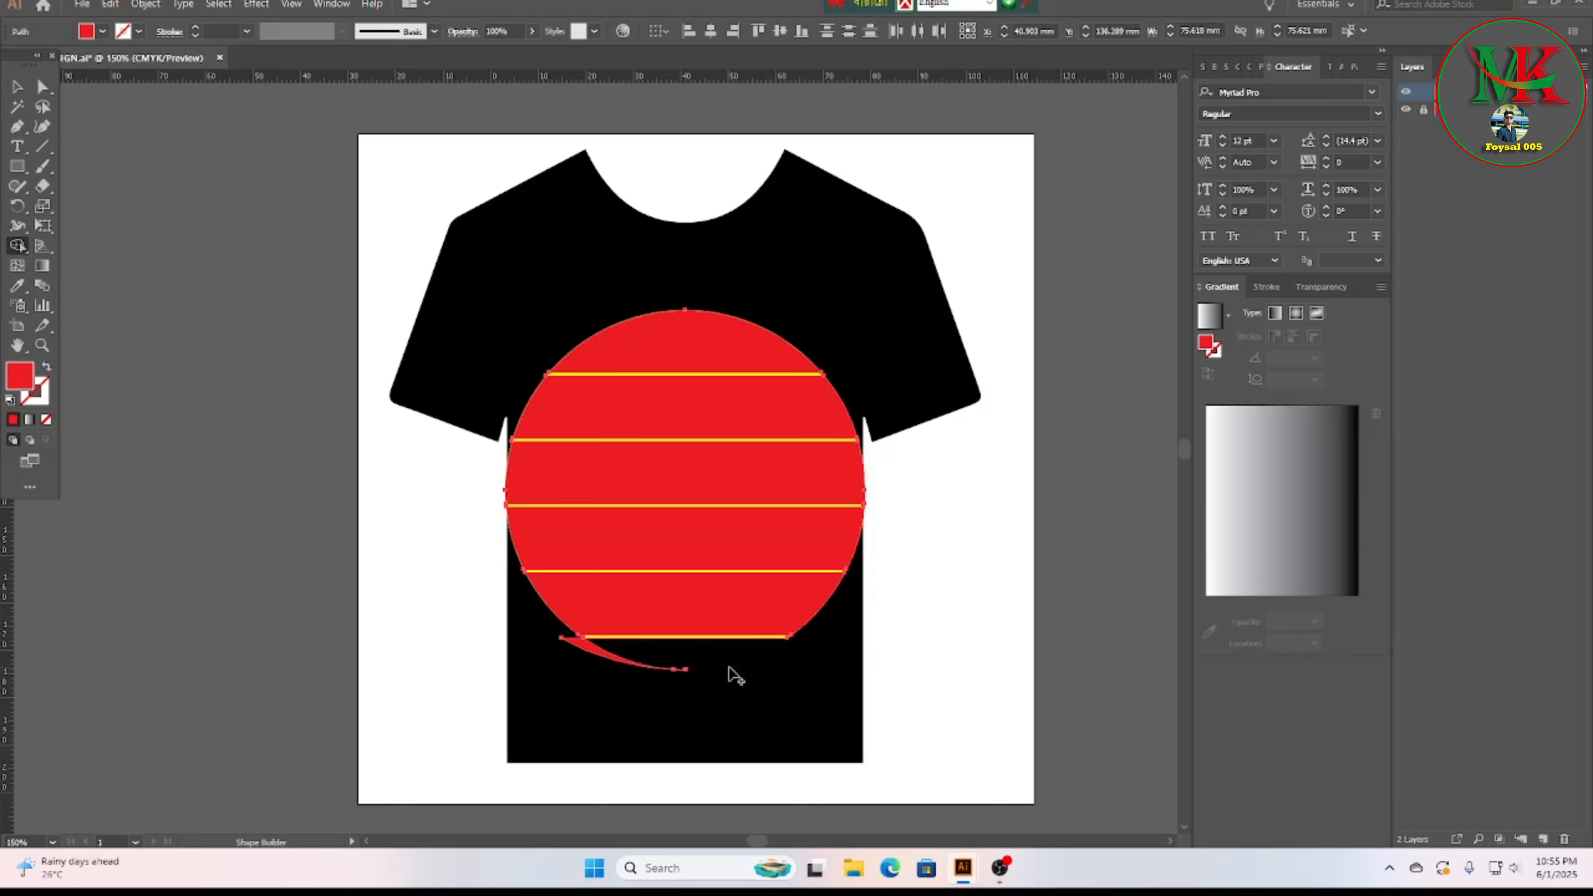
pyautogui.keyDown('alt'); pyautogui.click(603, 655); pyautogui.keyUp('alt')
pyautogui.click(17, 87)
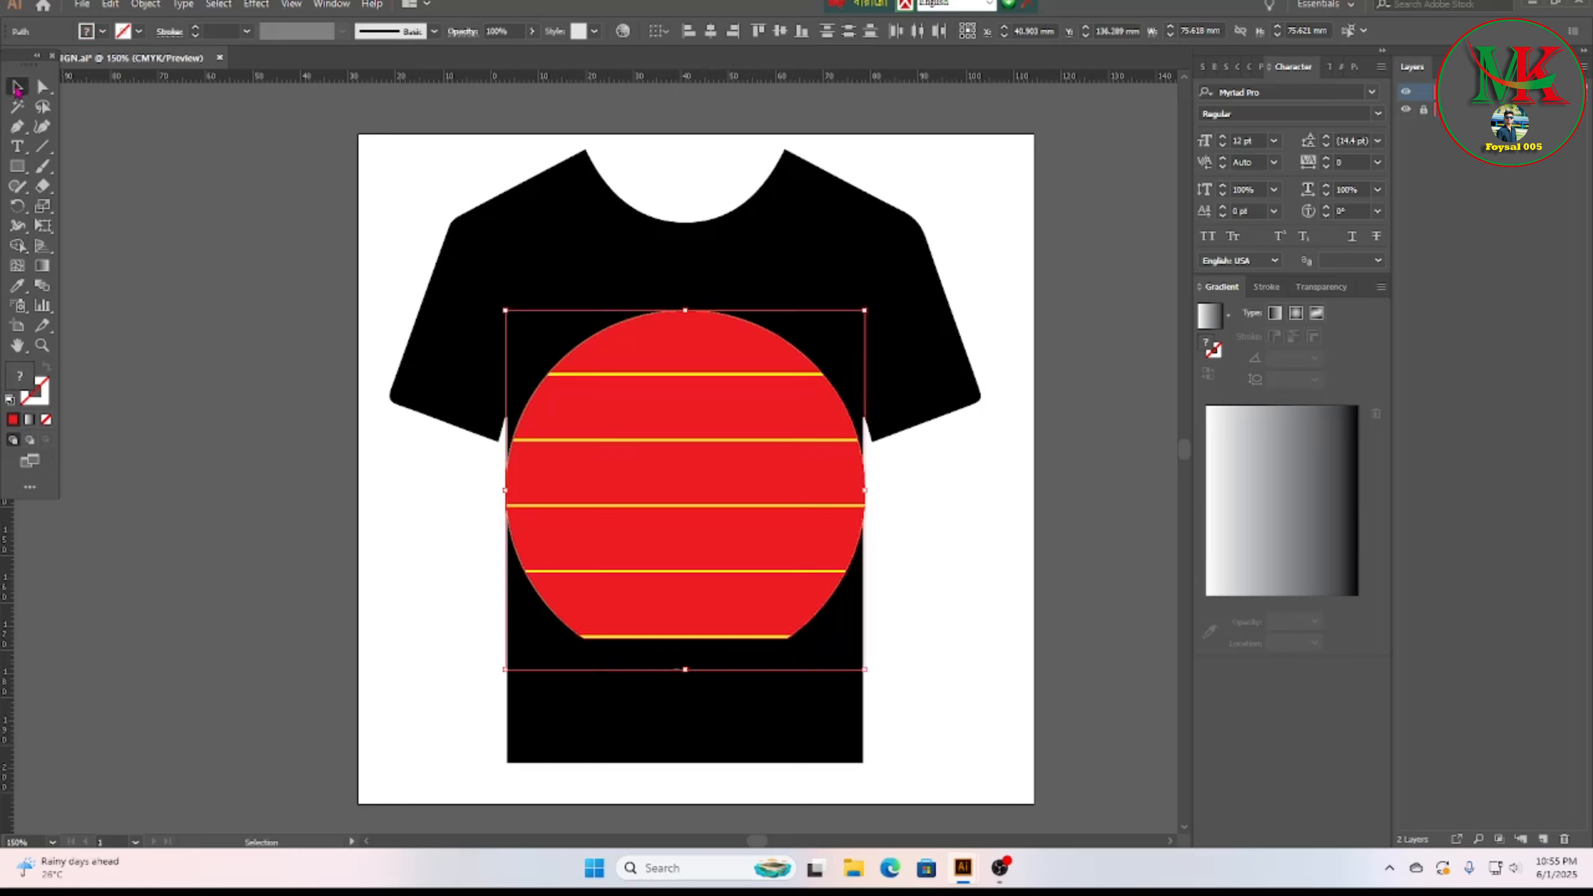
pyautogui.click(270, 641)
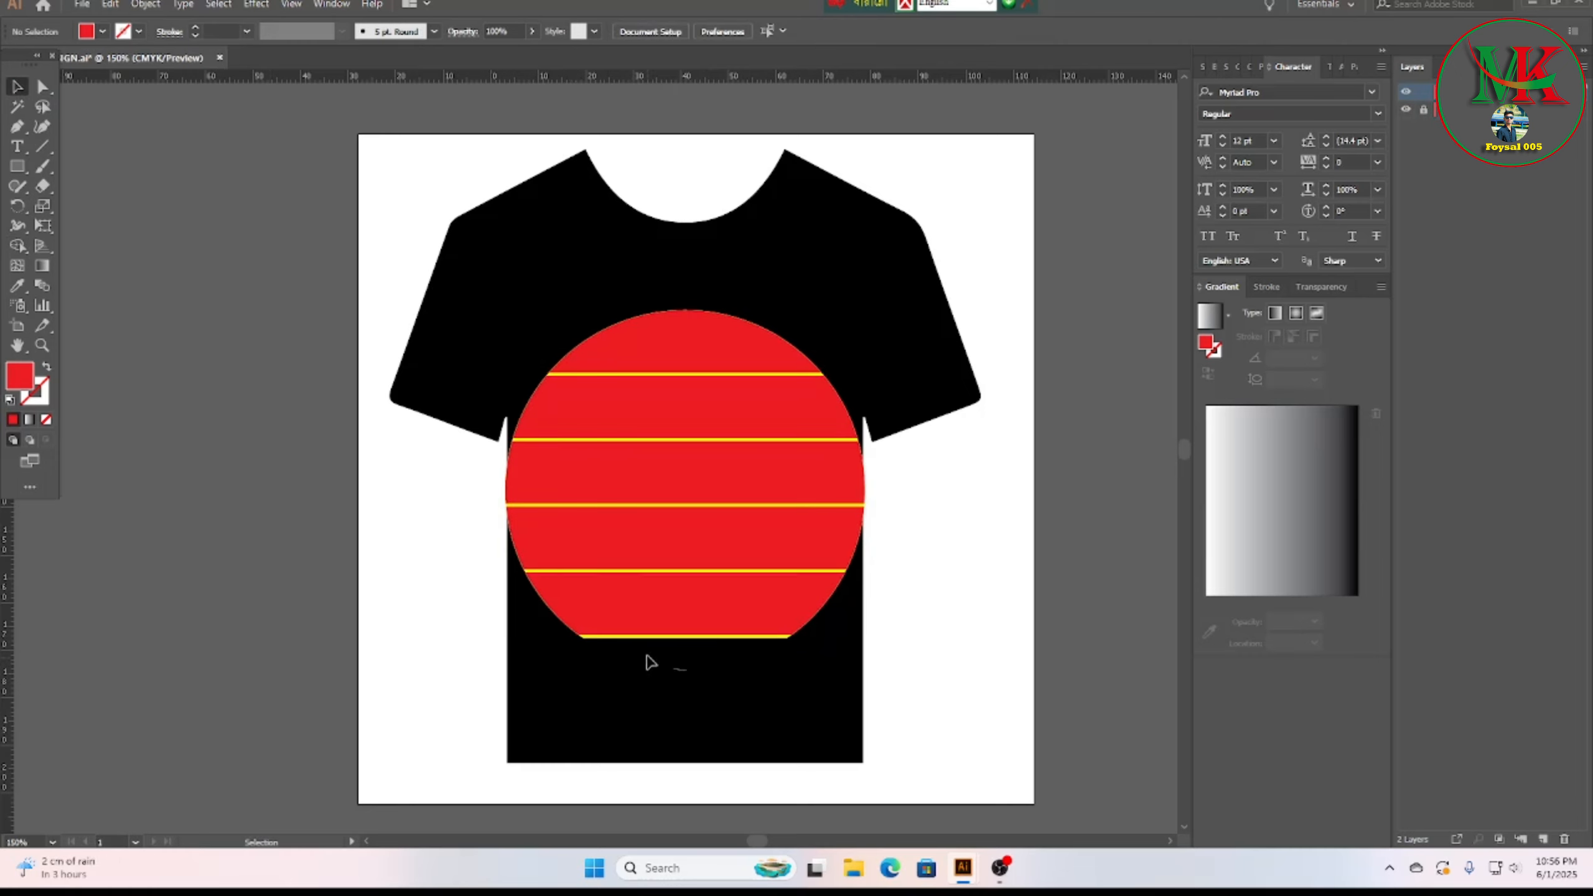
pyautogui.moveTo(652, 654); pyautogui.dragTo(735, 713)
pyautogui.press('Delete')
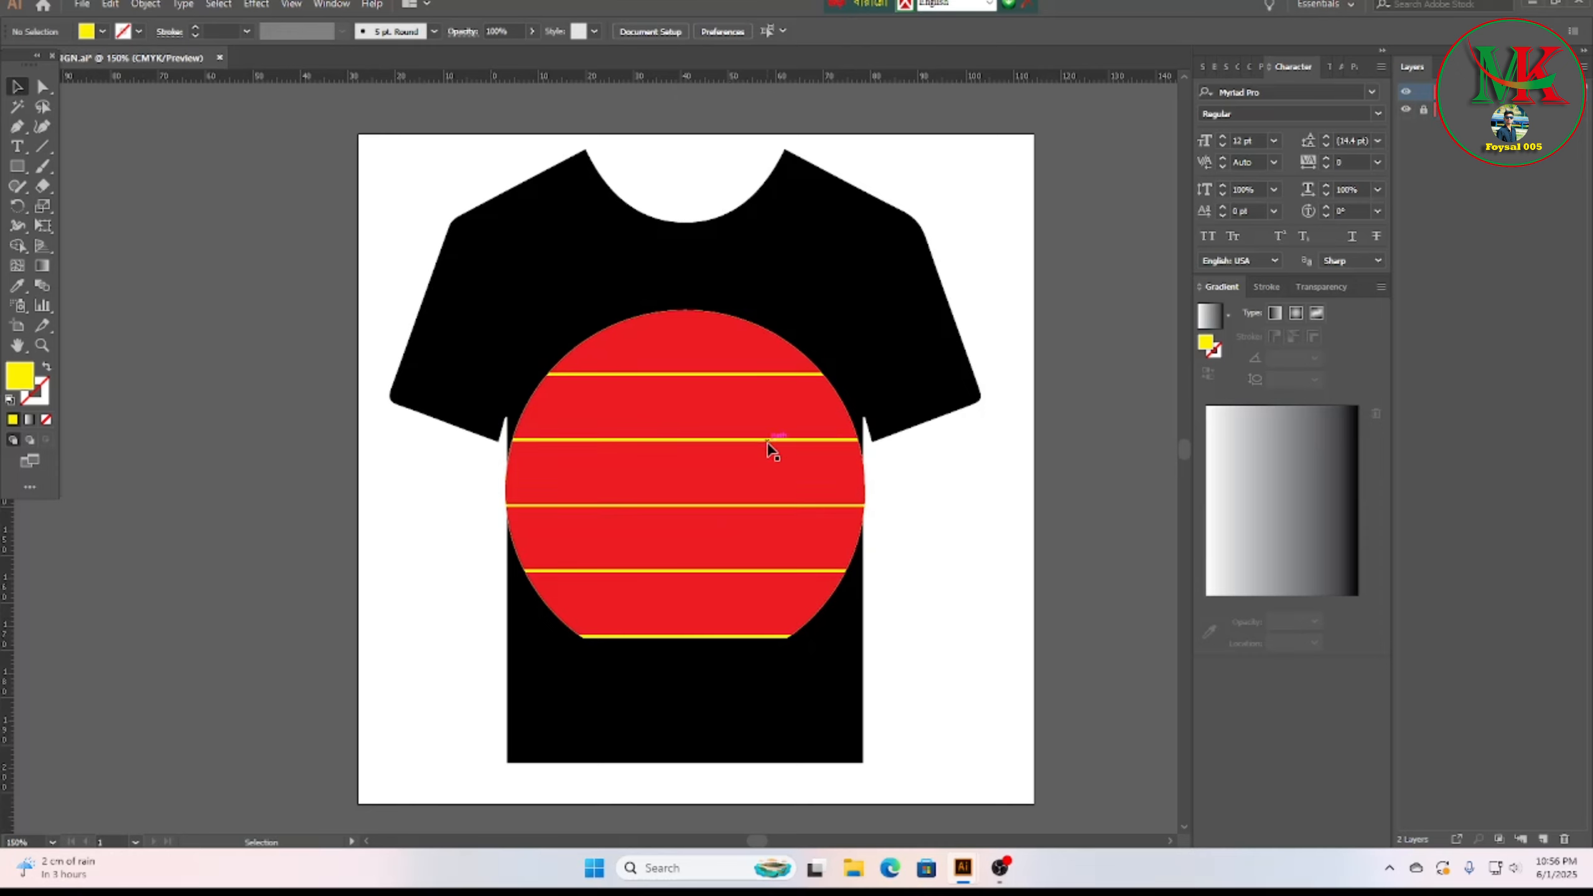
# Step: Fill the second bar from the top with a light orange-red tint from the Color Guide
pyautogui.click(719, 347)
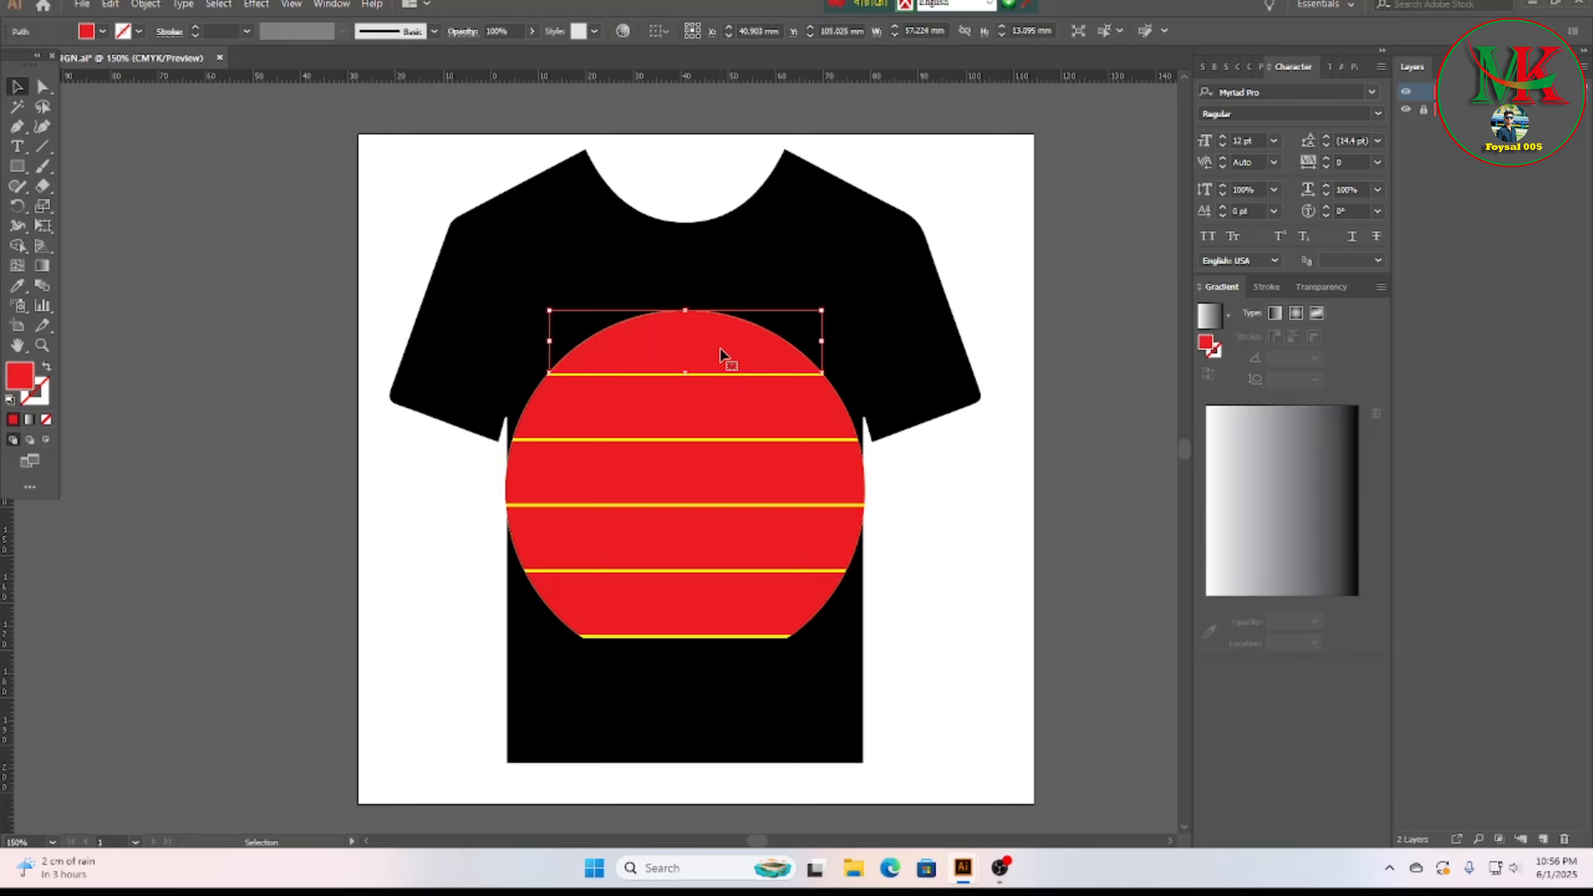
pyautogui.click(754, 406)
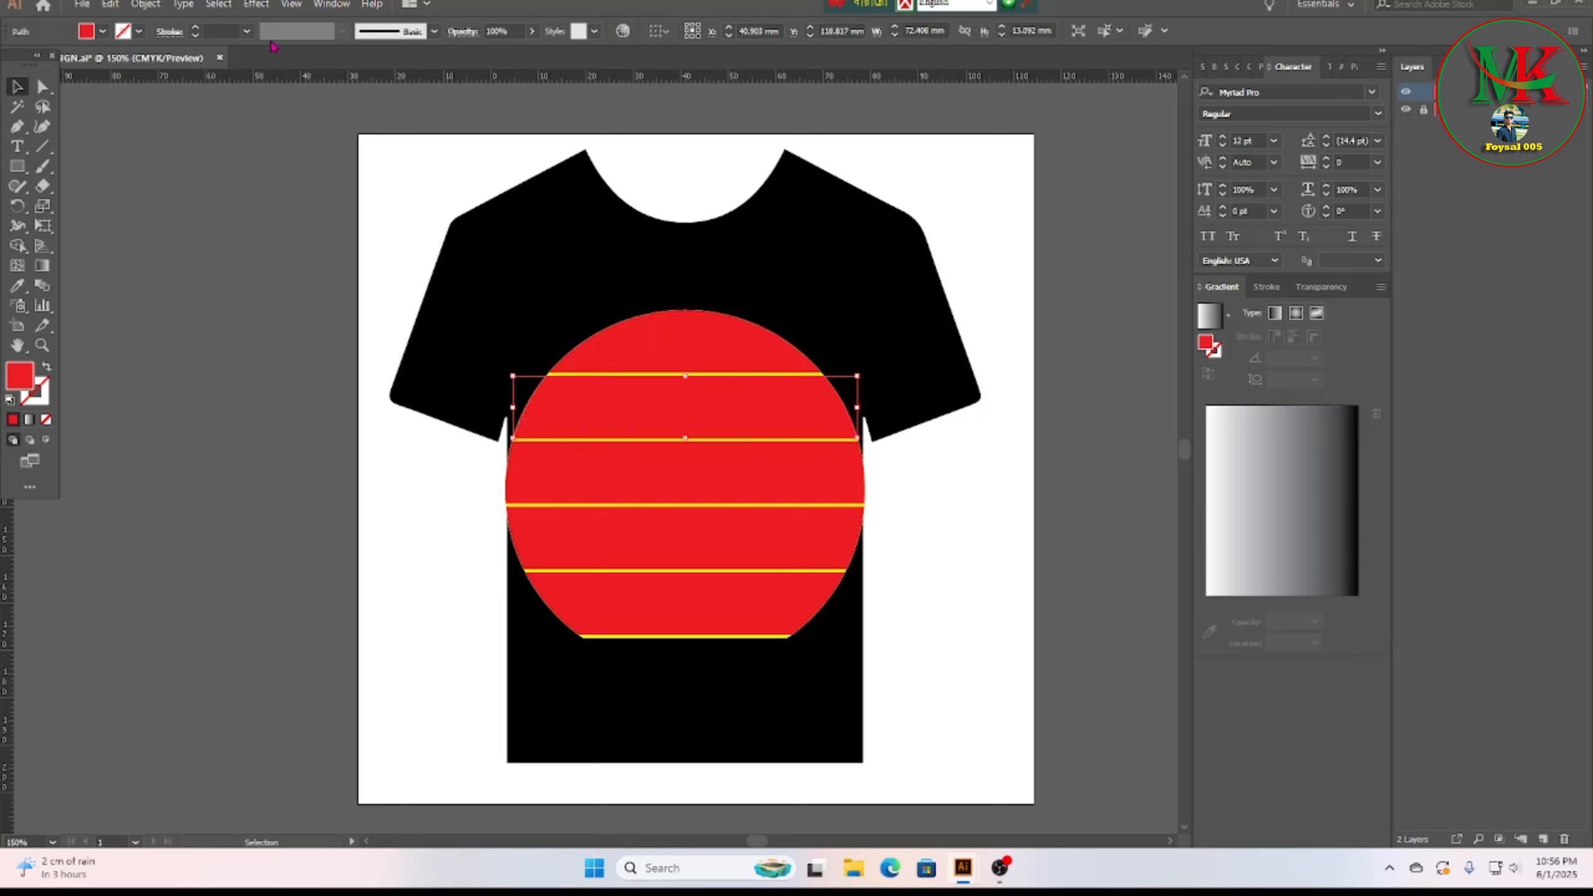
pyautogui.click(1238, 69)
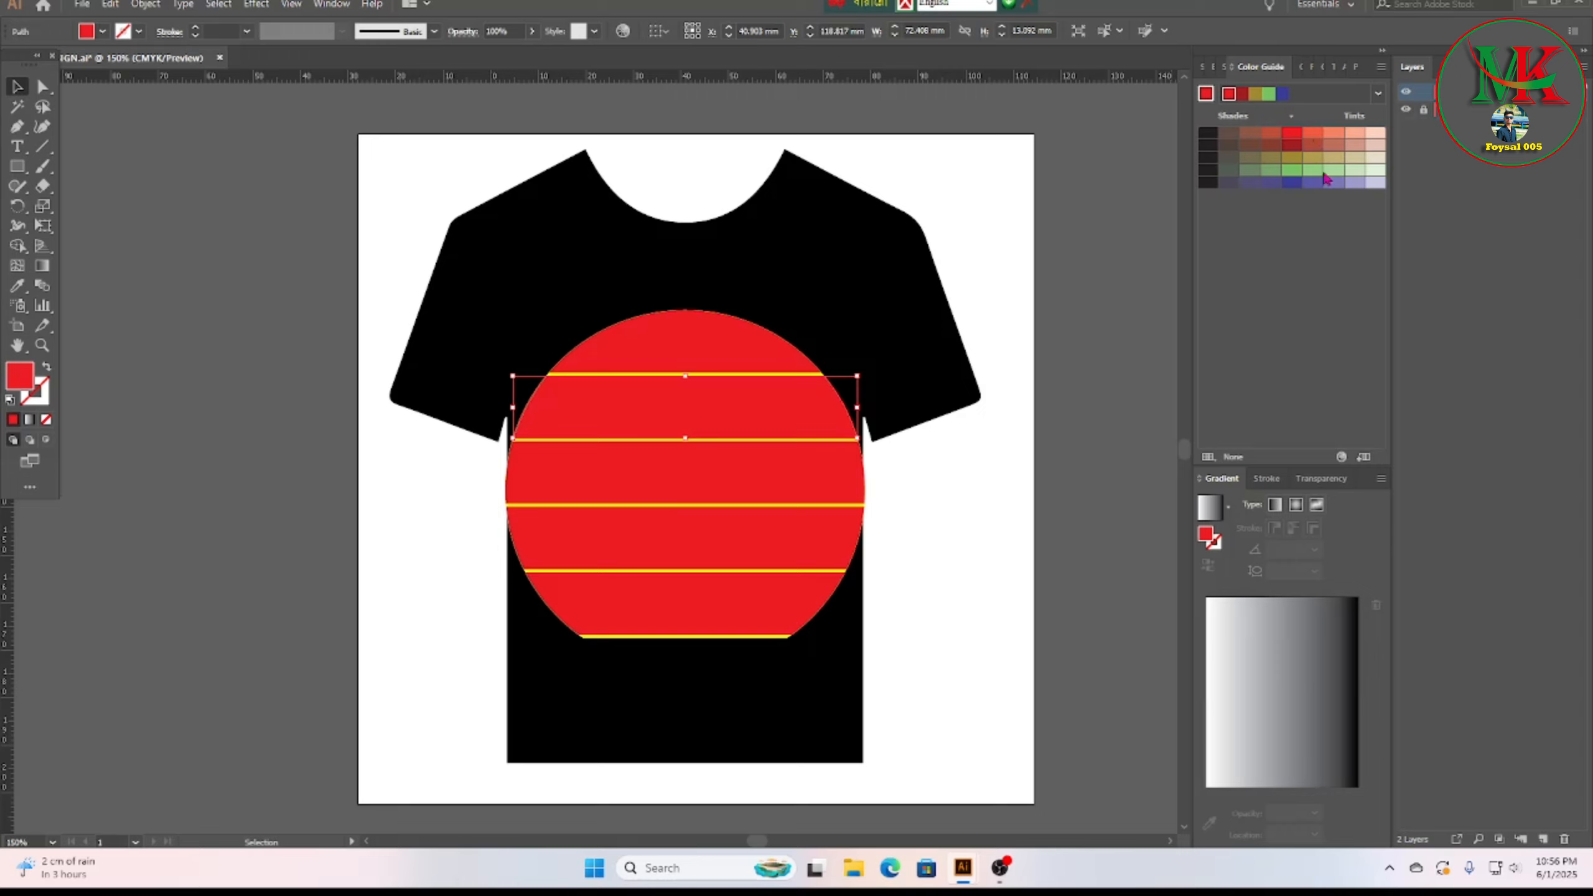
pyautogui.click(1335, 133)
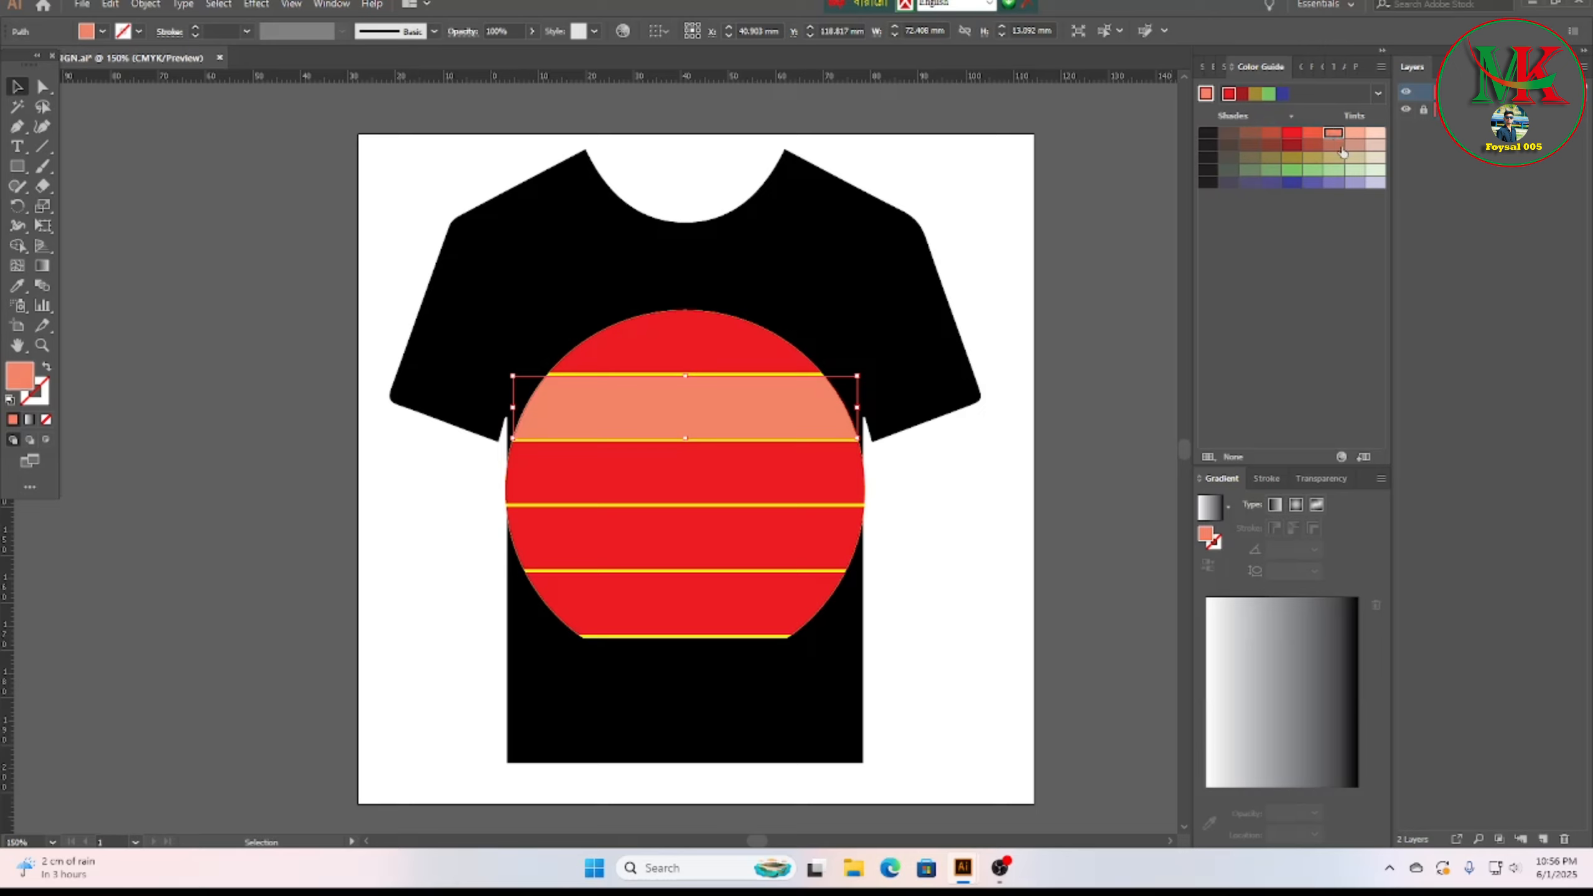
pyautogui.click(1313, 140)
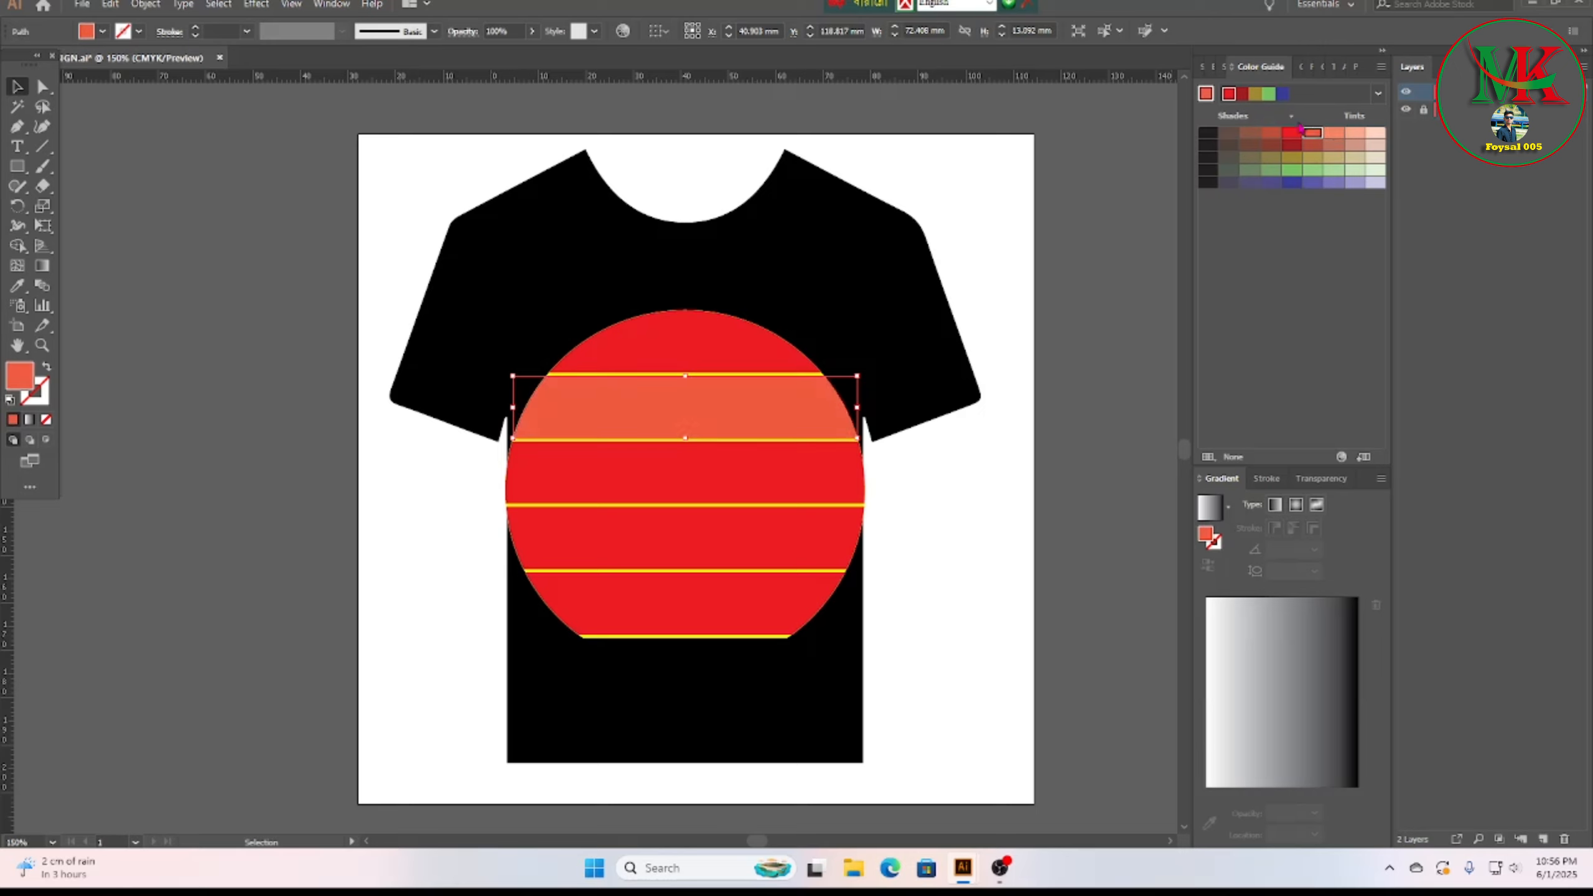
pyautogui.click(966, 505)
# Step: Using the Tetrad color harmony, fill the third bar with golden yellow and the fourth bar with pale pink
pyautogui.click(794, 483)
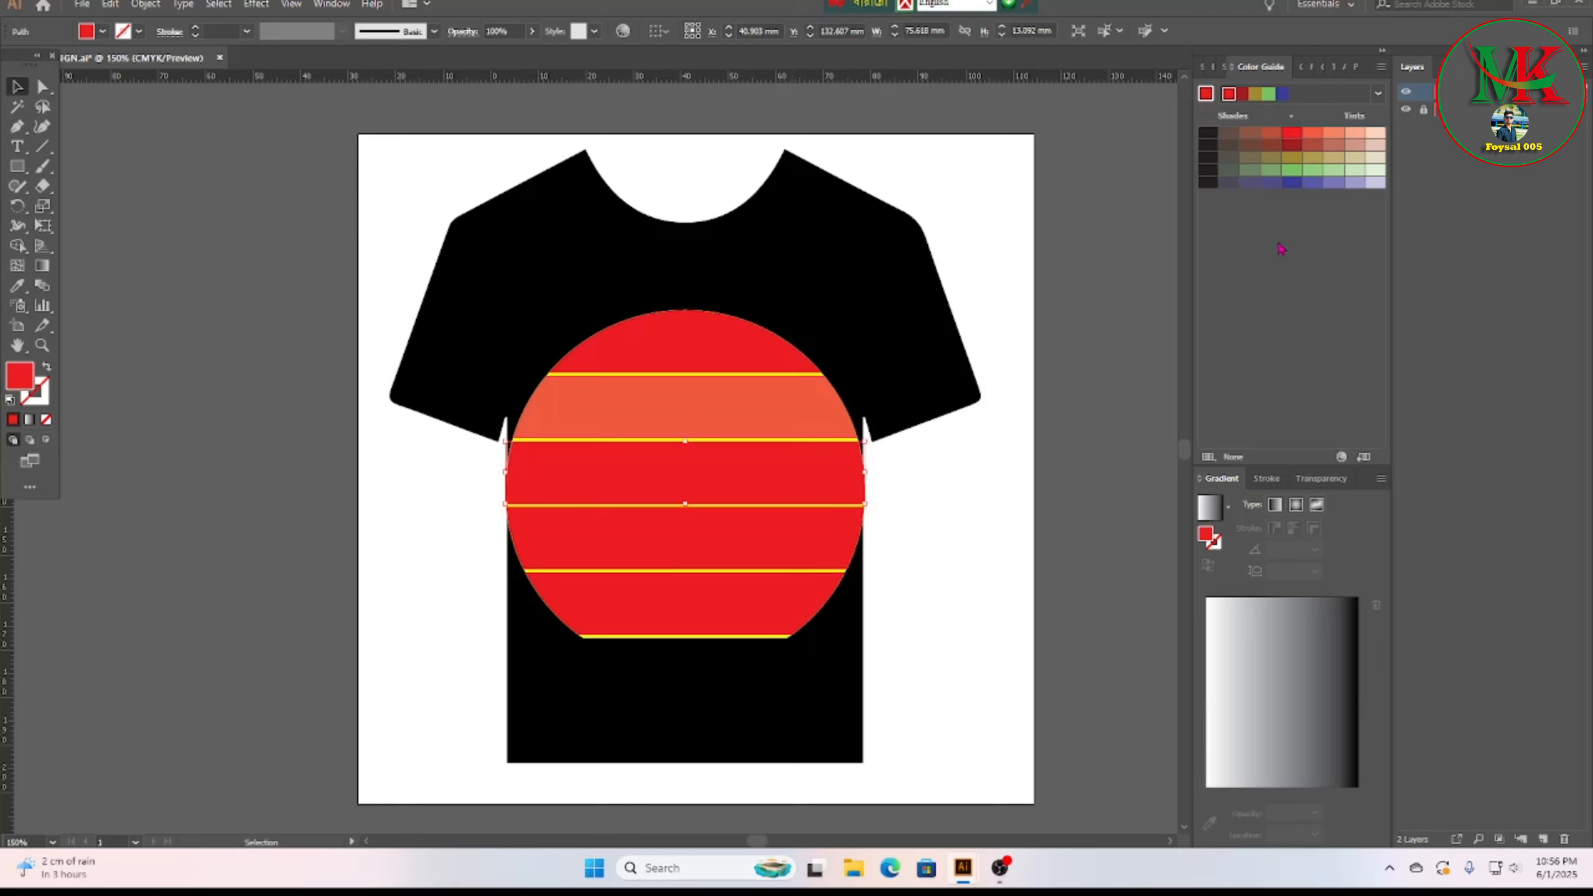
pyautogui.click(1377, 93)
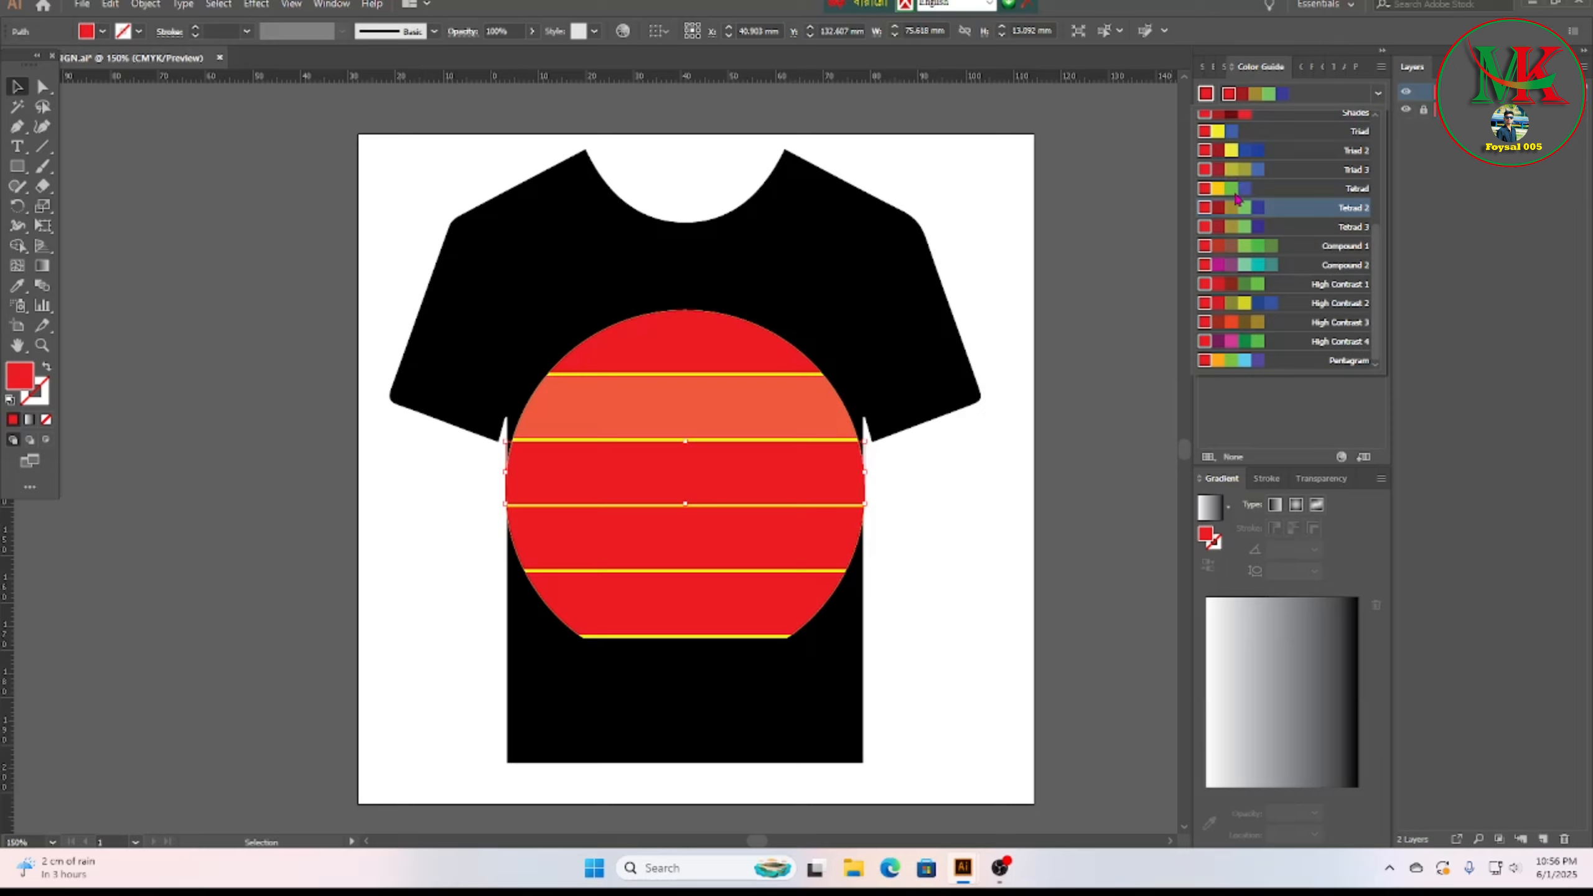
pyautogui.click(1229, 191)
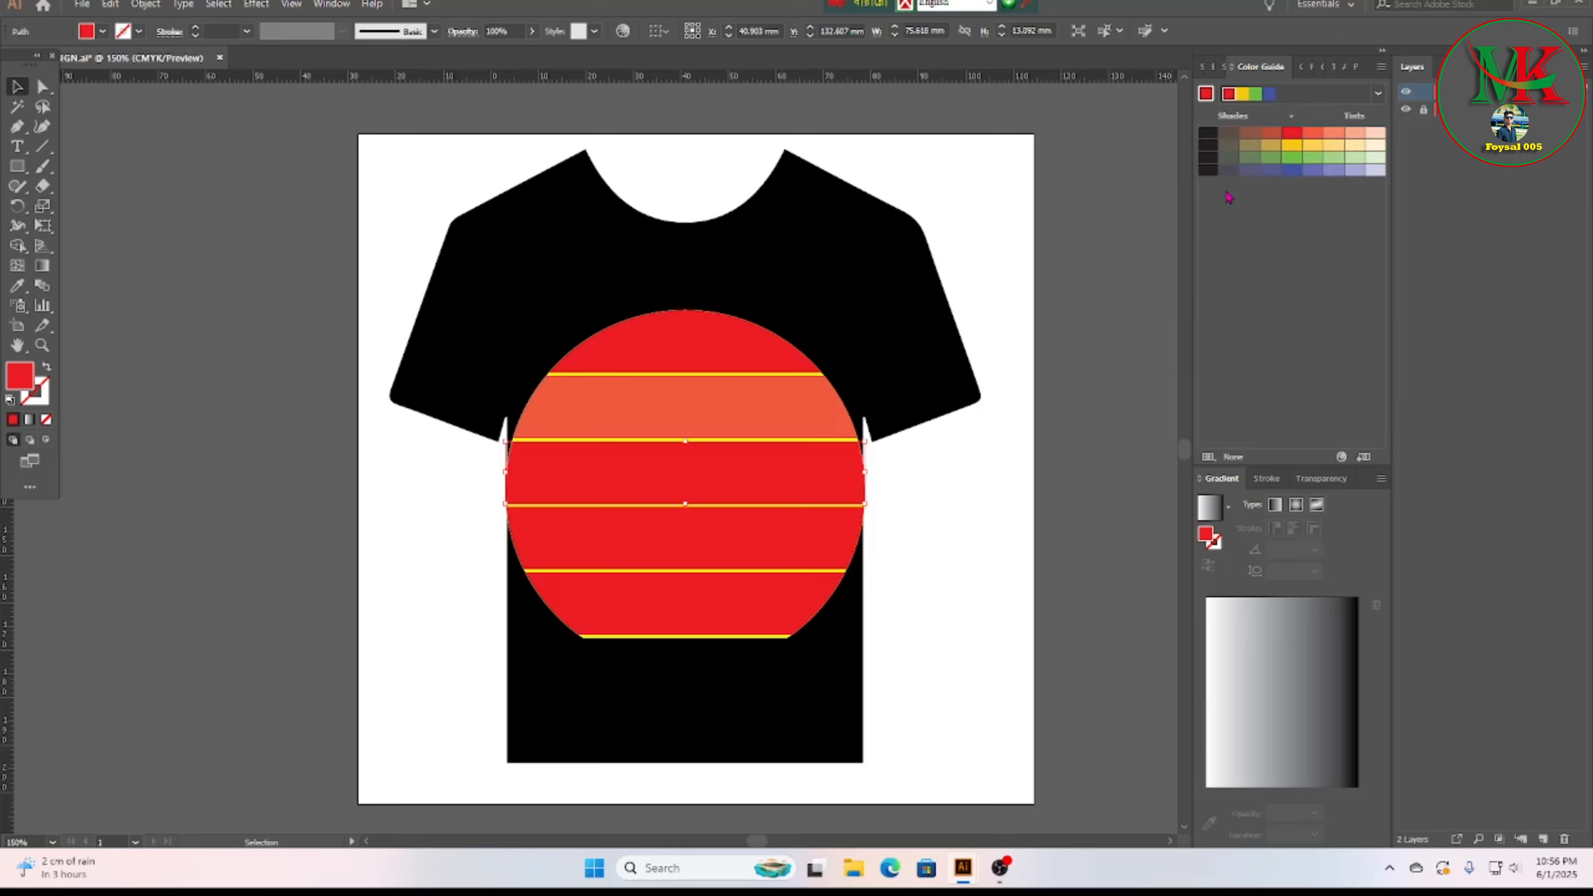
pyautogui.click(1291, 149)
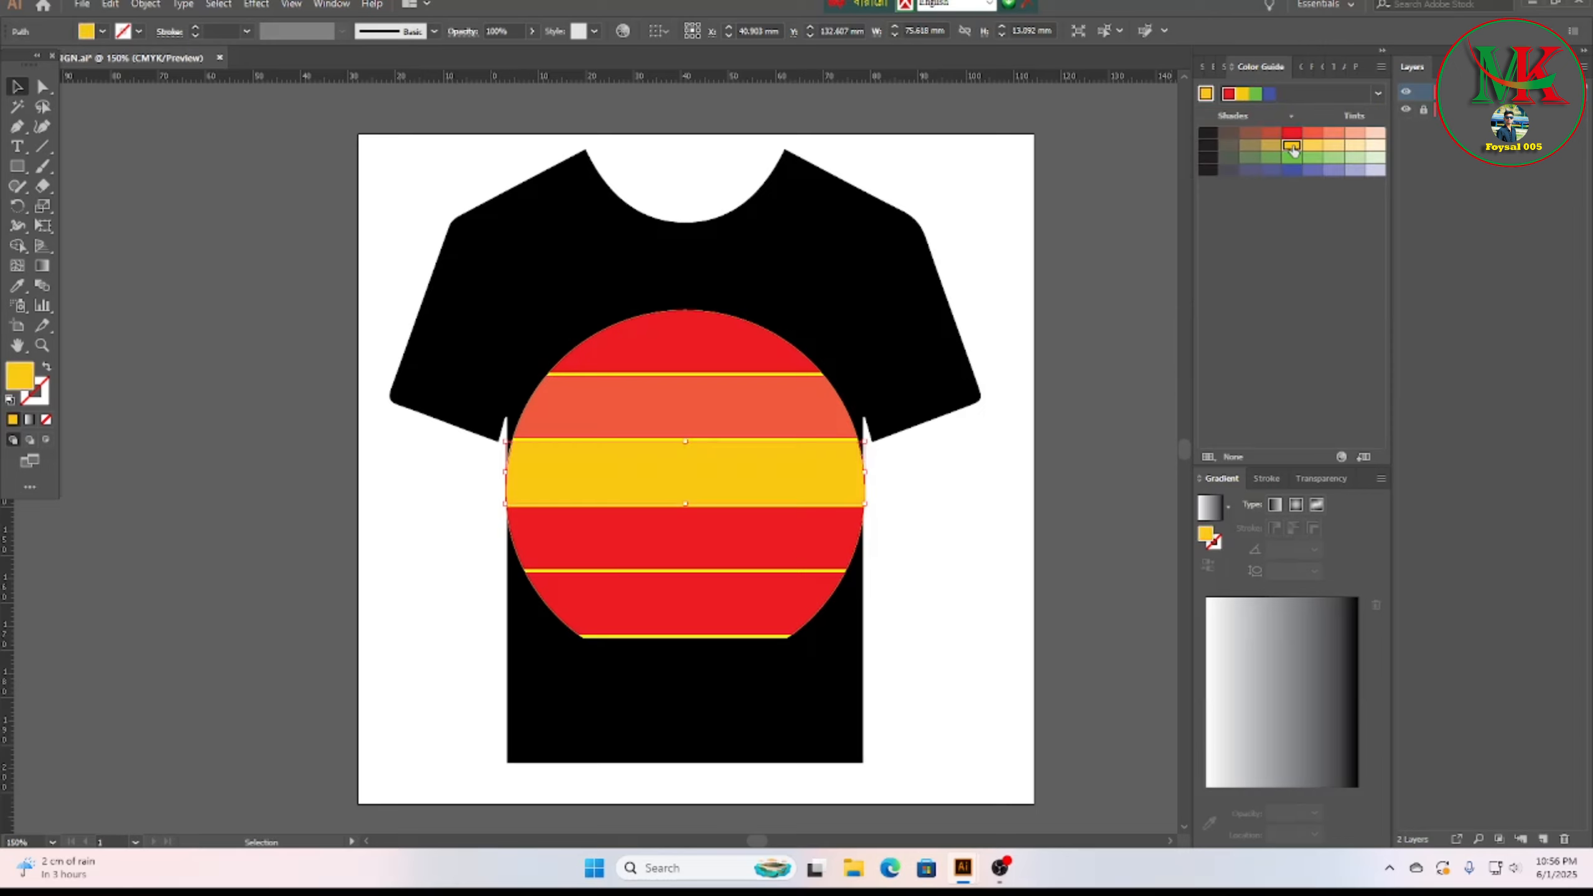
pyautogui.click(738, 541)
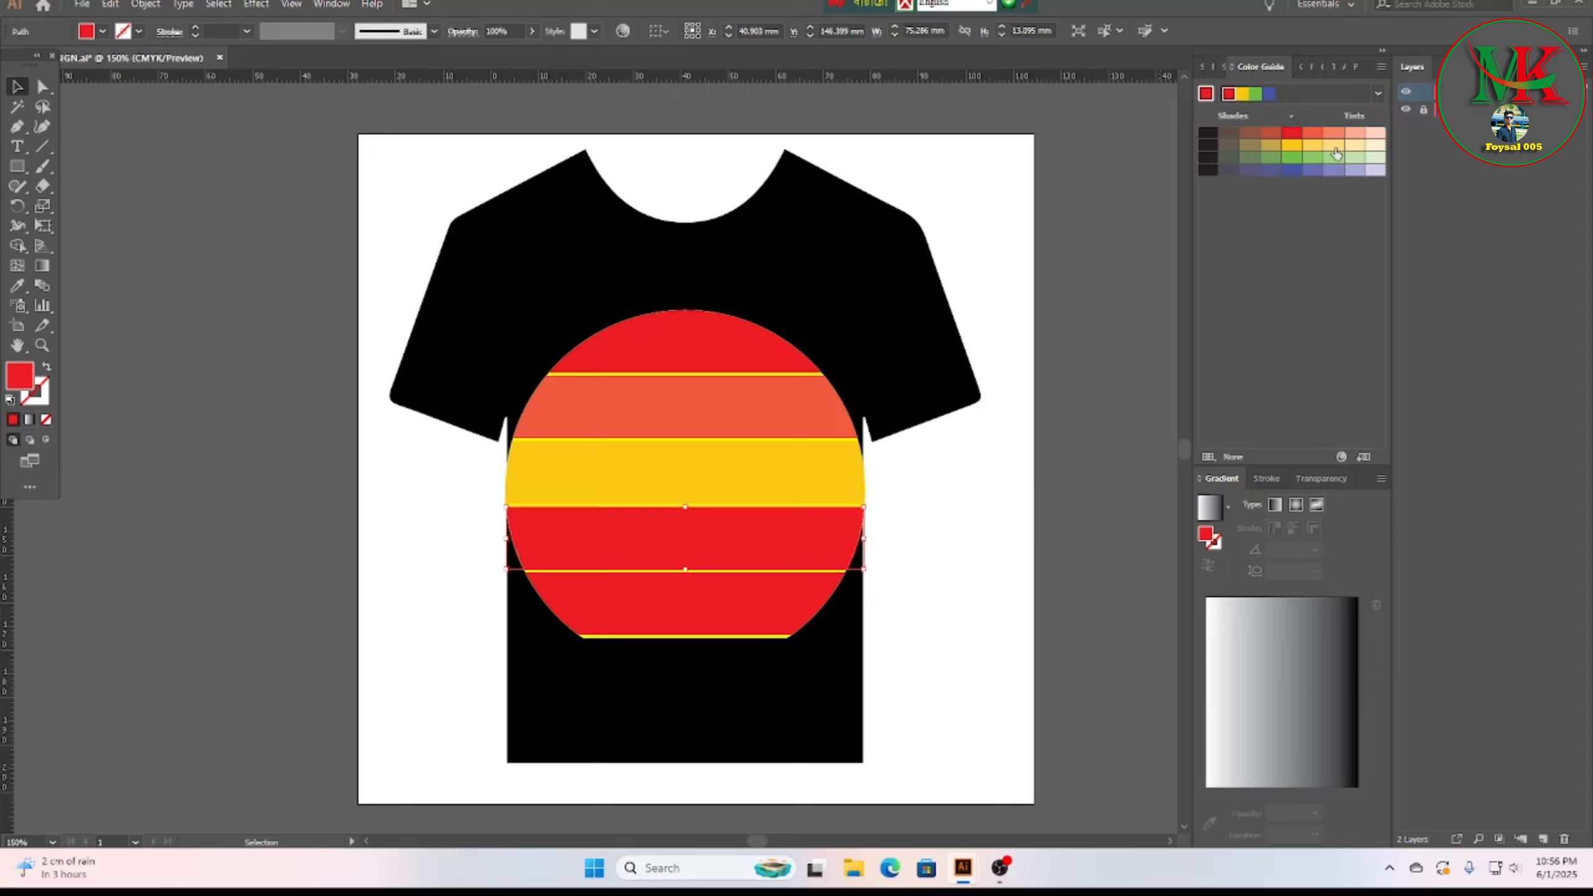
pyautogui.click(1375, 135)
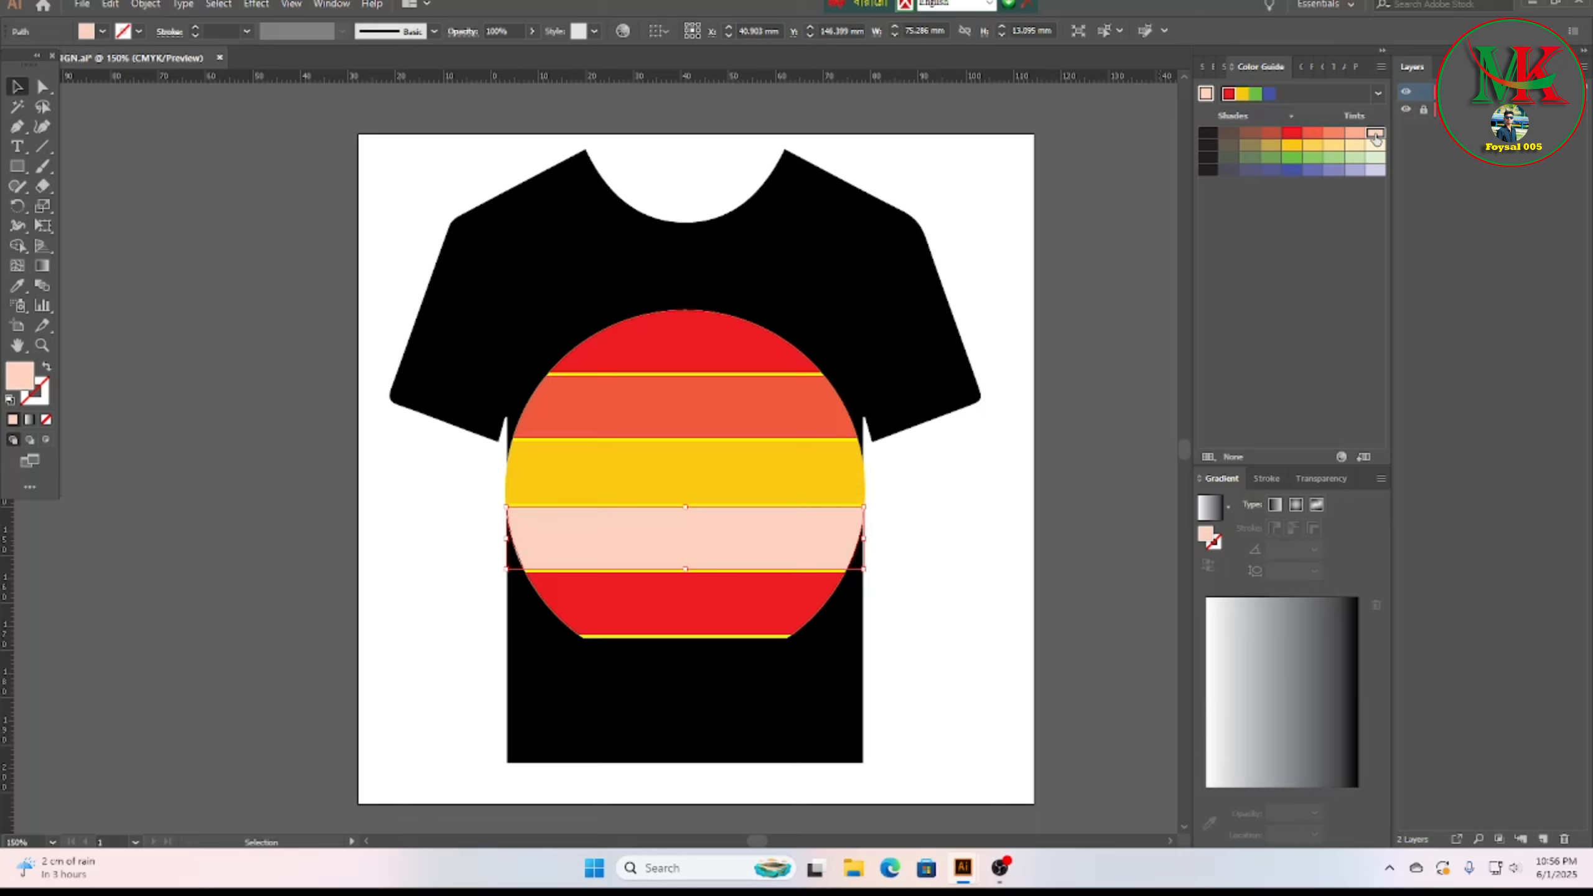
# Step: Fill the lowest bar with light blue from the Pentagram color harmony and deselect it
pyautogui.click(762, 603)
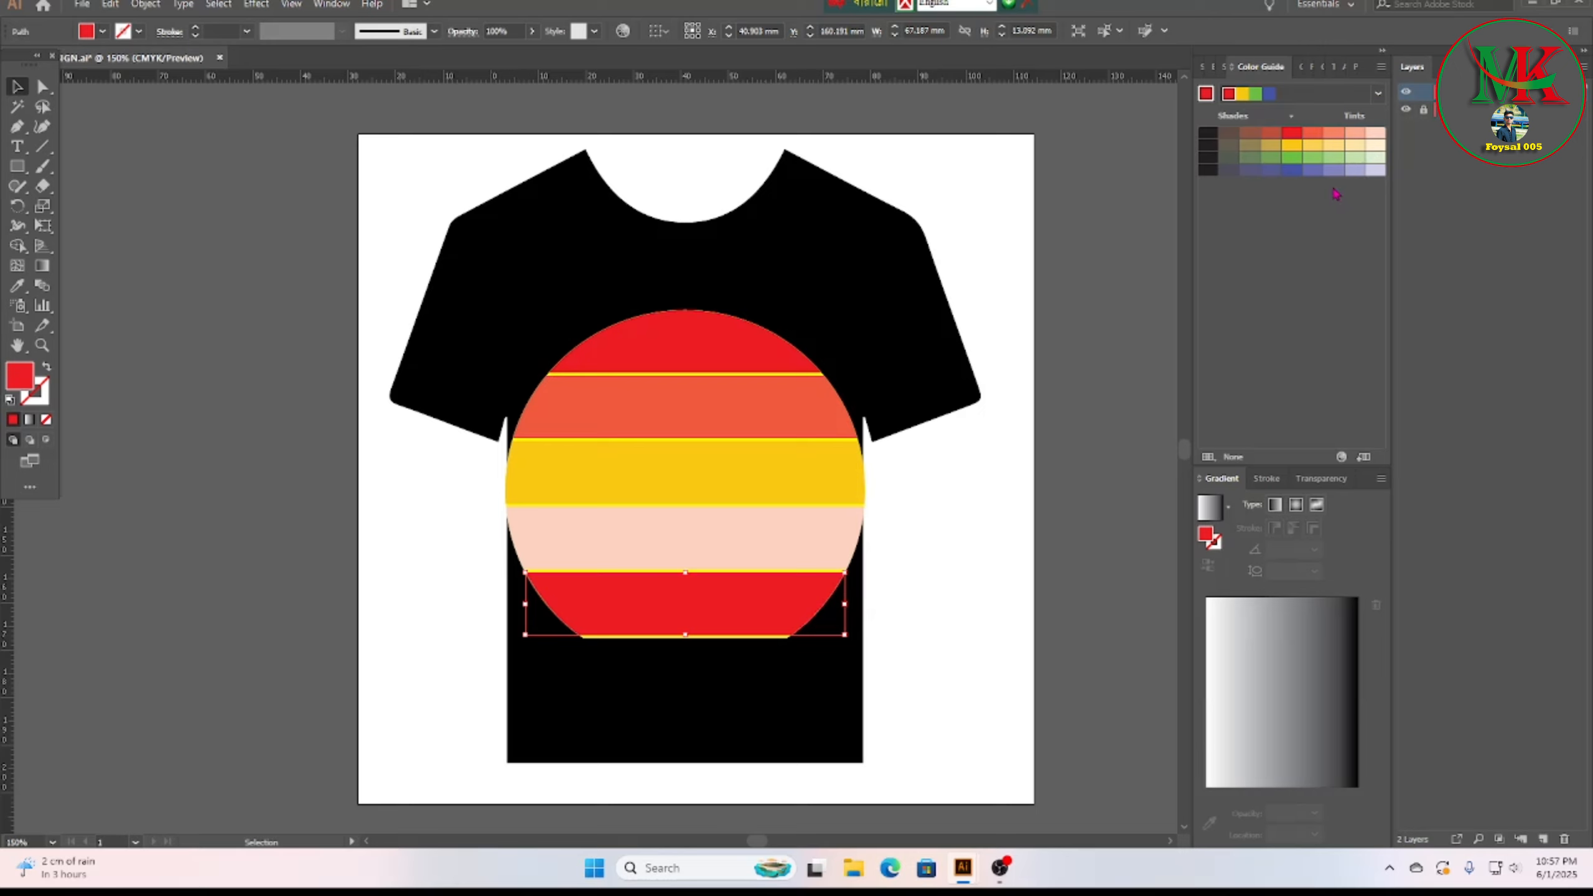
pyautogui.click(1292, 170)
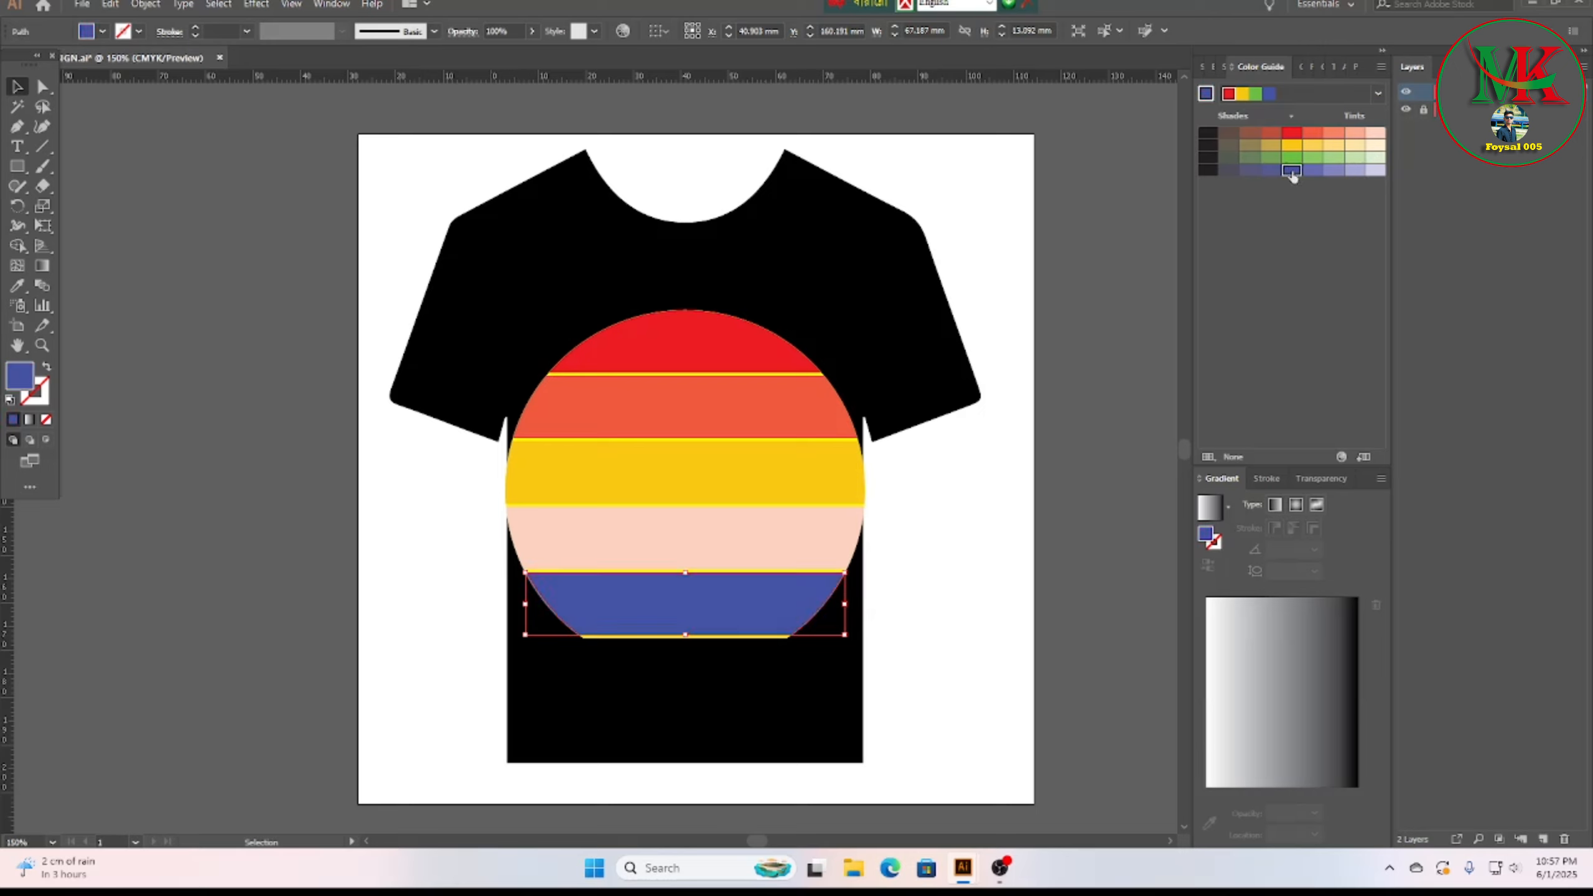
pyautogui.click(1375, 93)
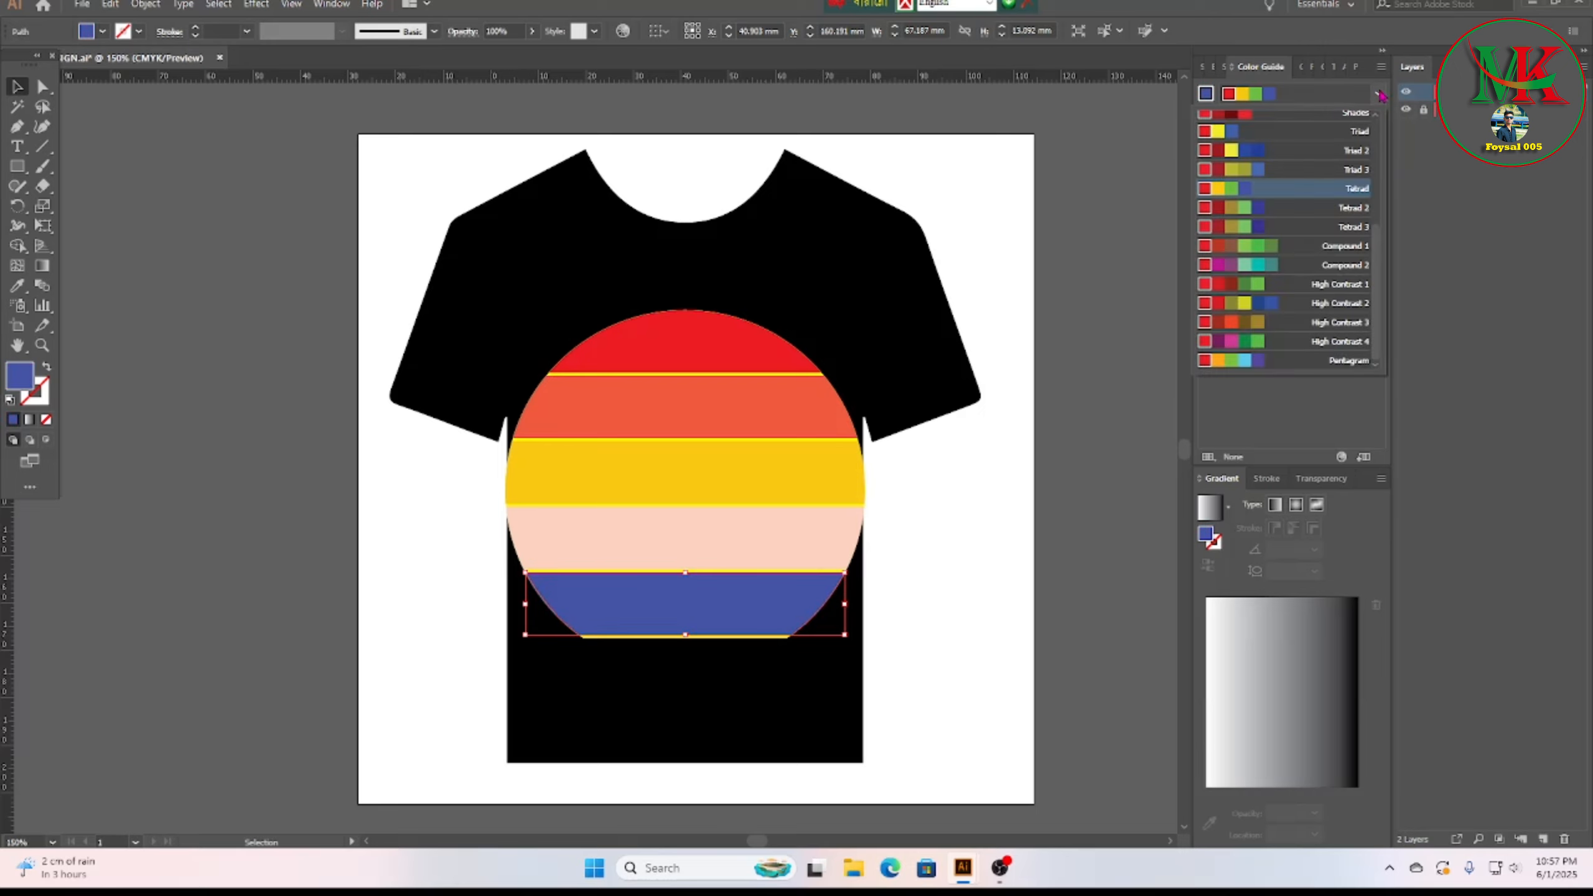
pyautogui.click(1279, 359)
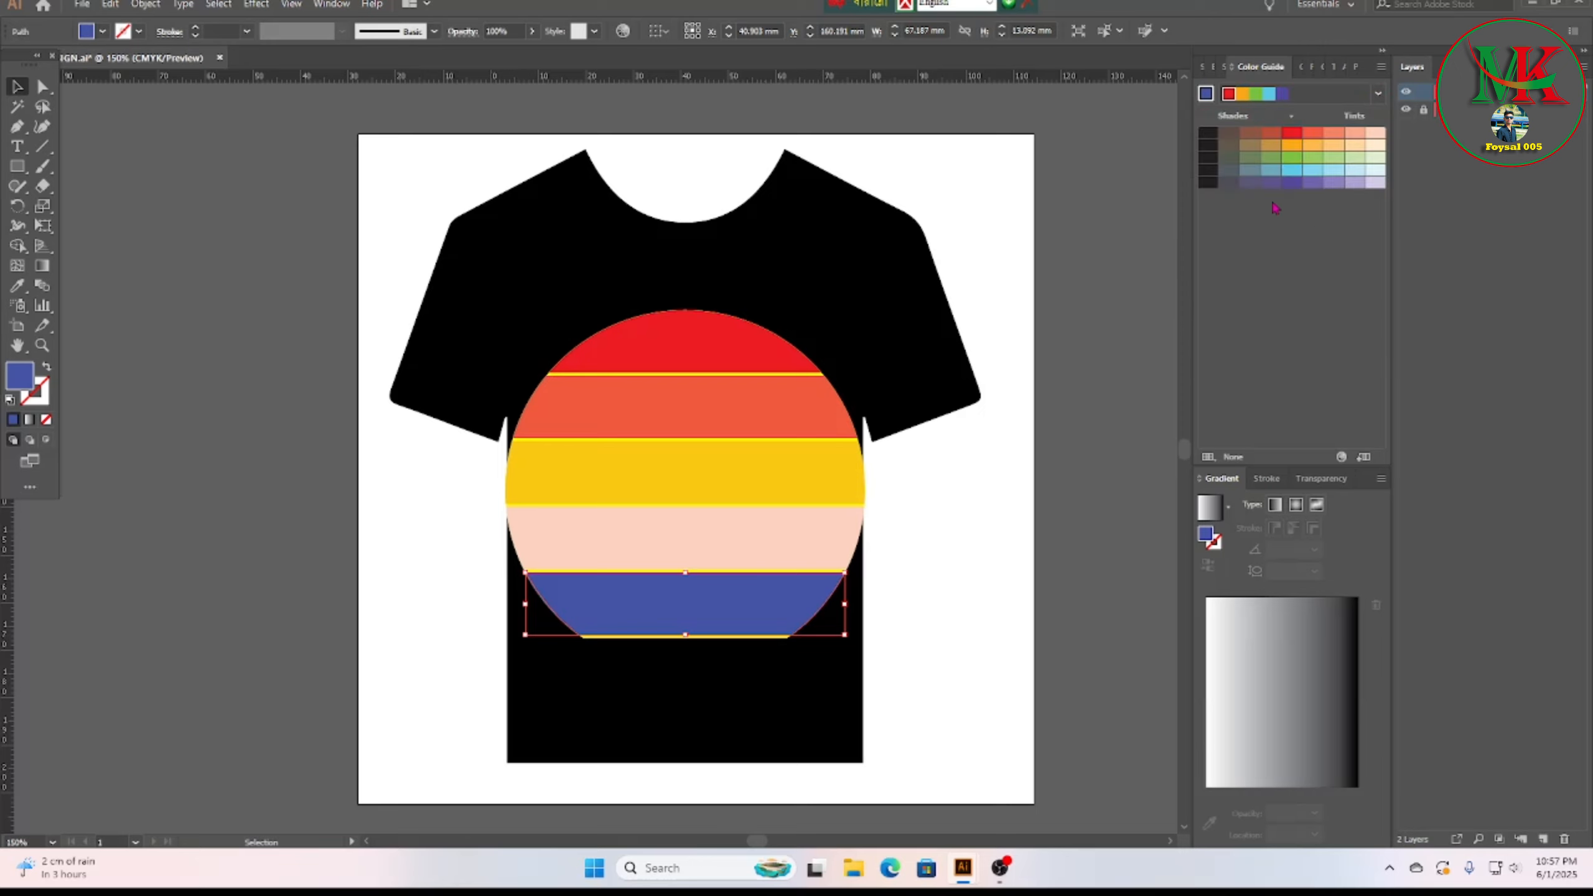
pyautogui.click(1290, 170)
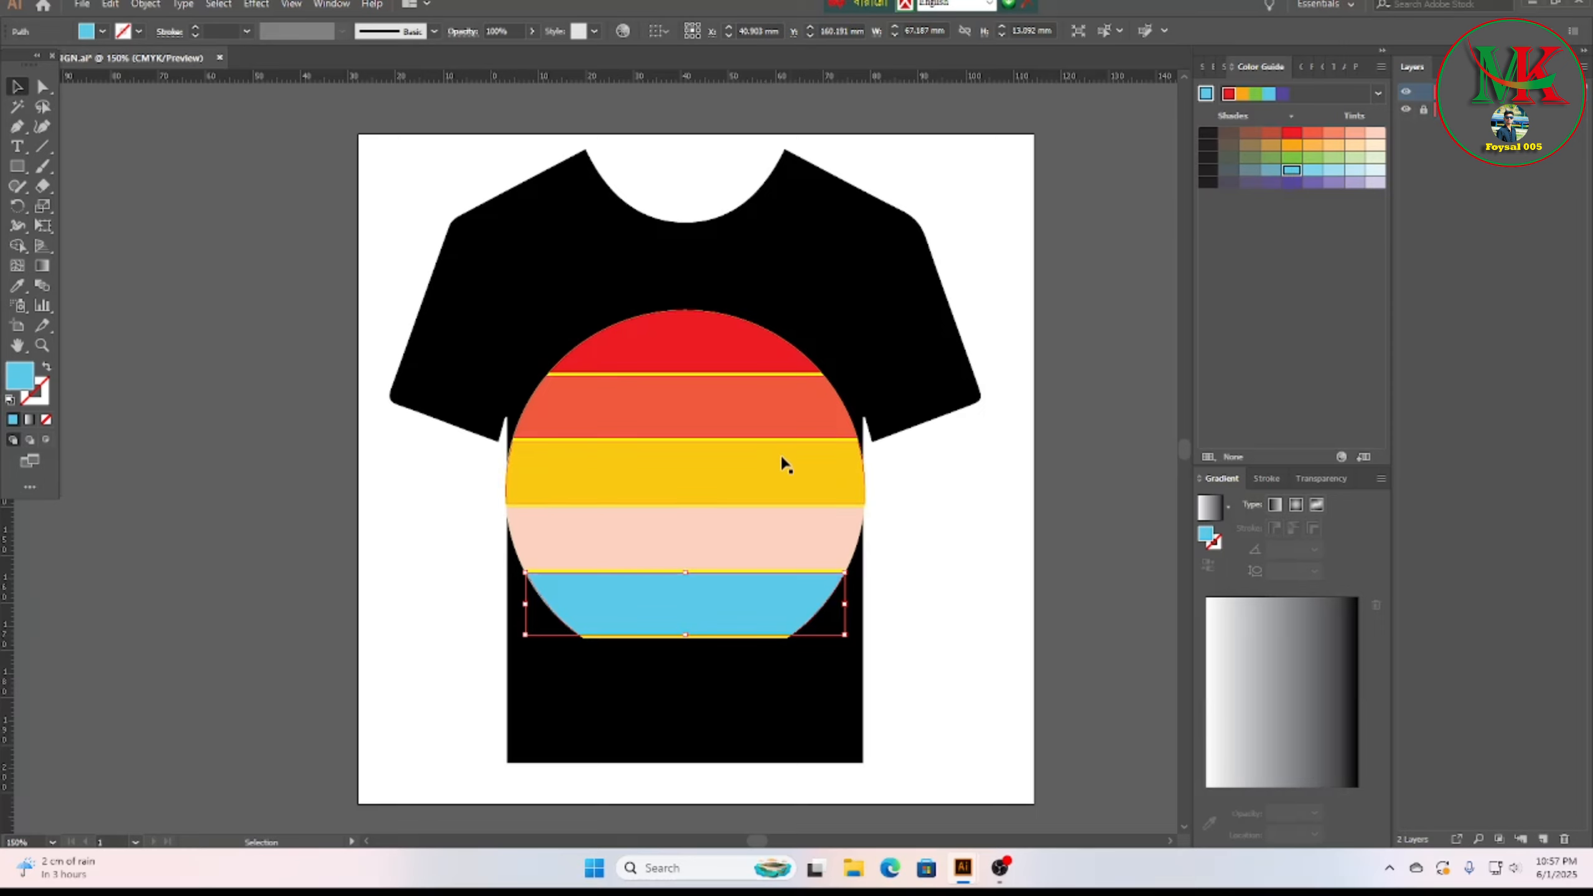
pyautogui.click(958, 517)
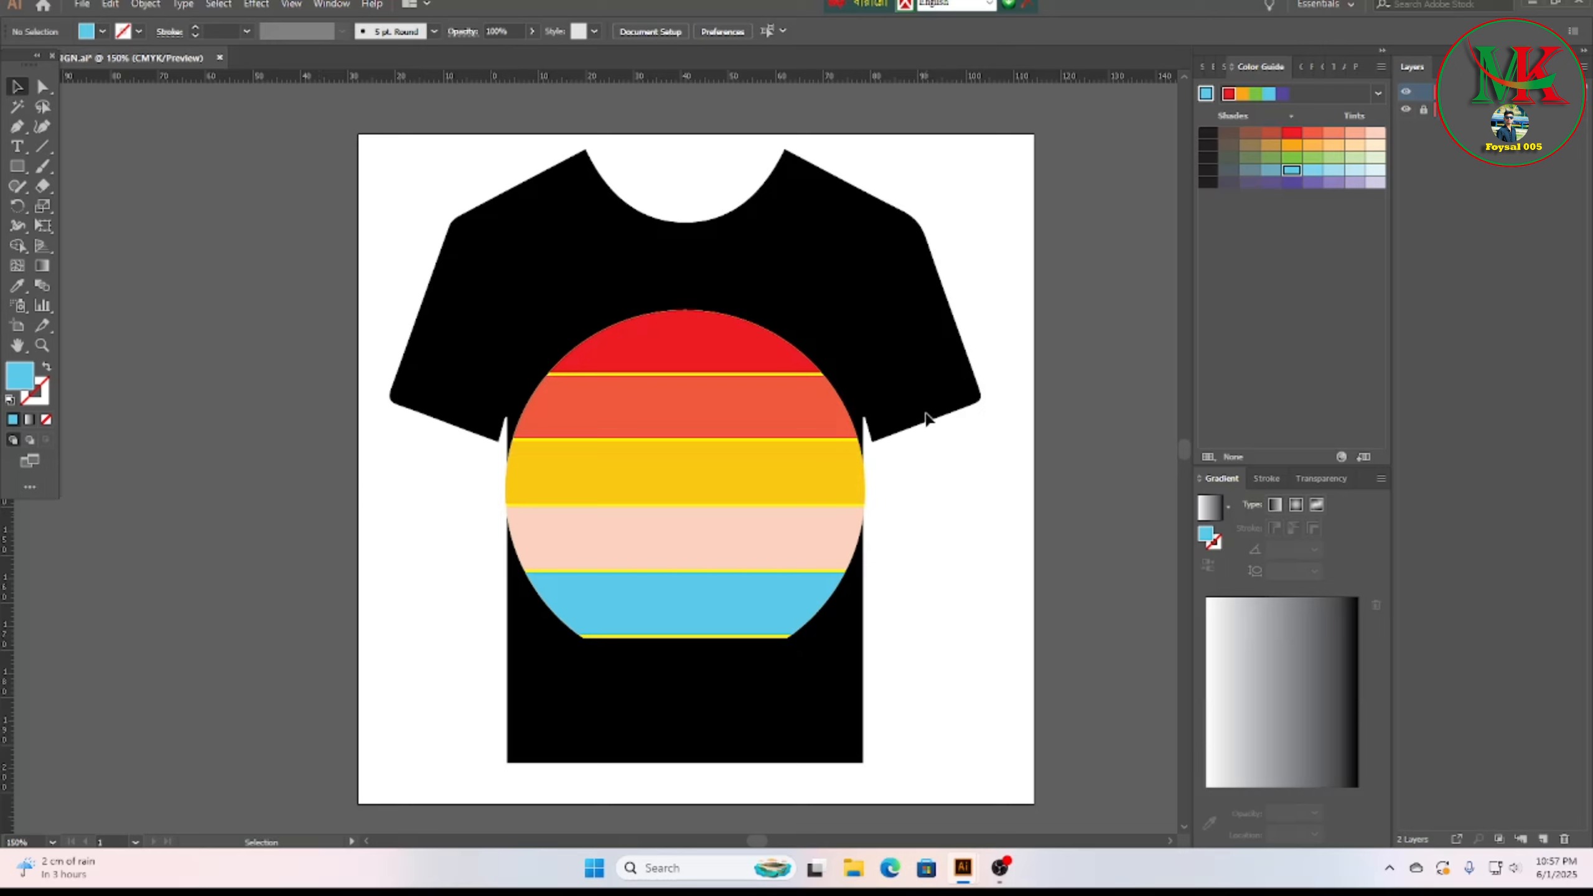
# Step: Nudge the orange-red bar up against the red top segment and shift the pale pink and light blue bars slightly upward
pyautogui.click(711, 413)
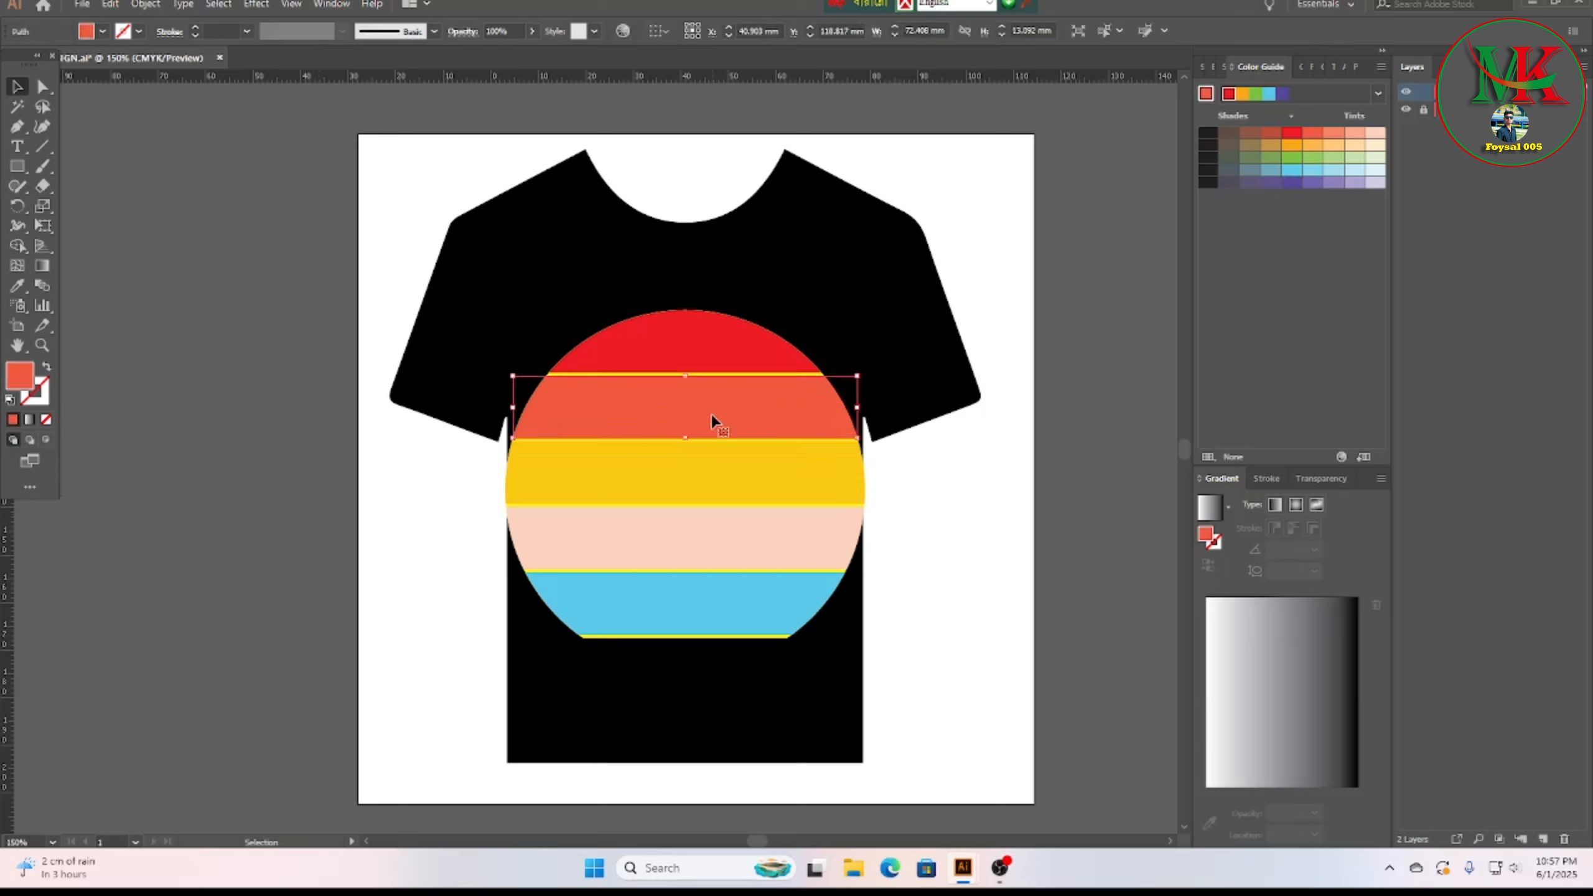
pyautogui.press('Up')
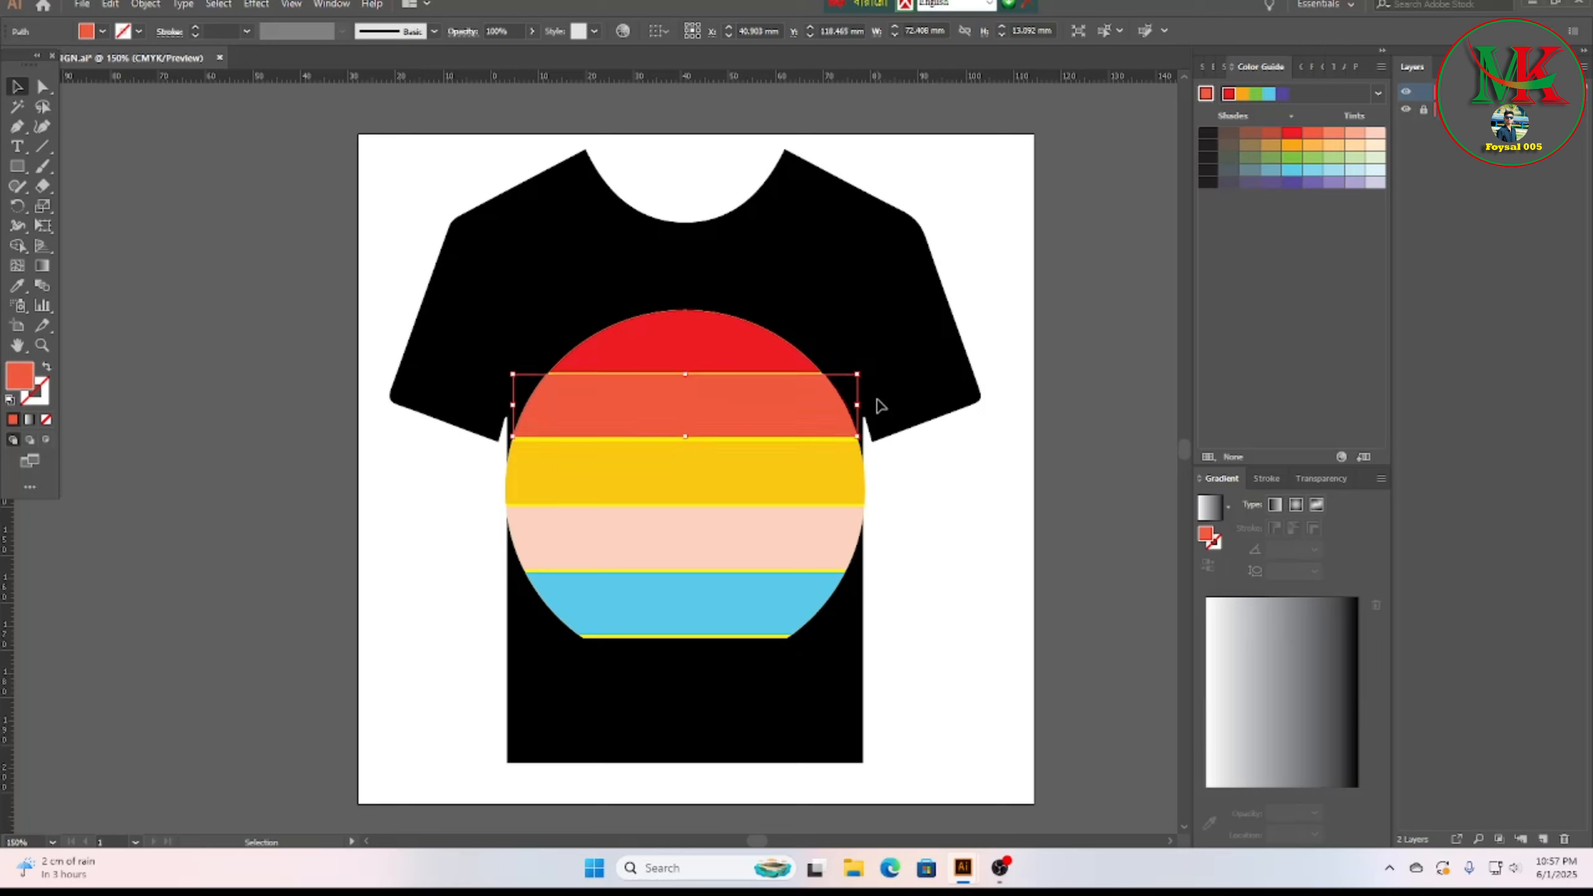
pyautogui.click(698, 479)
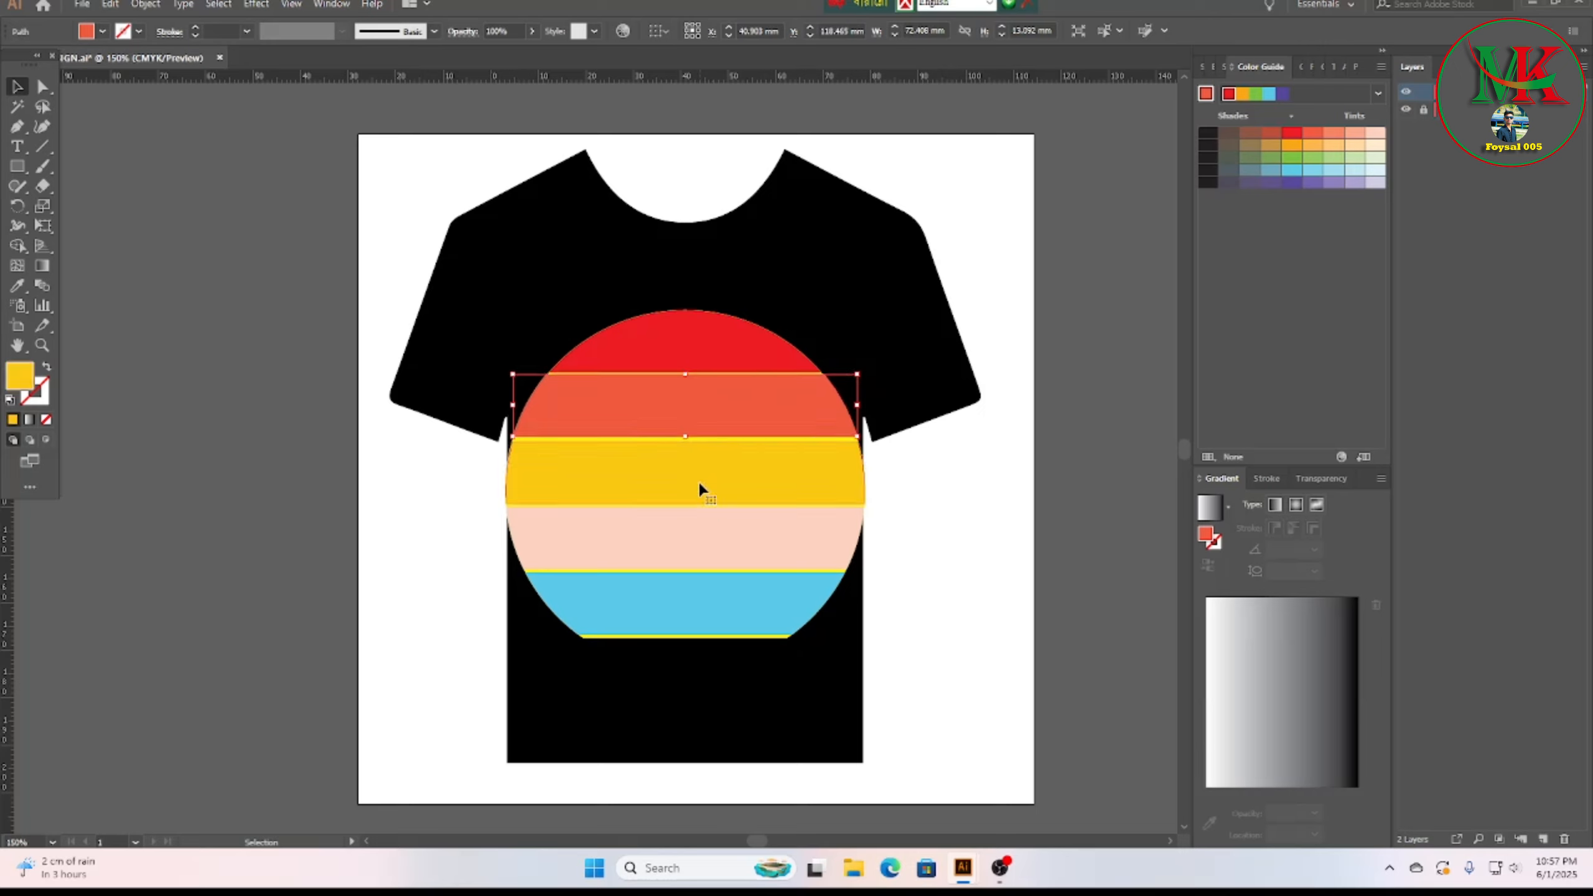
pyautogui.click(708, 536)
pyautogui.press('Up')
pyautogui.click(721, 604)
pyautogui.press('Up')
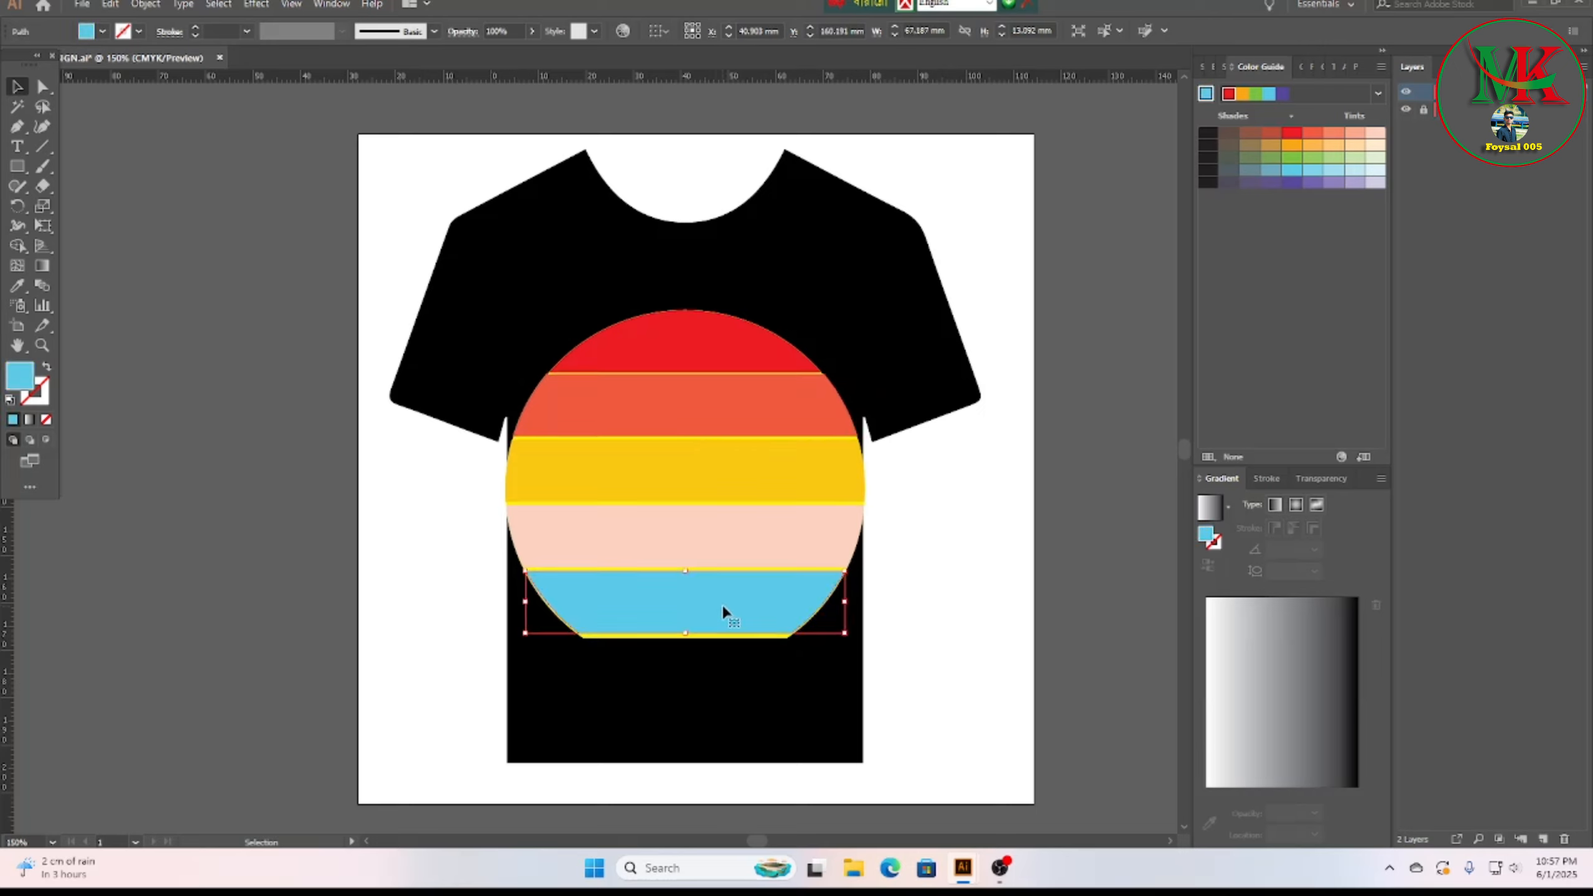
pyautogui.click(685, 415)
pyautogui.press('Up')
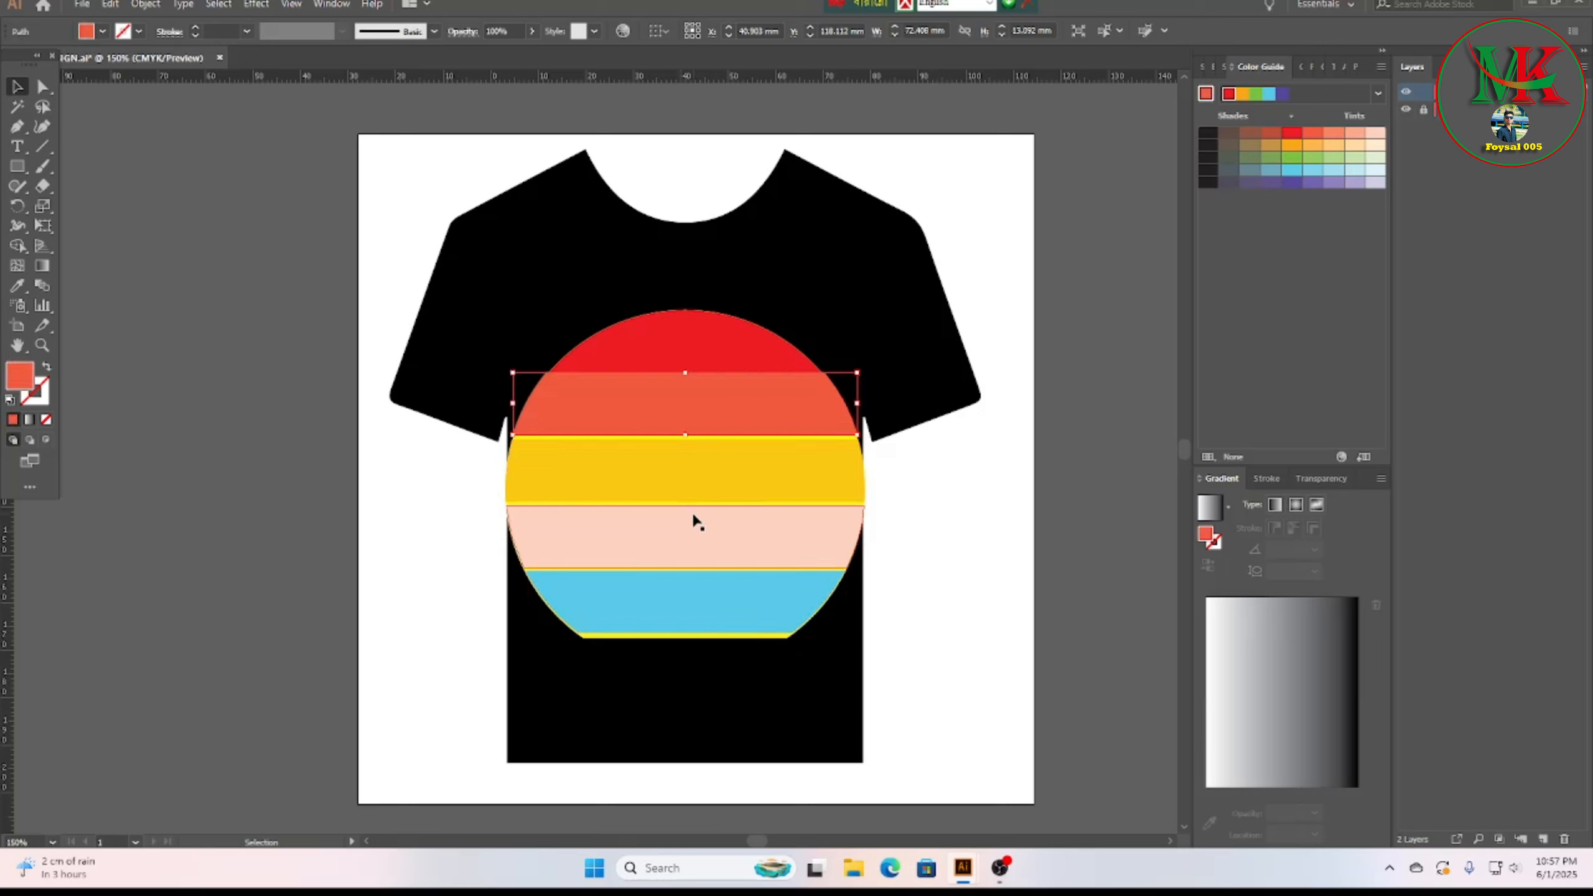
# Step: Nudge the golden yellow and pale pink bars up to close the yellow gaps above them
pyautogui.click(688, 464)
pyautogui.press('Up')
pyautogui.press('Up')
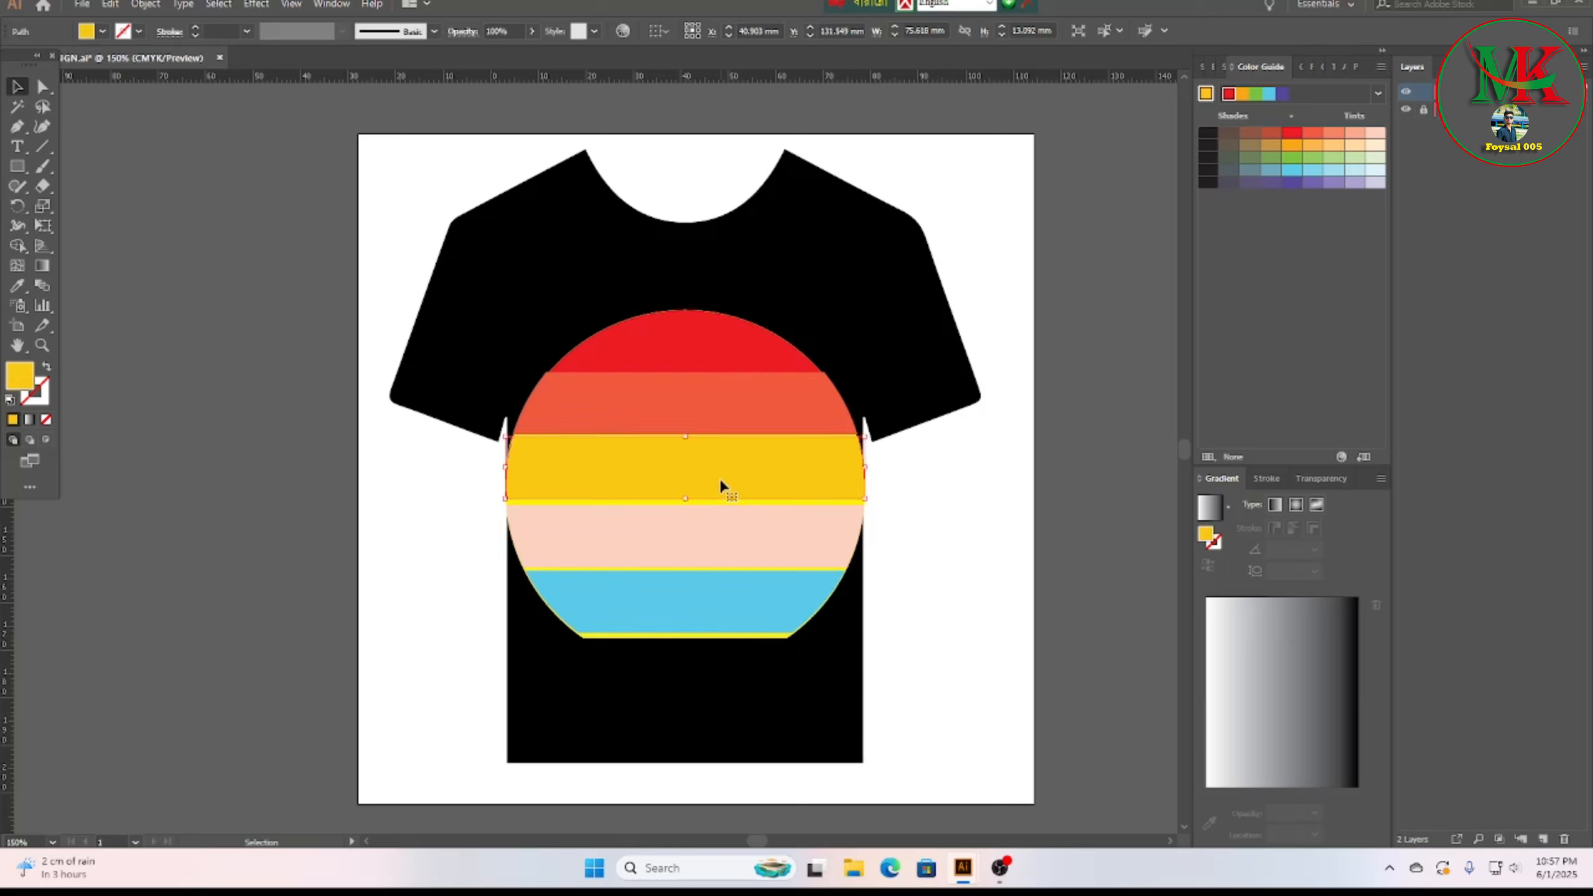
pyautogui.click(708, 526)
pyautogui.press('Up')
pyautogui.press('Up')
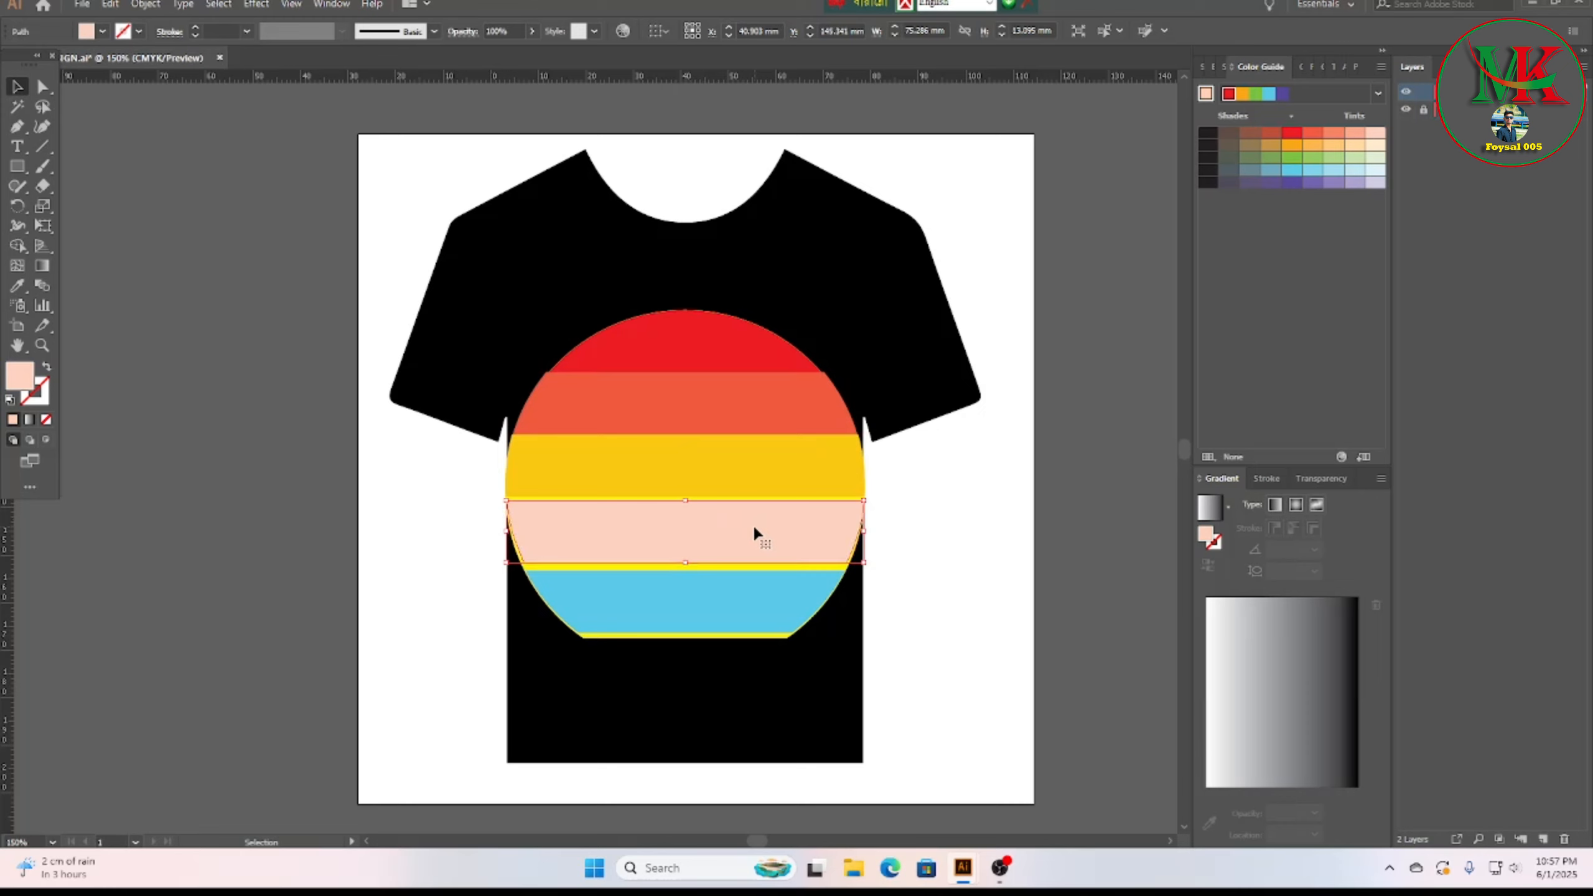
pyautogui.press('Up')
# Step: Nudge the light blue bar up until it meets the pale pink bar, and deselect it
pyautogui.click(711, 589)
pyautogui.press('Up')
pyautogui.press('Up')
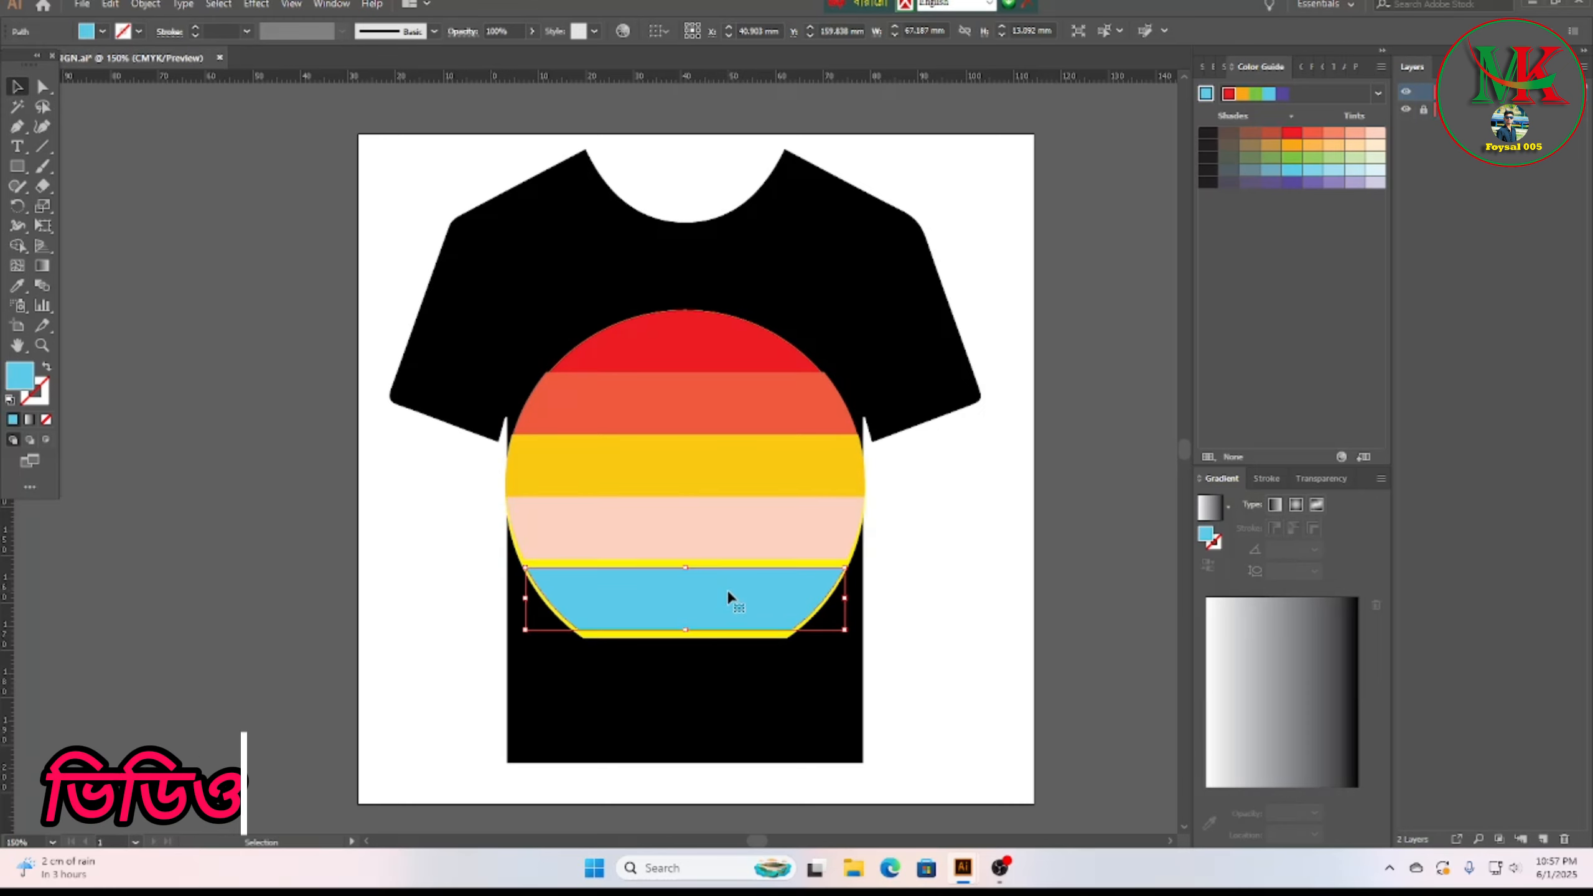
pyautogui.press('Up')
pyautogui.press('Up')
pyautogui.press('Up')
pyautogui.press('Up')
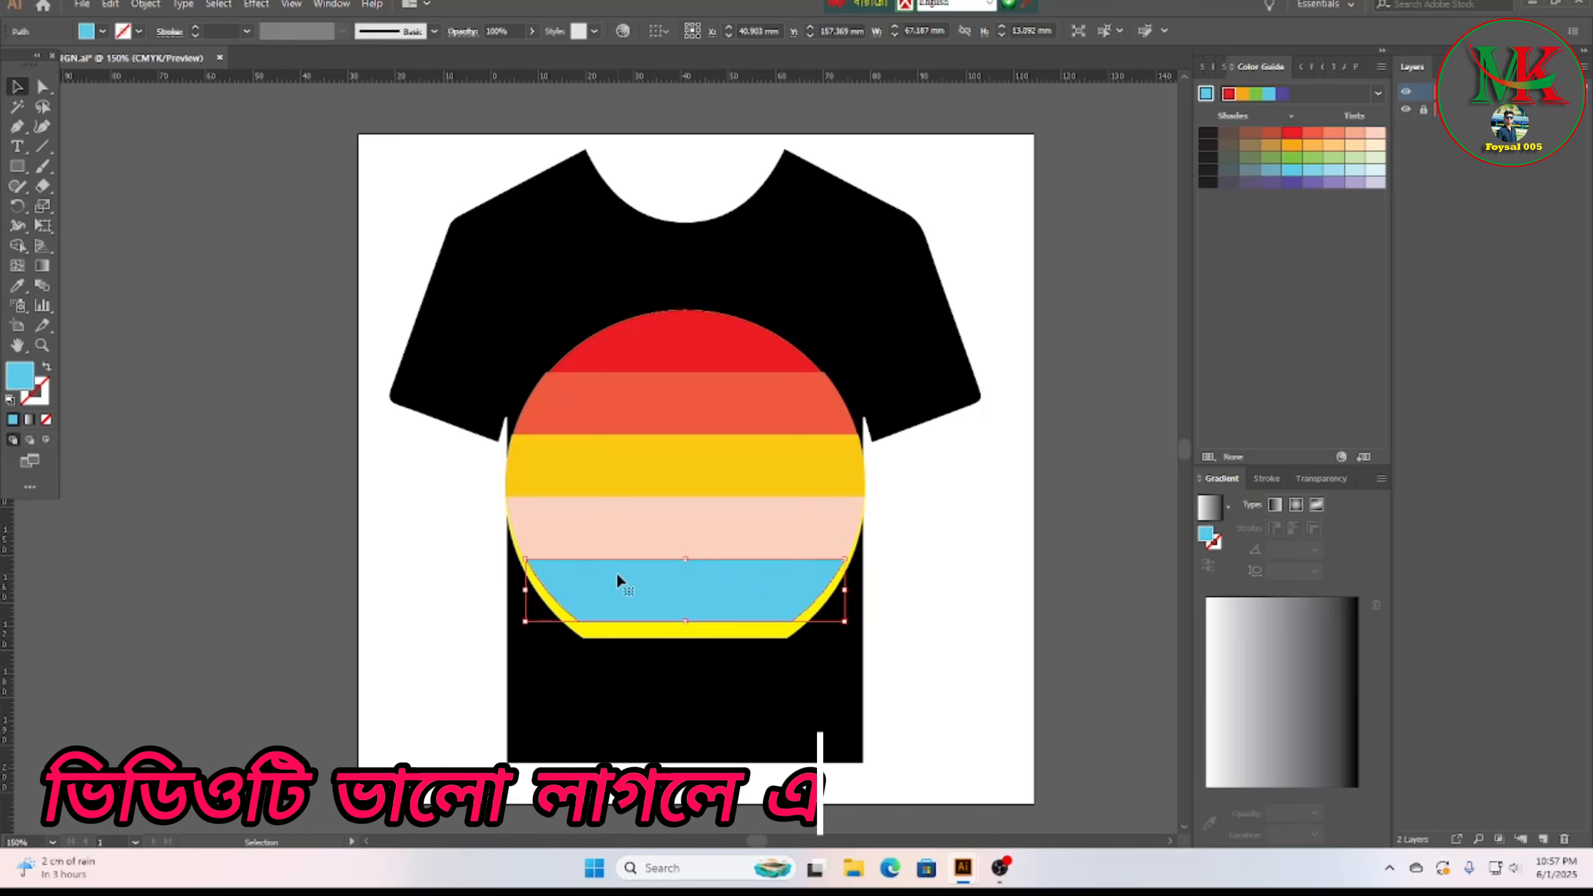
pyautogui.click(409, 462)
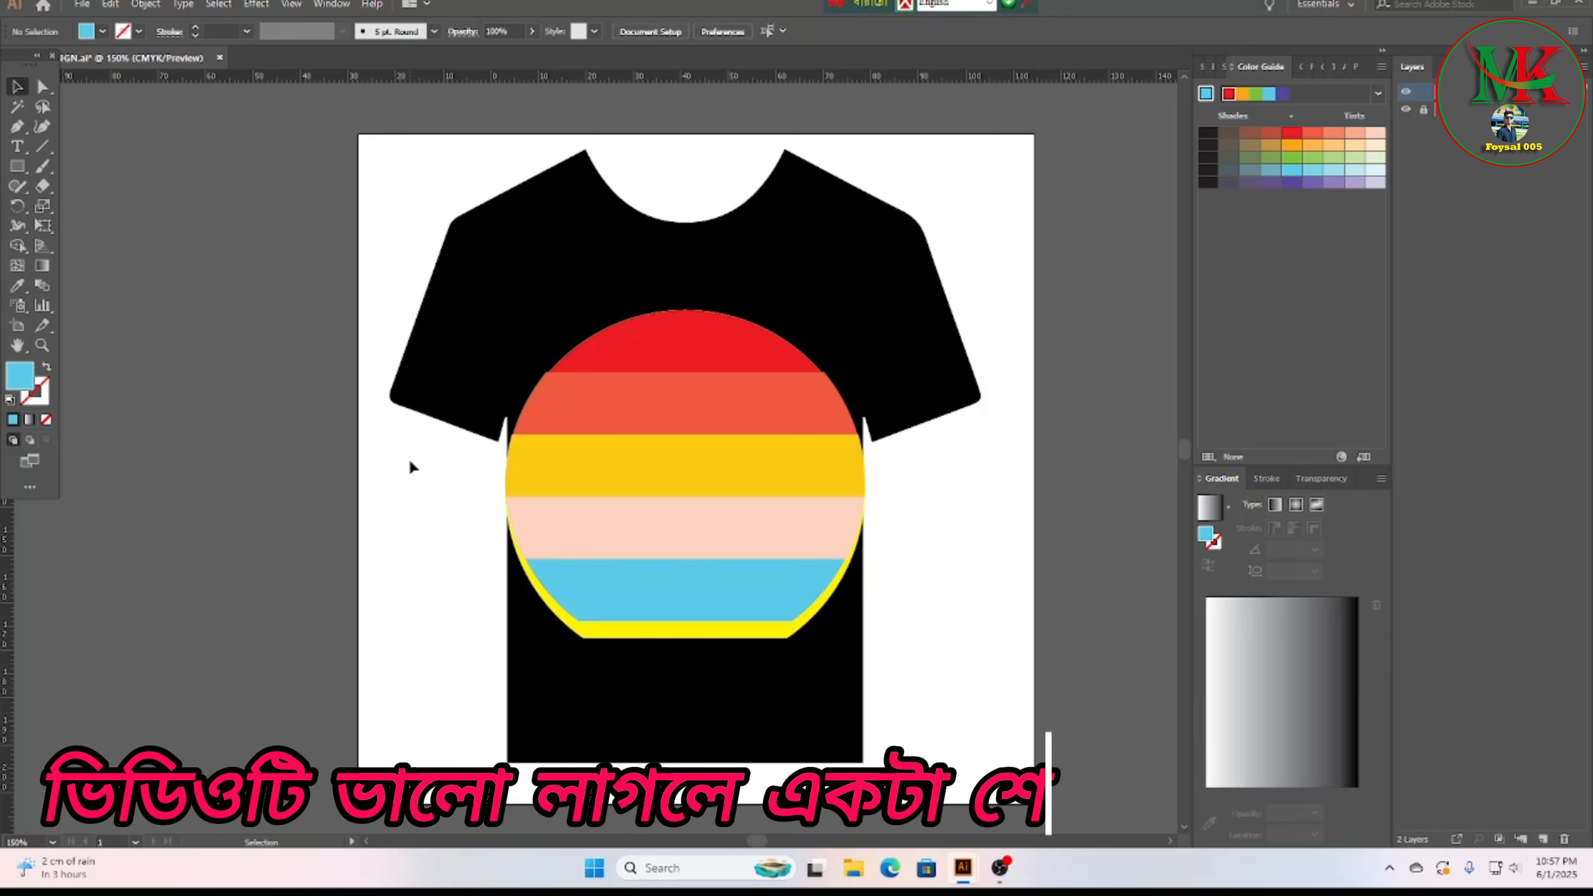
# Step: Widen the pale pink and light blue bars on both sides so they extend past the edges of the backing circle
pyautogui.click(537, 529)
pyautogui.moveTo(506, 528); pyautogui.dragTo(490, 528)
pyautogui.moveTo(864, 528); pyautogui.dragTo(879, 528)
pyautogui.click(613, 580)
pyautogui.moveTo(527, 590); pyautogui.dragTo(501, 589)
pyautogui.moveTo(845, 590); pyautogui.dragTo(874, 590)
pyautogui.click(954, 524)
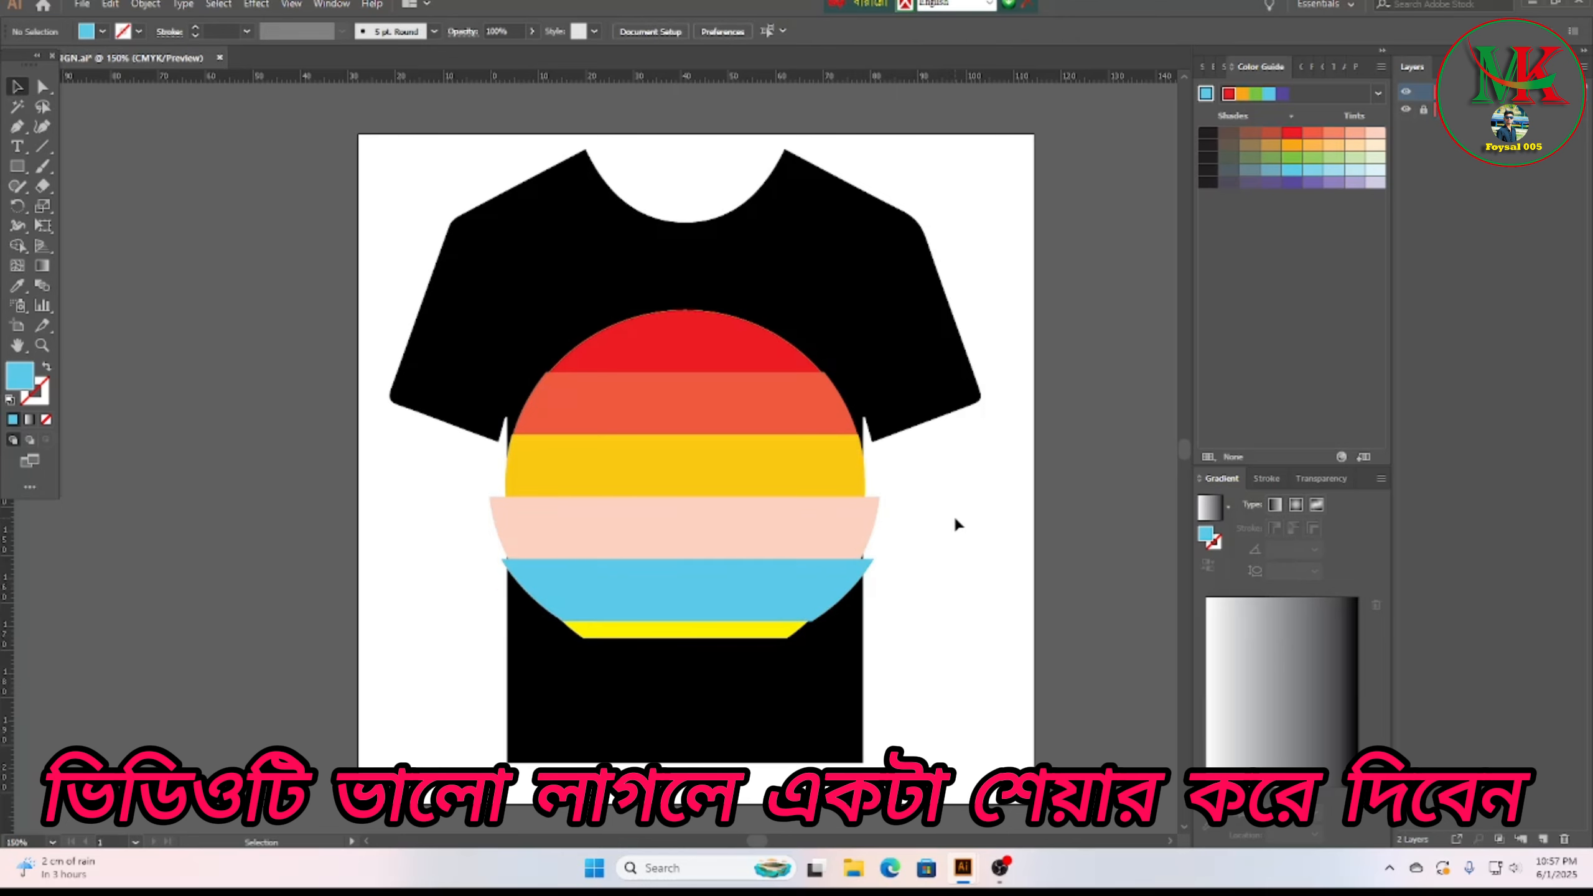
# Step: Try light blue tints on the yellow backing circle, fill it with a muted grayish blue from the Color Guide, and deselect it
pyautogui.click(670, 629)
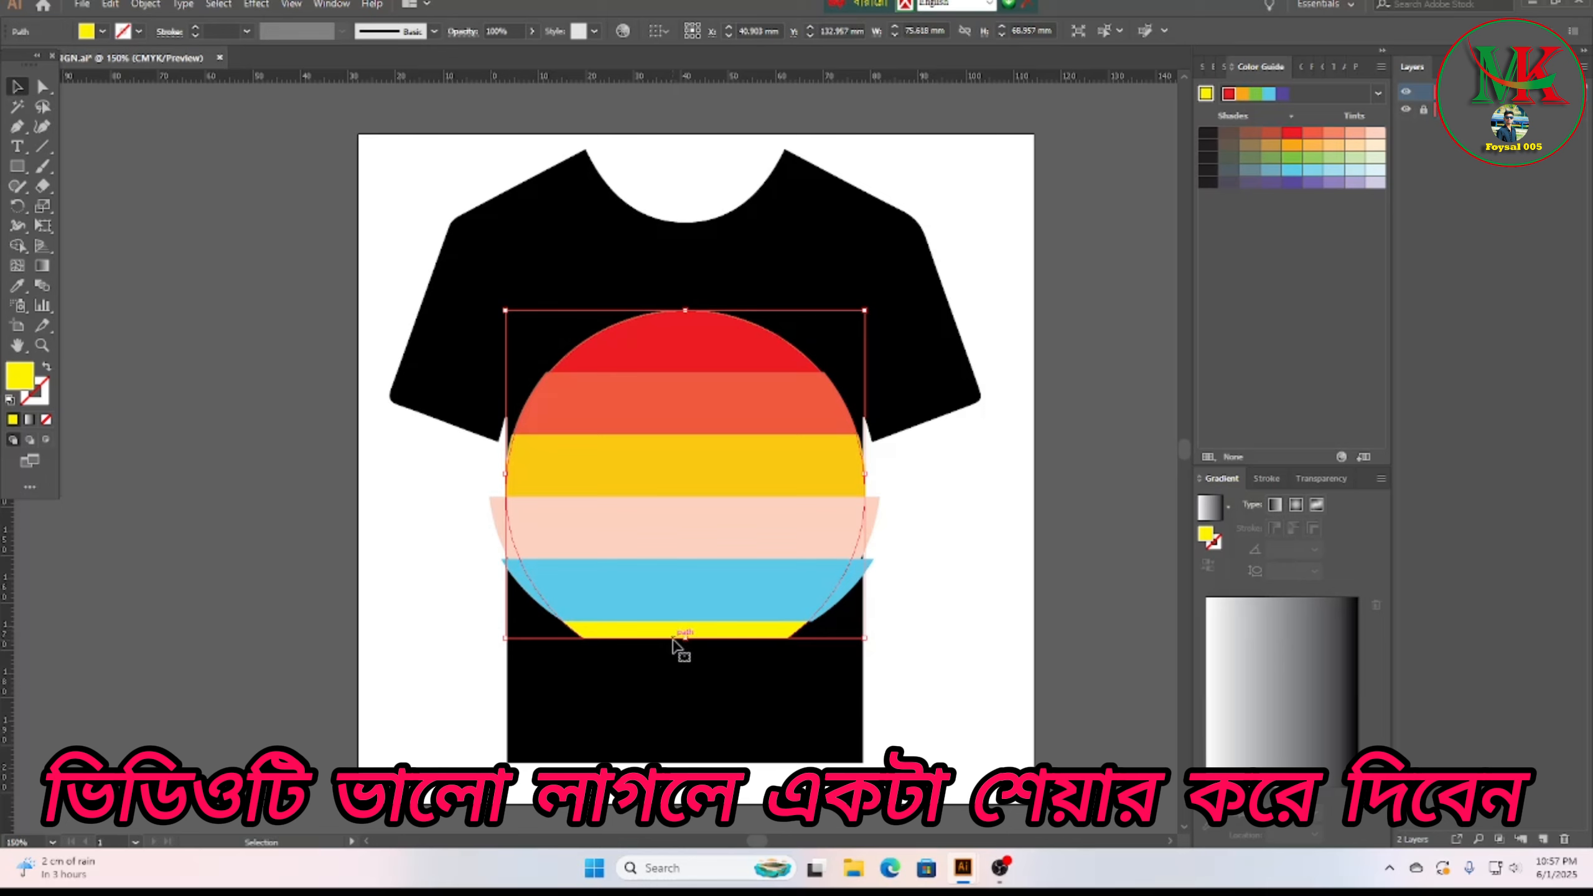
pyautogui.click(1313, 170)
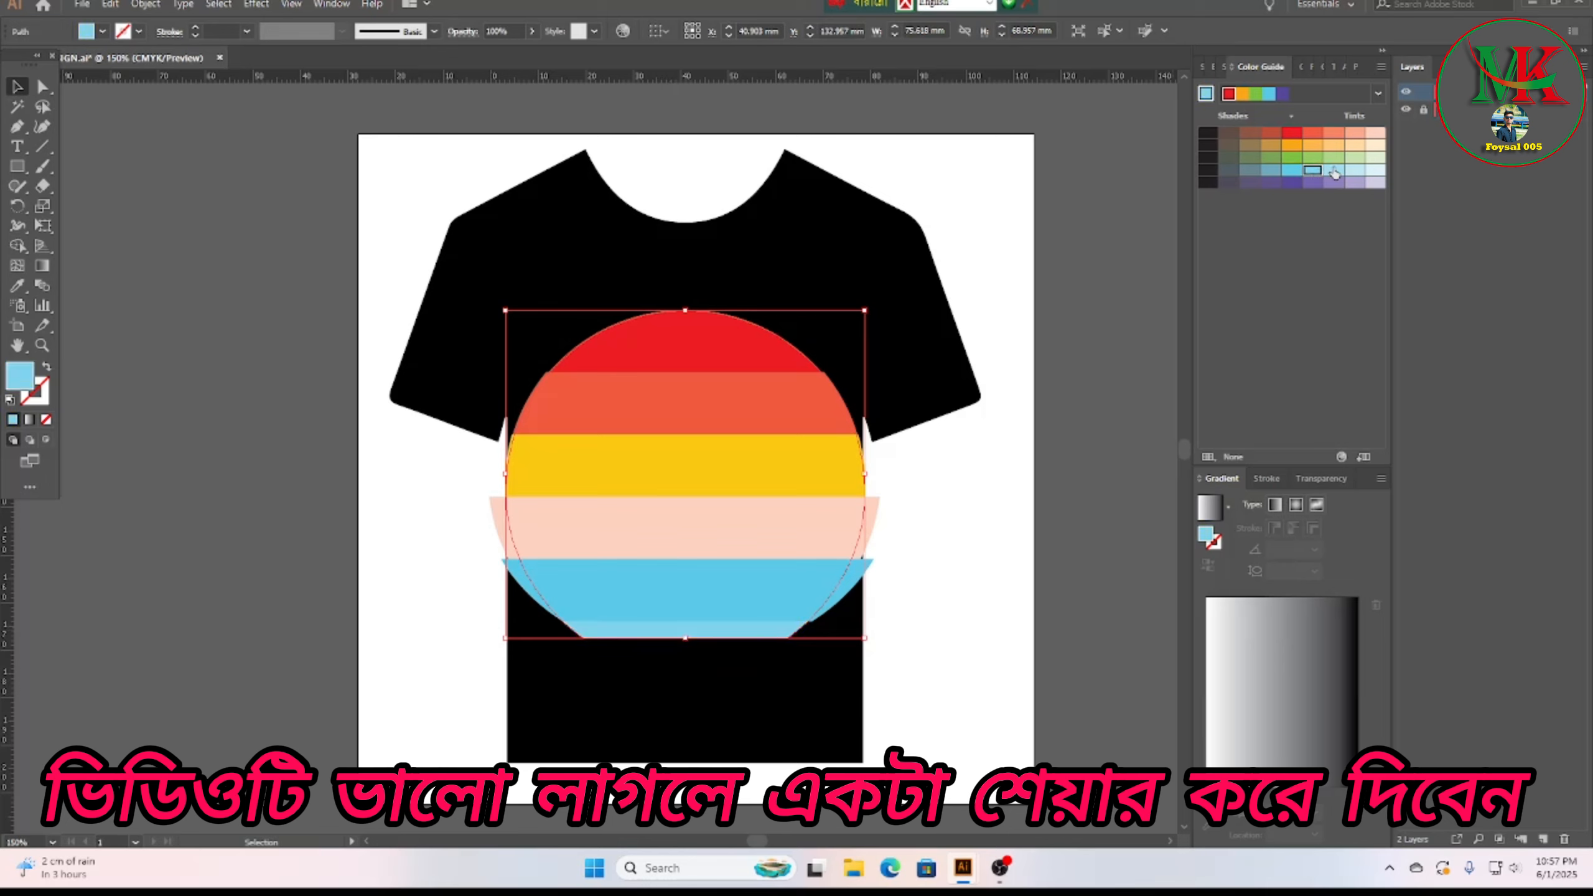
pyautogui.click(1333, 172)
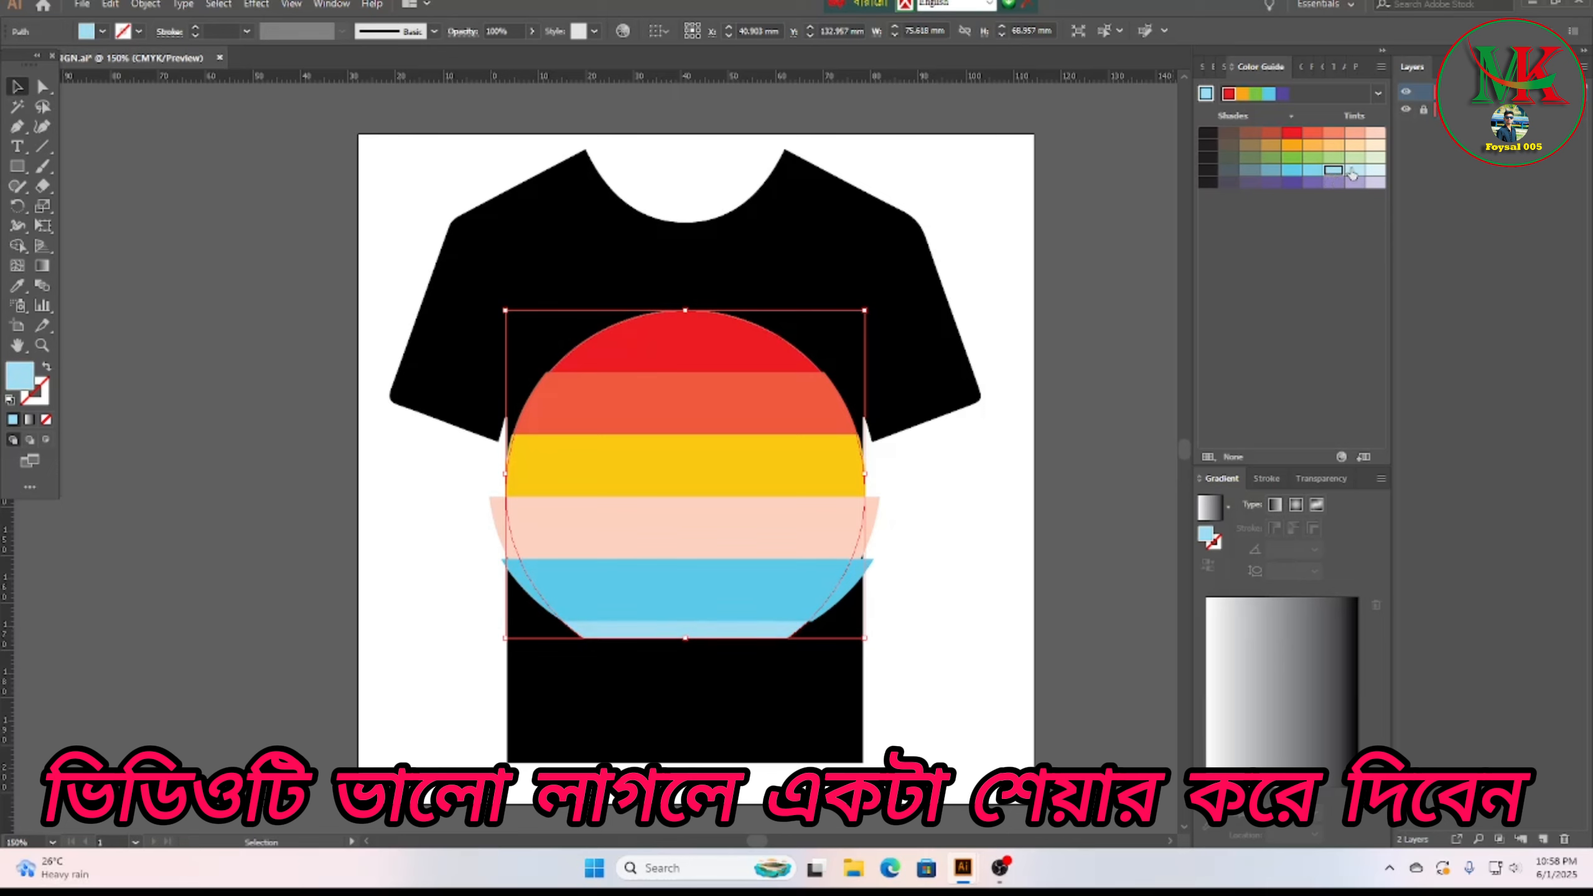
pyautogui.click(1270, 170)
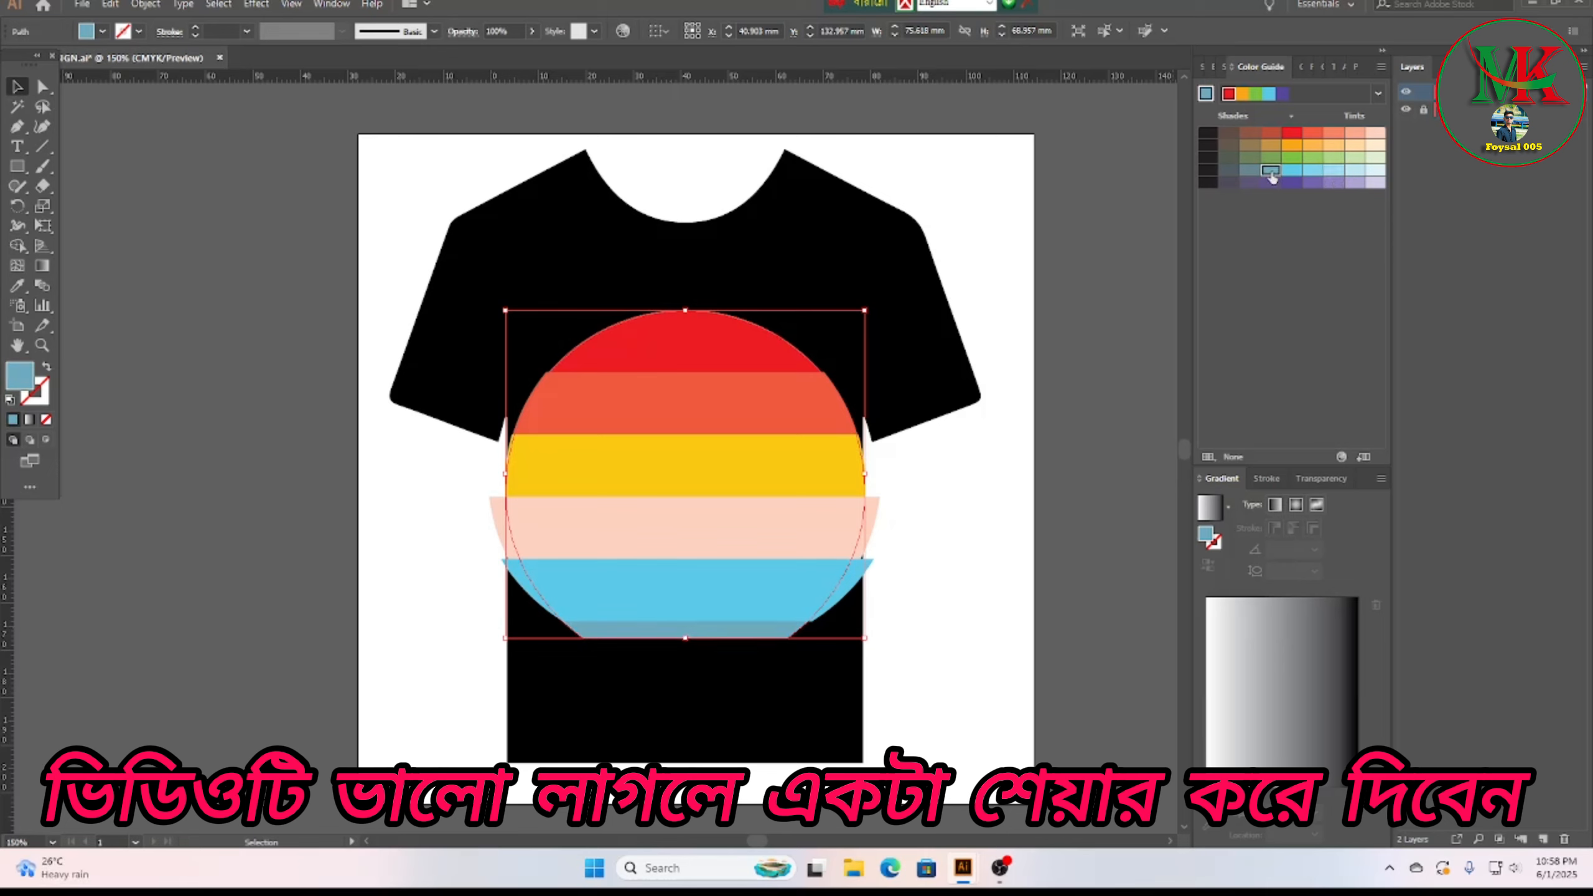
pyautogui.click(928, 649)
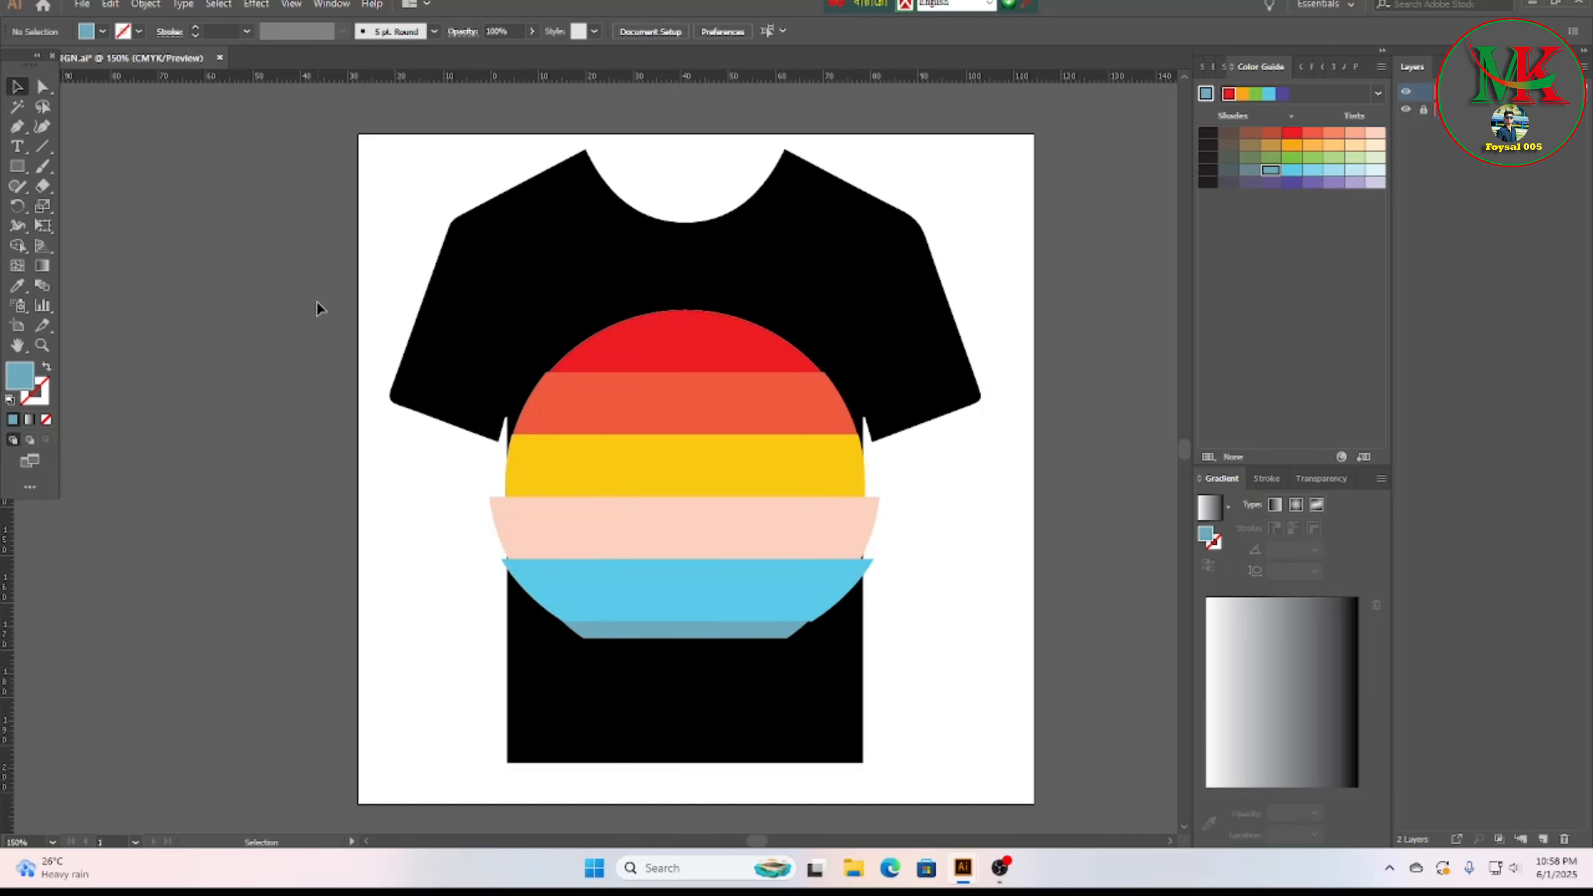
# Step: Stretch the orange-red bar past both edges of the circle to about 90.8 mm wide
pyautogui.moveTo(358, 302); pyautogui.dragTo(775, 527)
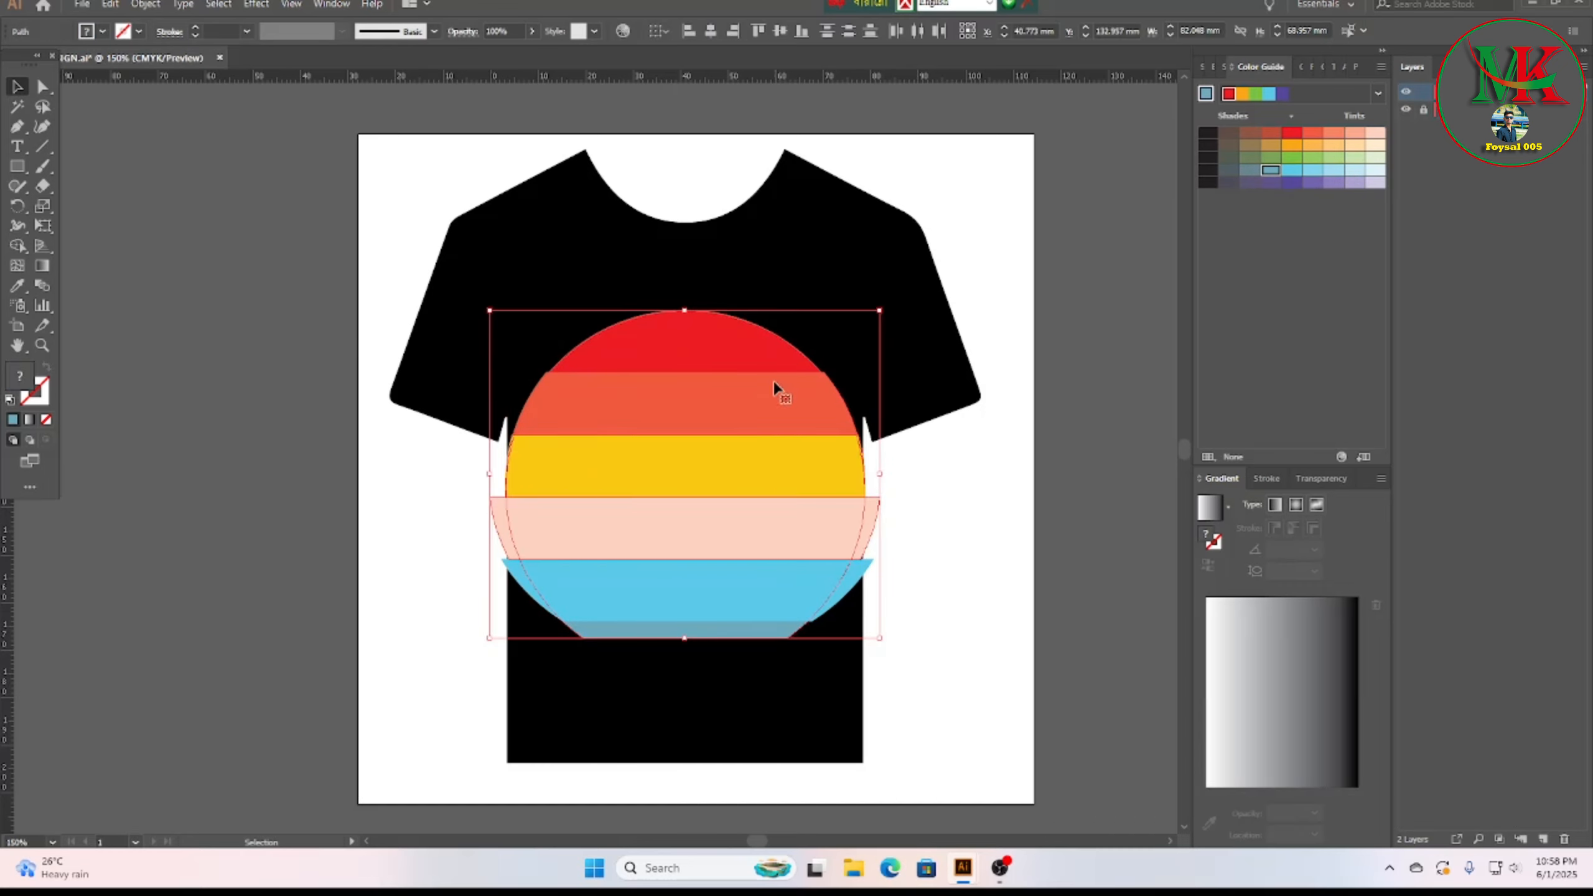
pyautogui.click(997, 439)
pyautogui.click(755, 399)
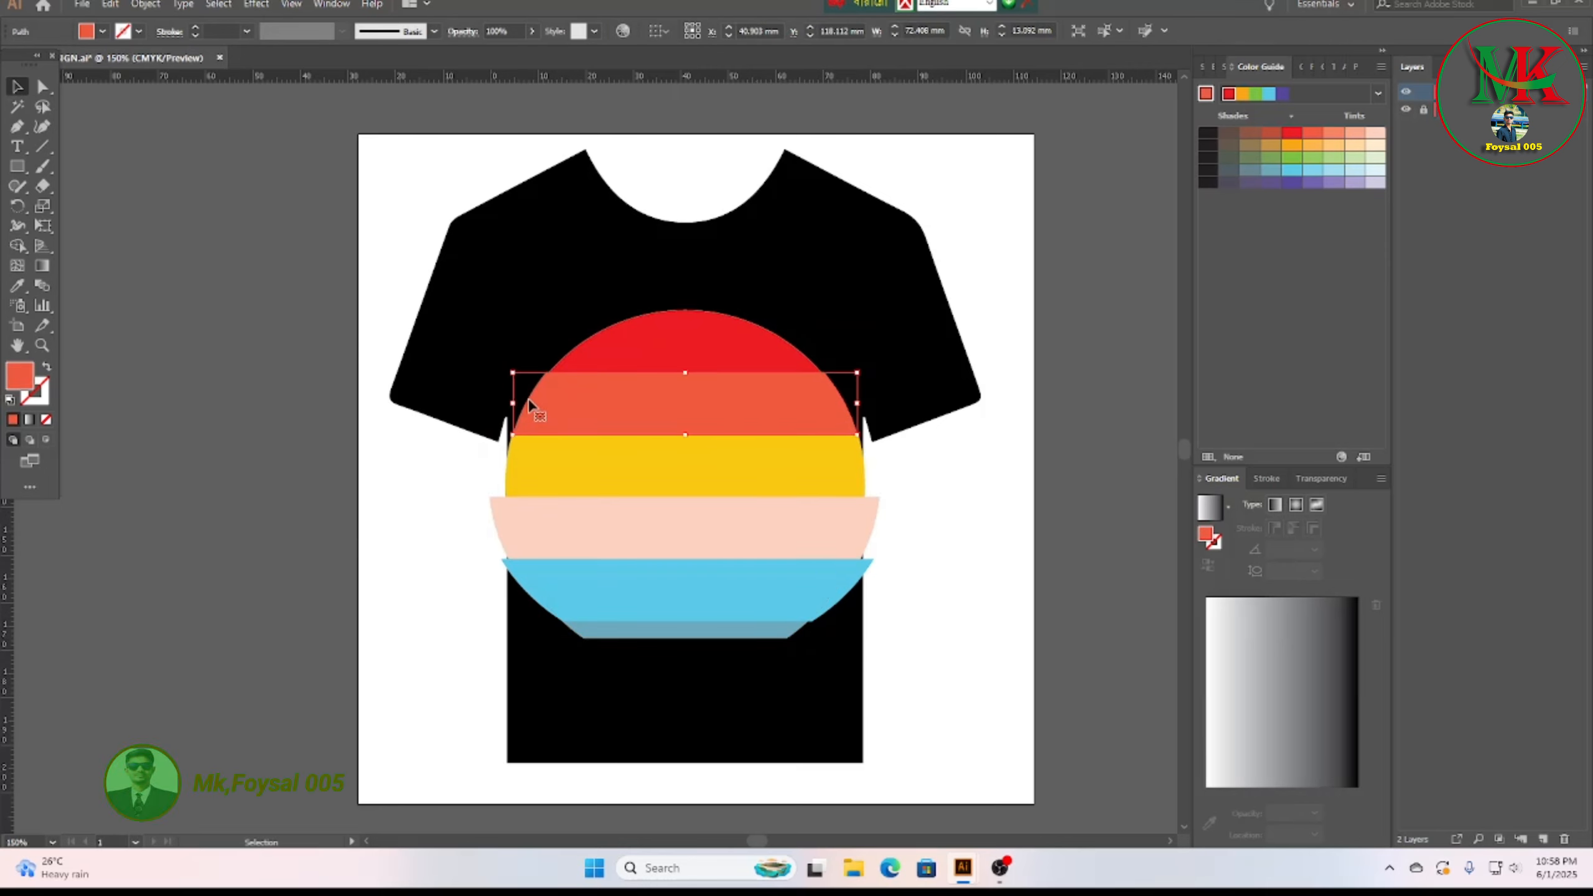
pyautogui.moveTo(512, 404); pyautogui.dragTo(466, 404)
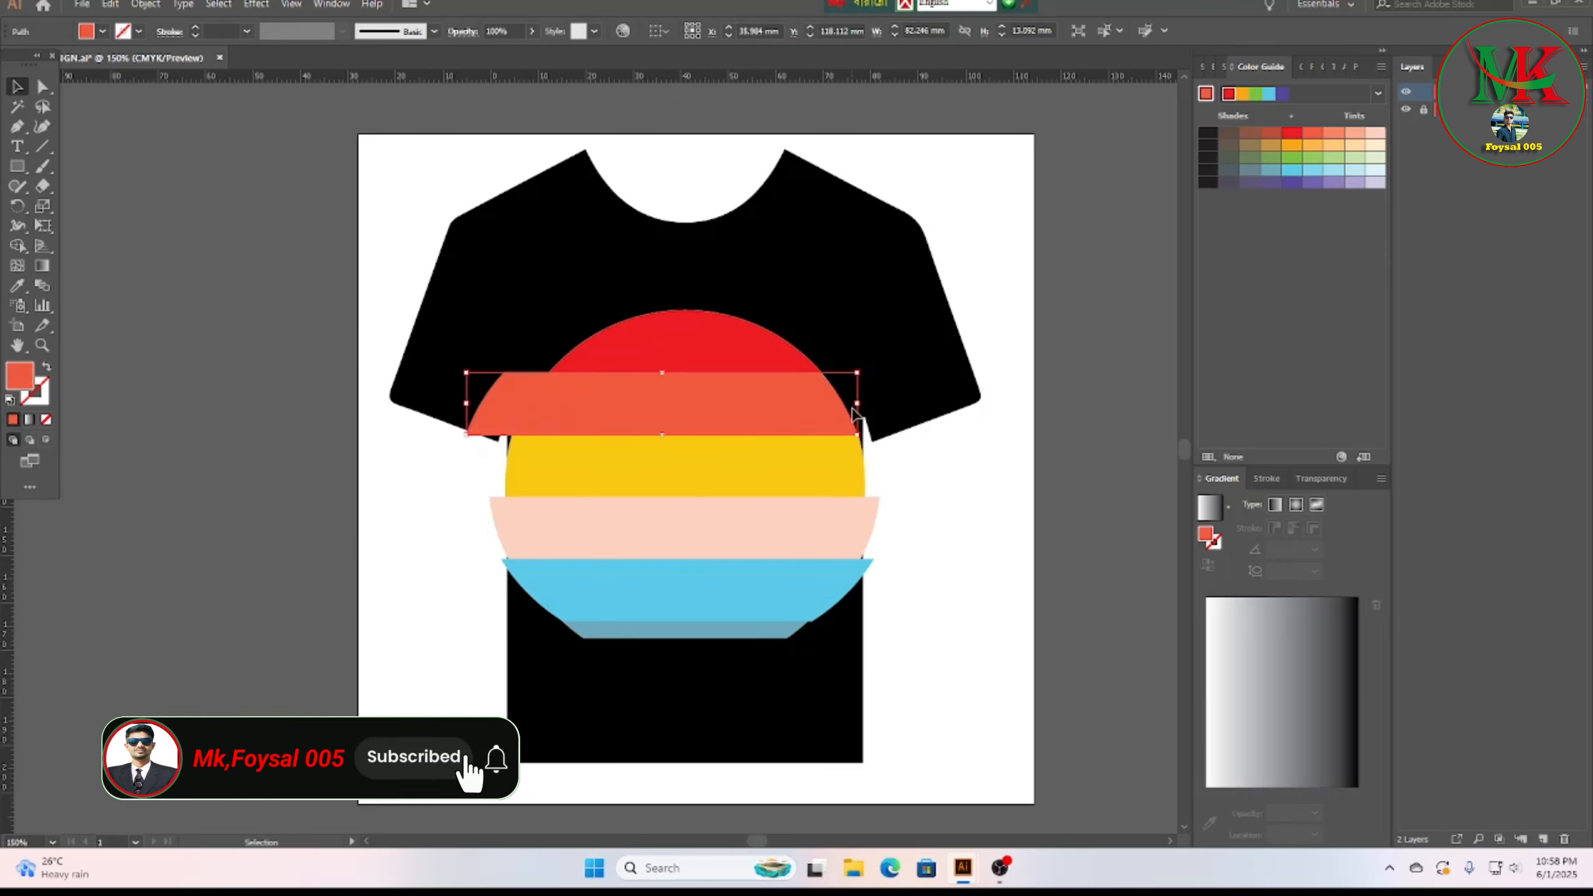
pyautogui.moveTo(857, 408); pyautogui.dragTo(897, 408)
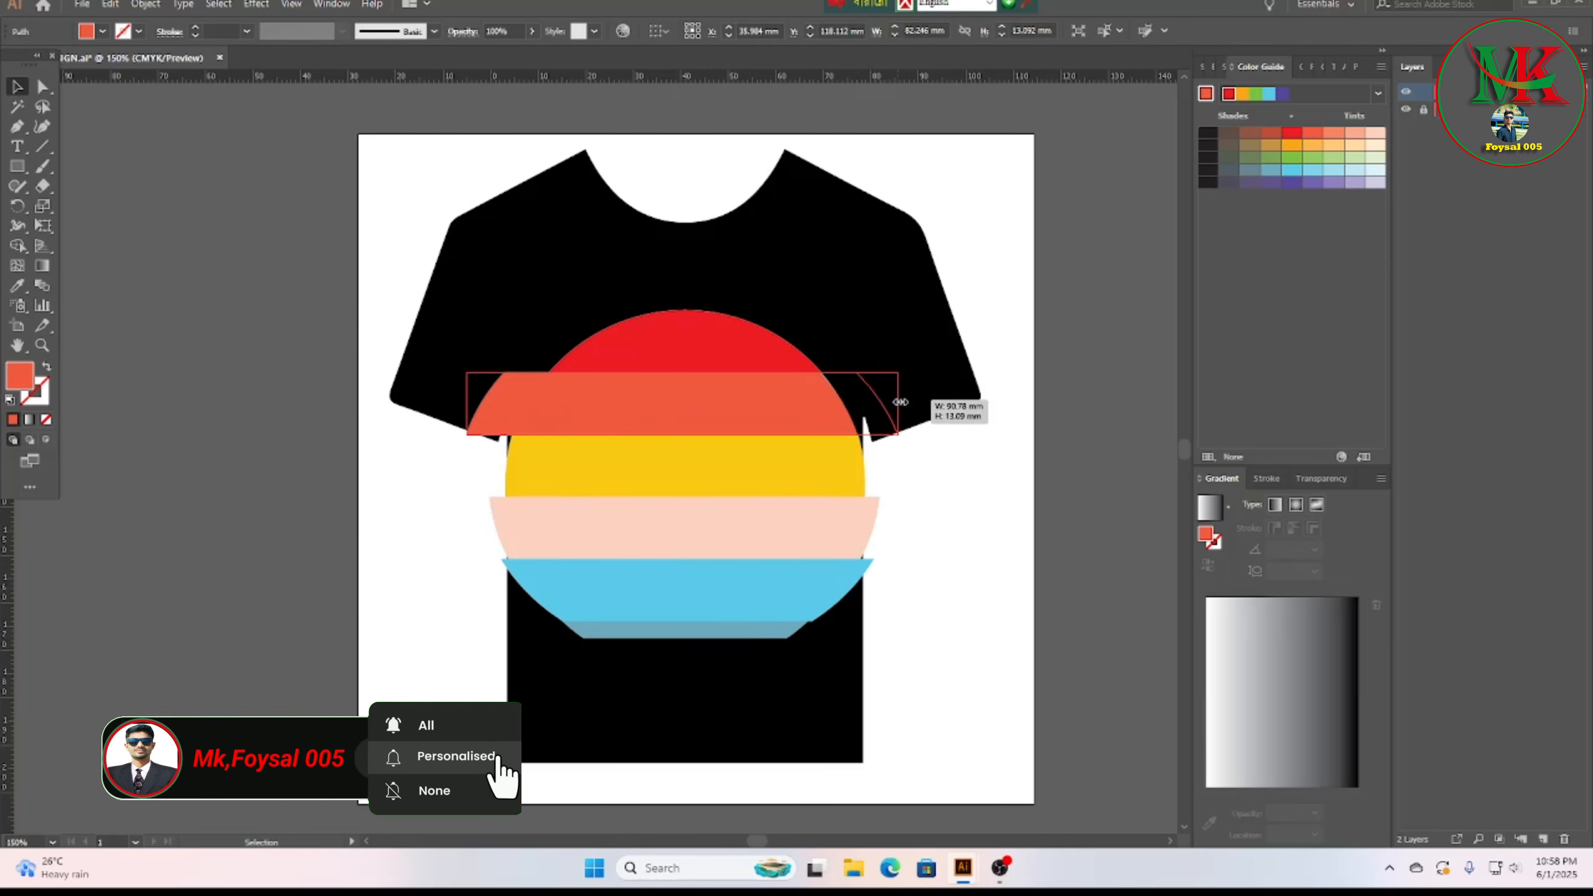
# Step: Stretch the golden yellow bar on both sides to about 90.8 mm wide, matching the orange-red bar above
pyautogui.click(811, 464)
pyautogui.moveTo(866, 465); pyautogui.dragTo(898, 465)
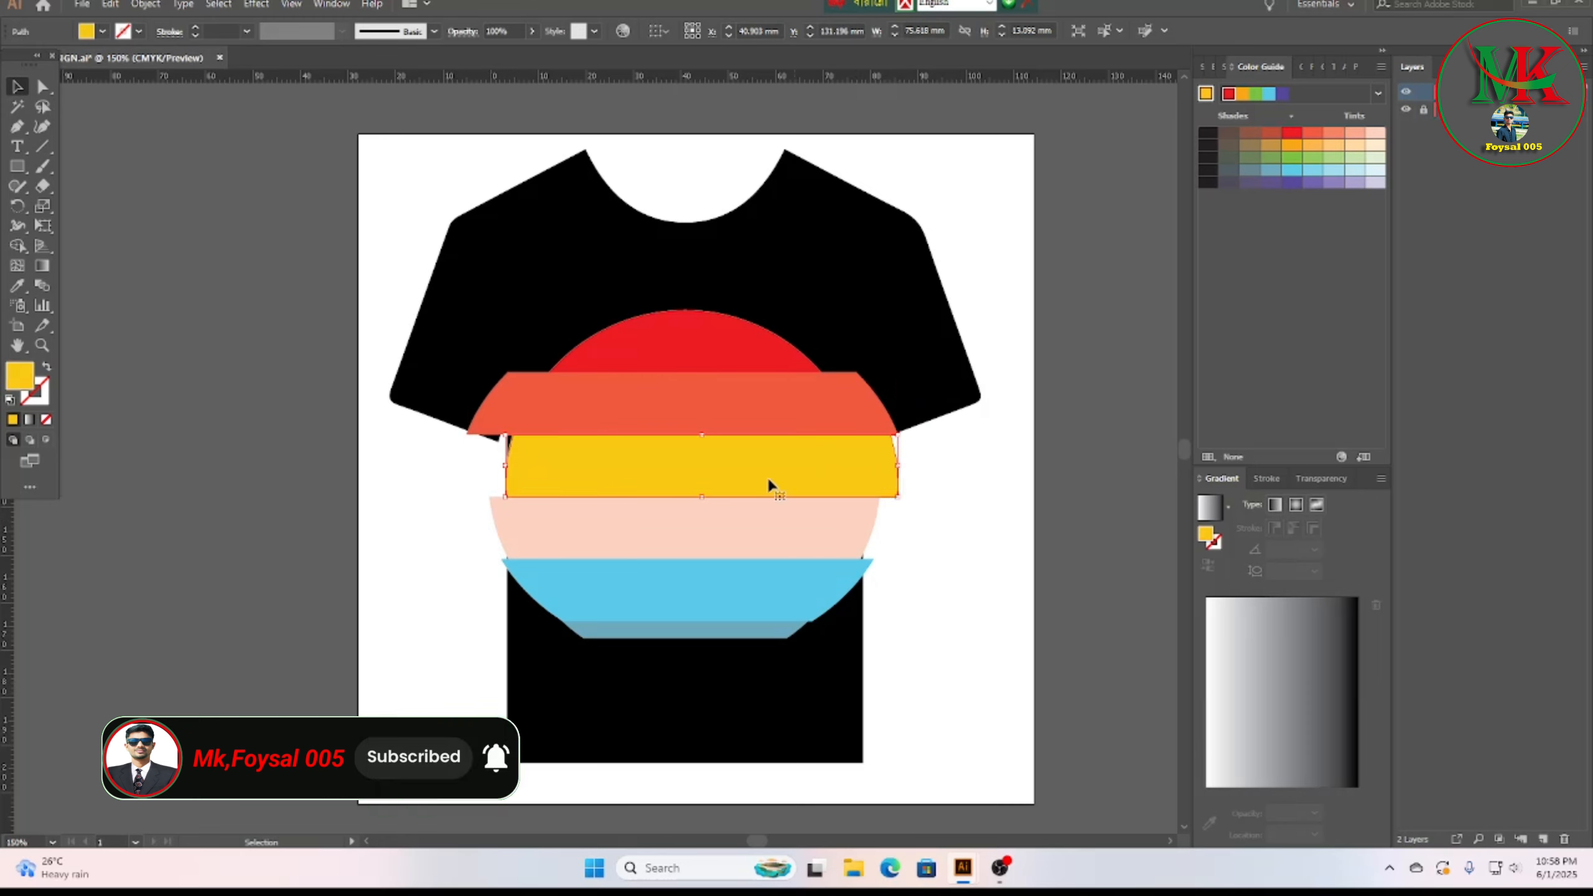
pyautogui.moveTo(504, 467); pyautogui.dragTo(467, 467)
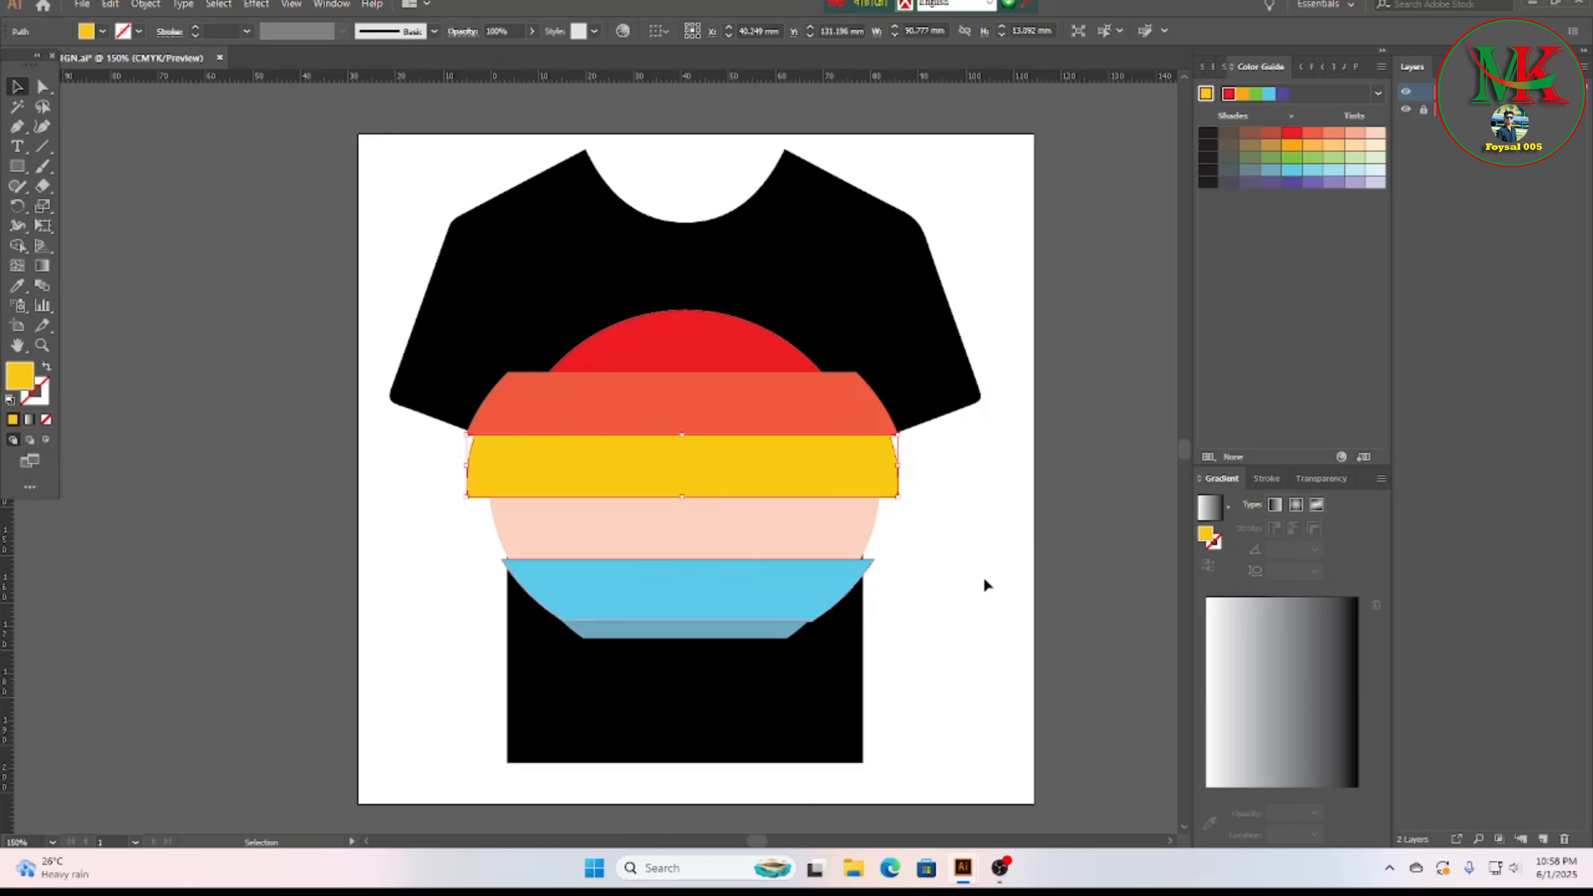
# Step: Widen the pale pink bar on both sides to roughly match the golden yellow bar, and deselect it
pyautogui.click(567, 513)
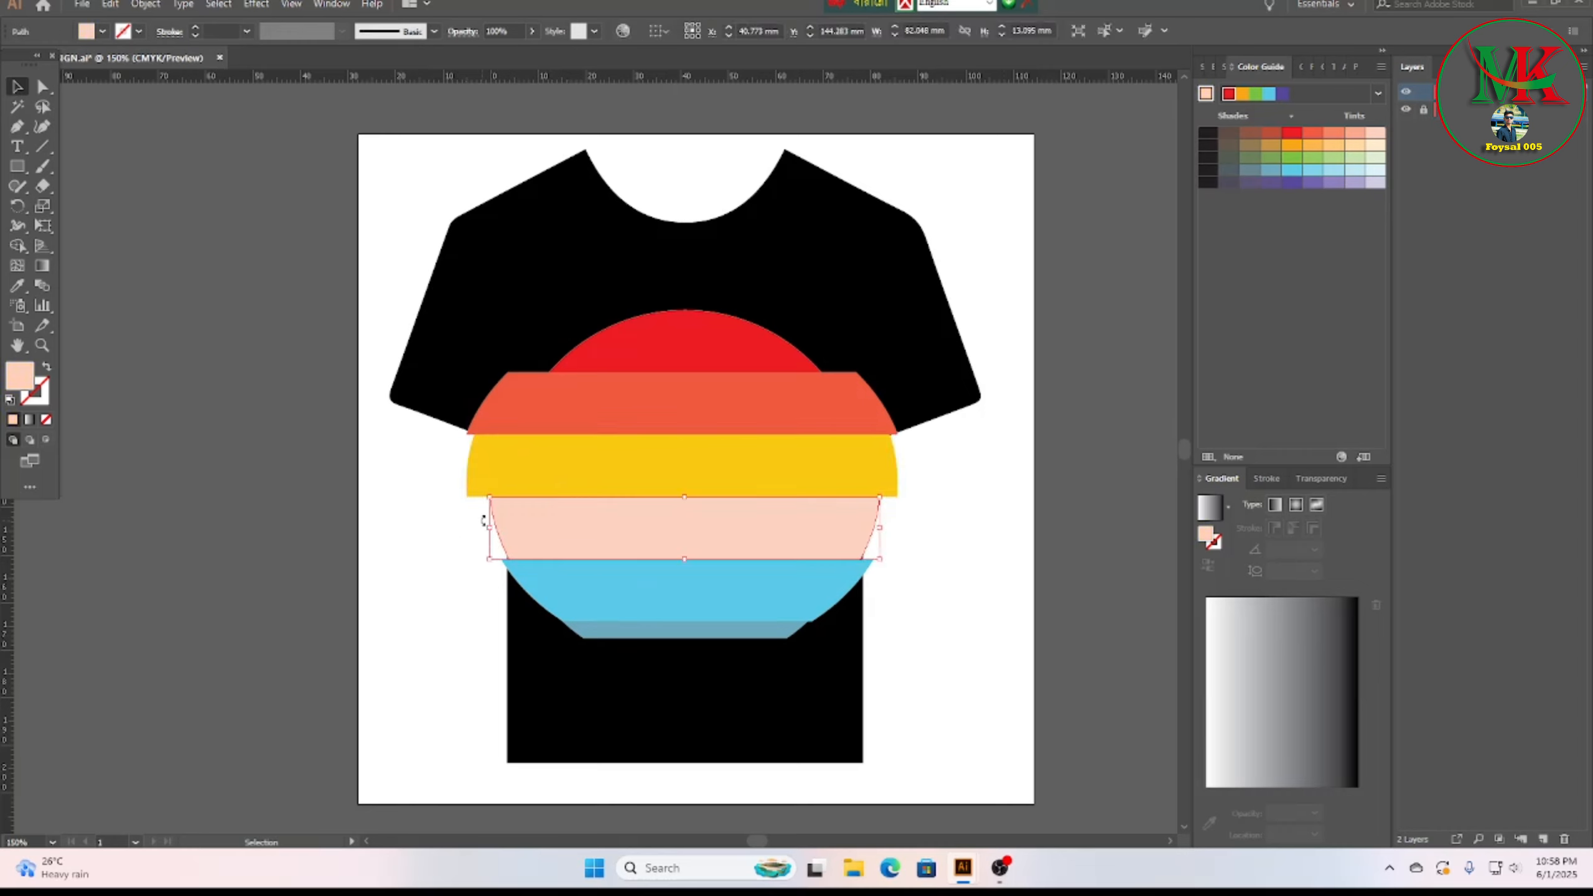
pyautogui.moveTo(491, 532); pyautogui.dragTo(465, 532)
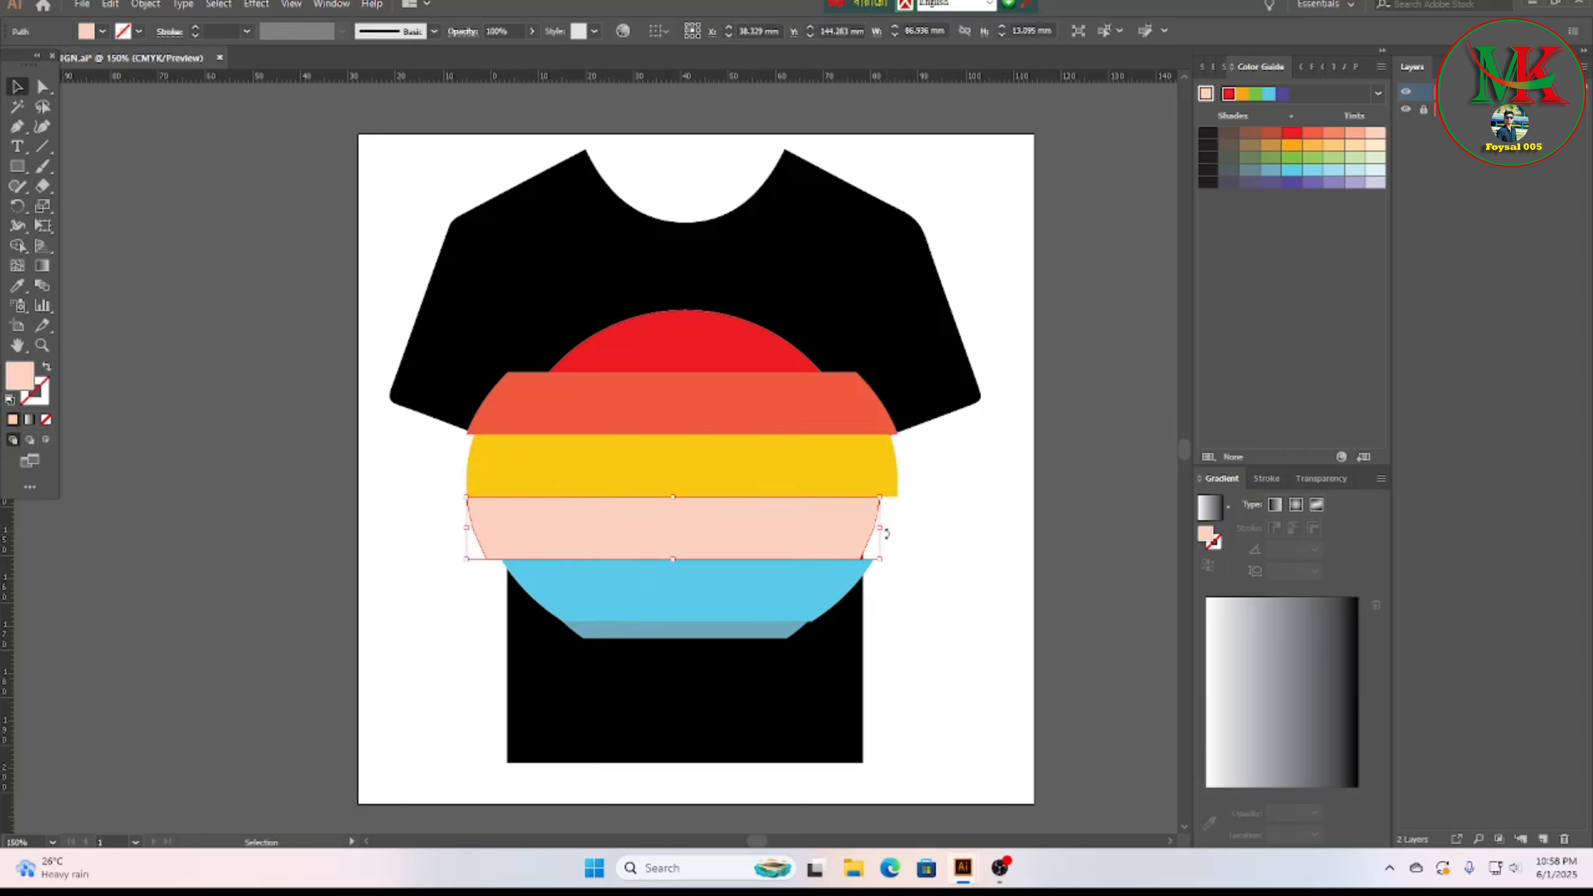
pyautogui.moveTo(880, 528); pyautogui.dragTo(893, 528)
pyautogui.click(936, 586)
# Step: Select the whole striped graphic, trim the bar ends outside the circle with the Shape Builder tool on both sides, and deselect
pyautogui.moveTo(383, 289); pyautogui.dragTo(1012, 672)
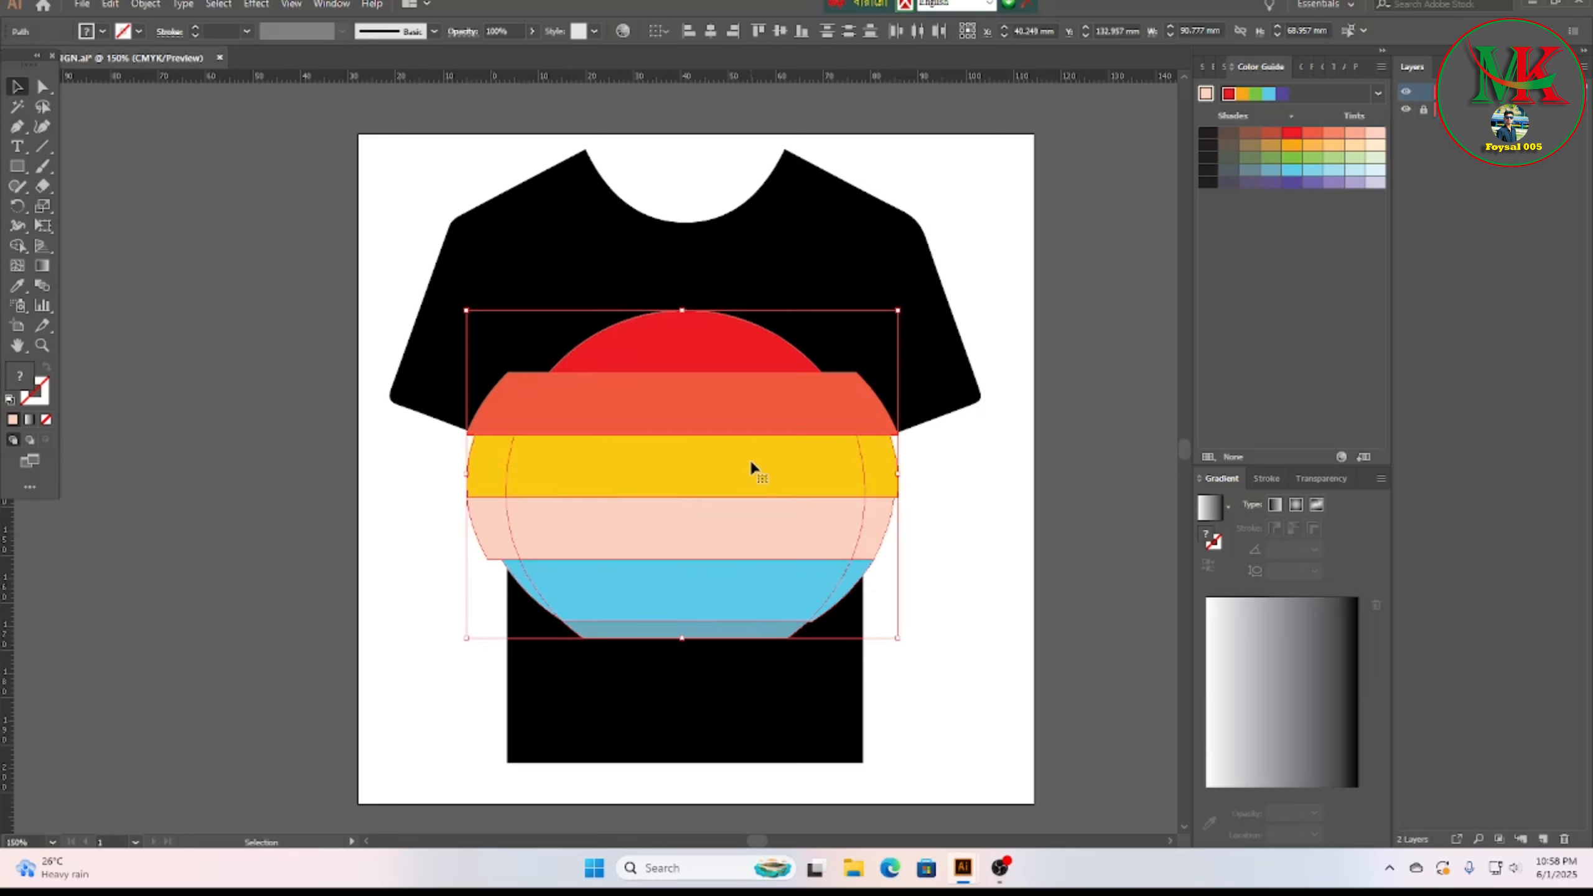
pyautogui.click(17, 245)
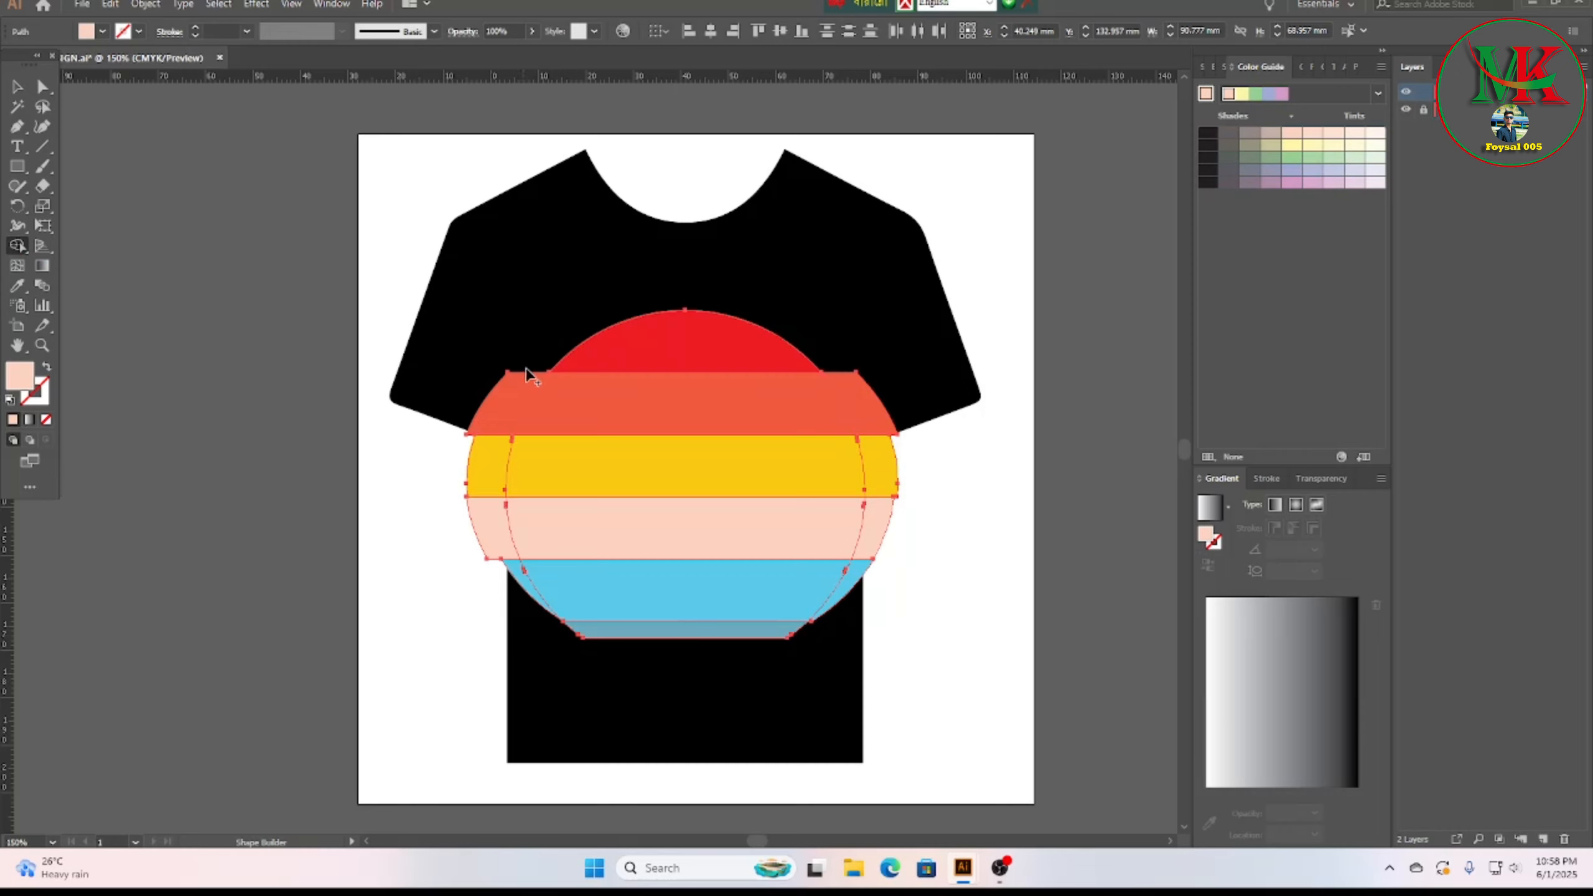
pyautogui.moveTo(526, 376)
pyautogui.mouseDown()
pyautogui.moveTo(494, 477)
pyautogui.moveTo(527, 586)
pyautogui.mouseUp()
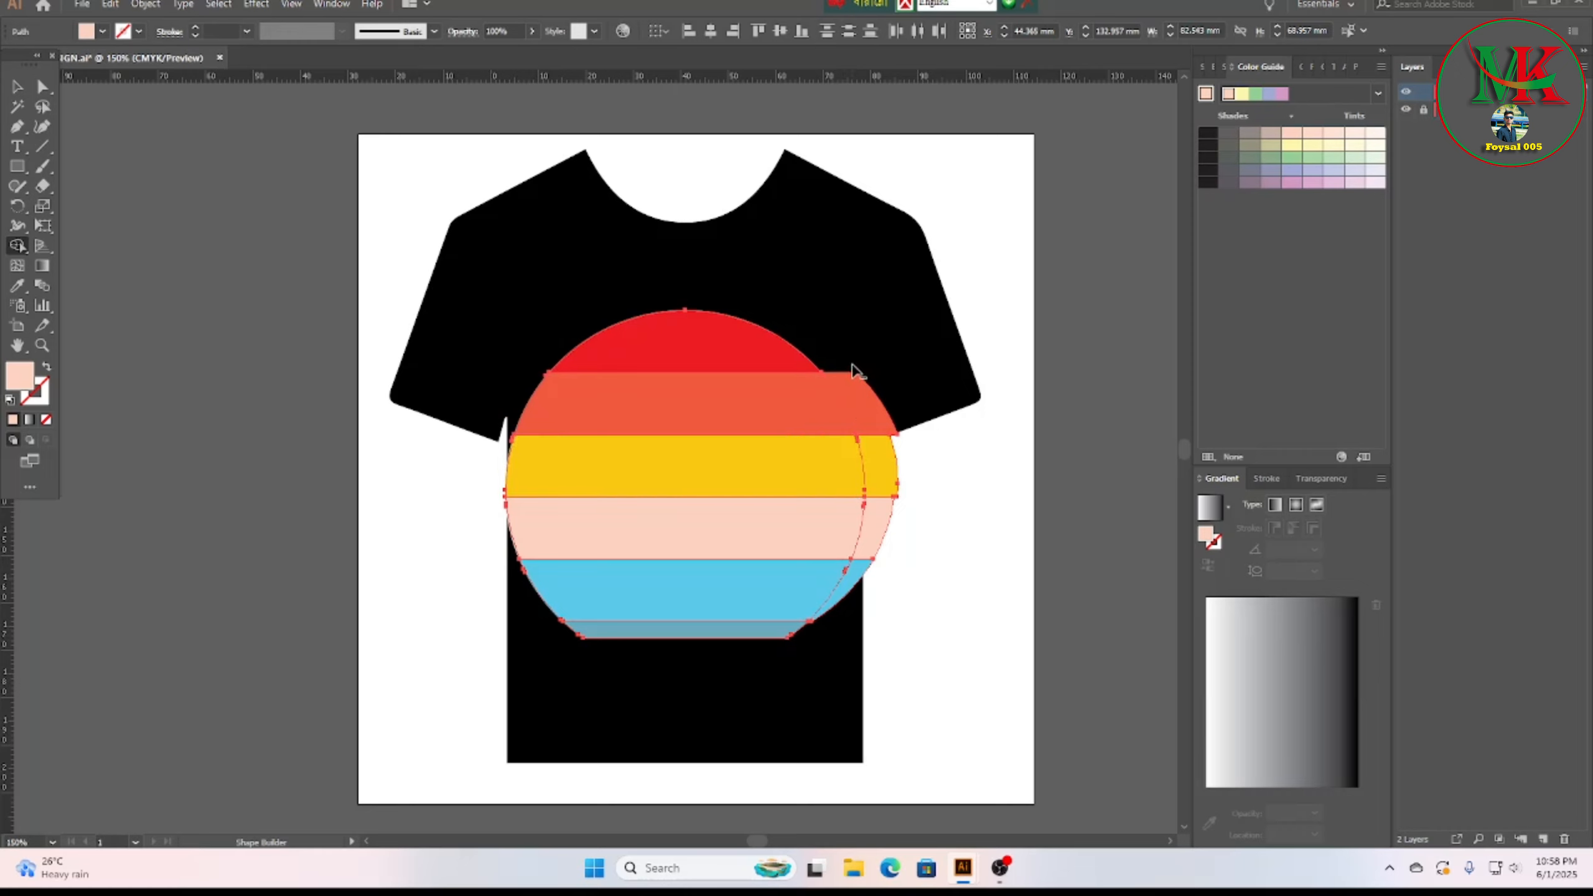
pyautogui.moveTo(844, 373)
pyautogui.mouseDown()
pyautogui.moveTo(868, 408)
pyautogui.moveTo(887, 514)
pyautogui.moveTo(862, 604)
pyautogui.mouseUp()
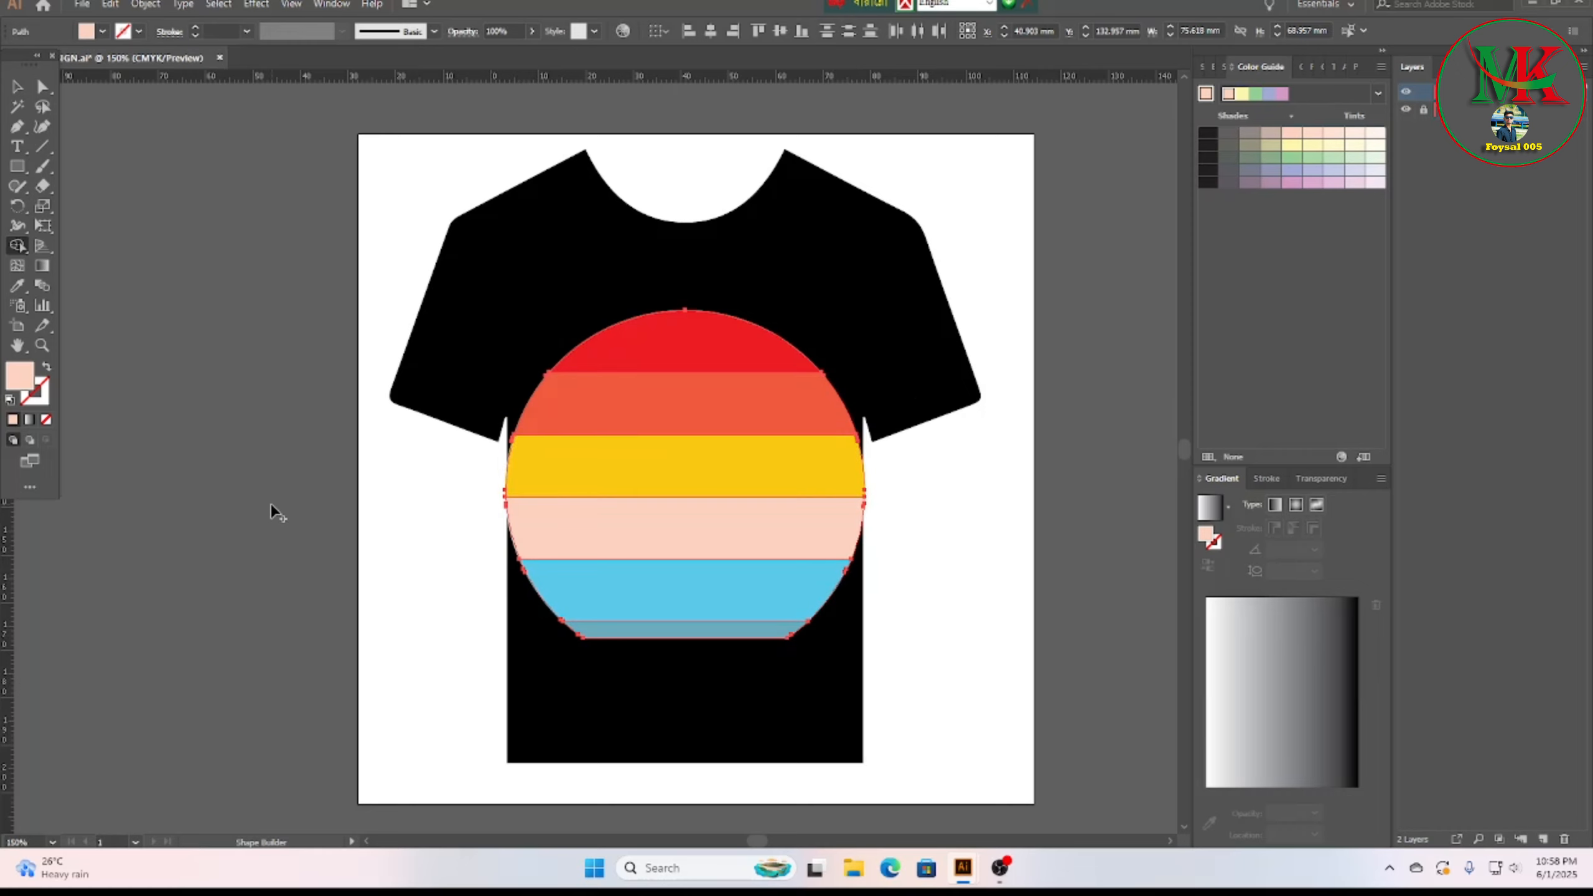
pyautogui.click(19, 89)
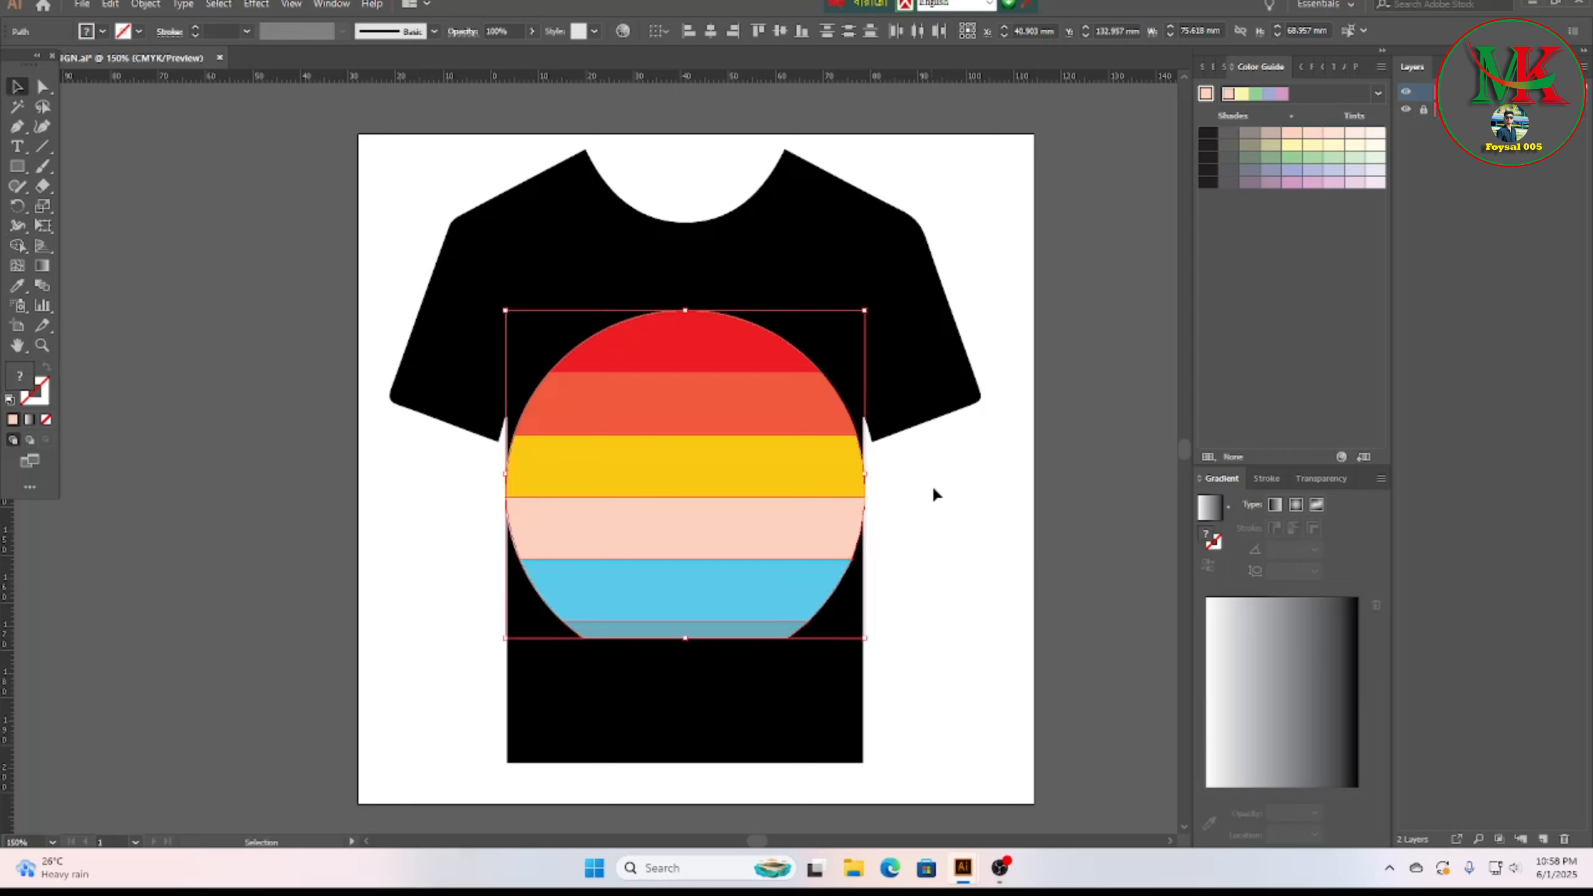
pyautogui.click(981, 502)
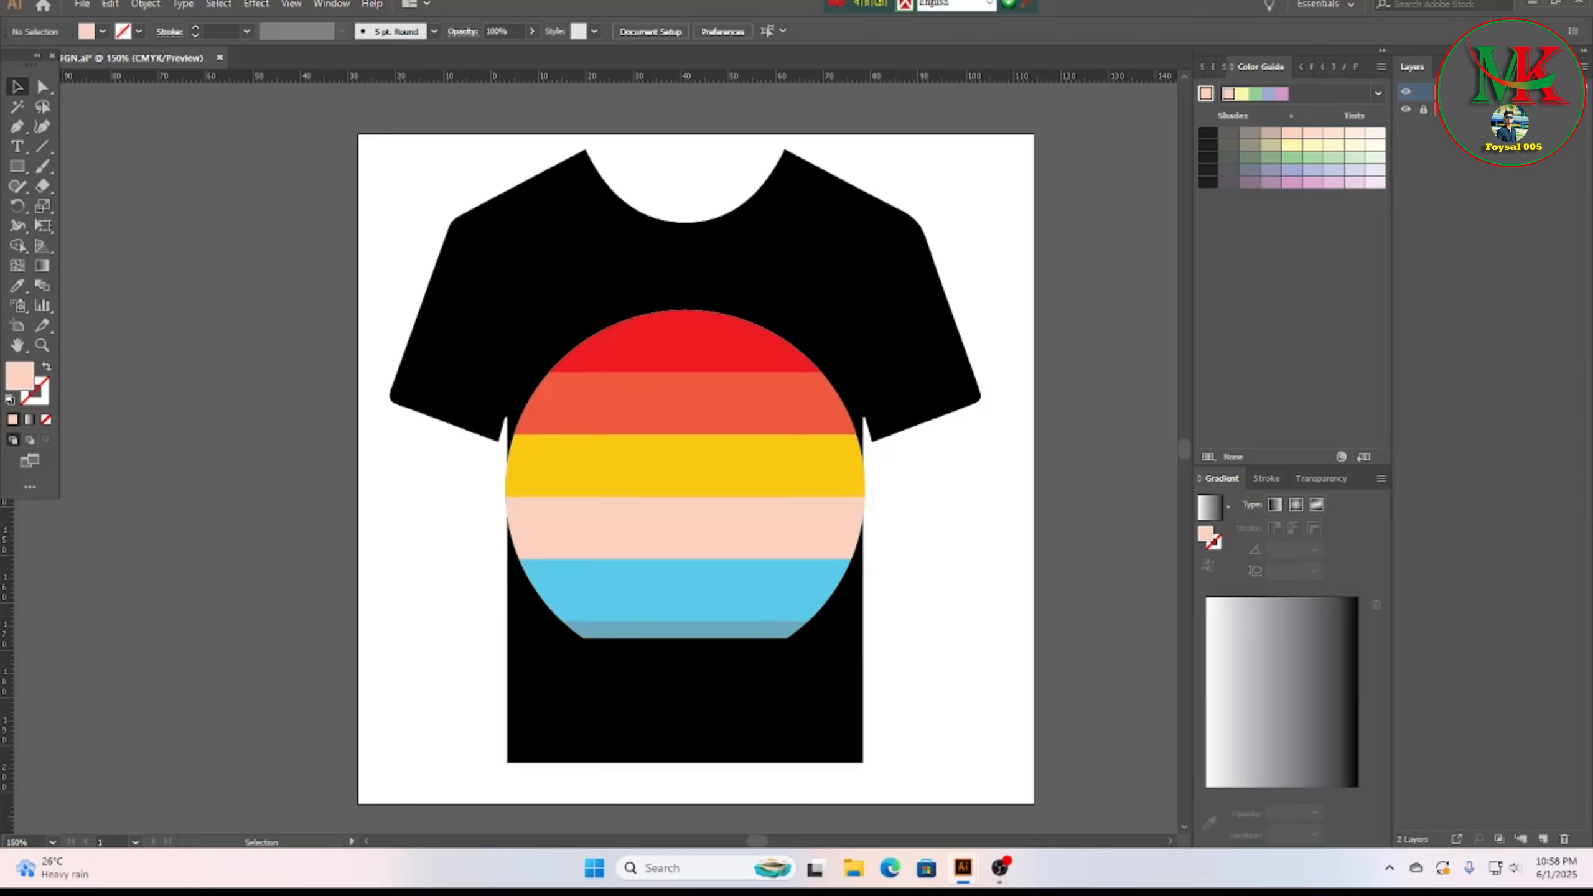
# Step: Add a new layer and start placing an image file, going up to the Grapic folder
pyautogui.click(1544, 842)
pyautogui.click(82, 5)
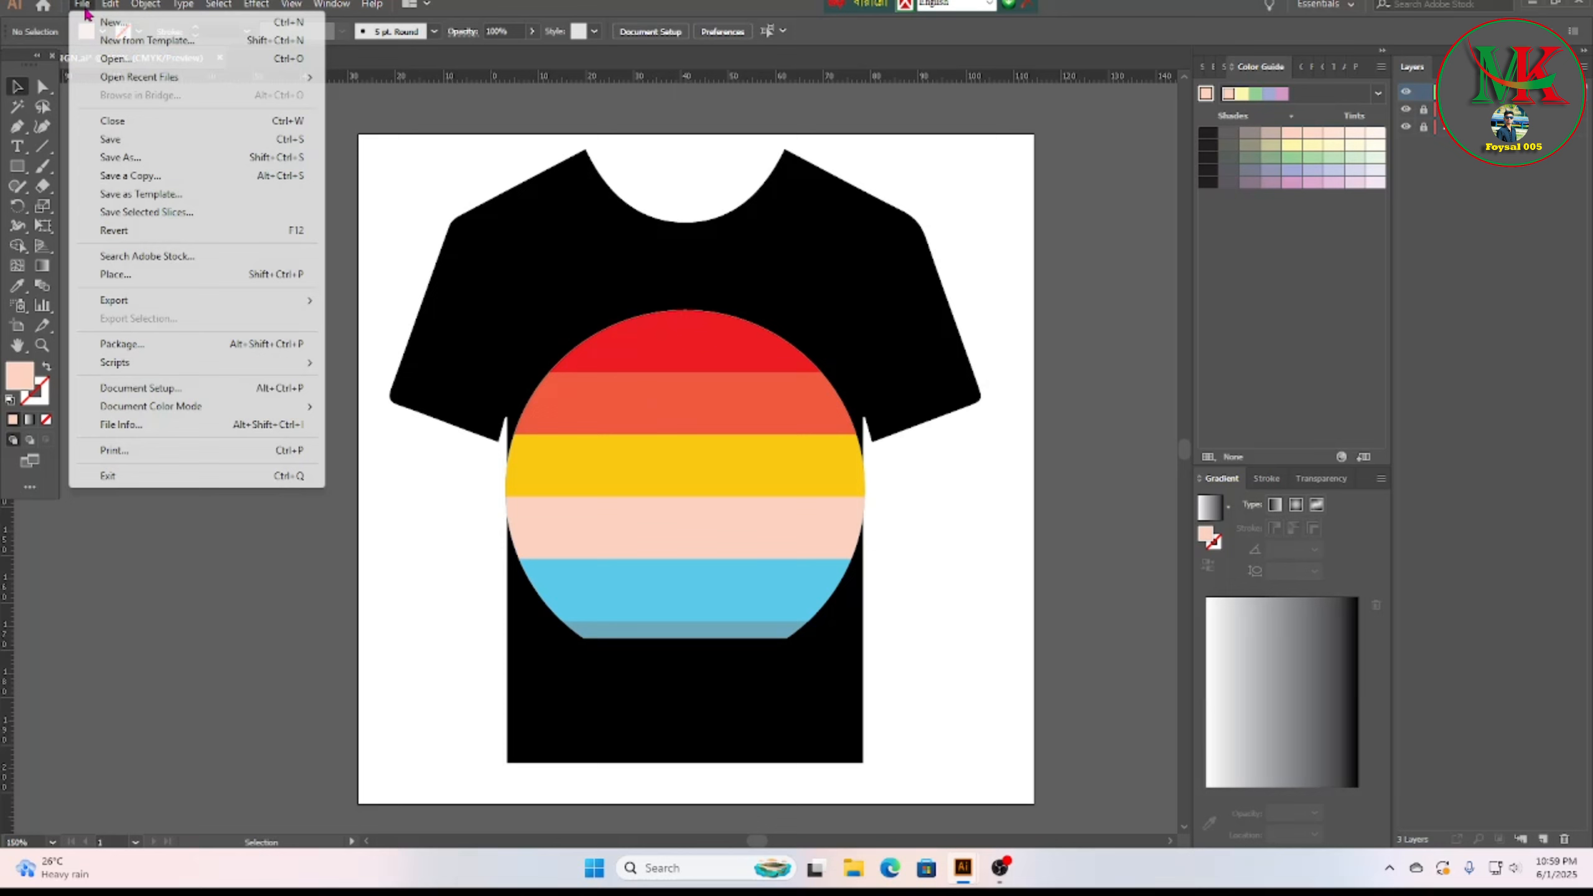
pyautogui.click(125, 277)
pyautogui.click(103, 40)
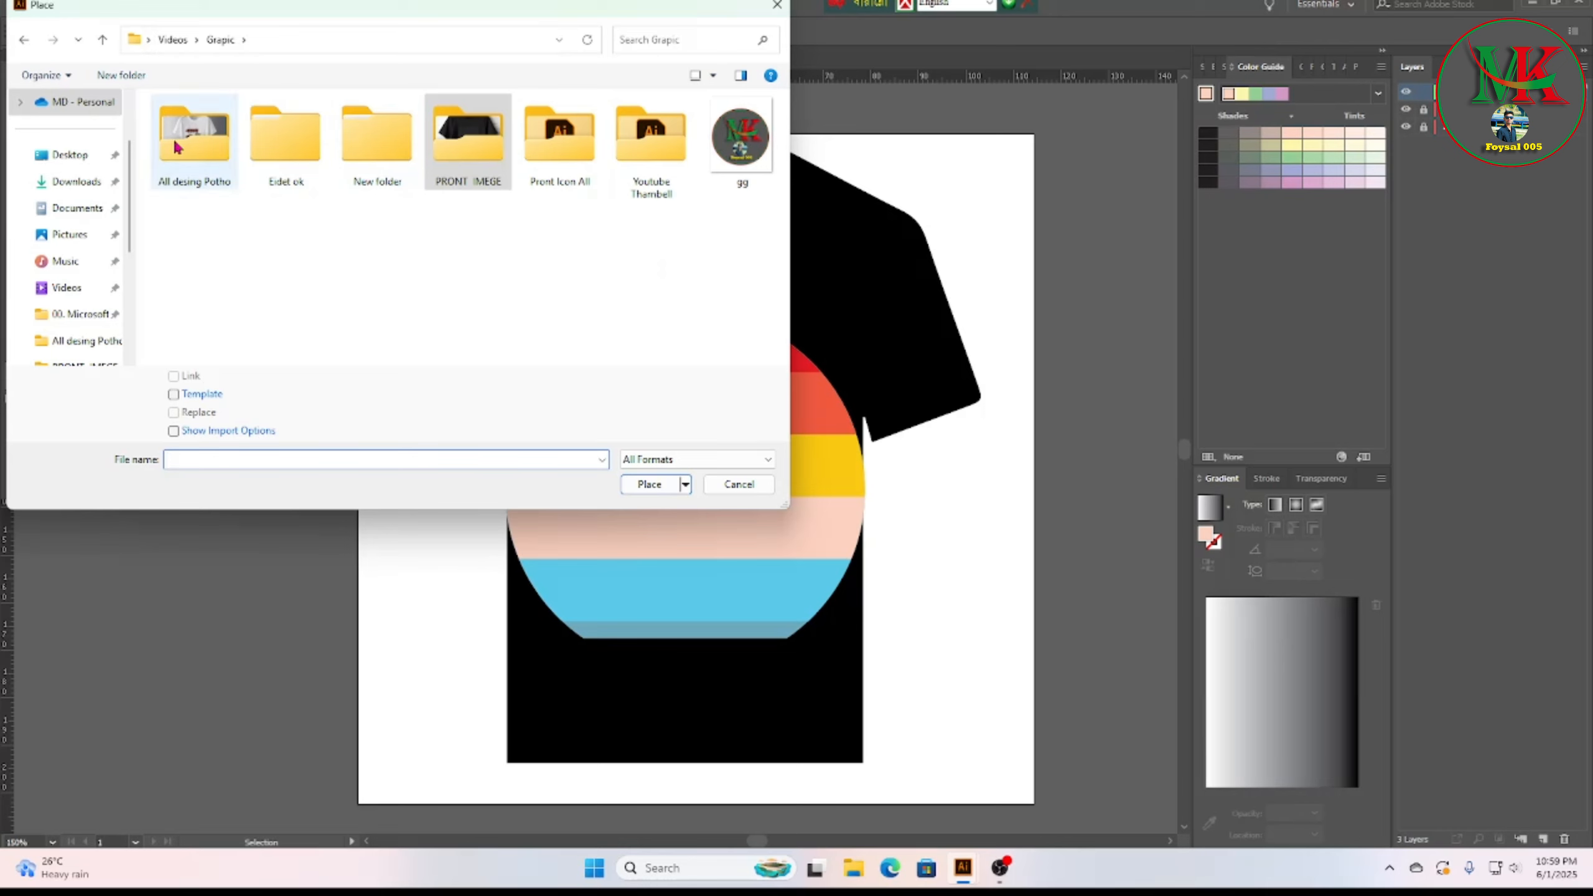
# Step: Place the elephant image 22320 from the Pront Icon All folder into the document
pyautogui.doubleClick(559, 135)
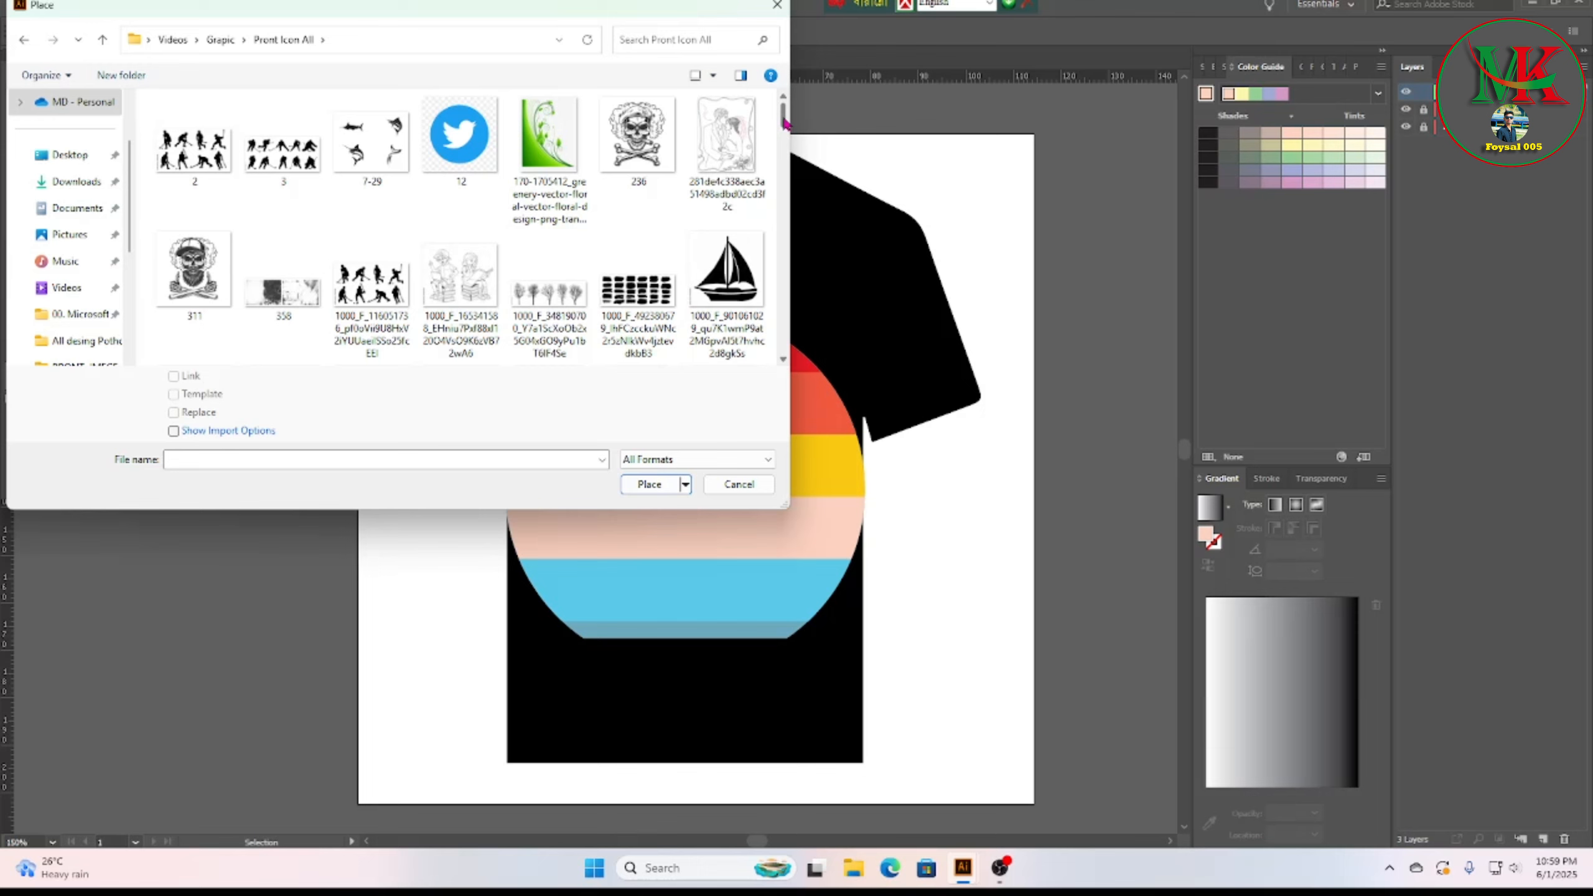
pyautogui.moveTo(785, 124); pyautogui.dragTo(787, 133)
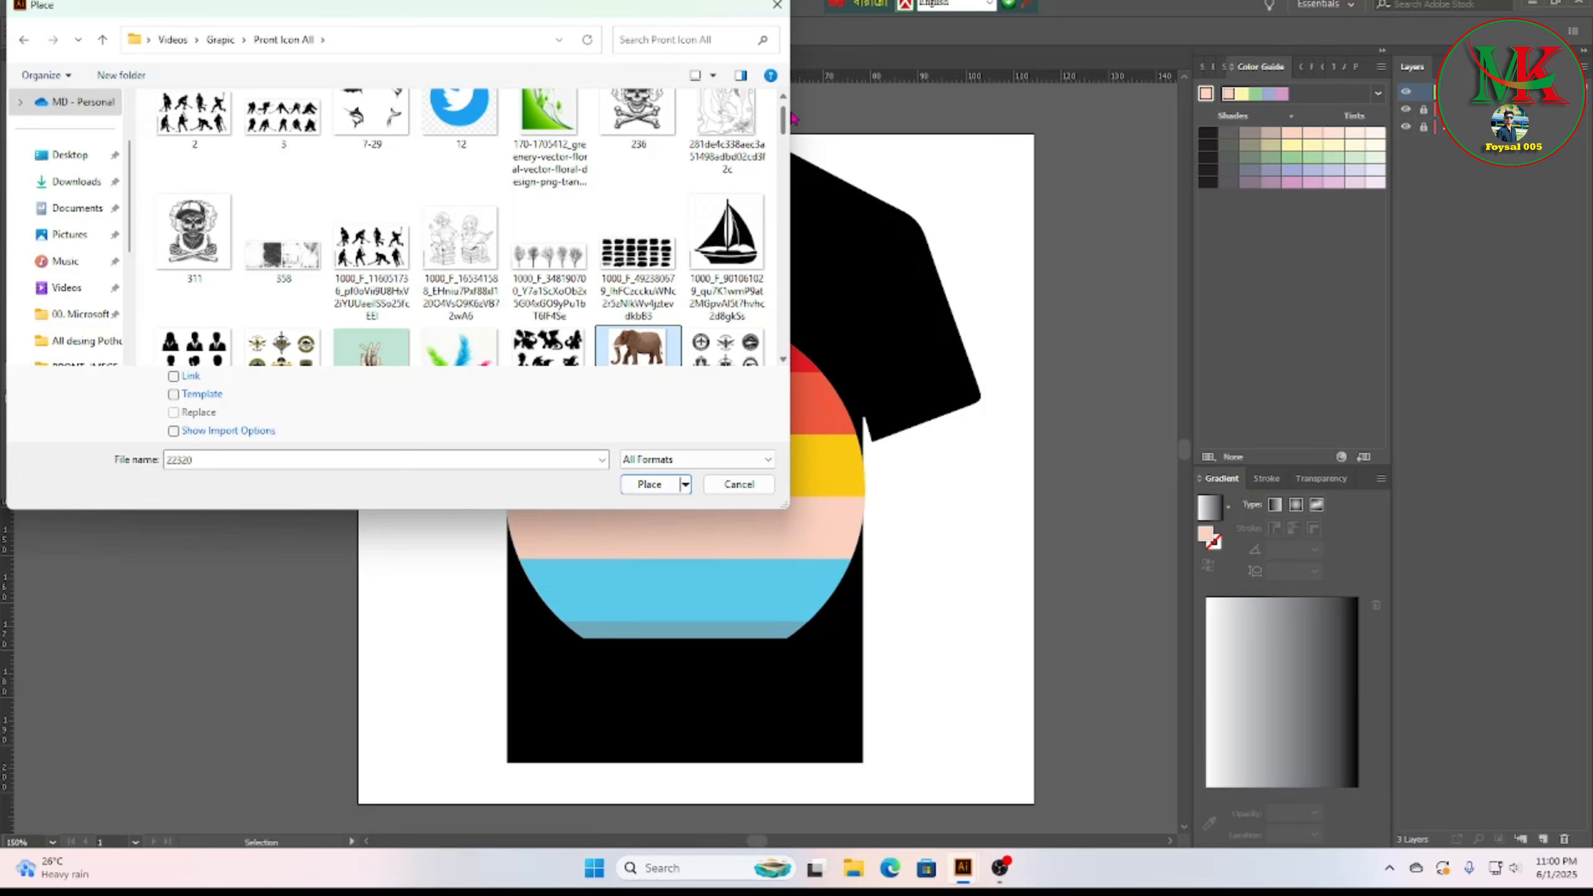
pyautogui.moveTo(790, 113)
pyautogui.mouseDown()
pyautogui.moveTo(789, 99)
pyautogui.moveTo(800, 133)
pyautogui.mouseUp()
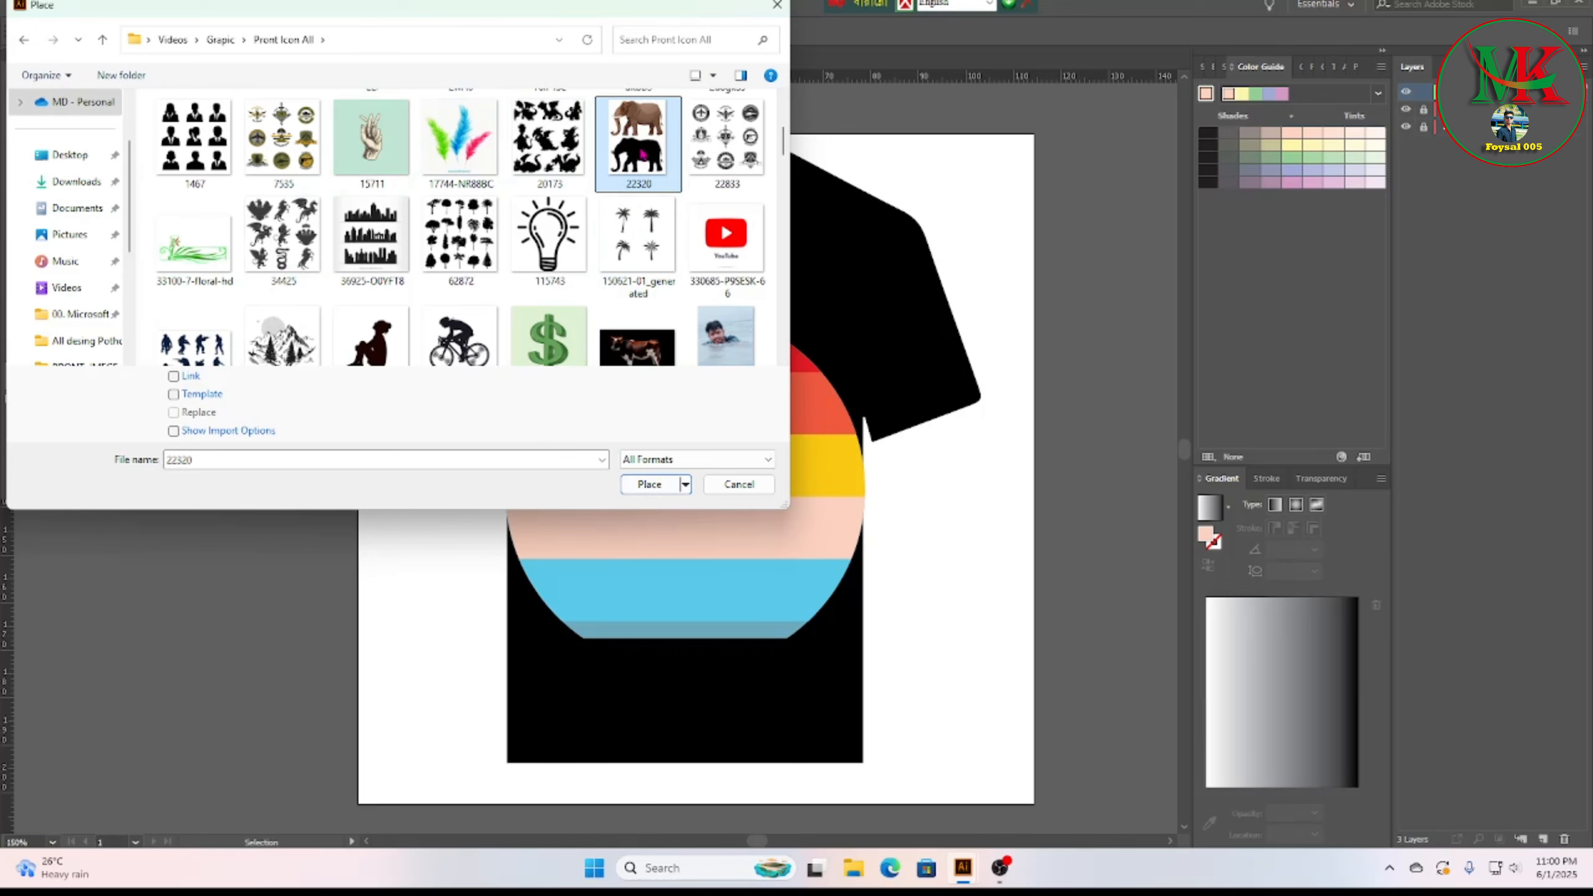
pyautogui.click(652, 483)
pyautogui.click(188, 185)
# Step: Scale the elephant image down to about 50 x 77 mm, position it beside the artboard's left edge, and deselect it
pyautogui.moveTo(190, 187); pyautogui.dragTo(712, 675)
pyautogui.moveTo(860, 725); pyautogui.dragTo(240, 219)
pyautogui.moveTo(399, 173); pyautogui.dragTo(333, 536)
pyautogui.moveTo(286, 588); pyautogui.dragTo(335, 534)
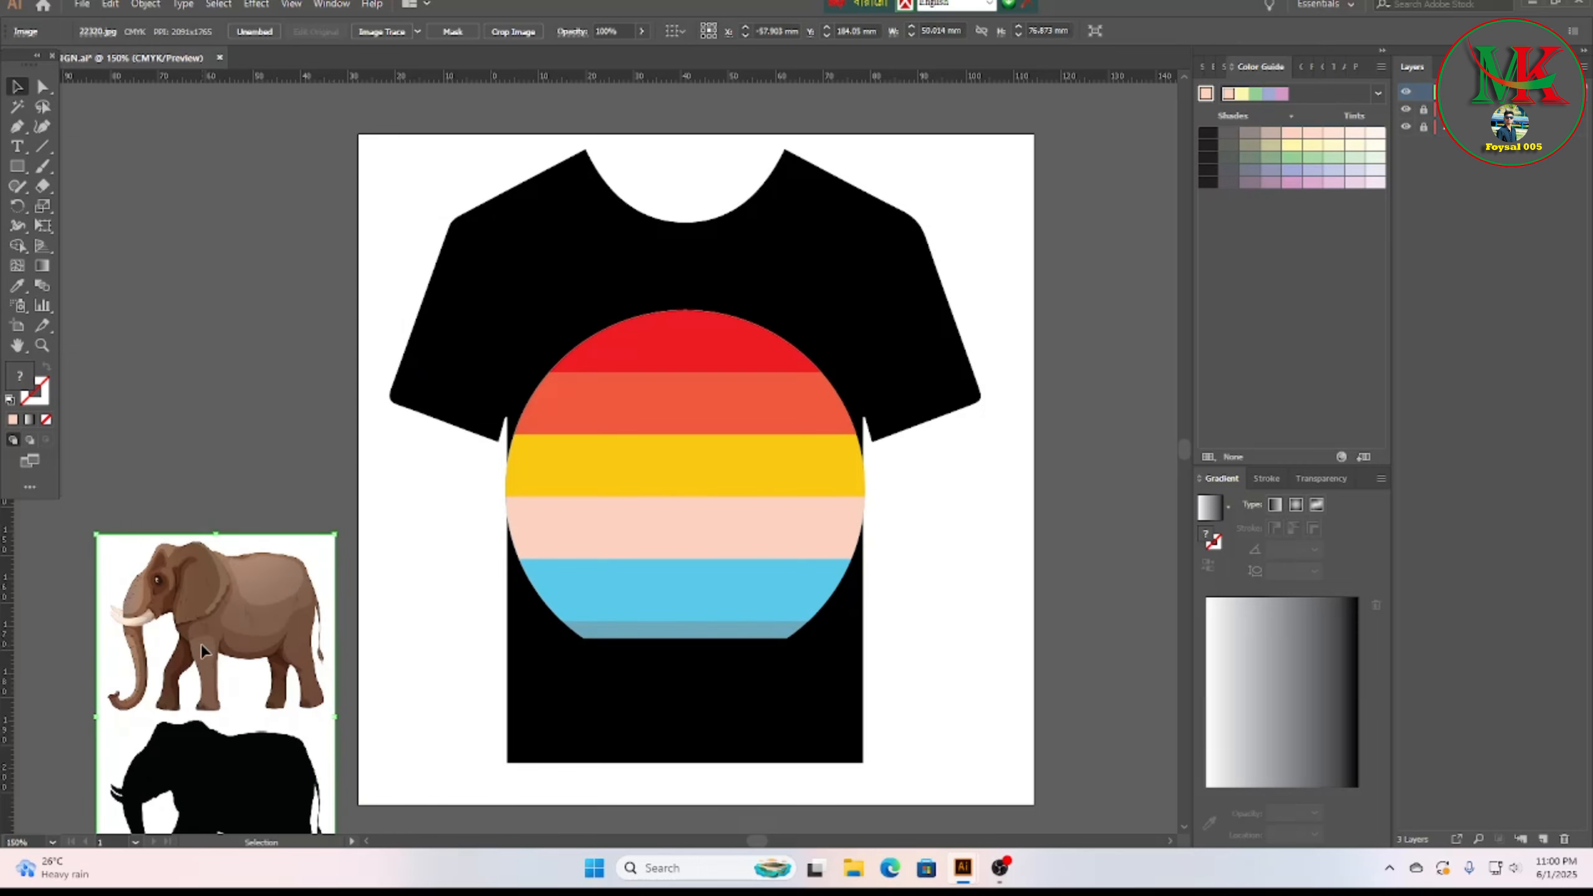
pyautogui.moveTo(201, 644); pyautogui.dragTo(190, 326)
pyautogui.click(239, 675)
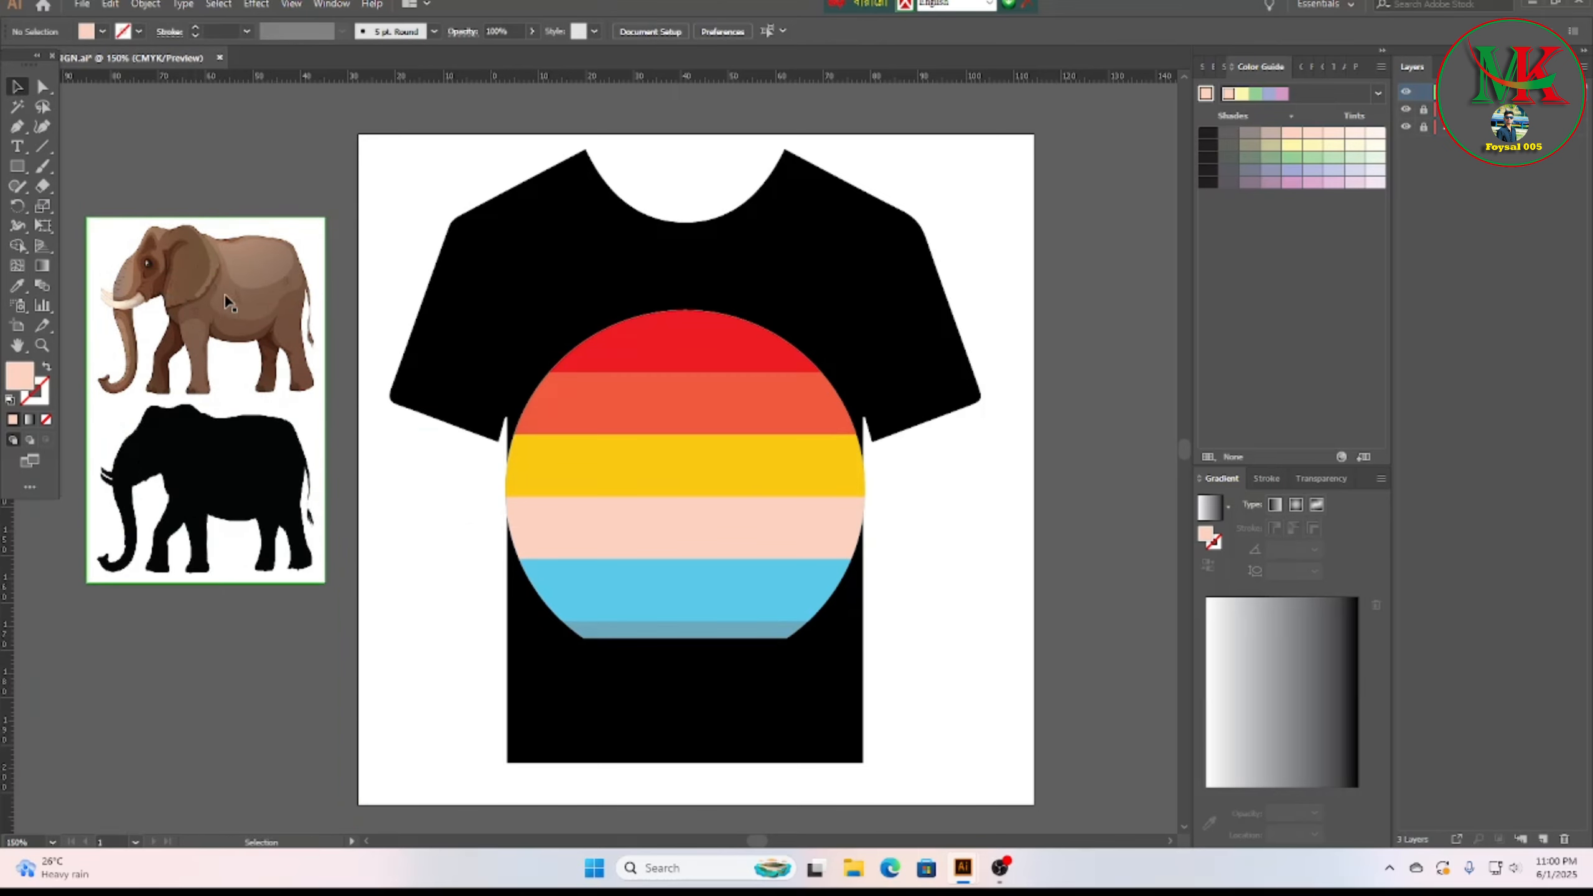
# Step: Image-trace and expand the elephant picture, and delete its white background using the Magic Wand tool
pyautogui.click(253, 280)
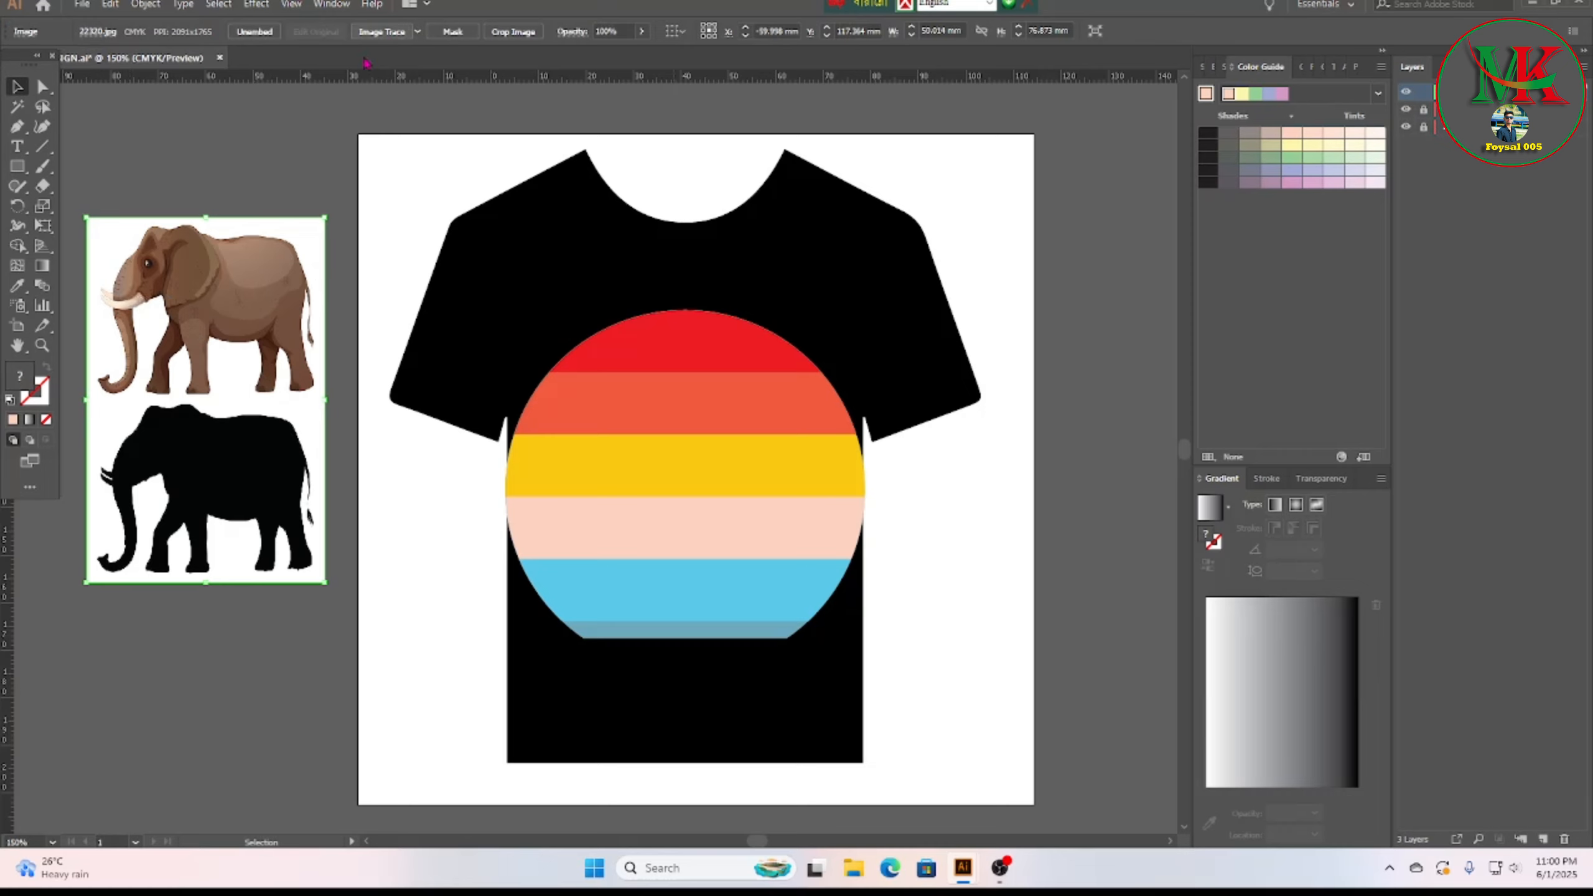
pyautogui.click(394, 31)
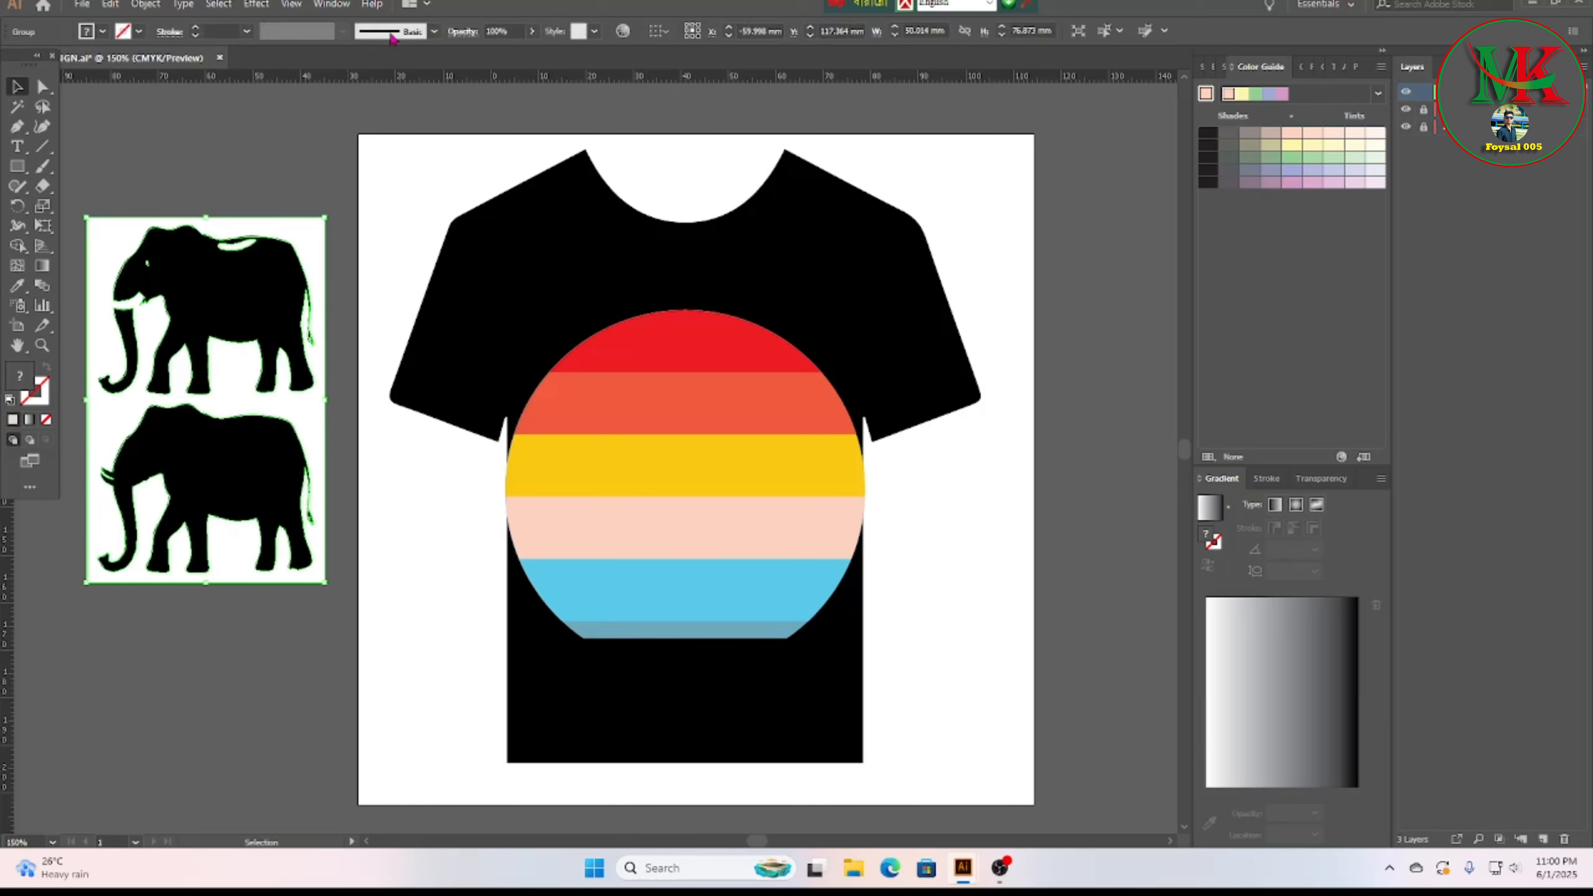
pyautogui.click(17, 108)
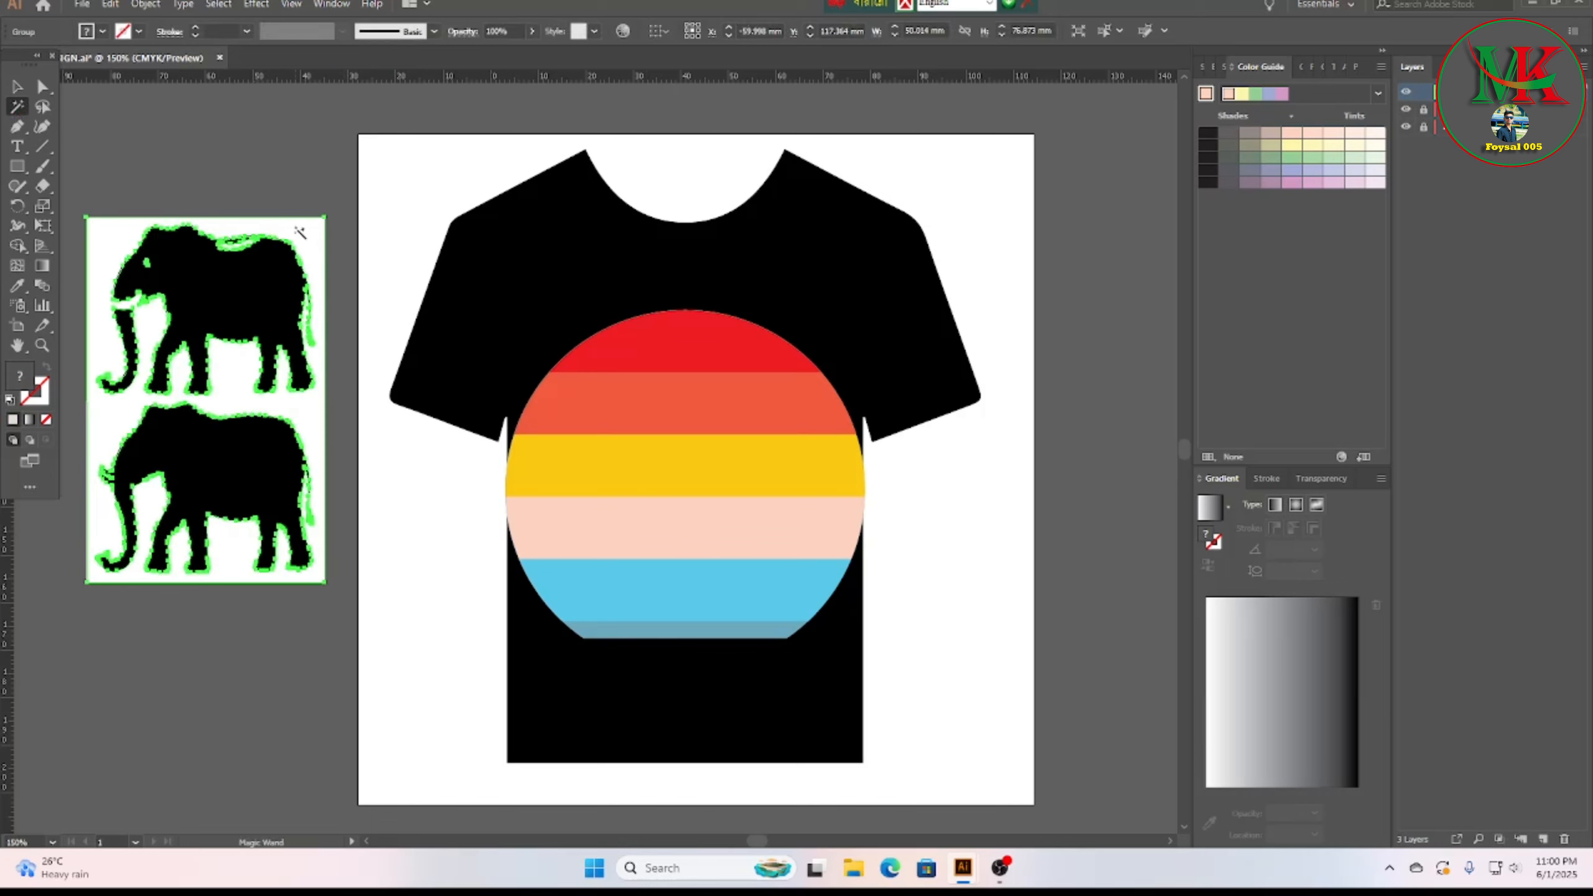
pyautogui.click(310, 233)
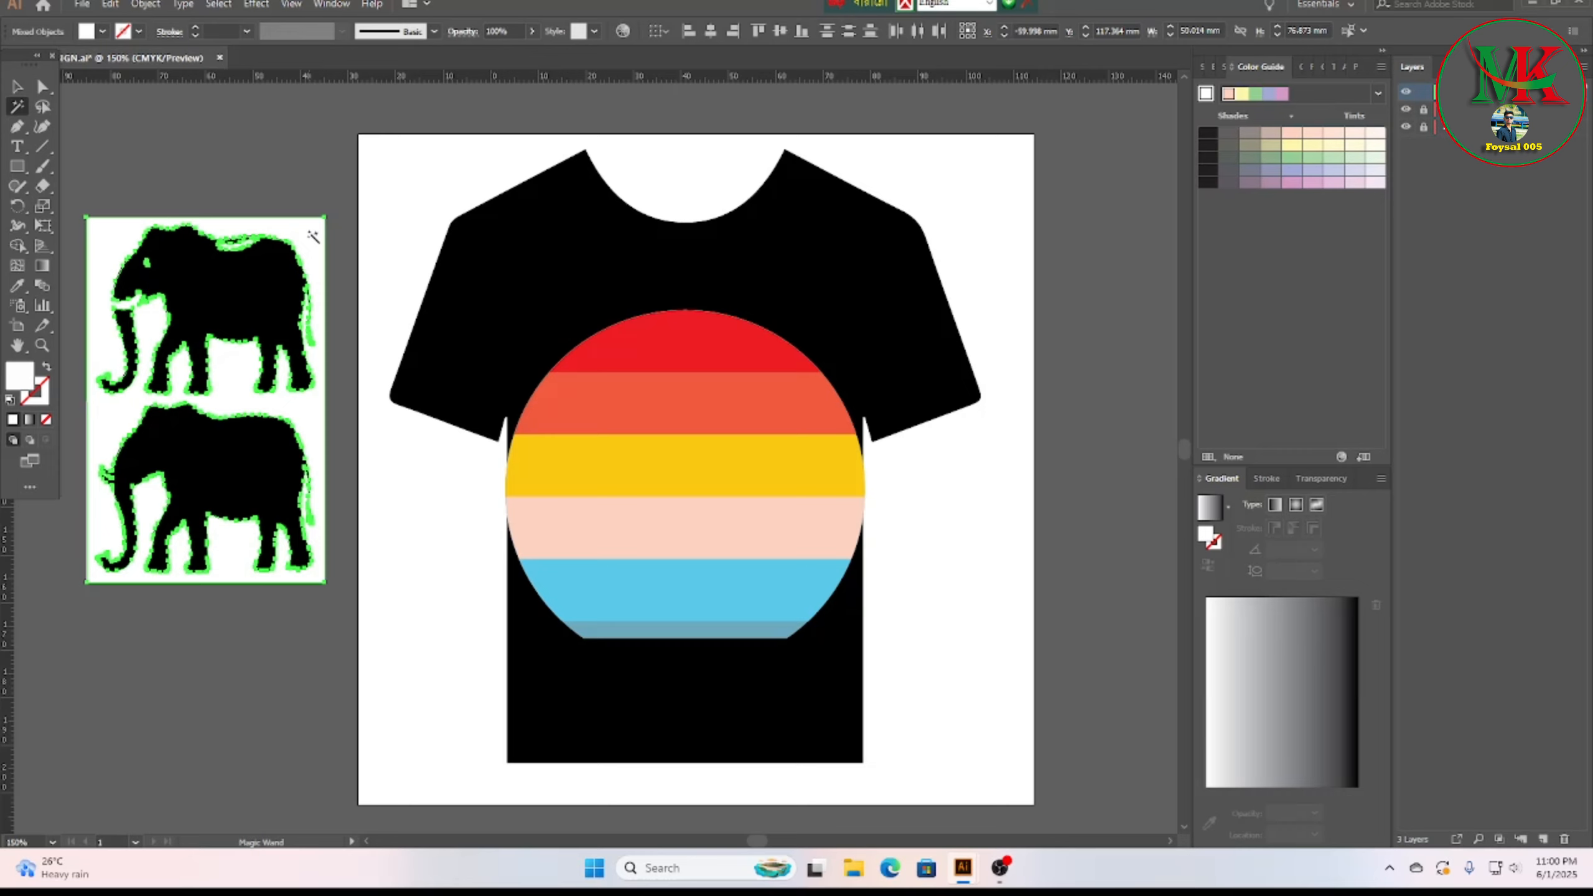
pyautogui.press('Delete')
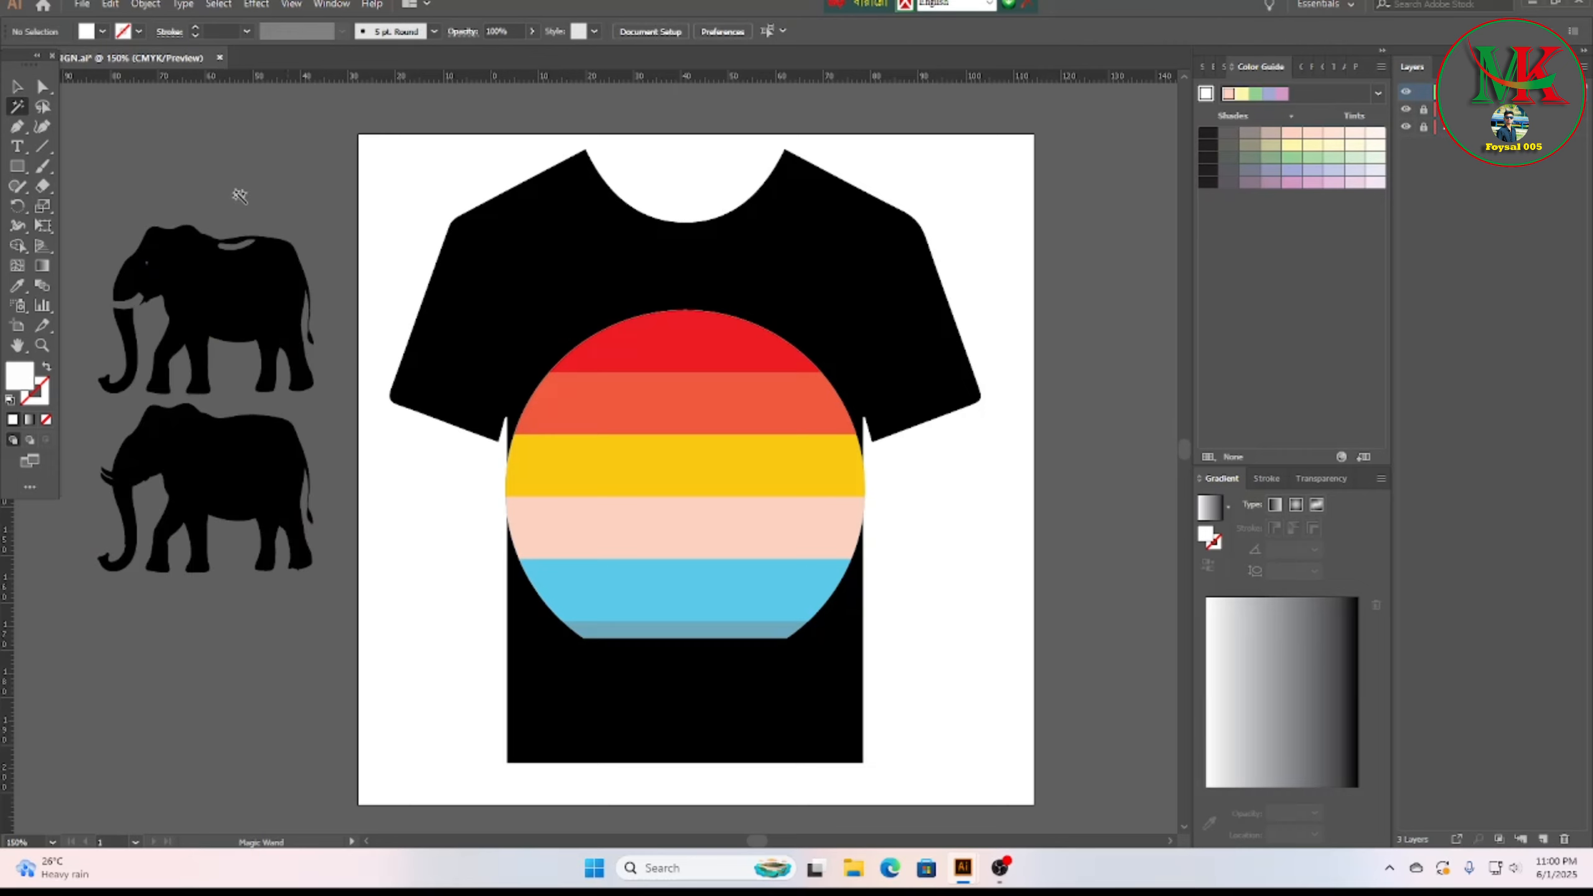
# Step: Ungroup the traced elephants so the lower solid silhouette can be selected separately
pyautogui.click(17, 88)
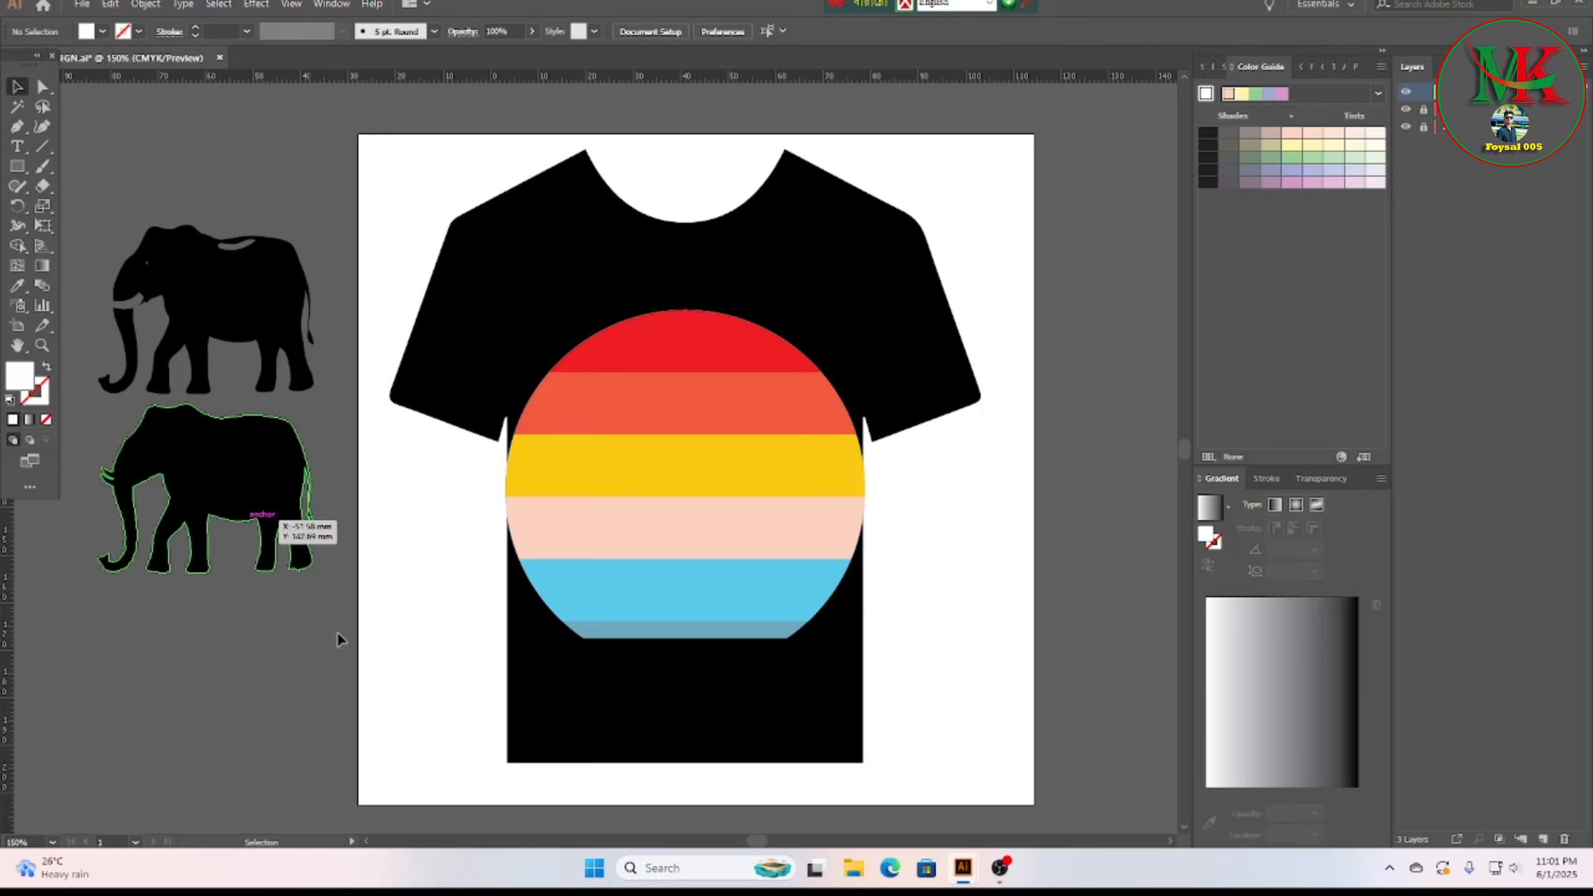
pyautogui.rightClick(194, 477)
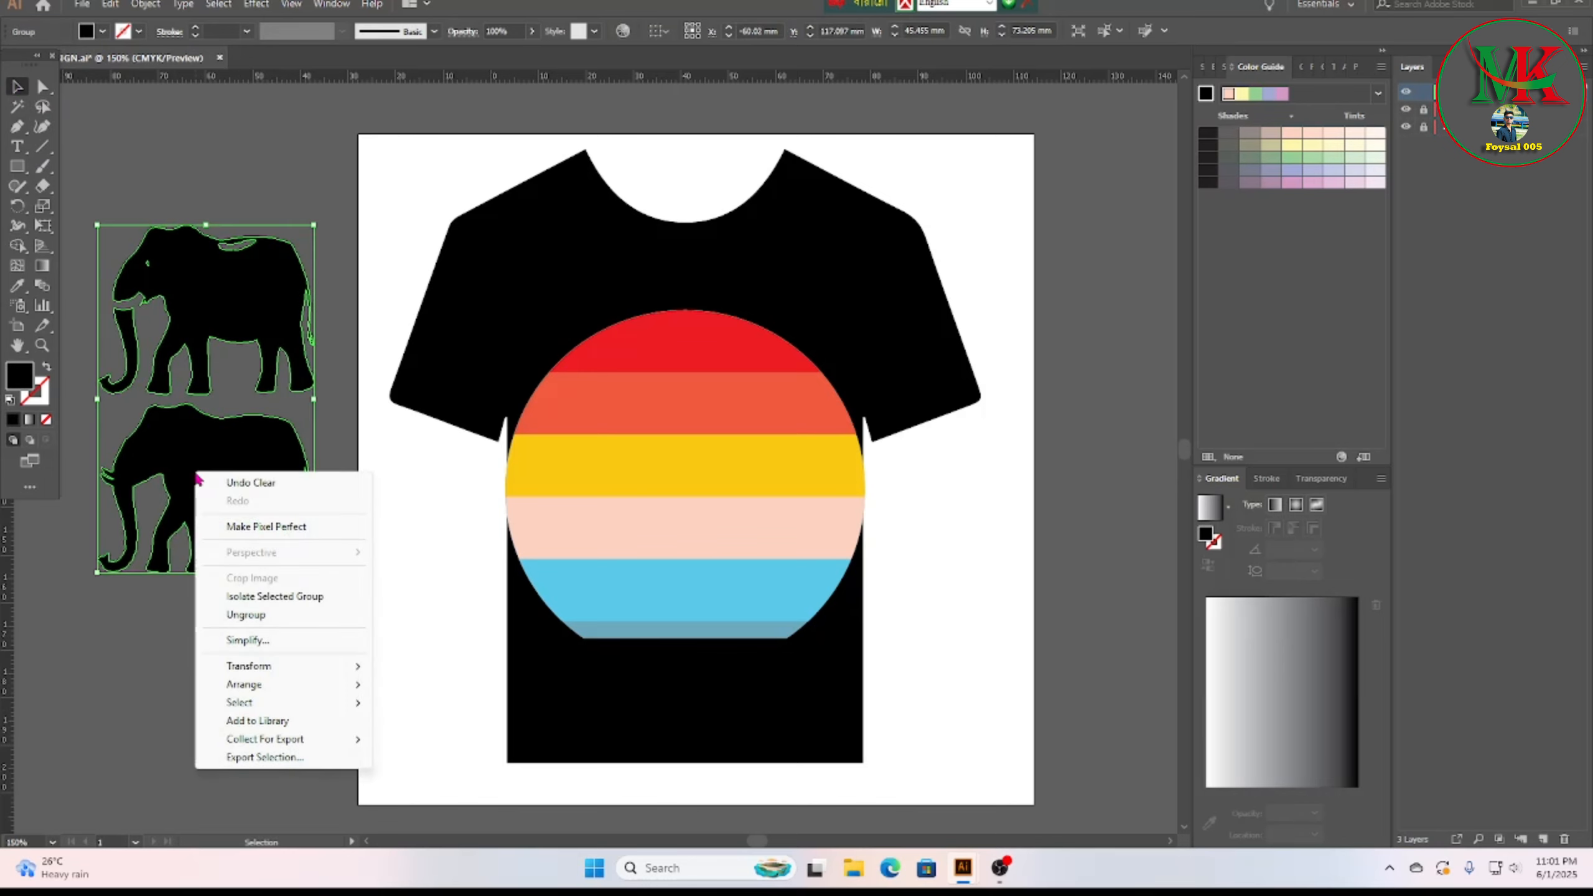
pyautogui.click(251, 613)
pyautogui.click(123, 643)
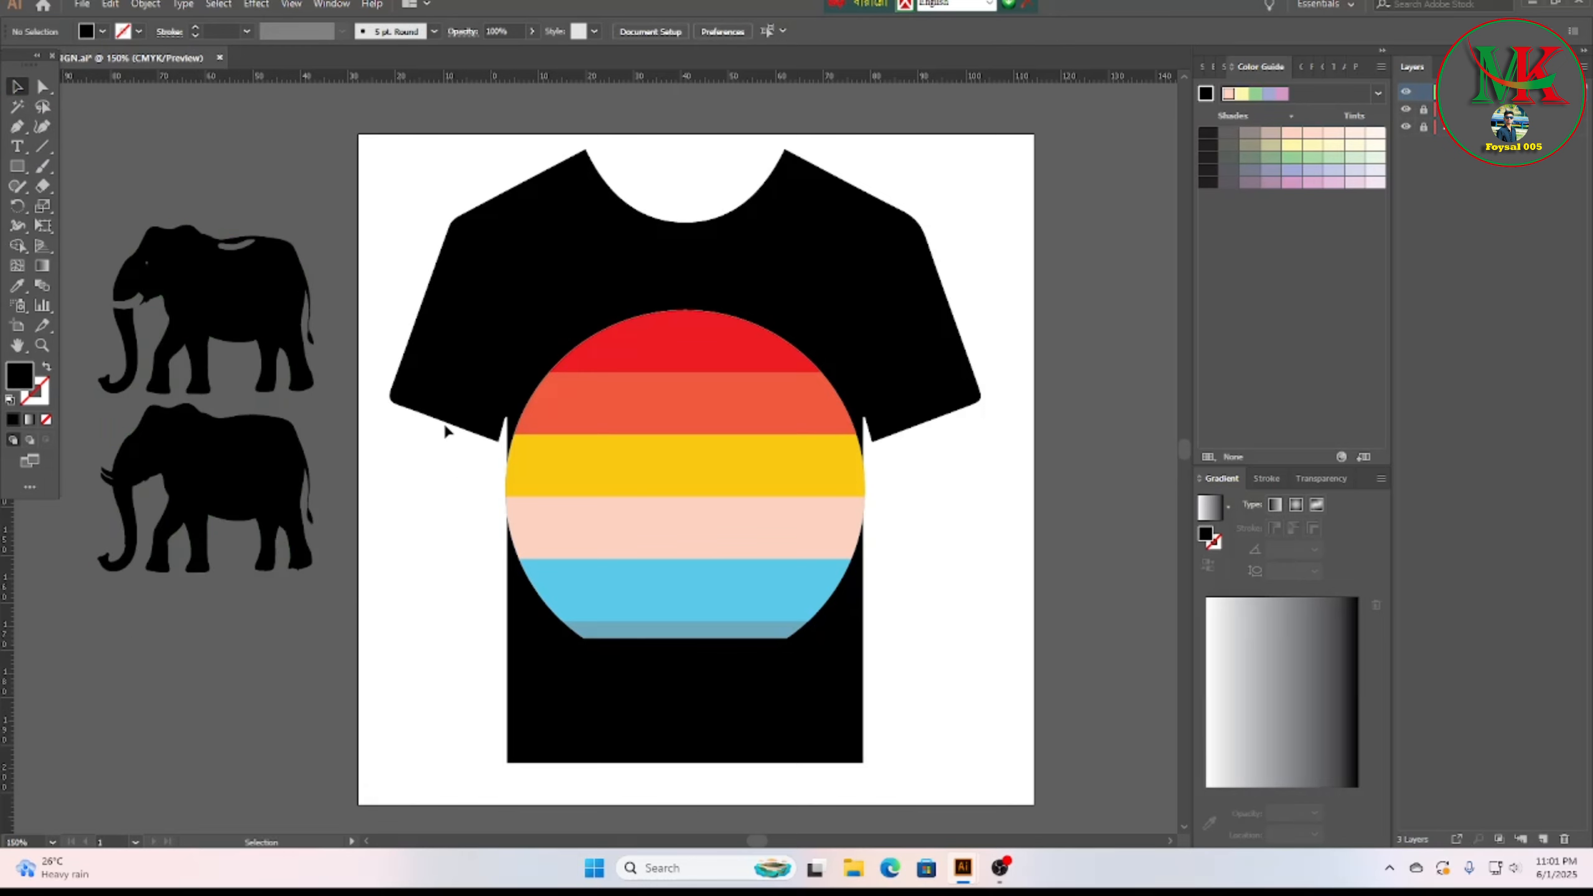
pyautogui.click(237, 485)
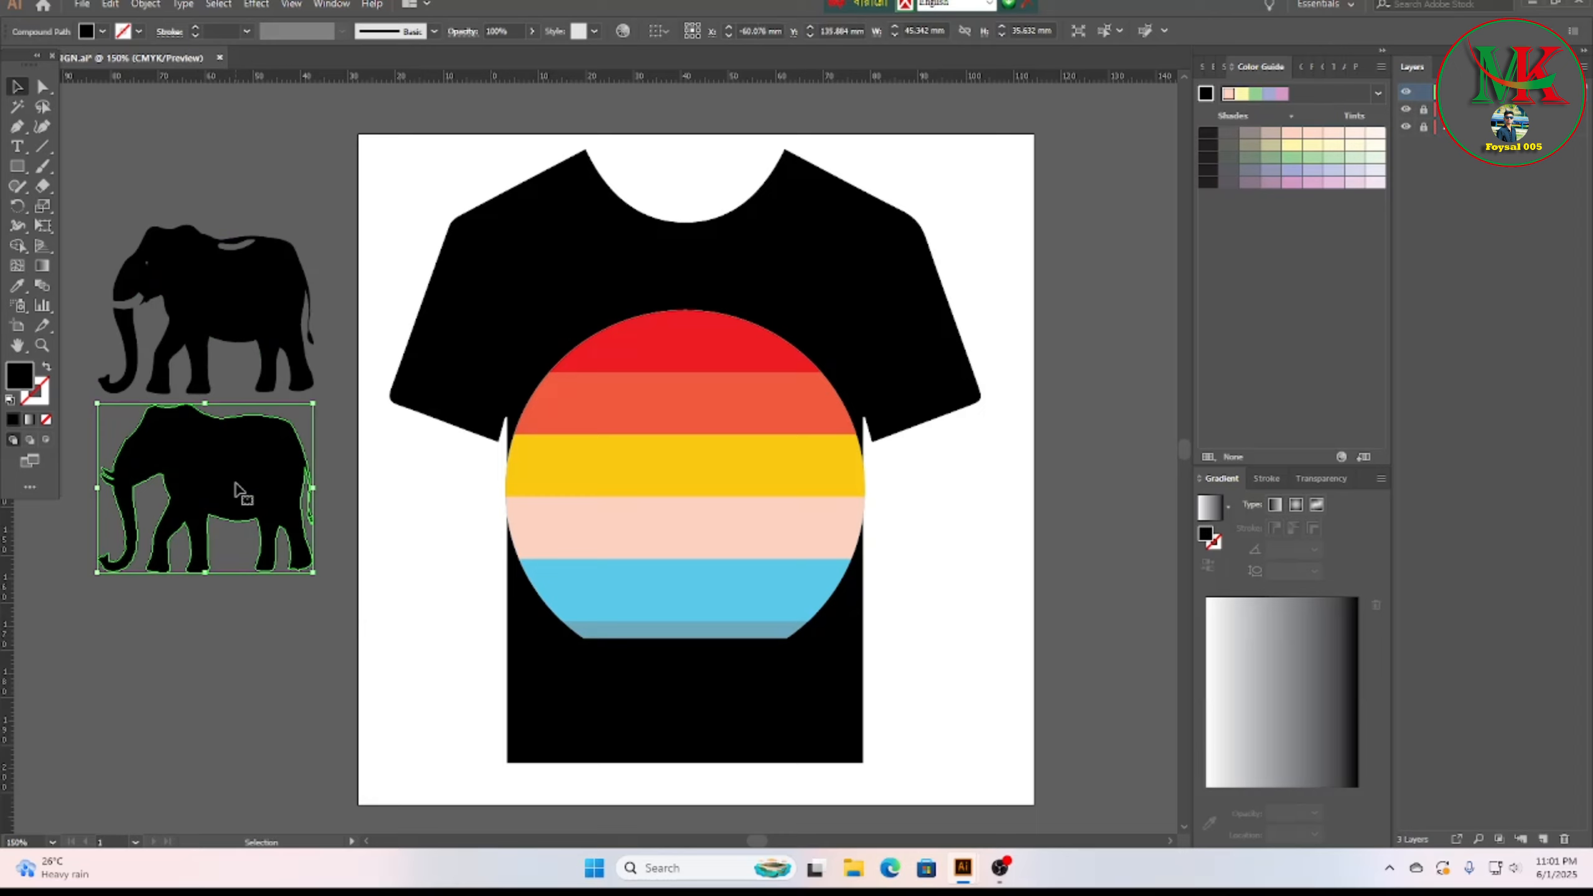
pyautogui.click(226, 700)
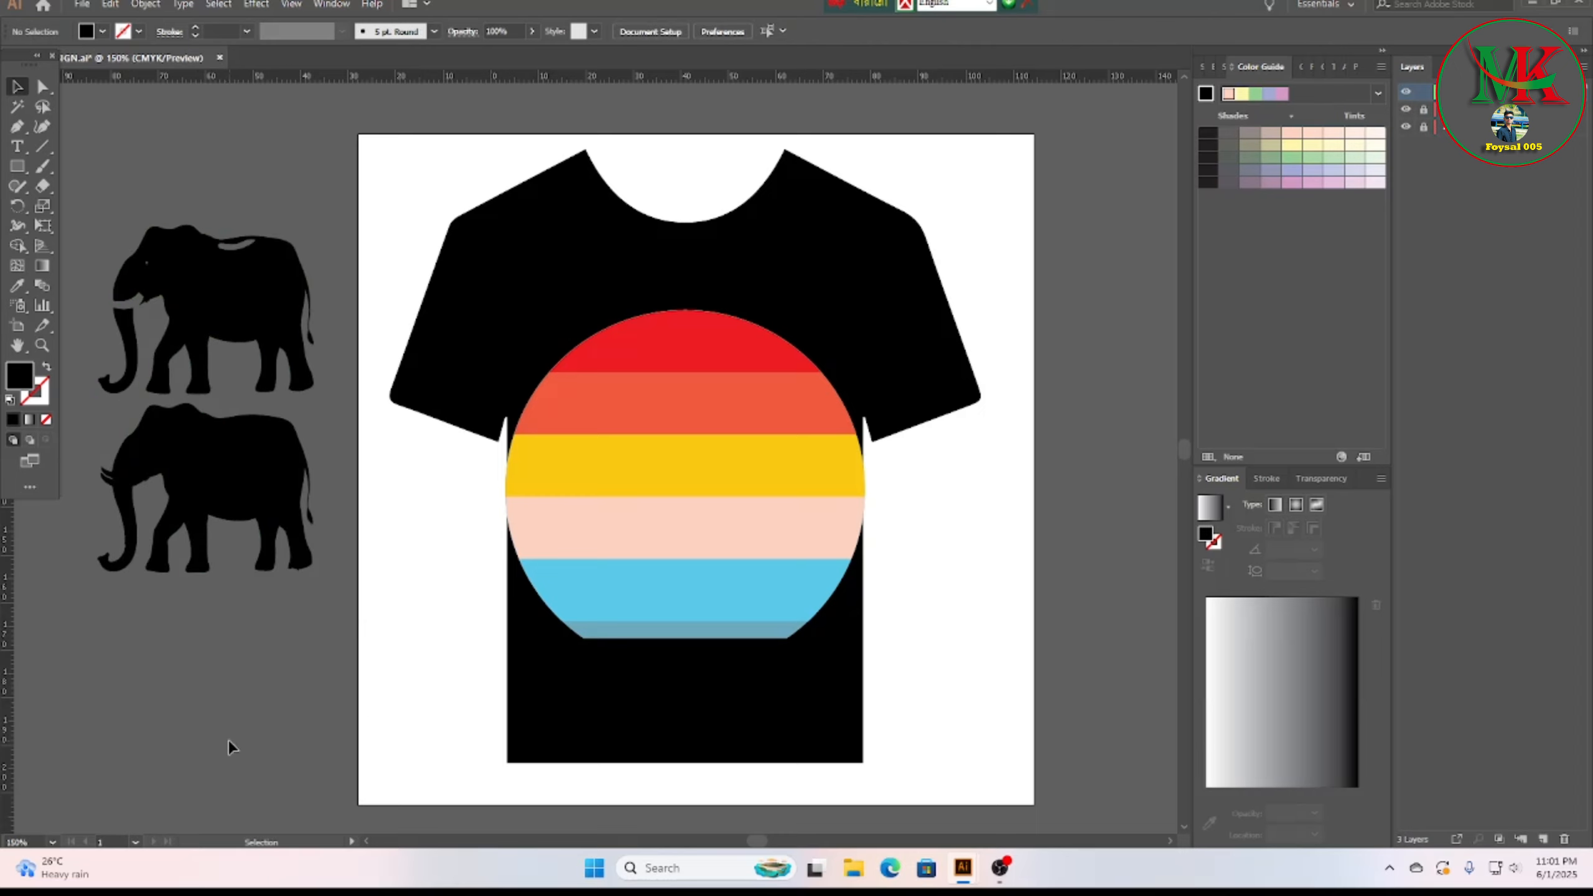
# Step: Move the lower elephant silhouette onto the lower half of the striped circle and delete the other traced elephant
pyautogui.moveTo(233, 482); pyautogui.dragTo(723, 536)
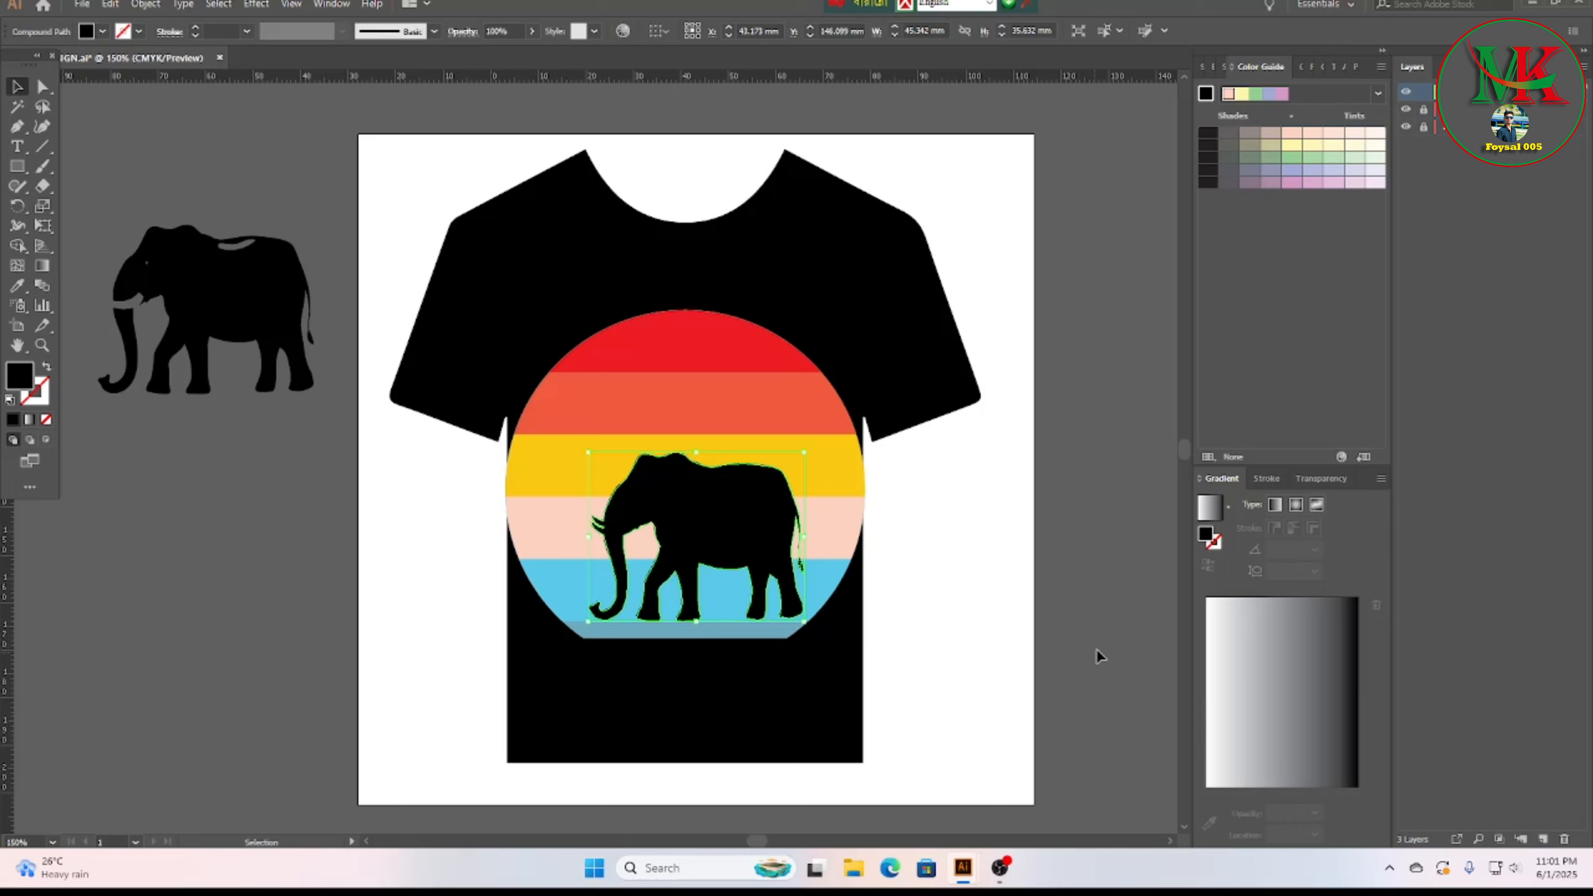
pyautogui.click(955, 622)
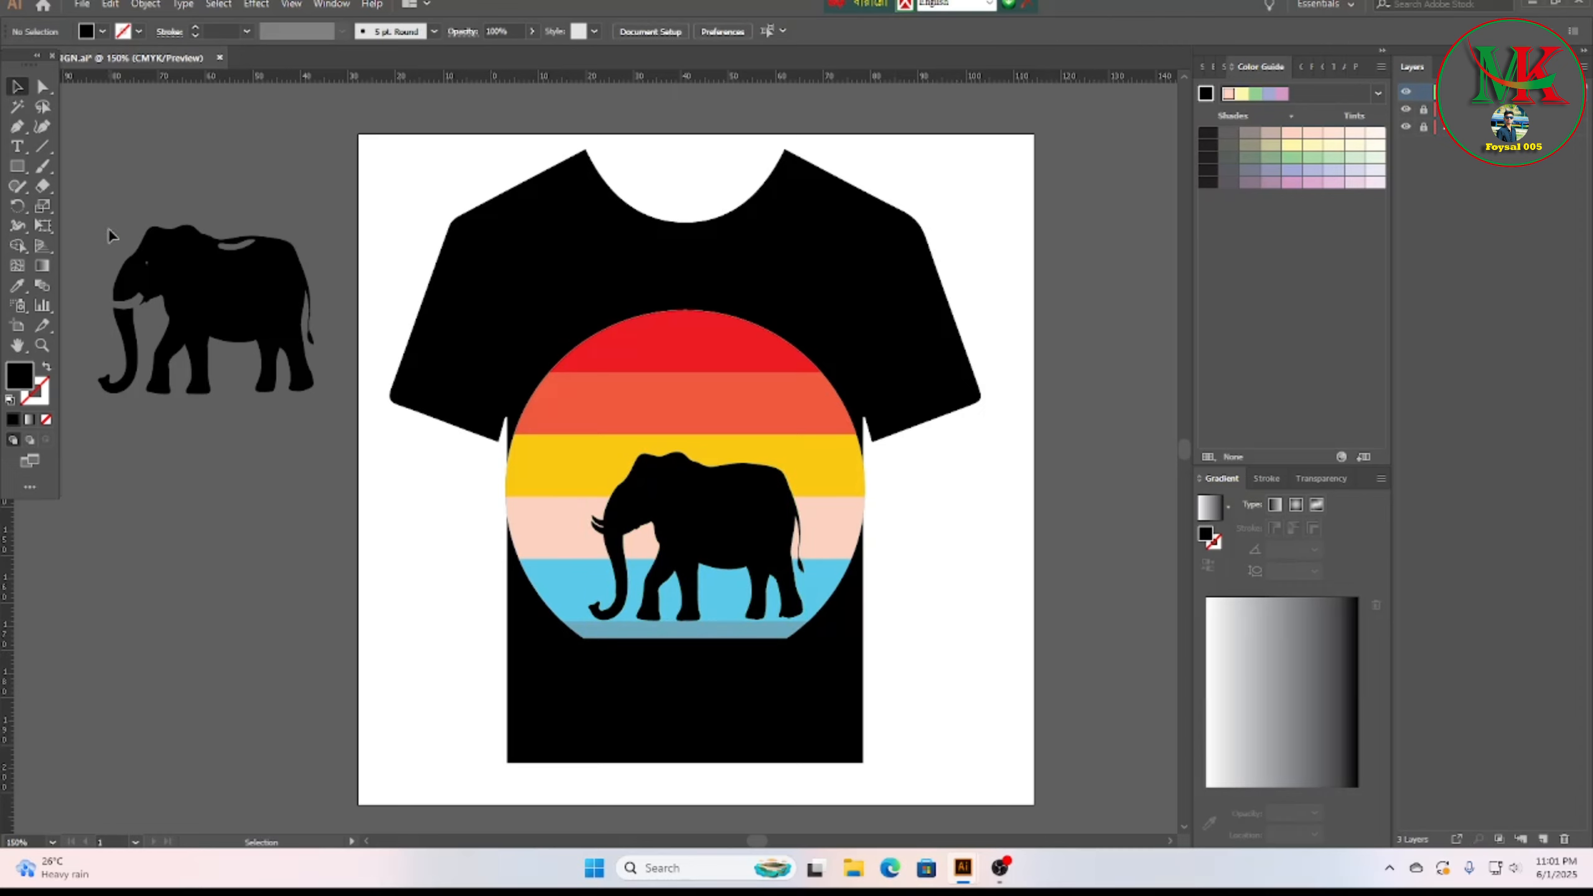
pyautogui.moveTo(106, 221); pyautogui.dragTo(342, 394)
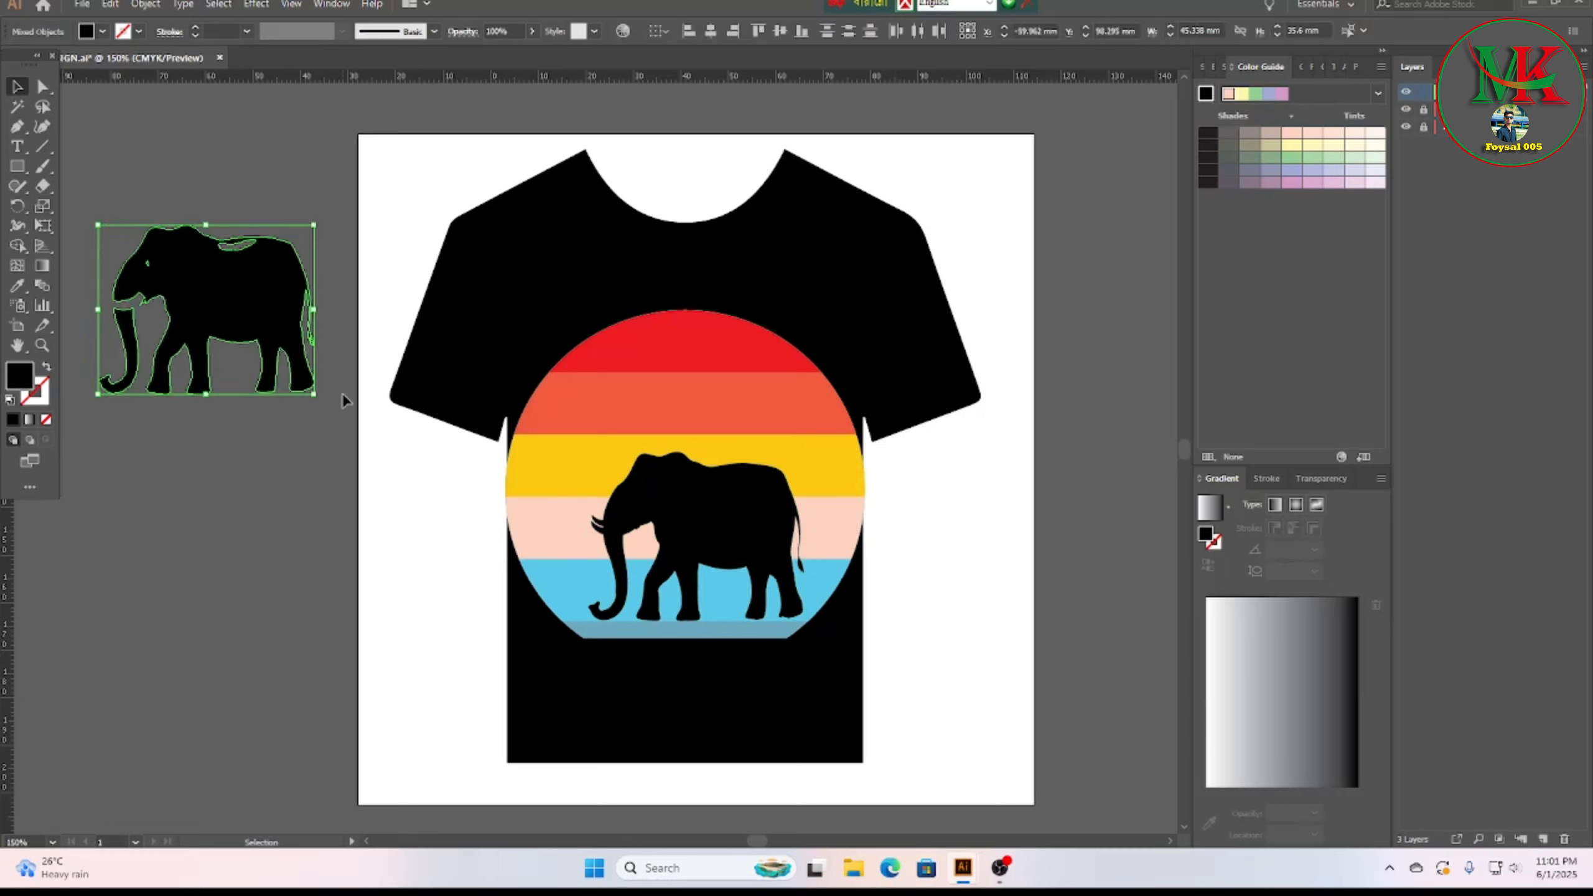
pyautogui.press('Delete')
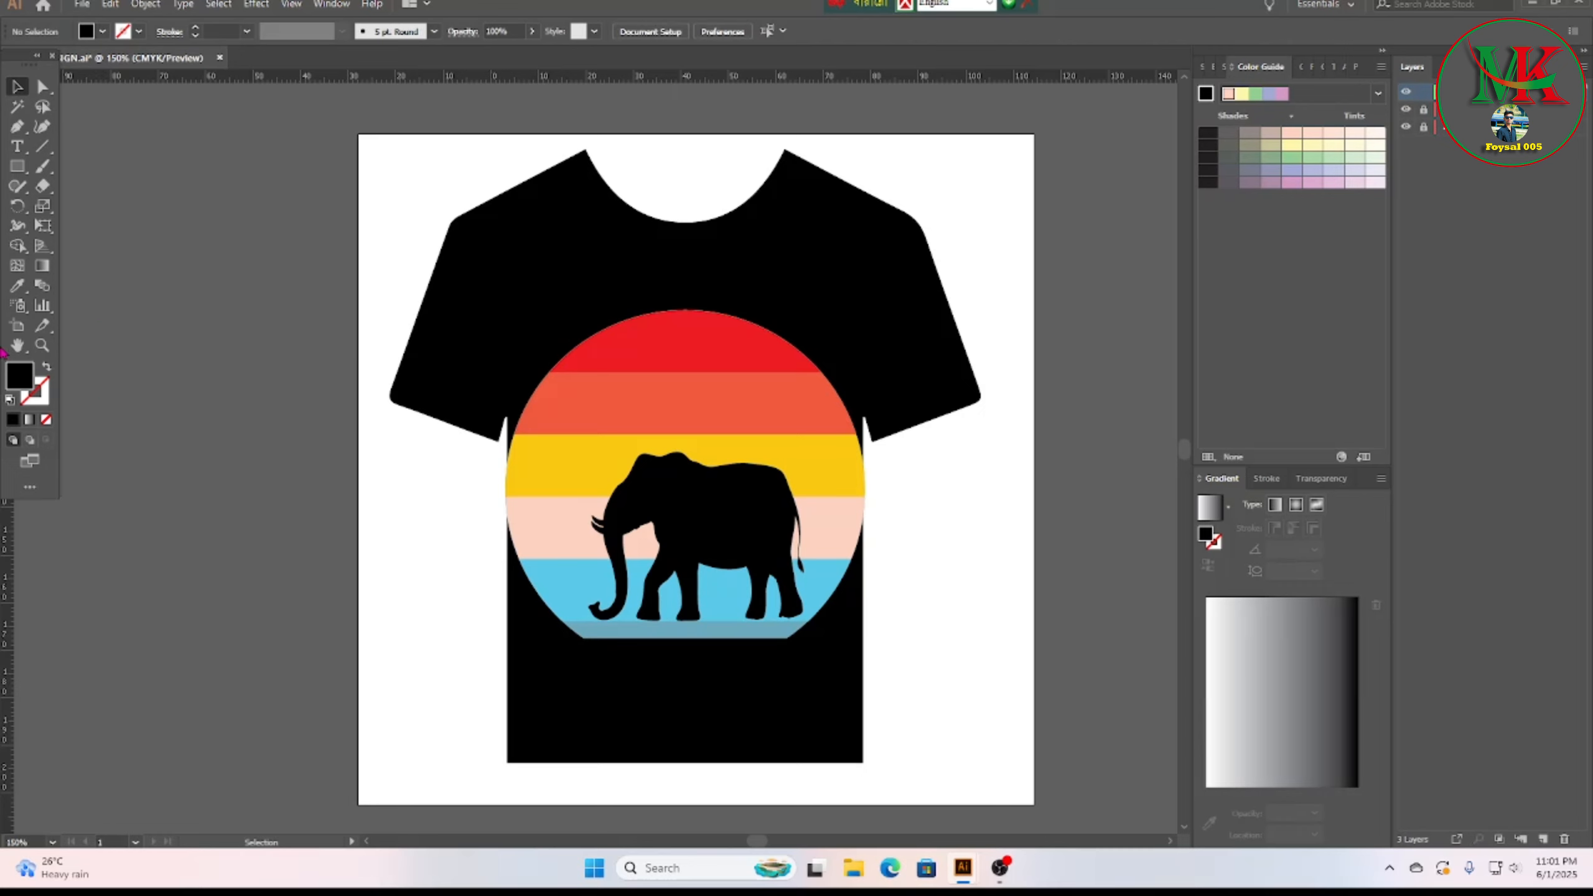
# Step: Add a new layer above the elephant's layer and lock the elephant's layer
pyautogui.click(81, 6)
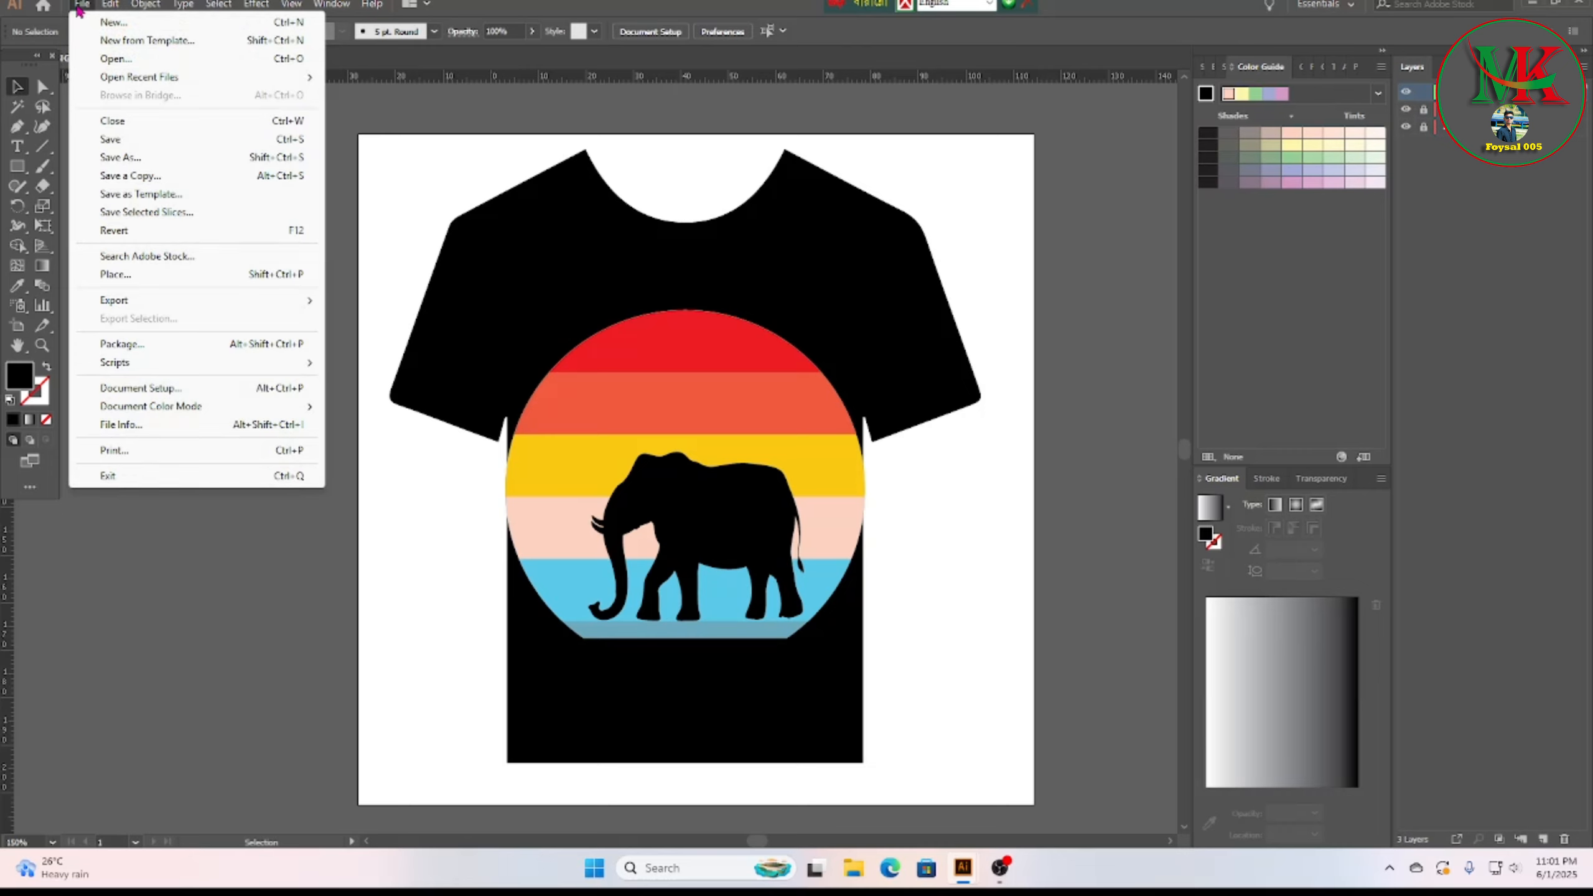
pyautogui.click(1096, 316)
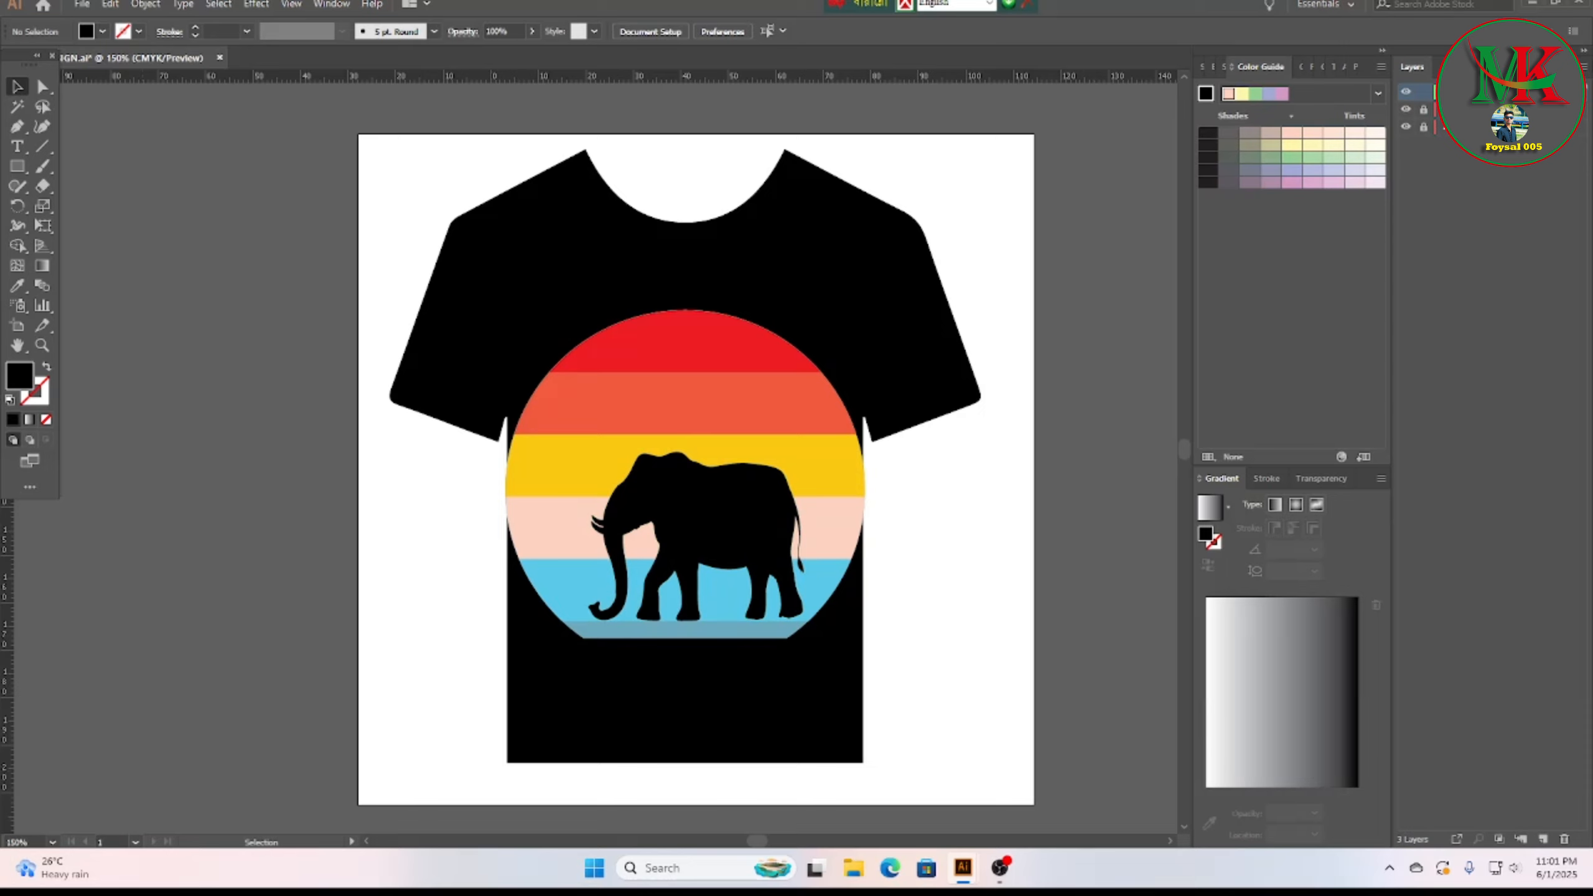
pyautogui.click(1542, 840)
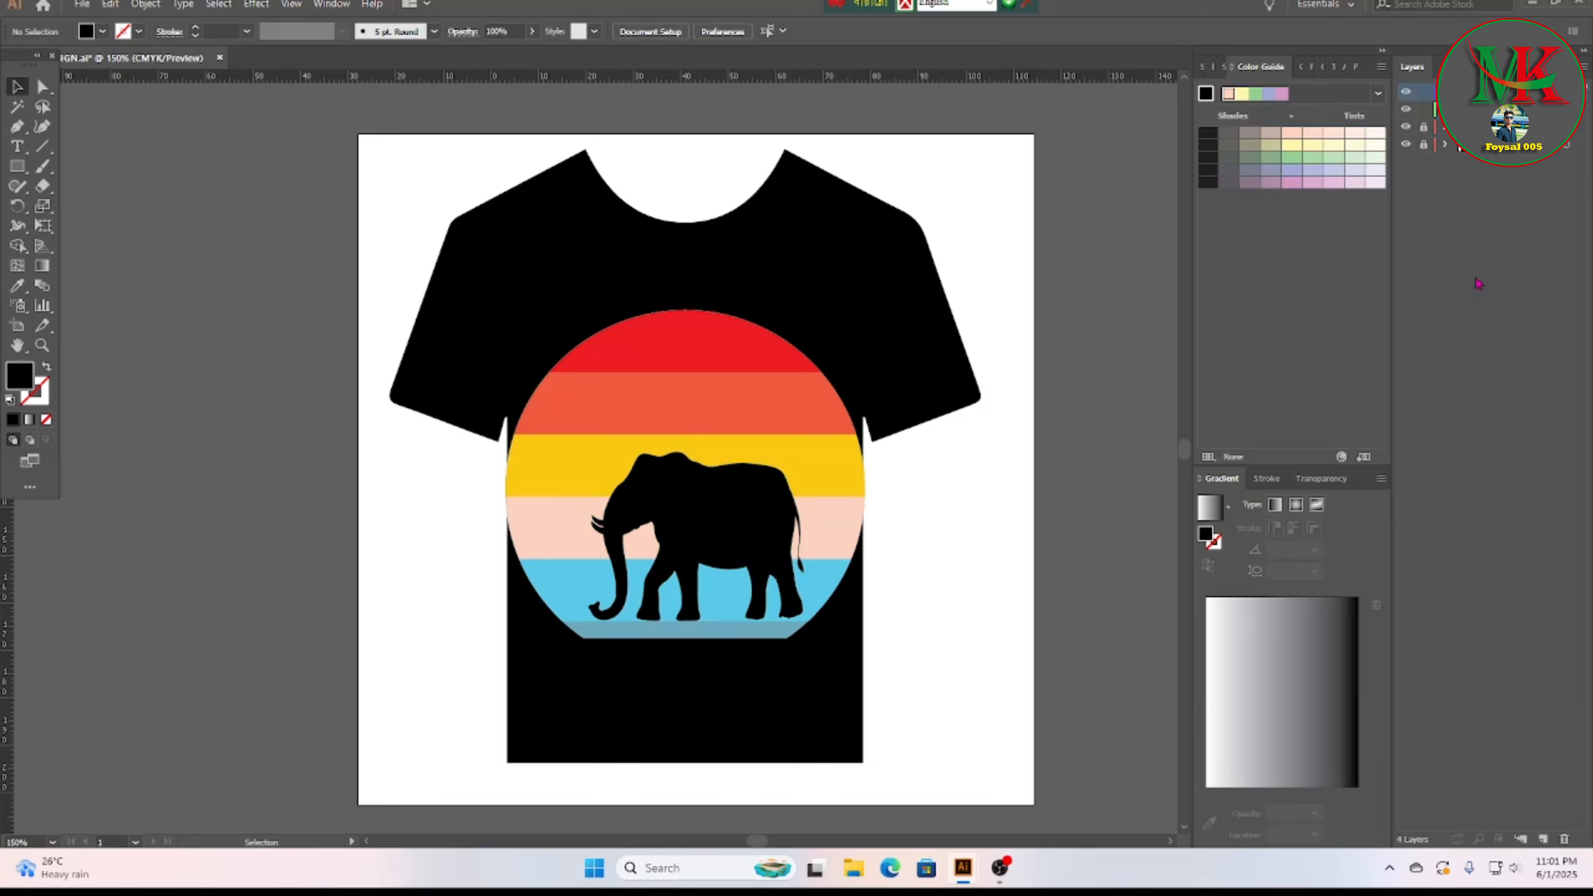
pyautogui.click(1423, 110)
# Step: Place the tree silhouettes image 62872 from the Pront Icon All folder into the document
pyautogui.click(81, 4)
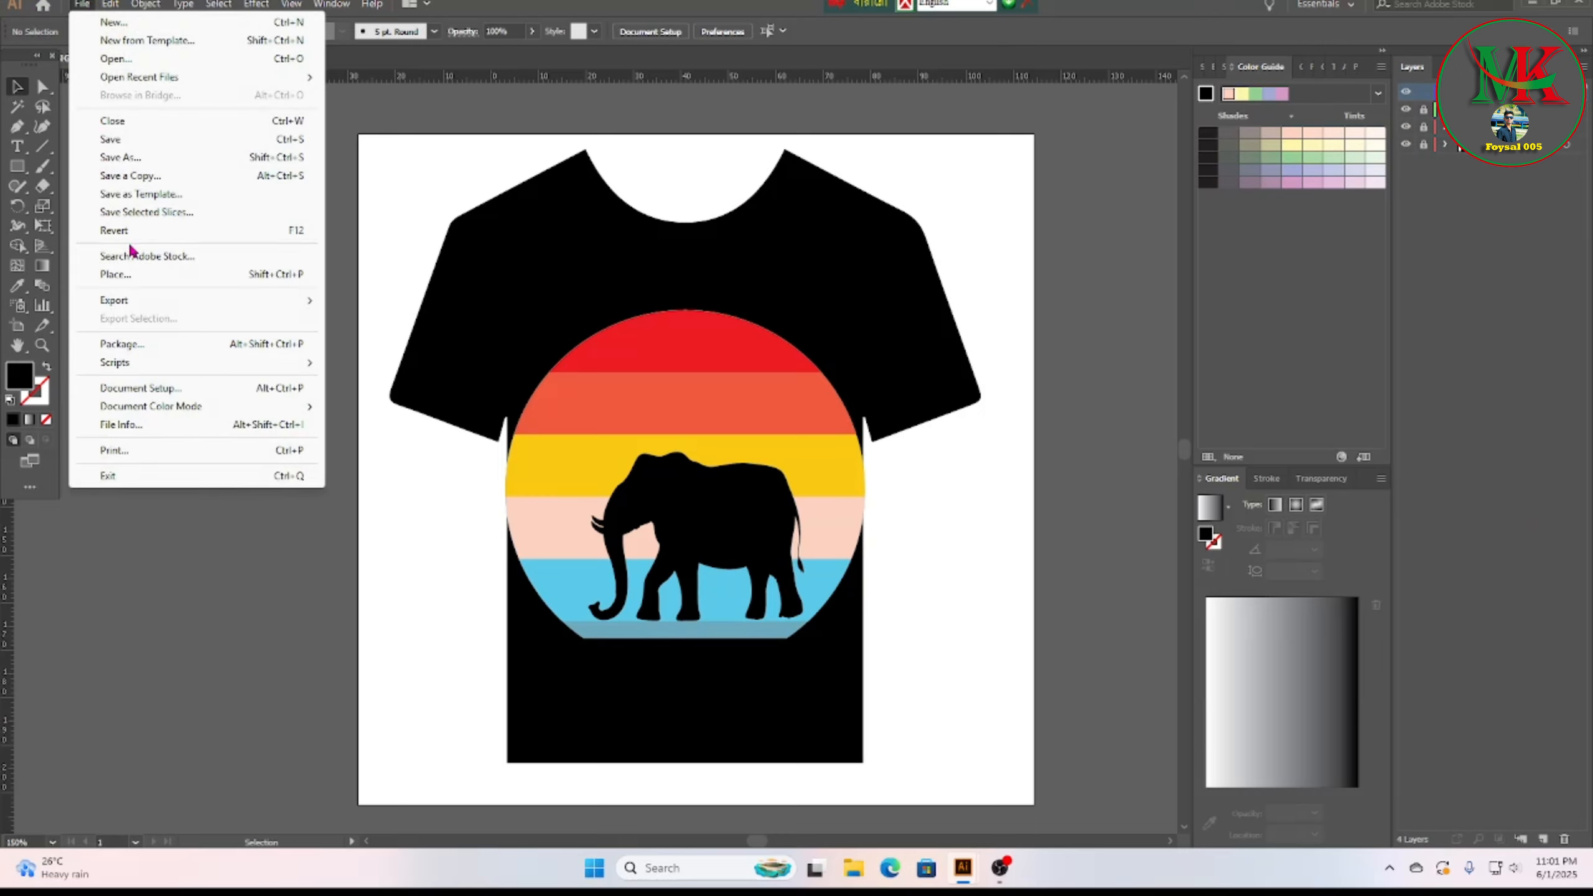
pyautogui.click(144, 282)
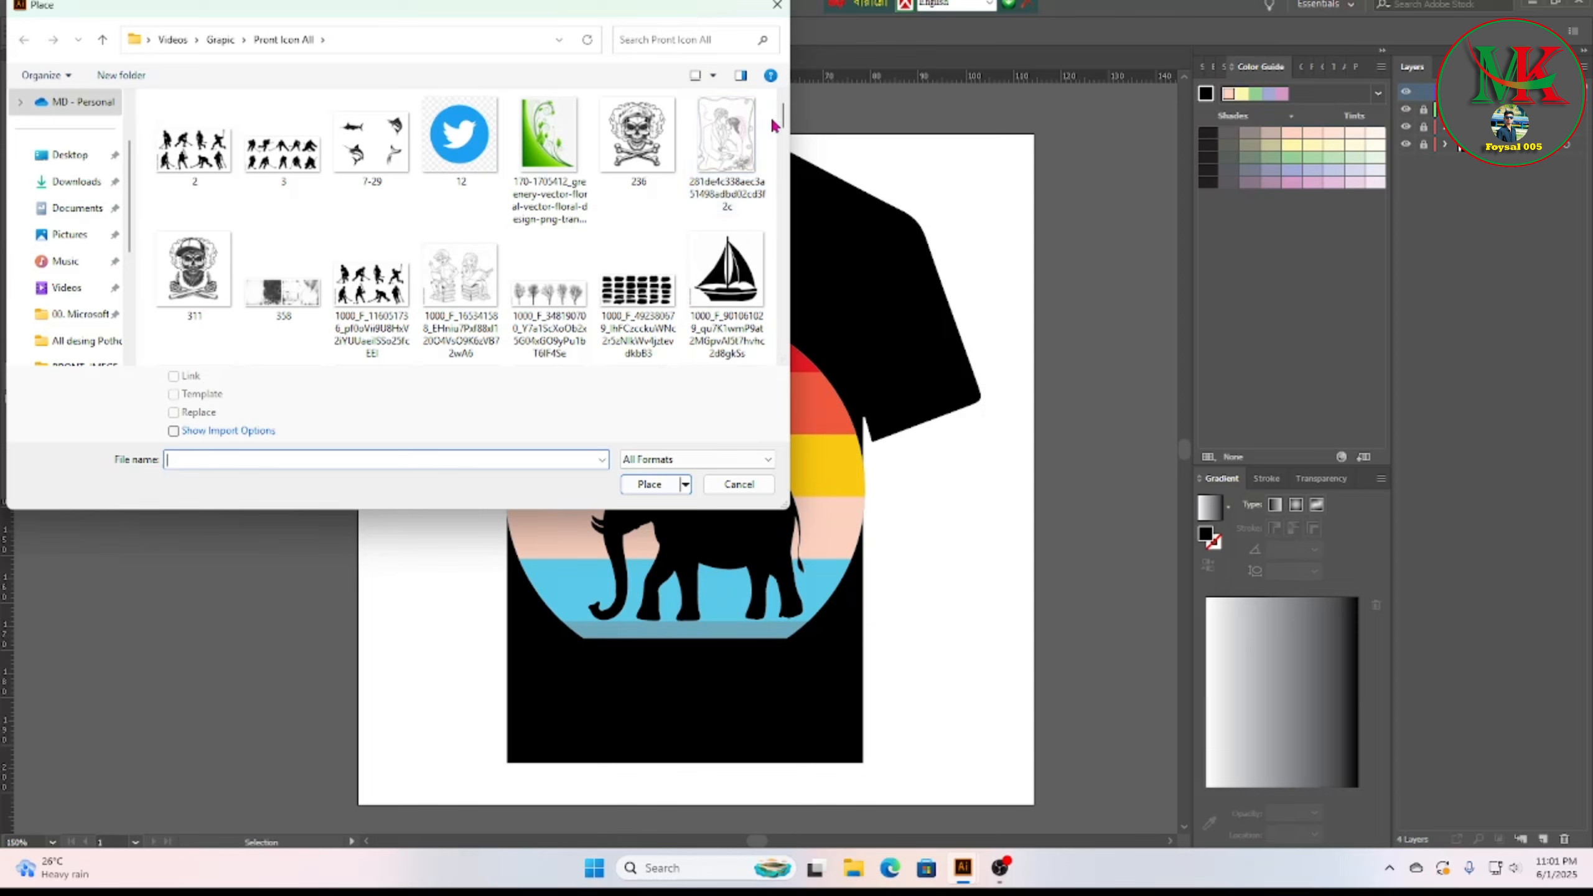
pyautogui.moveTo(785, 121); pyautogui.dragTo(790, 140)
pyautogui.click(457, 282)
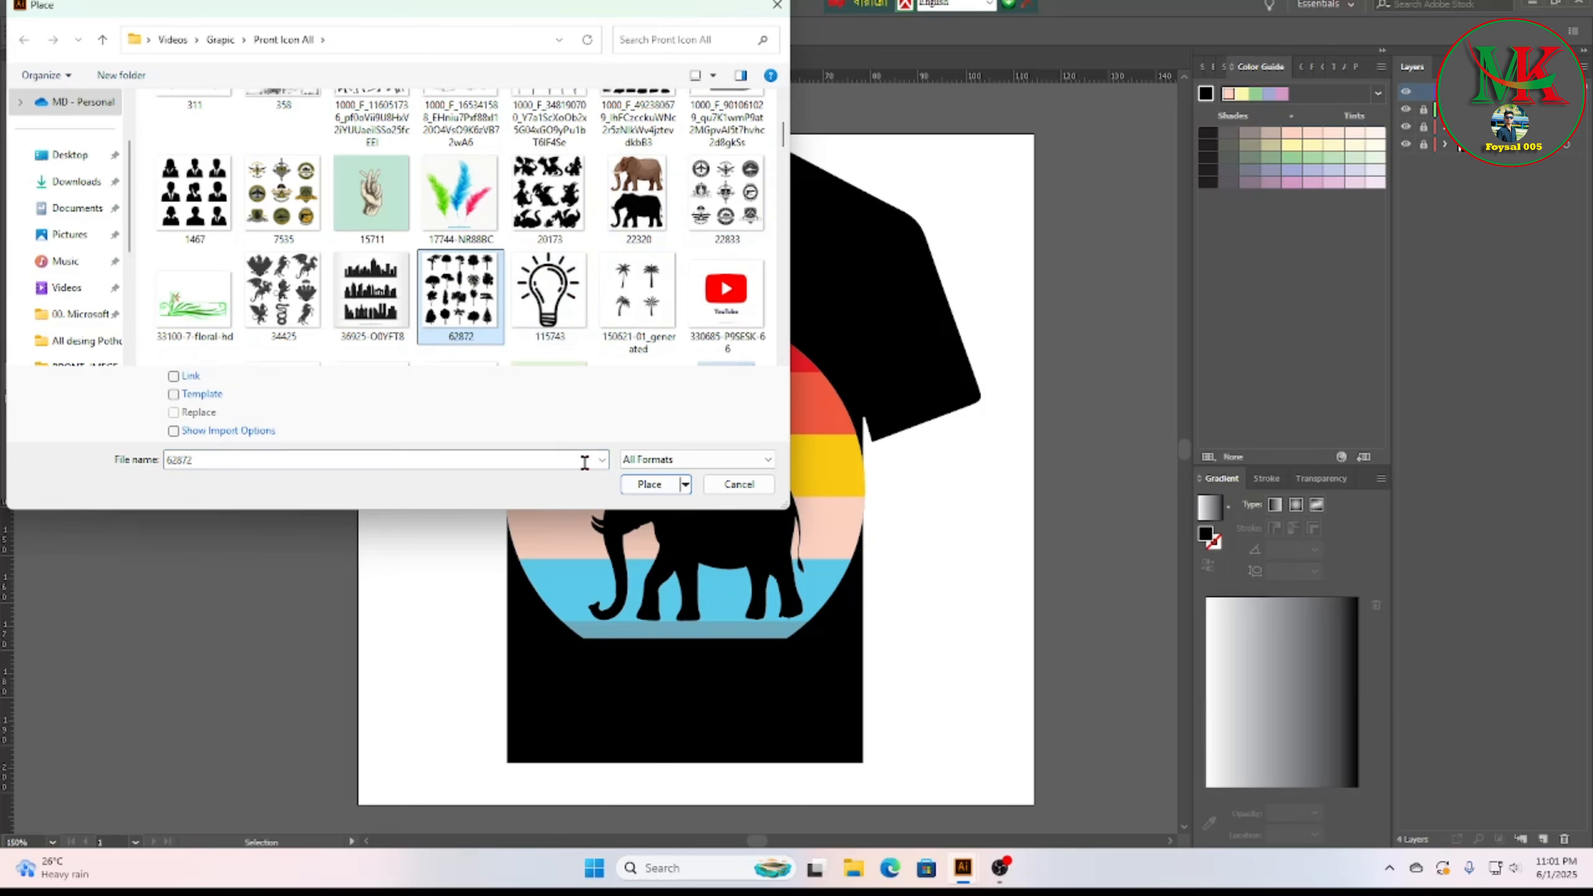
pyautogui.click(646, 486)
pyautogui.click(200, 216)
pyautogui.moveTo(207, 213)
pyautogui.mouseDown()
pyautogui.moveTo(904, 547)
pyautogui.moveTo(1130, 739)
pyautogui.moveTo(194, 192)
pyautogui.mouseUp()
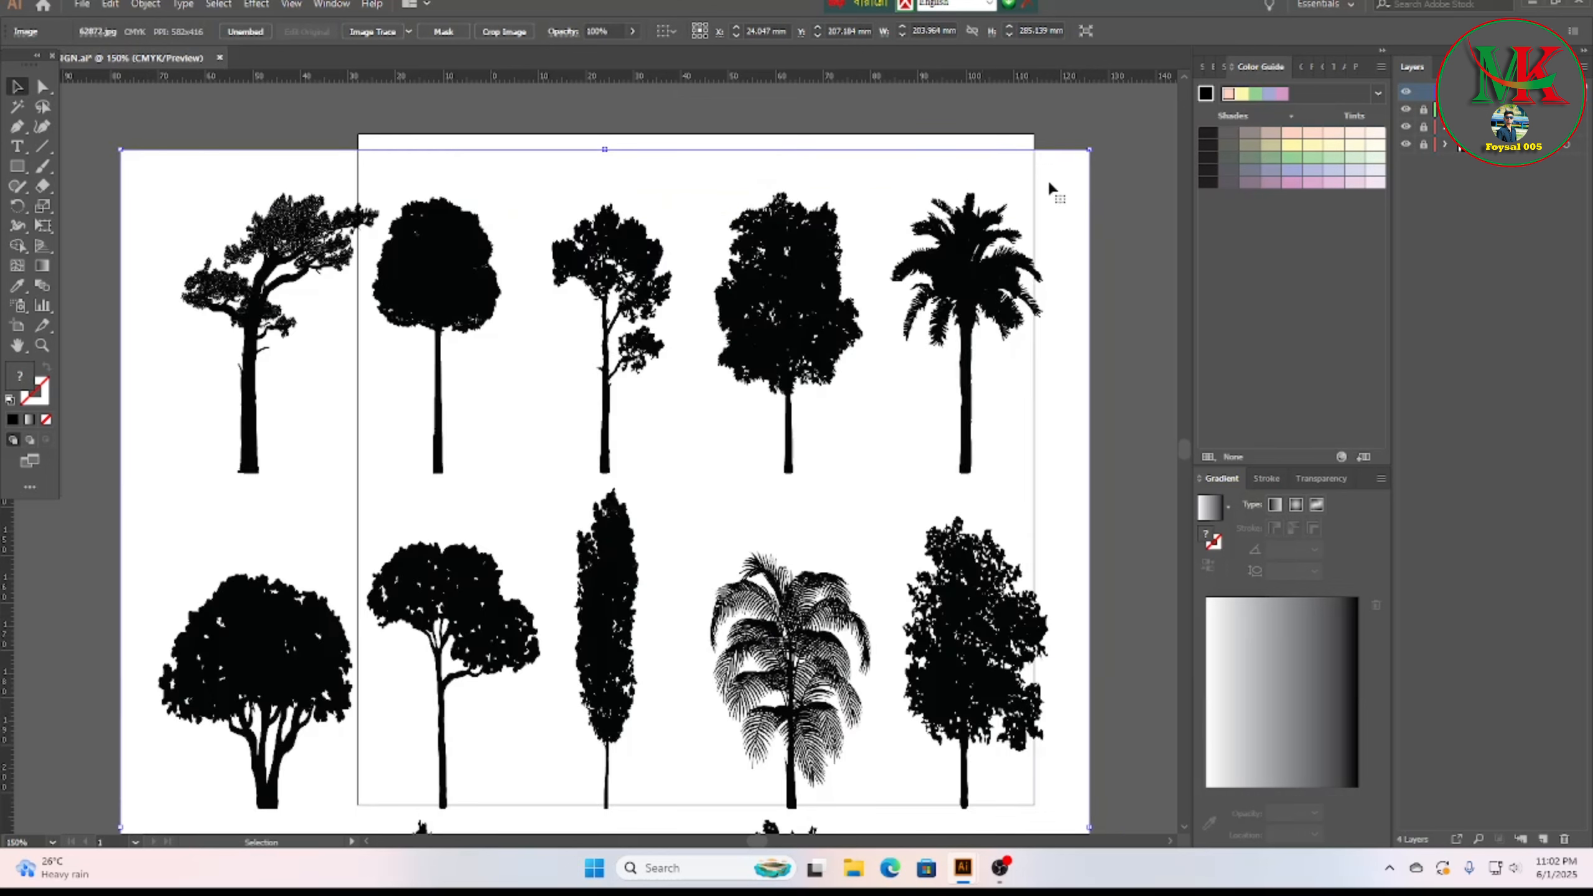
# Step: Scale the tree image down to about 50 x 80 mm and position it beside the artboard's left edge
pyautogui.moveTo(1093, 150); pyautogui.dragTo(351, 732)
pyautogui.moveTo(266, 775); pyautogui.dragTo(239, 150)
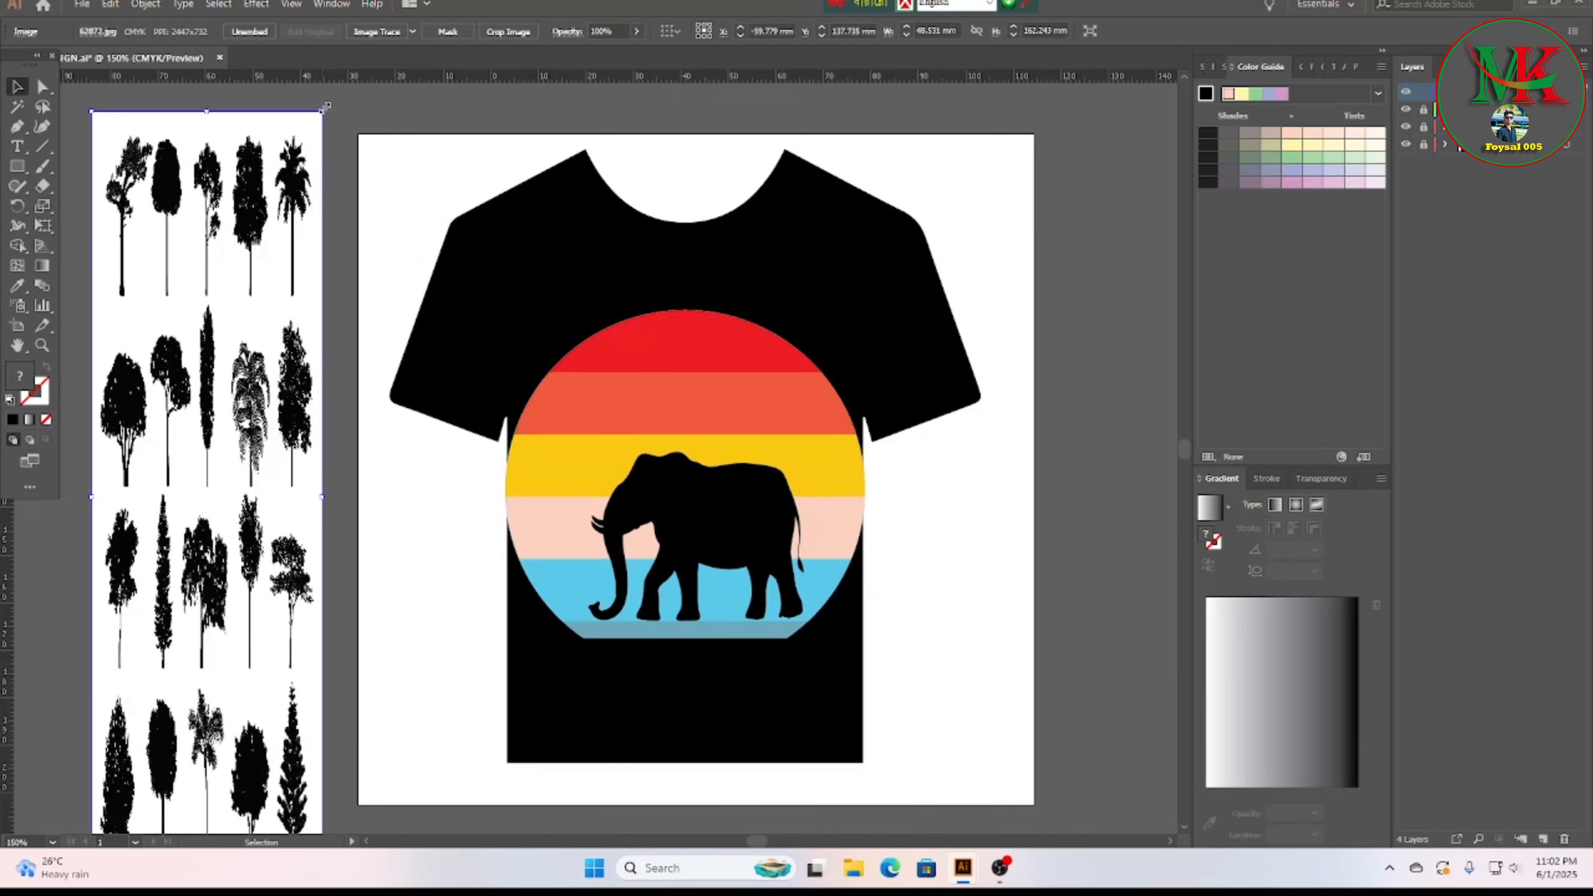
pyautogui.moveTo(322, 111); pyautogui.dragTo(332, 506)
pyautogui.moveTo(232, 601); pyautogui.dragTo(231, 398)
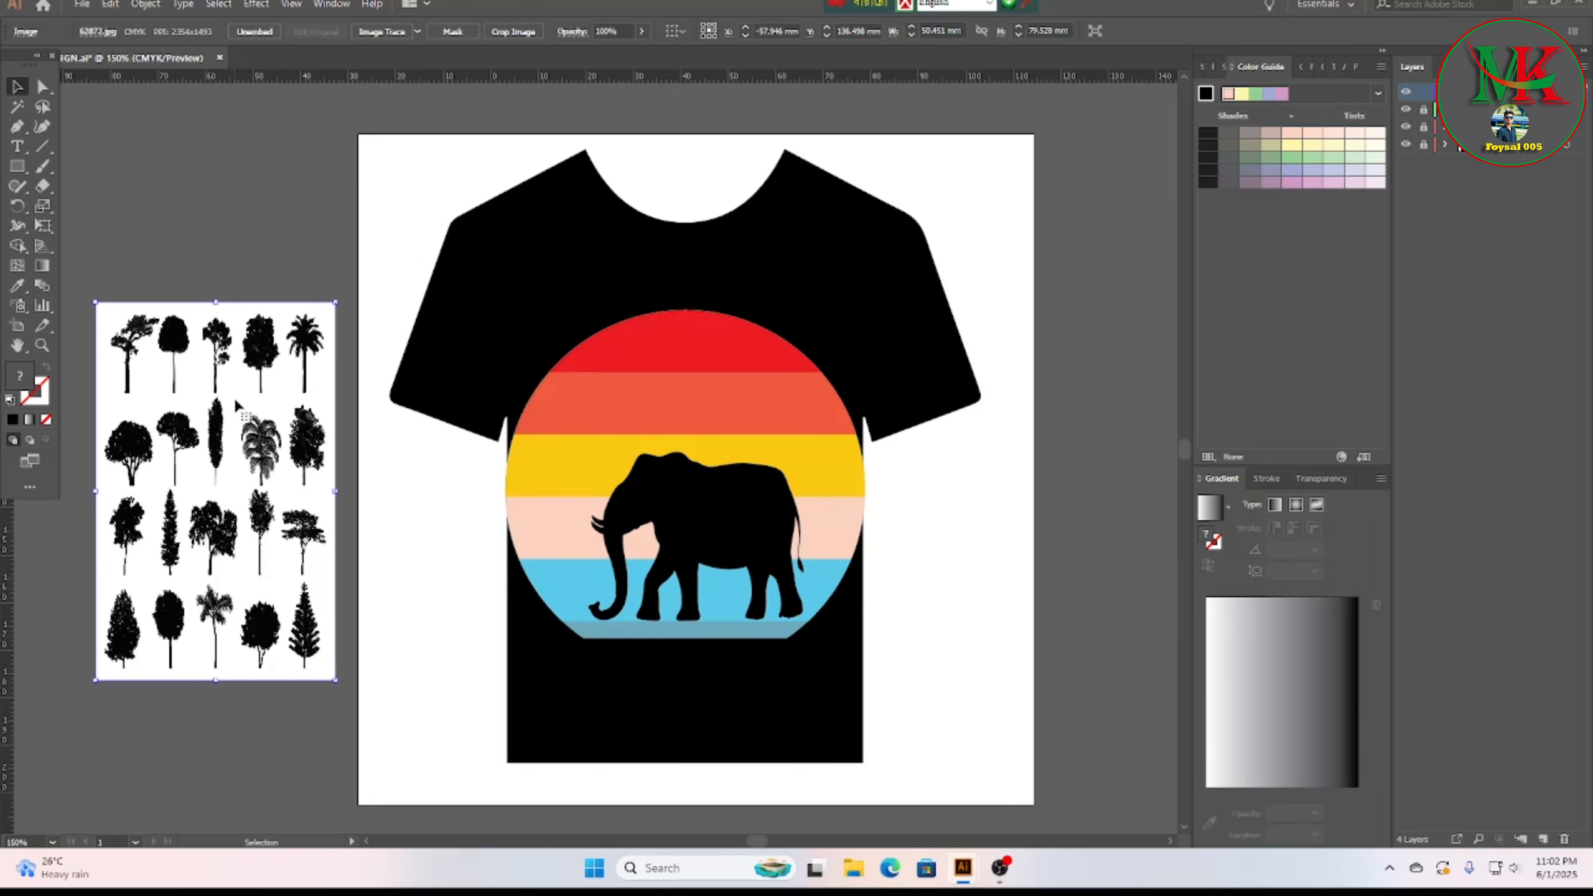
# Step: Trace and expand the tree image, and remove its white background using the Magic Wand tool
pyautogui.click(380, 32)
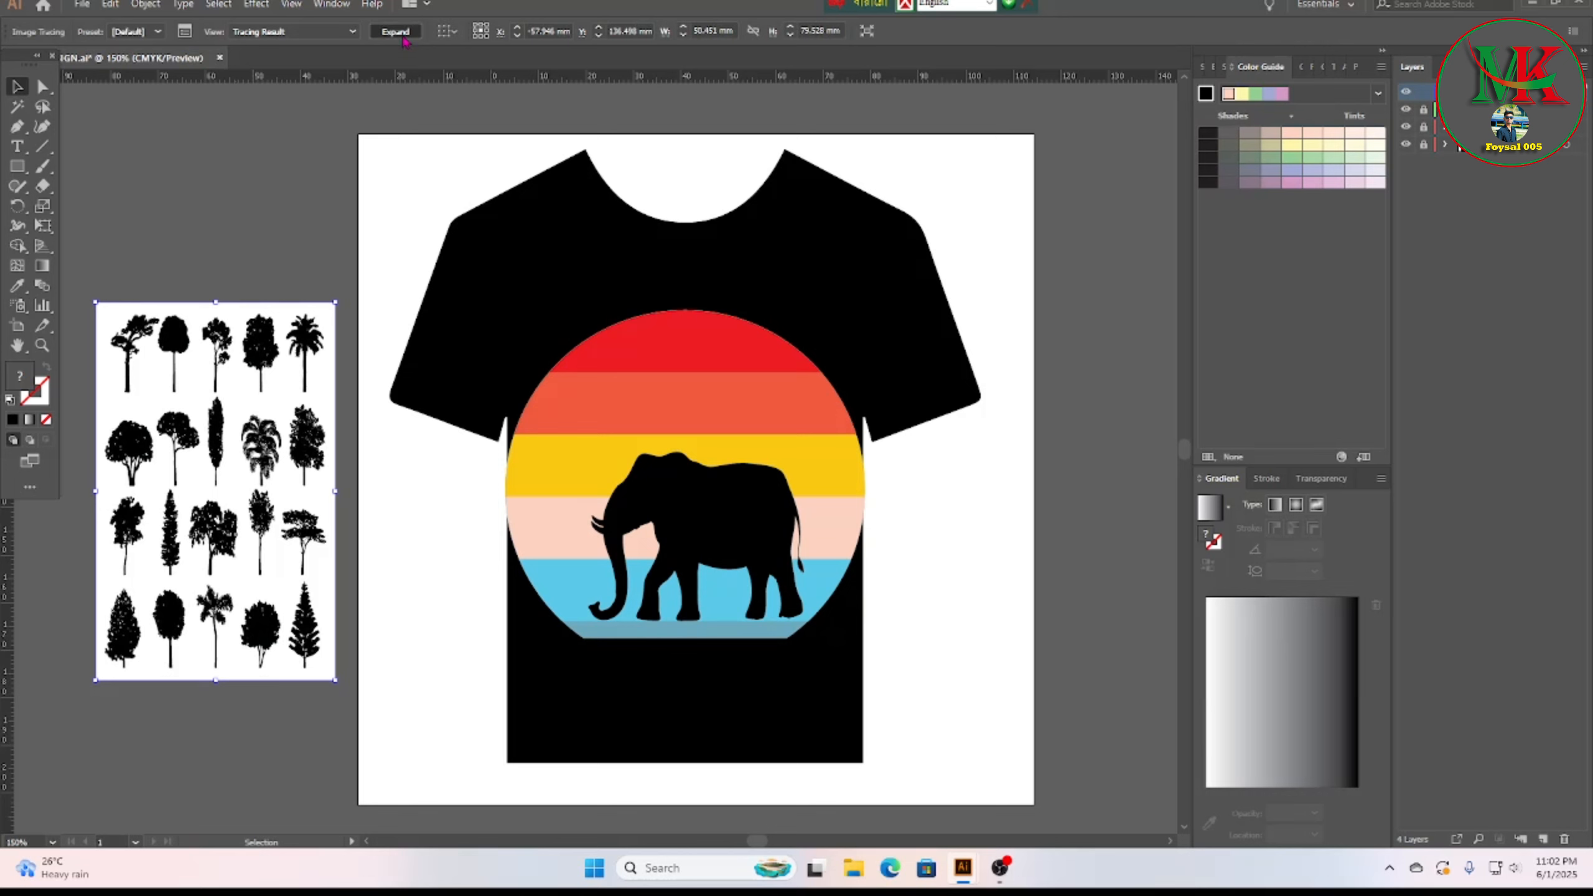
pyautogui.click(17, 106)
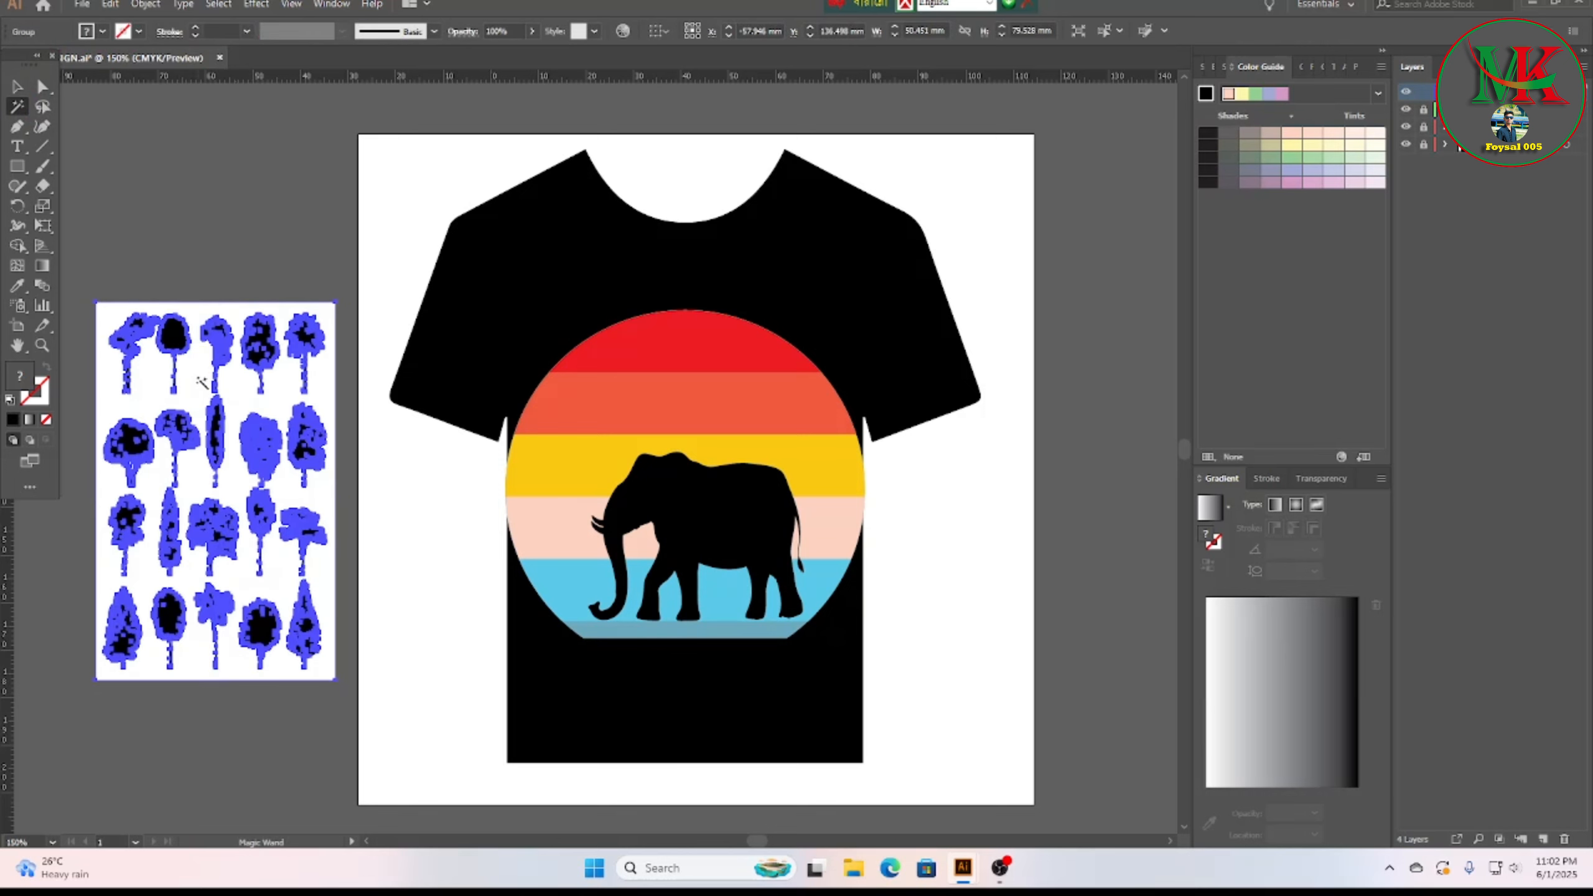
pyautogui.click(200, 383)
pyautogui.press('Delete')
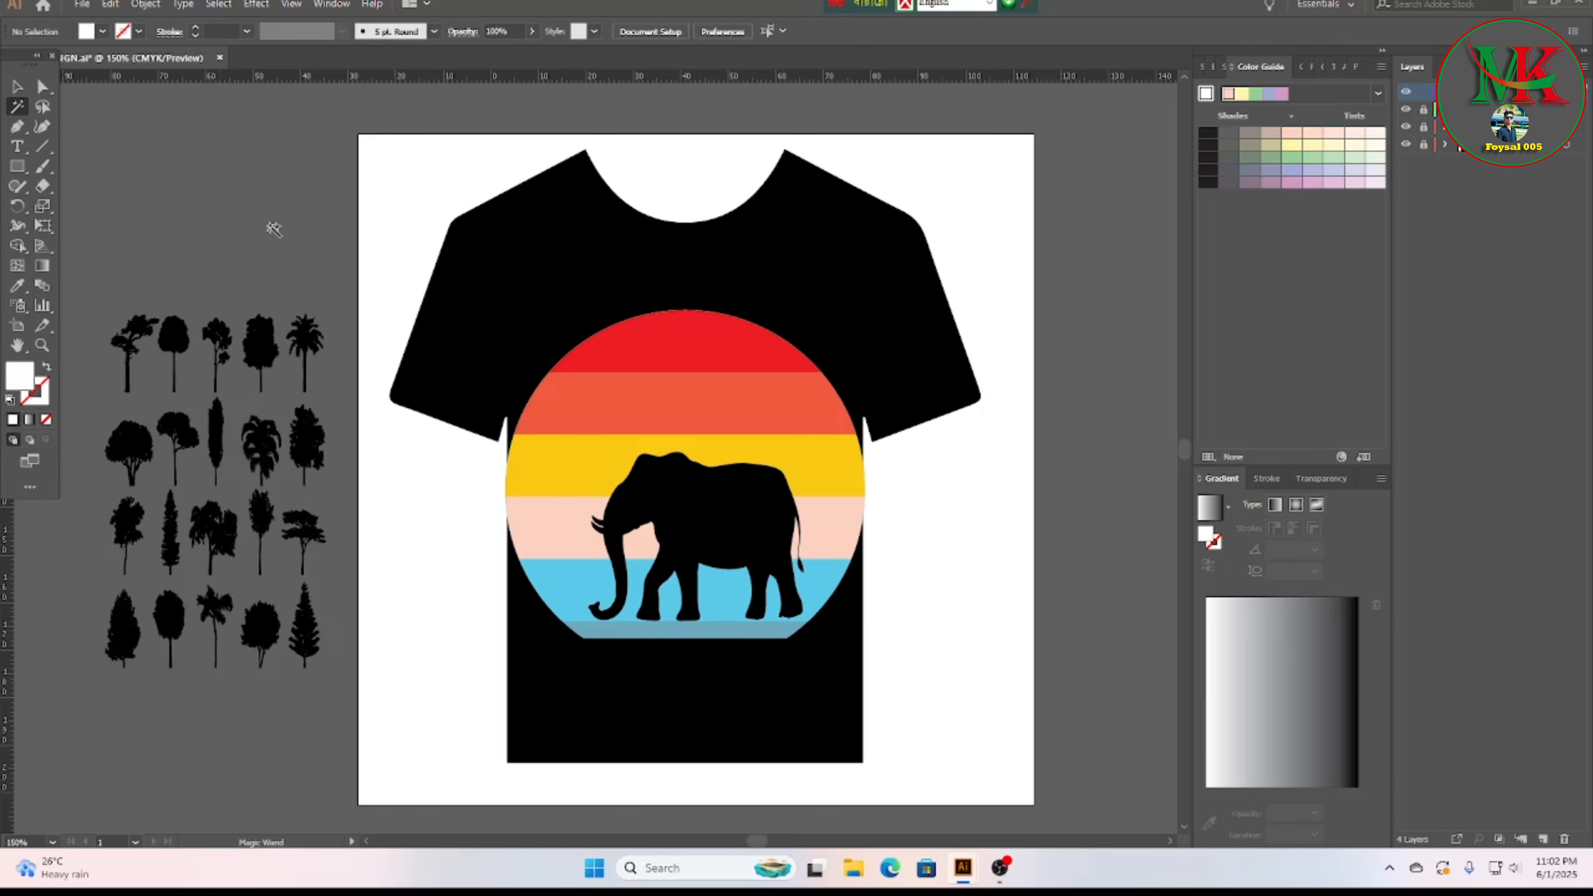
# Step: Ungroup the traced tree silhouettes and select only the flat-topped tree at the end of the third row
pyautogui.click(17, 87)
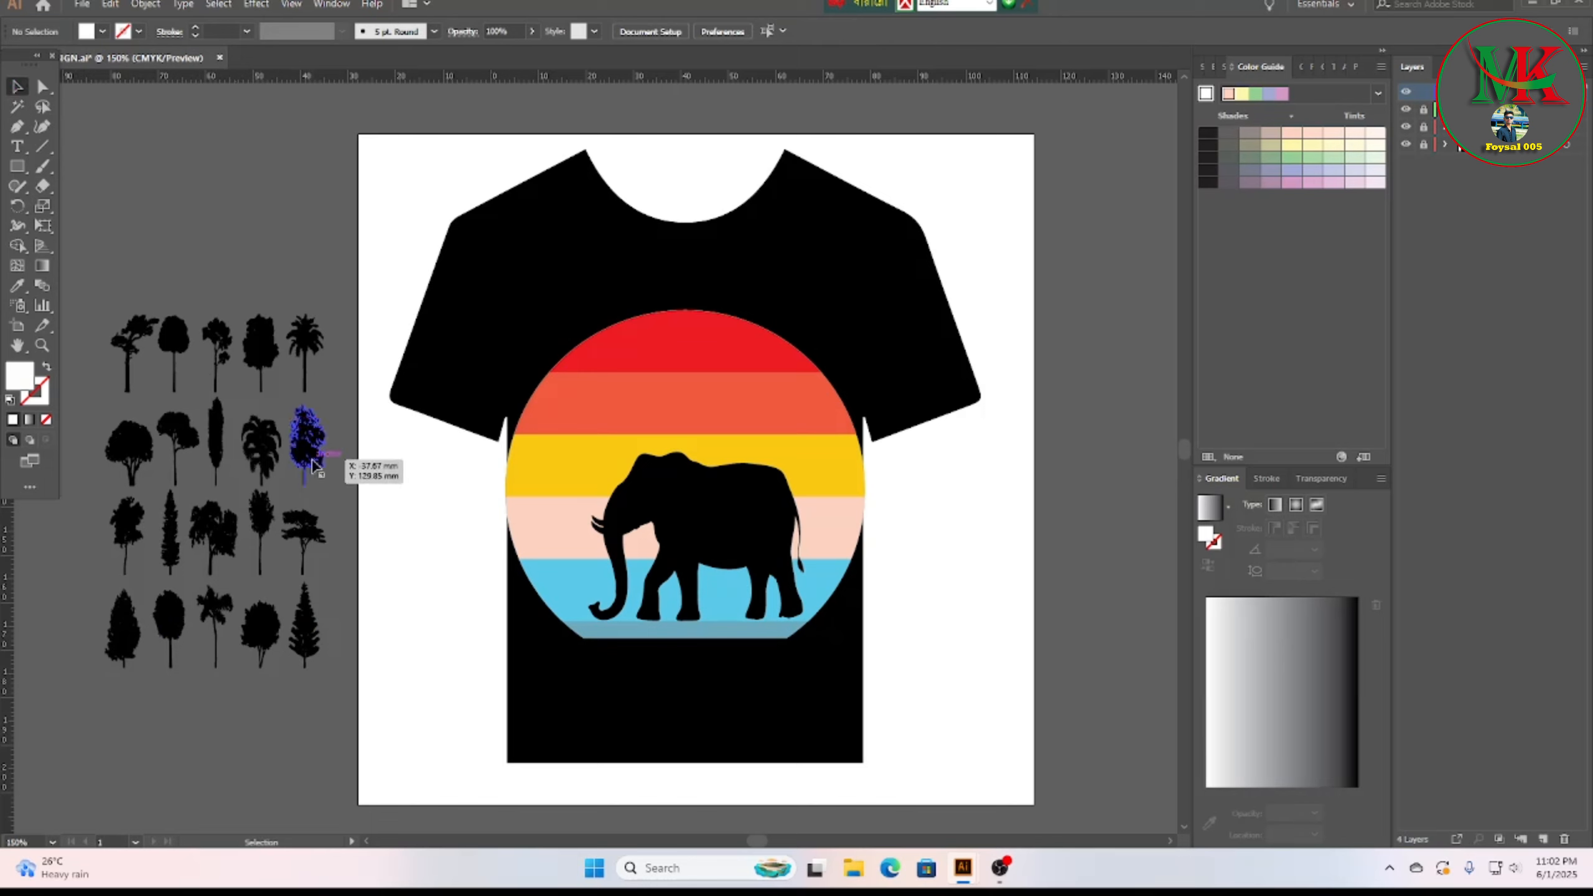
pyautogui.click(180, 342)
pyautogui.rightClick(179, 342)
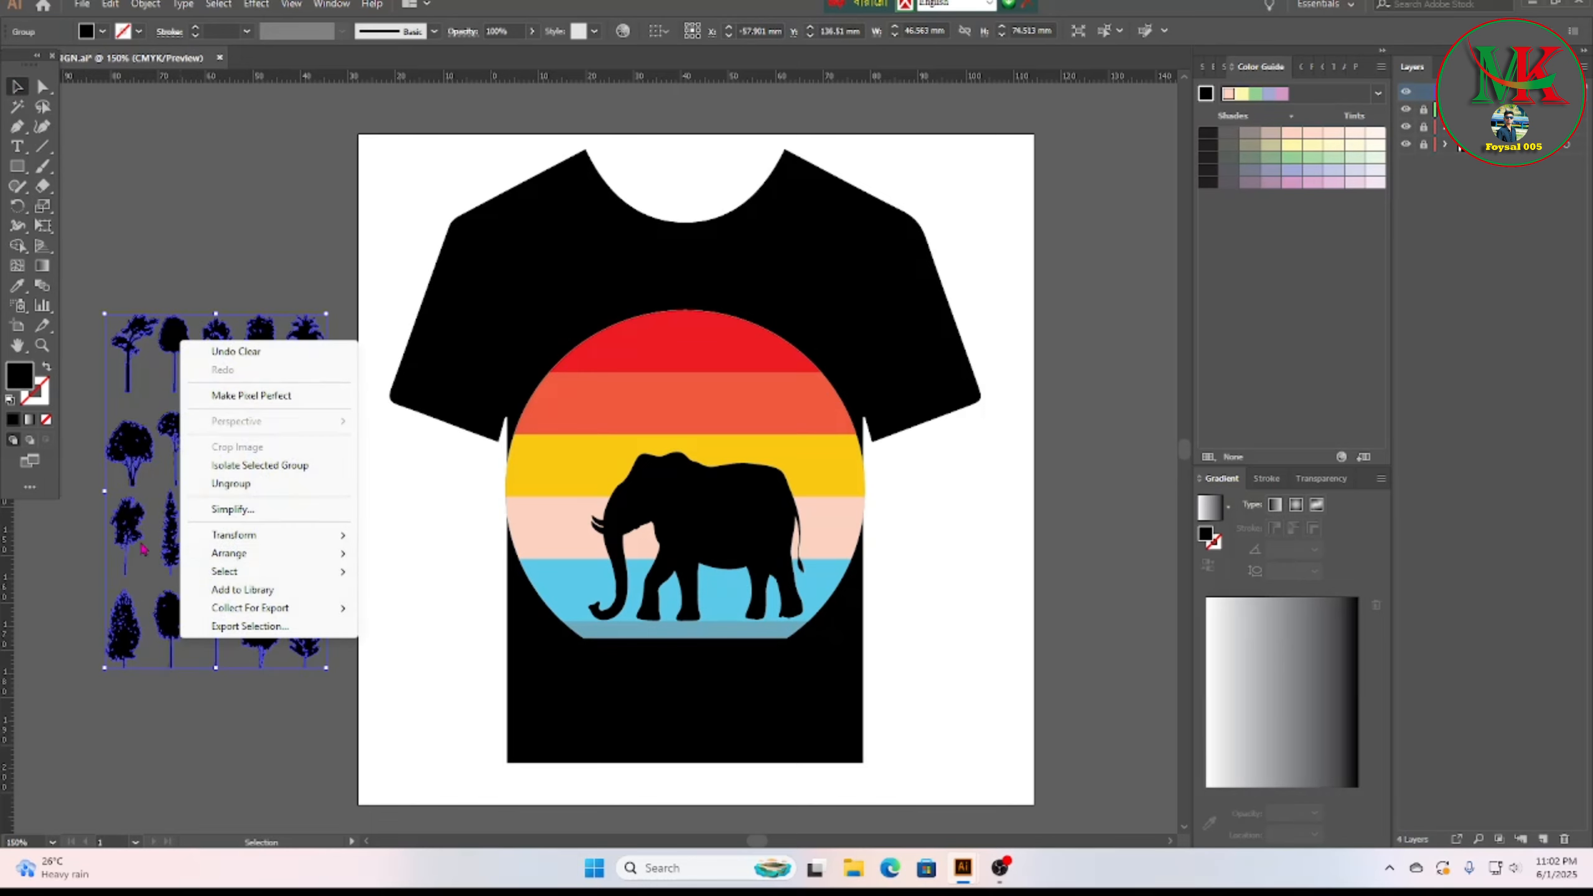
pyautogui.click(230, 483)
pyautogui.click(212, 214)
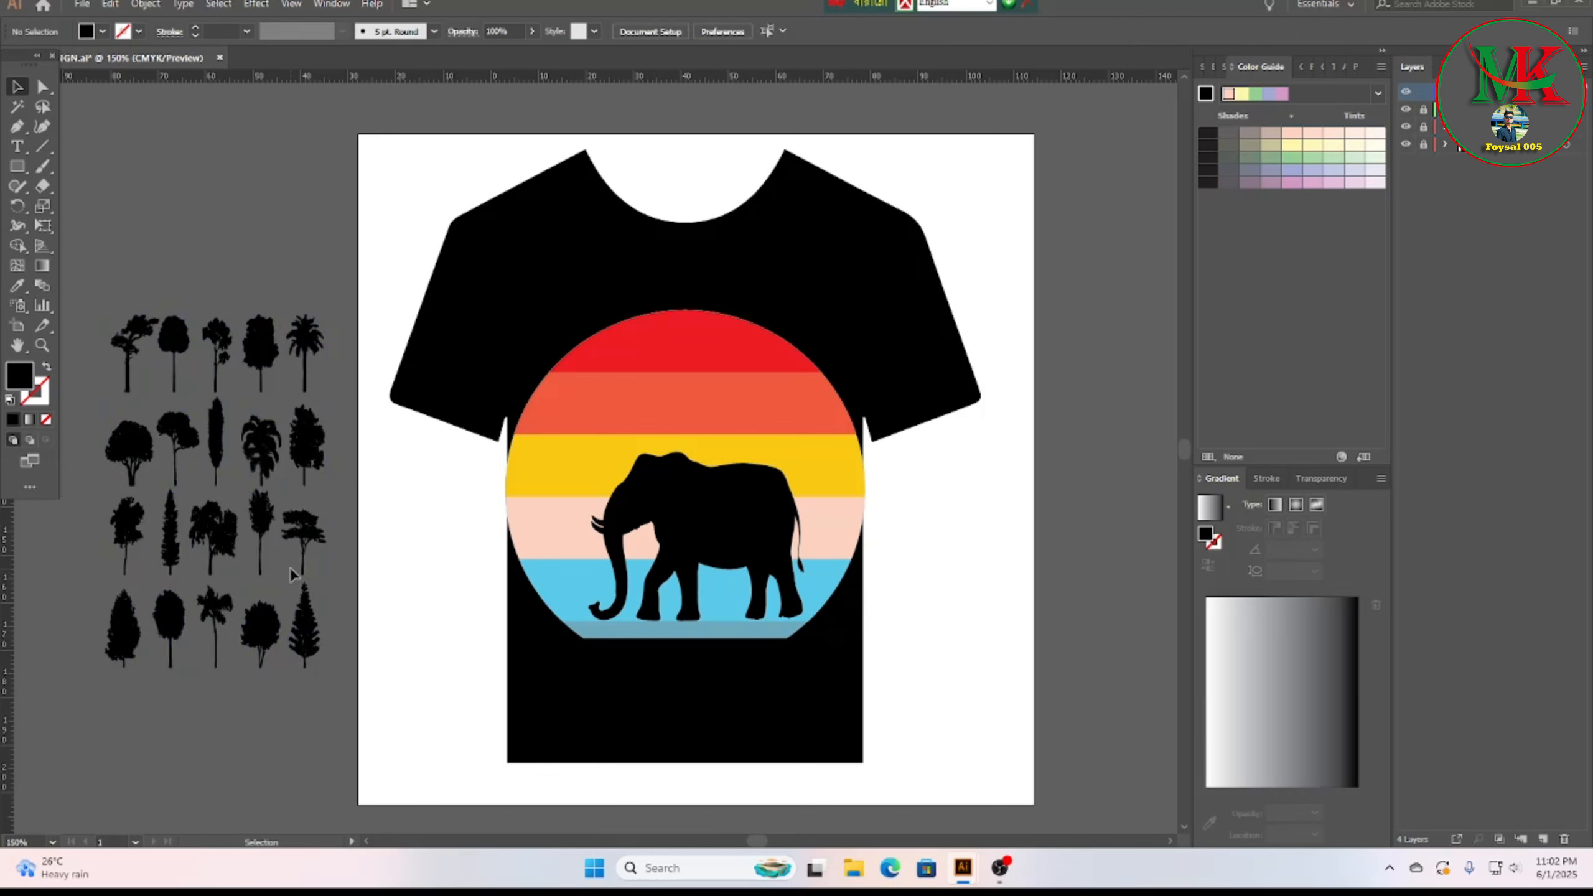
pyautogui.click(300, 537)
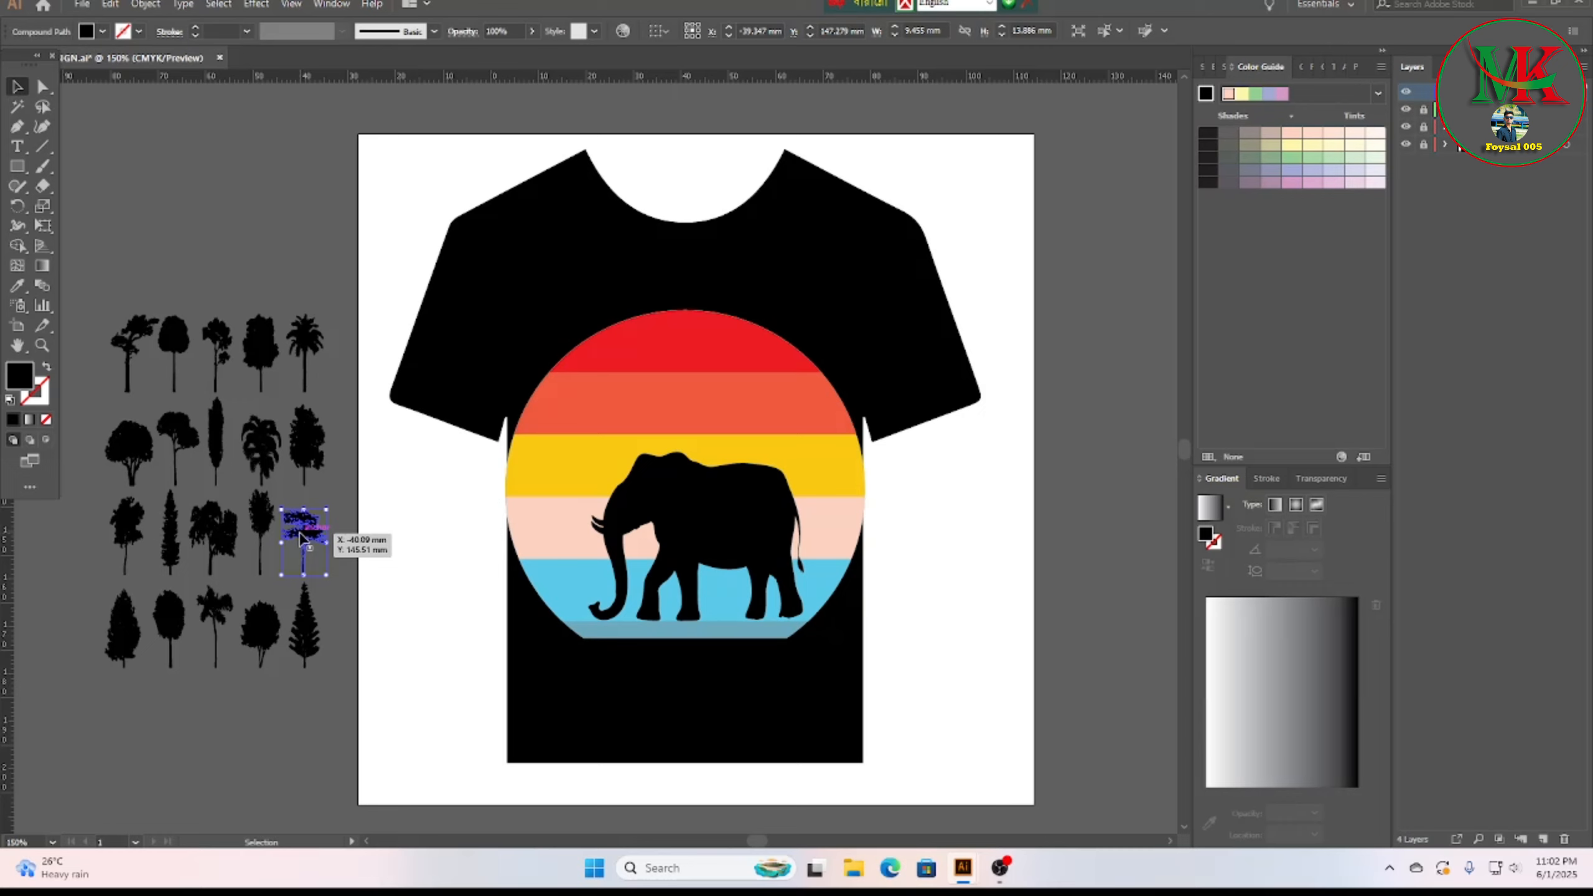
# Step: Move the flat-topped tree onto the T-shirt, enlarge it to about 40 x 58 mm and position it over the elephant
pyautogui.moveTo(301, 538); pyautogui.dragTo(927, 539)
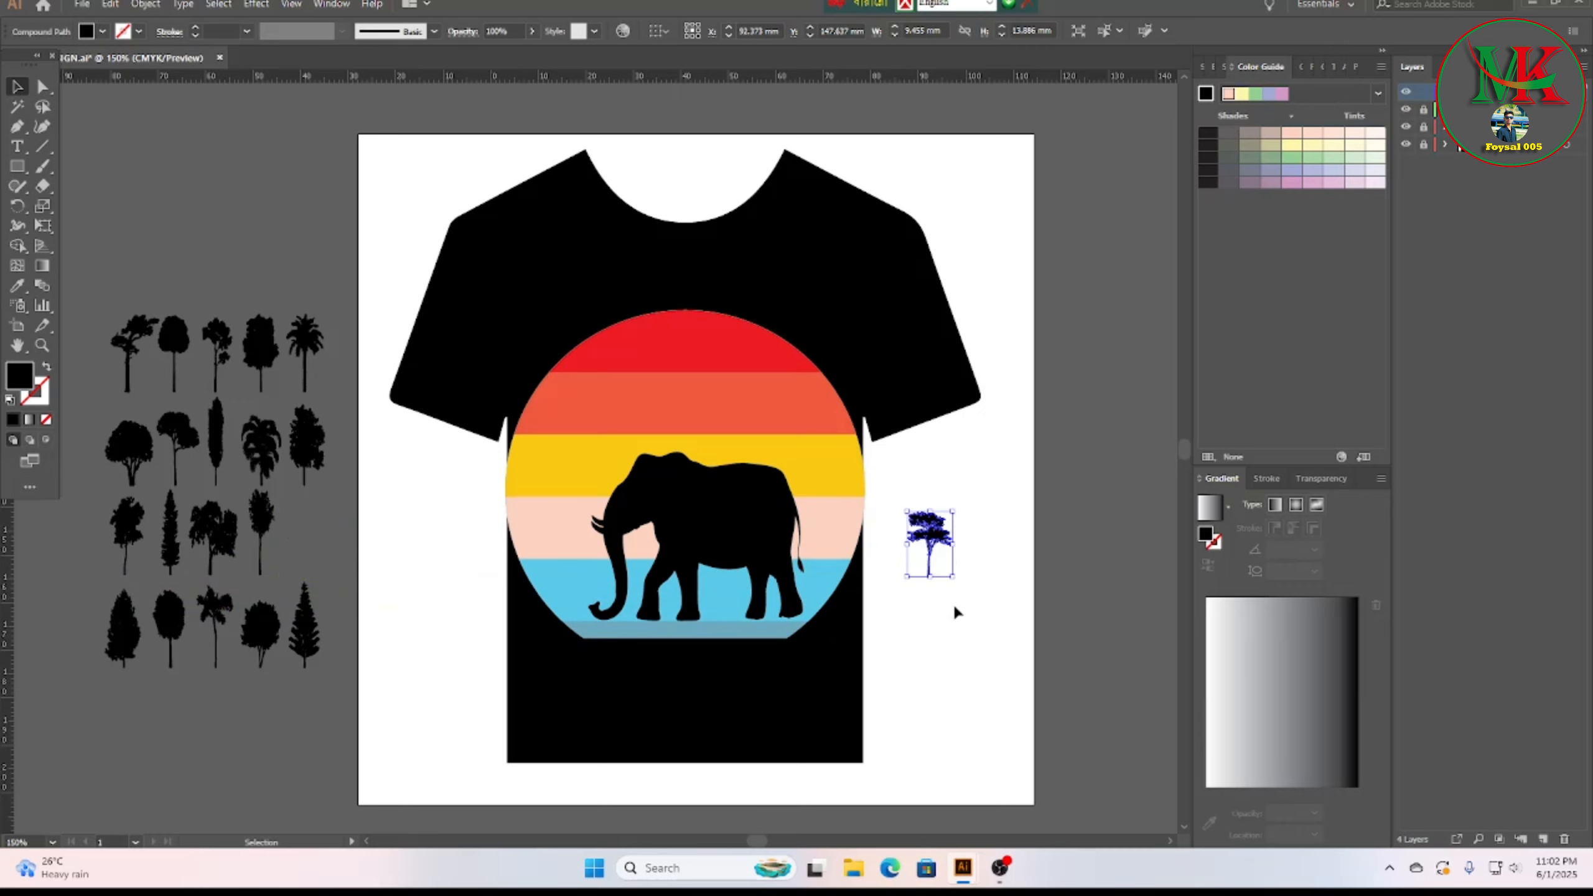
pyautogui.click(890, 486)
pyautogui.click(928, 530)
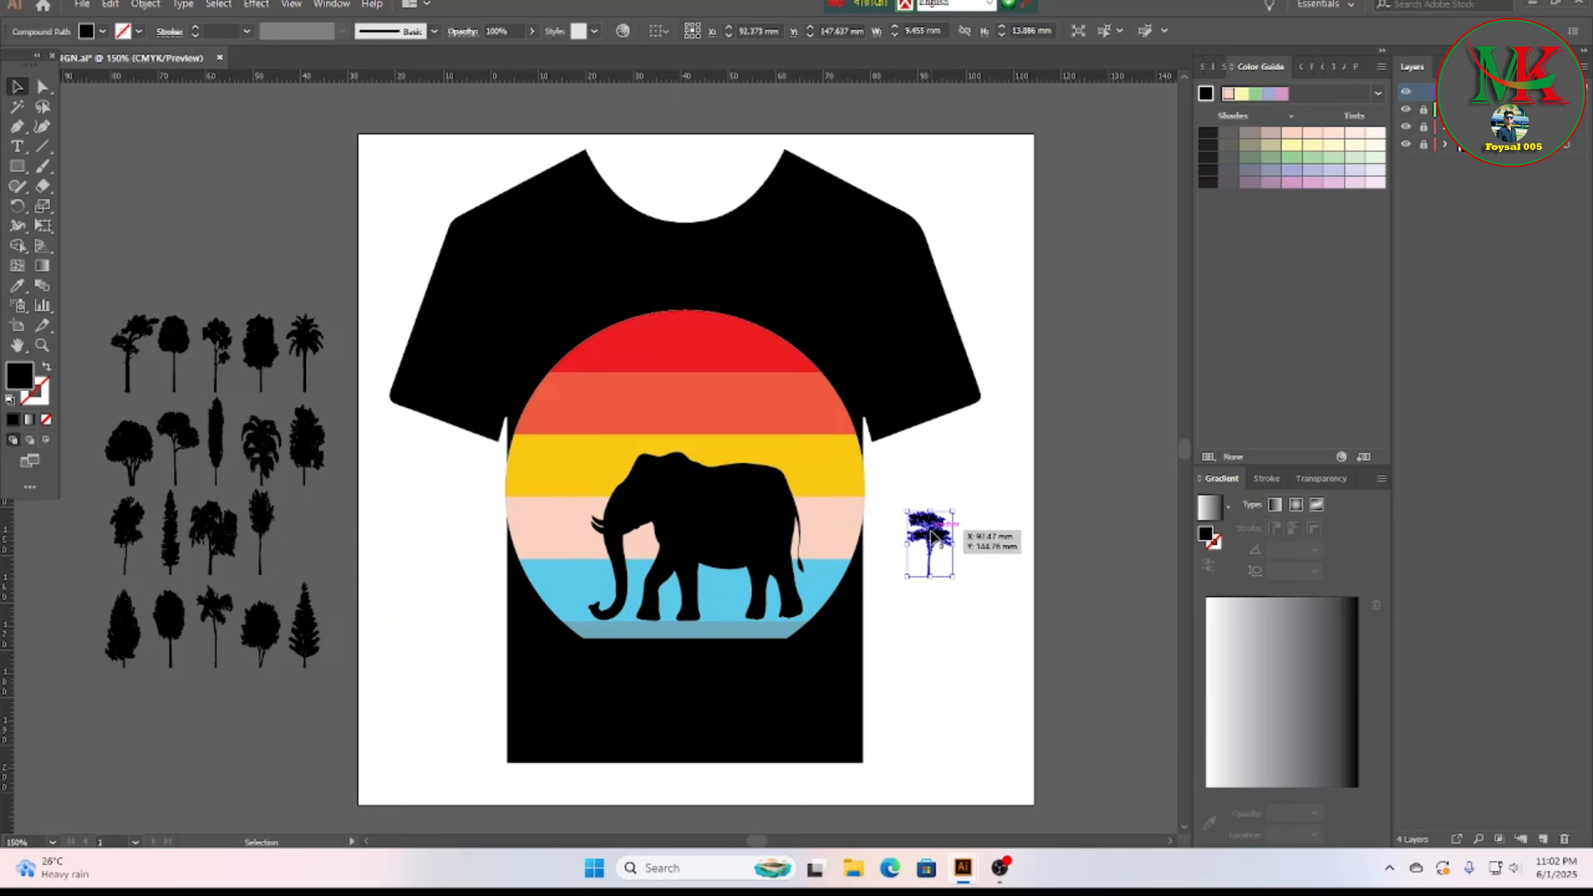
pyautogui.rightClick(932, 531)
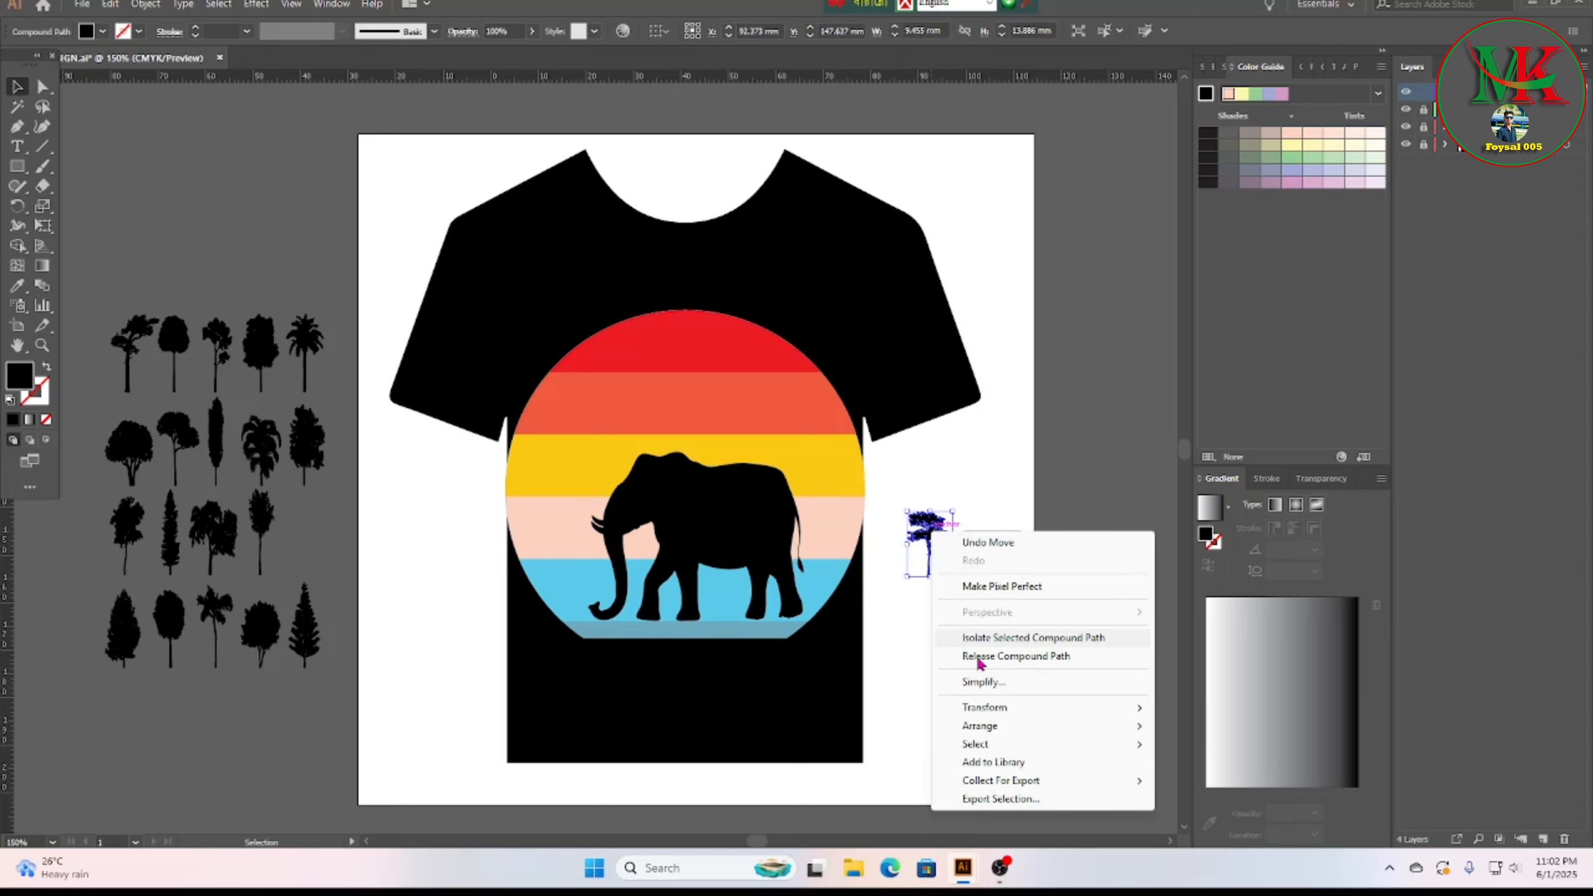
pyautogui.click(1003, 475)
pyautogui.click(932, 532)
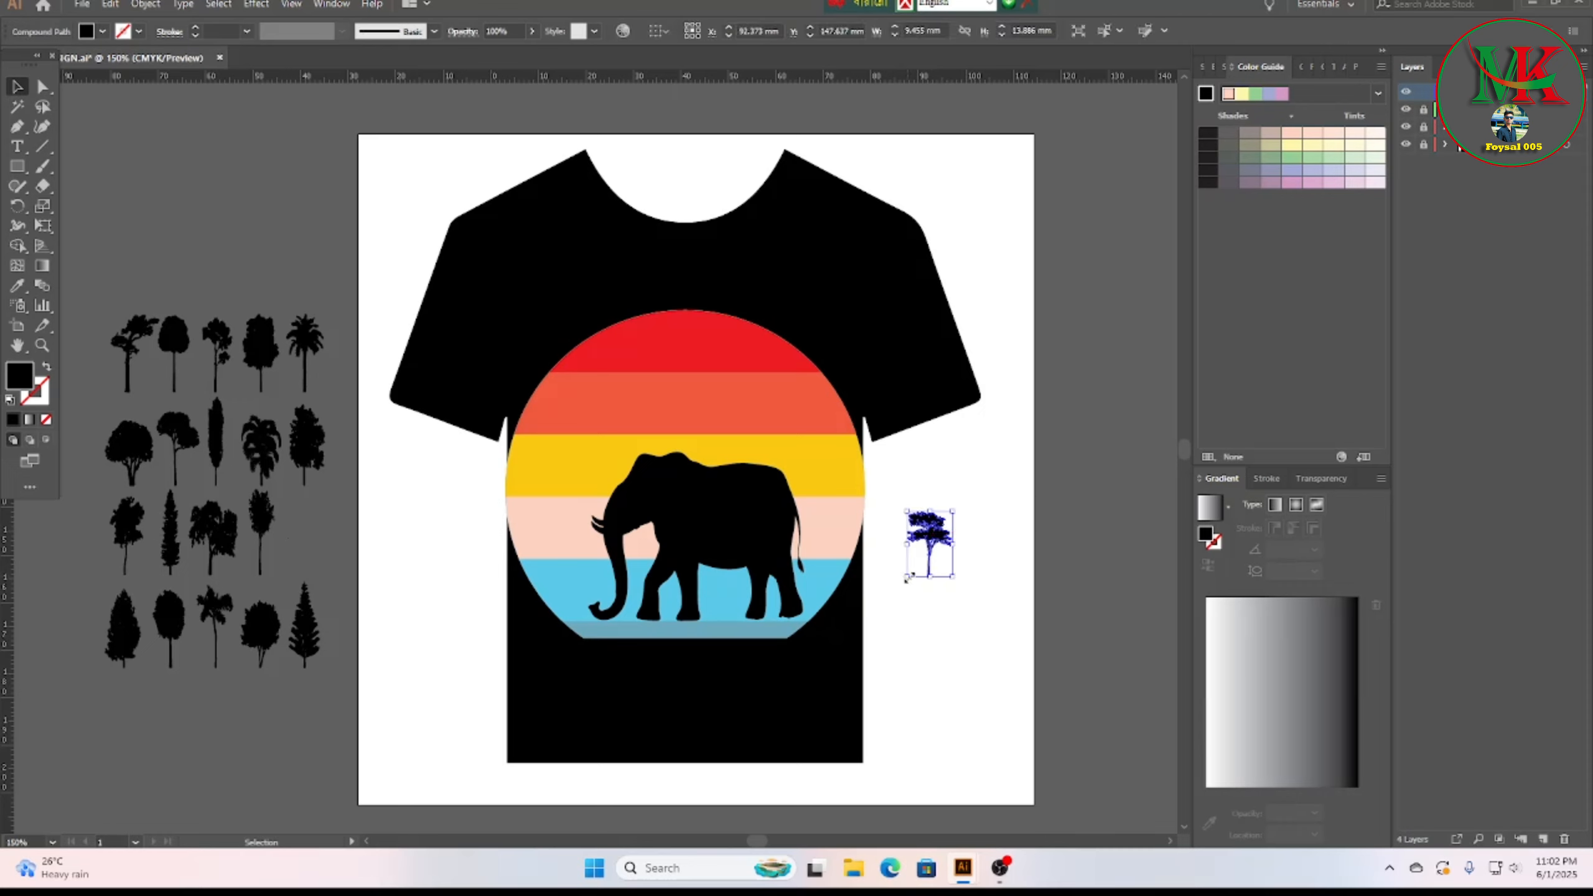
pyautogui.moveTo(906, 577); pyautogui.dragTo(674, 781)
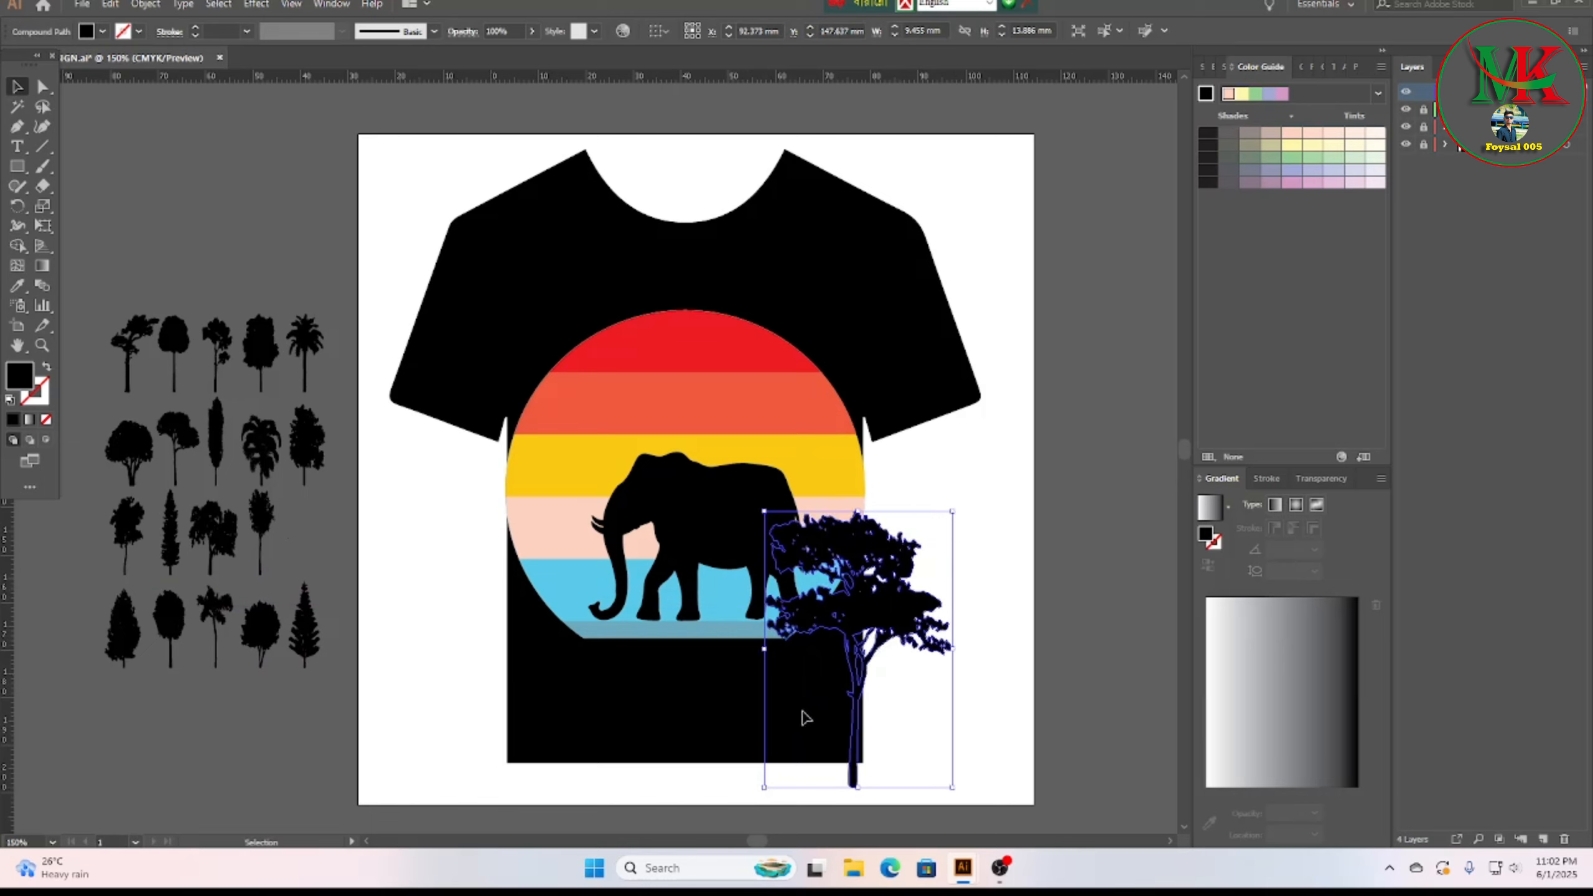
pyautogui.moveTo(888, 631); pyautogui.dragTo(724, 435)
pyautogui.click(953, 484)
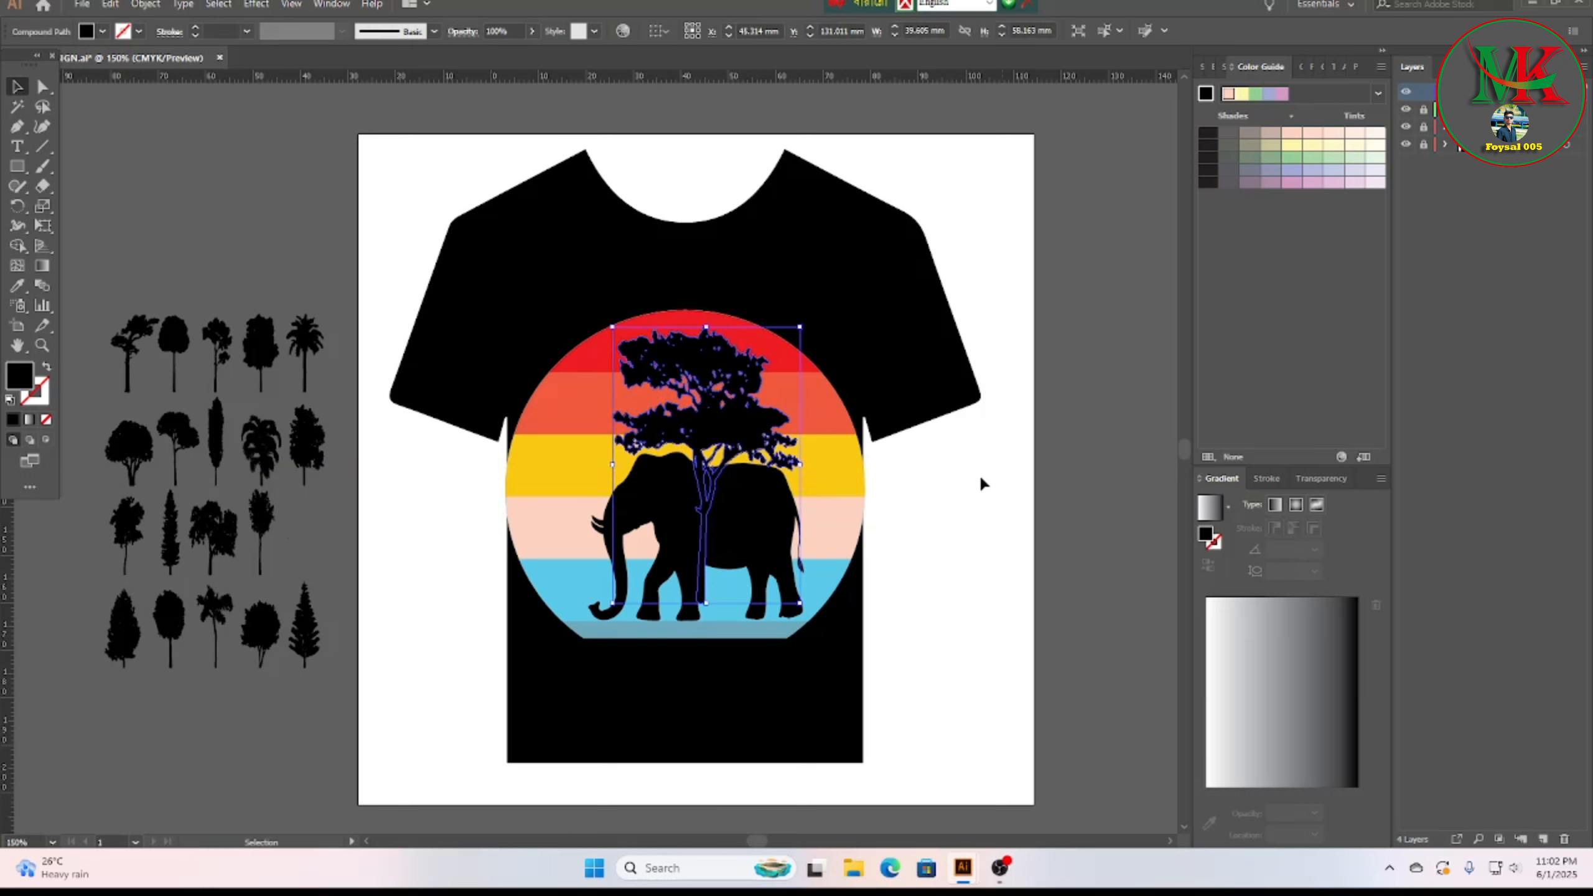
pyautogui.click(915, 480)
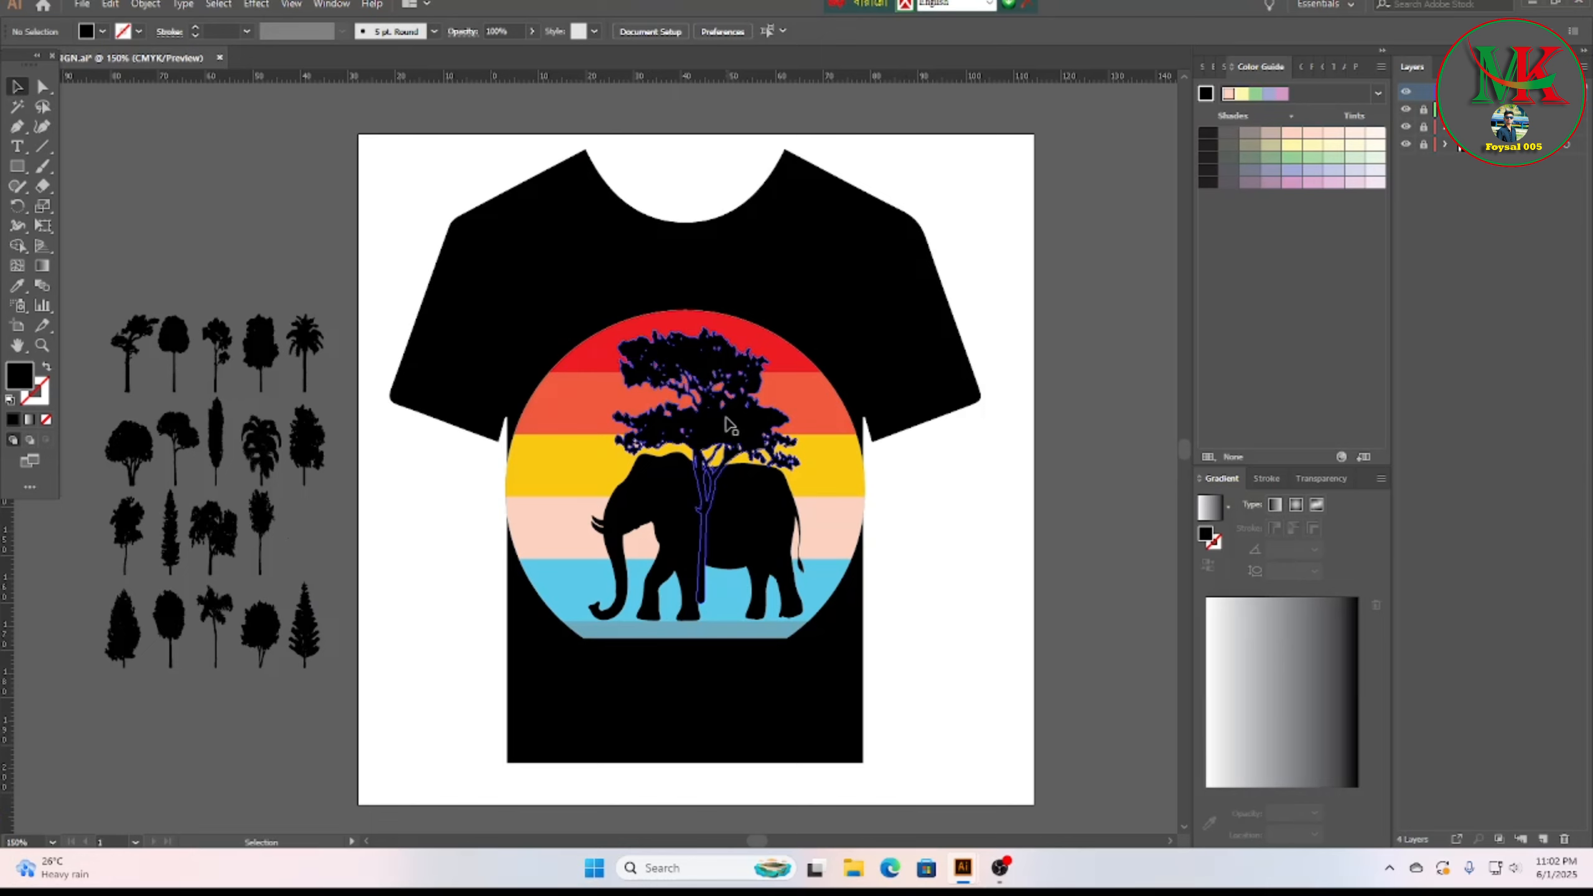
# Step: Replace the flat-topped tree on the shirt with the first tree of the top row, enlarged to about 44 x 53 mm over the elephant
pyautogui.moveTo(730, 424); pyautogui.dragTo(248, 599)
pyautogui.click(251, 202)
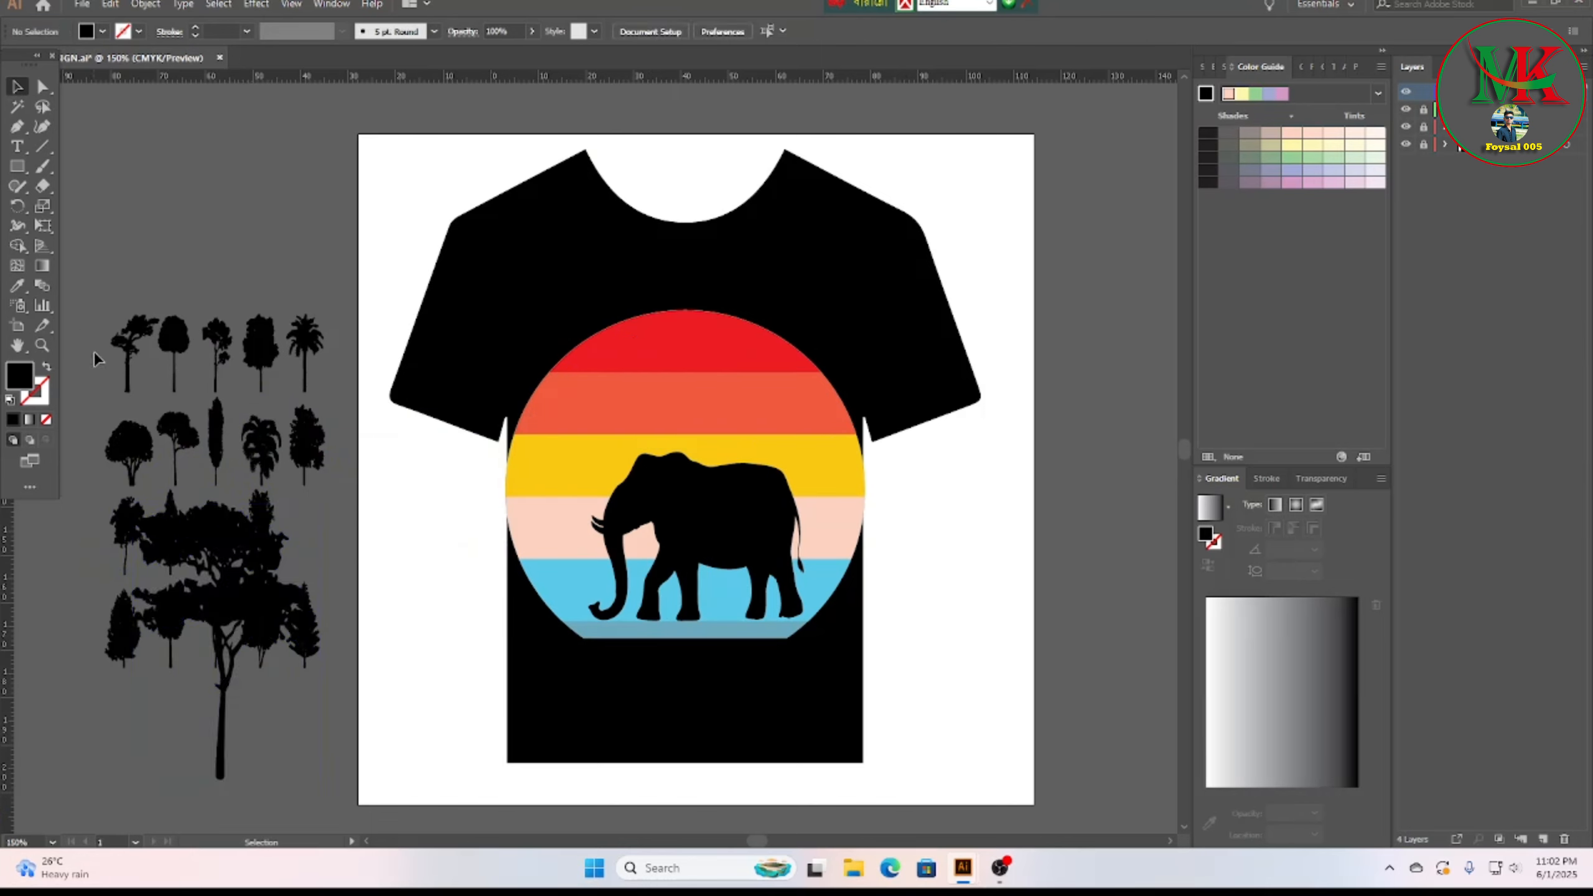
pyautogui.moveTo(125, 355); pyautogui.dragTo(721, 628)
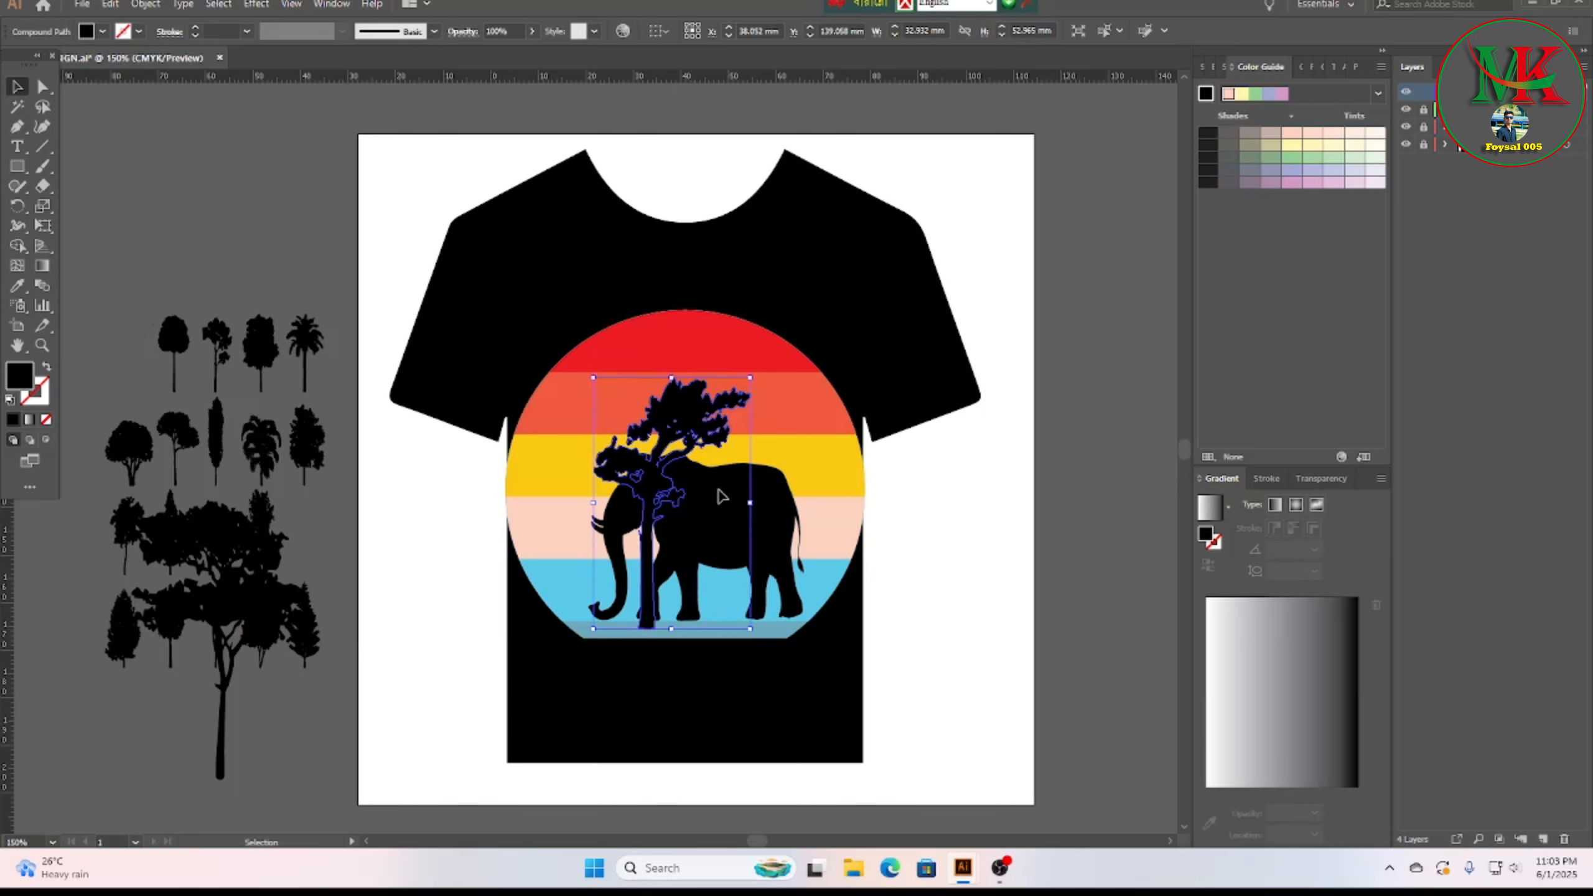
pyautogui.moveTo(750, 507); pyautogui.dragTo(804, 502)
pyautogui.moveTo(671, 545); pyautogui.dragTo(666, 500)
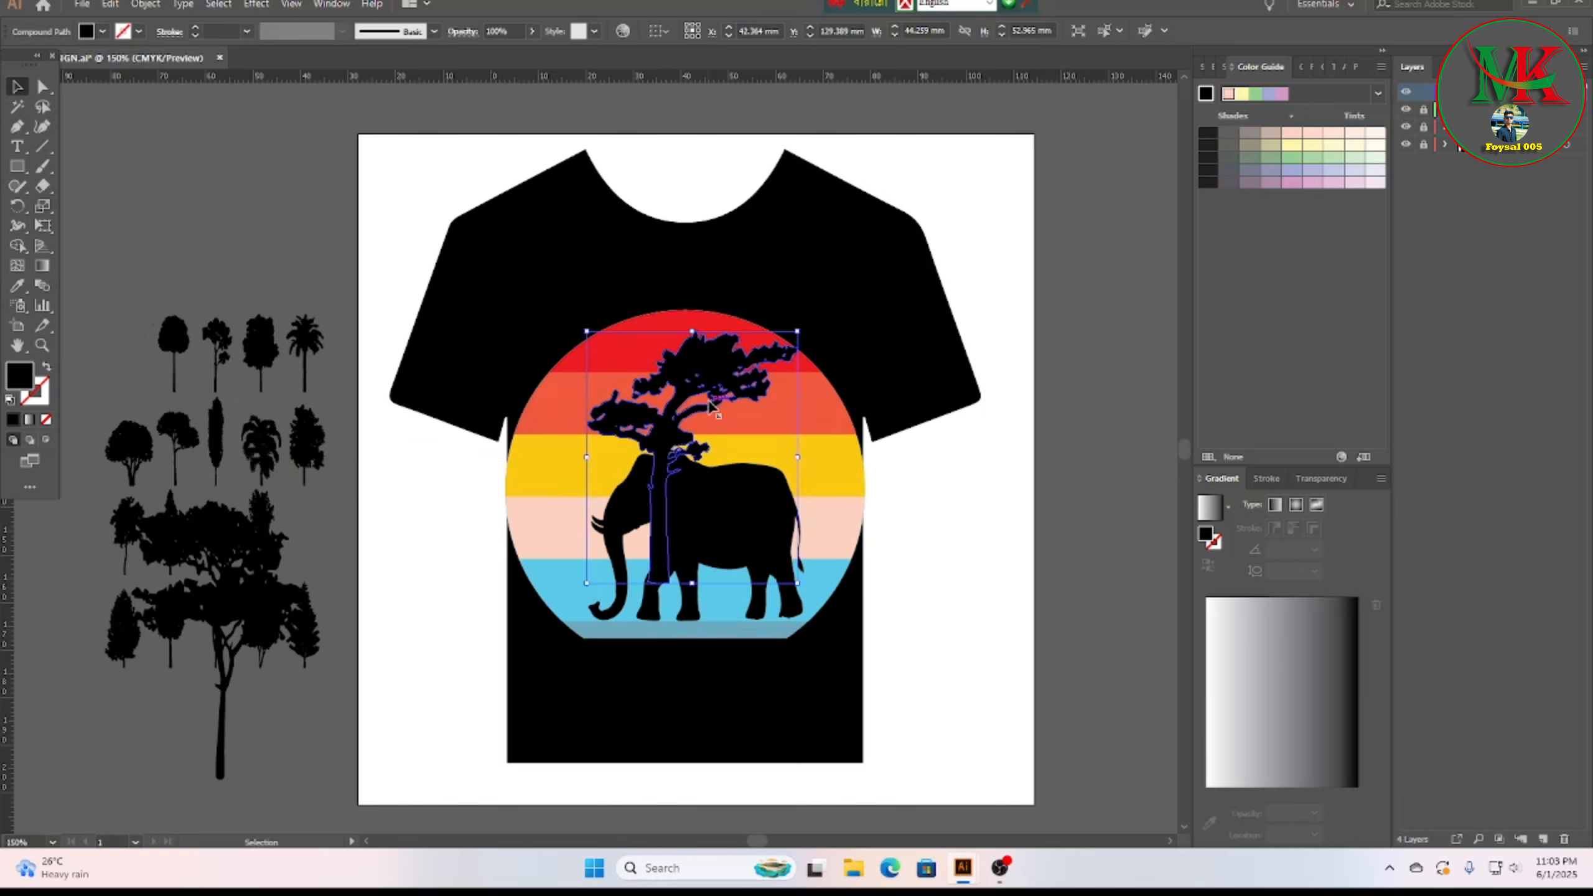
# Step: Shift the leaning tree toward the elephant's back and stretch its height to about 65 mm so the trunk reaches the ground
pyautogui.moveTo(718, 398); pyautogui.dragTo(760, 402)
pyautogui.moveTo(693, 522); pyautogui.dragTo(695, 499)
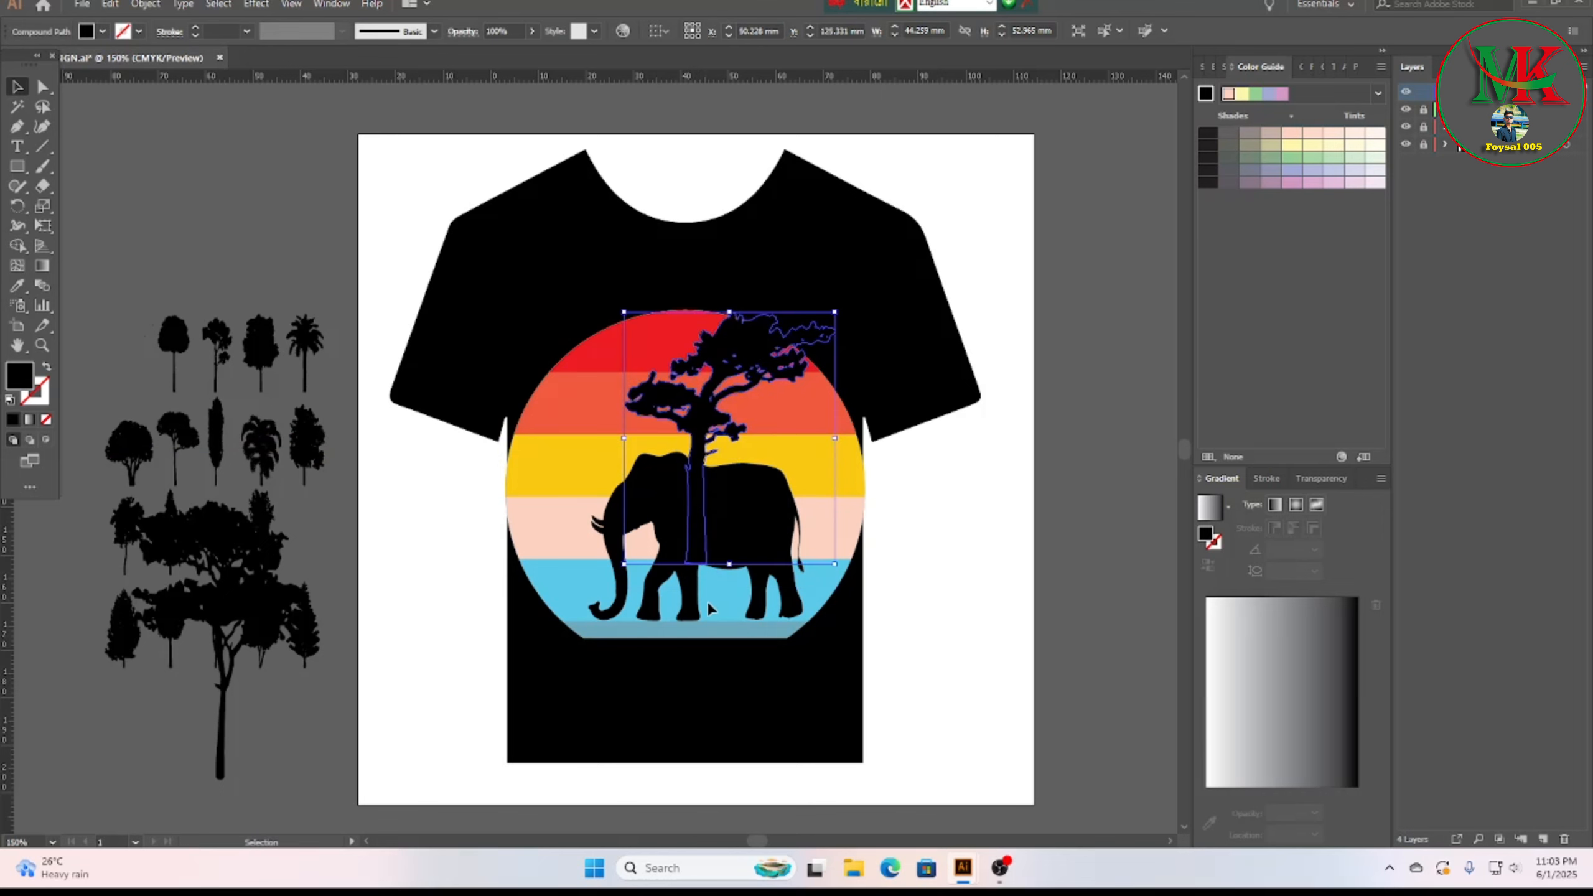
pyautogui.moveTo(730, 575); pyautogui.dragTo(730, 624)
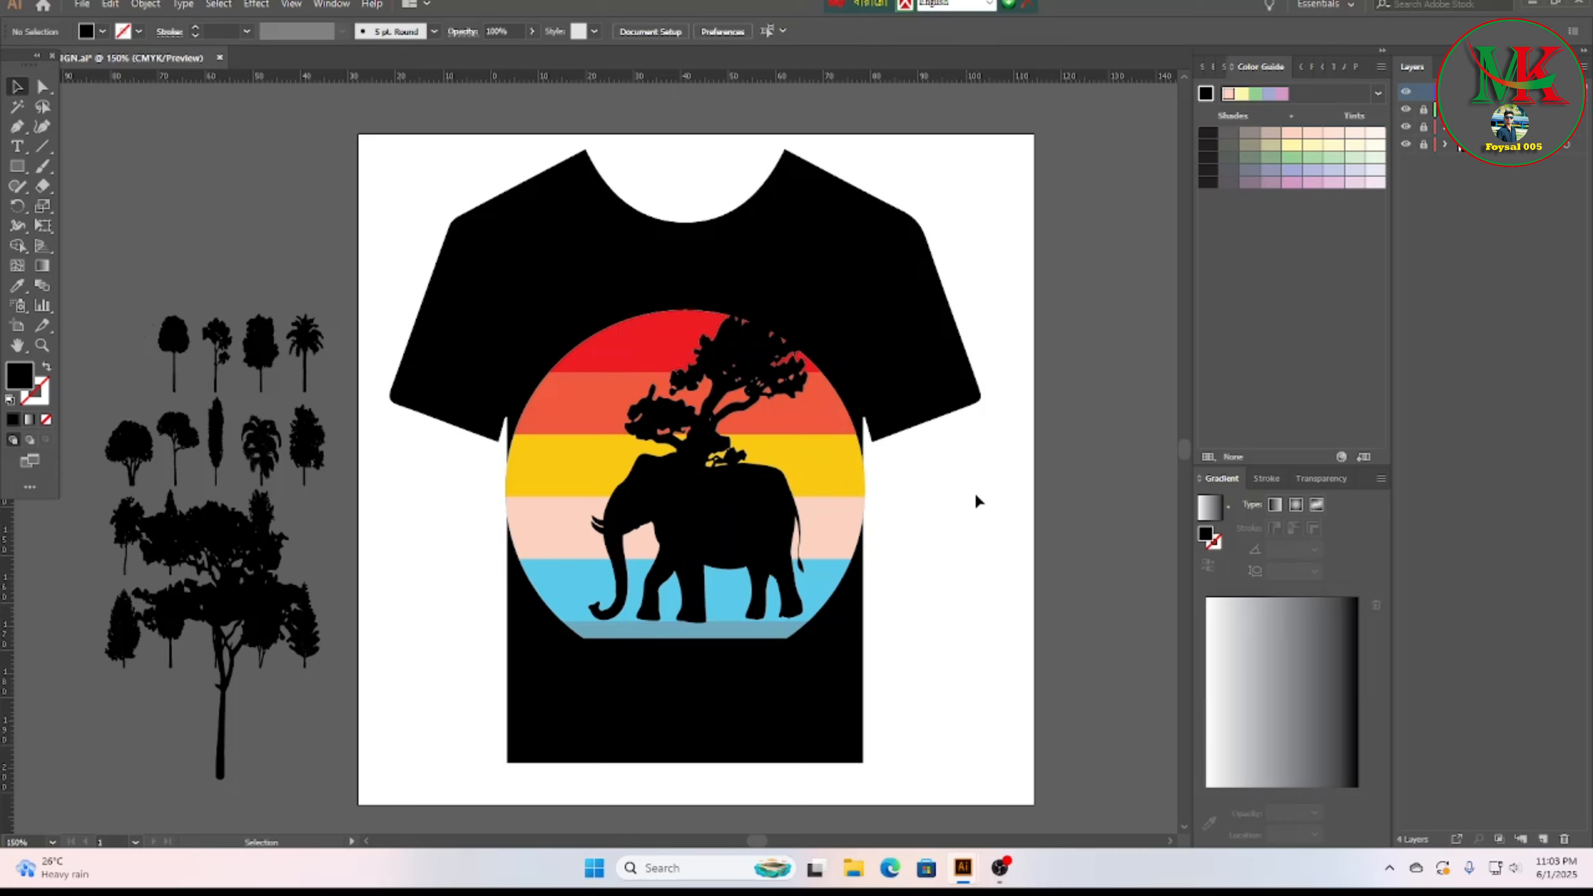
pyautogui.click(730, 384)
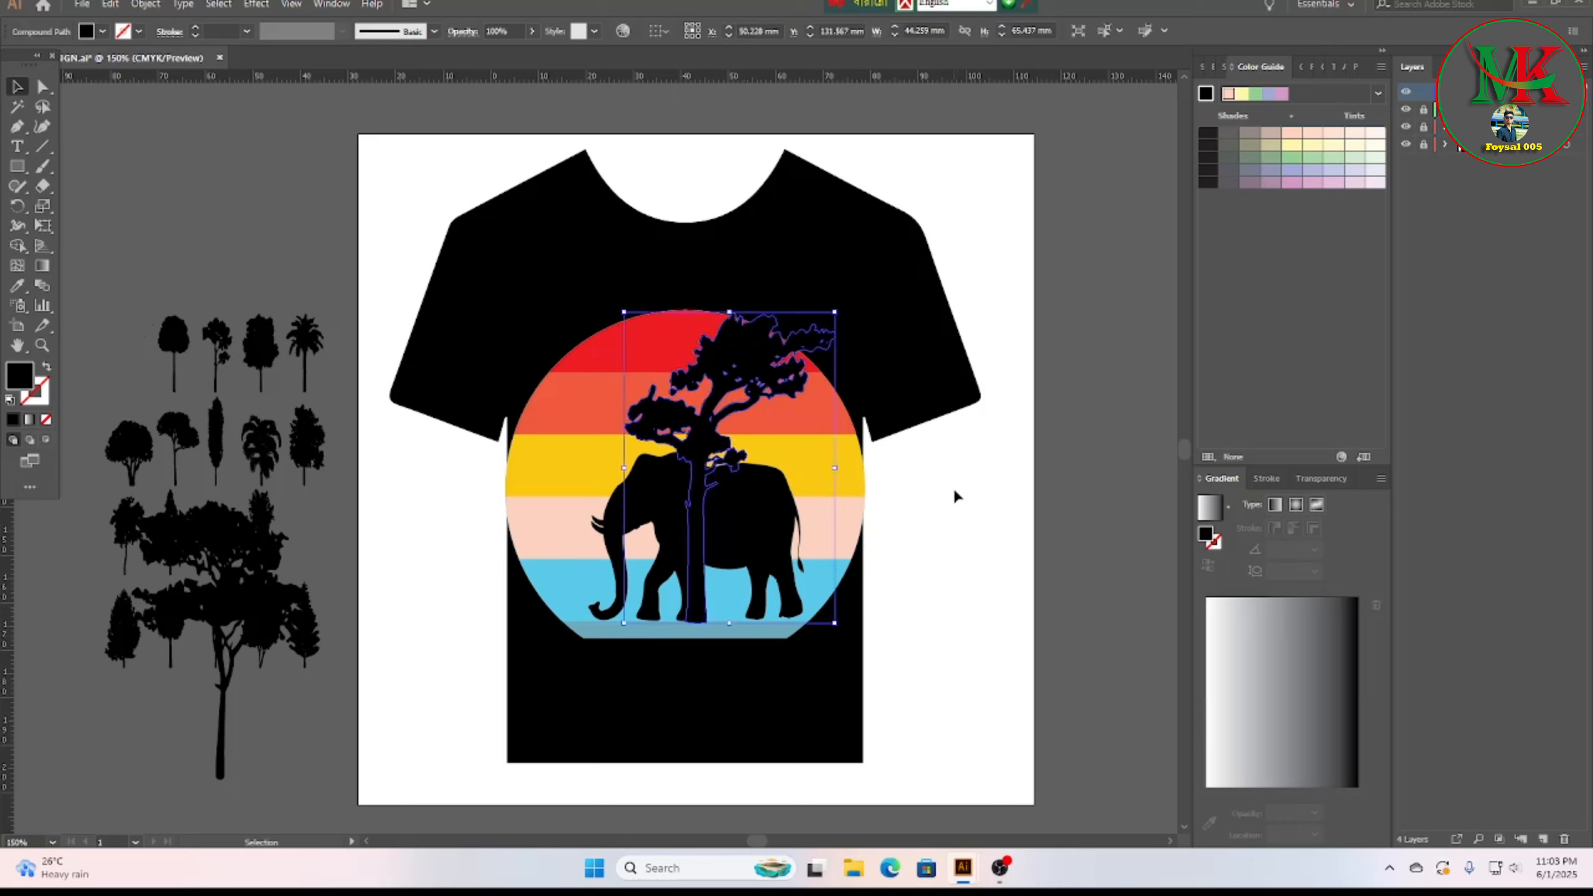
# Step: Move the leaning tree off the artboard and try the enlarged flat-topped tree at the circle's lower-left edge
pyautogui.moveTo(743, 395); pyautogui.dragTo(182, 242)
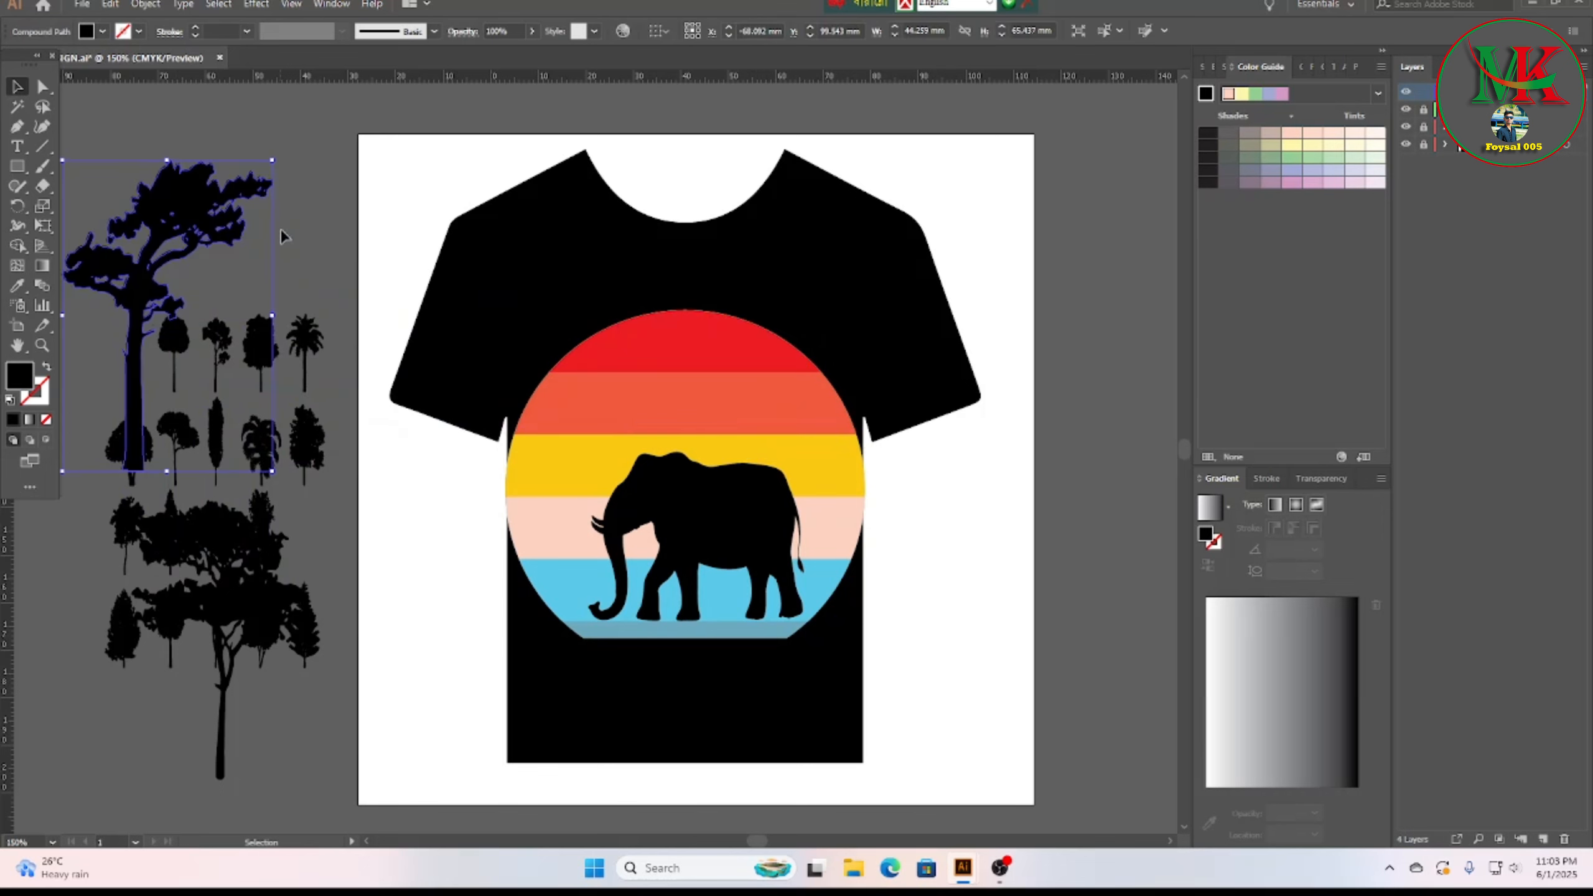
pyautogui.click(289, 229)
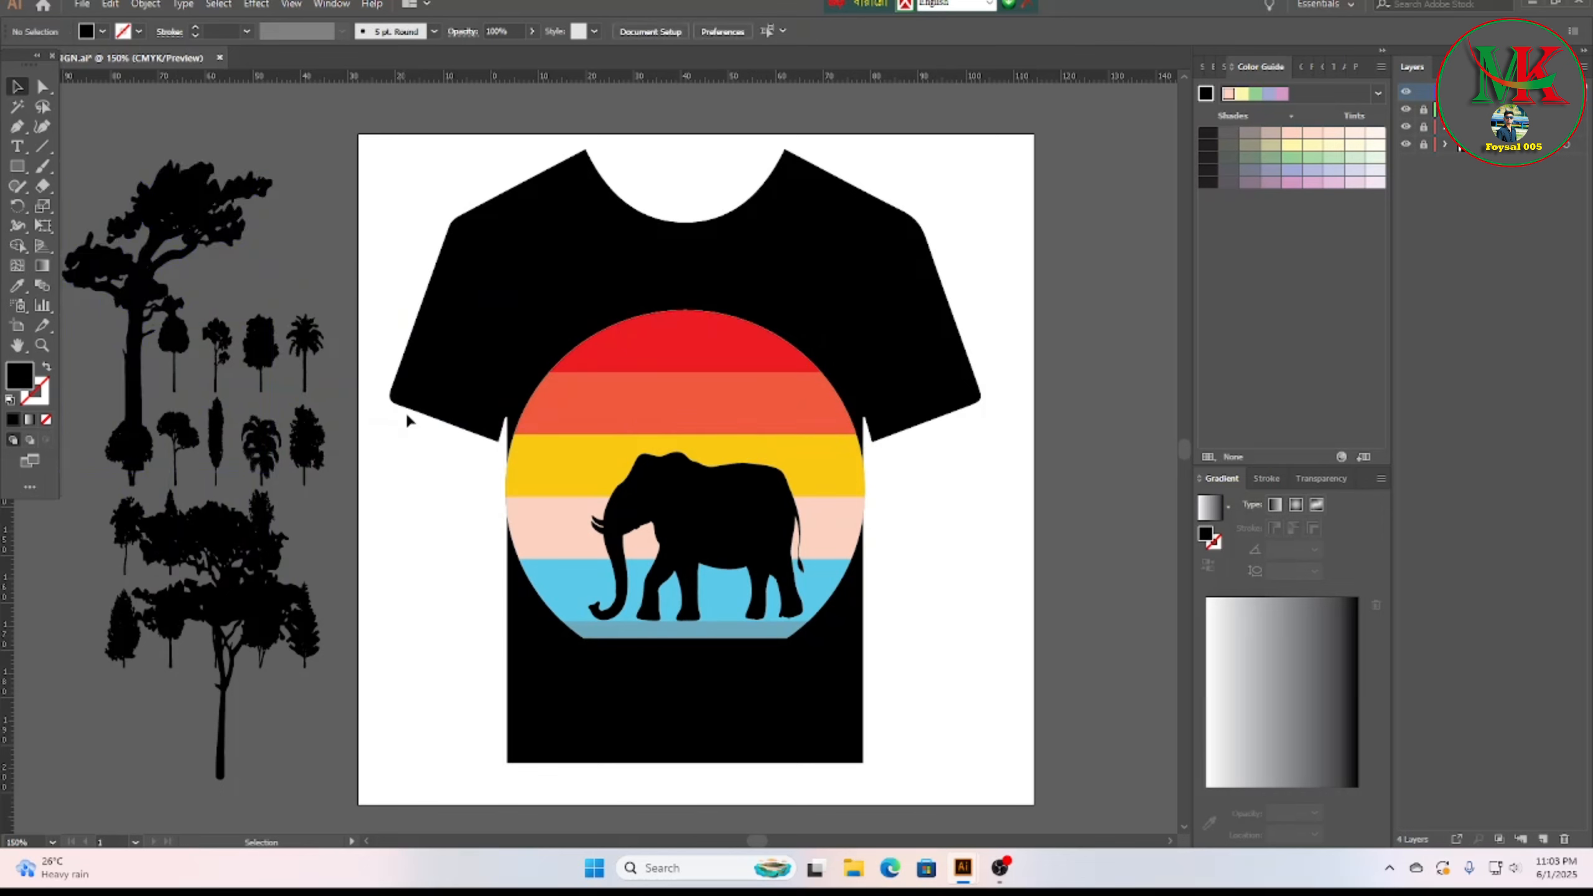
pyautogui.click(235, 672)
pyautogui.moveTo(235, 672); pyautogui.dragTo(486, 693)
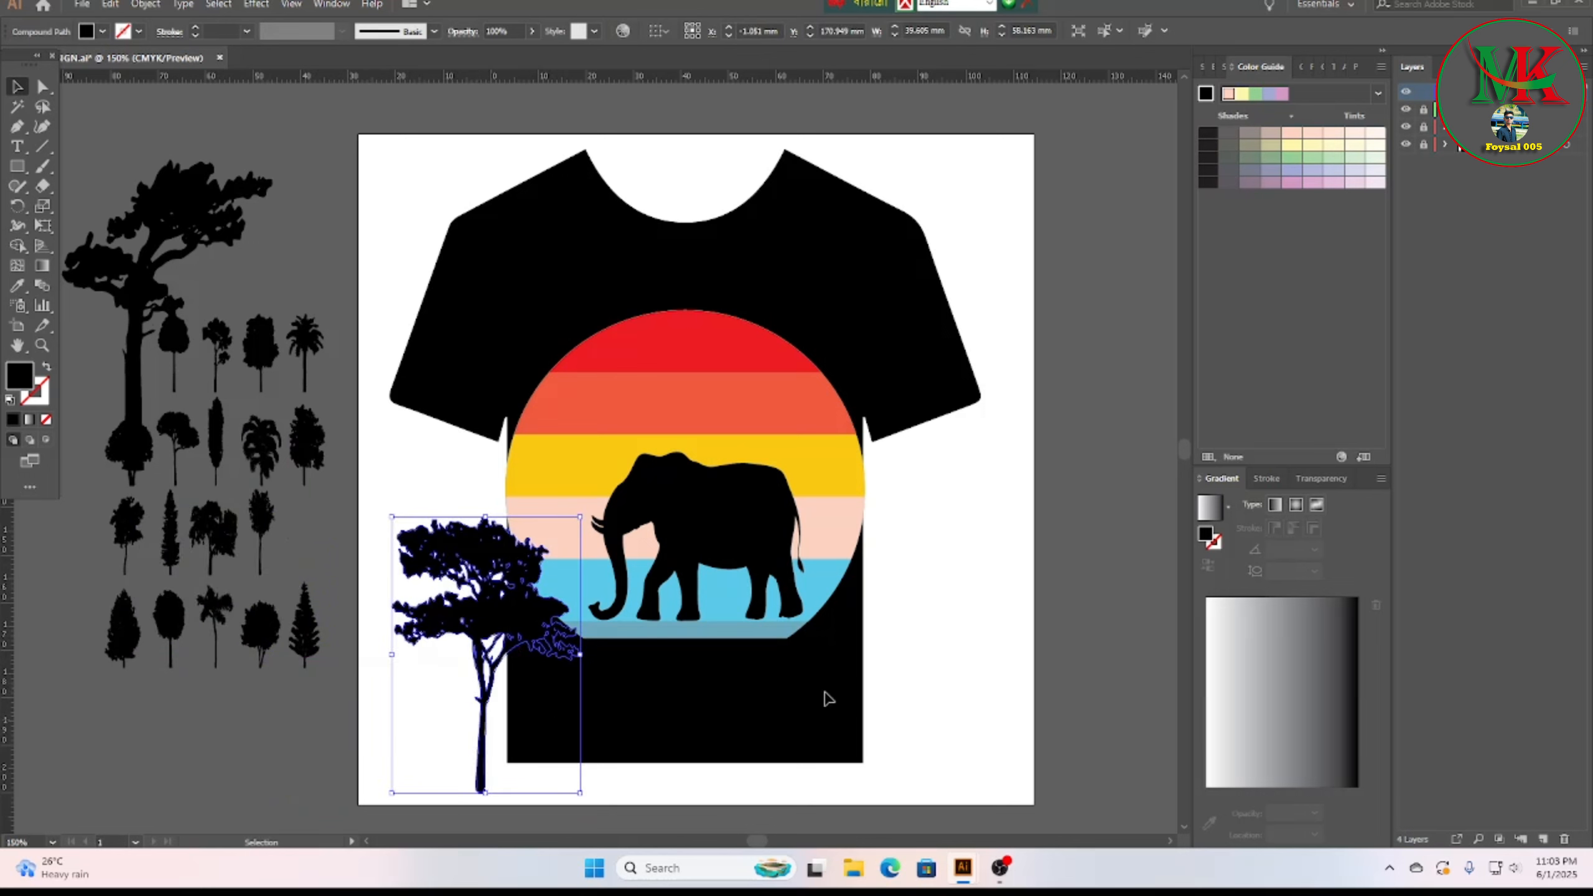
pyautogui.click(942, 639)
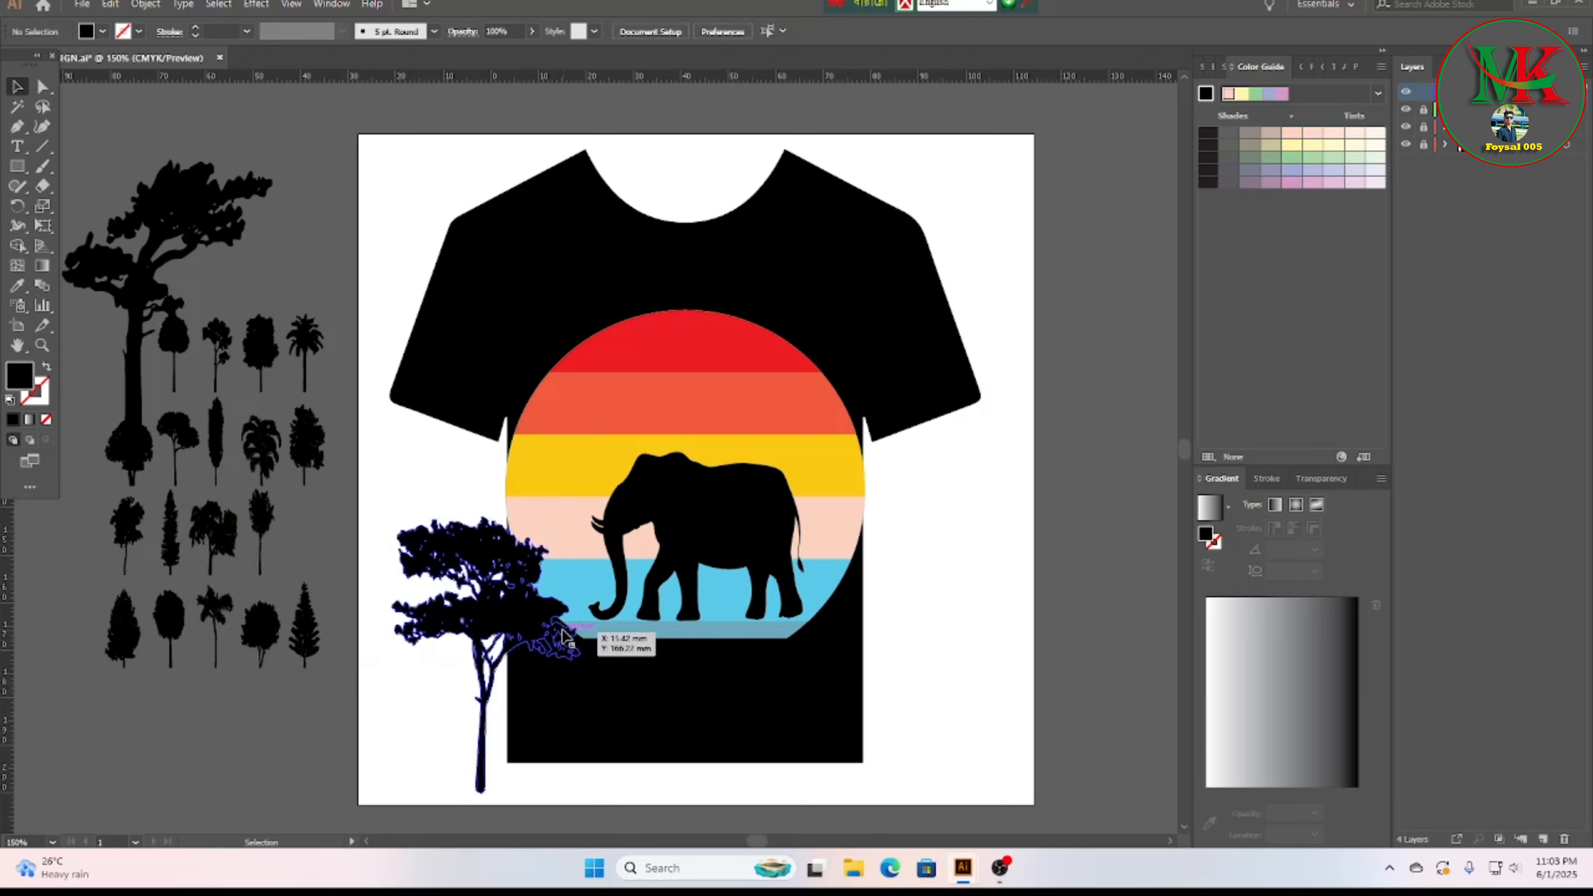
# Step: Move the flat-topped tree back off the artboard and delete all the traced tree silhouettes
pyautogui.moveTo(476, 621); pyautogui.dragTo(224, 440)
pyautogui.click(285, 205)
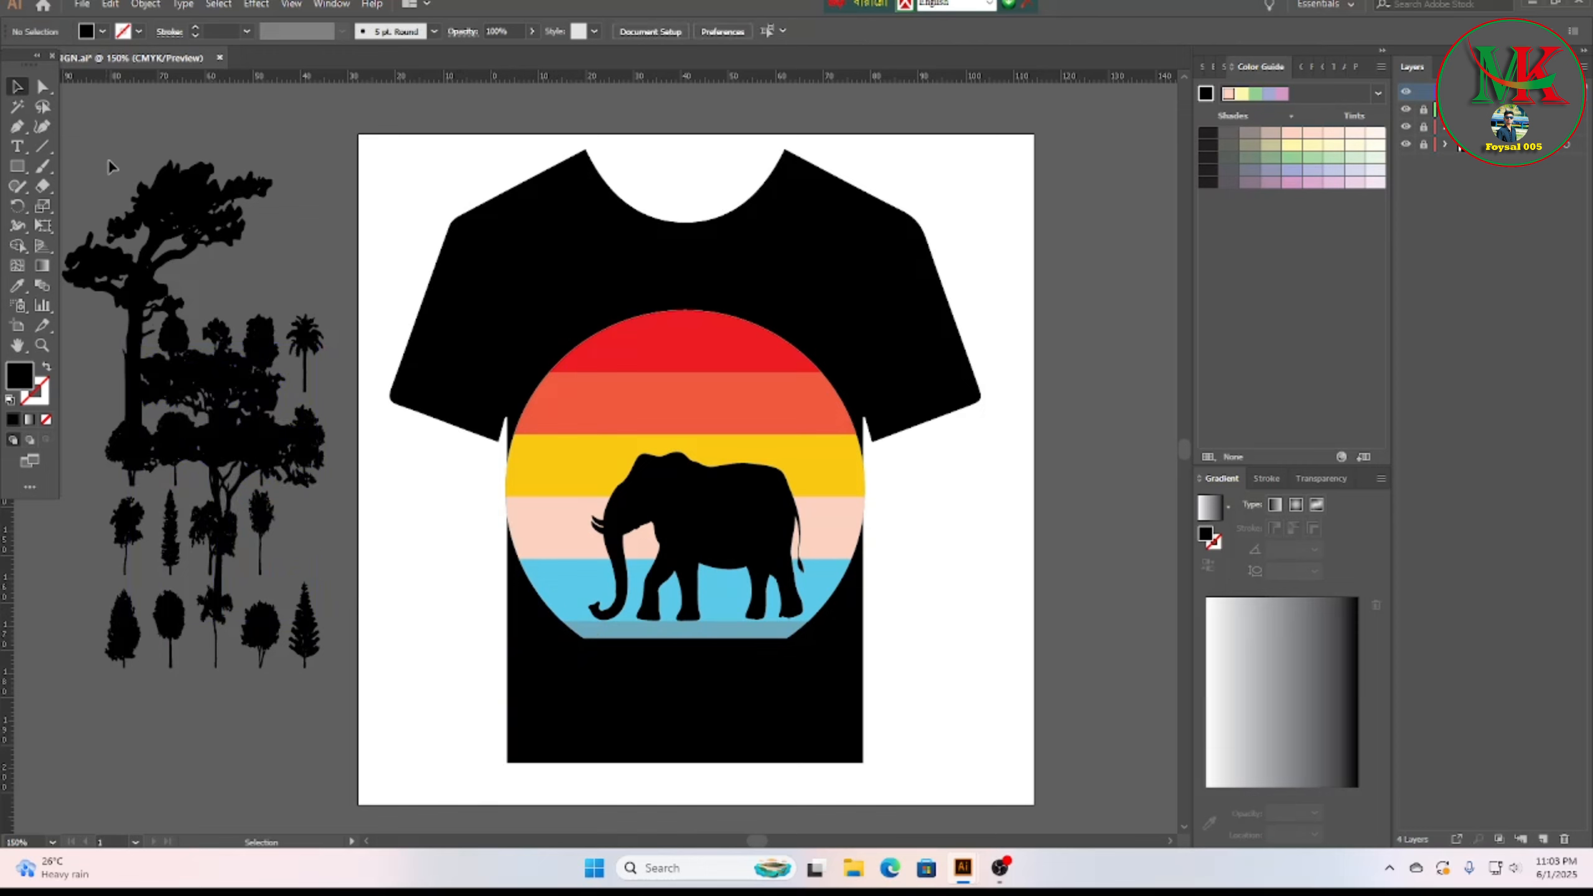
pyautogui.moveTo(107, 155); pyautogui.dragTo(313, 657)
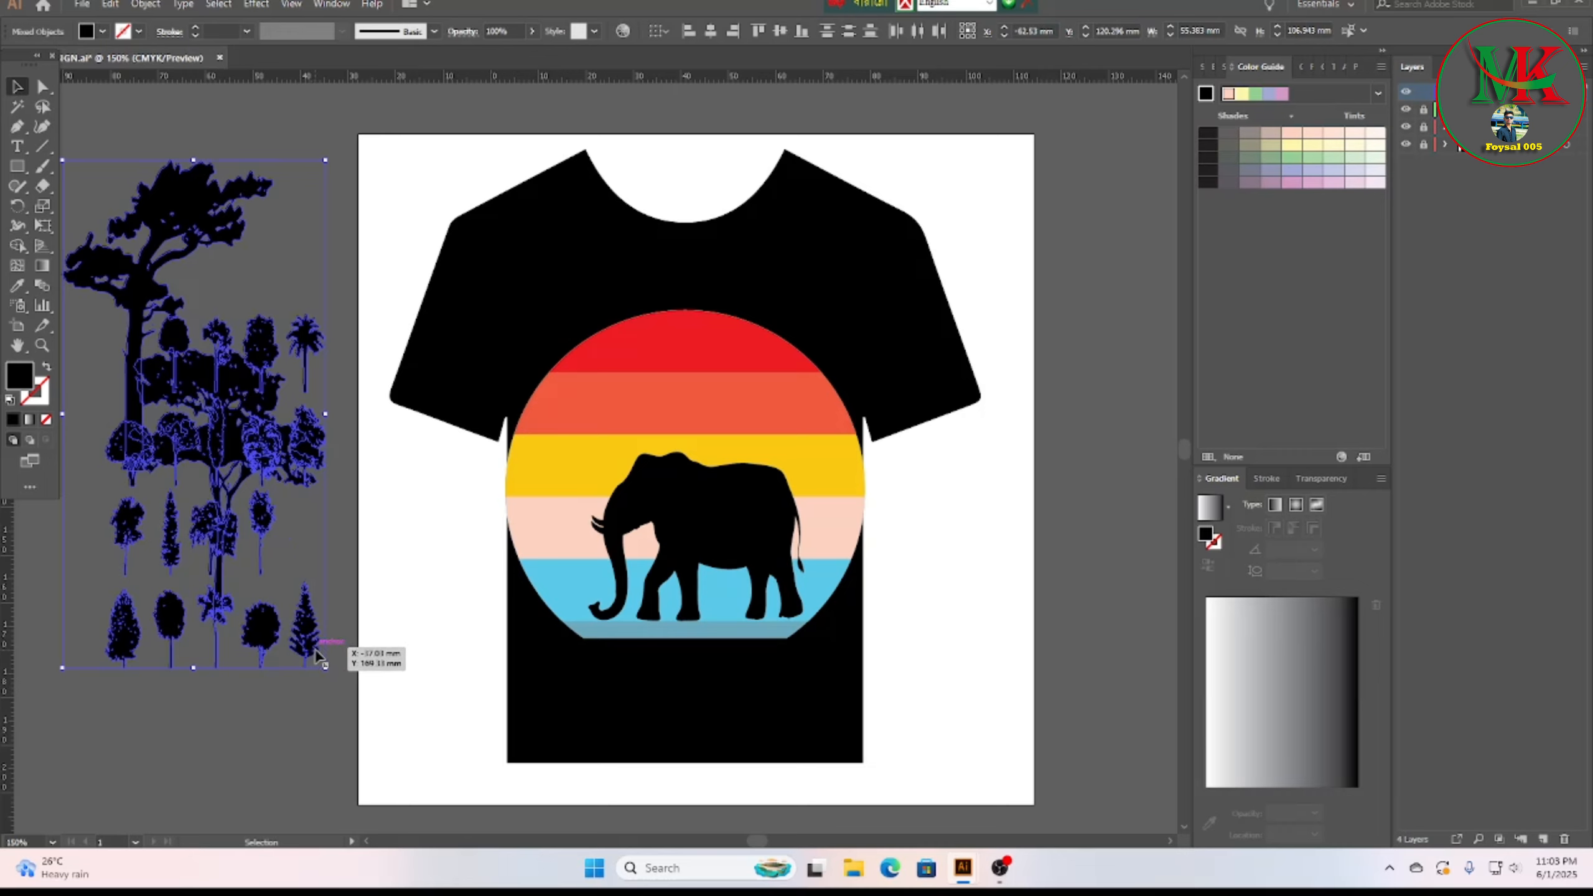
pyautogui.press('Delete')
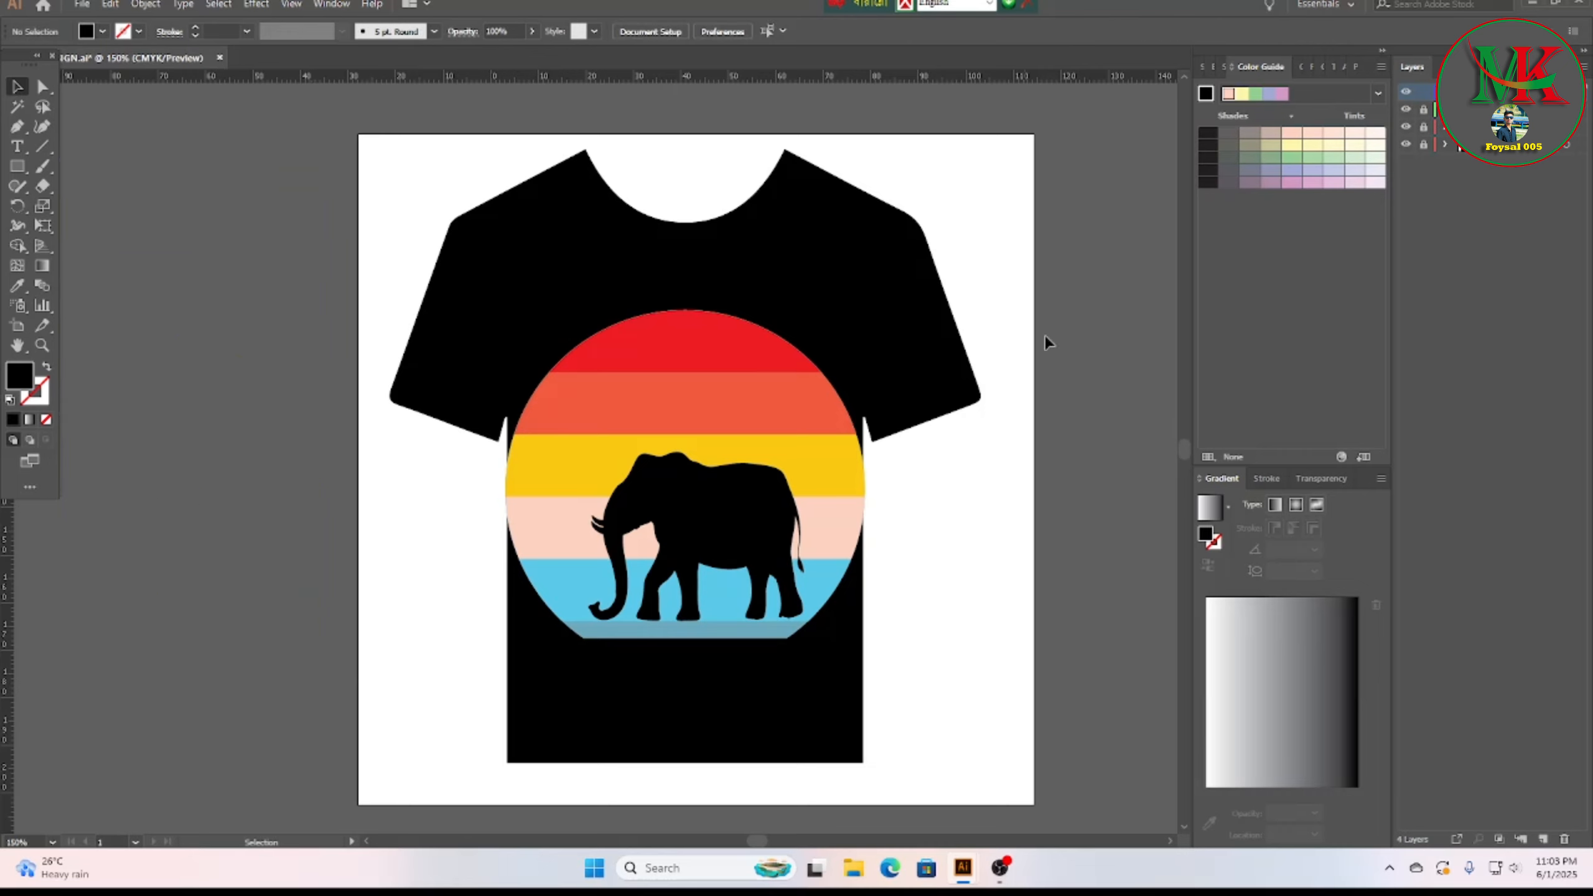
# Step: Place the bare trees image 1000_F_348190700 from the Pront Icon All folder into the document
pyautogui.click(82, 5)
pyautogui.click(133, 276)
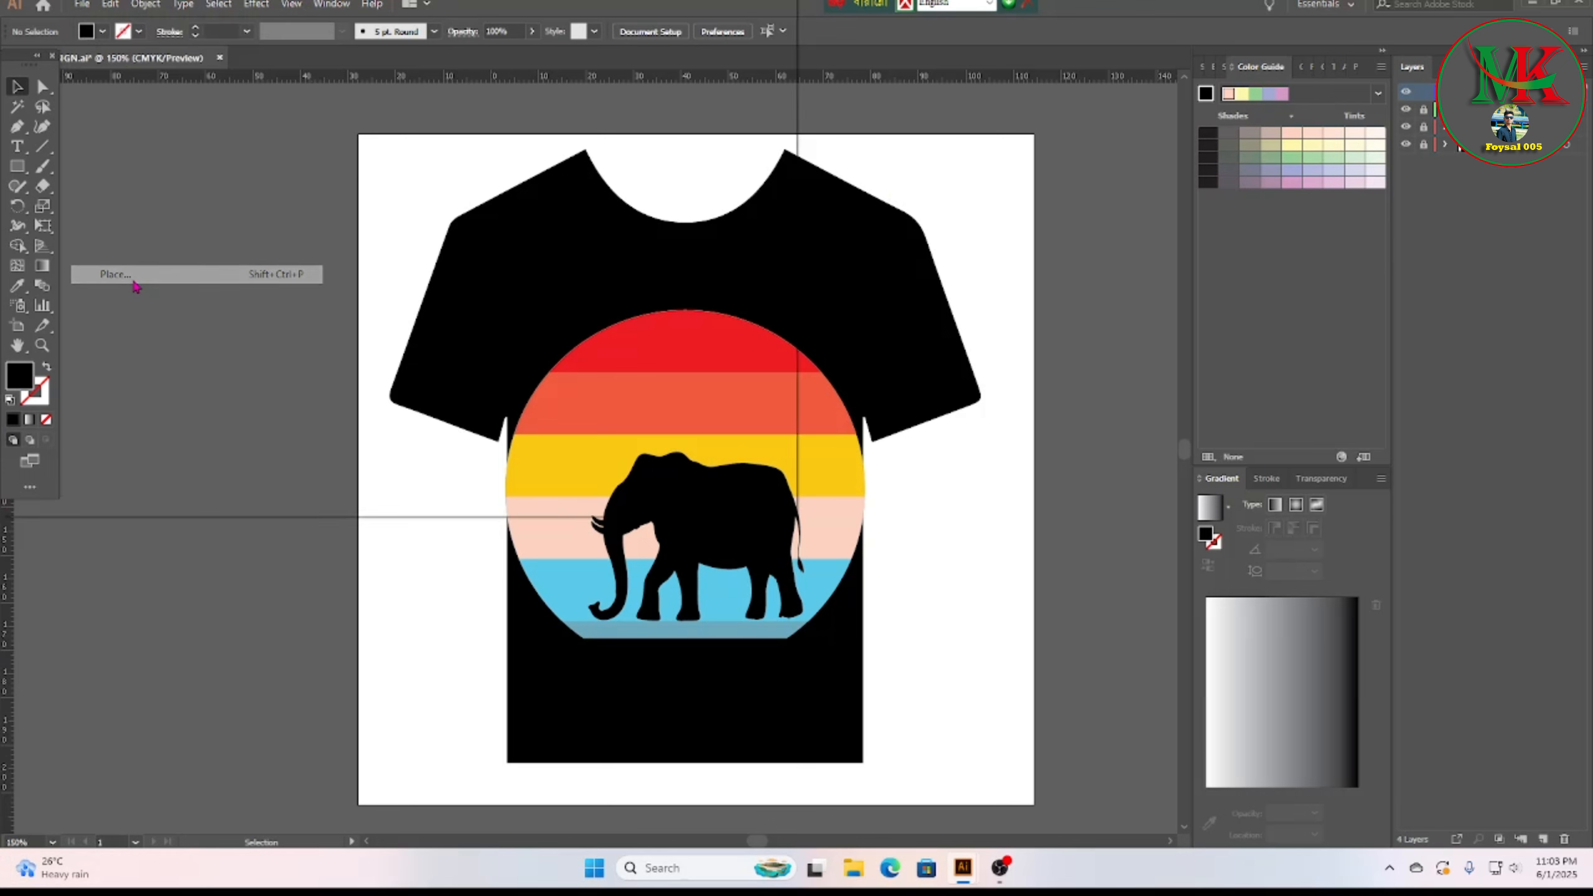
pyautogui.click(560, 297)
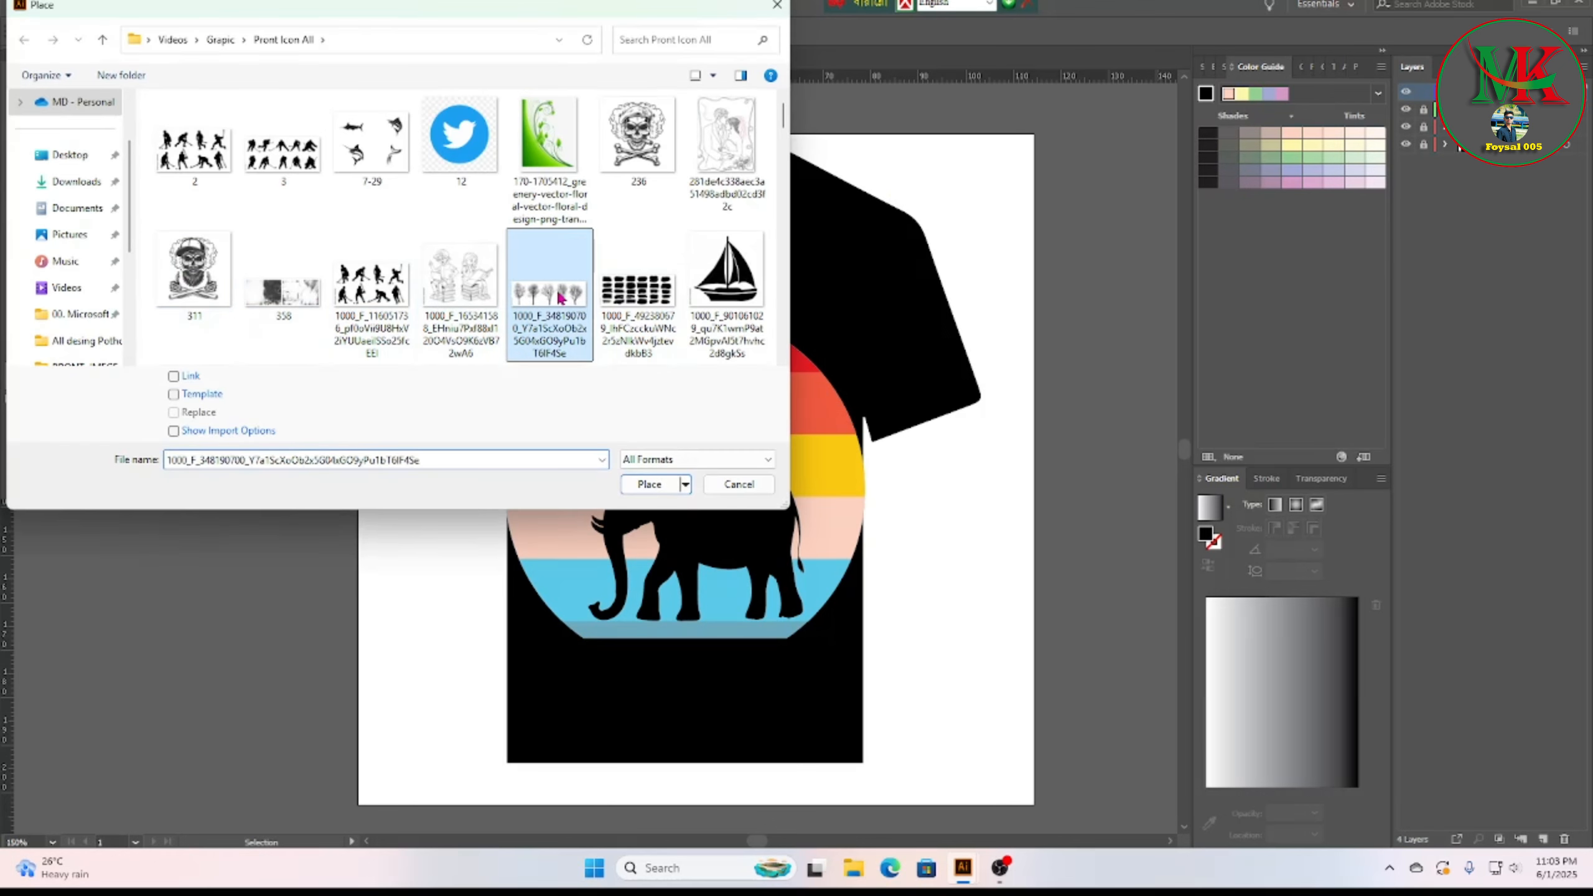
pyautogui.click(650, 484)
pyautogui.click(200, 215)
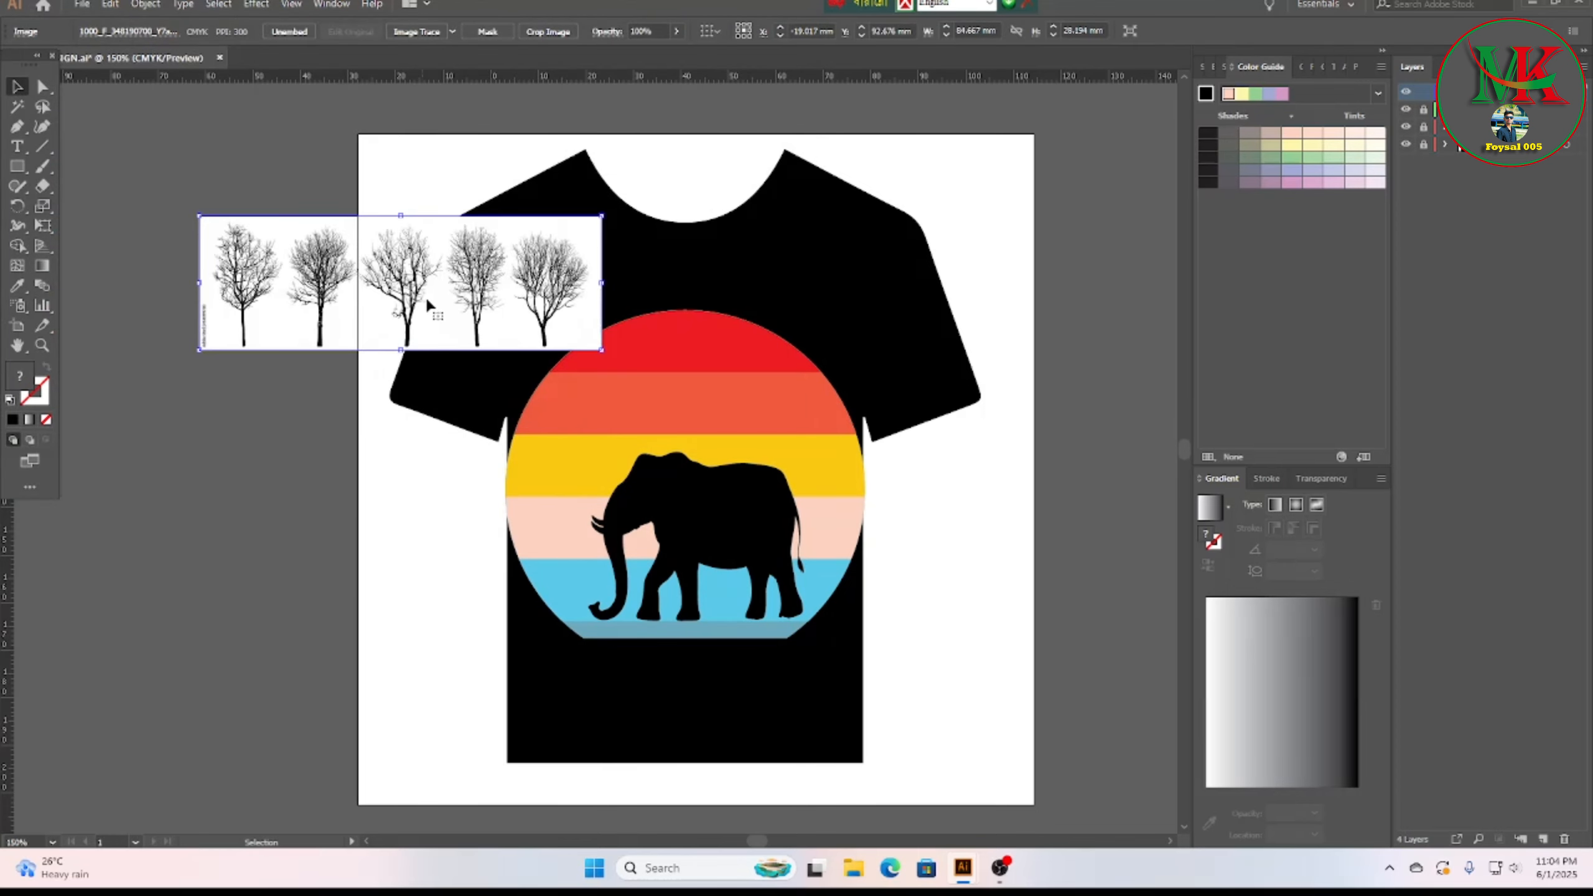
# Step: Resize the bare trees image to about 61 x 57 mm and position it beside the artboard's left edge
pyautogui.moveTo(426, 295); pyautogui.dragTo(286, 318)
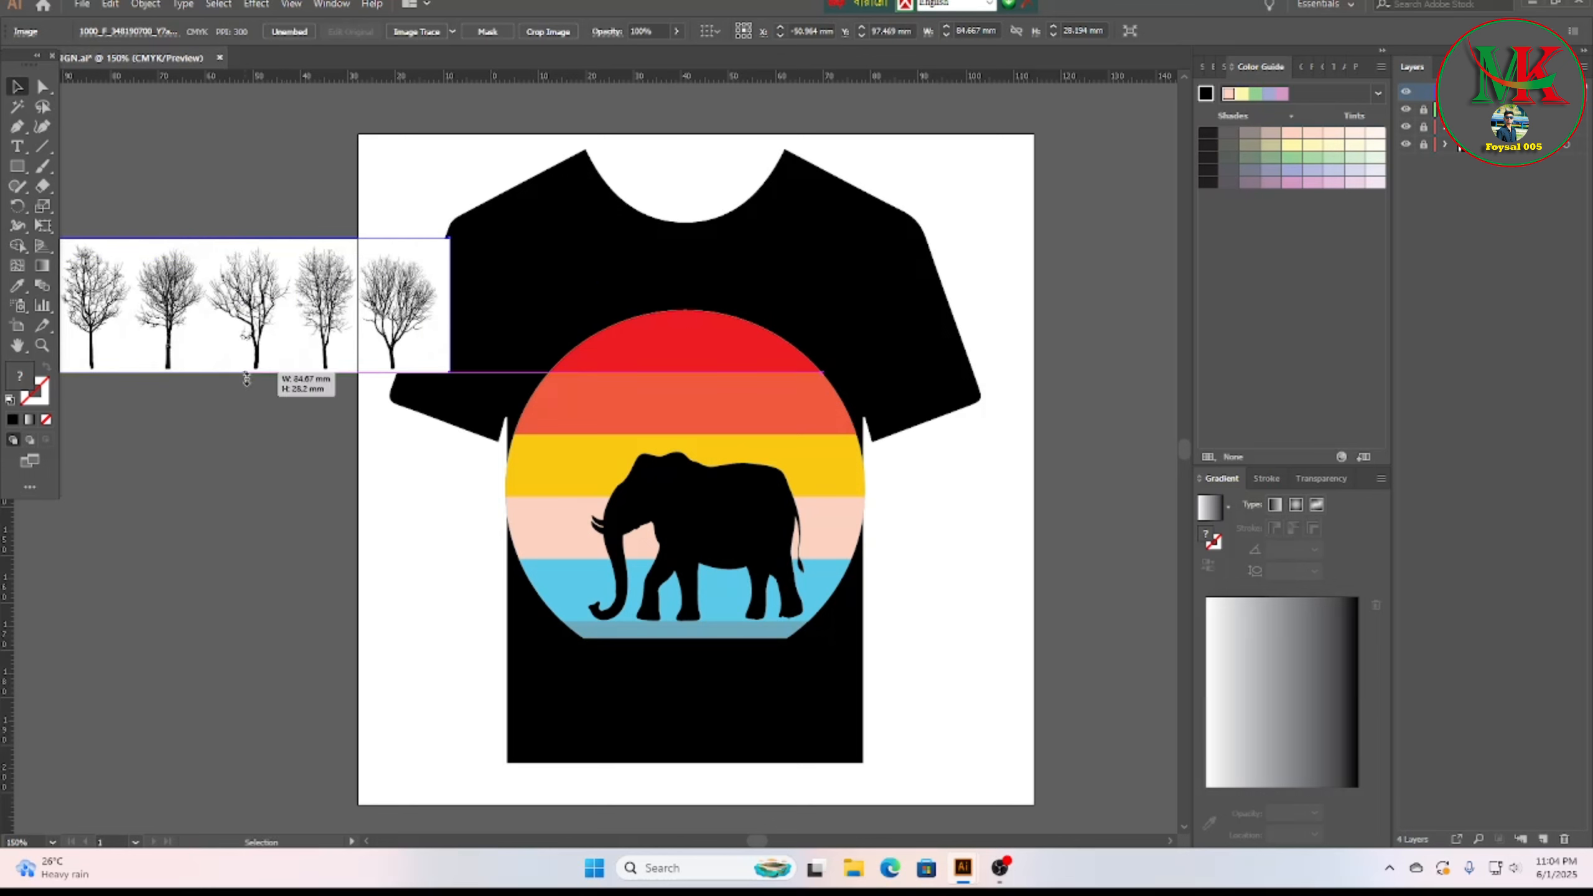
pyautogui.moveTo(246, 376); pyautogui.dragTo(246, 510)
pyautogui.moveTo(449, 371); pyautogui.dragTo(343, 371)
pyautogui.moveTo(190, 364); pyautogui.dragTo(200, 364)
pyautogui.click(218, 211)
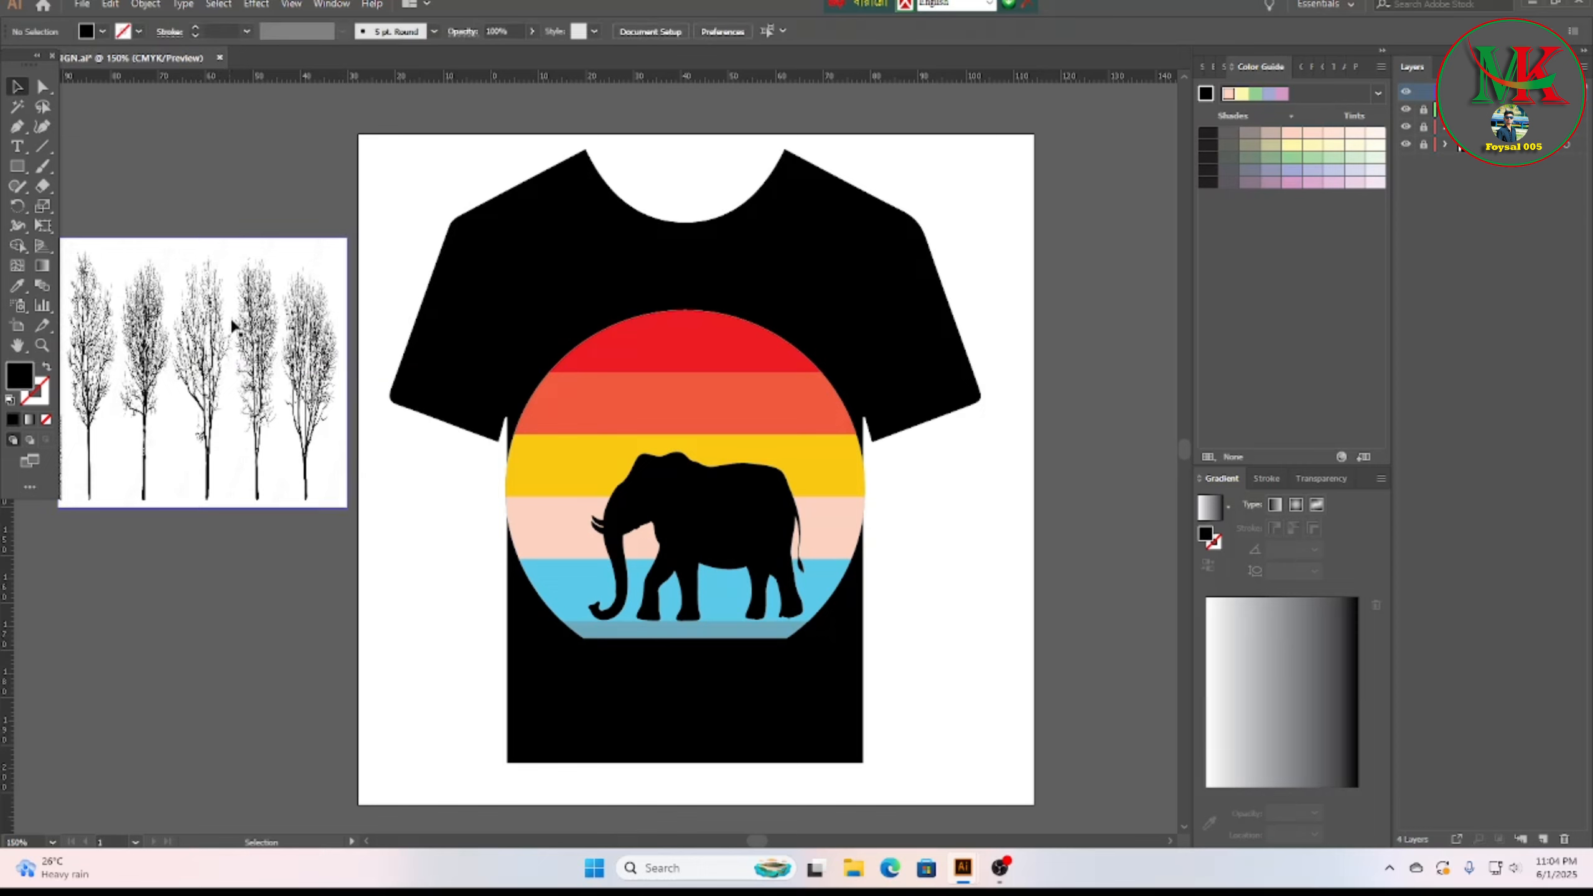
# Step: Try an image trace on the bare trees image, and delete the traced result
pyautogui.click(233, 328)
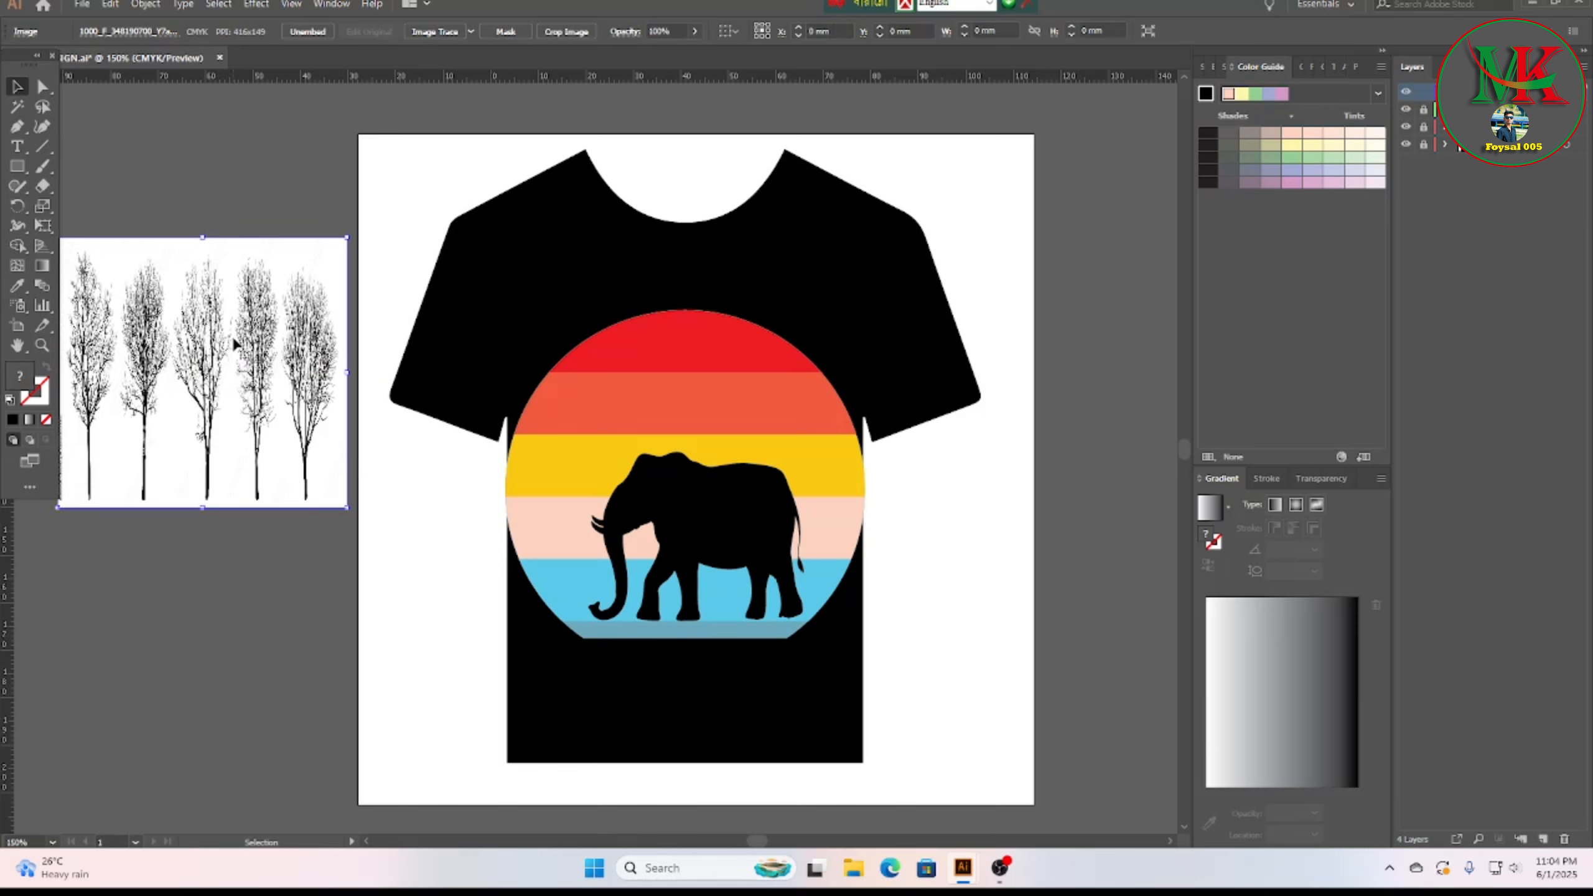
pyautogui.click(433, 31)
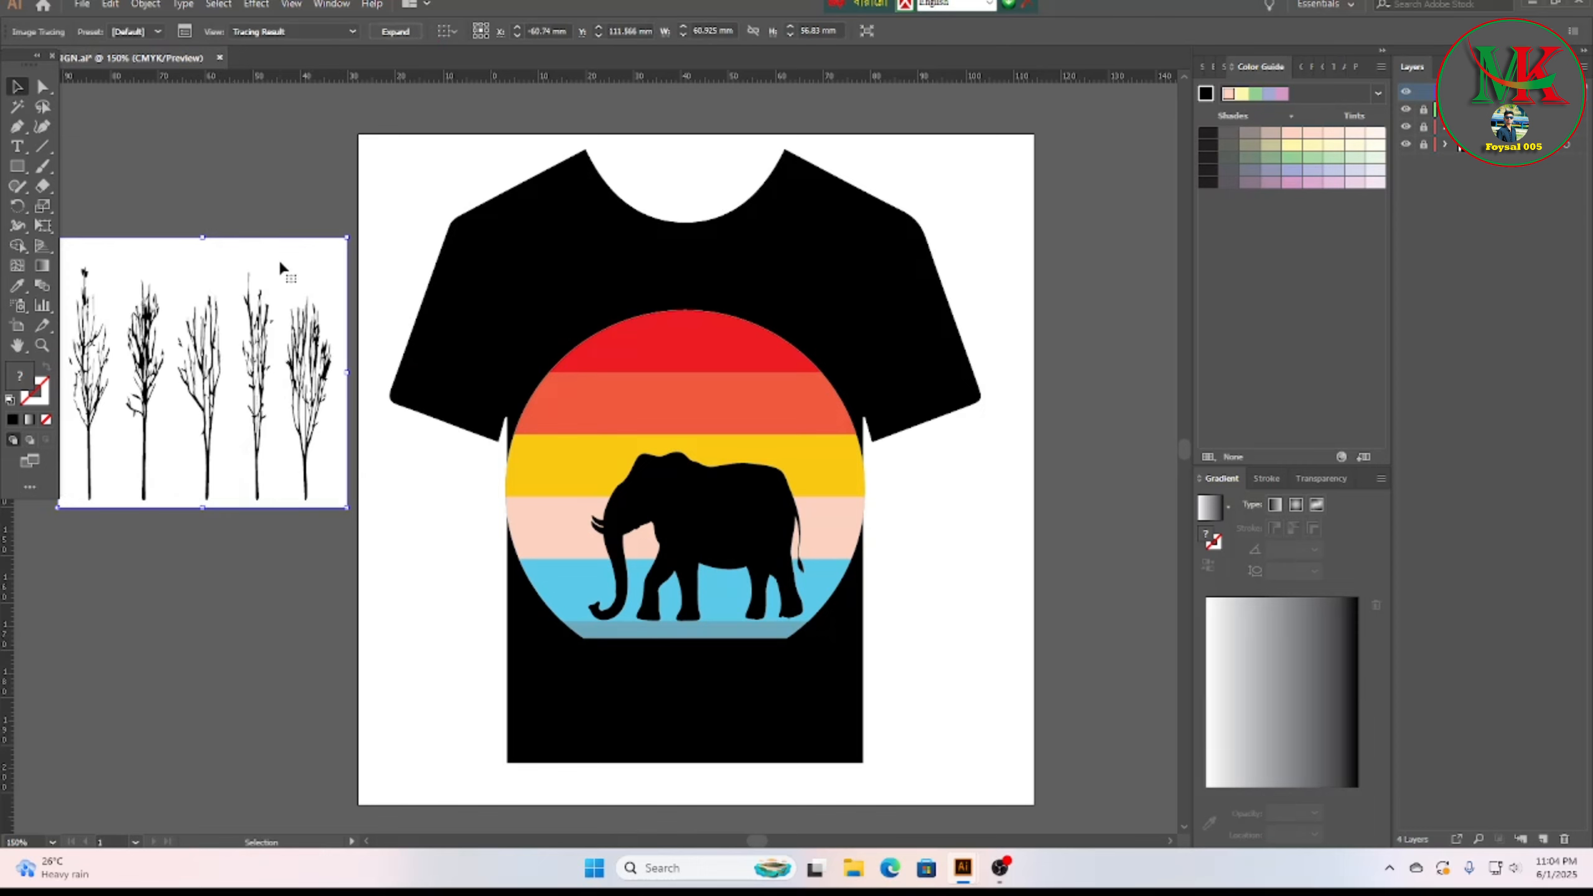
pyautogui.press('Delete')
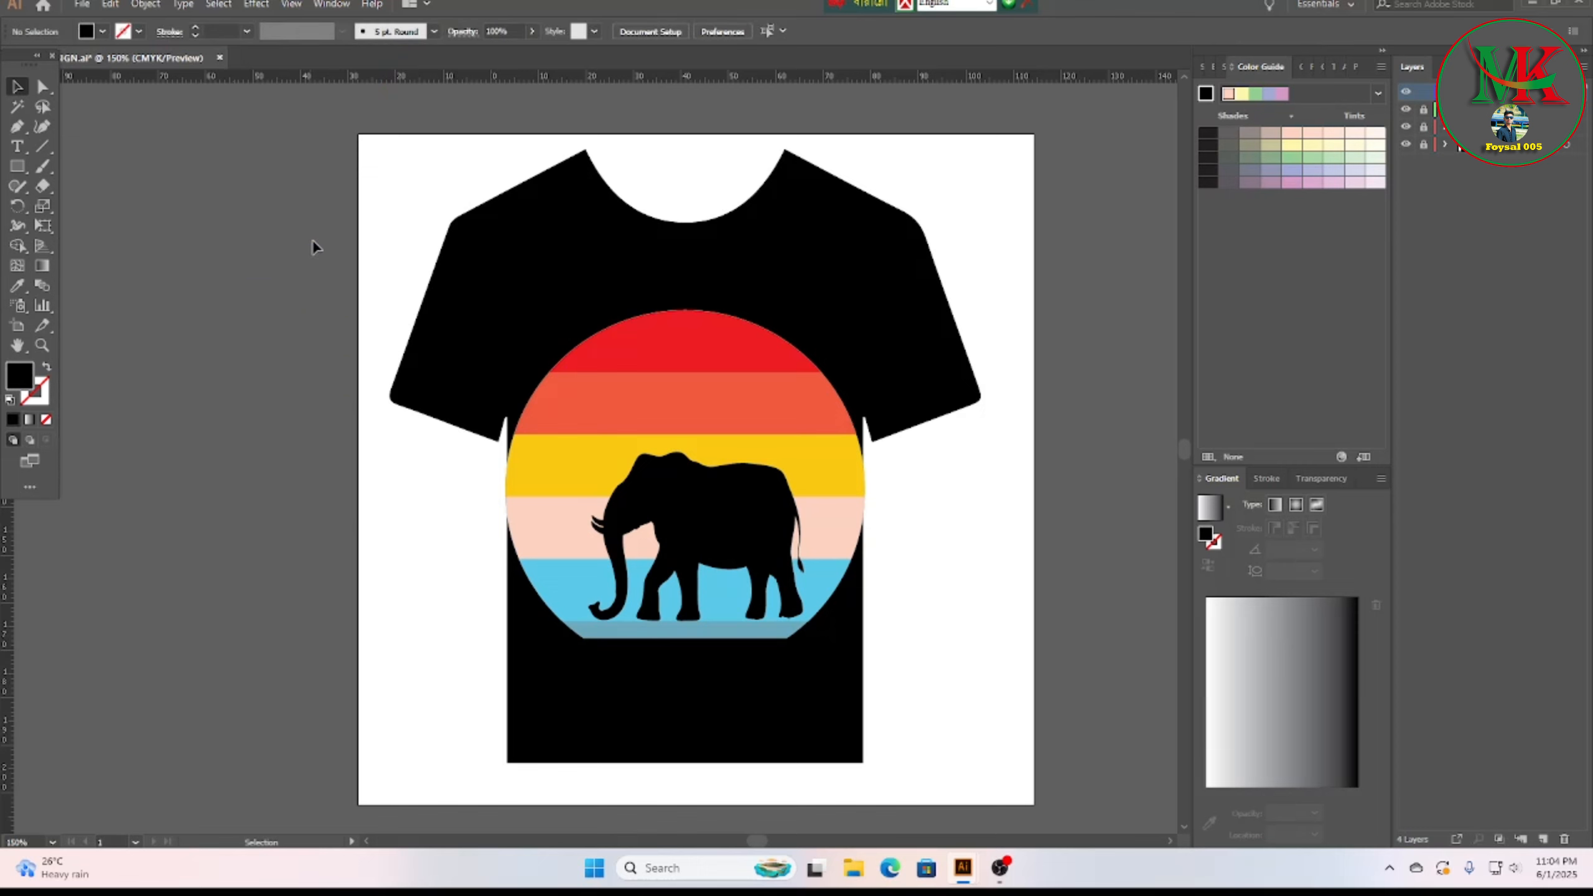
# Step: Place the mountain image vecteezy_camping-and-nature-adventure-badge_36119427 from the Pront Icon All folder into the document
pyautogui.click(82, 5)
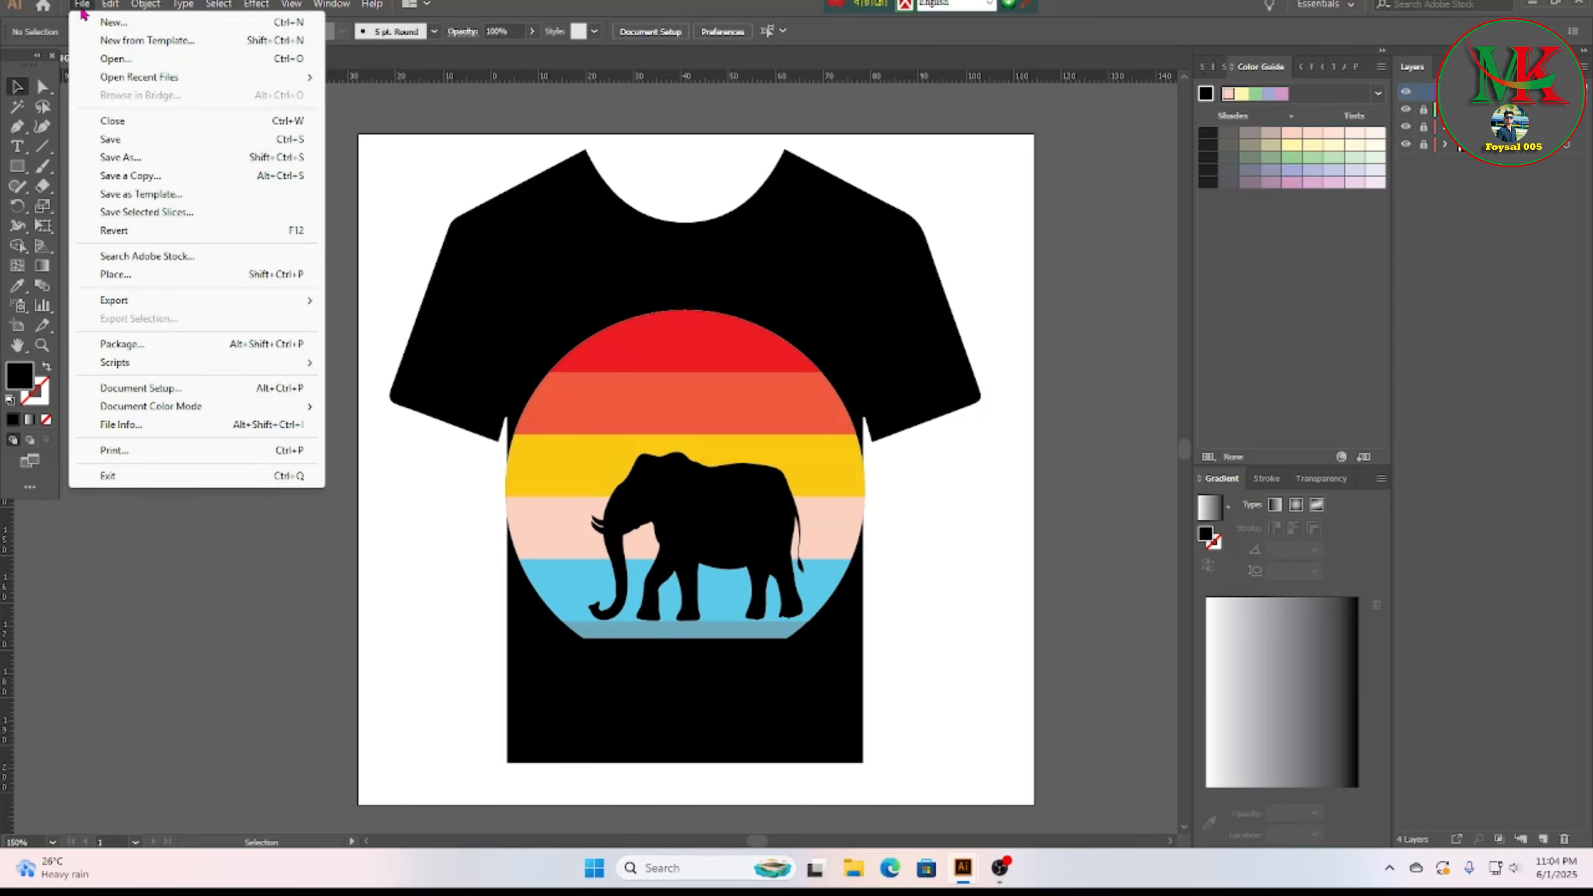
pyautogui.click(146, 280)
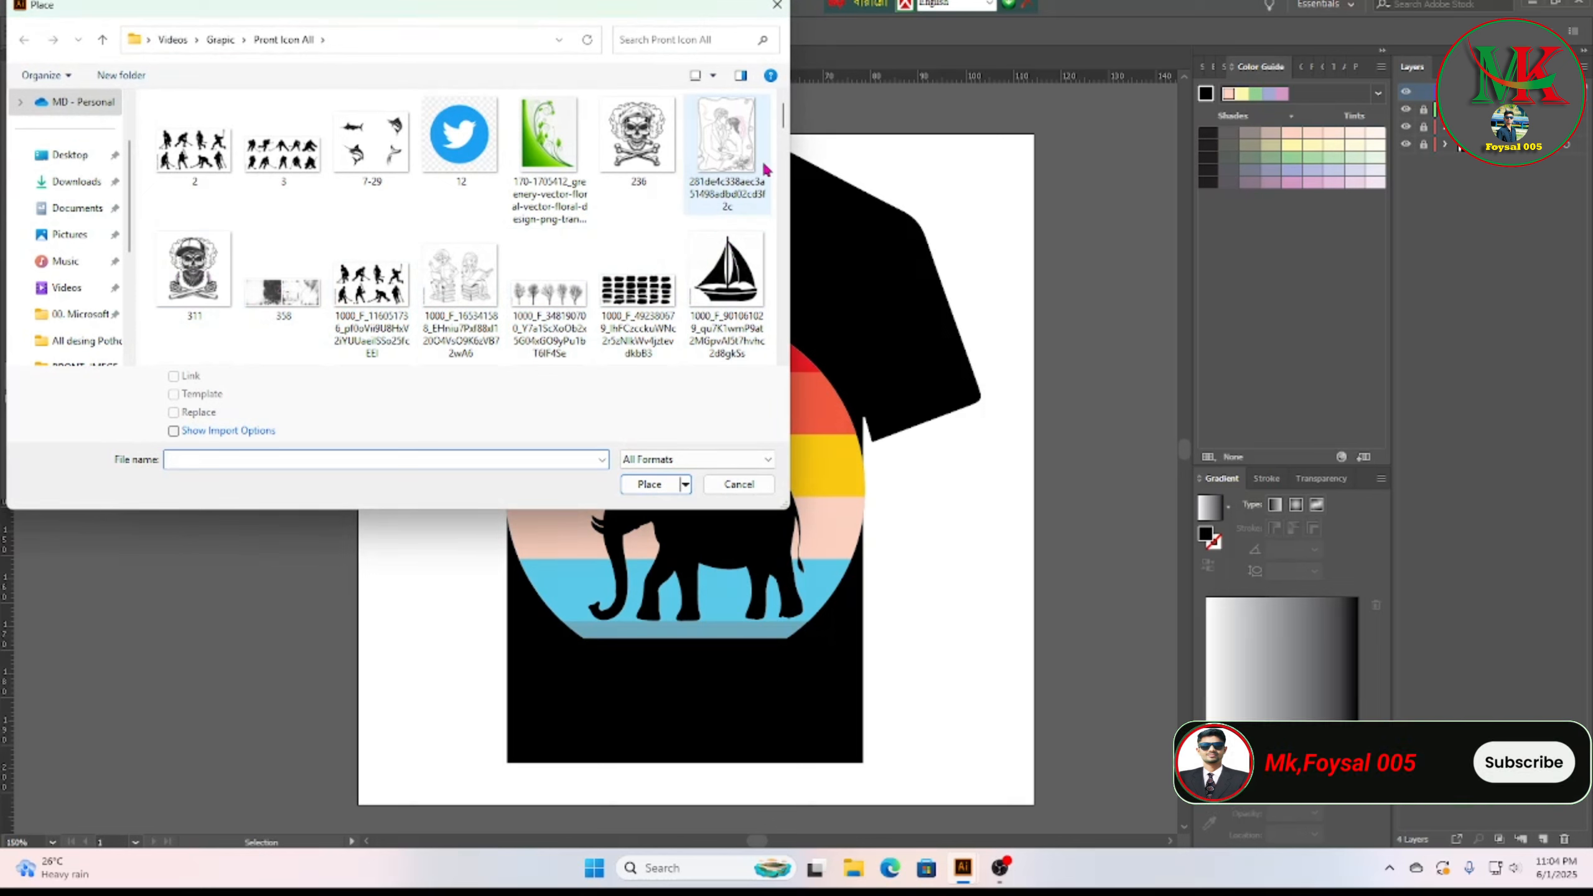
pyautogui.scroll(-2, 785, 128)
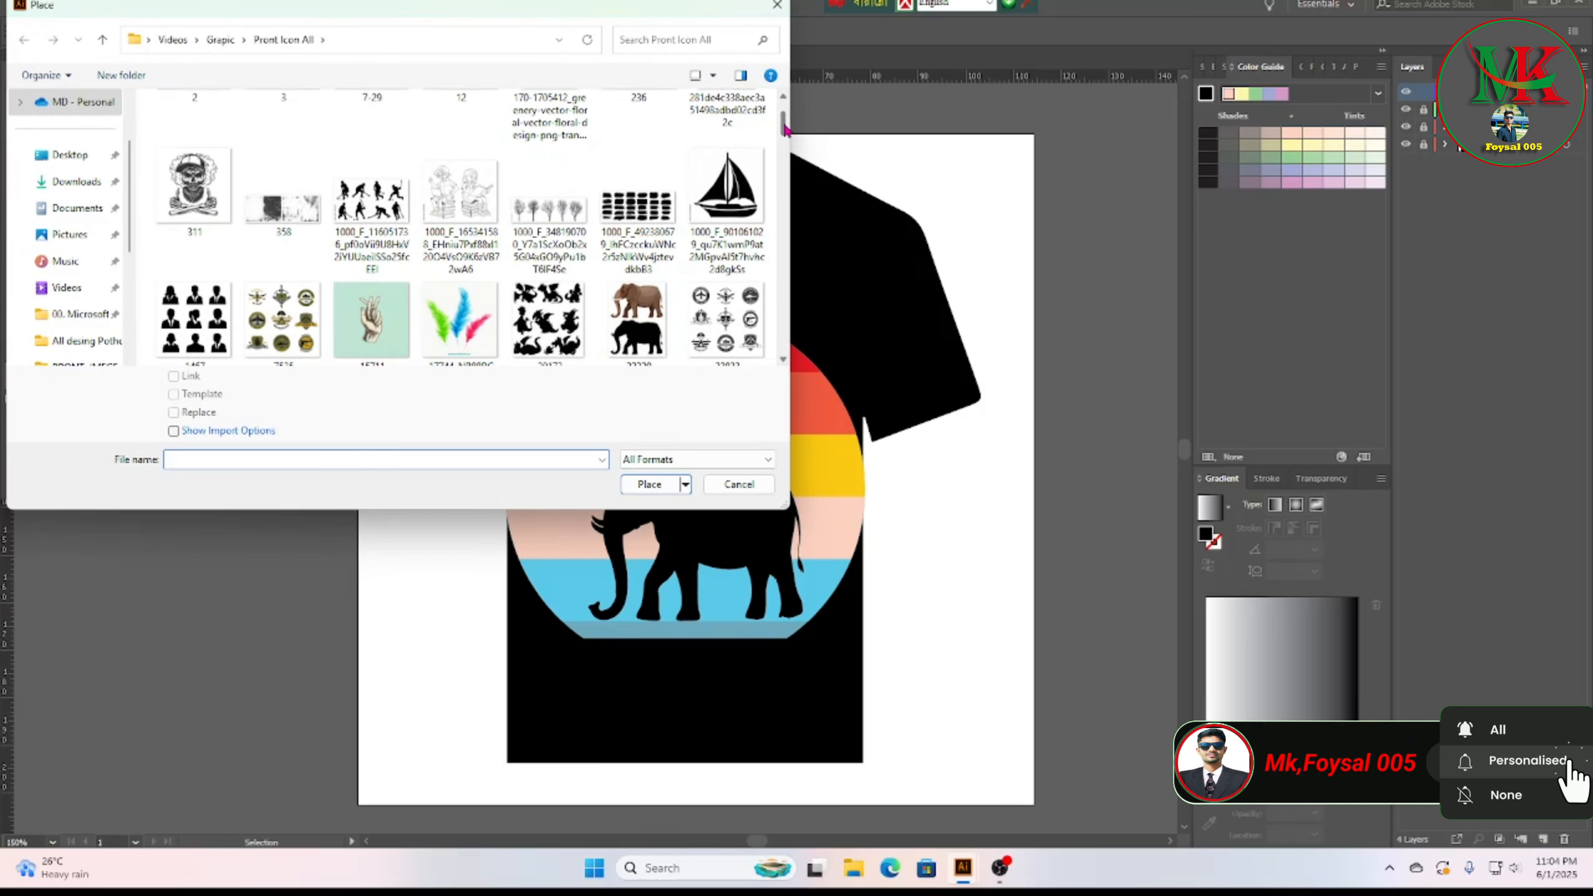
pyautogui.moveTo(786, 127); pyautogui.dragTo(800, 284)
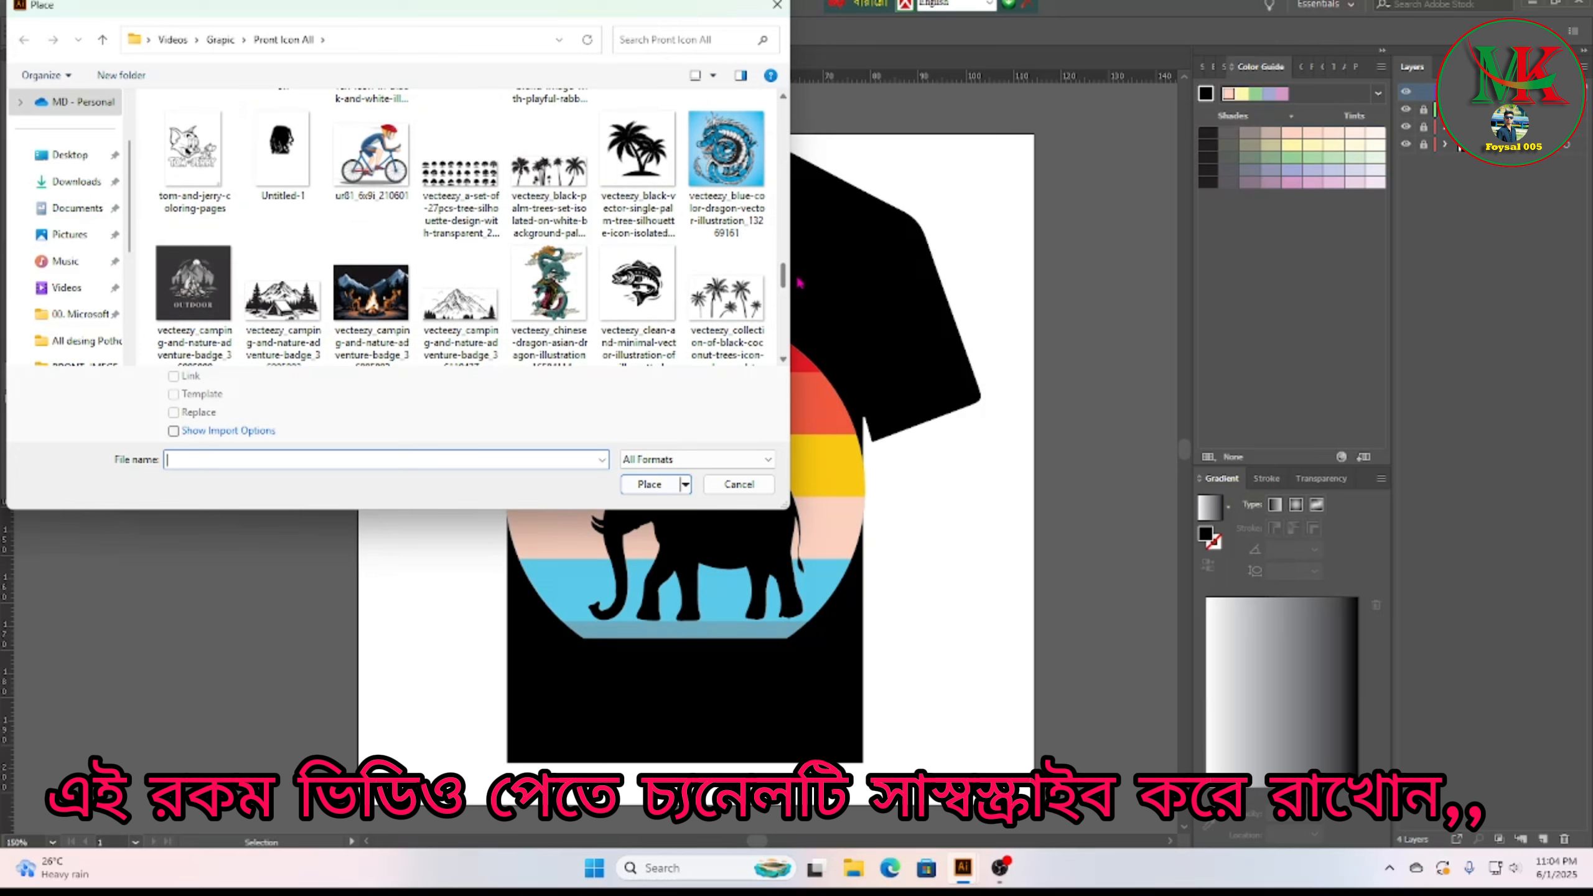
pyautogui.click(475, 305)
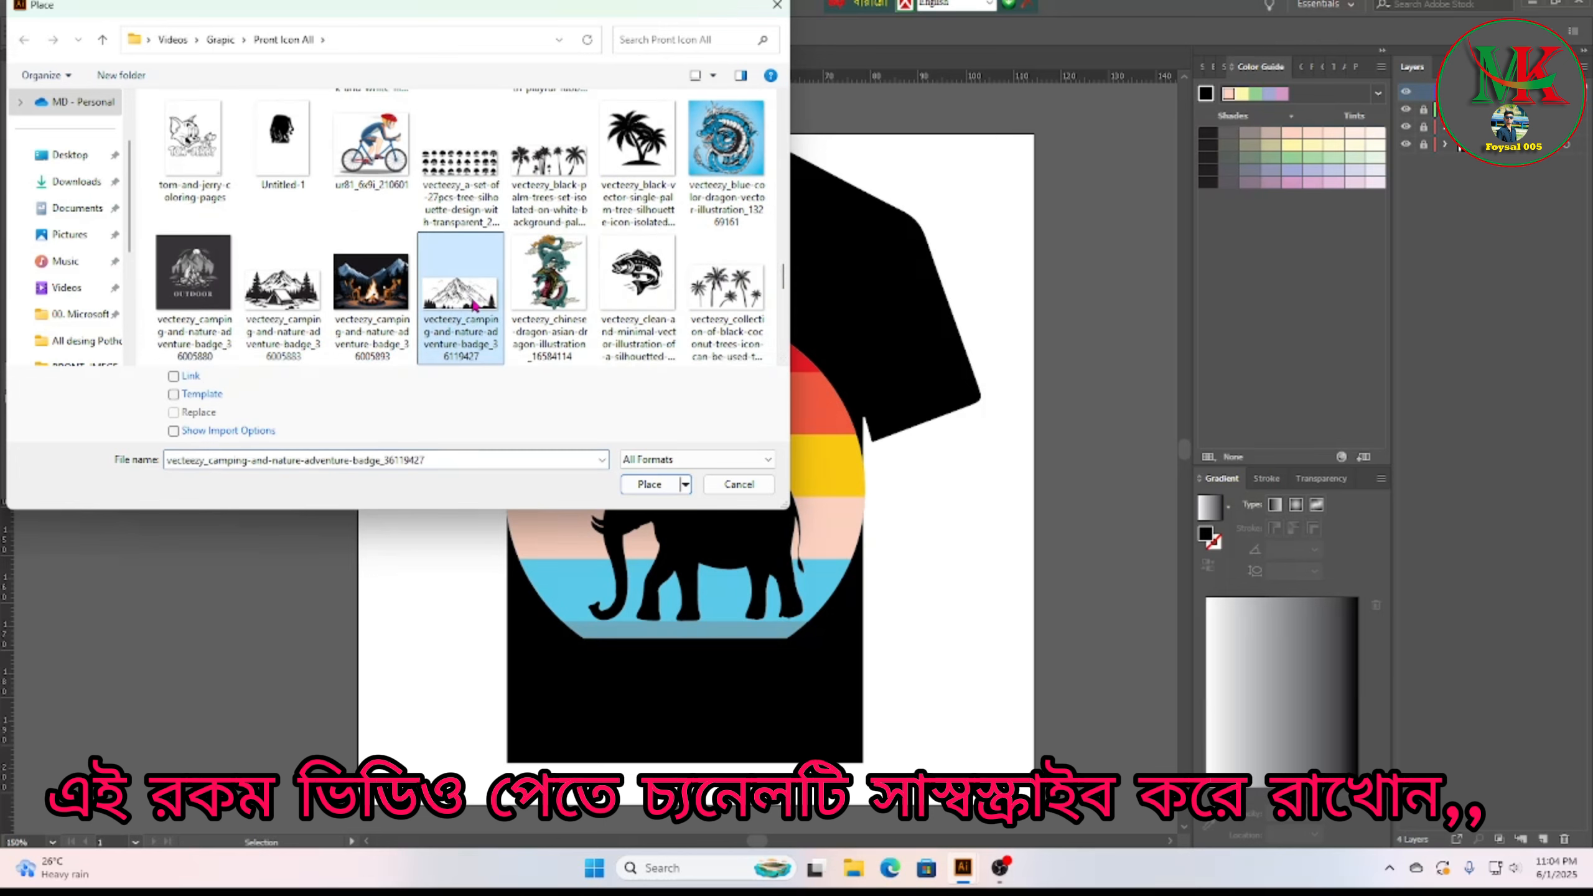
pyautogui.click(650, 484)
pyautogui.moveTo(272, 271); pyautogui.dragTo(378, 338)
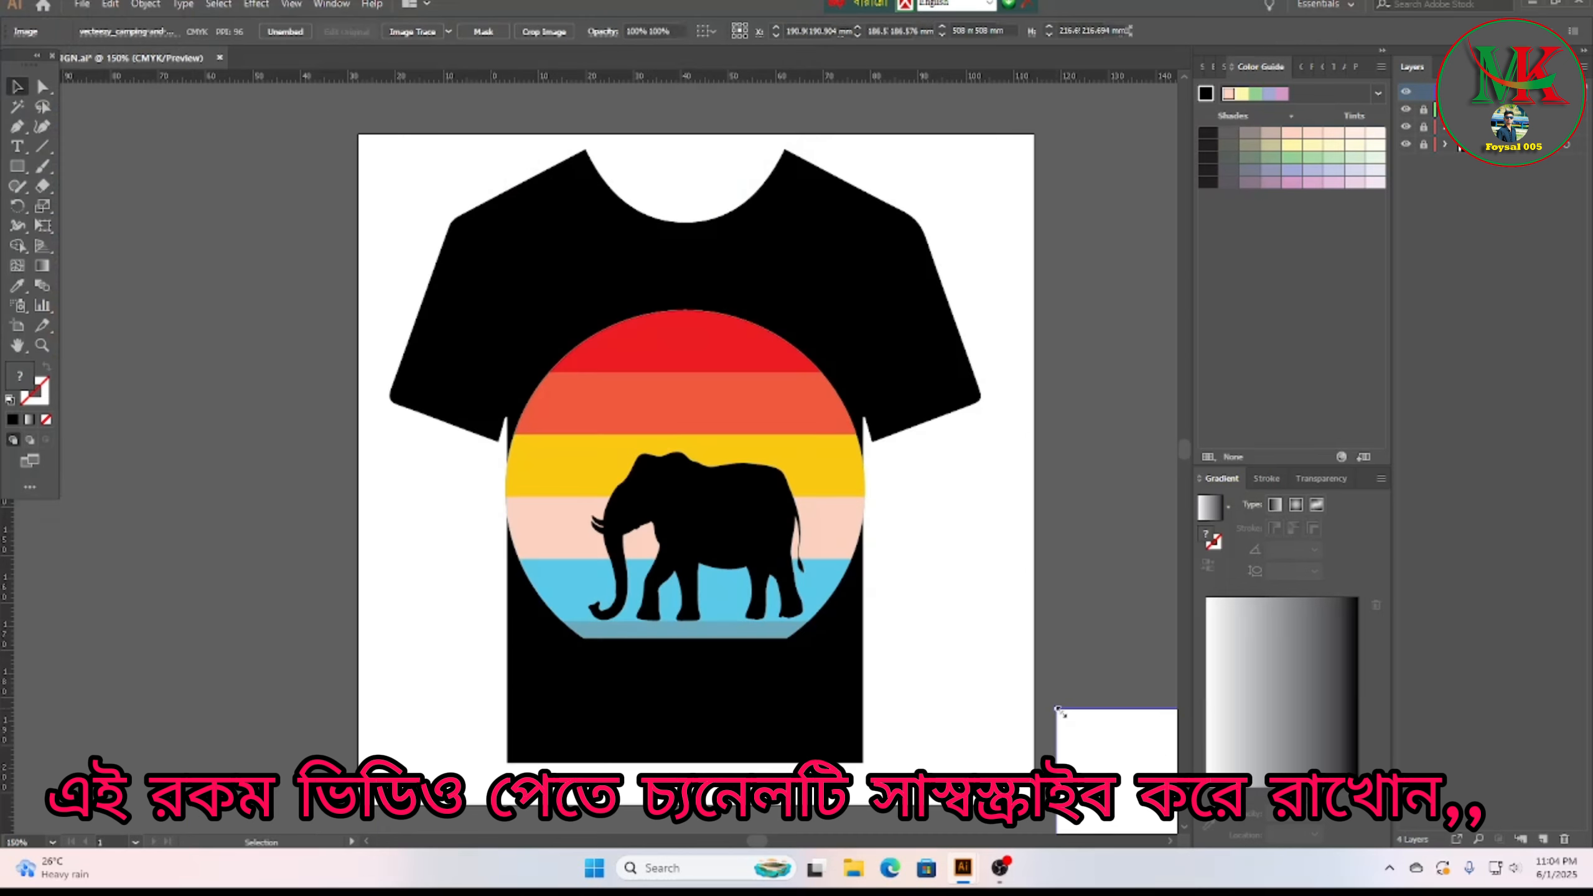
# Step: Scale the mountain image down to about 37 x 36 mm and position it beside the artboard's left edge
pyautogui.moveTo(1003, 674); pyautogui.dragTo(211, 306)
pyautogui.moveTo(879, 263); pyautogui.dragTo(333, 263)
pyautogui.moveTo(265, 324); pyautogui.dragTo(232, 363)
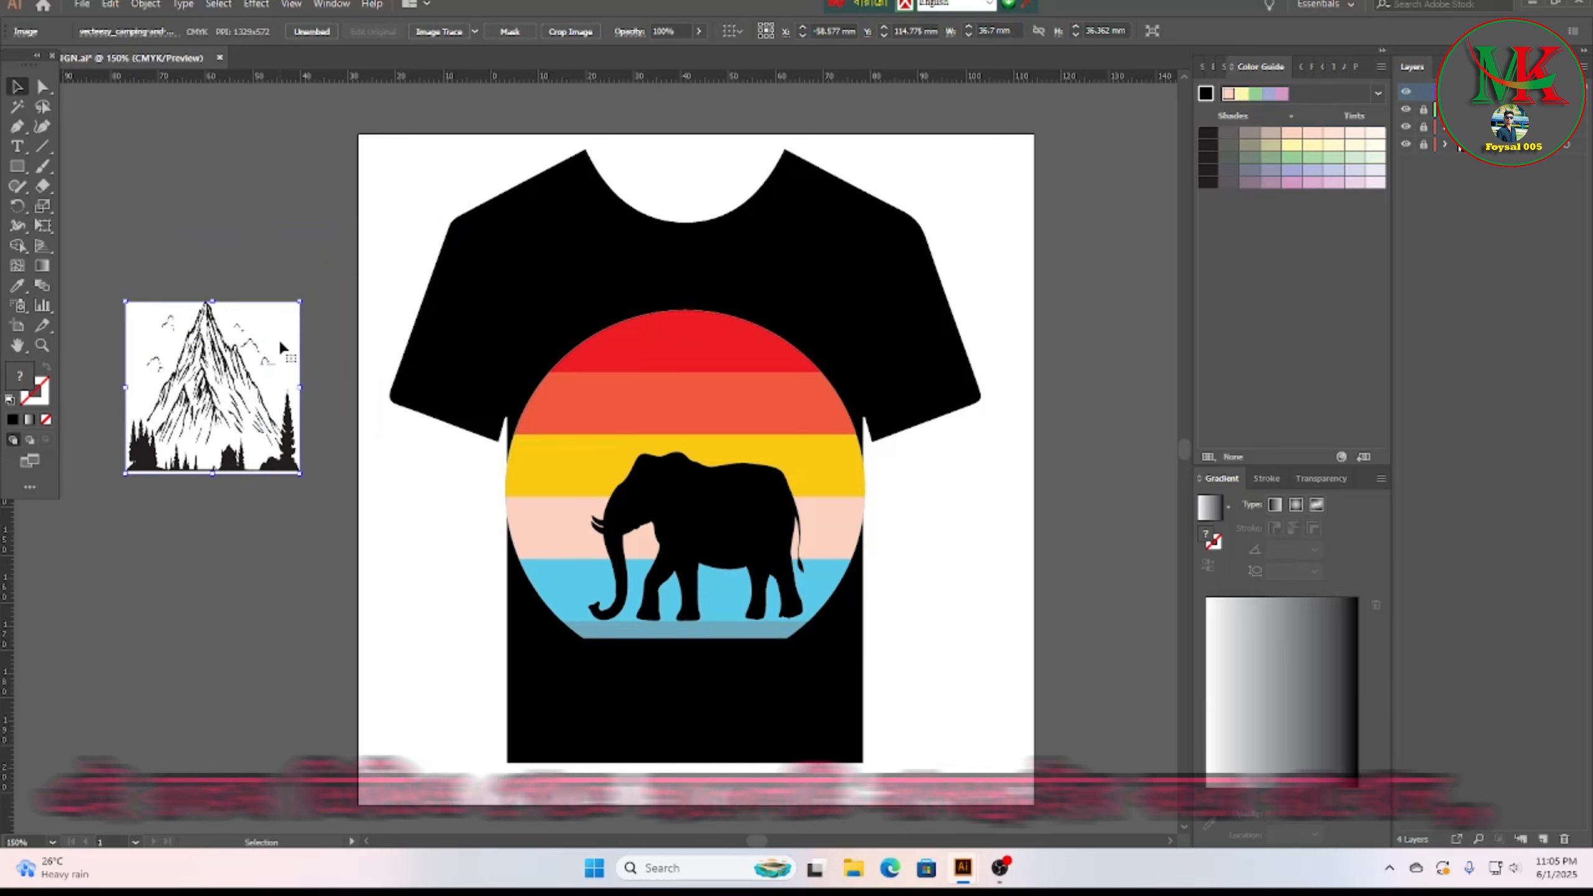
# Step: Image-trace and expand the mountain image, and delete its white background areas using the Magic Wand
pyautogui.click(439, 31)
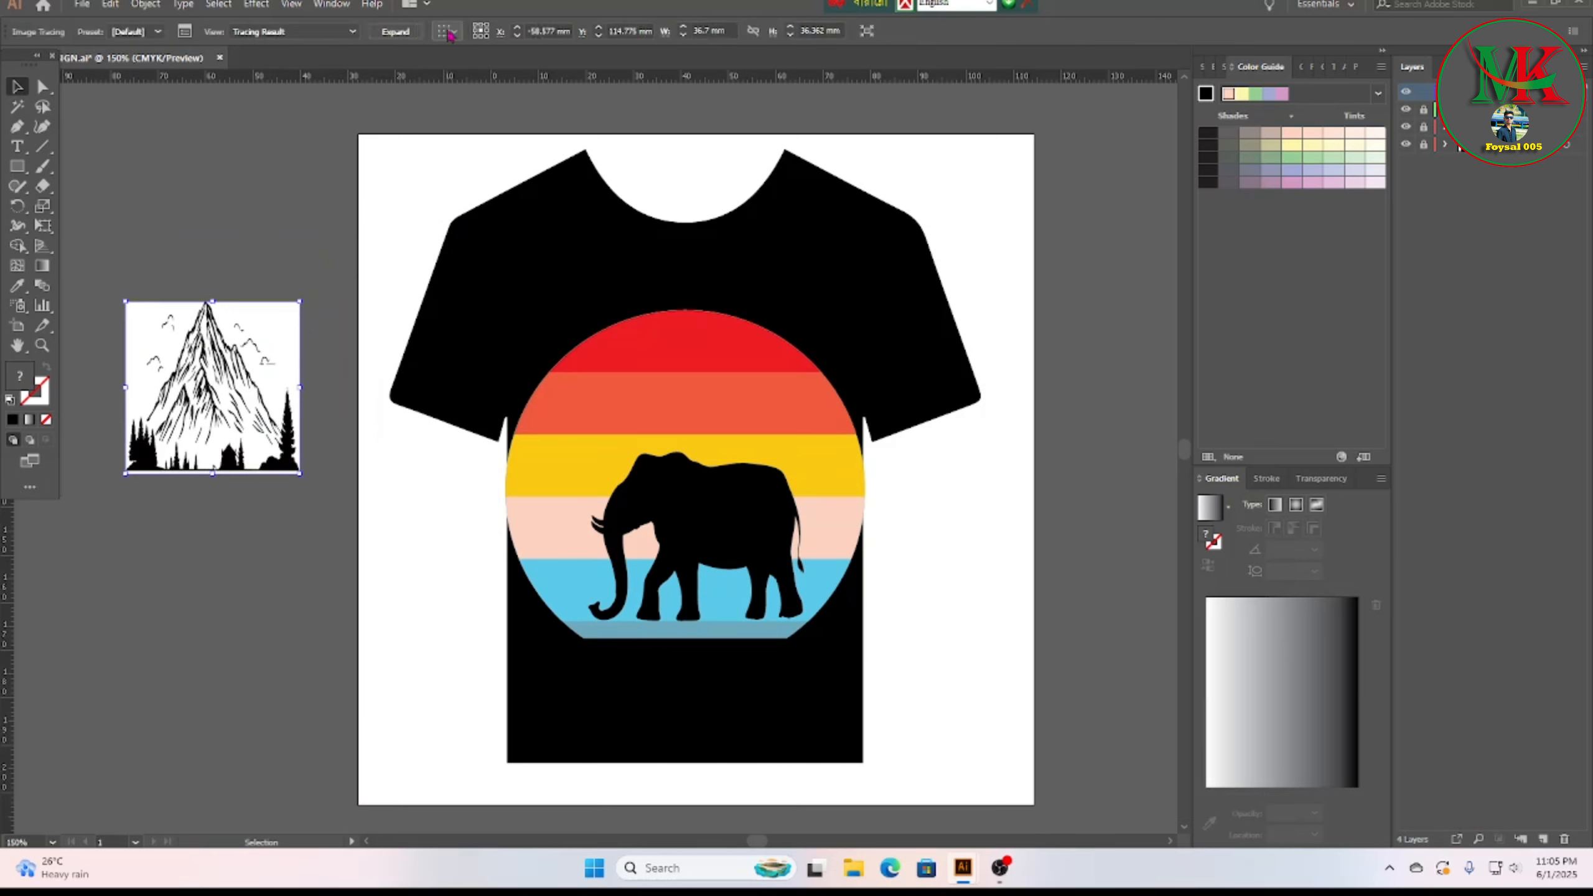
pyautogui.click(398, 32)
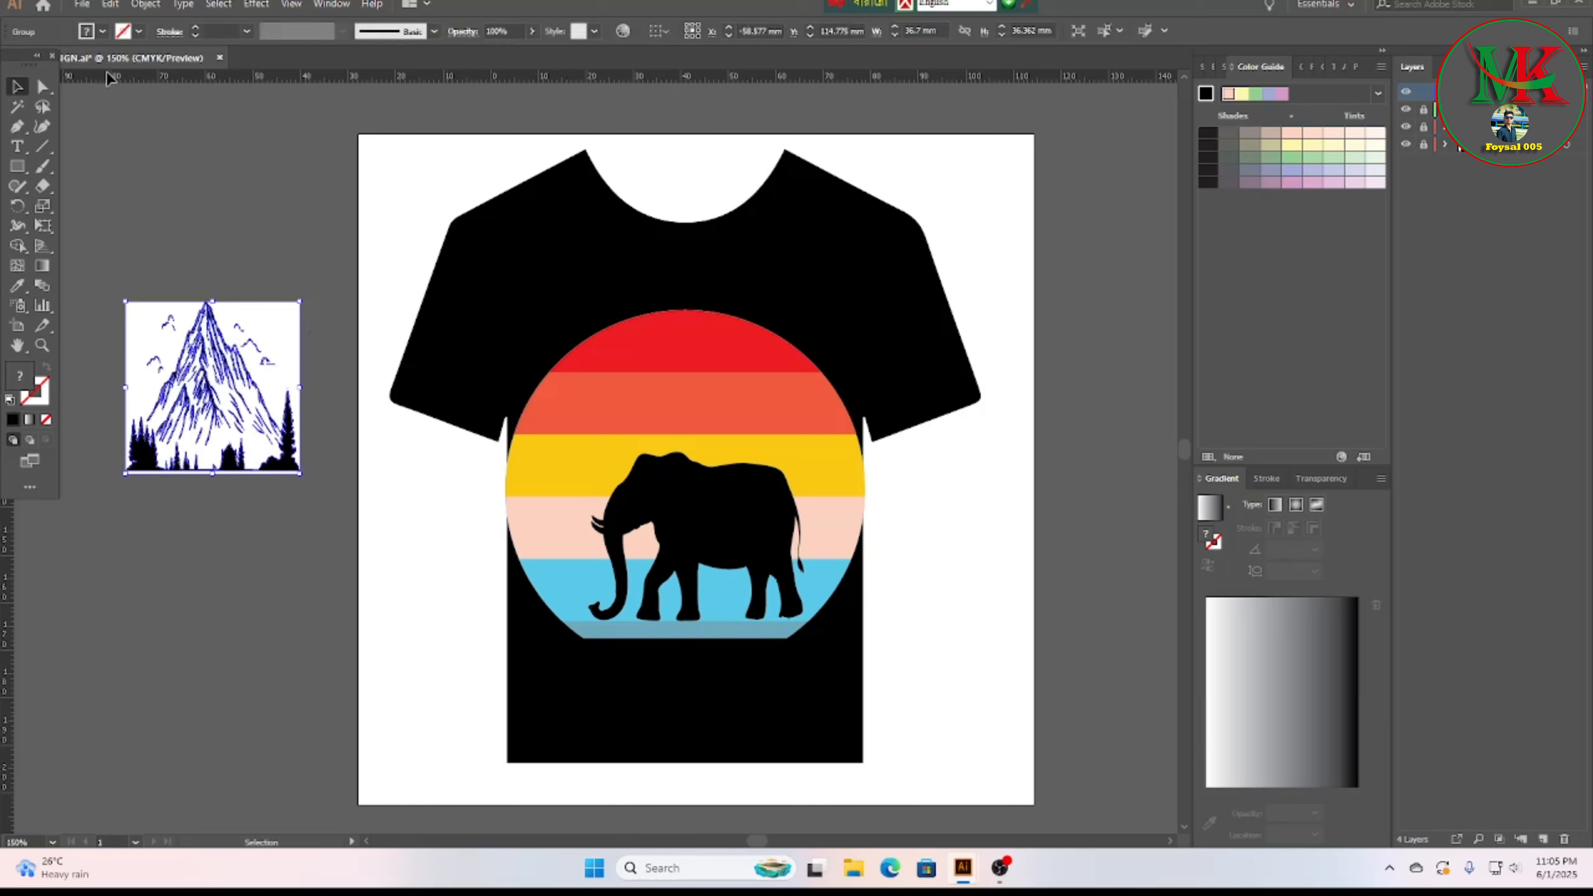
pyautogui.click(17, 106)
pyautogui.click(153, 364)
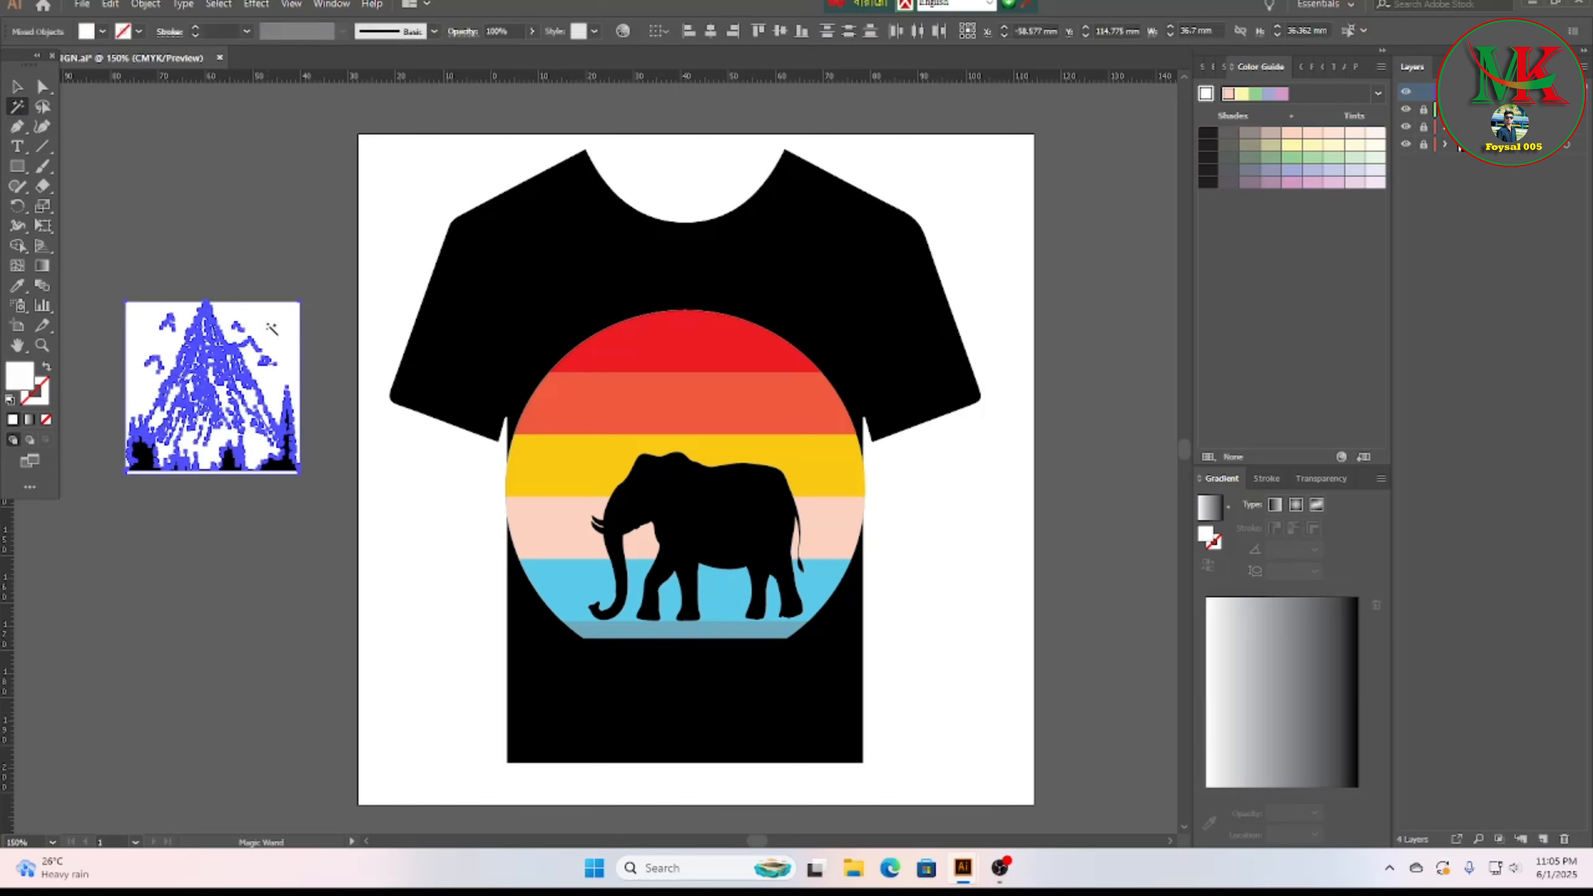
pyautogui.click(219, 195)
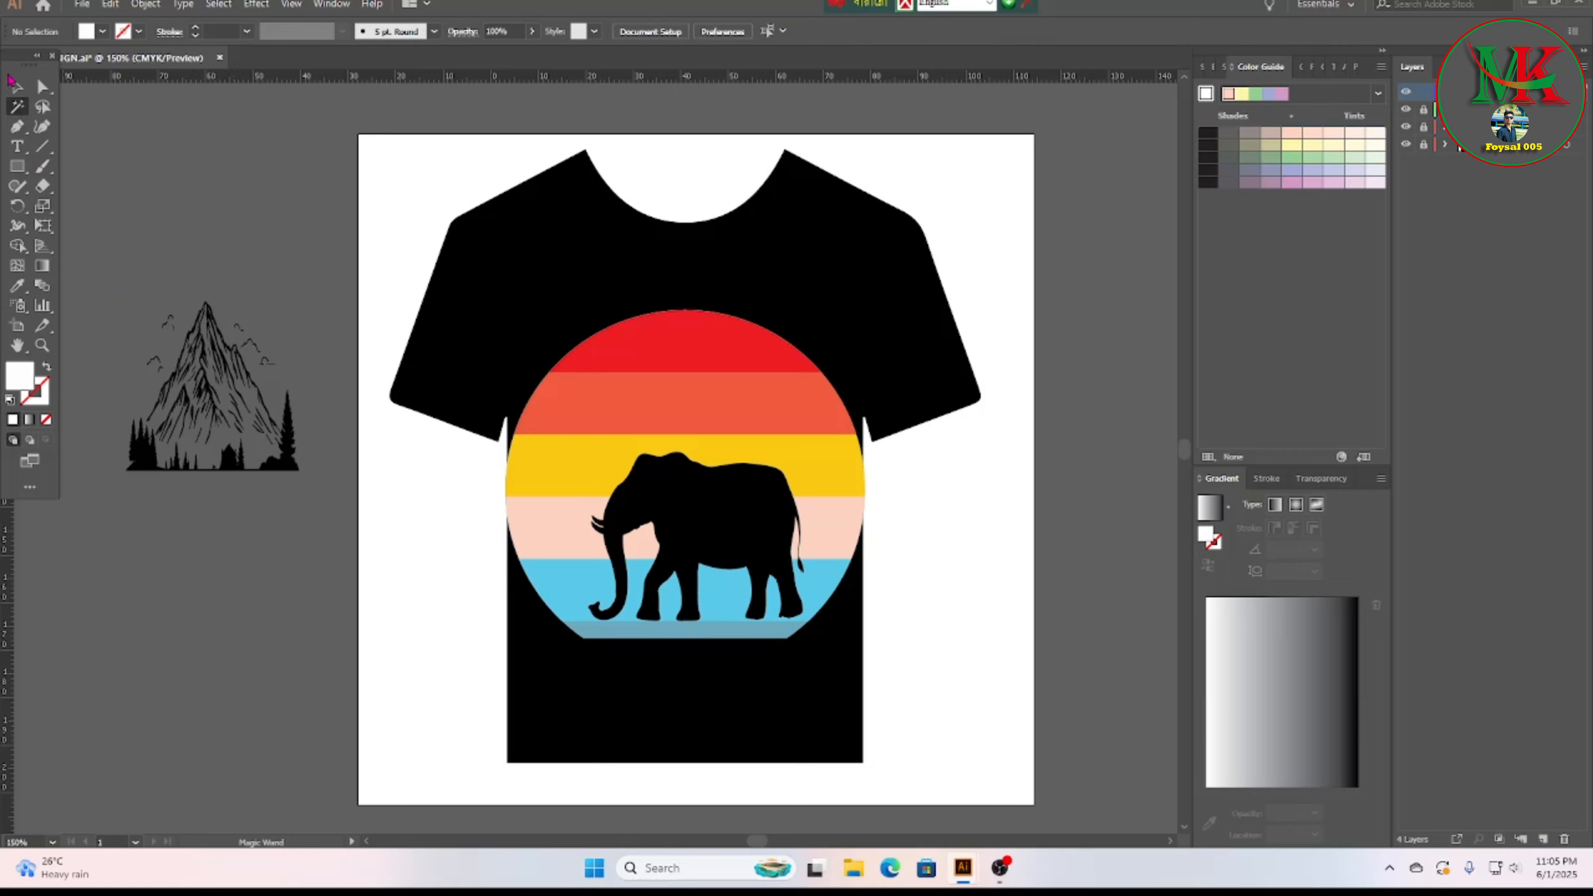
# Step: Scale the traced mountain down to about 16 x 15.5 mm and place it by the elephant's trunk on the blue band
pyautogui.click(19, 85)
pyautogui.click(262, 326)
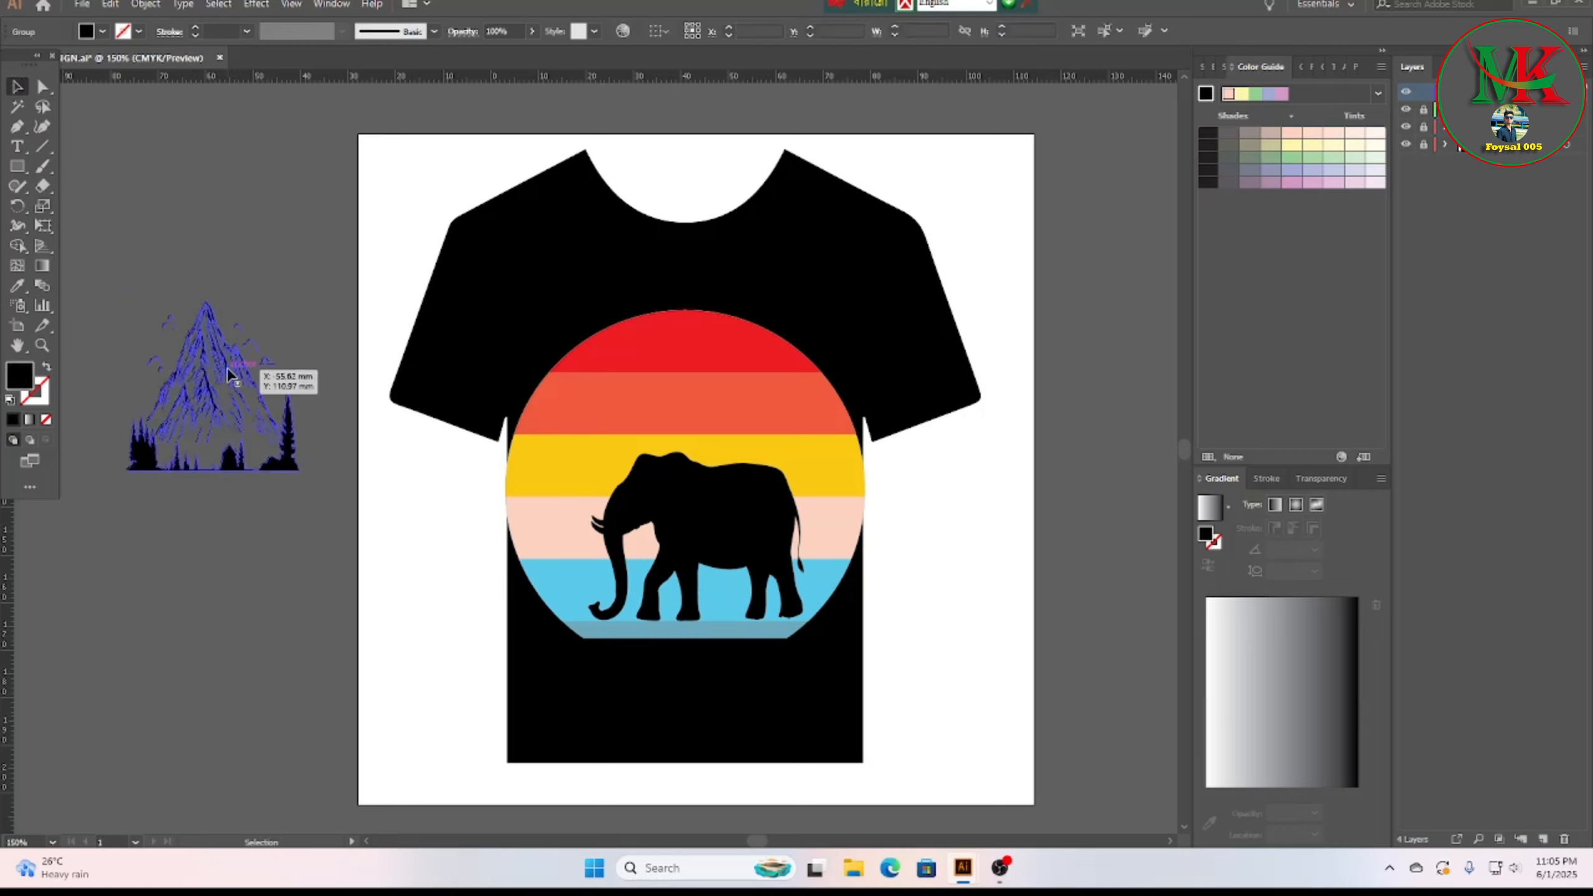
pyautogui.moveTo(301, 301); pyautogui.dragTo(607, 589)
pyautogui.click(205, 550)
pyautogui.click(664, 735)
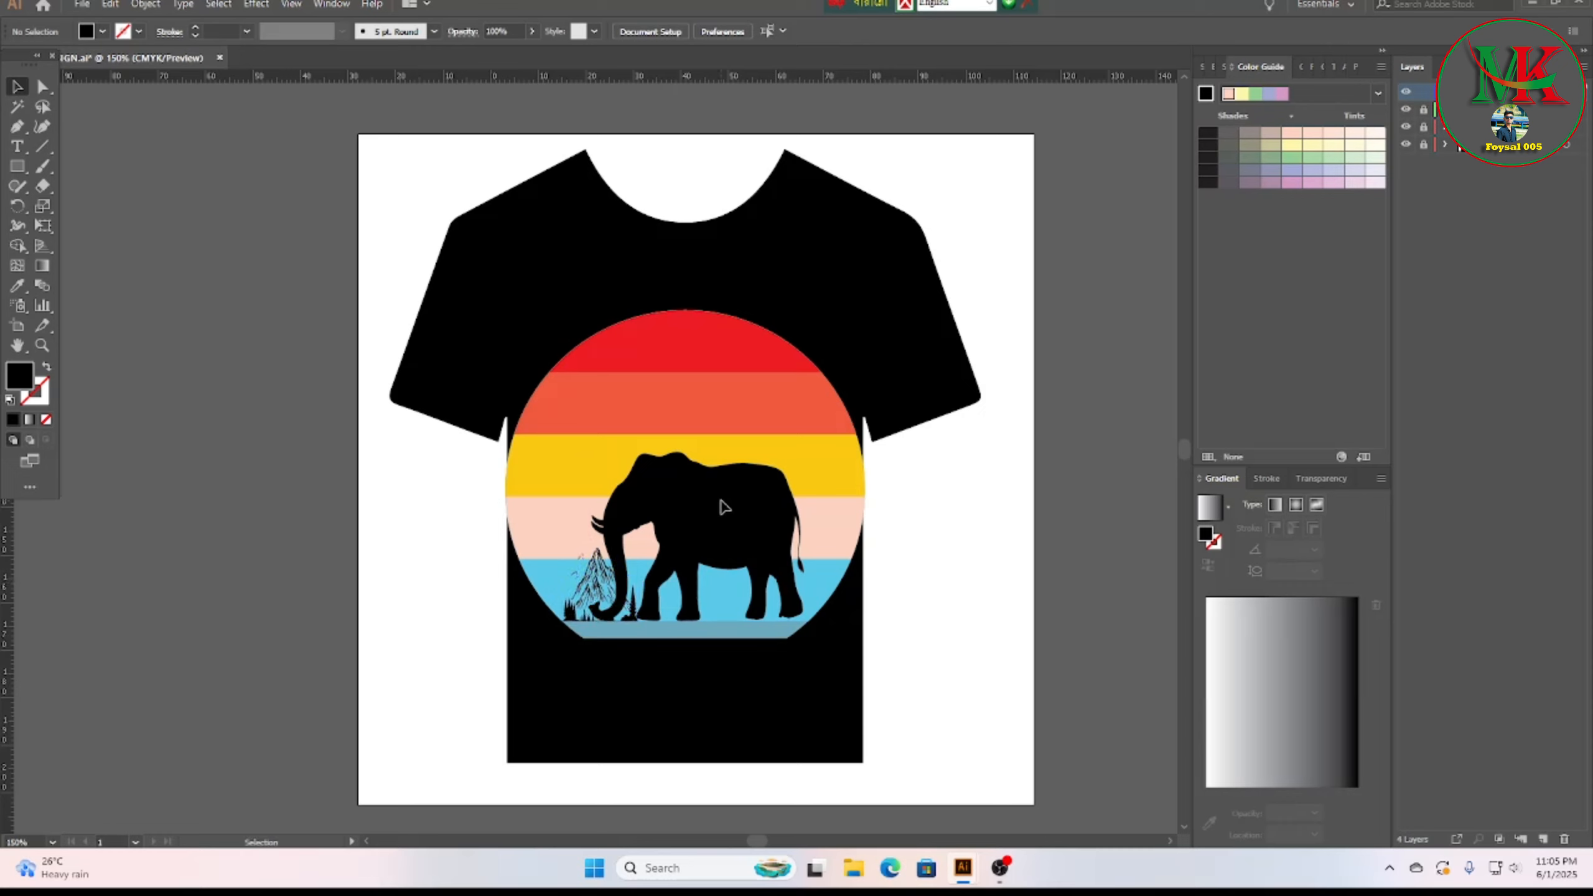
pyautogui.click(594, 591)
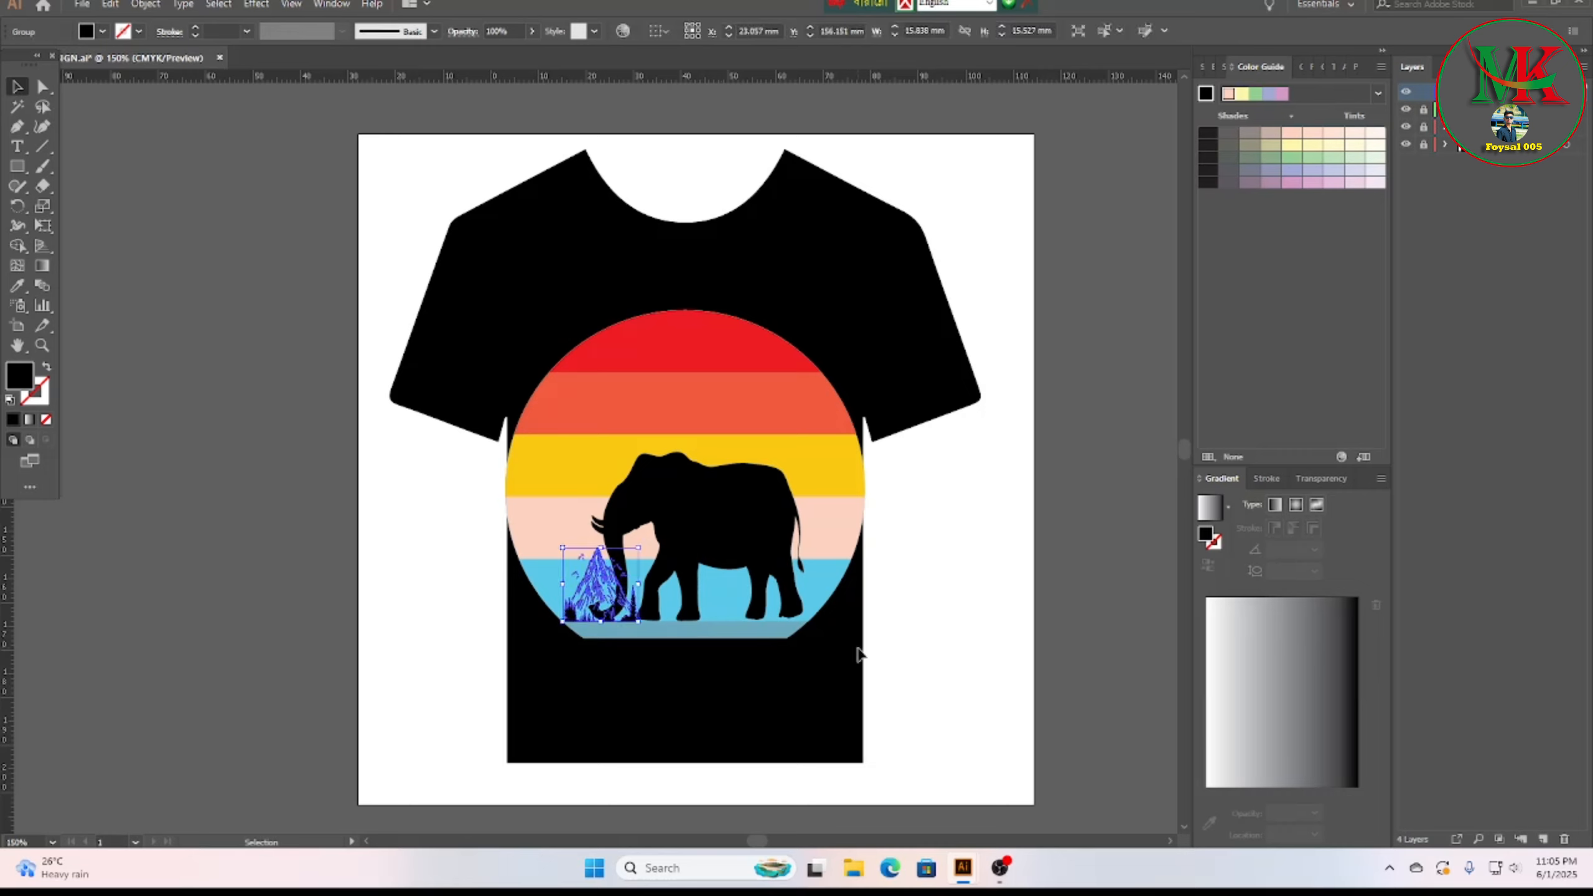
pyautogui.click(933, 636)
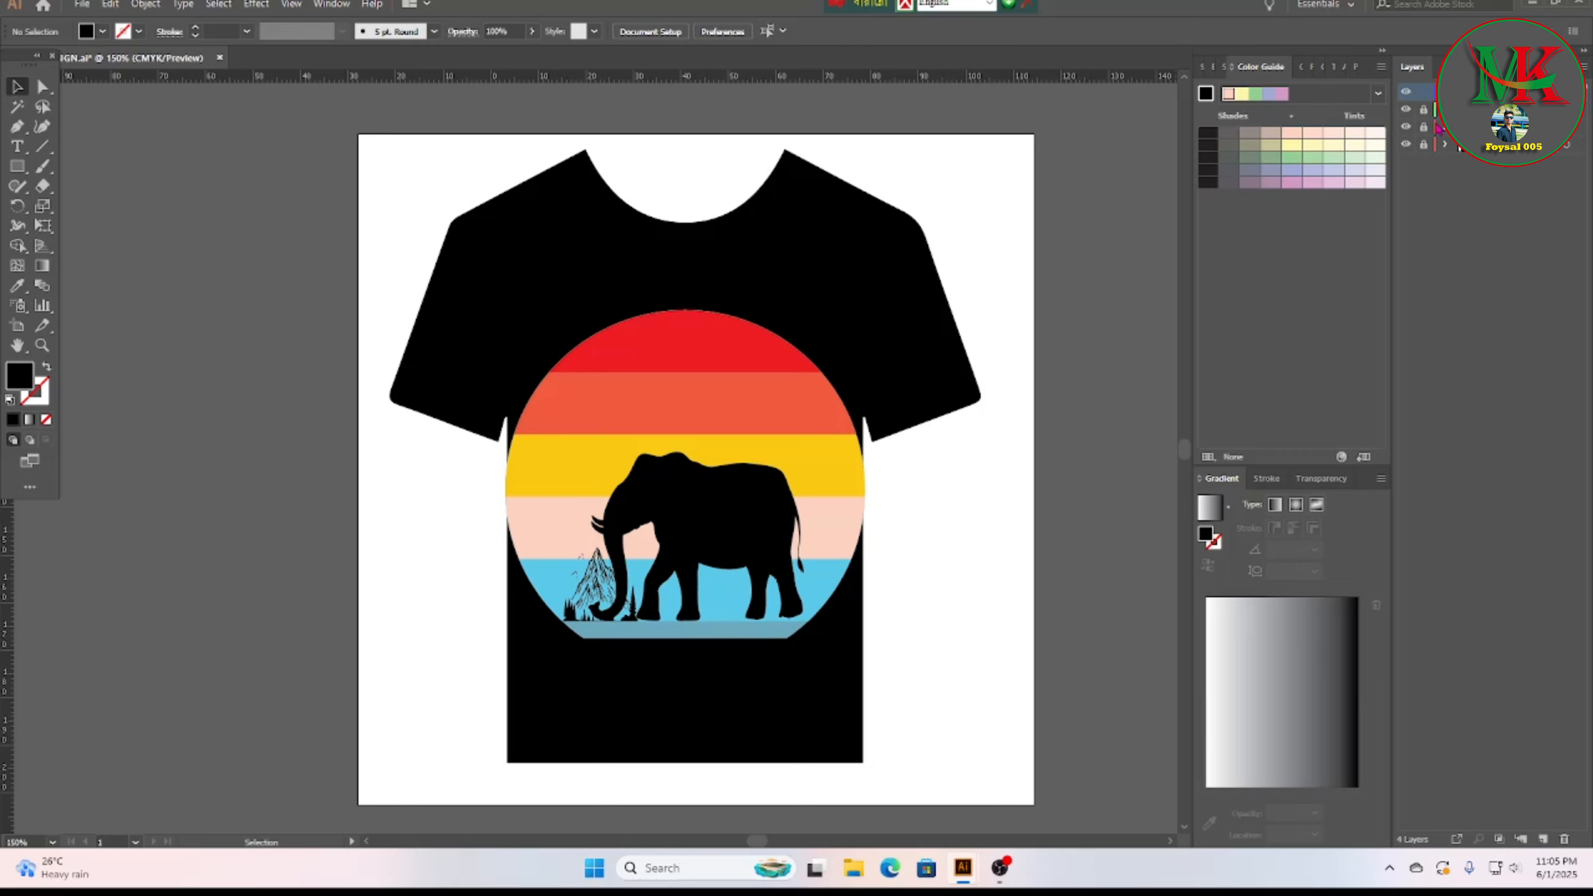
# Step: Shrink the elephant to about 37 x 34 mm and shift it slightly right, away from the mountain, with its feet on the ground strip
pyautogui.click(618, 527)
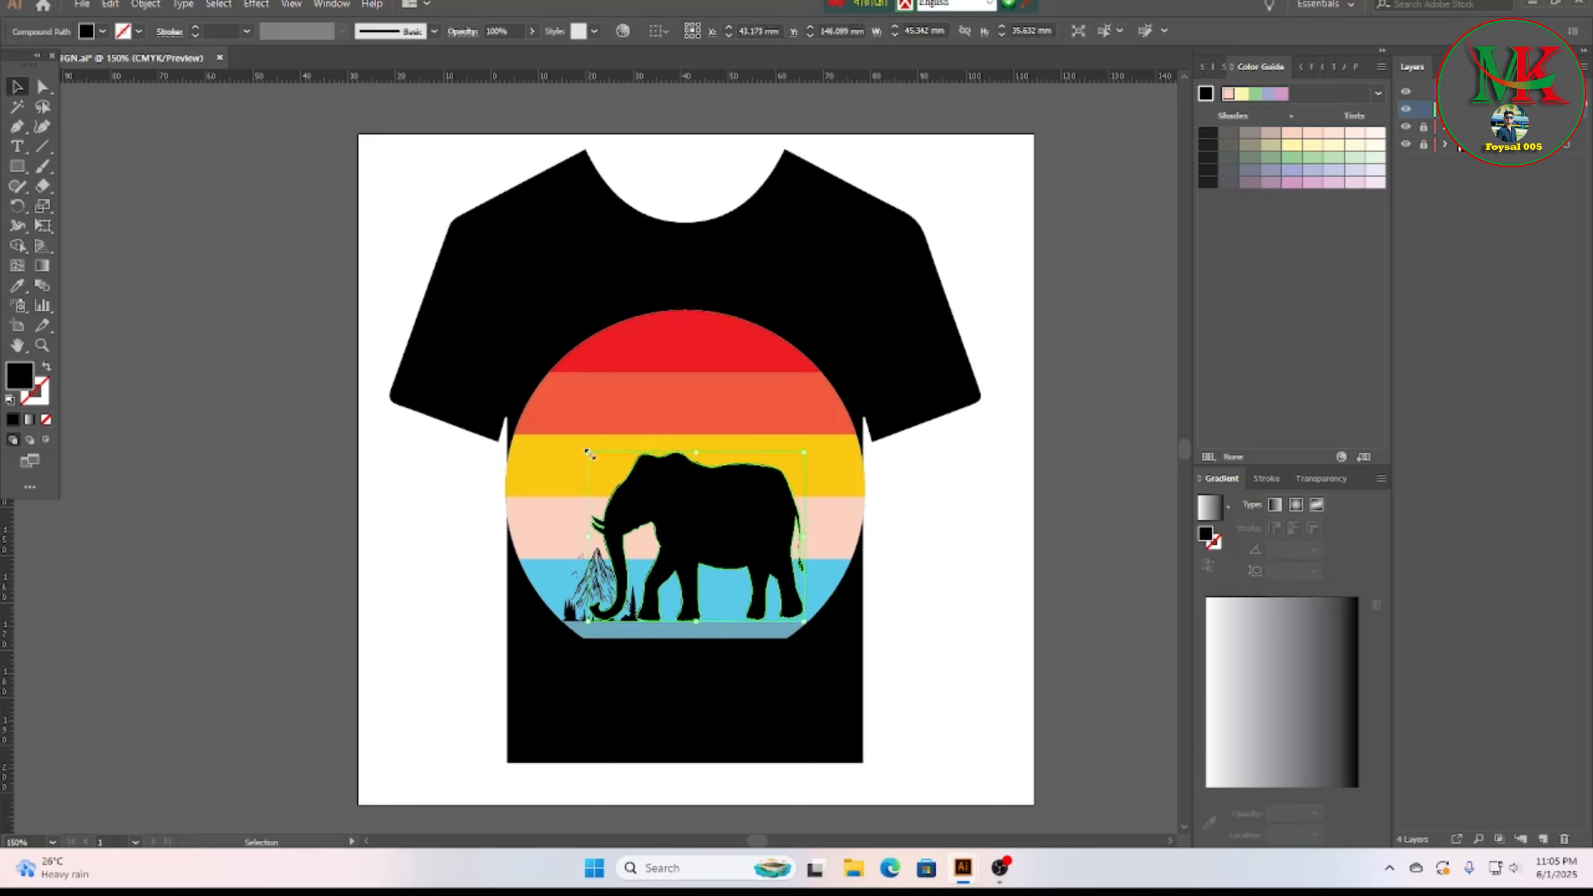
pyautogui.moveTo(588, 453); pyautogui.dragTo(626, 460)
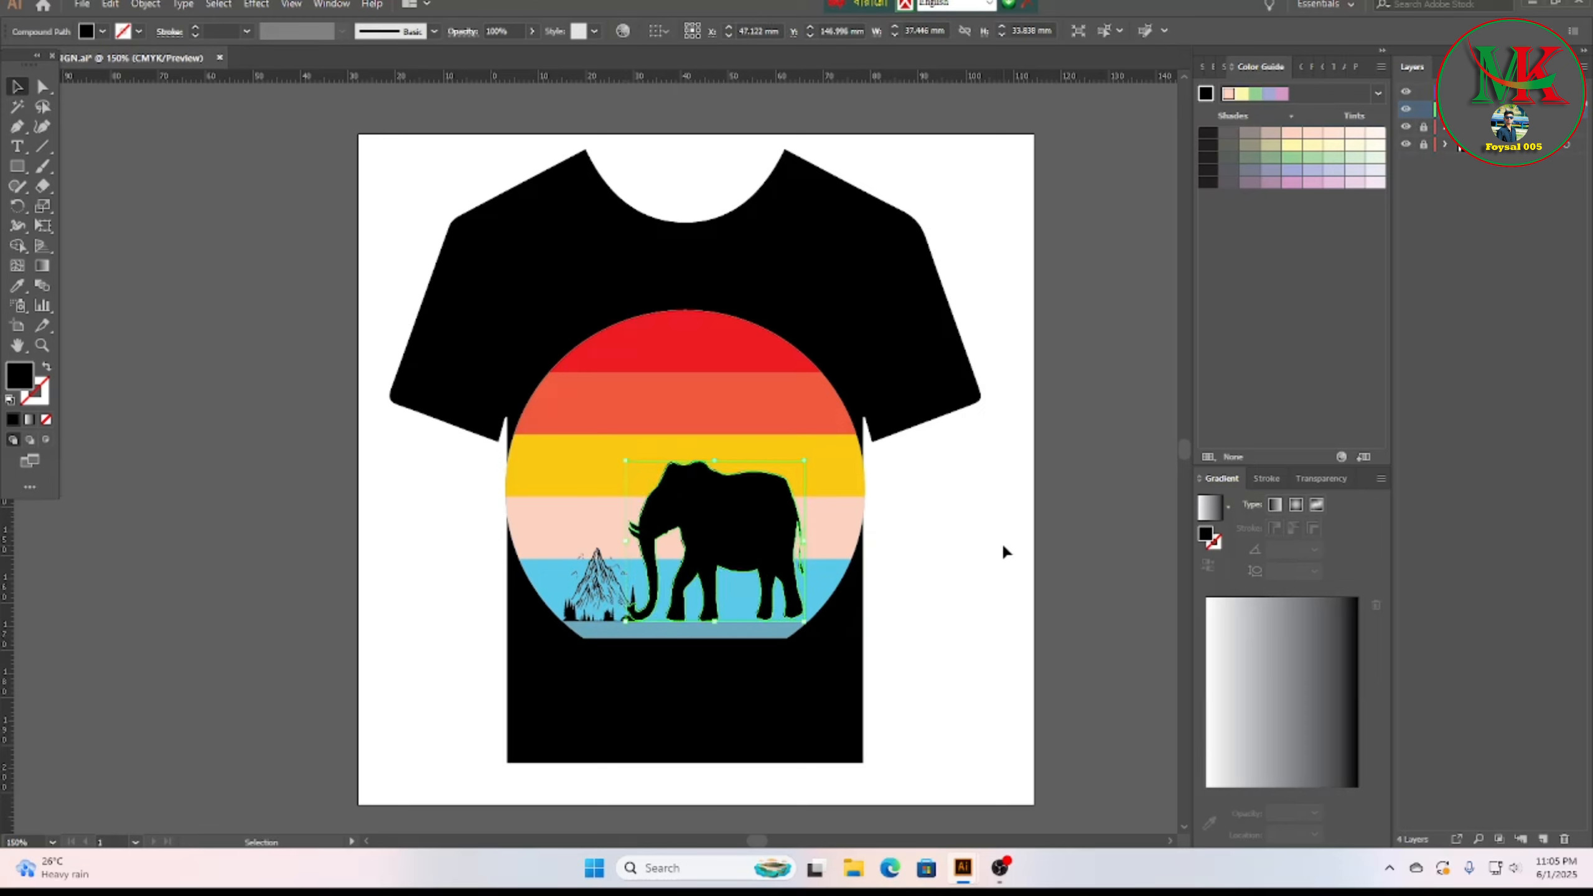
pyautogui.click(970, 565)
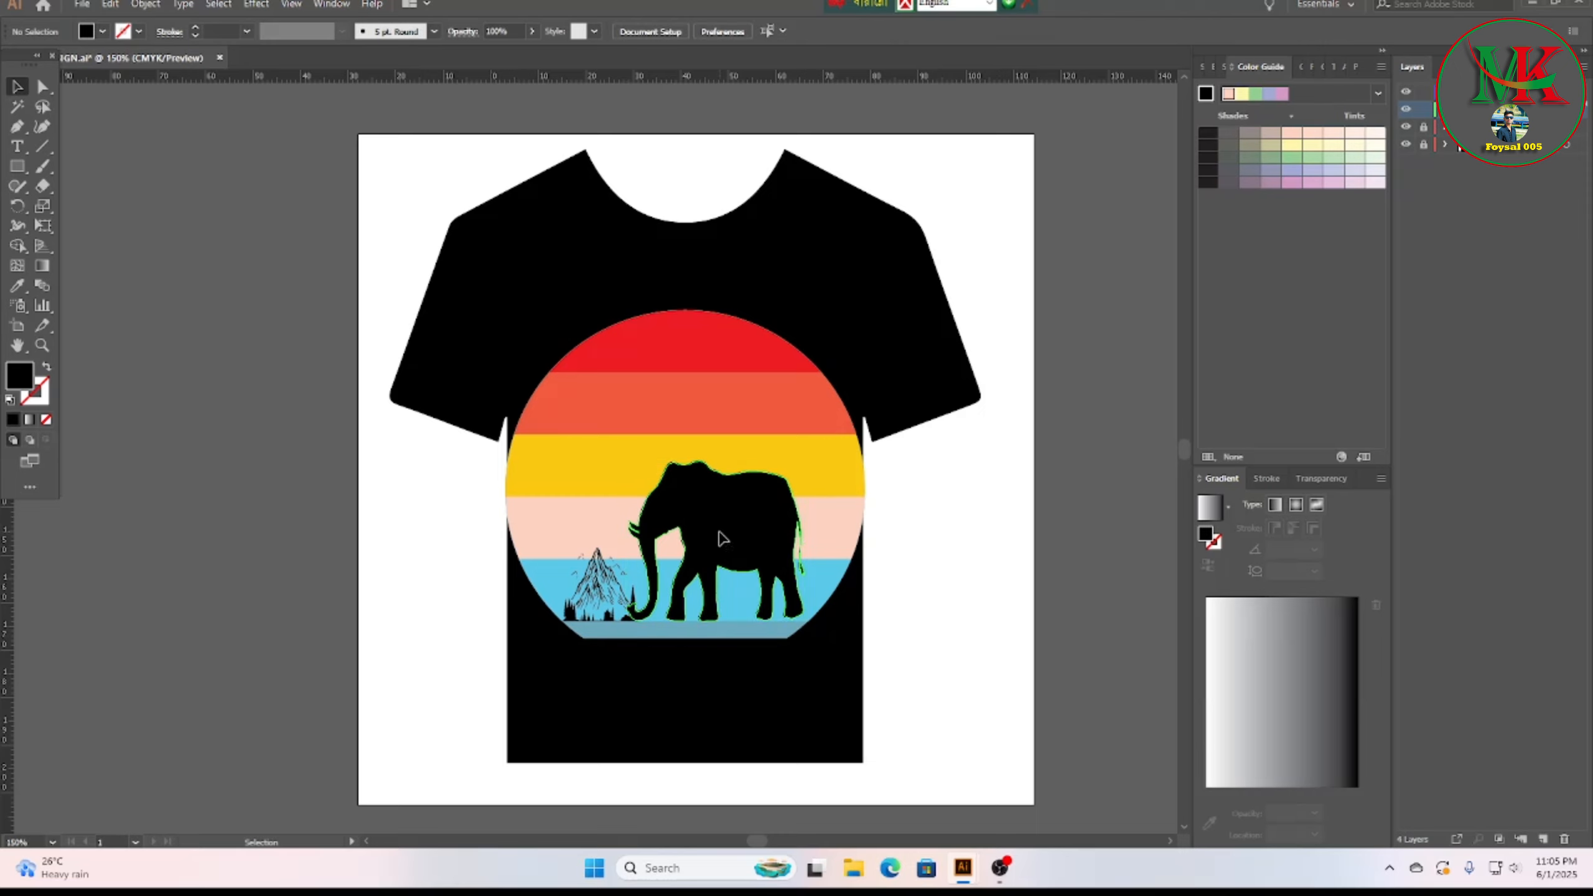
pyautogui.moveTo(722, 537); pyautogui.dragTo(728, 539)
pyautogui.click(943, 572)
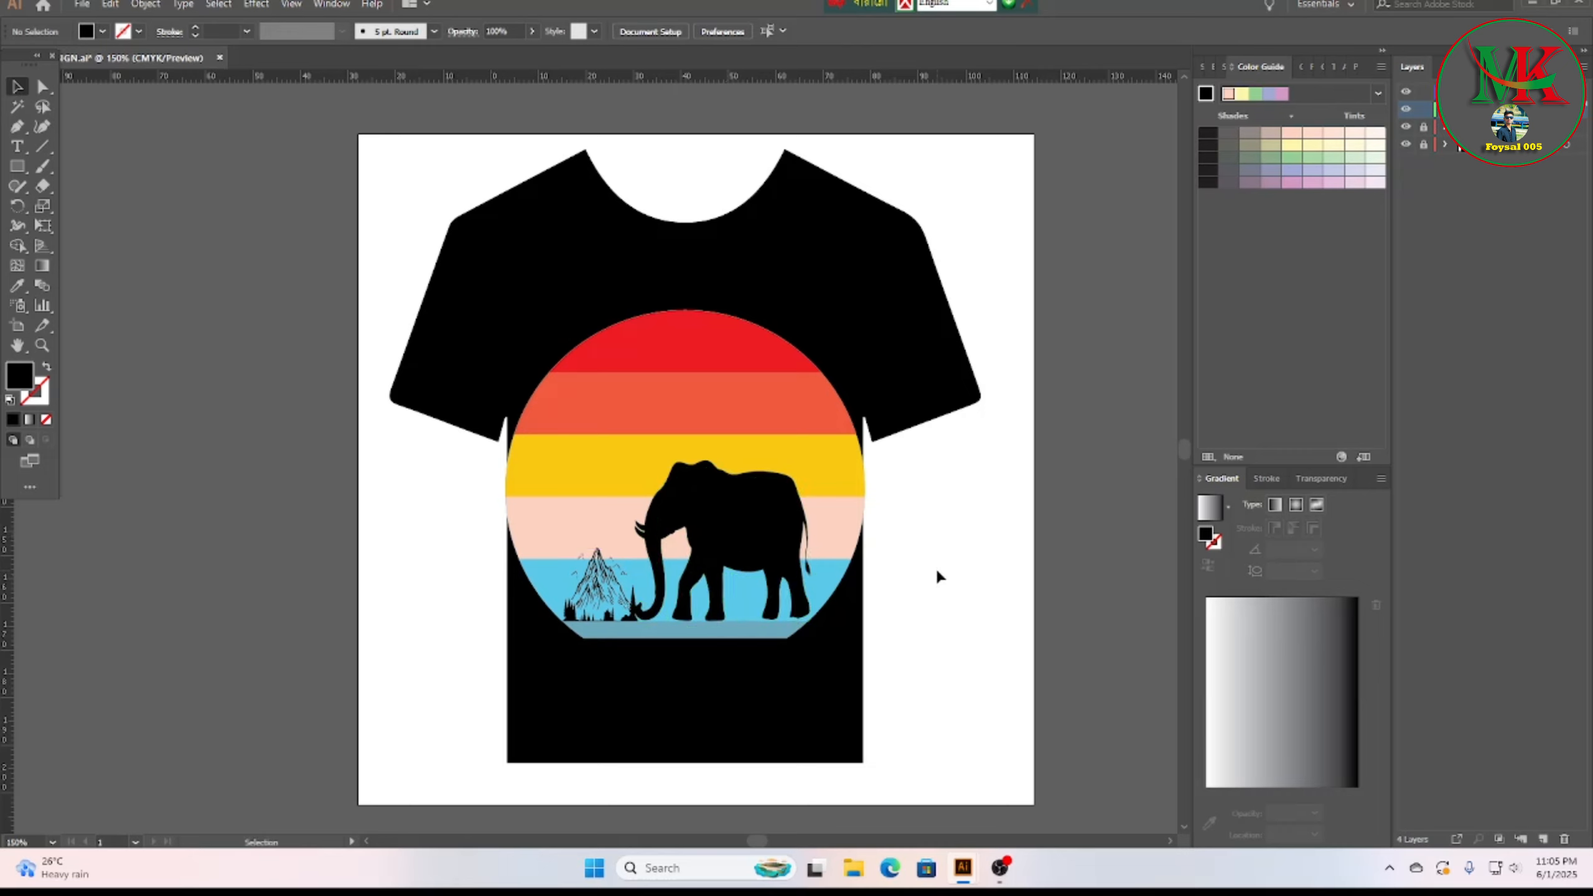
pyautogui.click(730, 576)
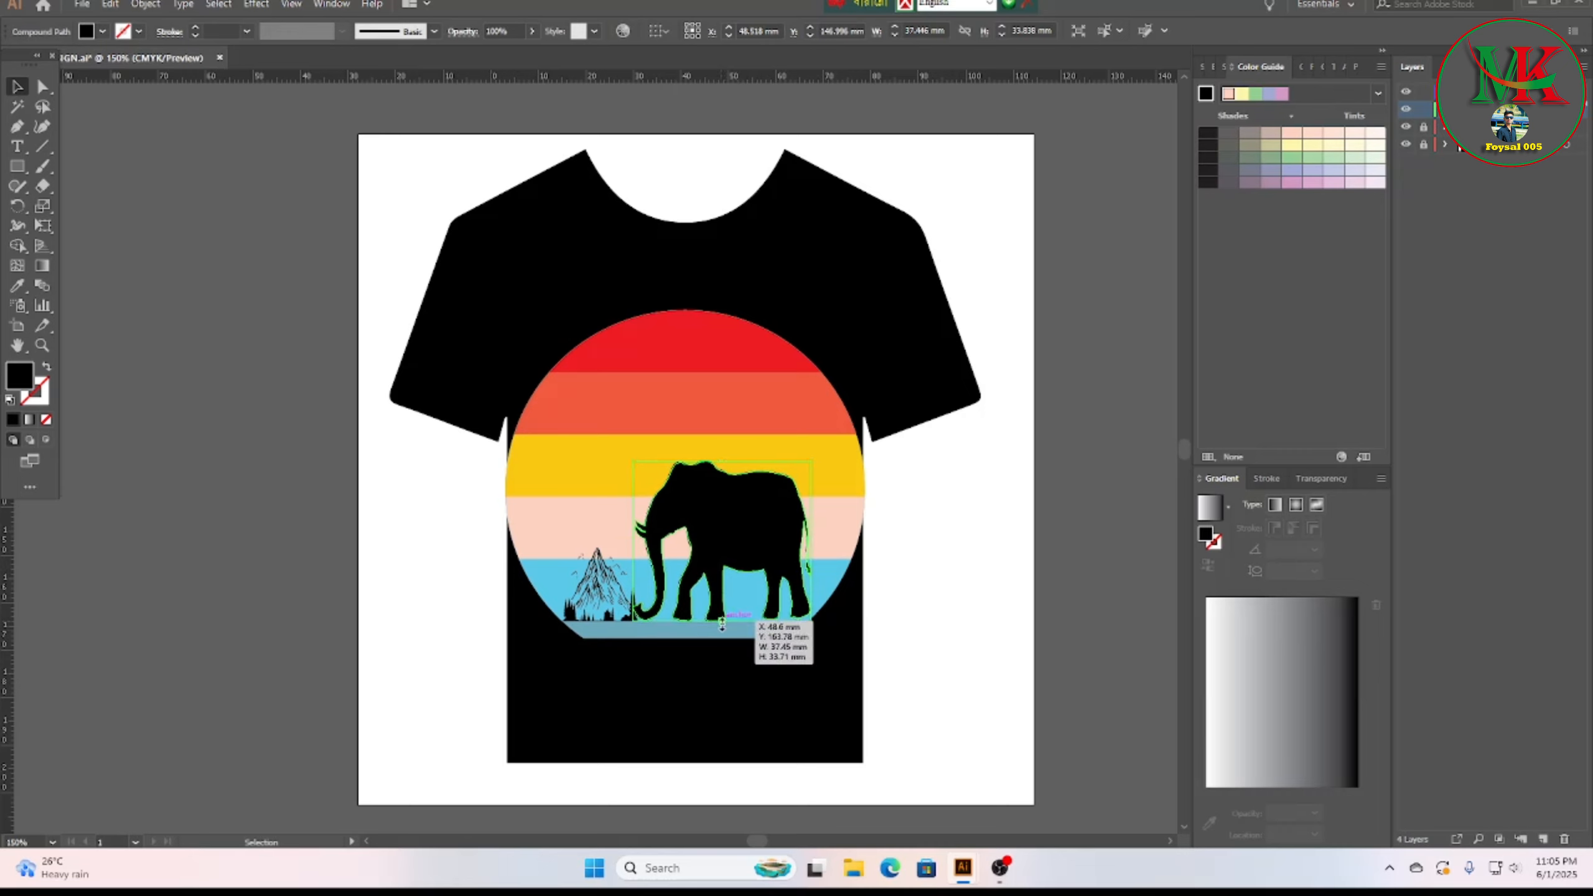
pyautogui.click(938, 627)
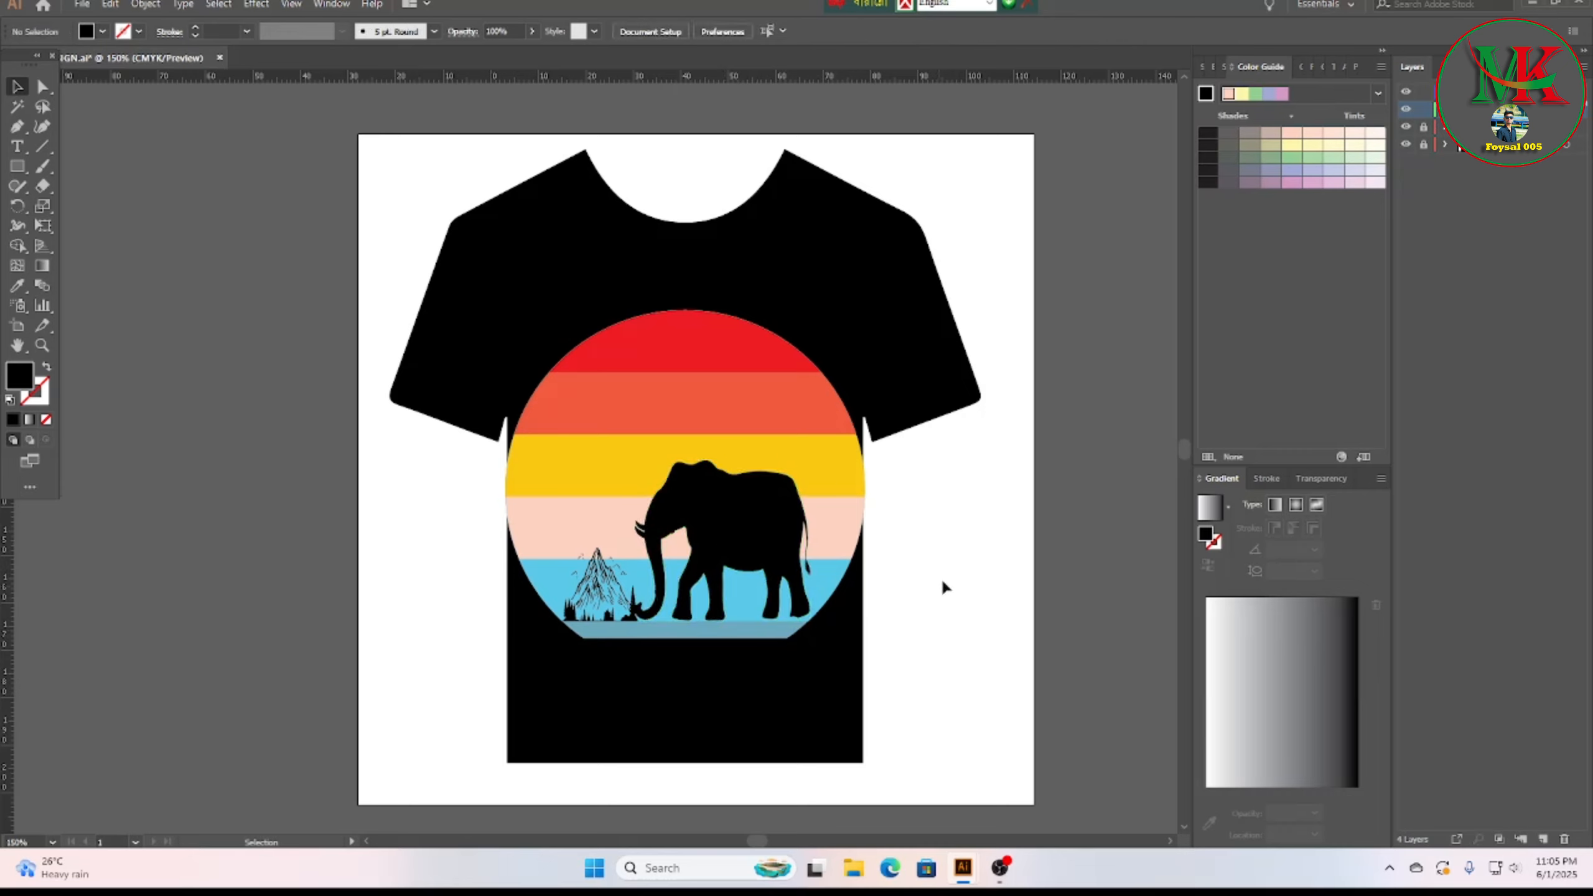
# Step: Enlarge the mountain slightly up and to the left, keeping its base on the ground strip
pyautogui.click(592, 599)
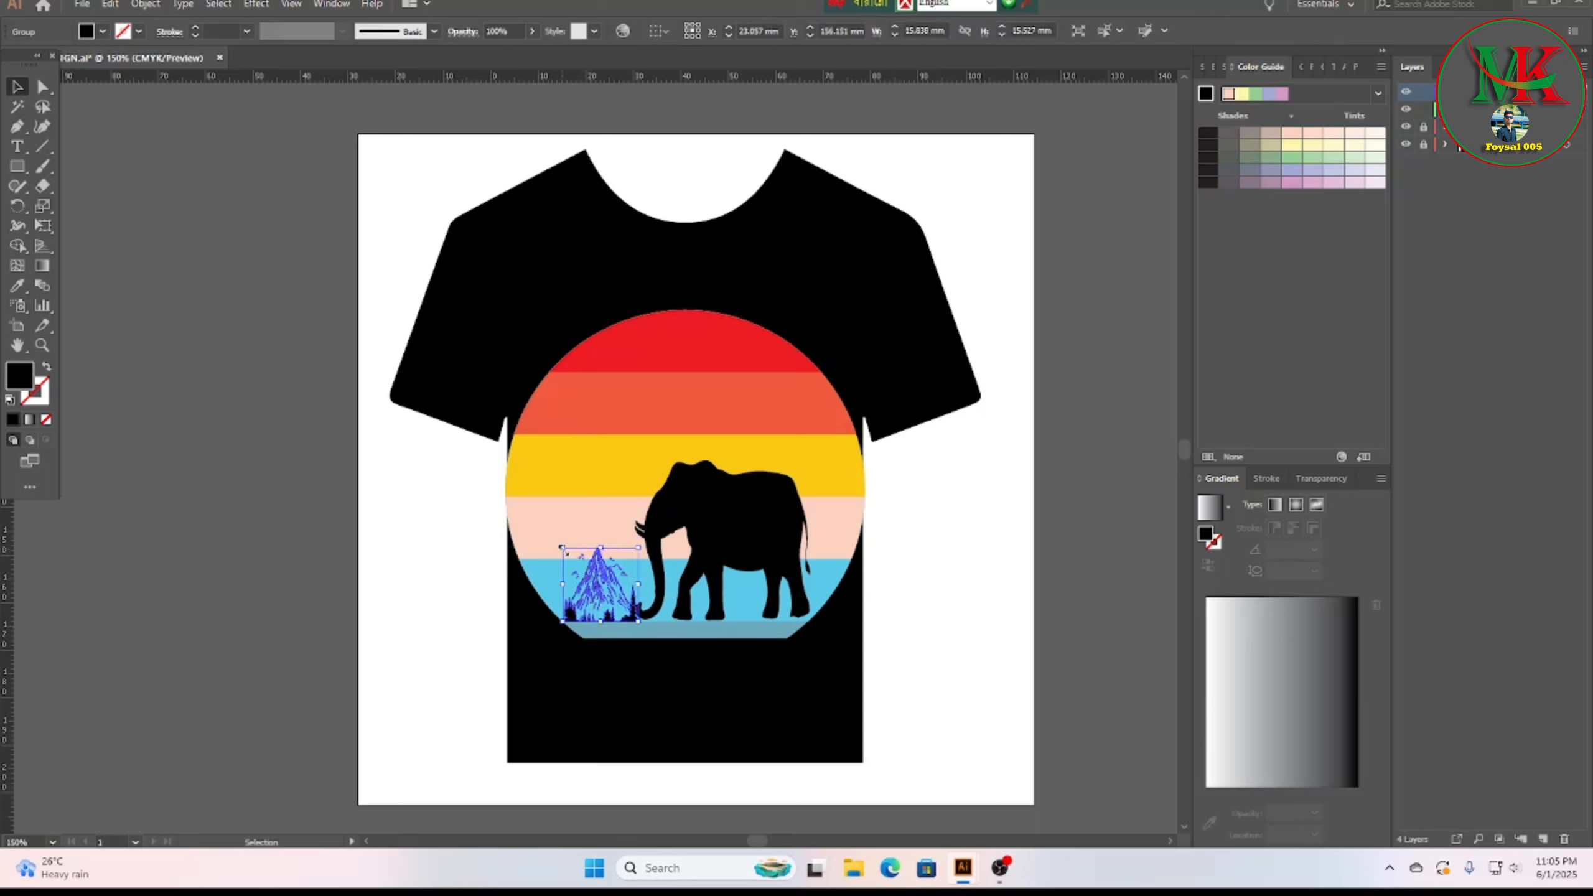
pyautogui.moveTo(563, 547); pyautogui.dragTo(550, 535)
pyautogui.click(693, 690)
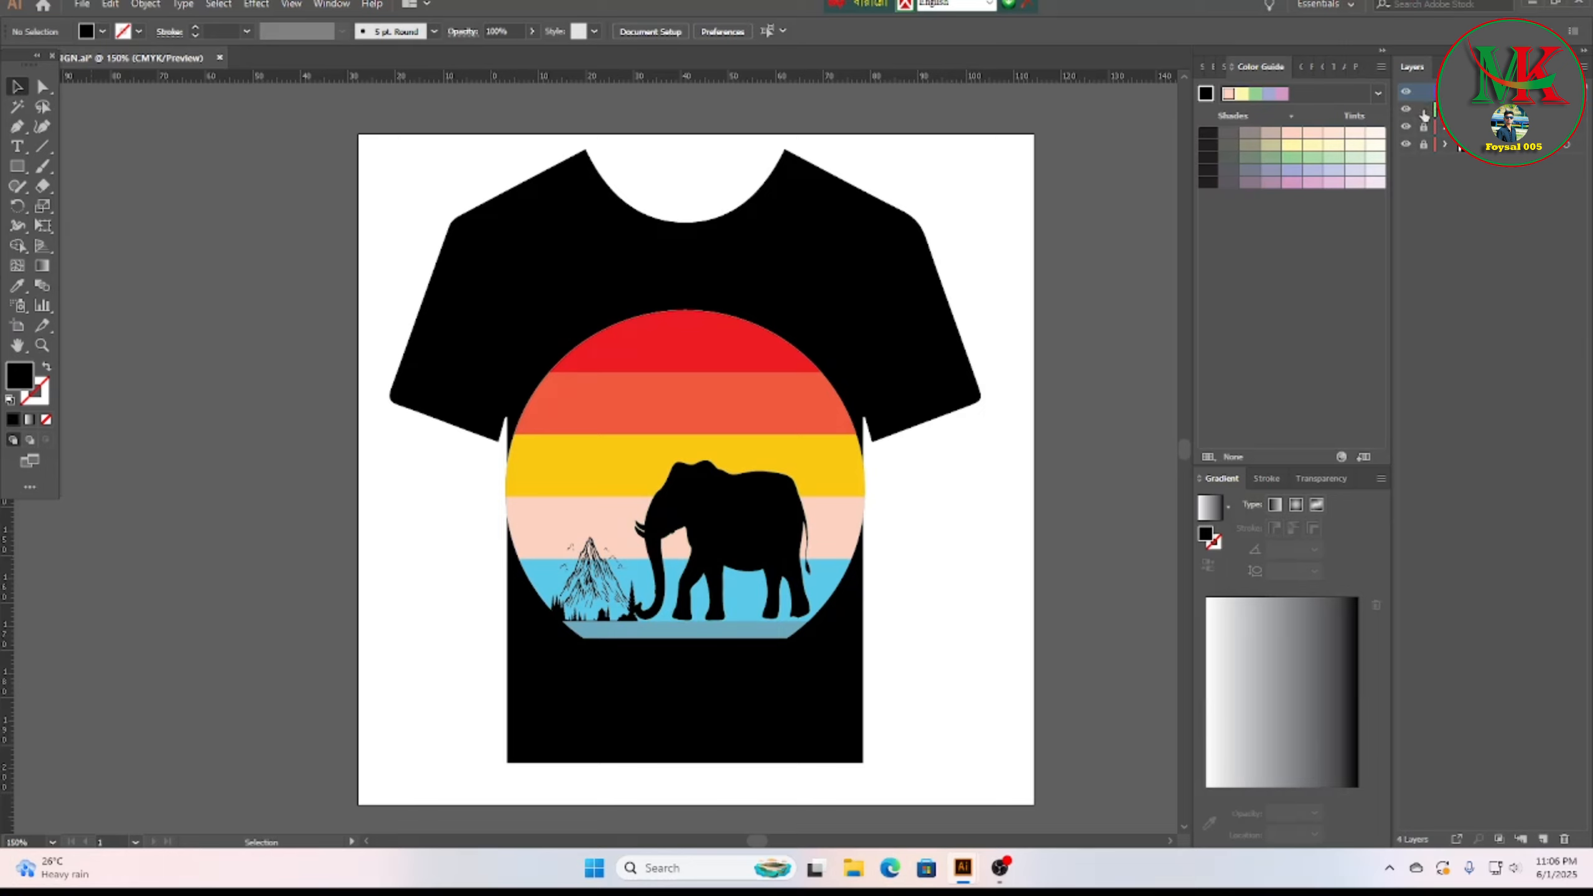
# Step: Add a new layer and place the image vecteezy_a-set-of-27pcs-tree-silhouette-design-with-transparent from the Pront Icon All folder
pyautogui.click(1543, 839)
pyautogui.click(82, 3)
pyautogui.moveTo(125, 303)
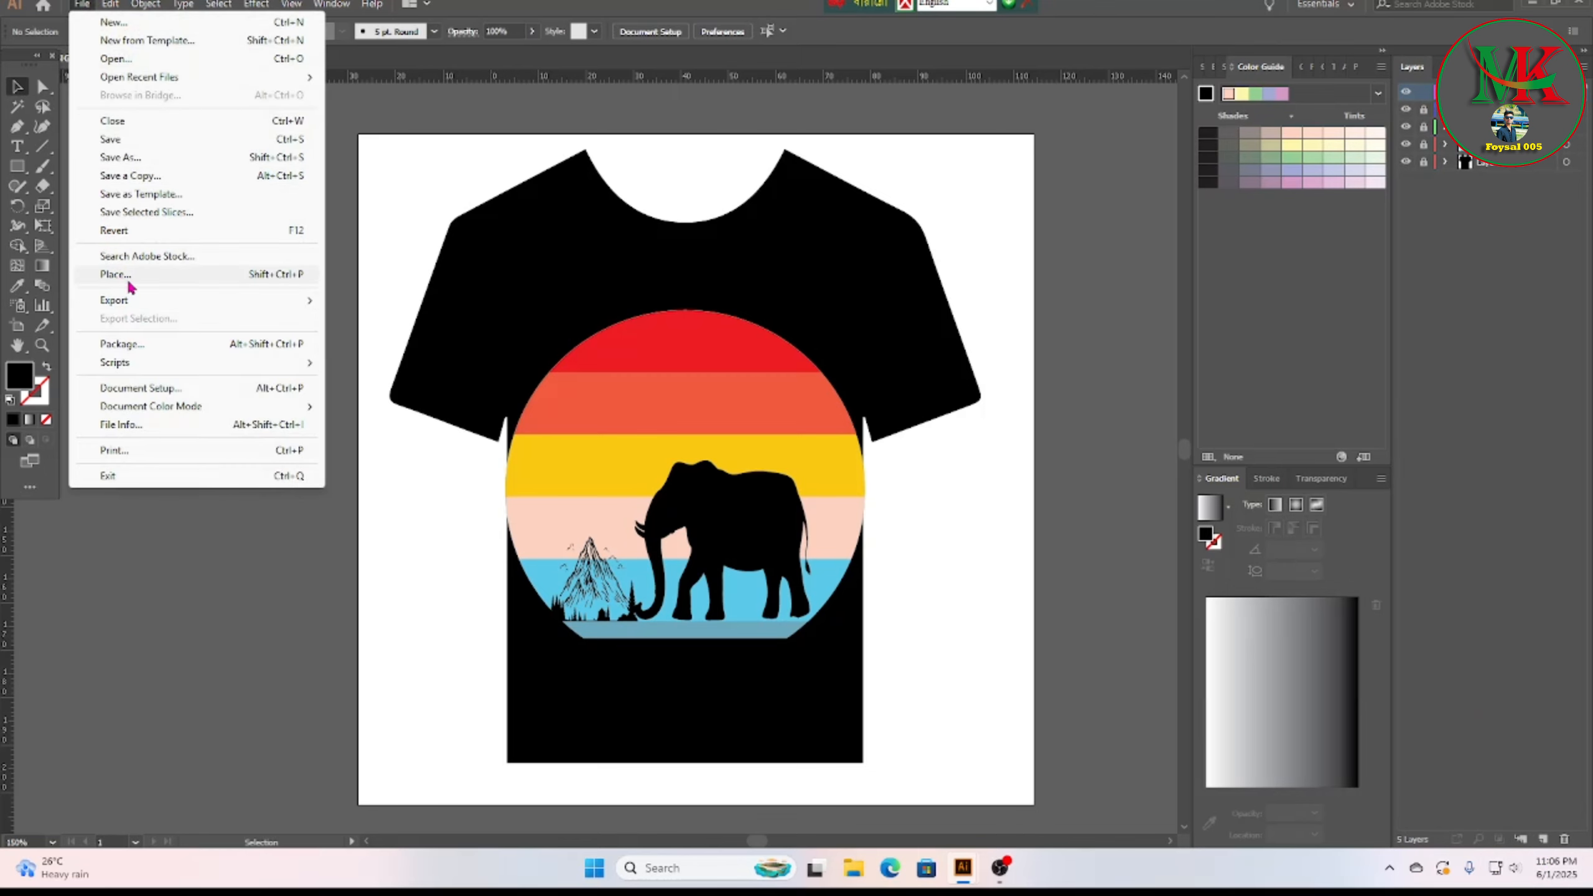
pyautogui.click(119, 274)
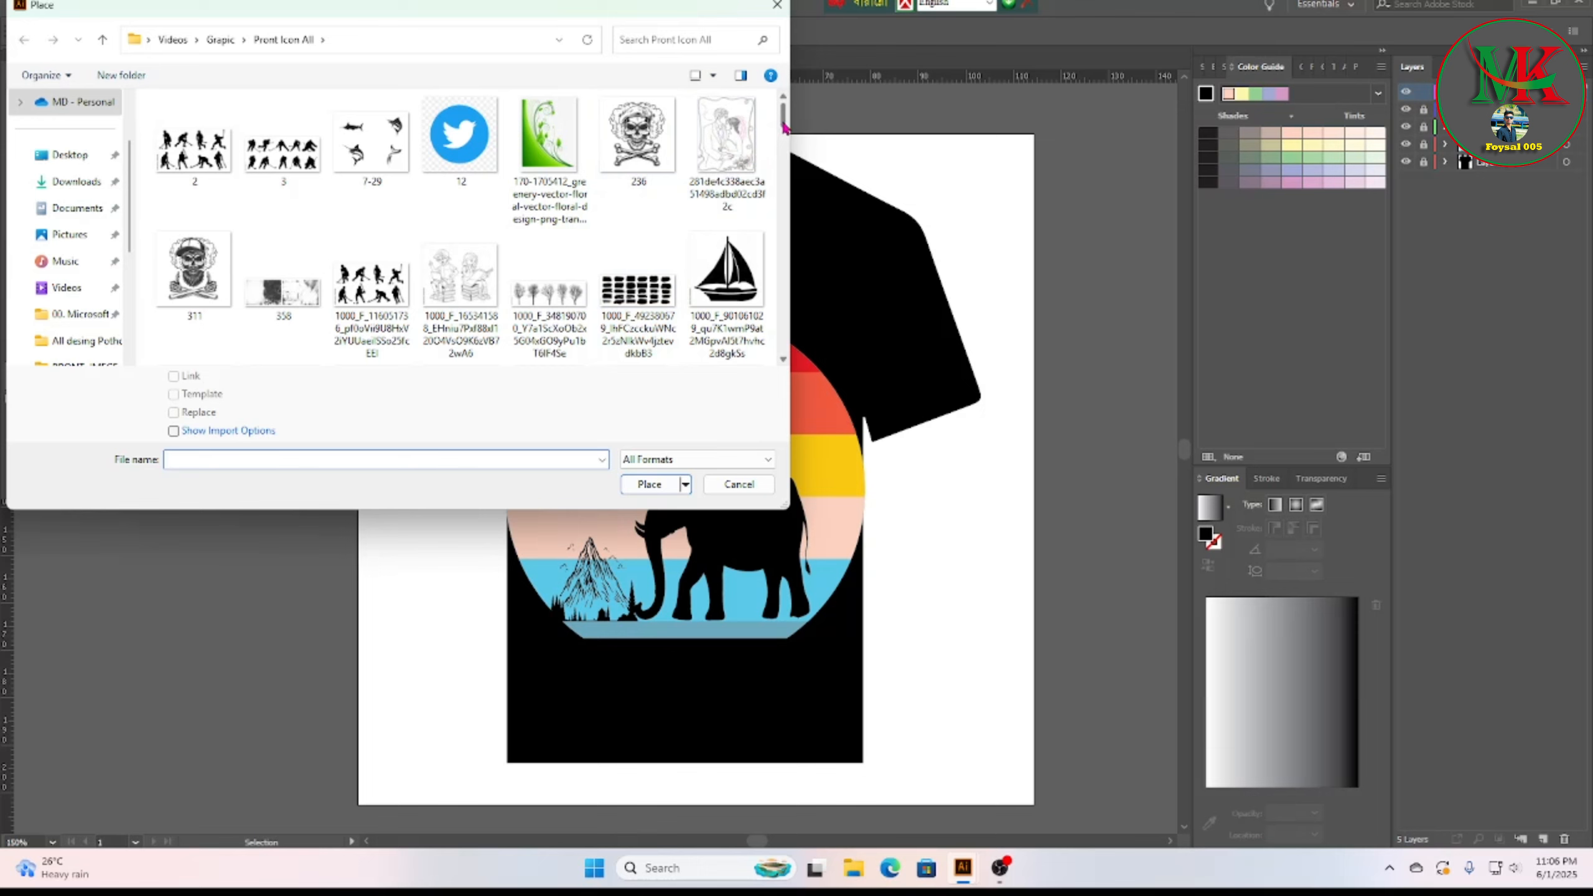
pyautogui.moveTo(783, 126); pyautogui.dragTo(805, 330)
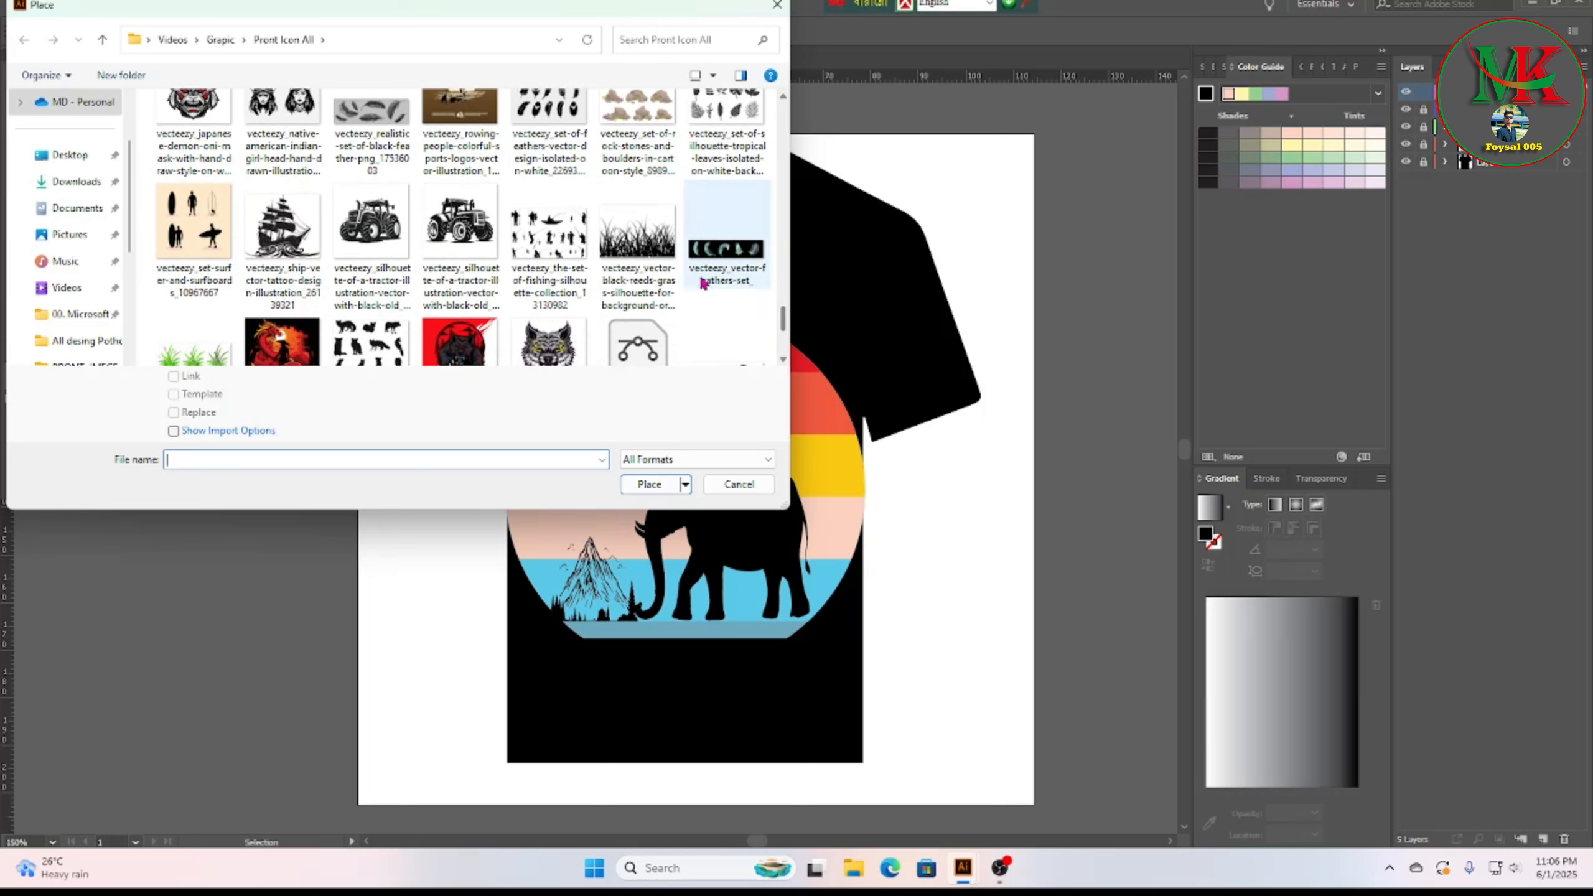
pyautogui.scroll(-1, 701, 283)
pyautogui.scroll(-1, 639, 272)
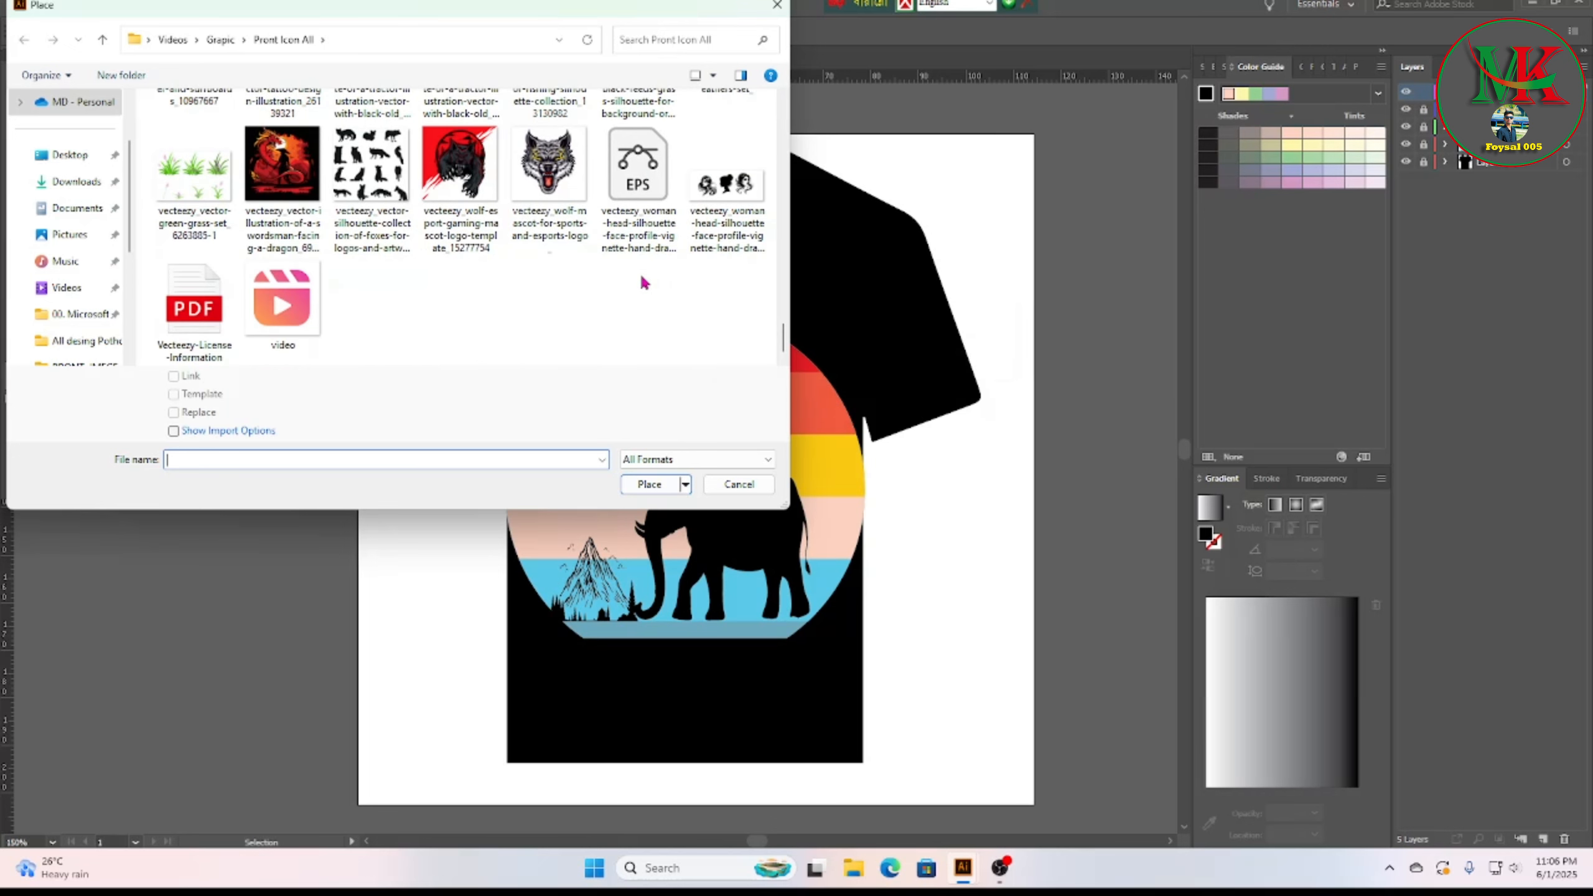
pyautogui.scroll(1, 631, 279)
pyautogui.scroll(1, 634, 288)
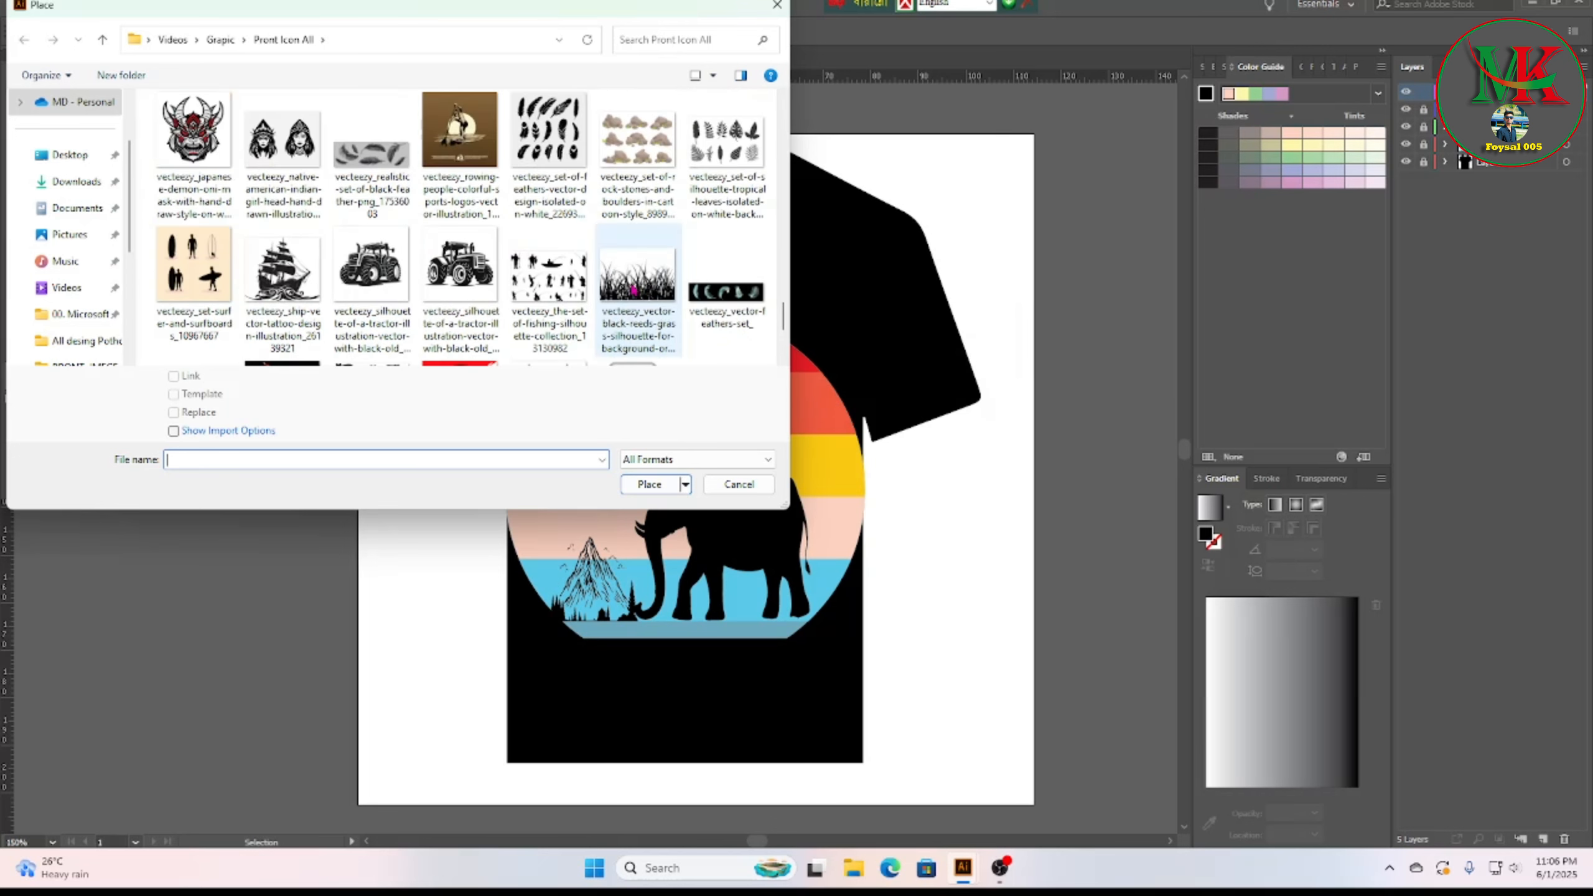
pyautogui.scroll(1, 634, 289)
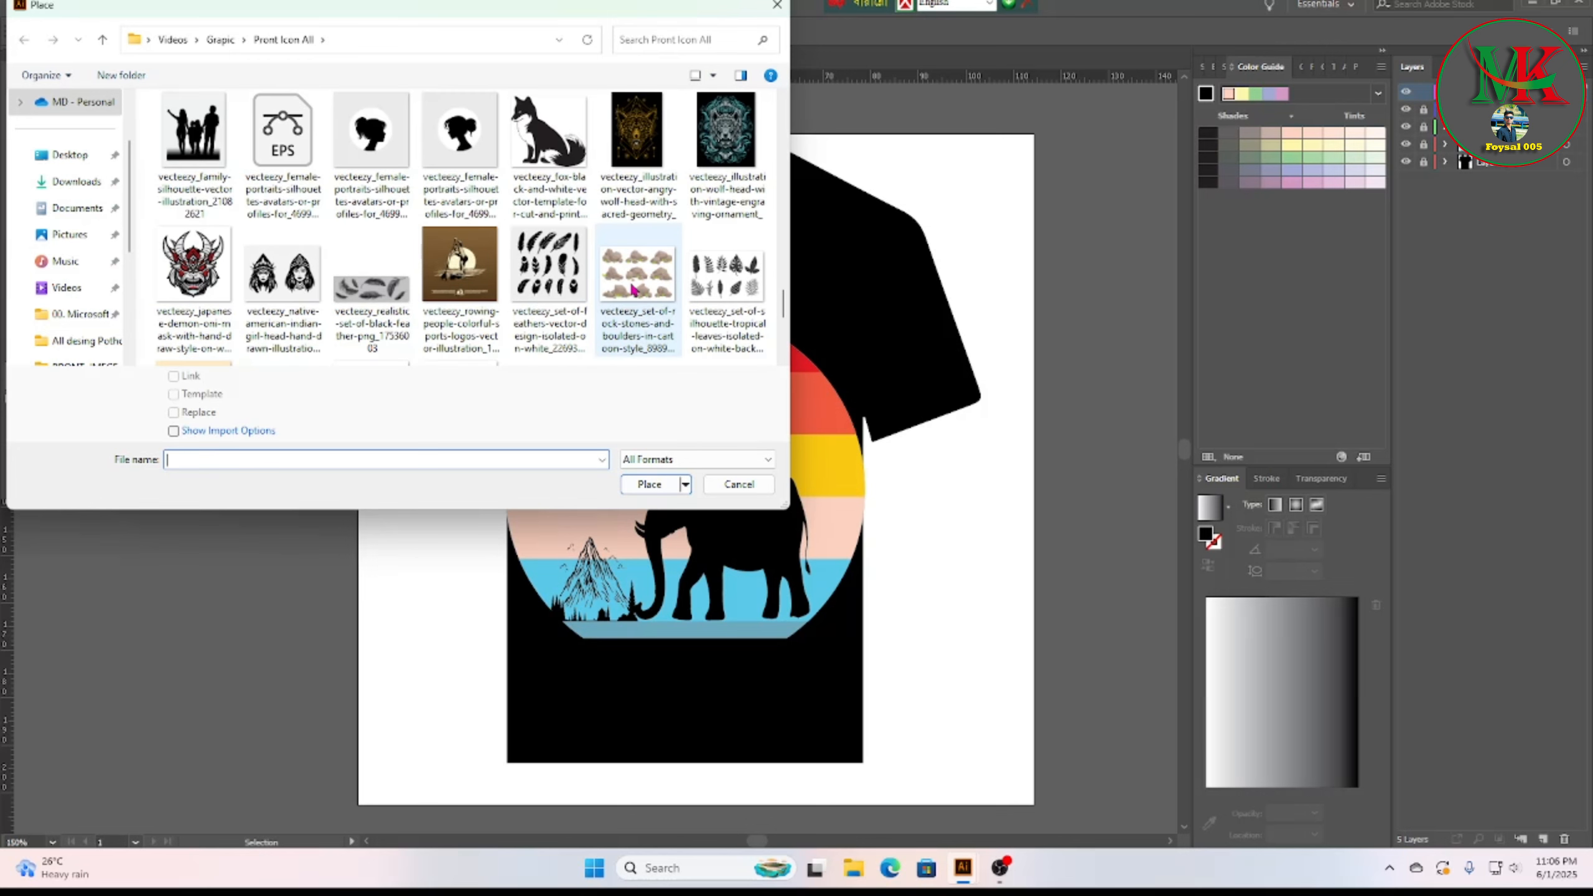
pyautogui.scroll(1, 634, 289)
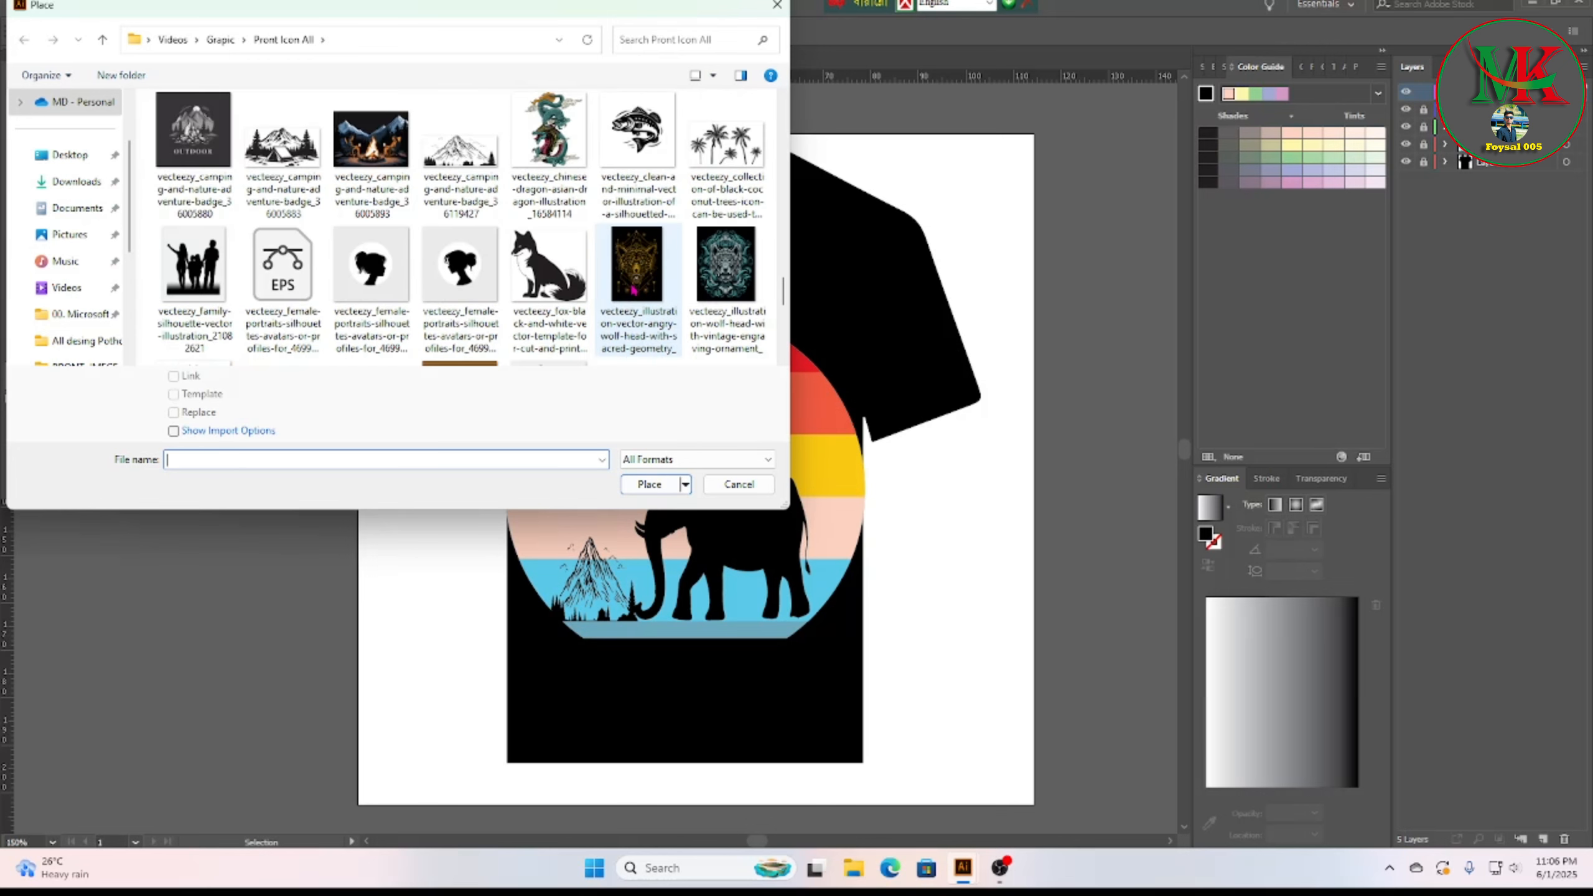
pyautogui.scroll(1, 634, 290)
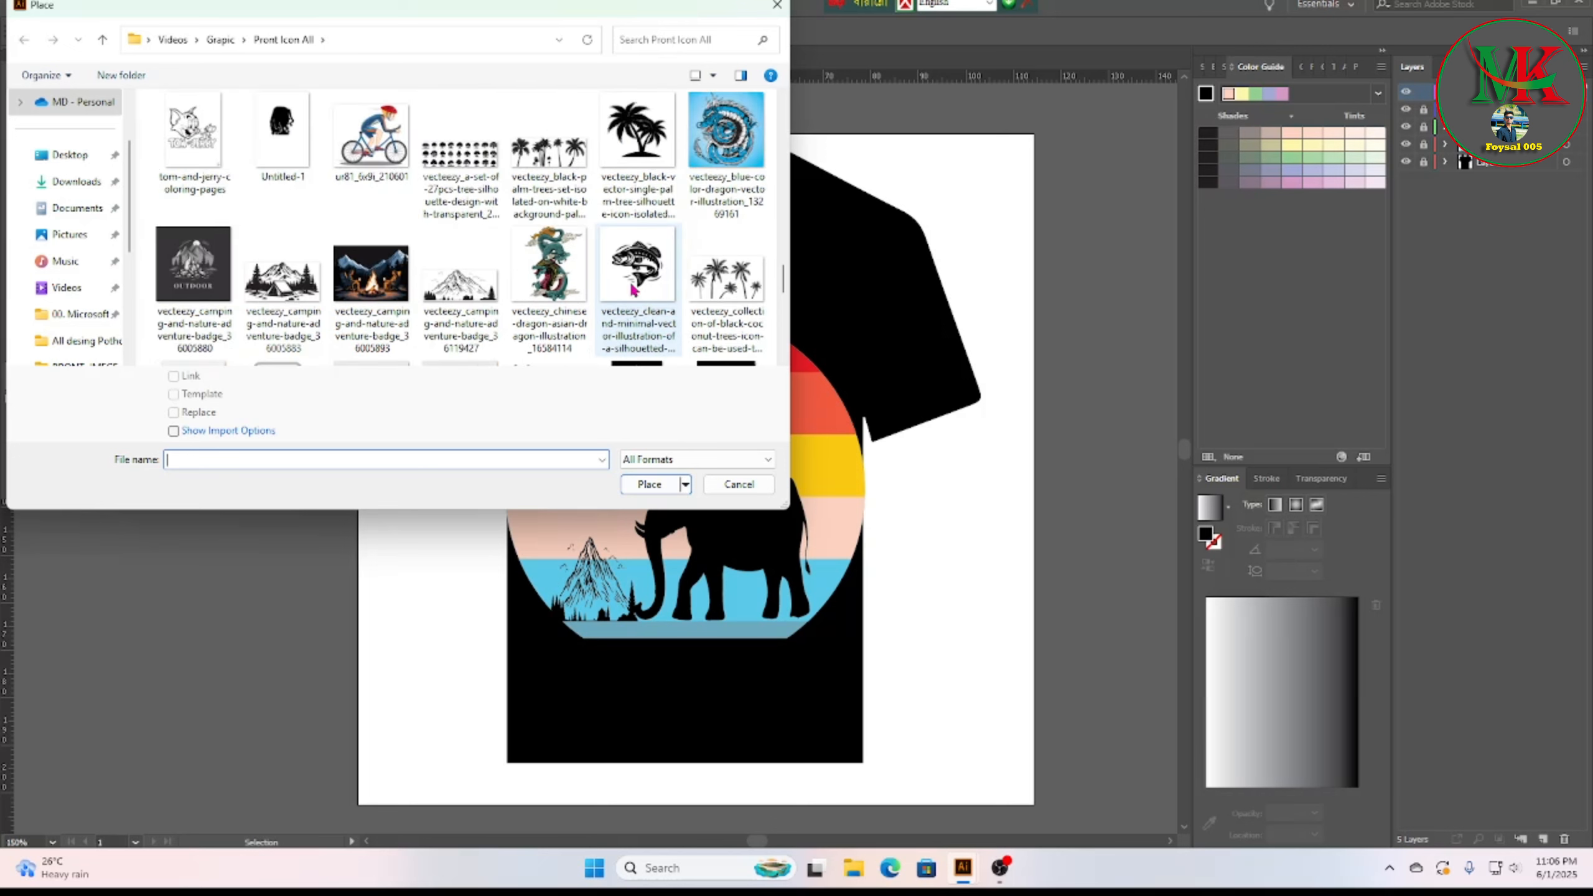
pyautogui.click(461, 157)
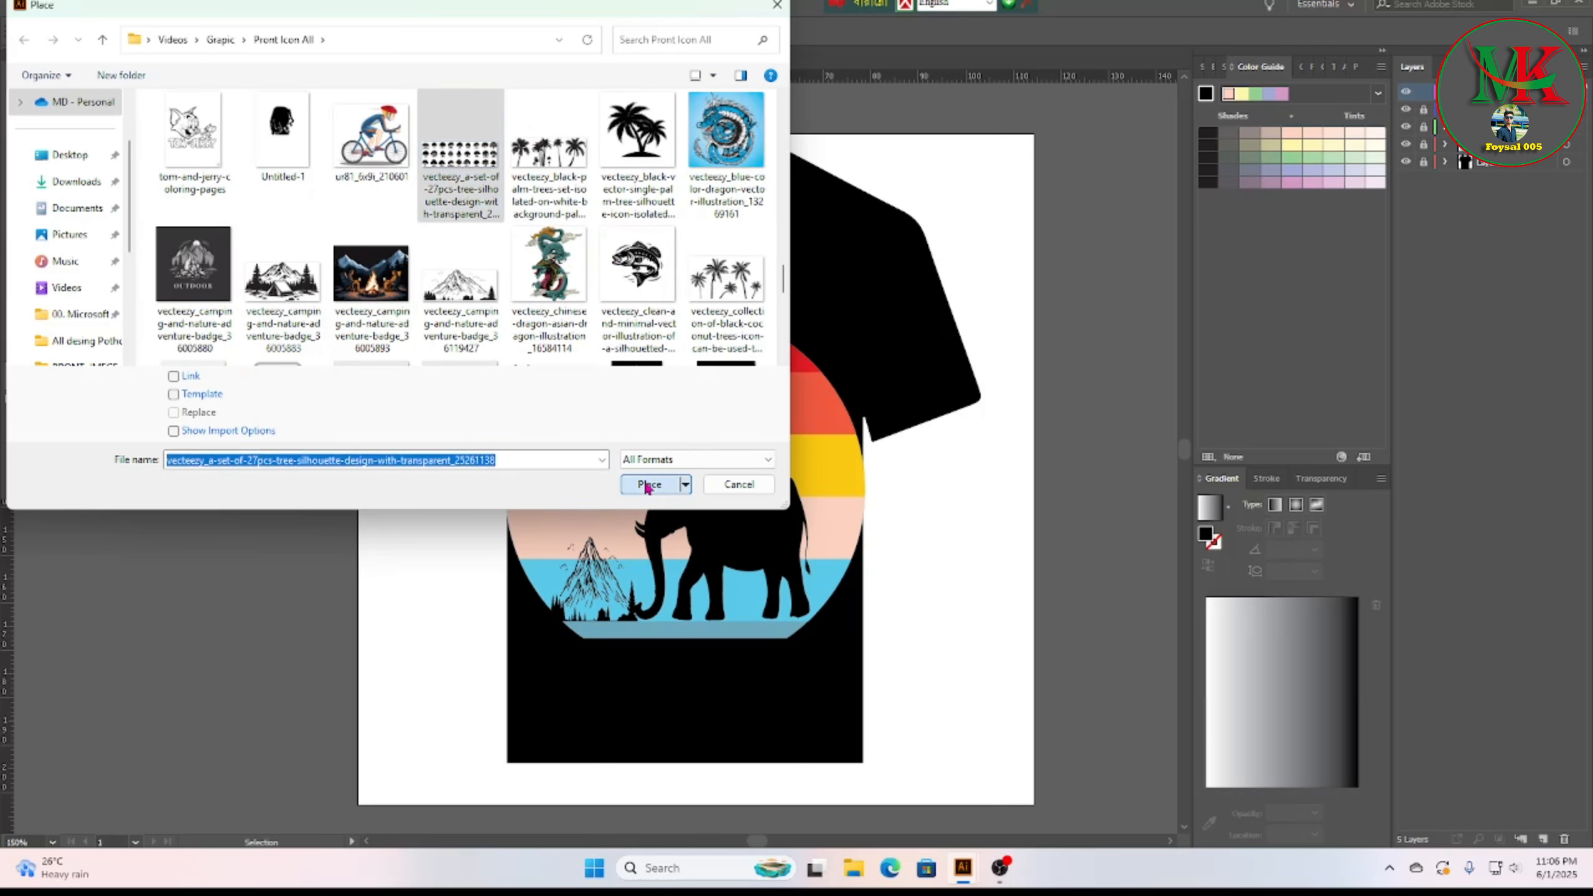
pyautogui.click(646, 484)
pyautogui.click(167, 196)
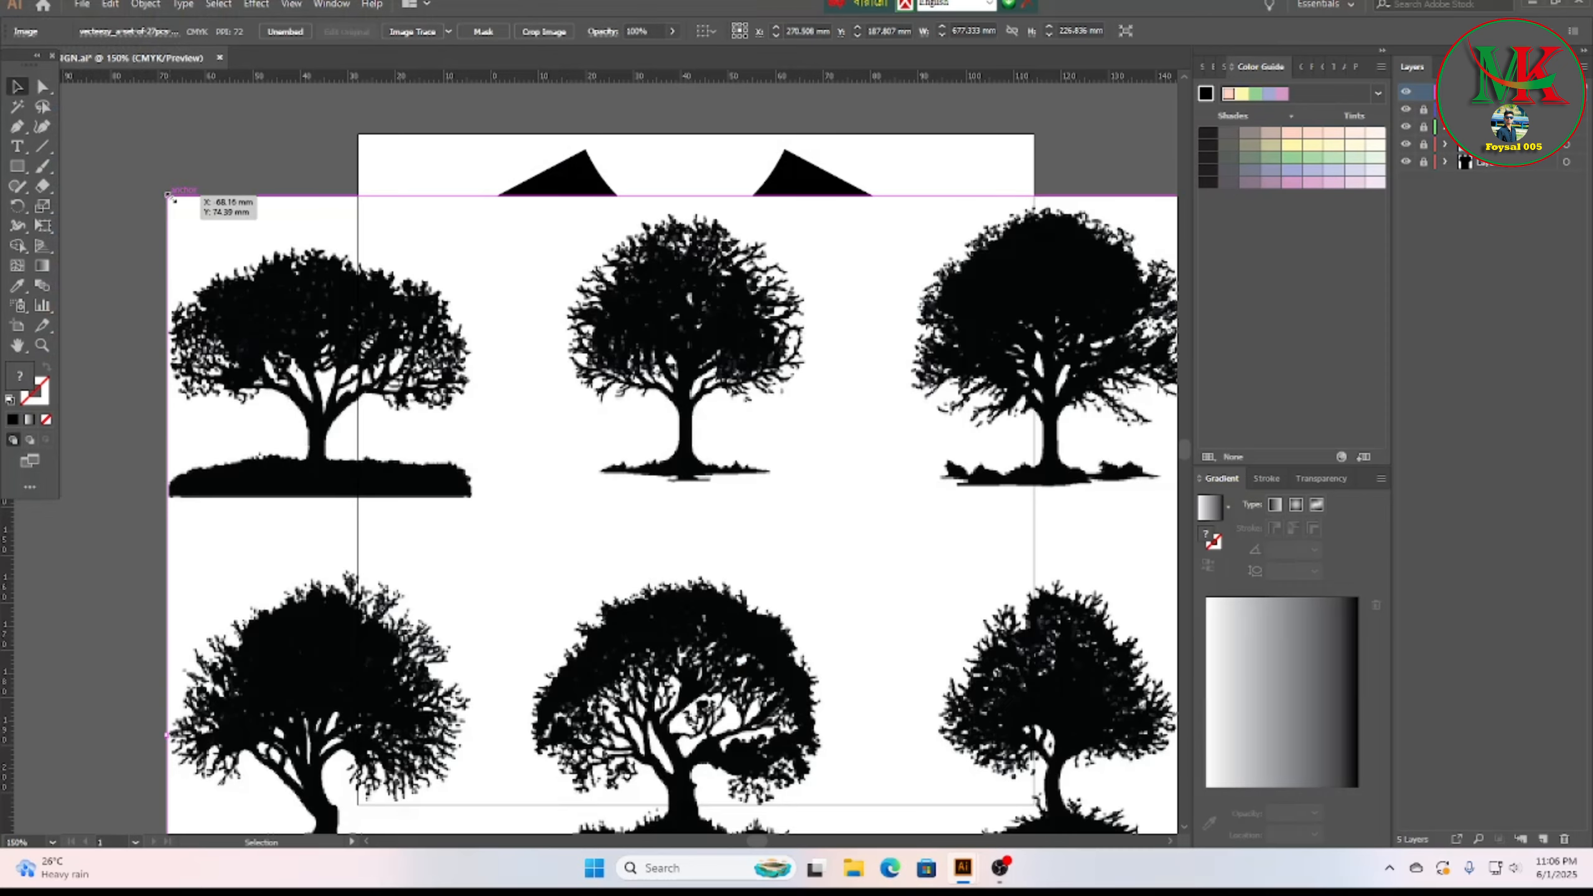
# Step: Resize the tree silhouettes image to about 57 x 60 mm and position it beside the artboard's left edge
pyautogui.moveTo(167, 196); pyautogui.dragTo(84, 207)
pyautogui.moveTo(128, 244); pyautogui.dragTo(1090, 724)
pyautogui.moveTo(1134, 779); pyautogui.dragTo(126, 268)
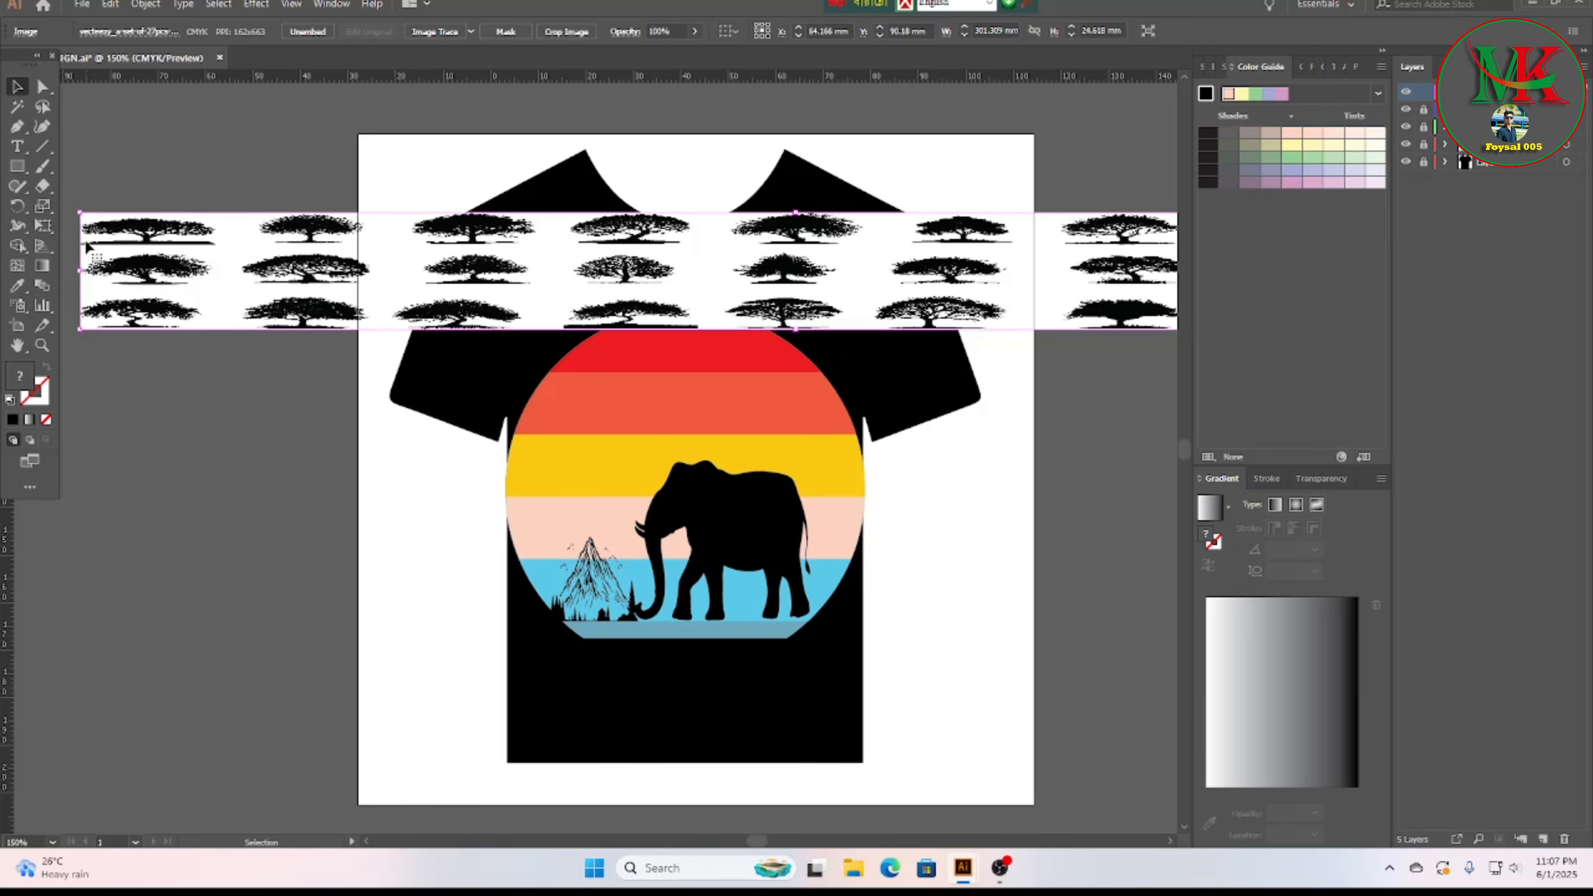
pyautogui.moveTo(82, 215); pyautogui.dragTo(1059, 184)
pyautogui.moveTo(1089, 249); pyautogui.dragTo(135, 287)
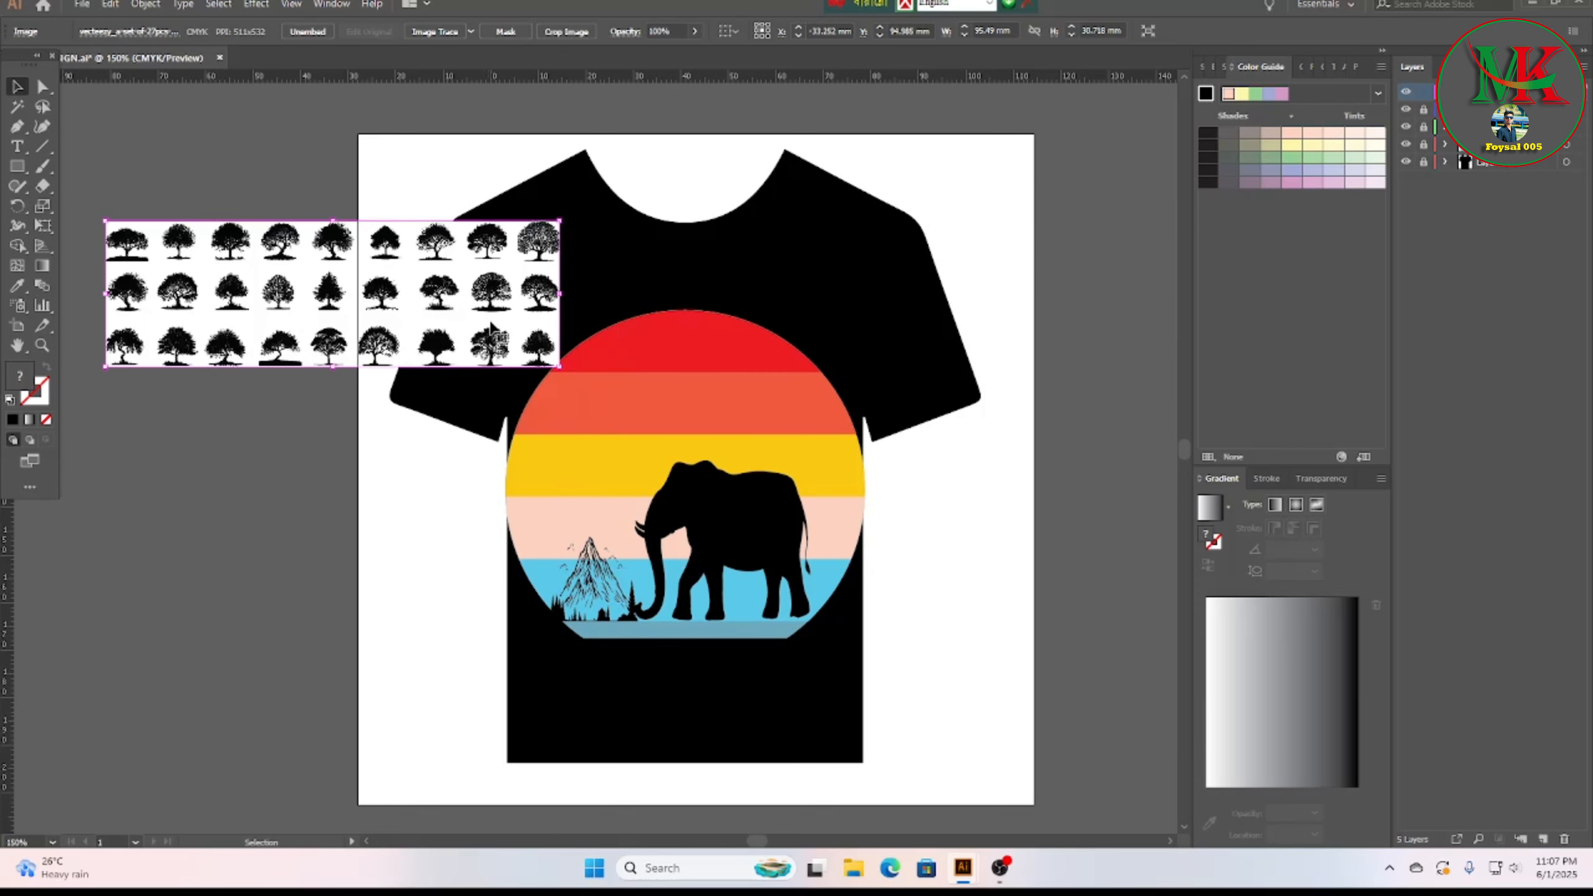
pyautogui.moveTo(560, 366); pyautogui.dragTo(299, 508)
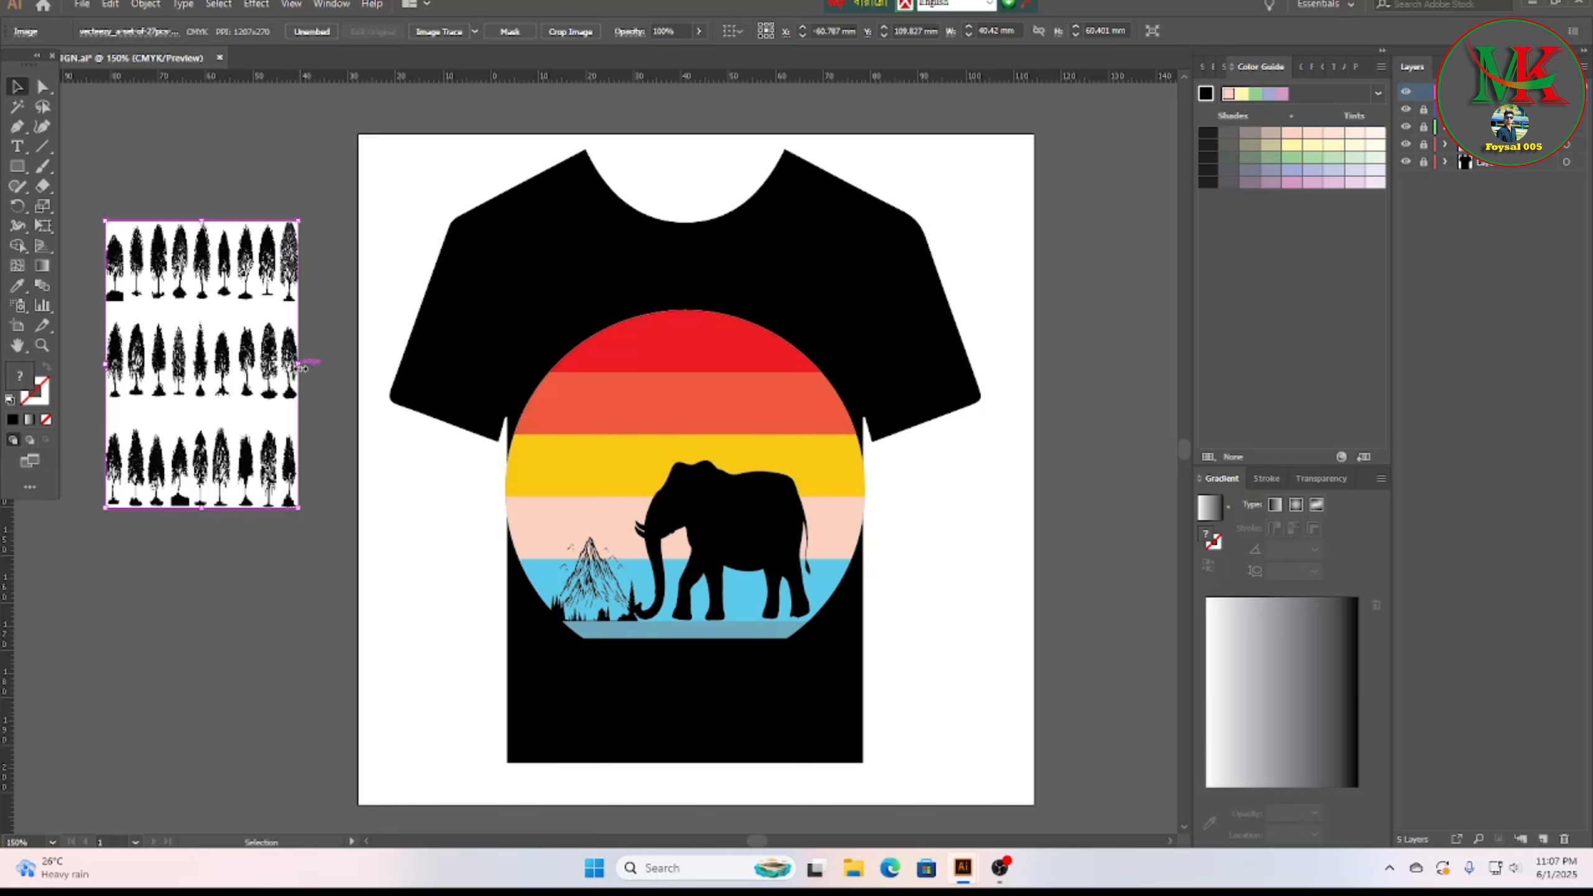
pyautogui.moveTo(300, 365); pyautogui.dragTo(355, 364)
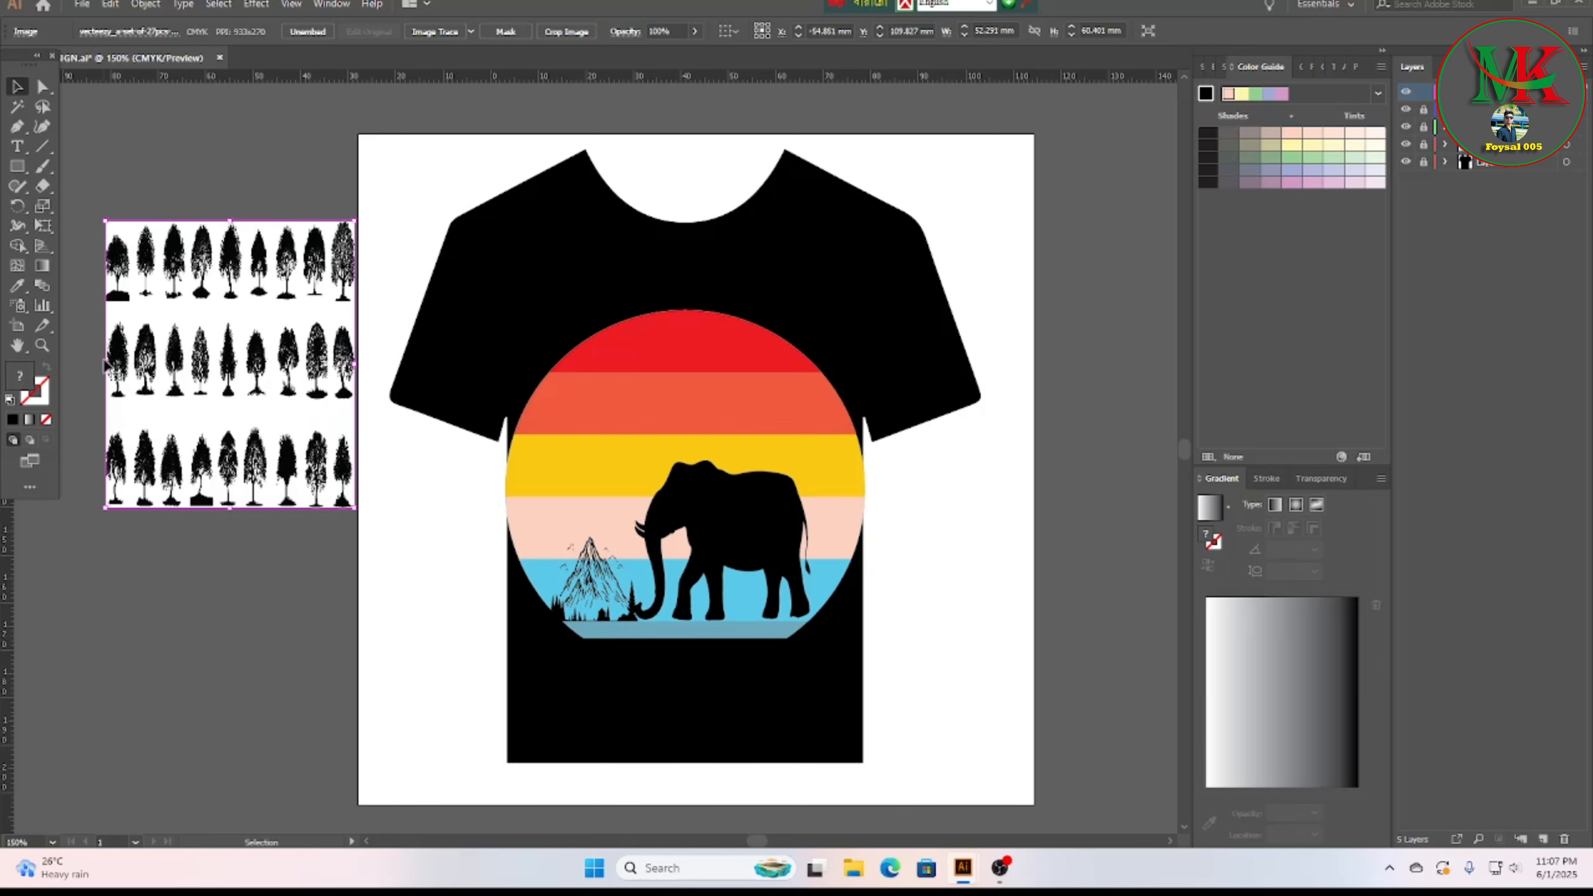
pyautogui.moveTo(105, 364); pyautogui.dragTo(83, 364)
pyautogui.moveTo(245, 375); pyautogui.dragTo(237, 375)
pyautogui.click(254, 149)
pyautogui.click(307, 308)
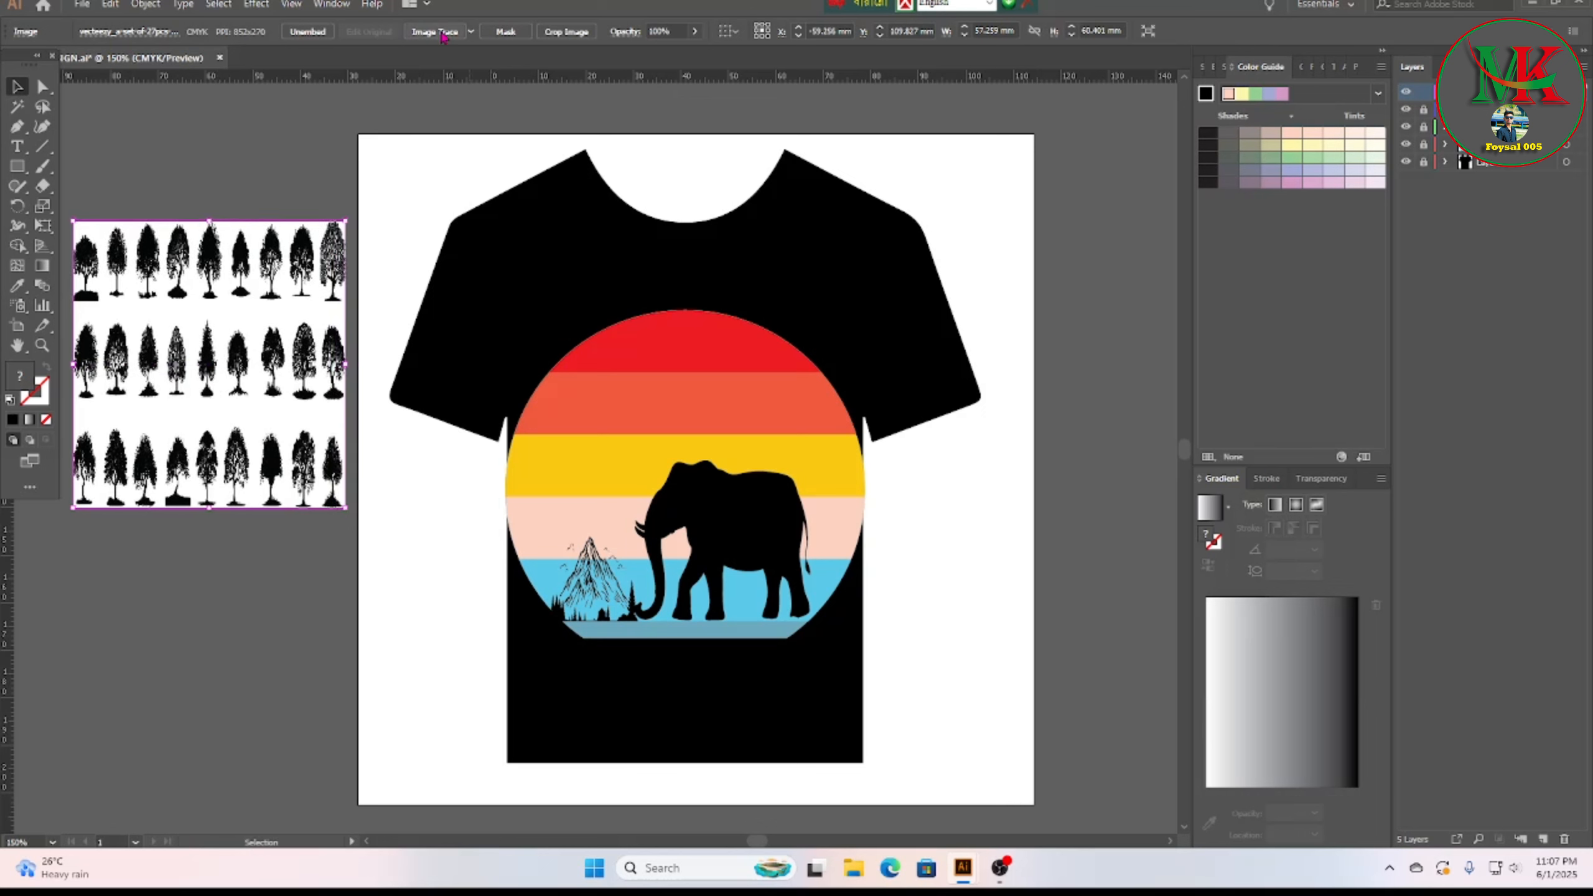
# Step: Trace the tree silhouettes image, expand the result, and delete all its white background areas with the Magic Wand
pyautogui.click(436, 31)
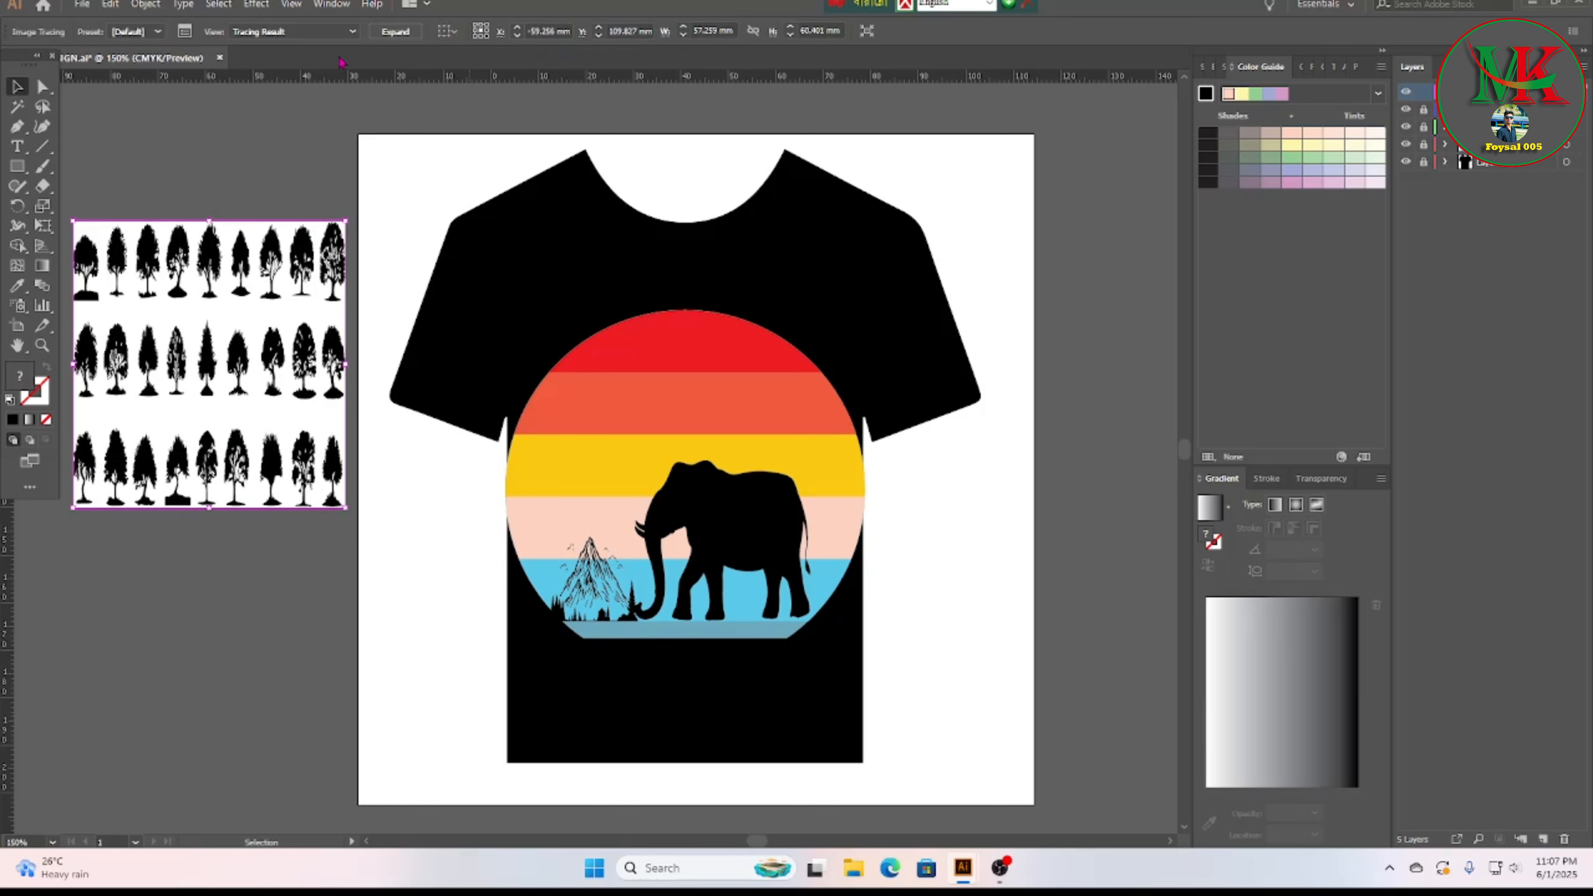
pyautogui.click(406, 33)
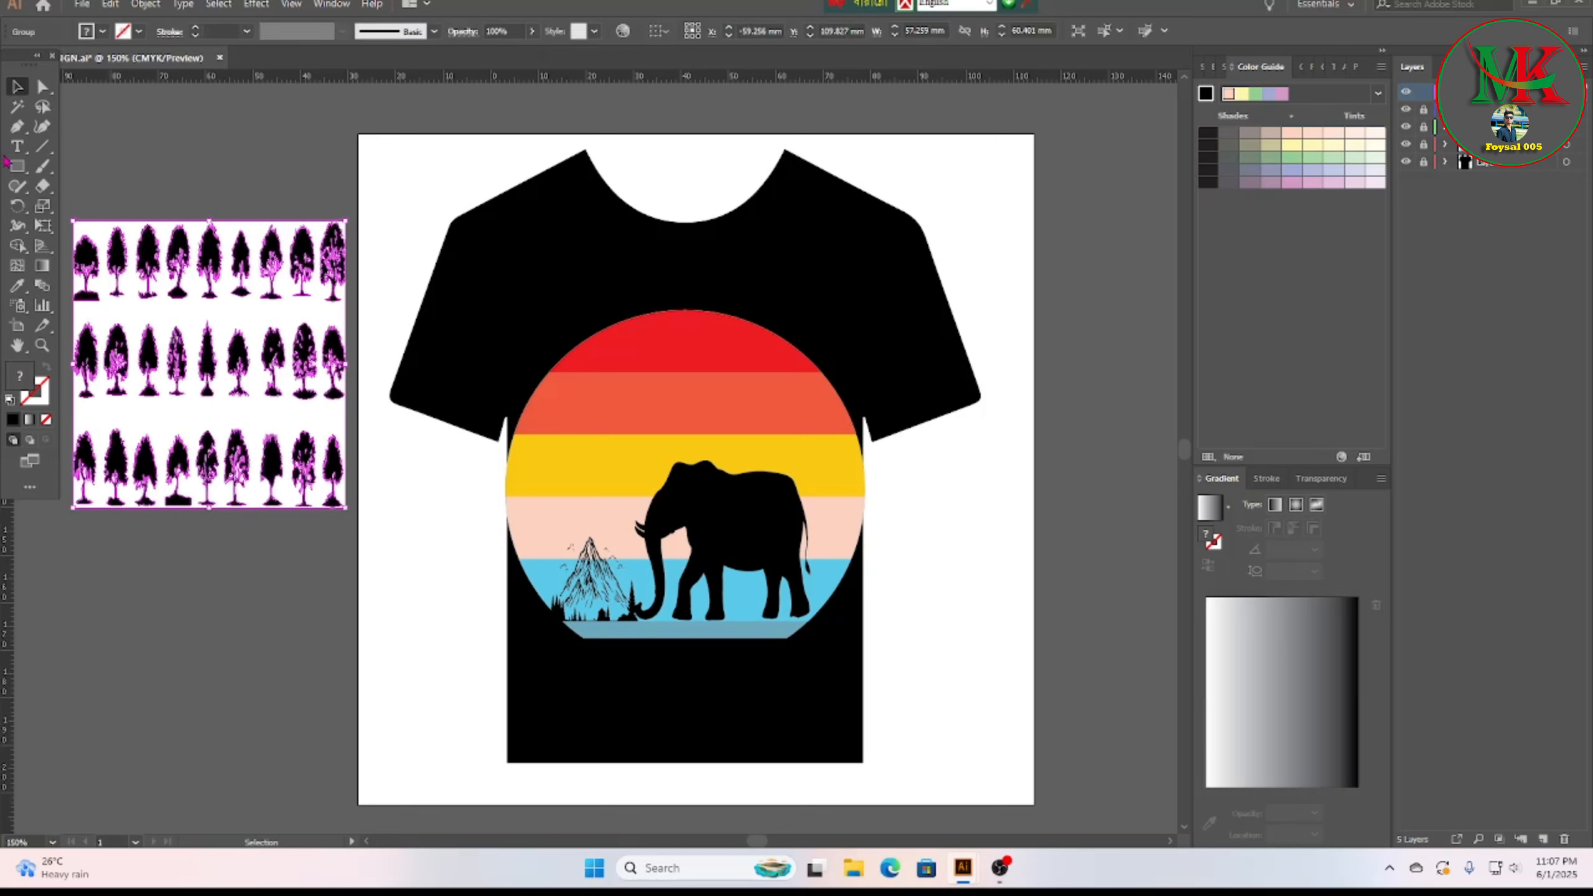
pyautogui.click(17, 107)
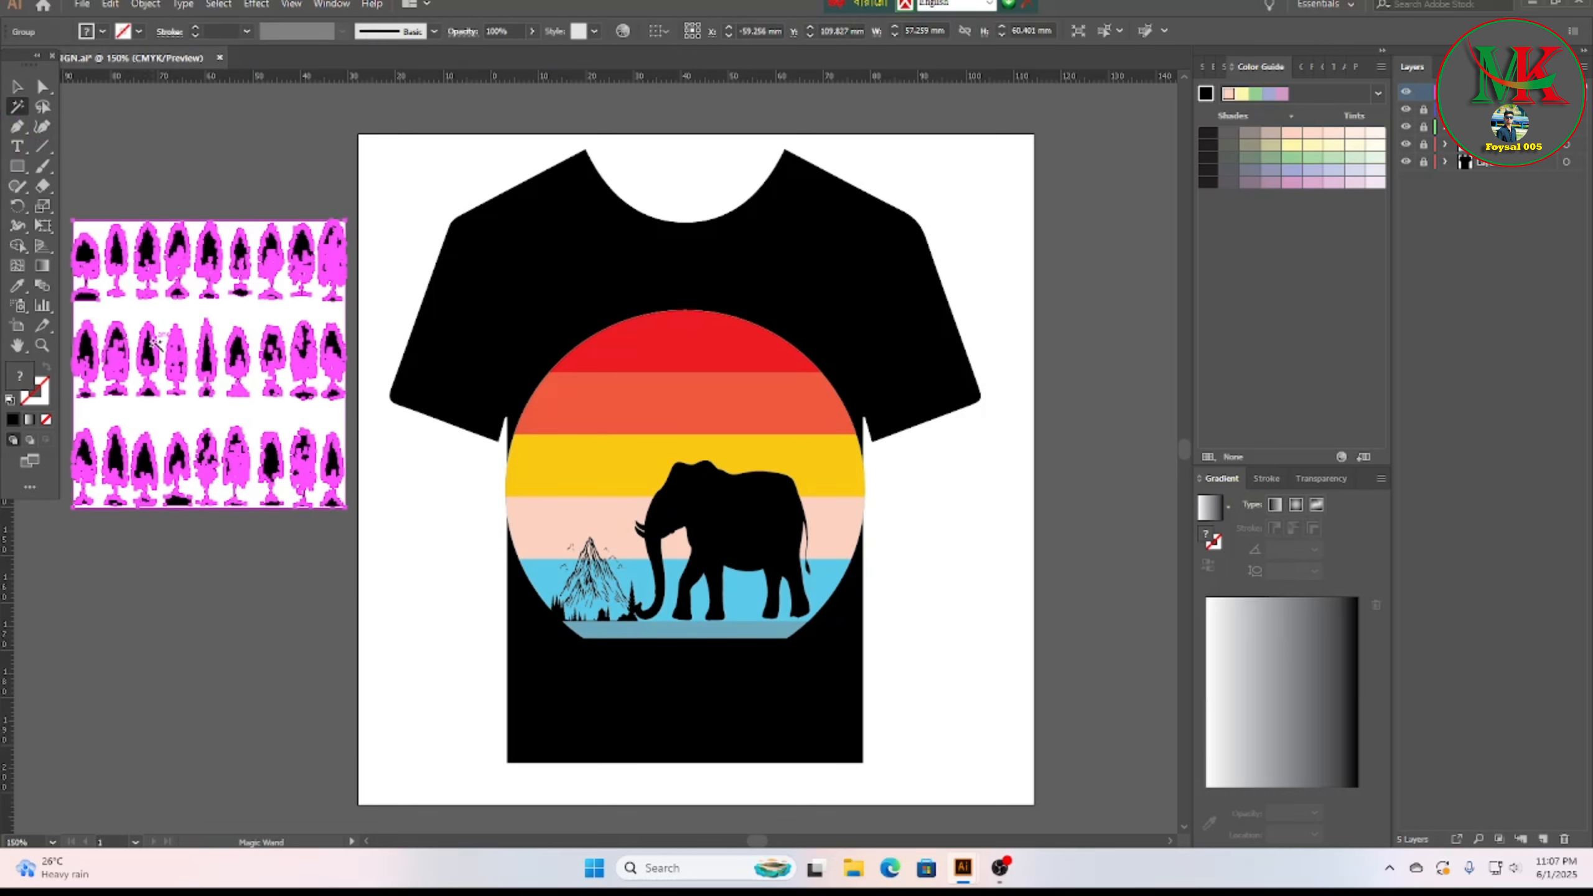
pyautogui.click(165, 317)
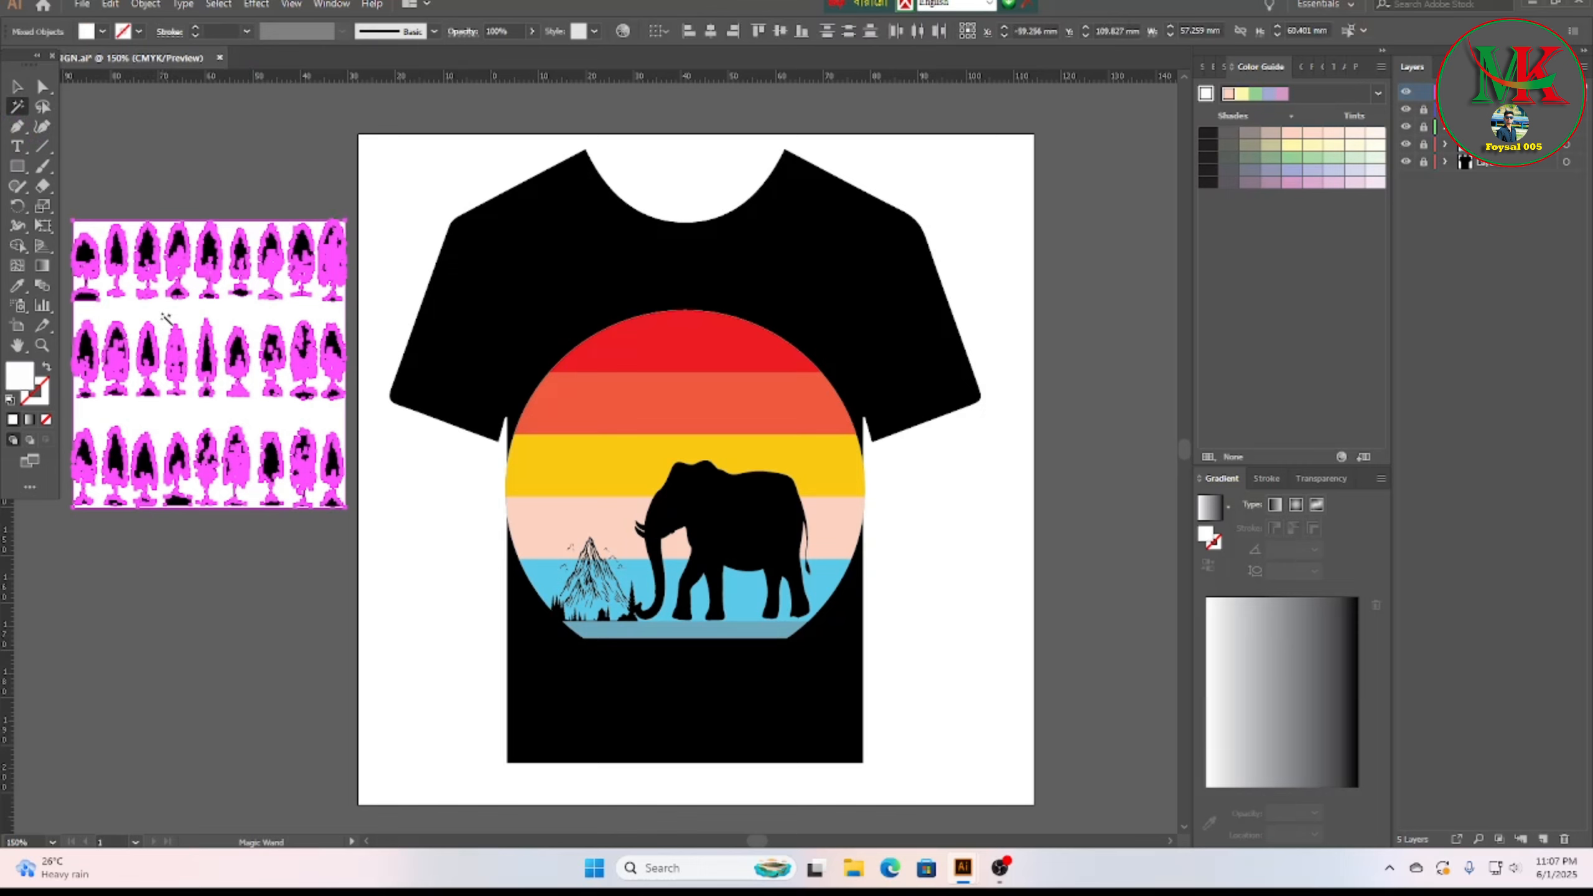
pyautogui.press('Delete')
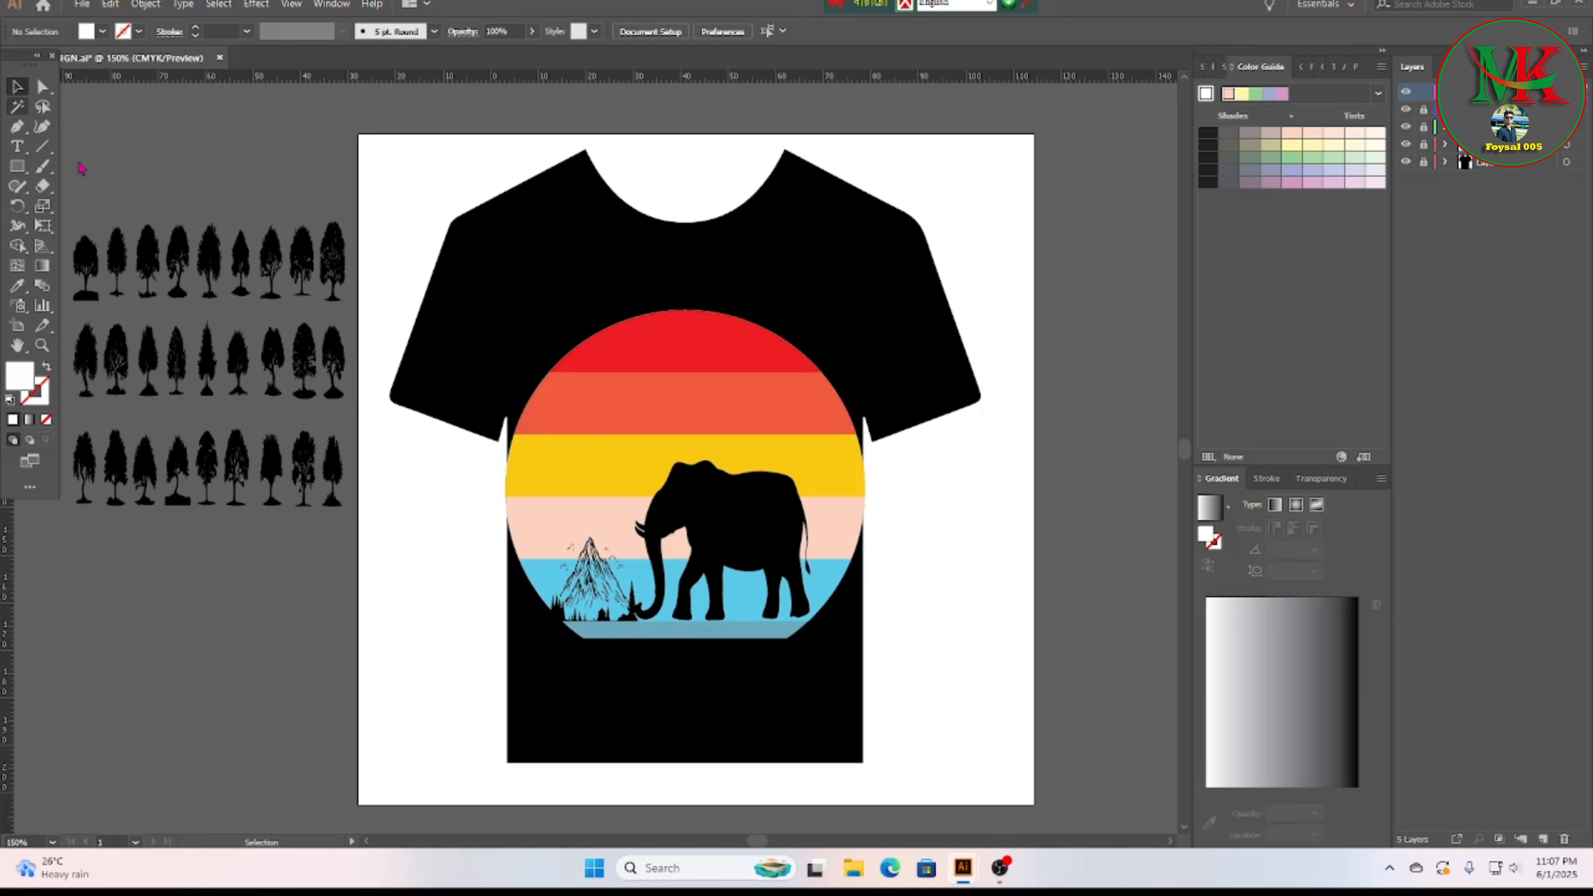
# Step: Ungroup the traced tree silhouettes so each tree can be selected separately
pyautogui.click(194, 295)
pyautogui.rightClick(186, 270)
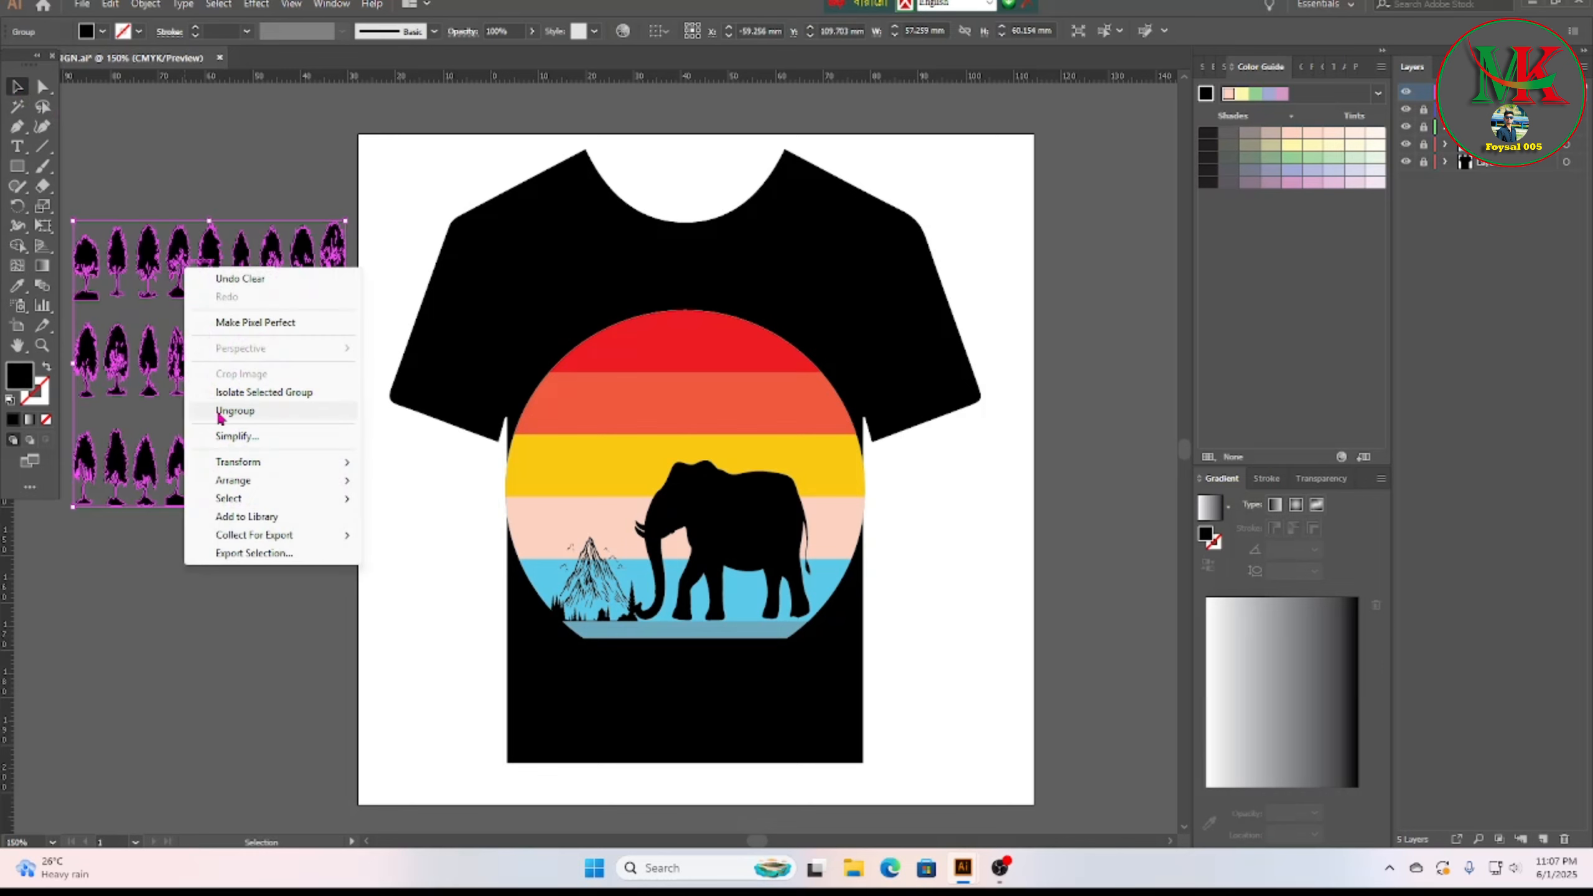
pyautogui.click(249, 413)
pyautogui.click(220, 701)
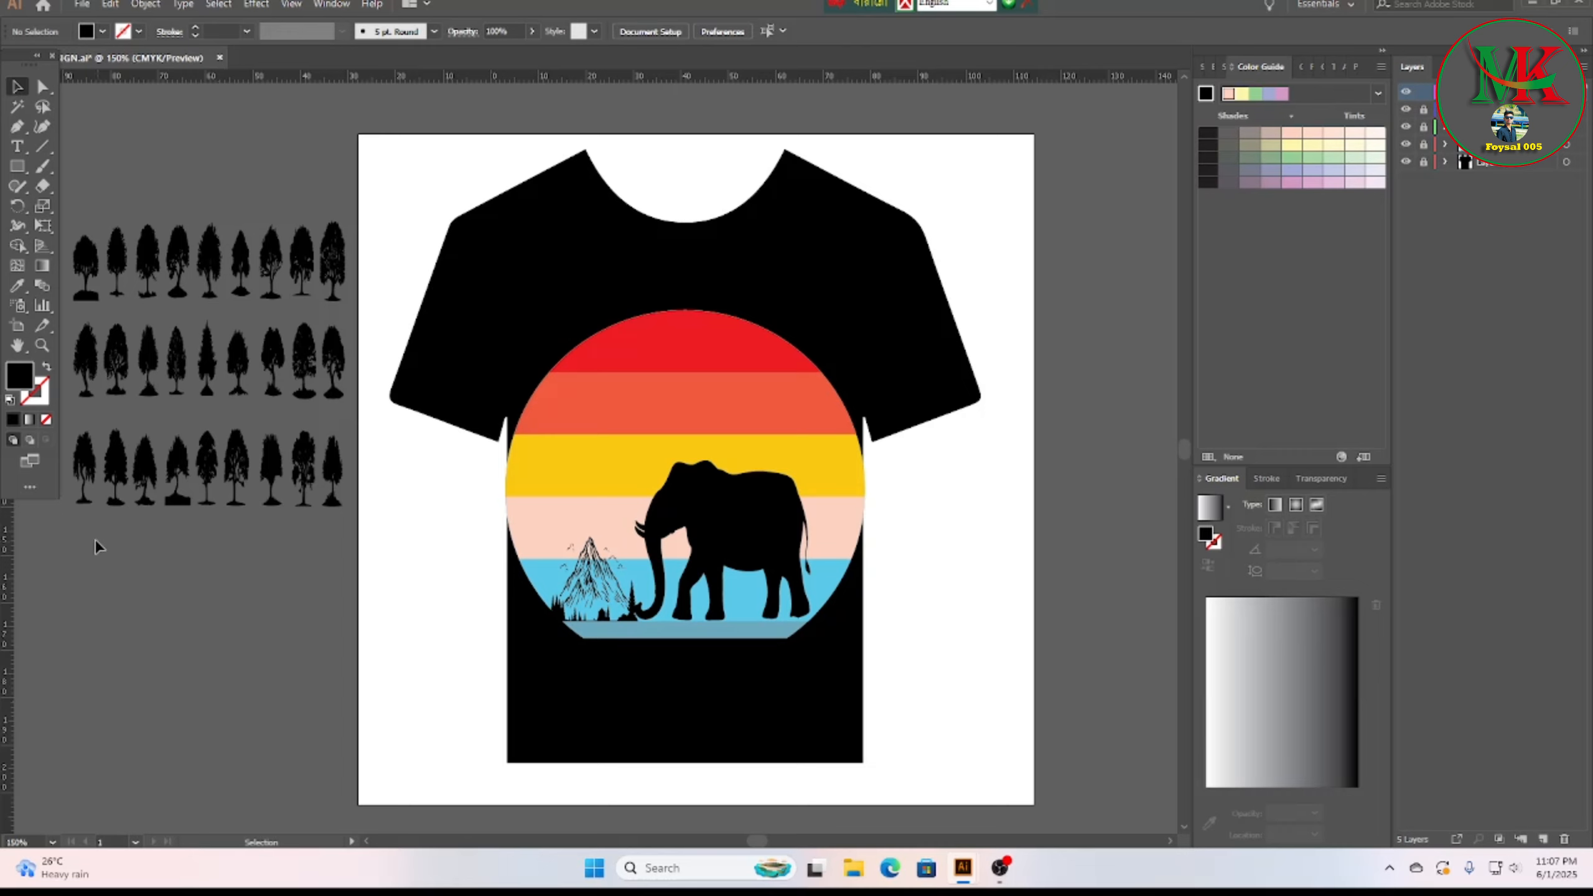
# Step: Move the first tree of the lowest row below the others and enlarge it to about 46 x 92 mm
pyautogui.moveTo(84, 468); pyautogui.dragTo(309, 823)
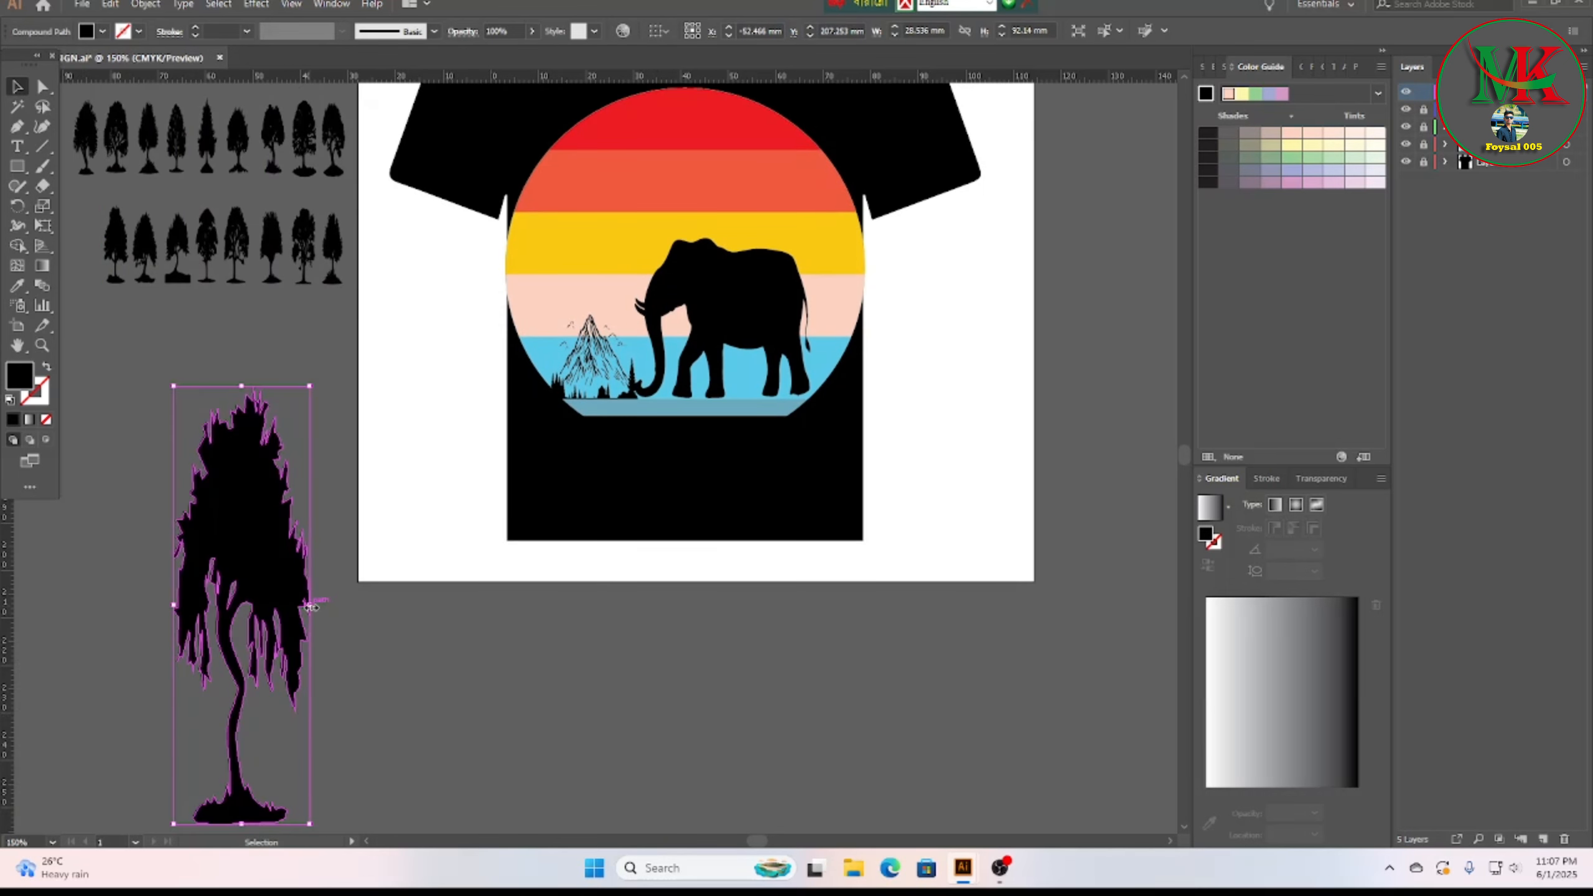
pyautogui.moveTo(310, 604); pyautogui.dragTo(402, 606)
pyautogui.click(663, 711)
# Step: Move the enlarged tree onto the T-shirt, shrink it to about 26 x 63 mm, and position it over the elephant with its base on the ground strip
pyautogui.scroll(3, 686, 763)
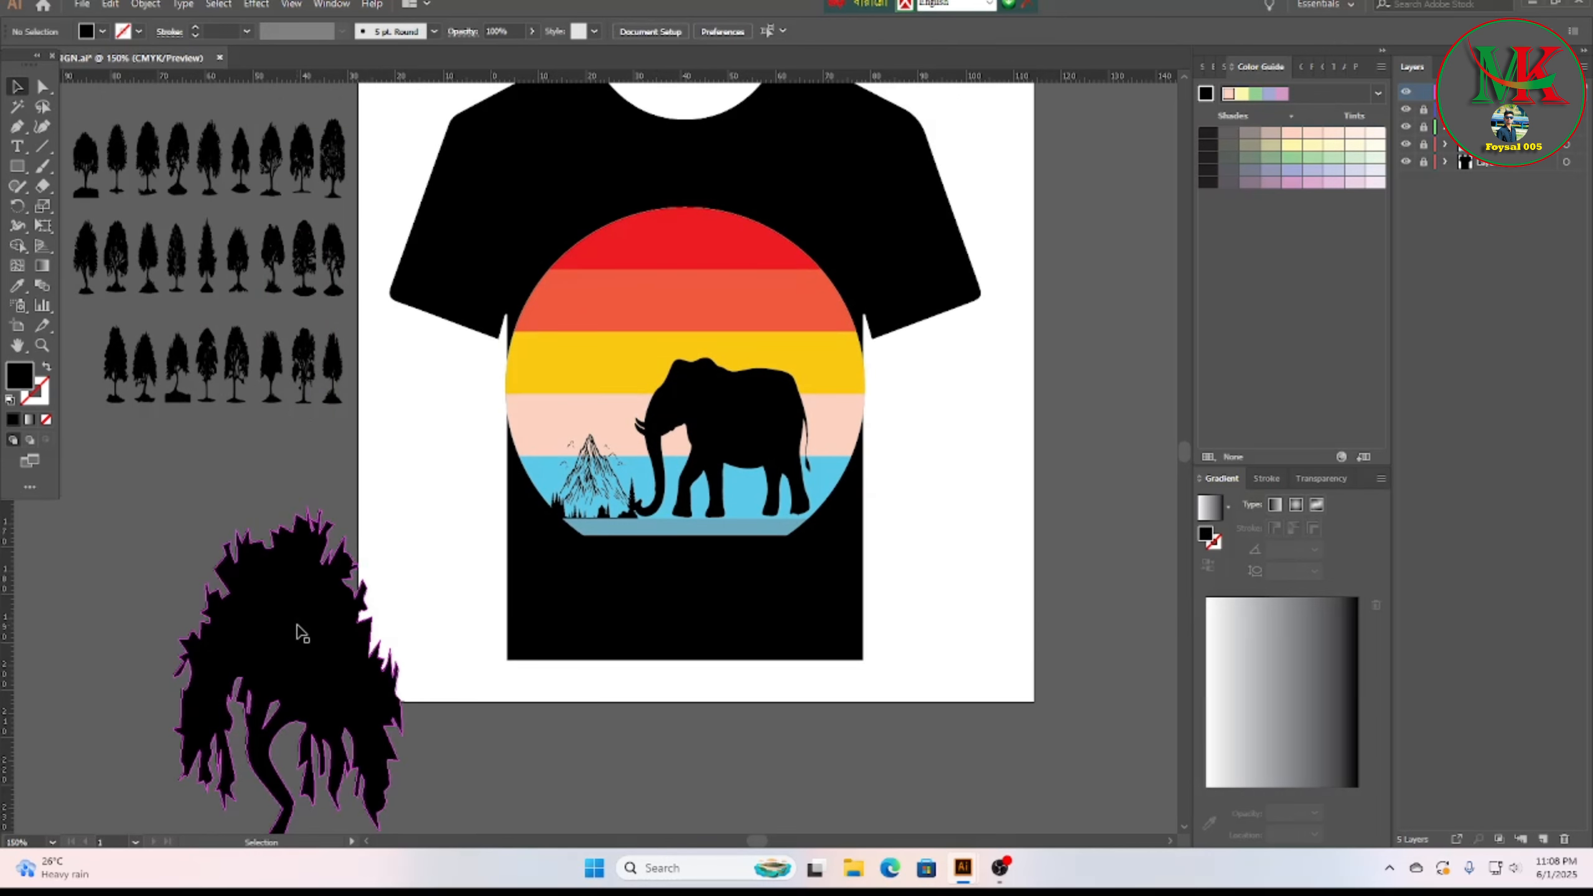
pyautogui.moveTo(302, 633); pyautogui.dragTo(719, 206)
pyautogui.scroll(3, 923, 578)
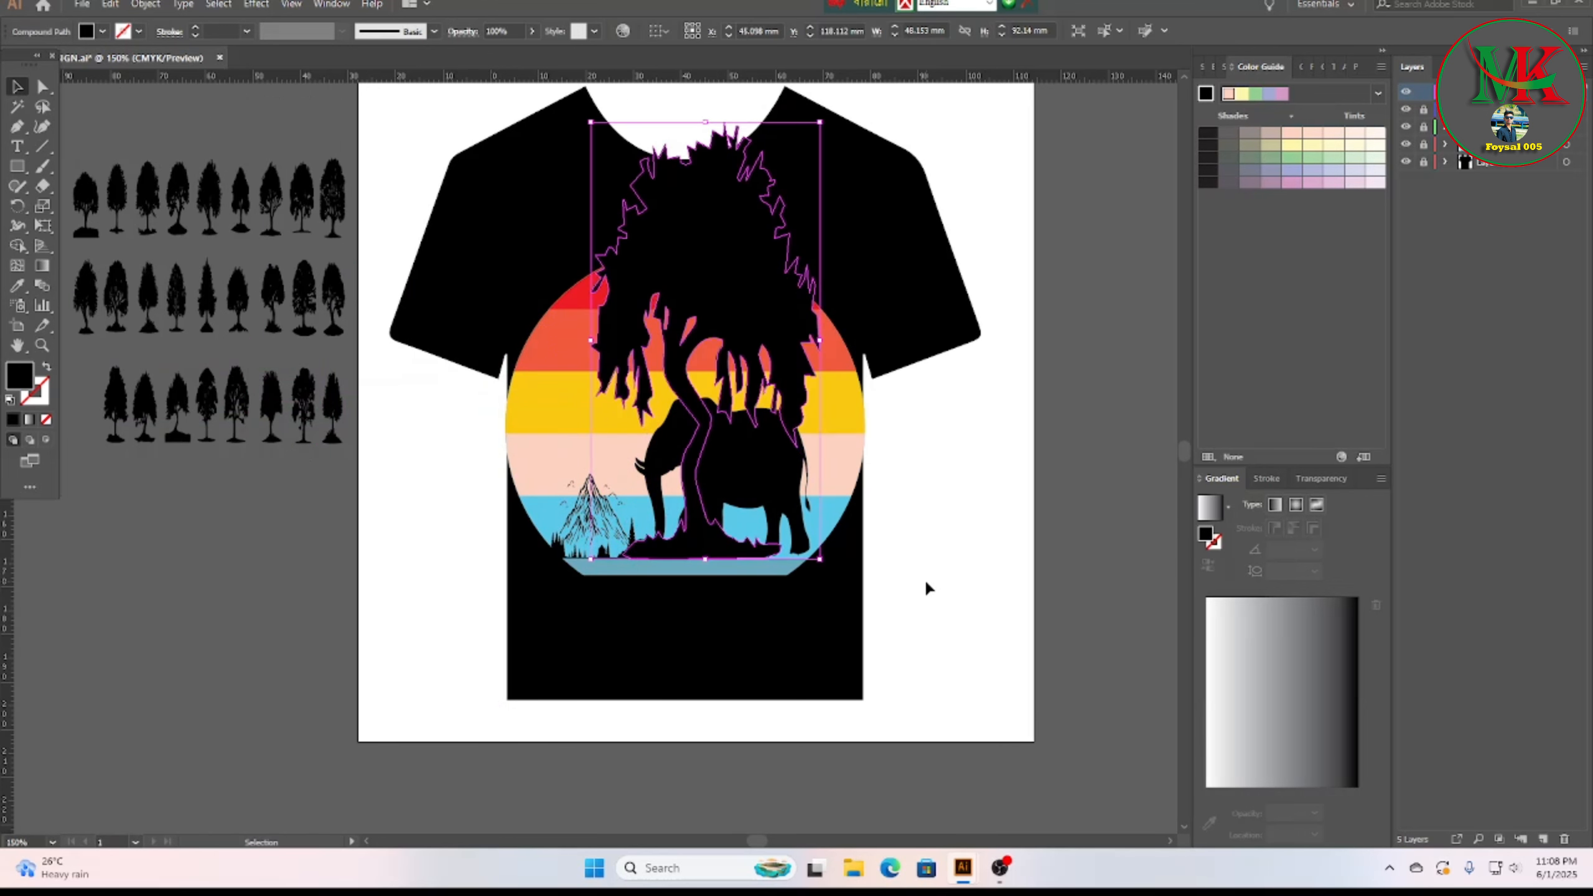
pyautogui.moveTo(819, 181); pyautogui.dragTo(715, 319)
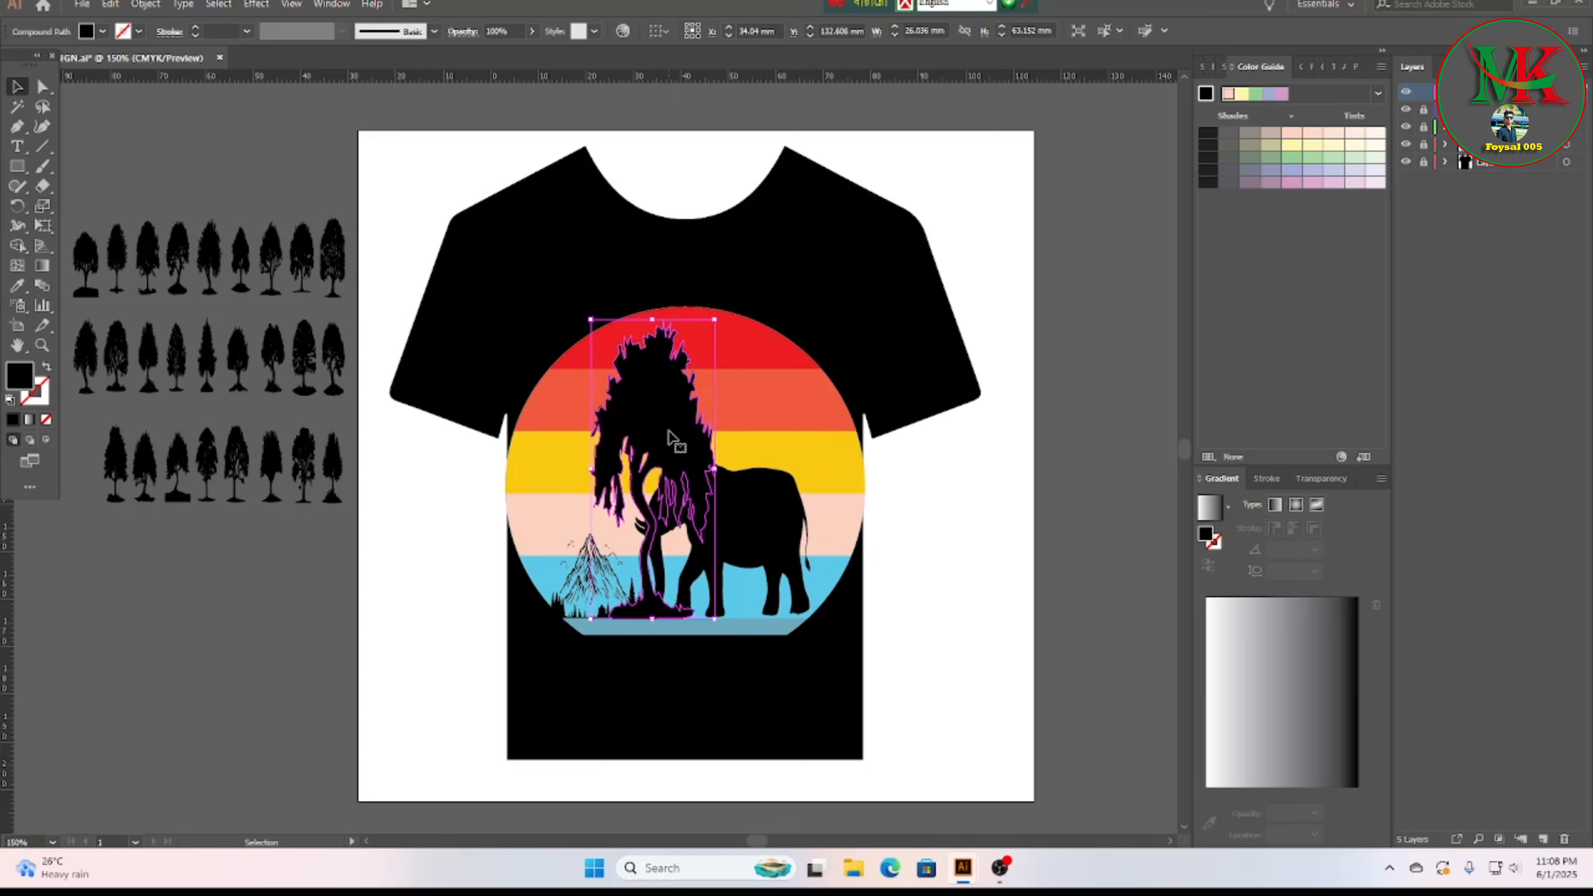
pyautogui.moveTo(665, 435); pyautogui.dragTo(727, 429)
pyautogui.click(943, 453)
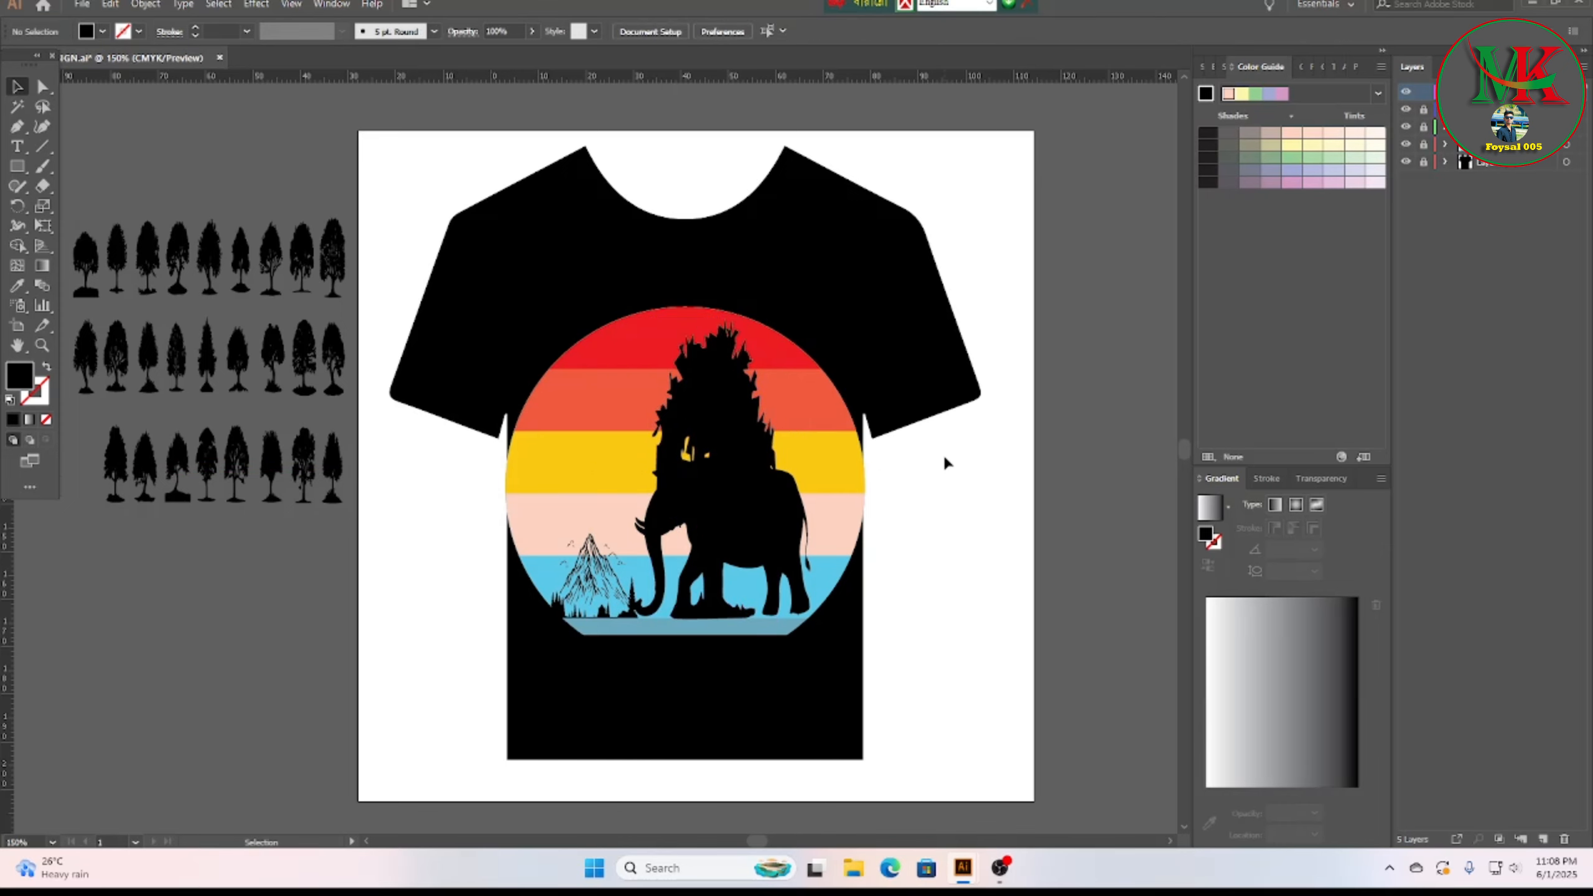
# Step: Narrow the tree over the elephant to about 21 mm wide from its left side, keeping its height
pyautogui.scroll(3, 943, 452)
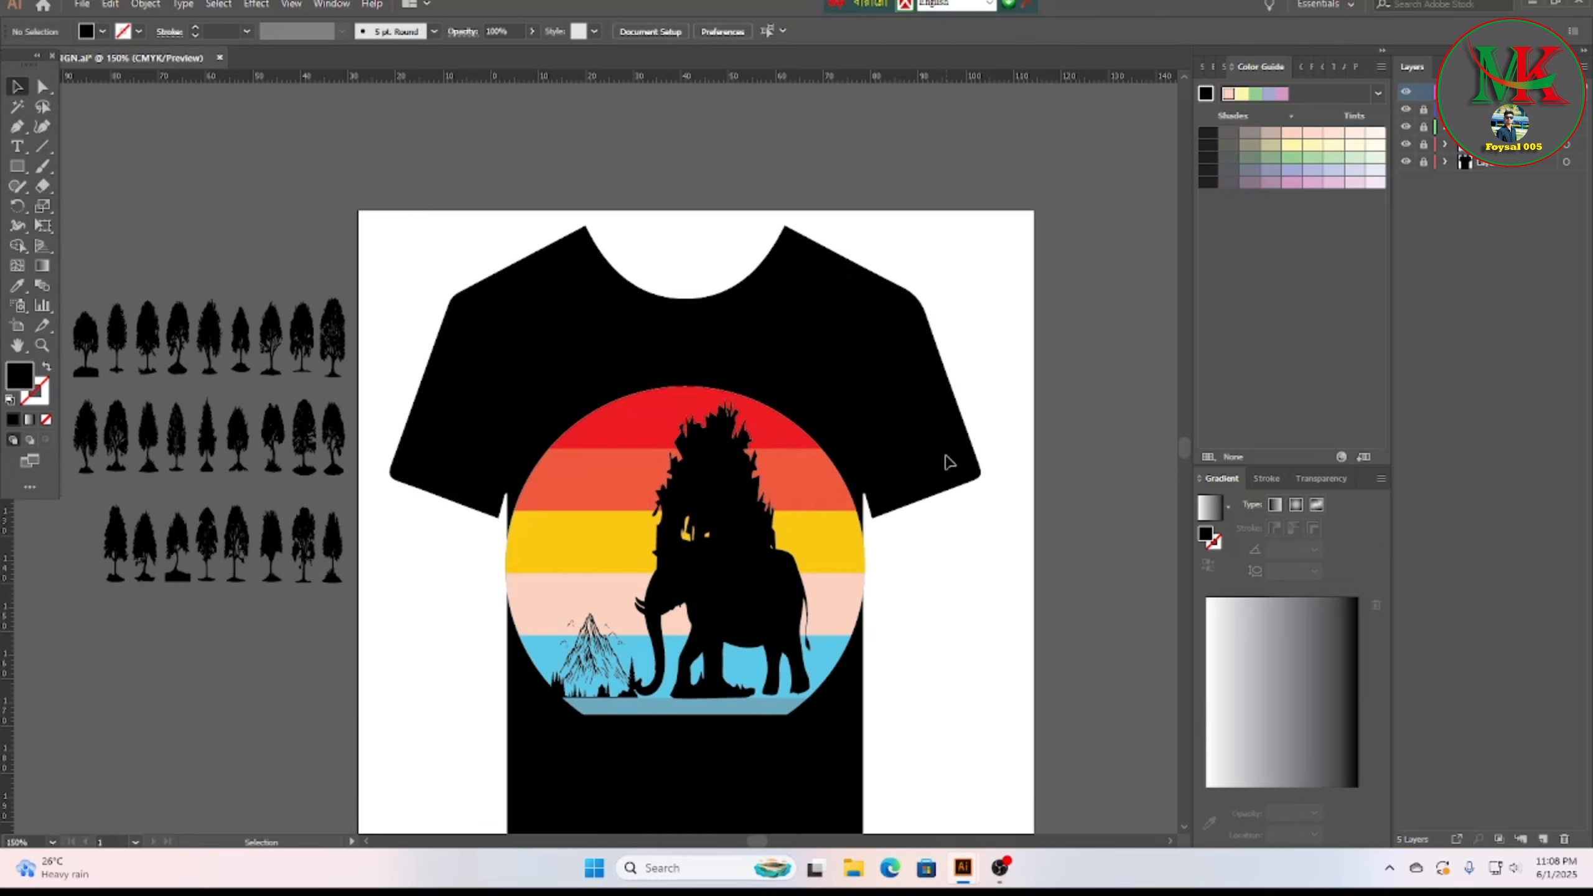
pyautogui.click(693, 507)
pyautogui.moveTo(653, 548); pyautogui.dragTo(678, 547)
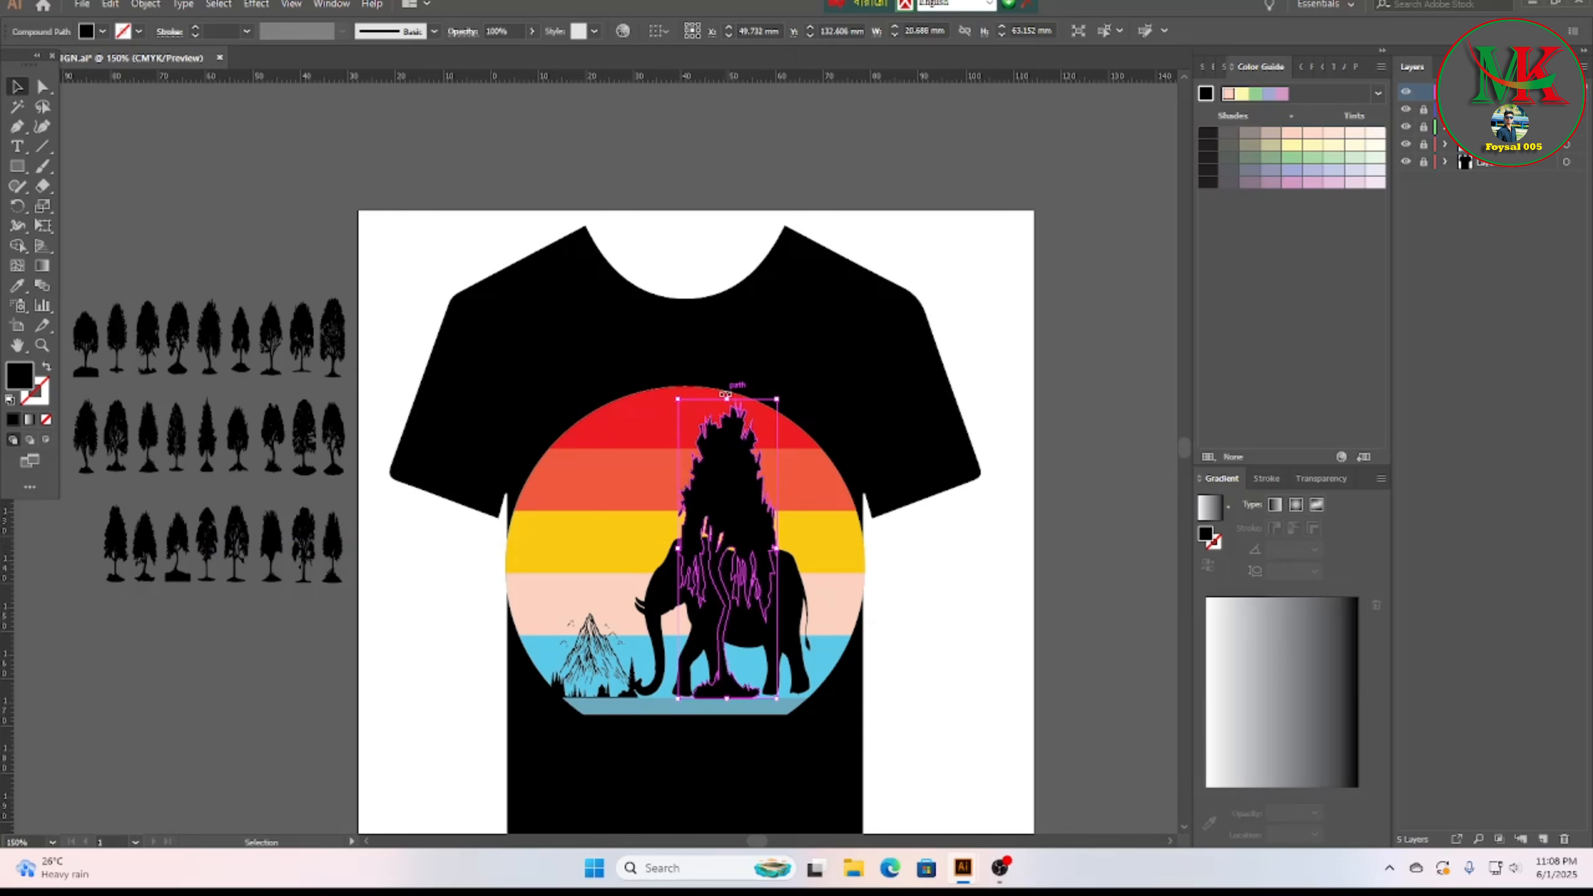
# Step: Try stretching the large tree over the elephant to about 30 mm wide and 85 mm tall
pyautogui.moveTo(727, 400); pyautogui.dragTo(739, 303)
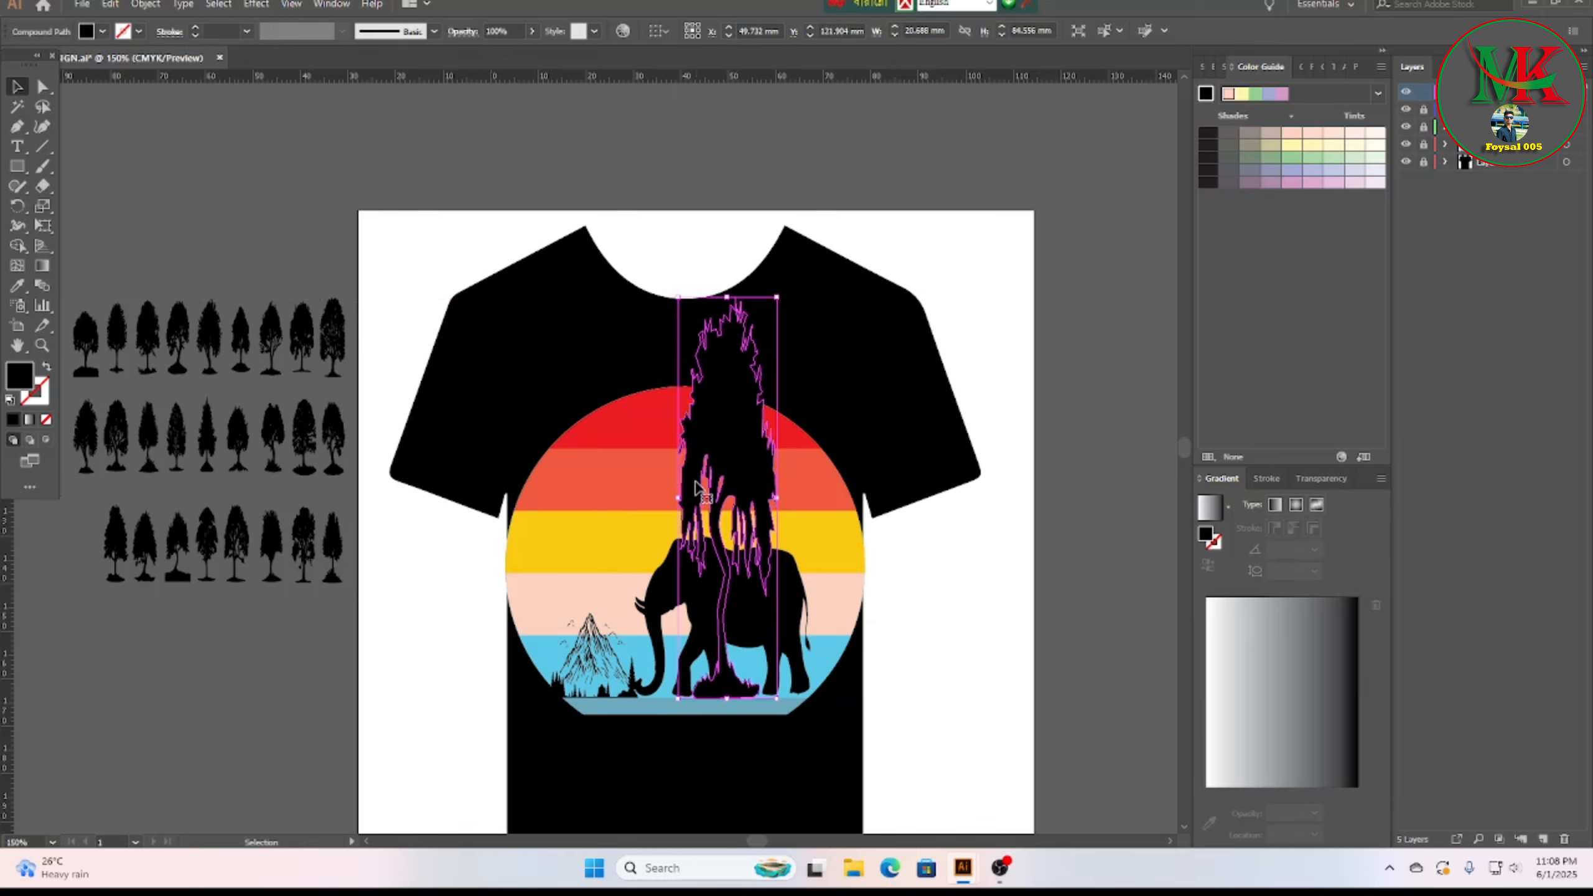
pyautogui.moveTo(678, 497); pyautogui.dragTo(635, 499)
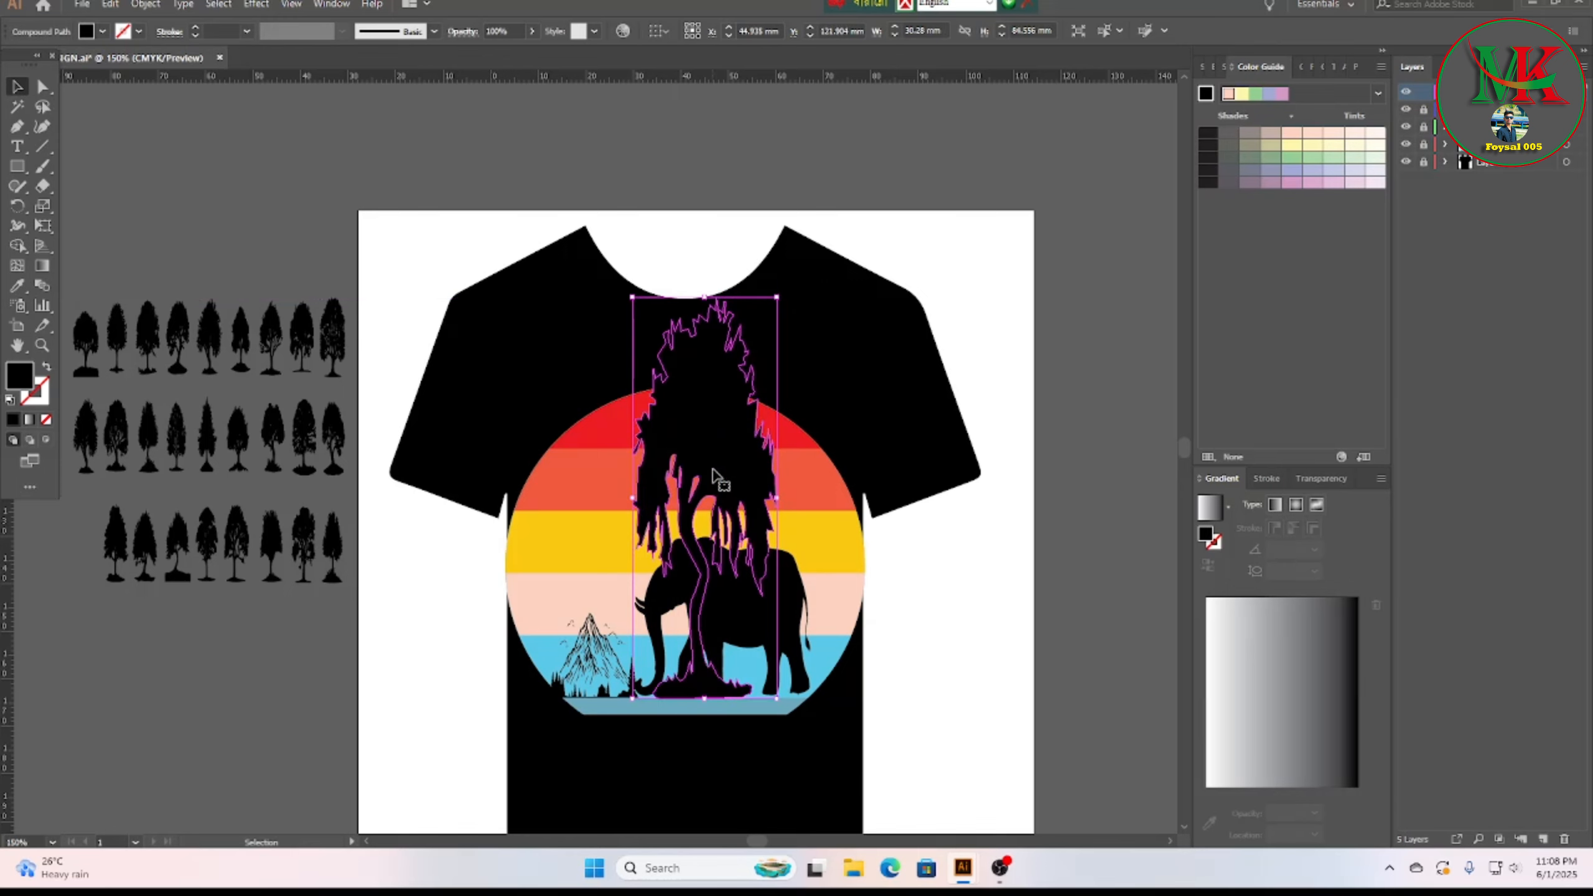
pyautogui.click(942, 523)
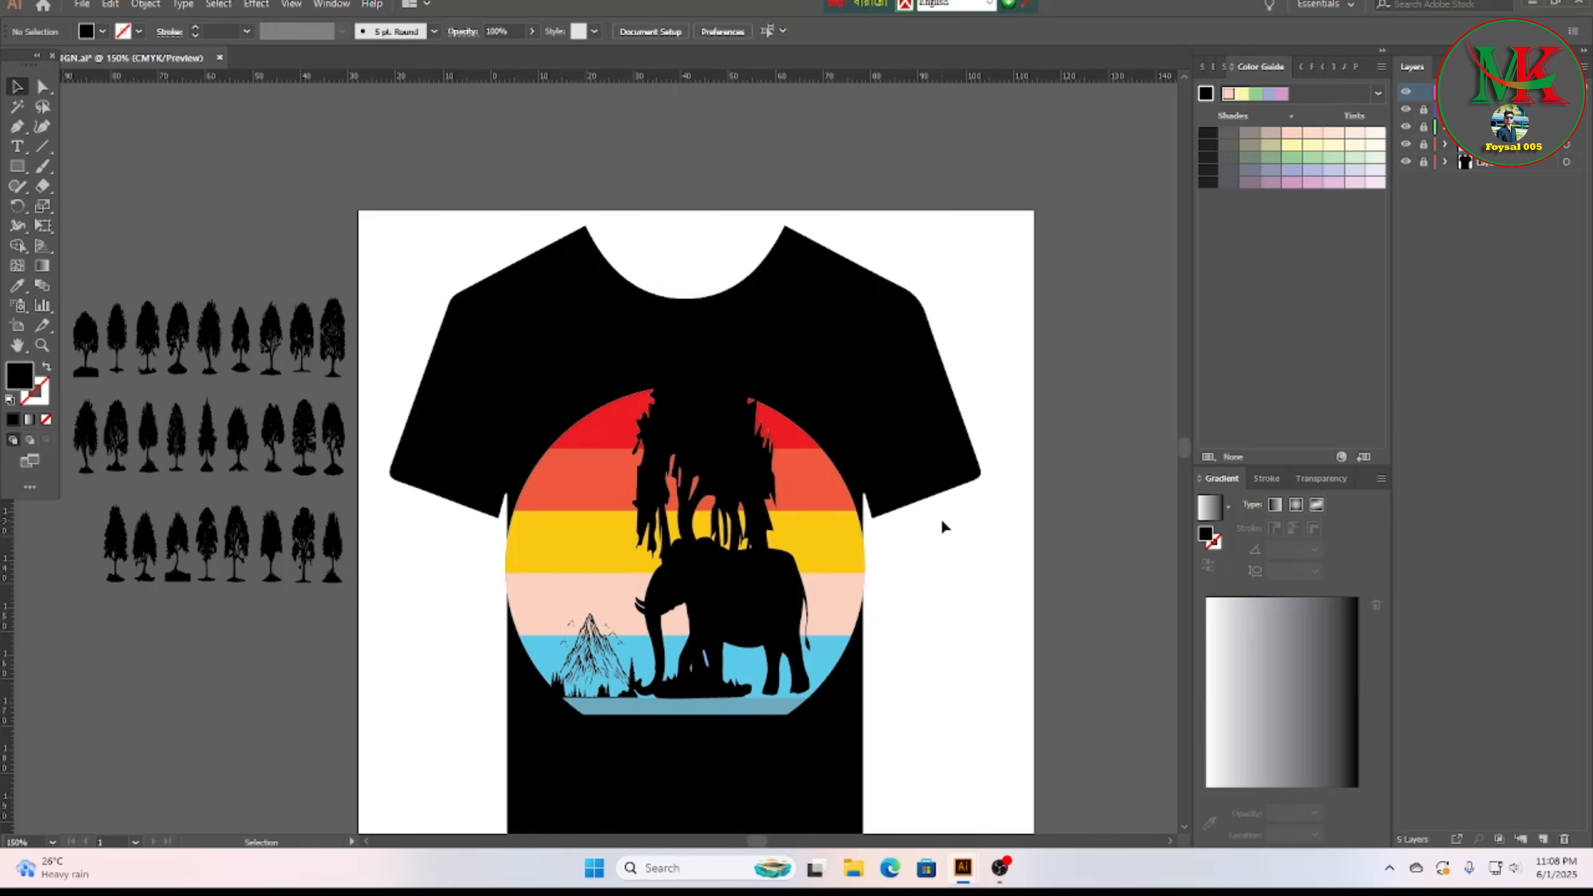
pyautogui.scroll(-2, 941, 526)
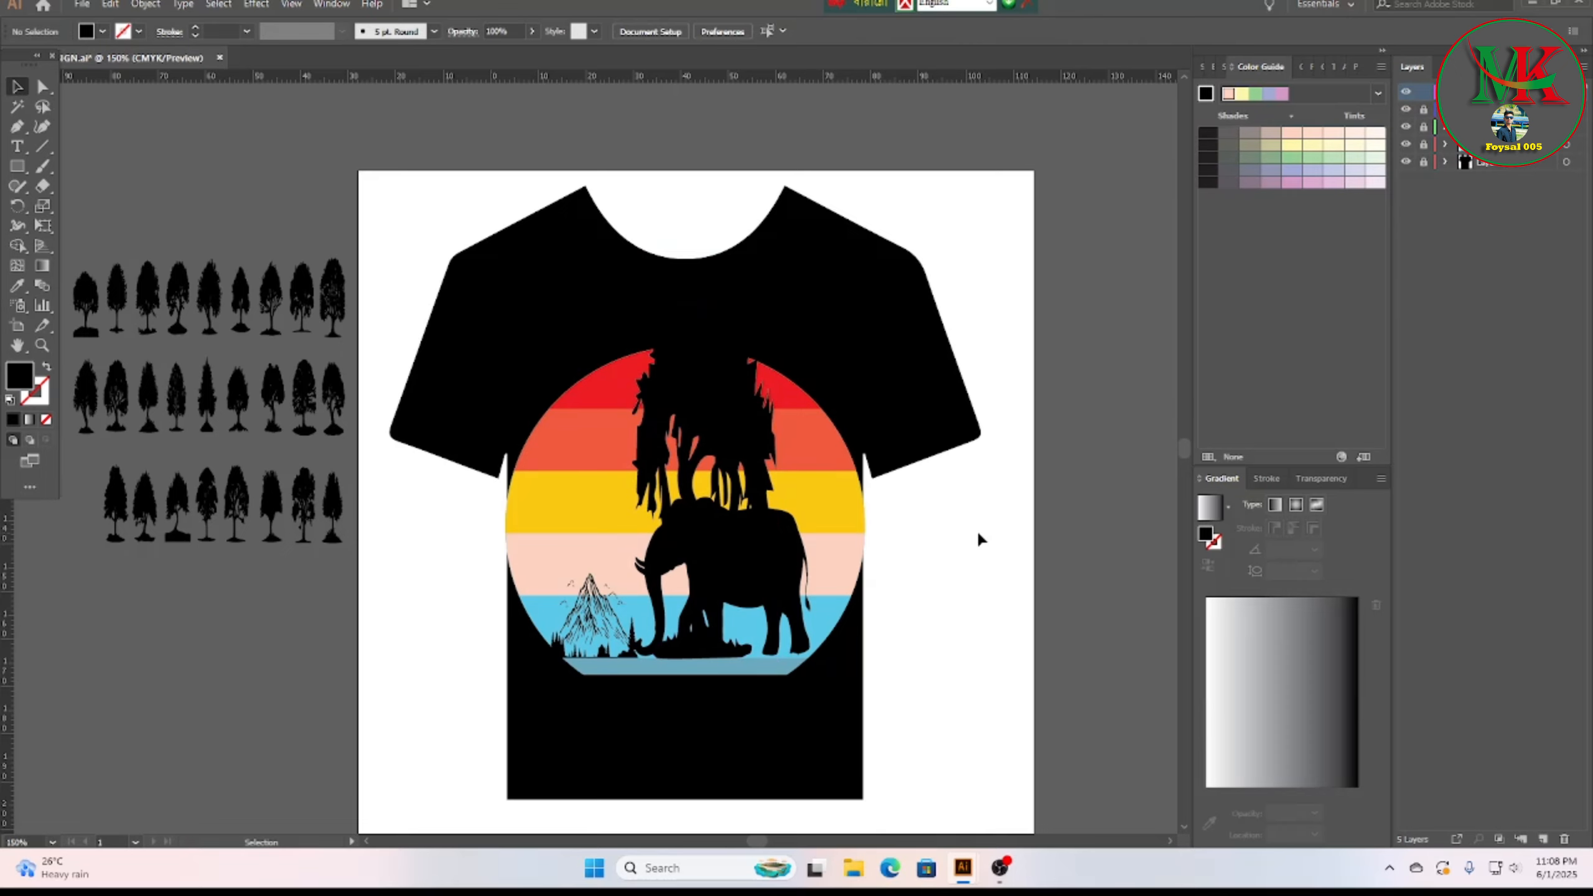
# Step: Move the large tree off the shirt onto the pasteboard and delete it, along with one small tree it overlaps
pyautogui.moveTo(720, 412); pyautogui.dragTo(246, 519)
pyautogui.click(289, 221)
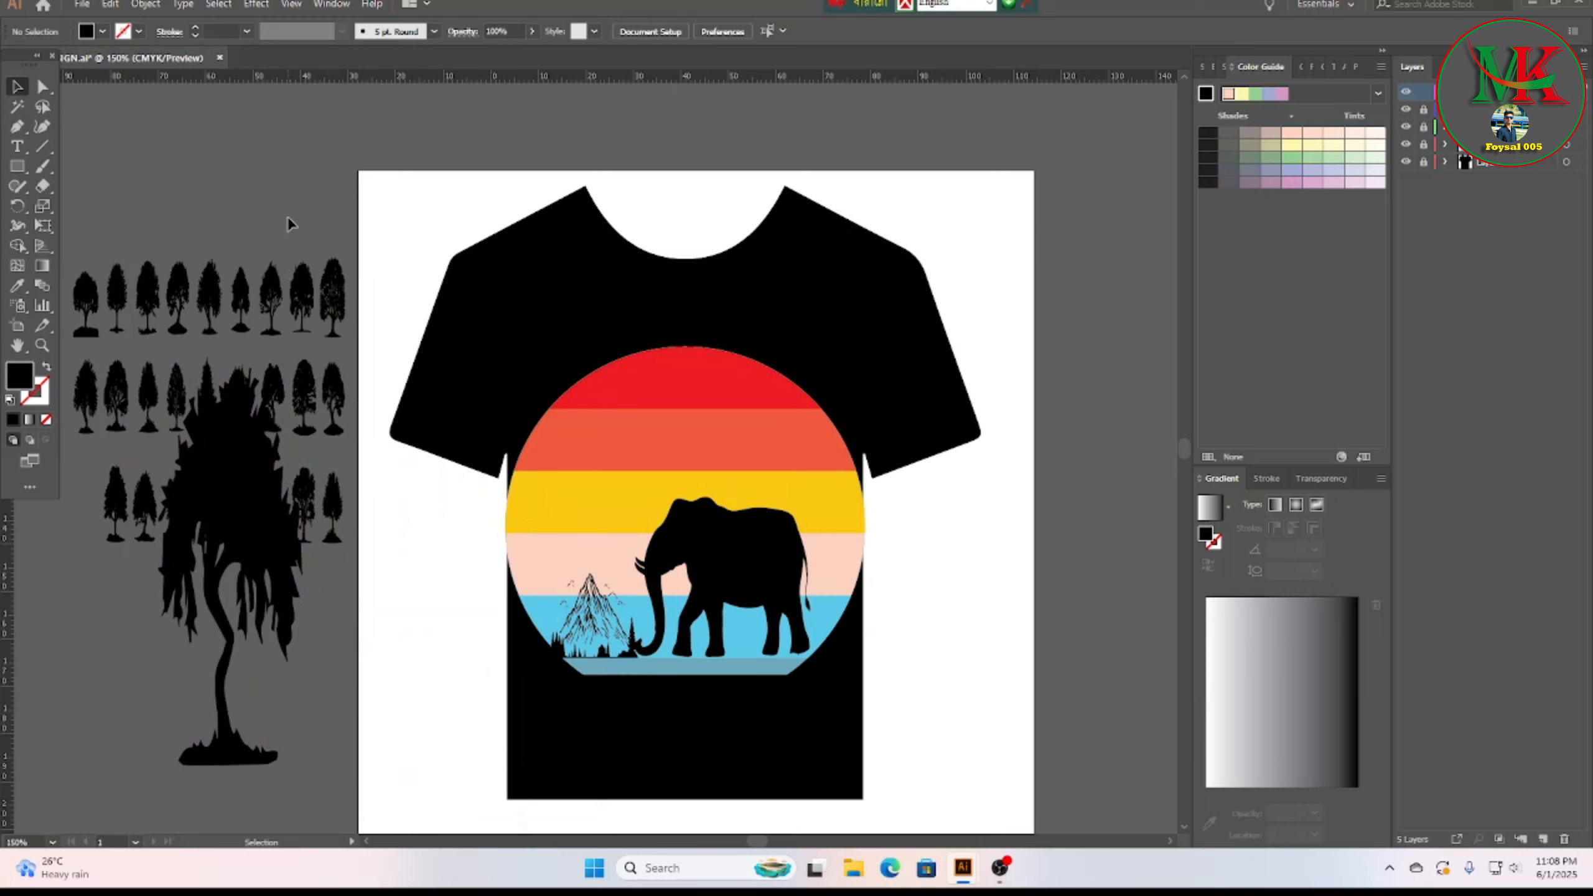
pyautogui.click(242, 533)
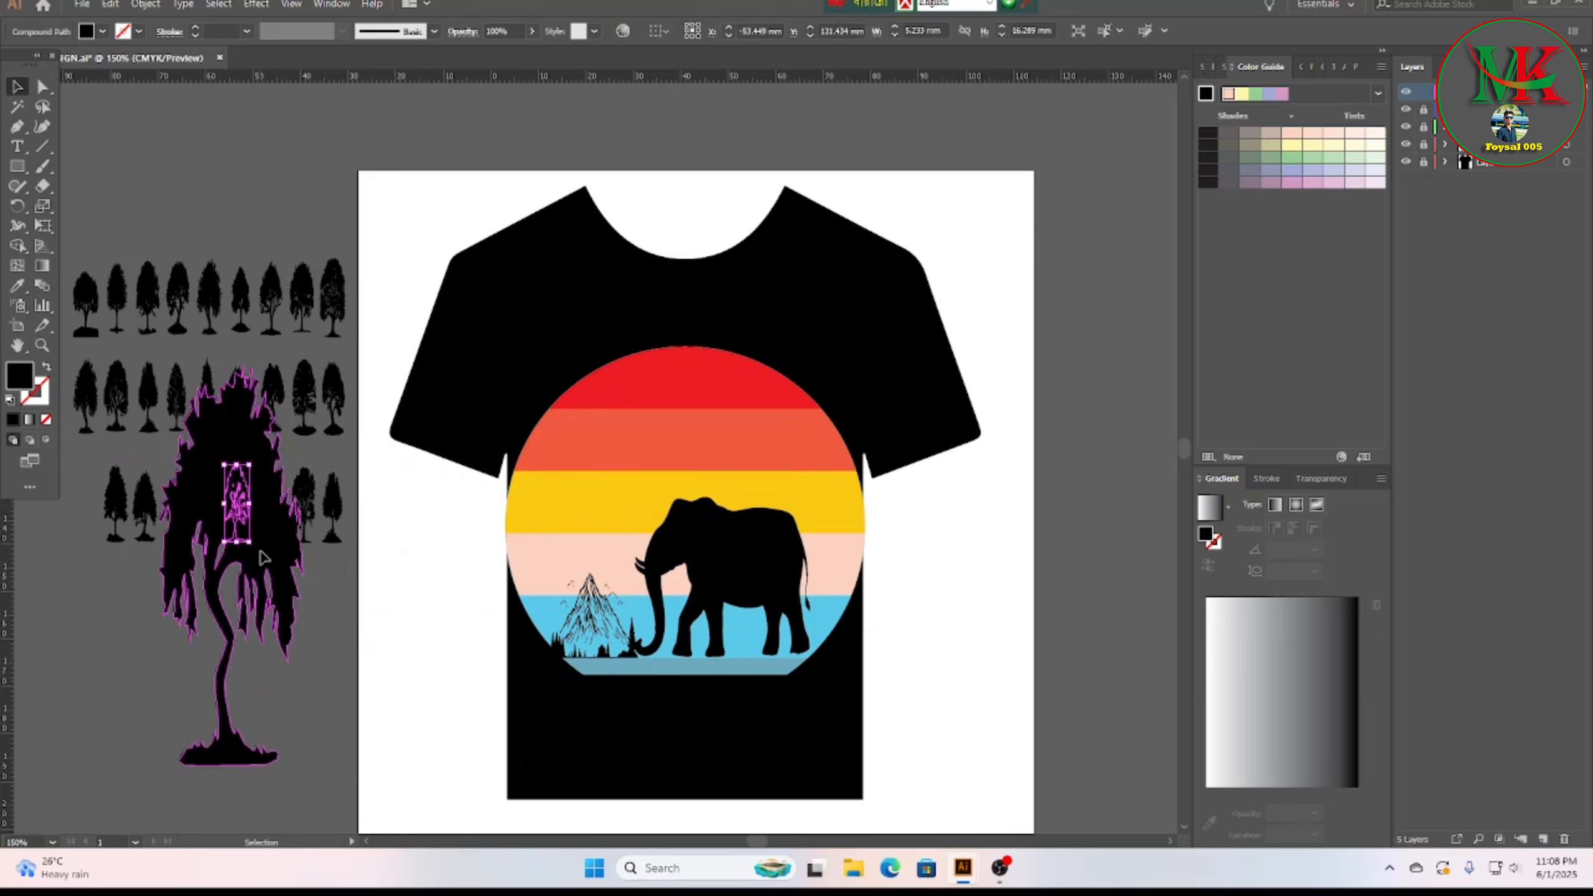
pyautogui.press('Delete')
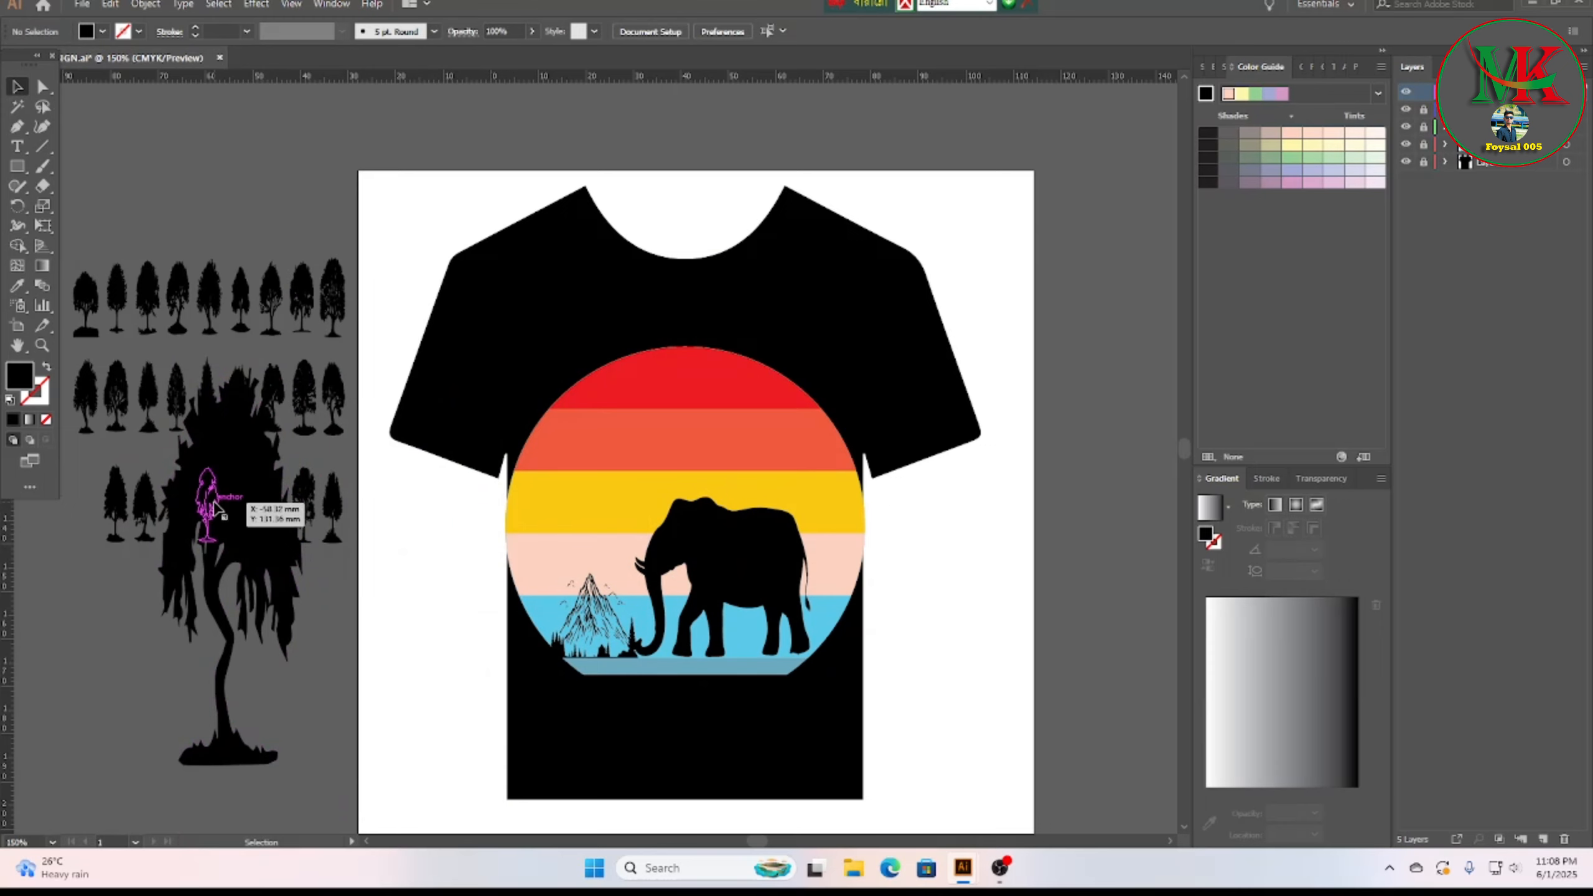
pyautogui.click(227, 656)
pyautogui.press('Delete')
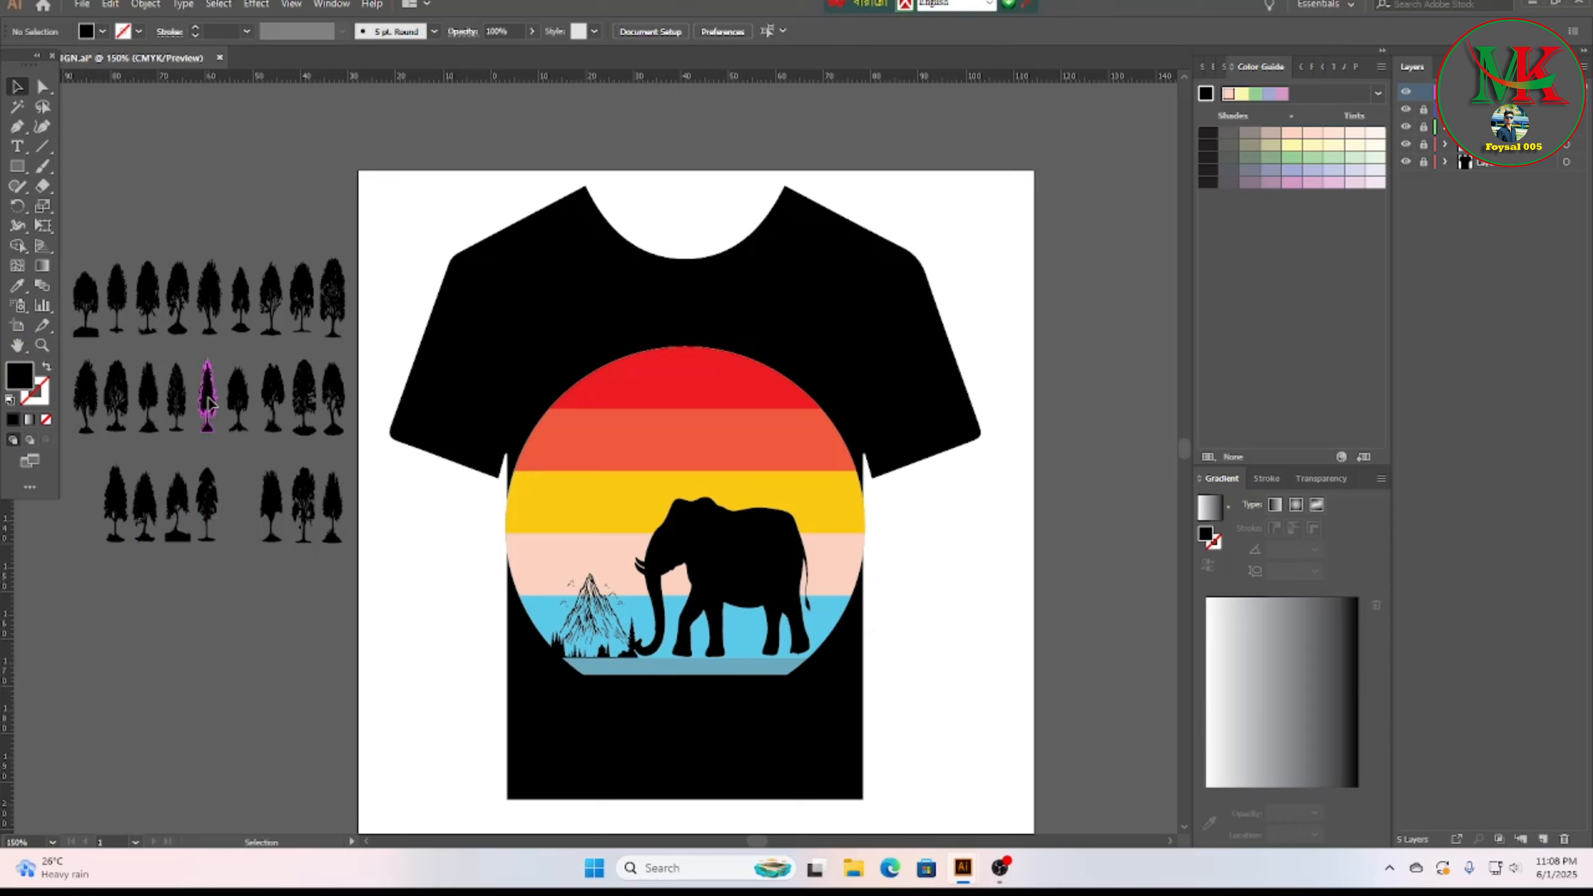
# Step: Place the narrow conifer from the tree sheet beside the mountain's left side and add a copy slightly above and left of it
pyautogui.moveTo(209, 401); pyautogui.dragTo(546, 620)
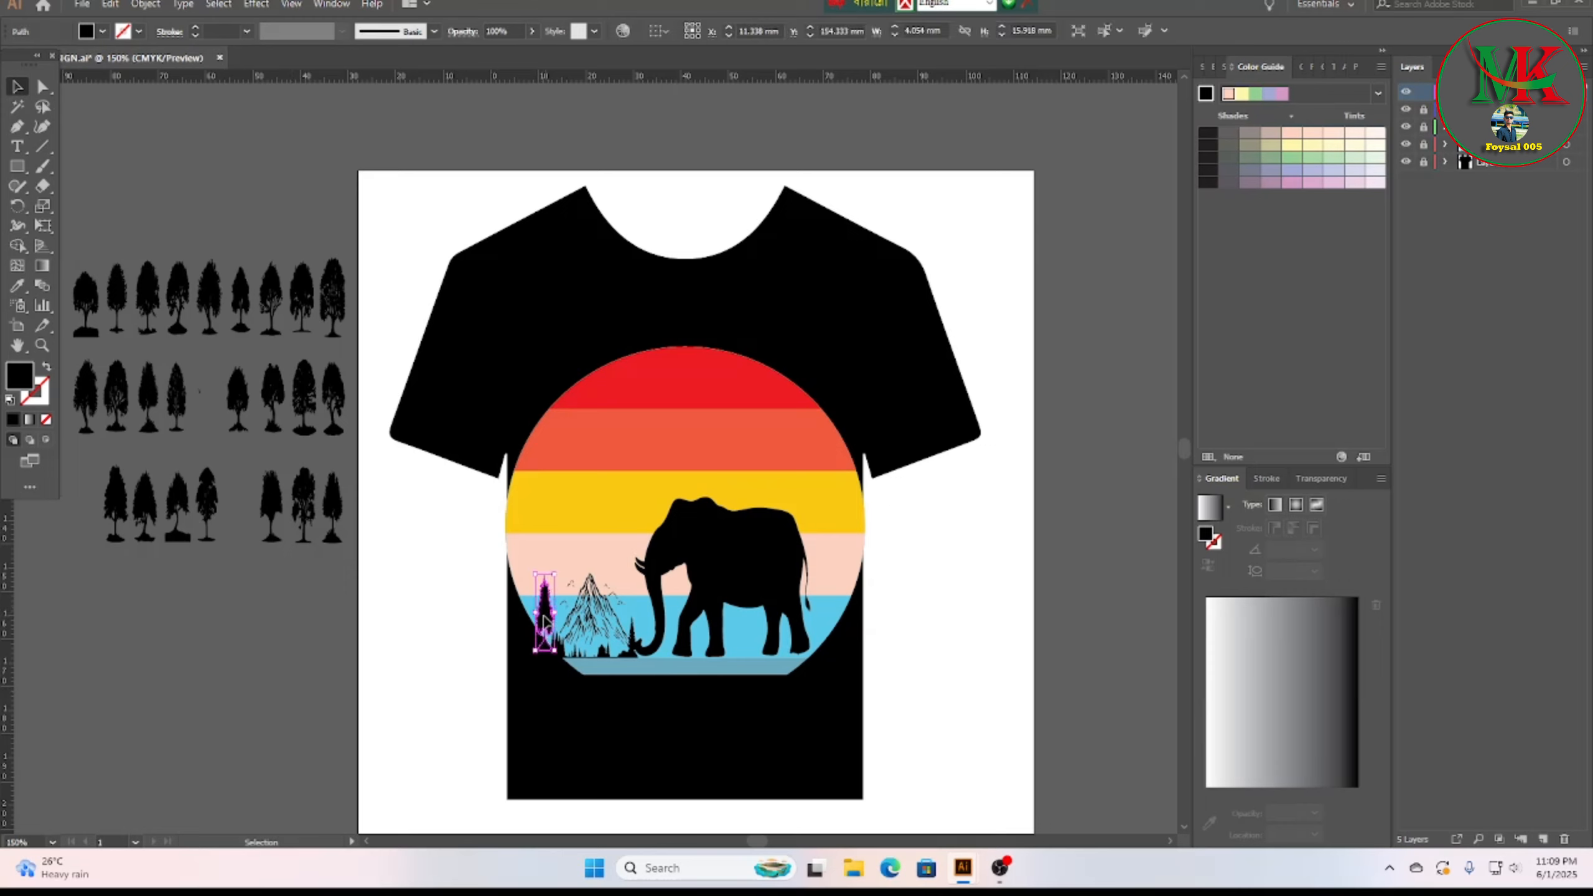
pyautogui.moveTo(544, 621); pyautogui.dragTo(531, 609)
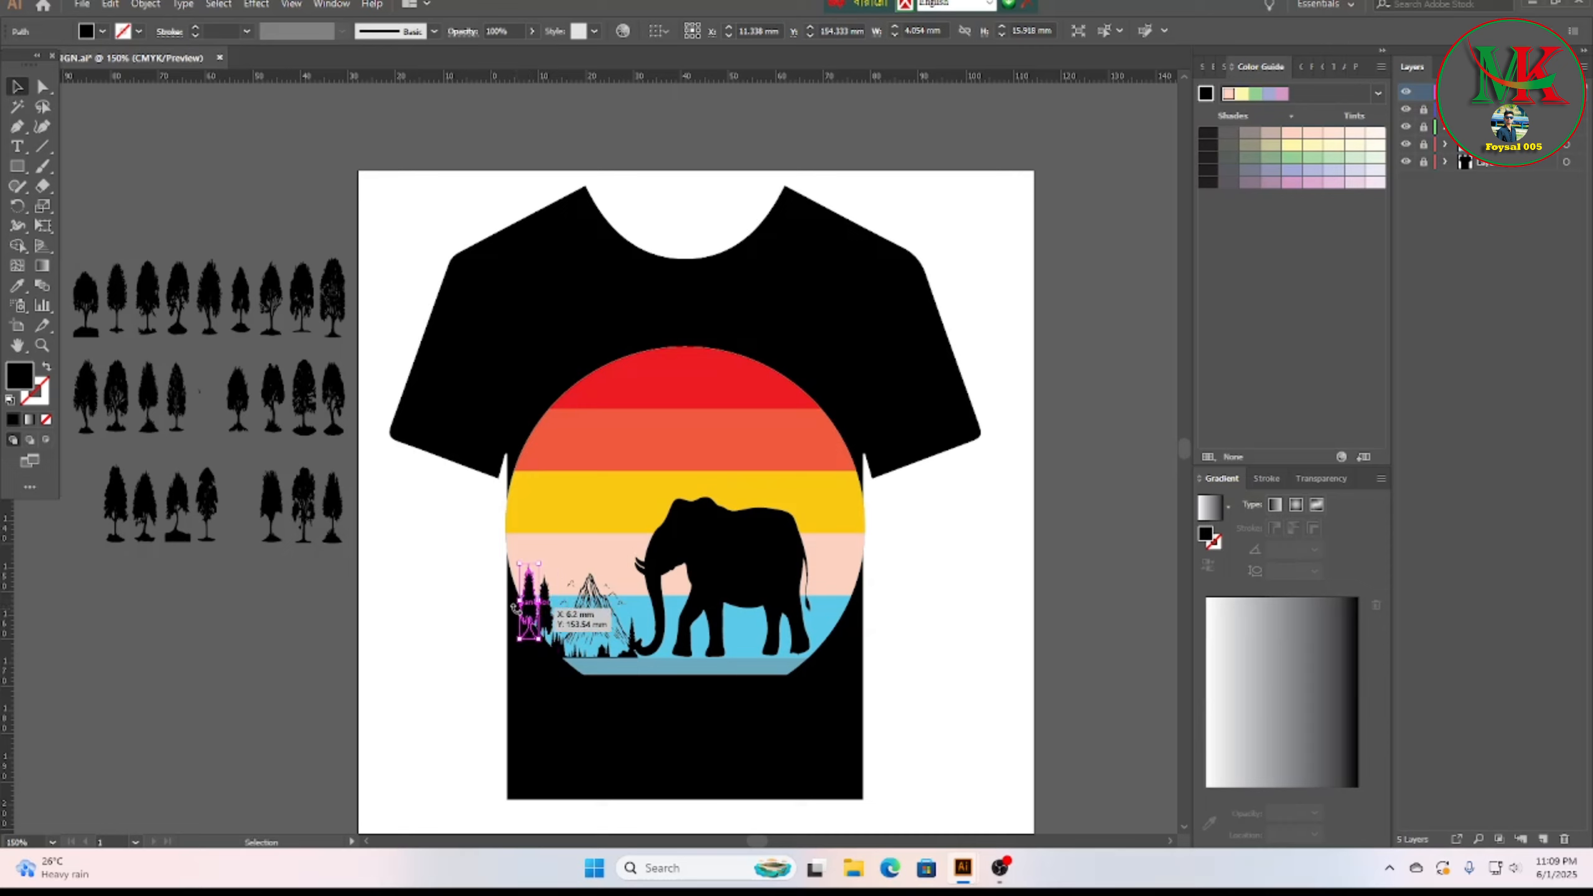
pyautogui.click(460, 638)
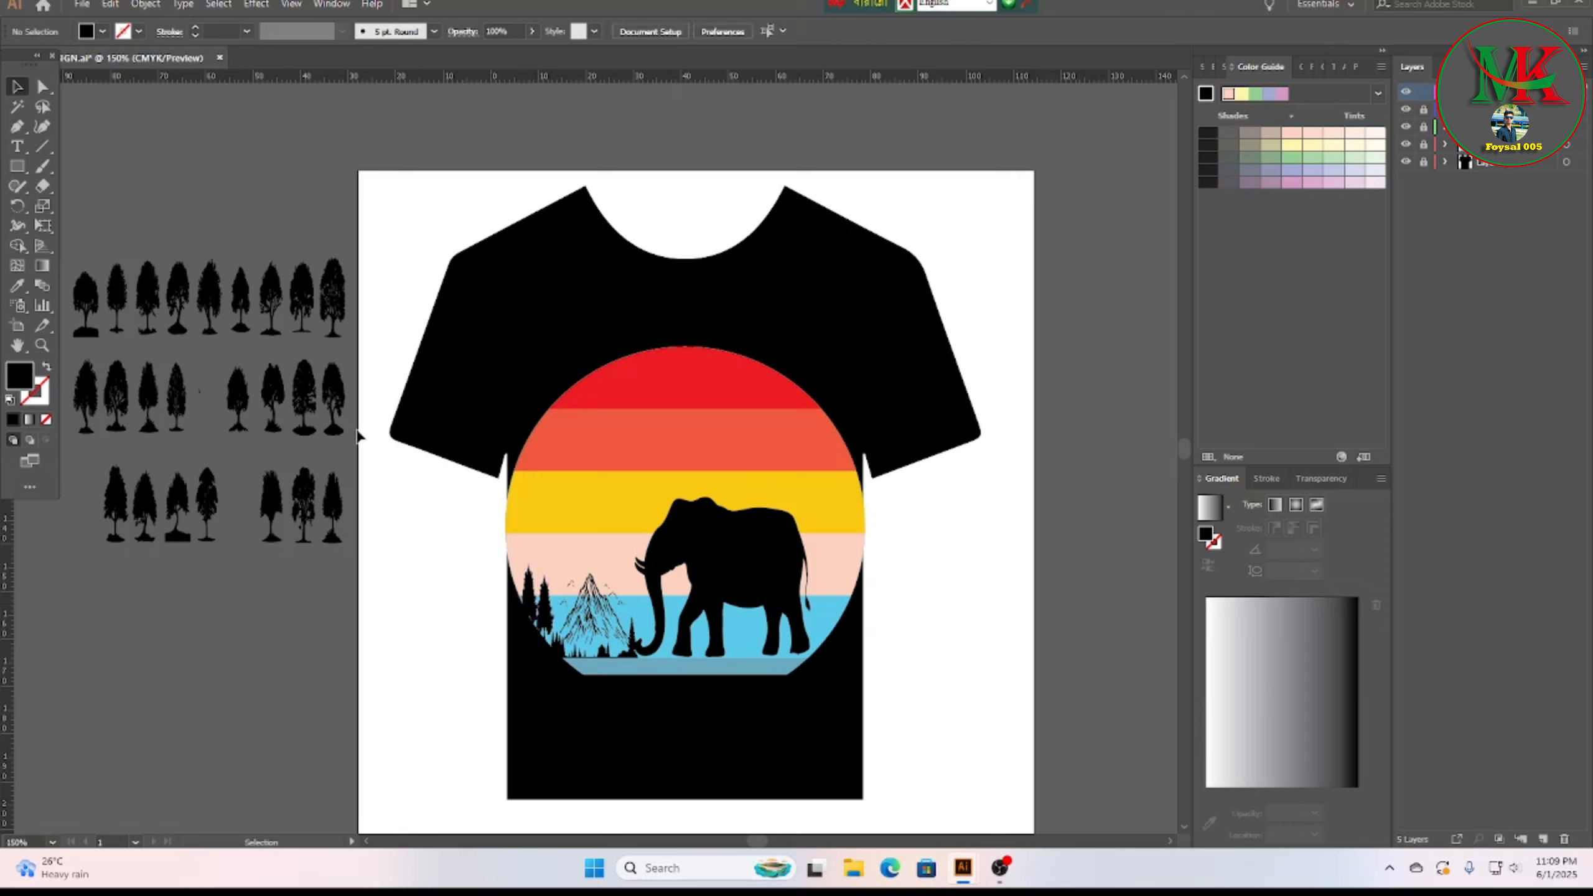
# Step: Delete all the remaining tree silhouettes on the pasteboard beside the artboard
pyautogui.moveTo(82, 262); pyautogui.dragTo(142, 468)
pyautogui.moveTo(321, 548); pyautogui.dragTo(338, 554)
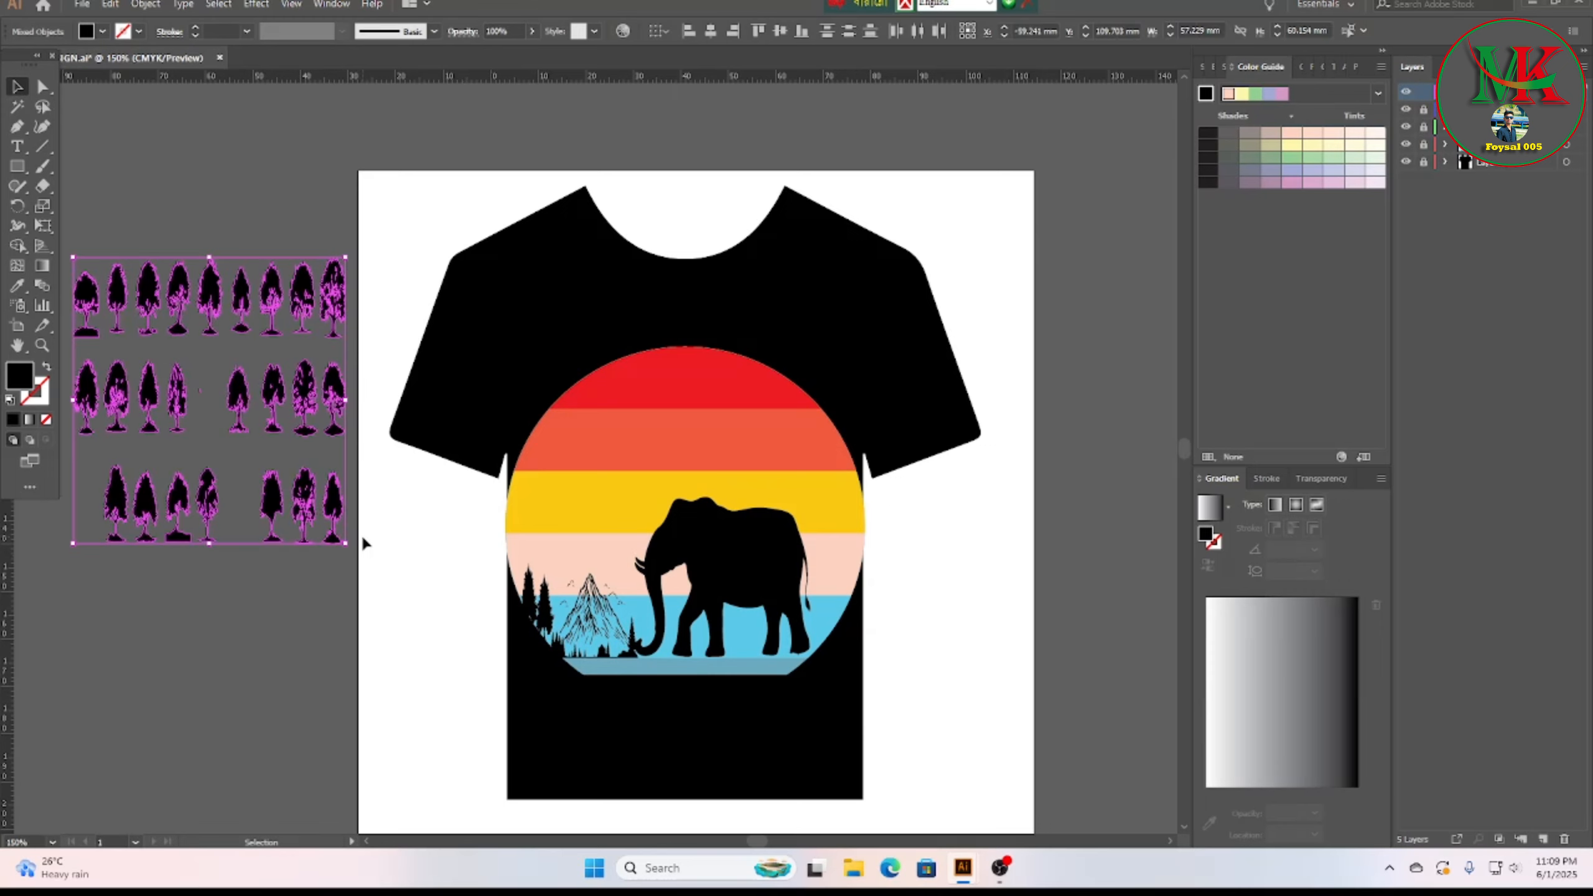
pyautogui.press('Delete')
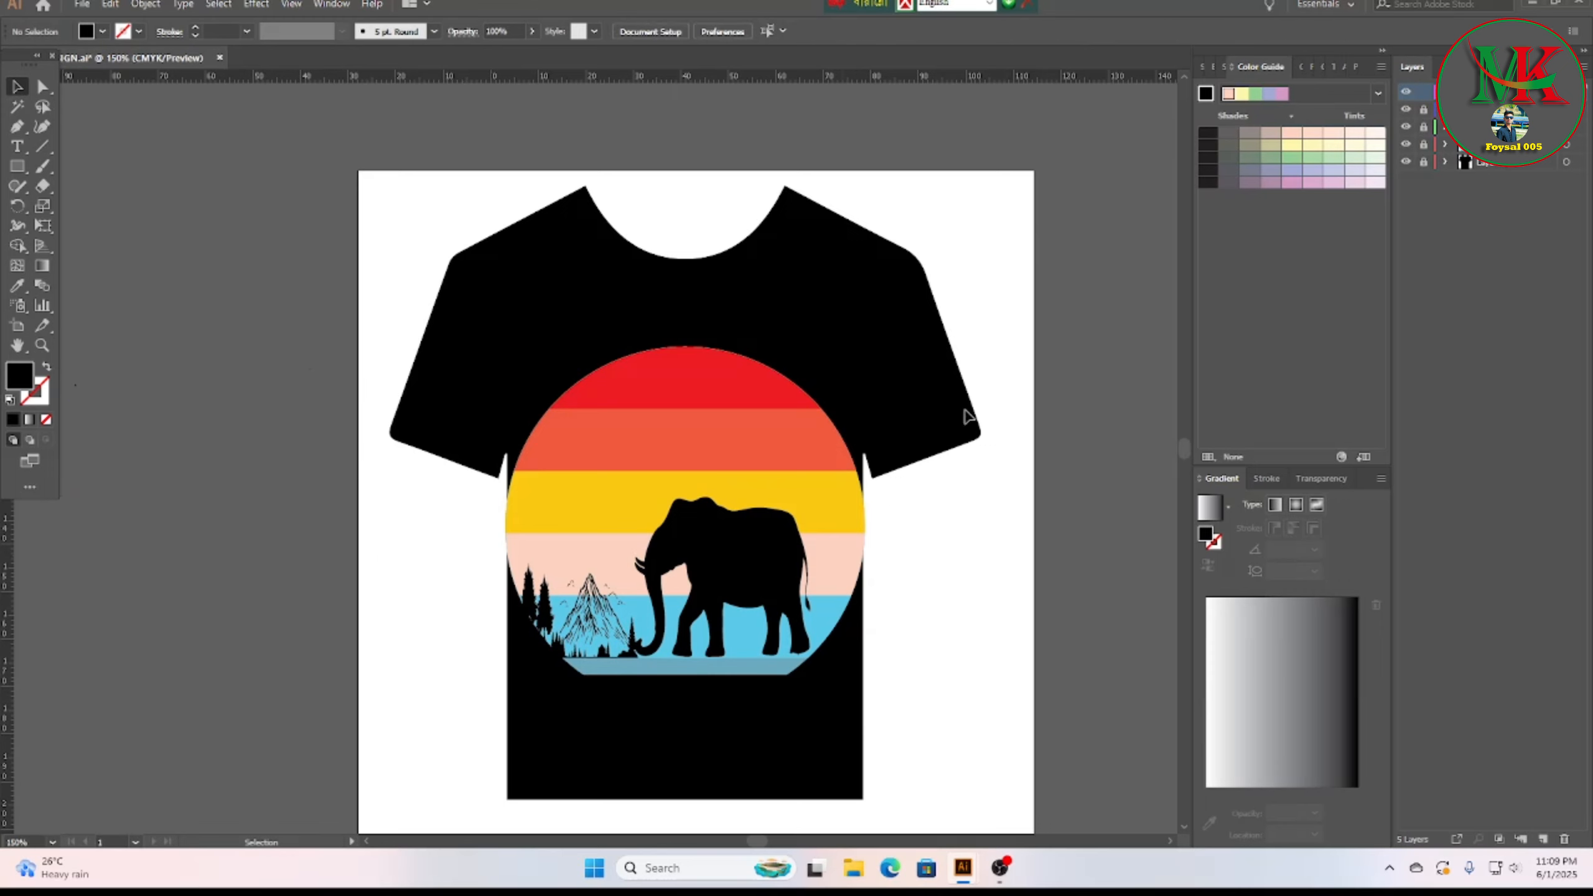
# Step: Place the tree silhouette image 62872 from the Pront Icon All folder into the document
pyautogui.click(81, 6)
pyautogui.click(112, 279)
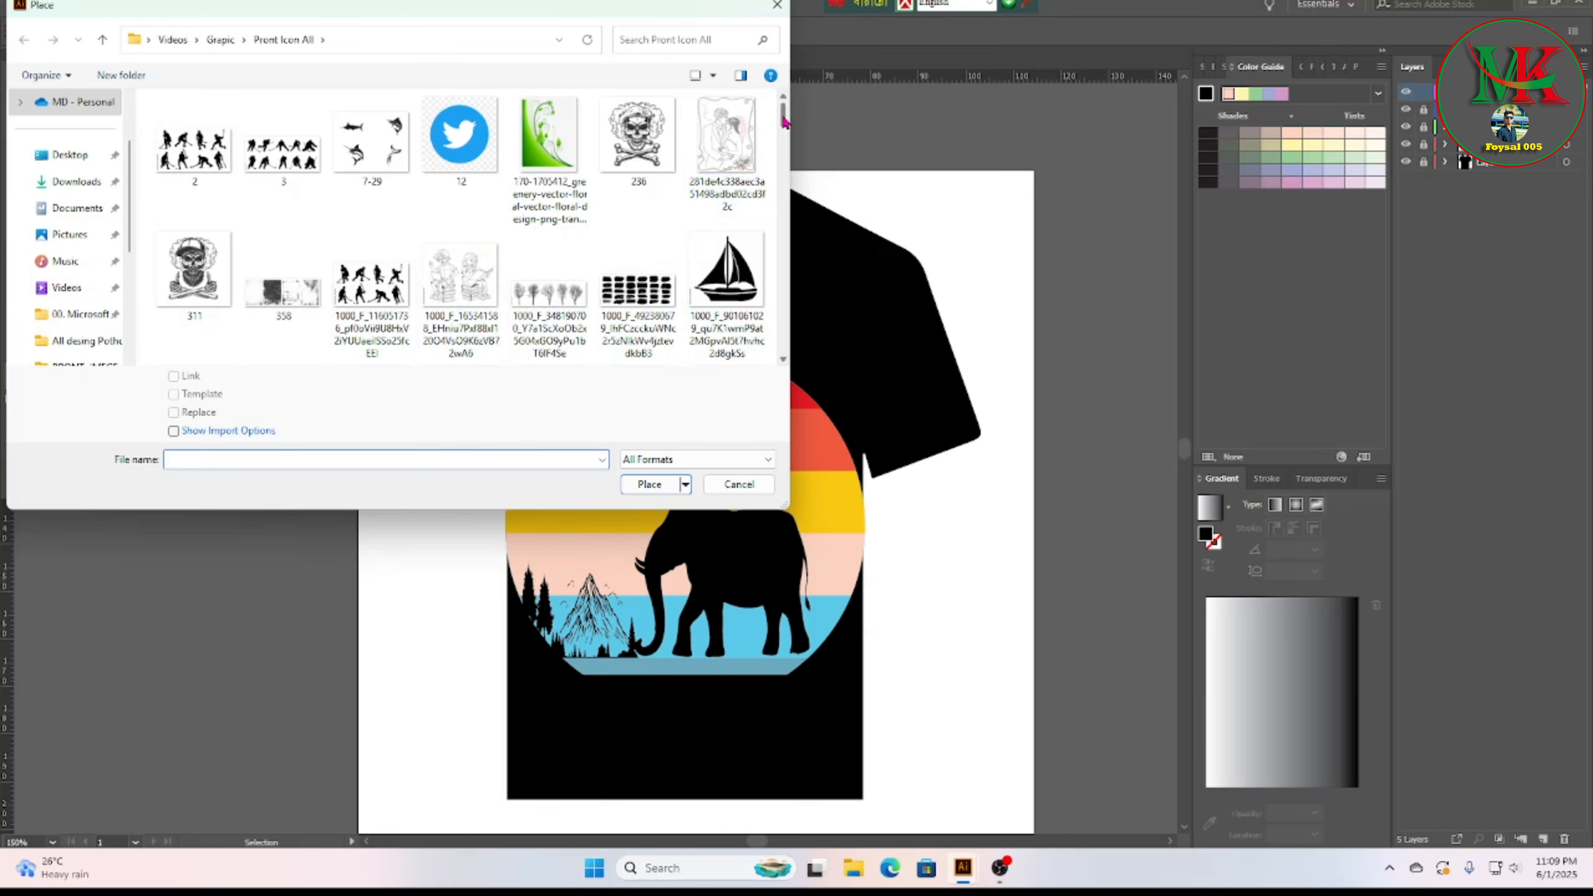
pyautogui.moveTo(784, 121); pyautogui.dragTo(787, 146)
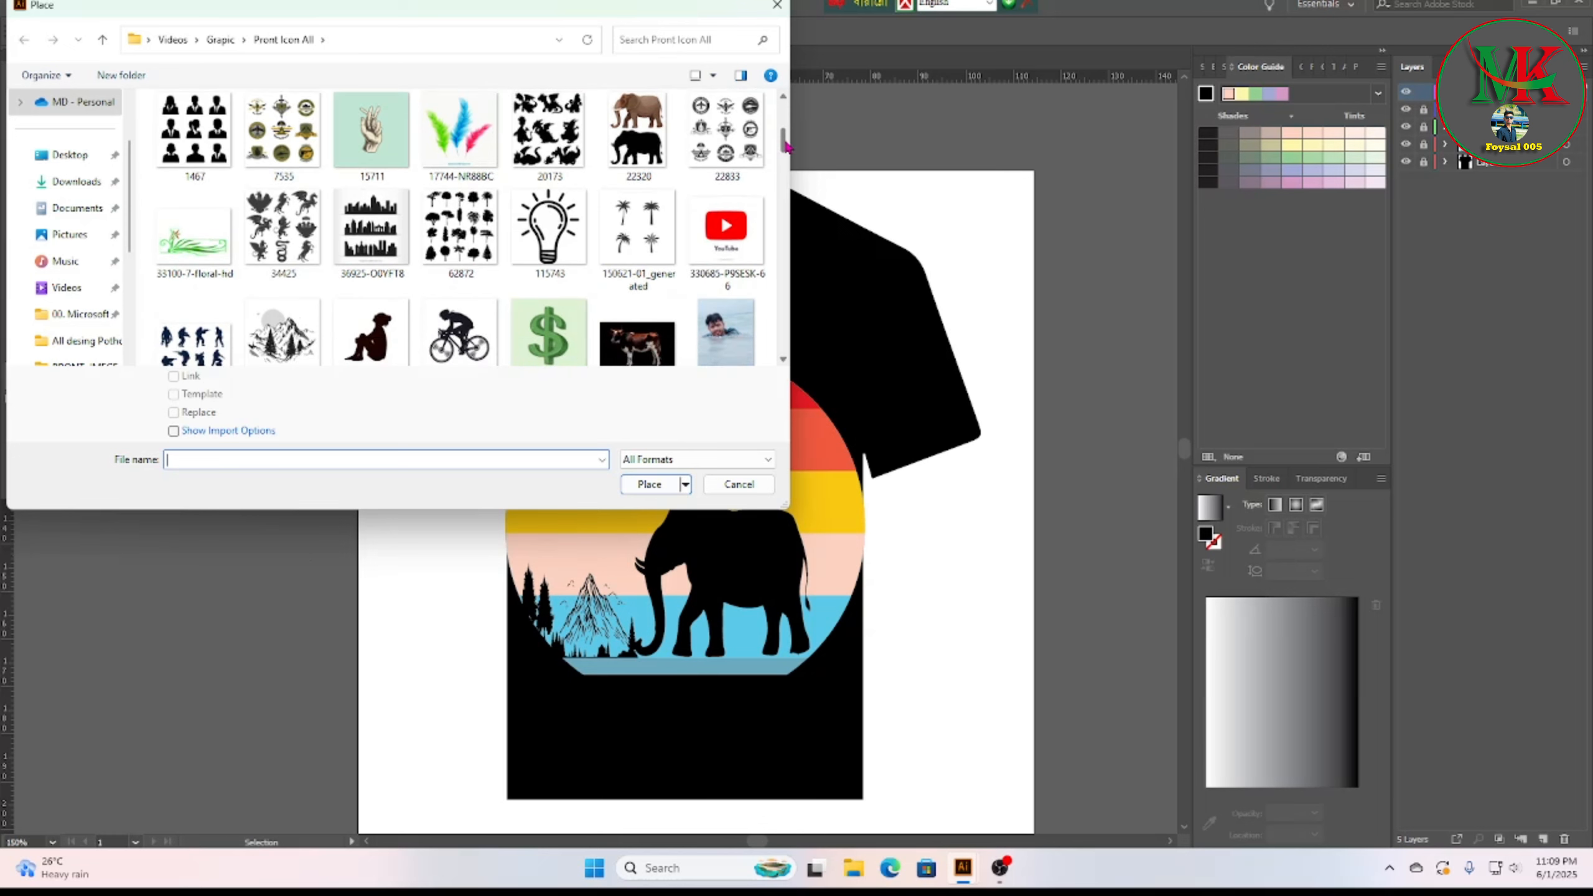
pyautogui.click(460, 229)
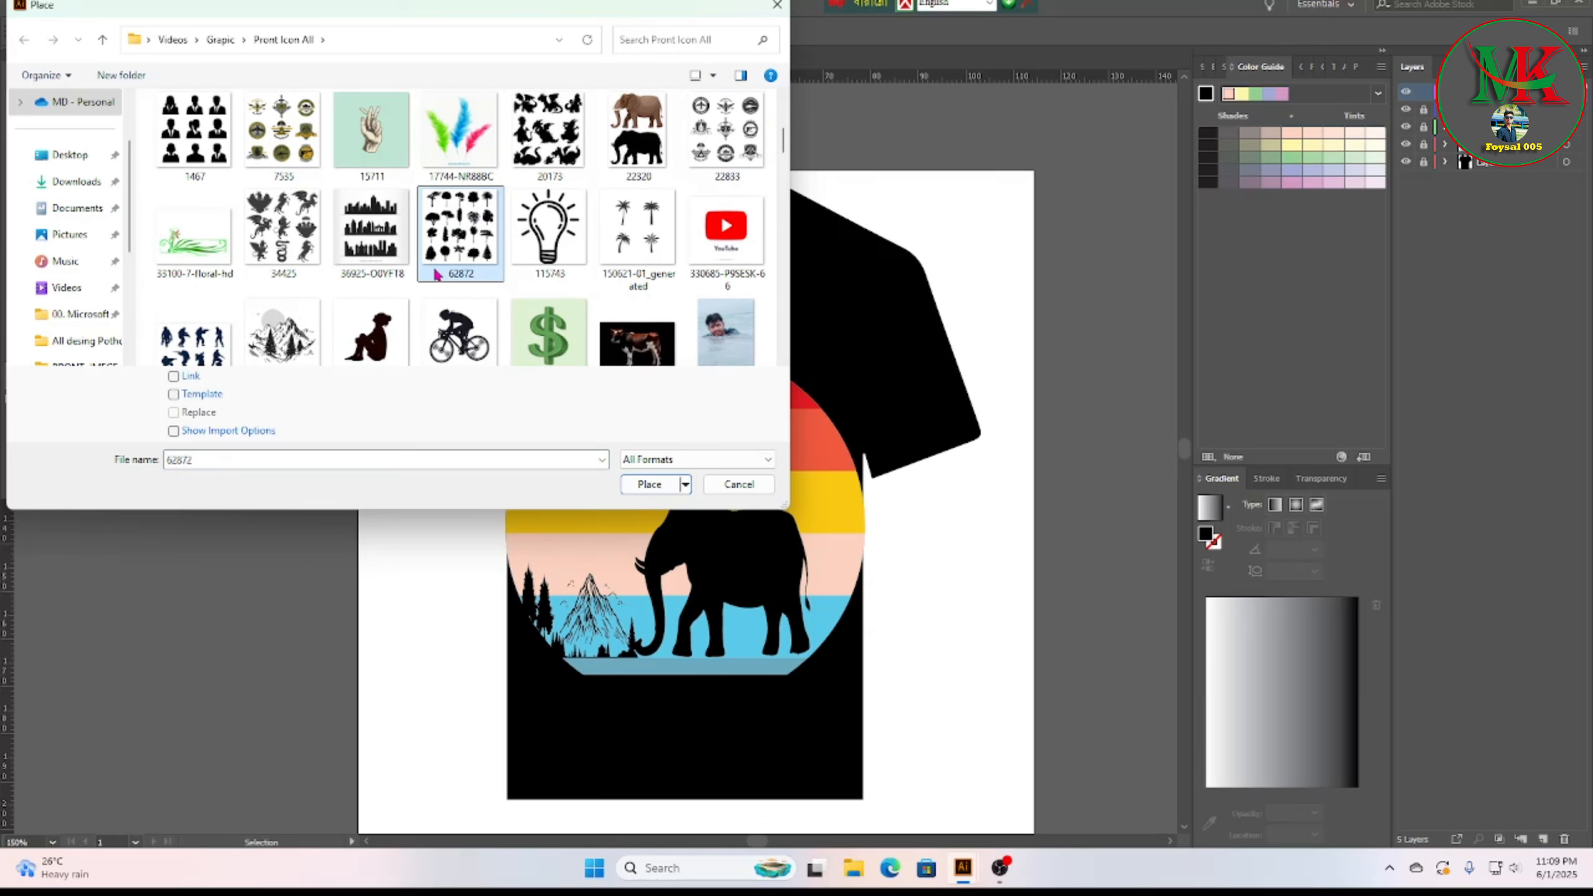
pyautogui.click(672, 480)
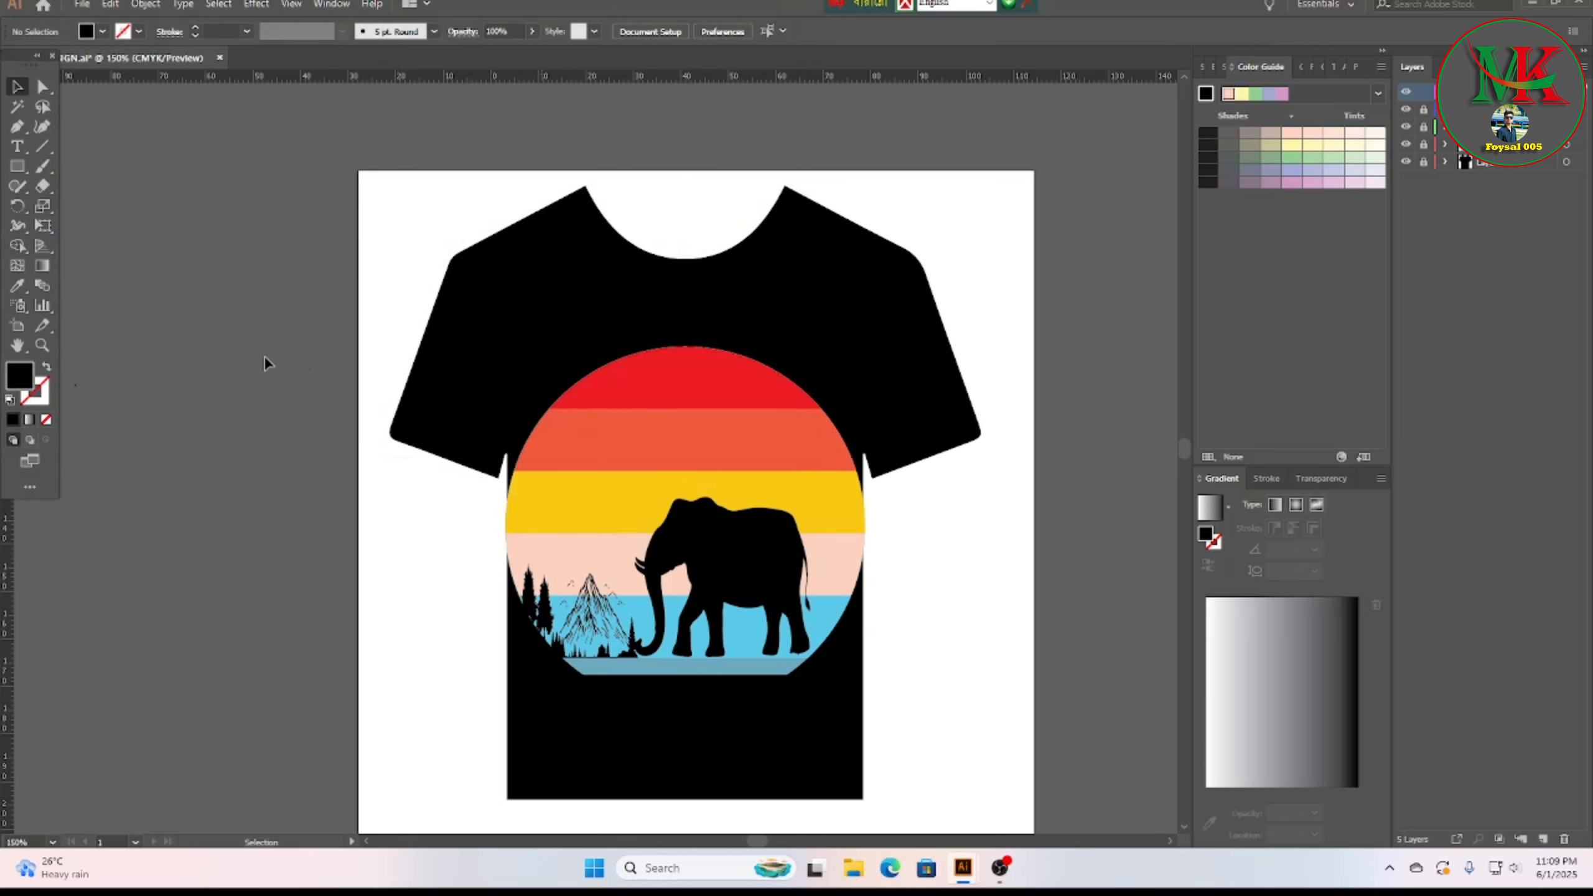
pyautogui.click(111, 200)
# Step: Scale the placed tree image down to about 47 × 75 mm and position it on the pasteboard left of the artboard
pyautogui.moveTo(110, 201); pyautogui.dragTo(277, 325)
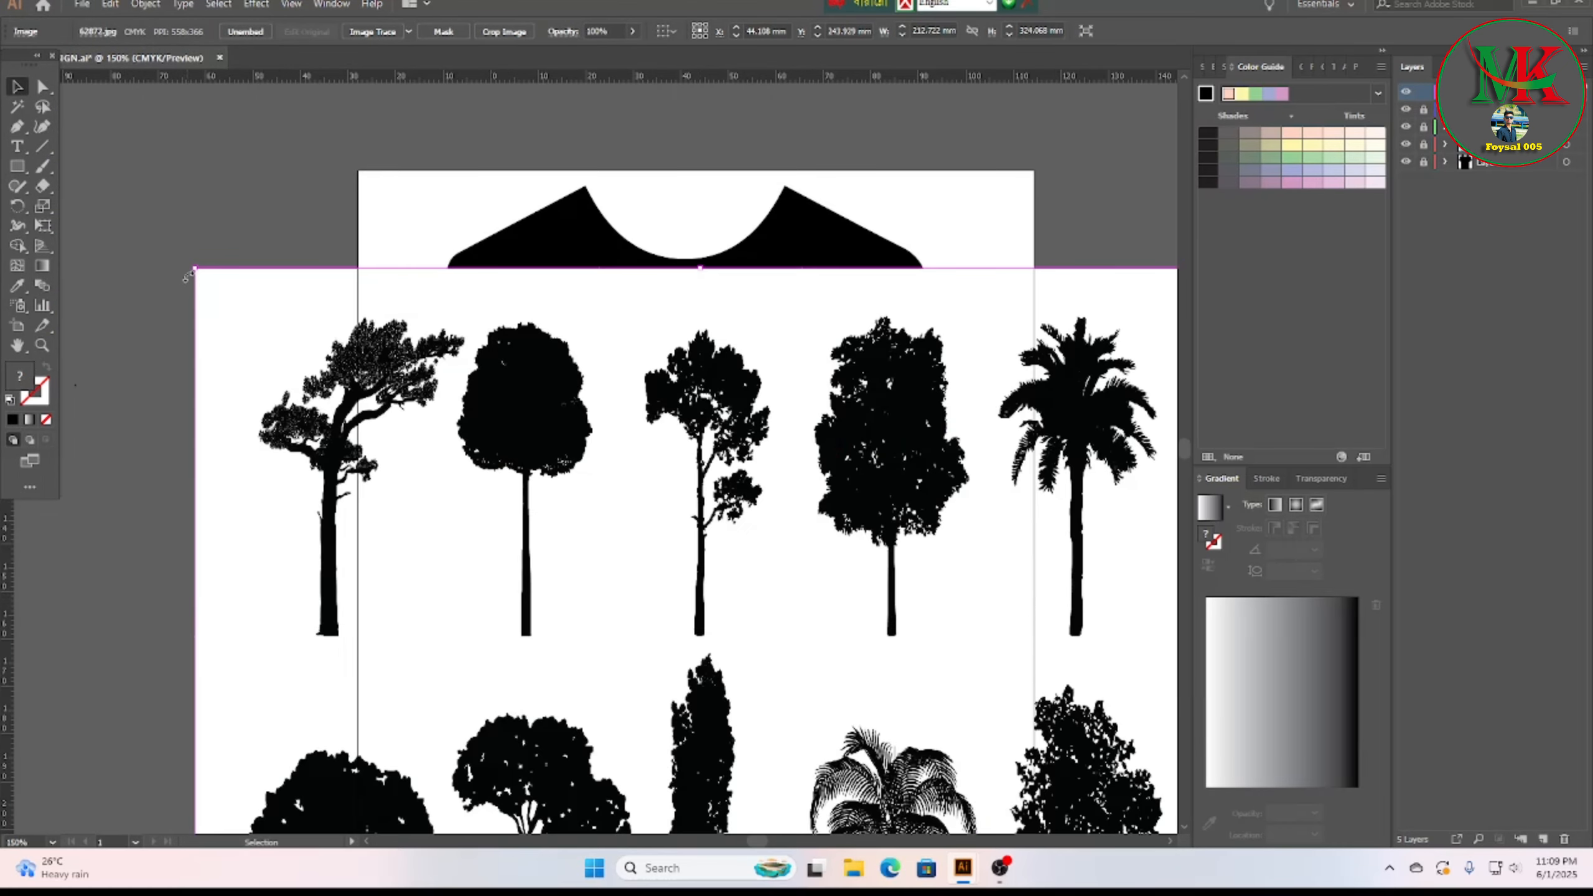
pyautogui.moveTo(1026, 714); pyautogui.dragTo(194, 192)
pyautogui.moveTo(320, 158); pyautogui.dragTo(449, 510)
pyautogui.moveTo(276, 615); pyautogui.dragTo(206, 290)
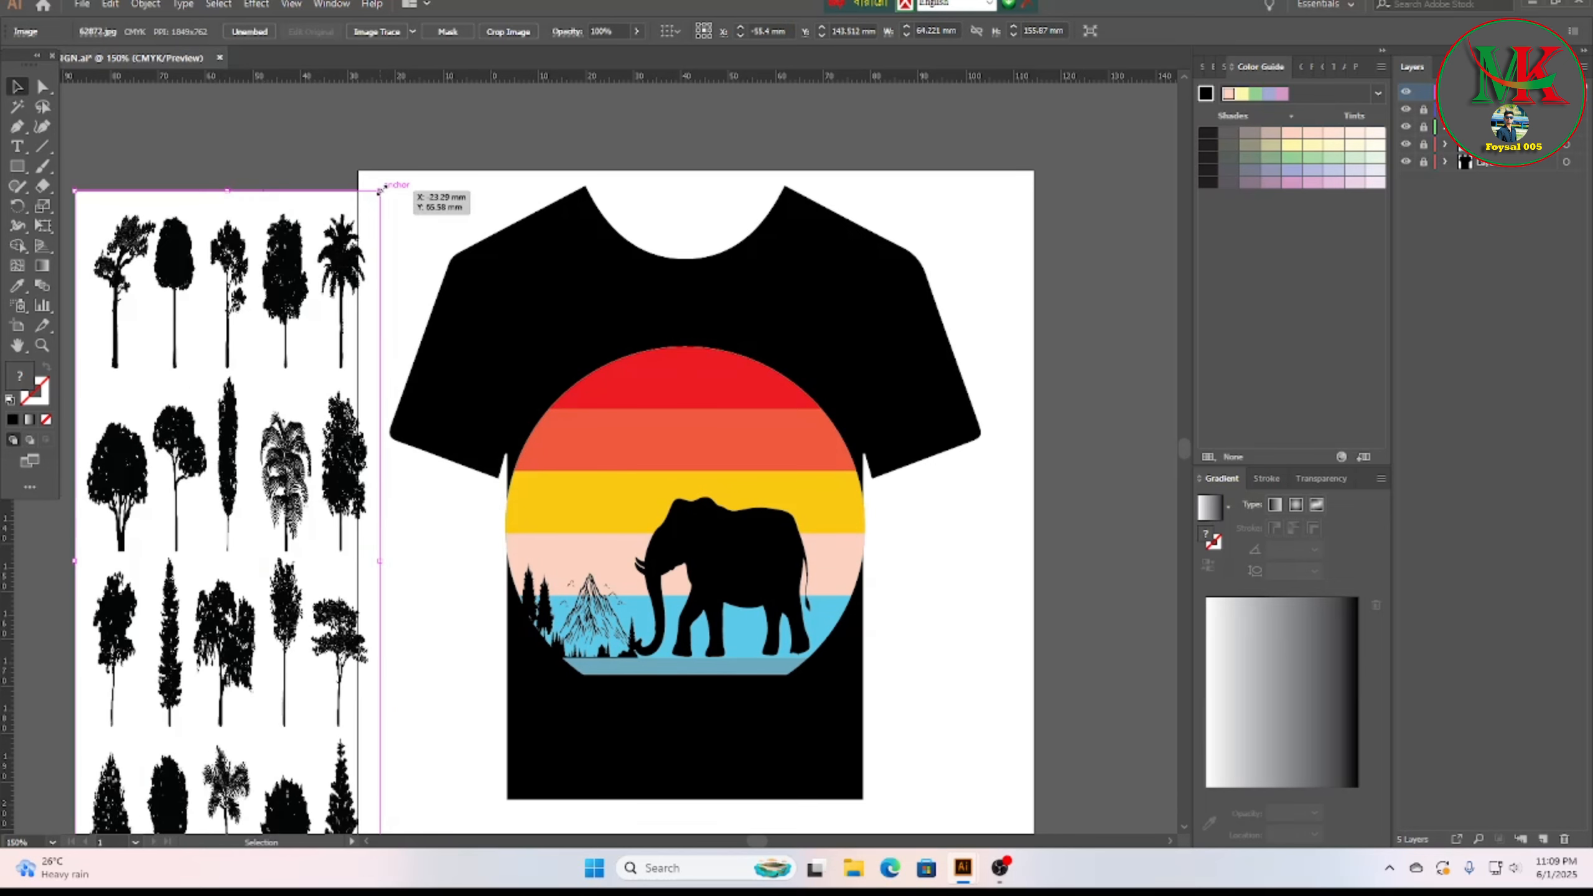
pyautogui.moveTo(381, 190); pyautogui.dragTo(299, 570)
pyautogui.moveTo(245, 665); pyautogui.dragTo(240, 267)
pyautogui.click(363, 128)
# Step: Run Image Trace on the placed tree image with the default preset and expand the result
pyautogui.click(214, 330)
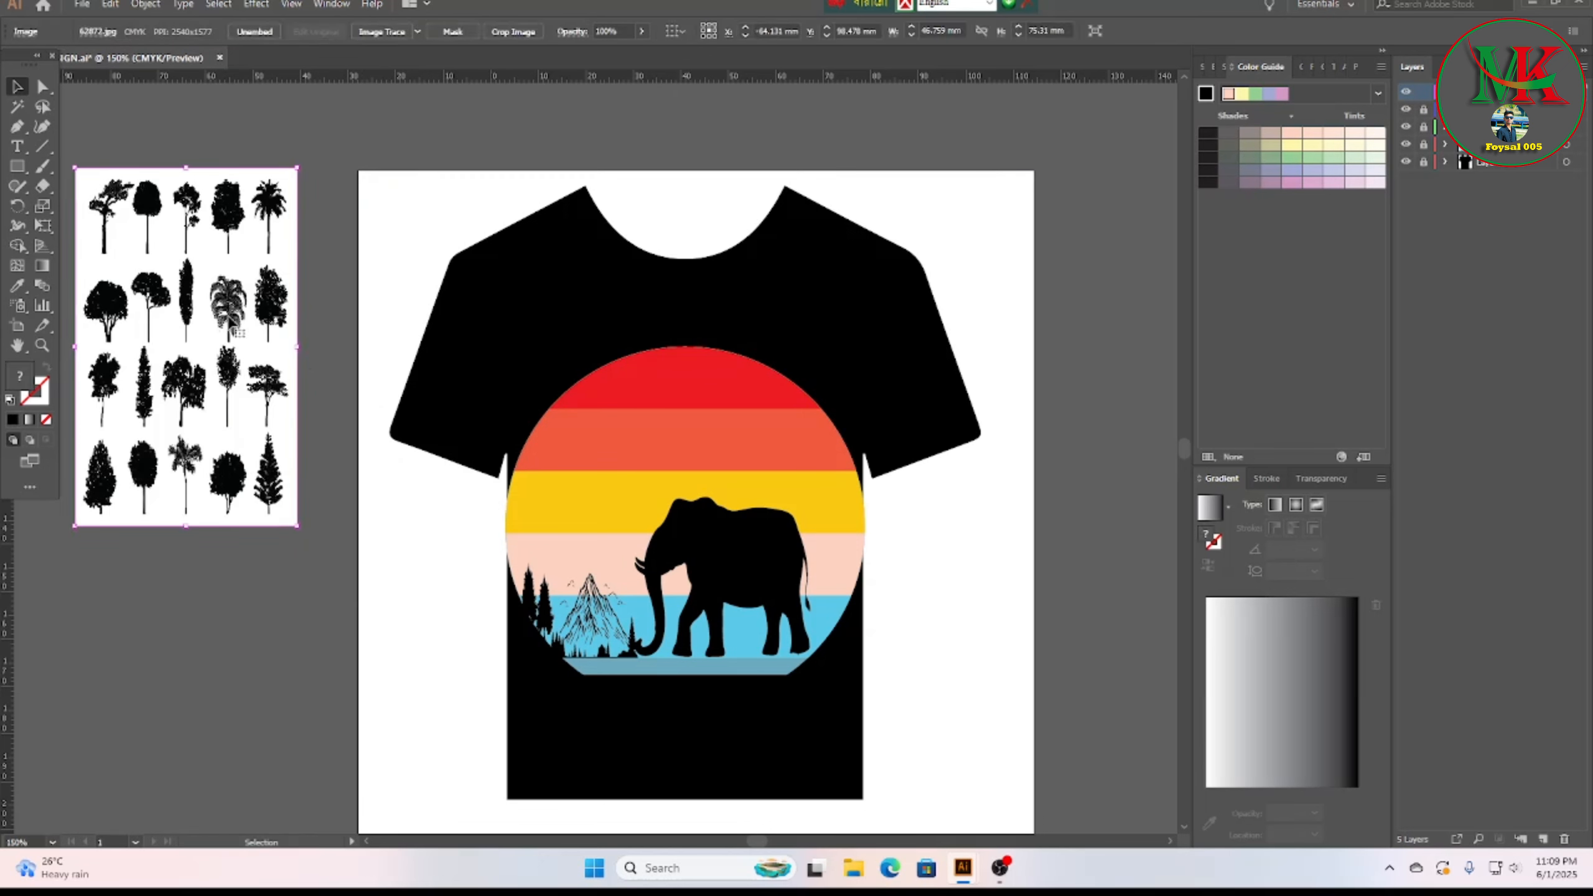
pyautogui.click(384, 31)
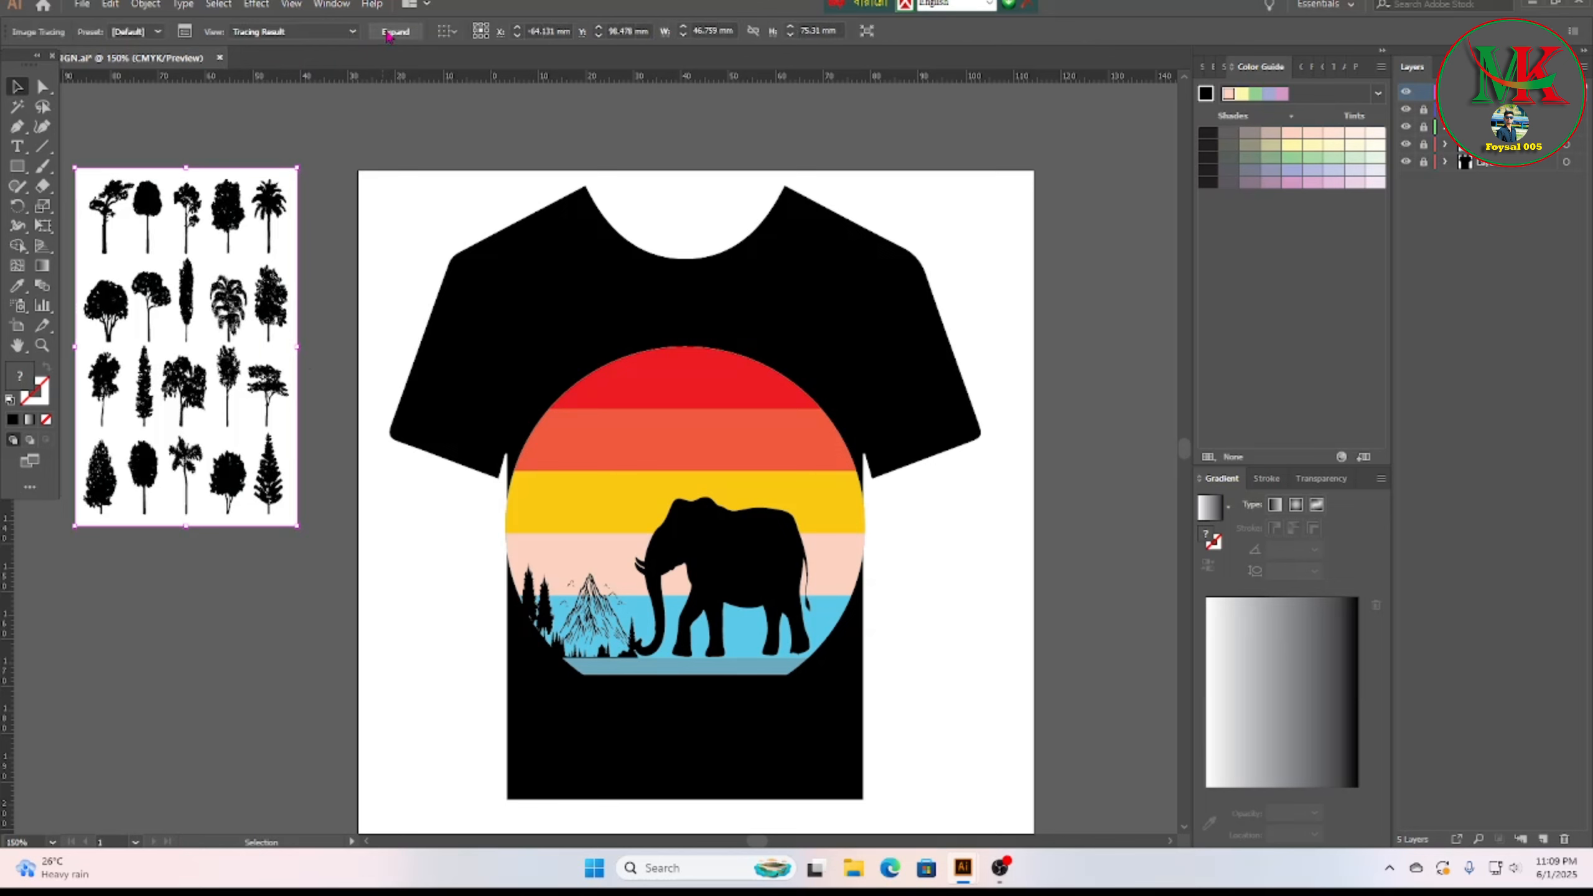
pyautogui.click(394, 32)
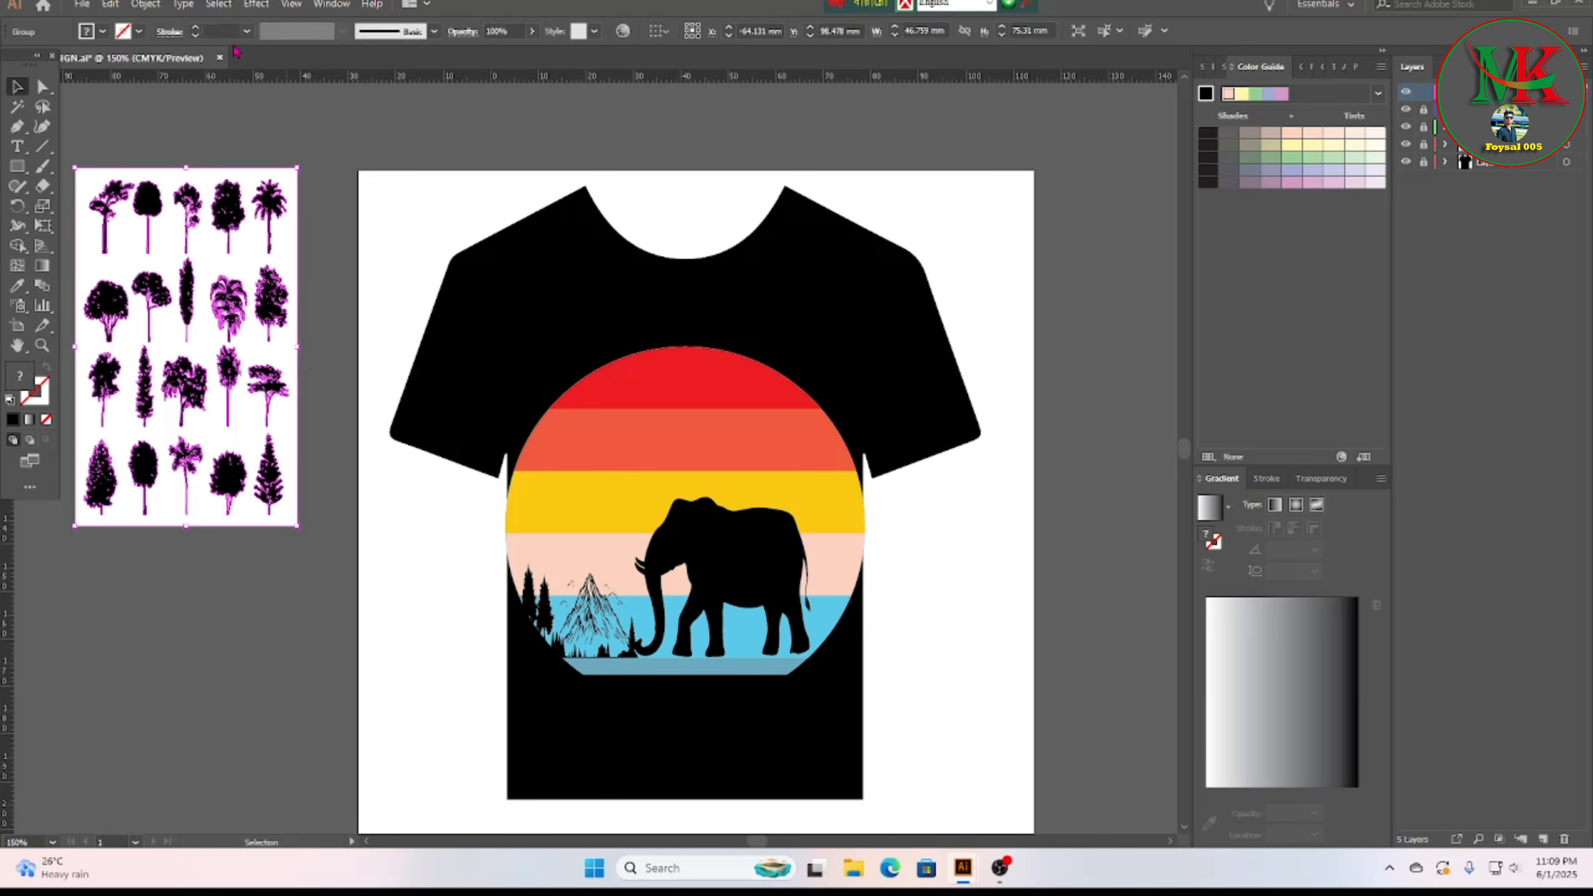
# Step: Select the white areas of the expanded tracing with the Magic Wand and delete them
pyautogui.click(17, 106)
pyautogui.click(171, 196)
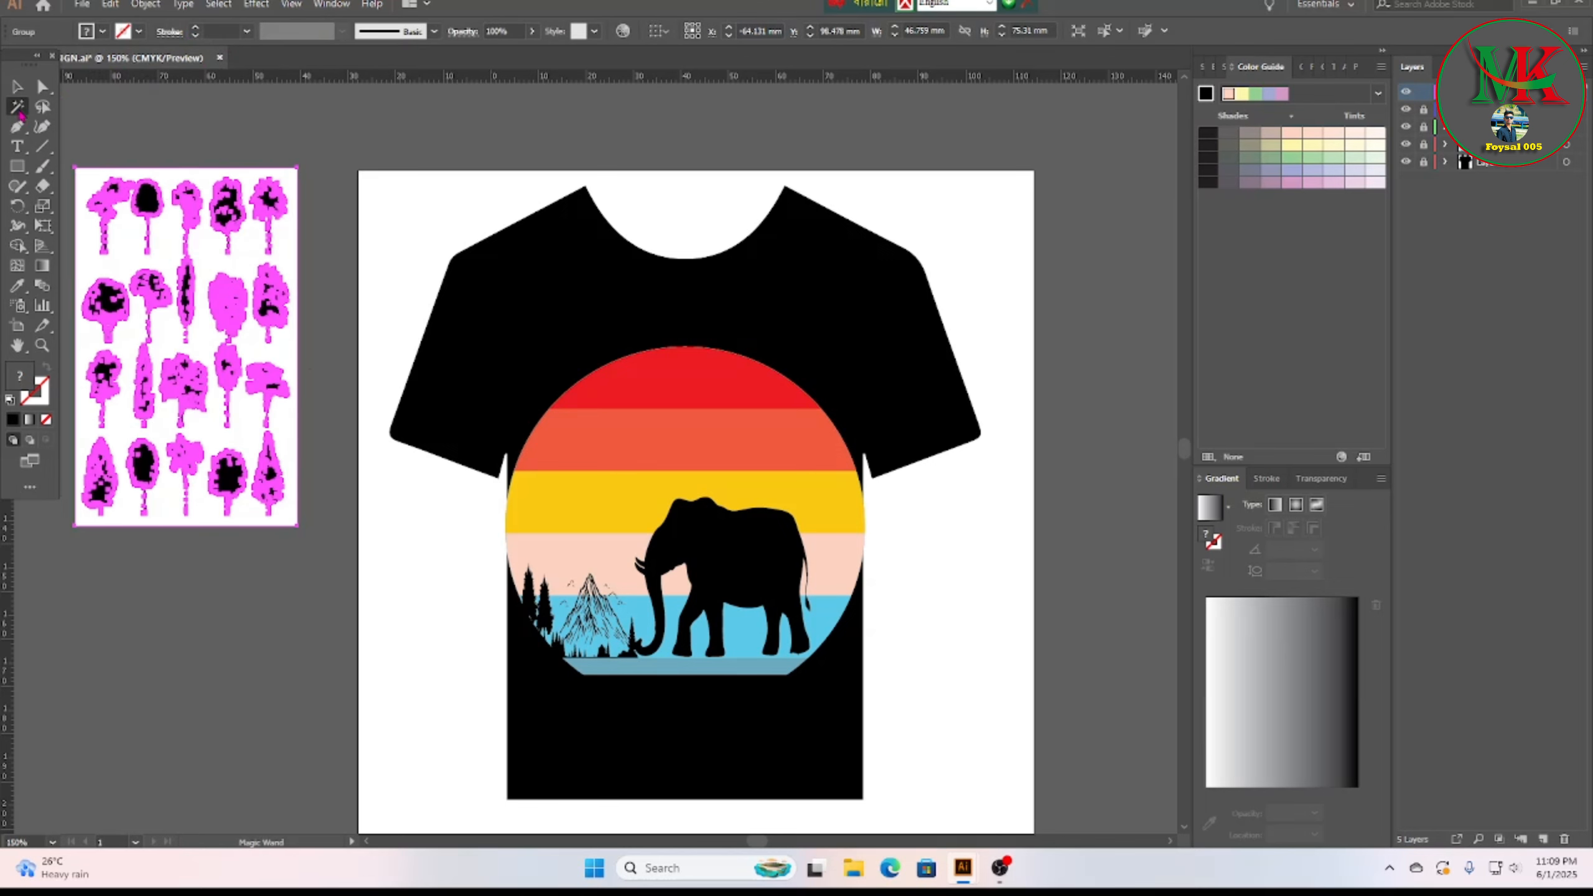
pyautogui.press('Delete')
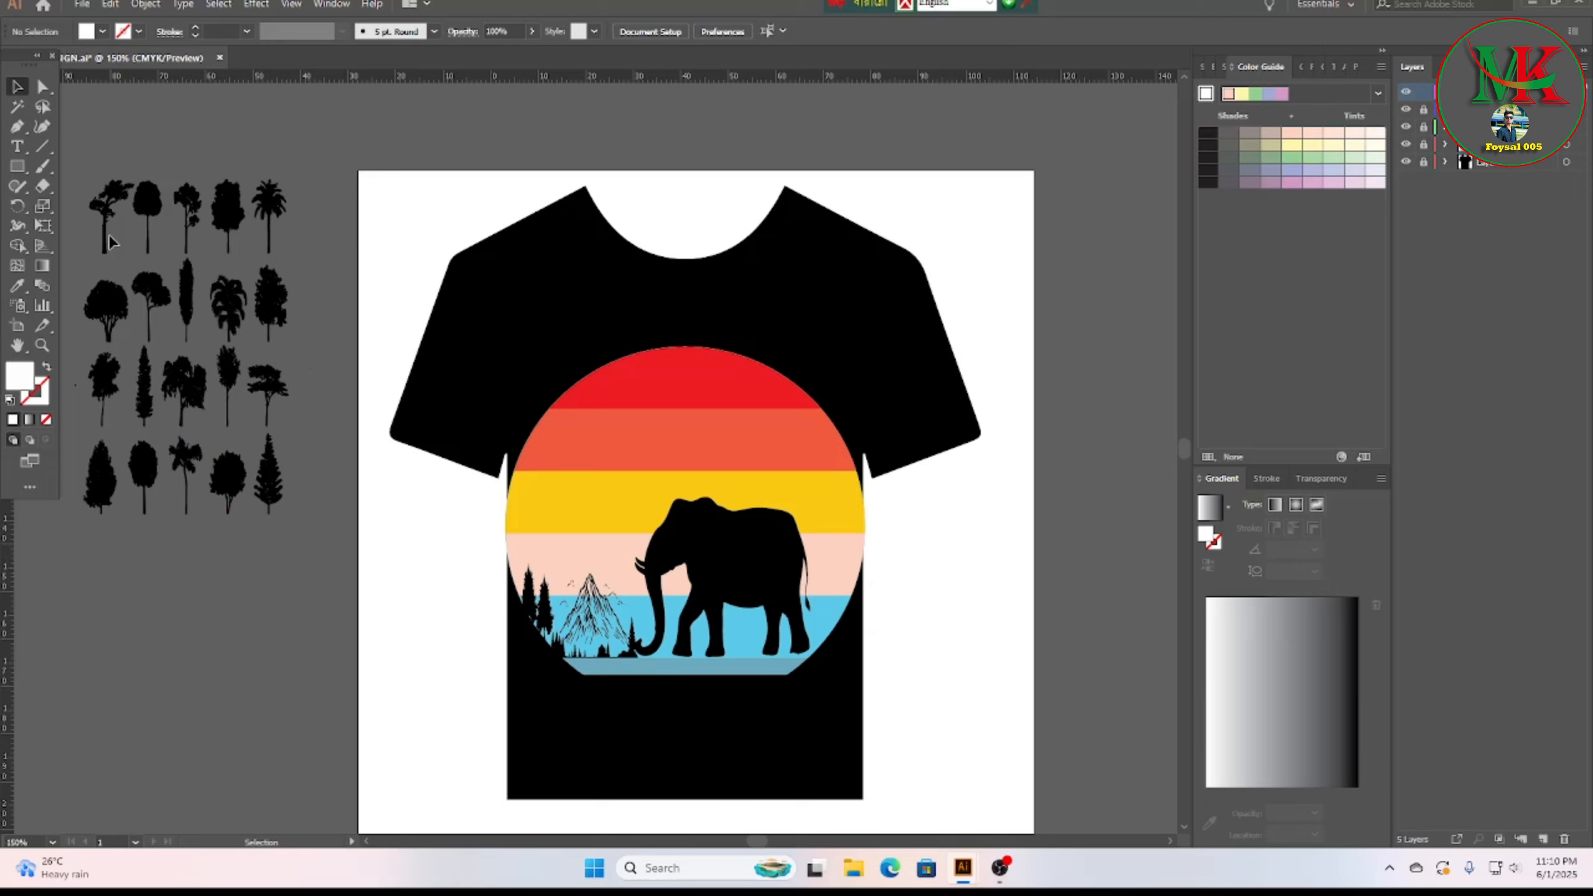
# Step: Shift the traced tree group slightly up and left, and ungroup it into separate trees
pyautogui.moveTo(147, 278)
pyautogui.mouseDown()
pyautogui.moveTo(214, 493)
pyautogui.moveTo(141, 263)
pyautogui.mouseUp()
pyautogui.rightClick(140, 258)
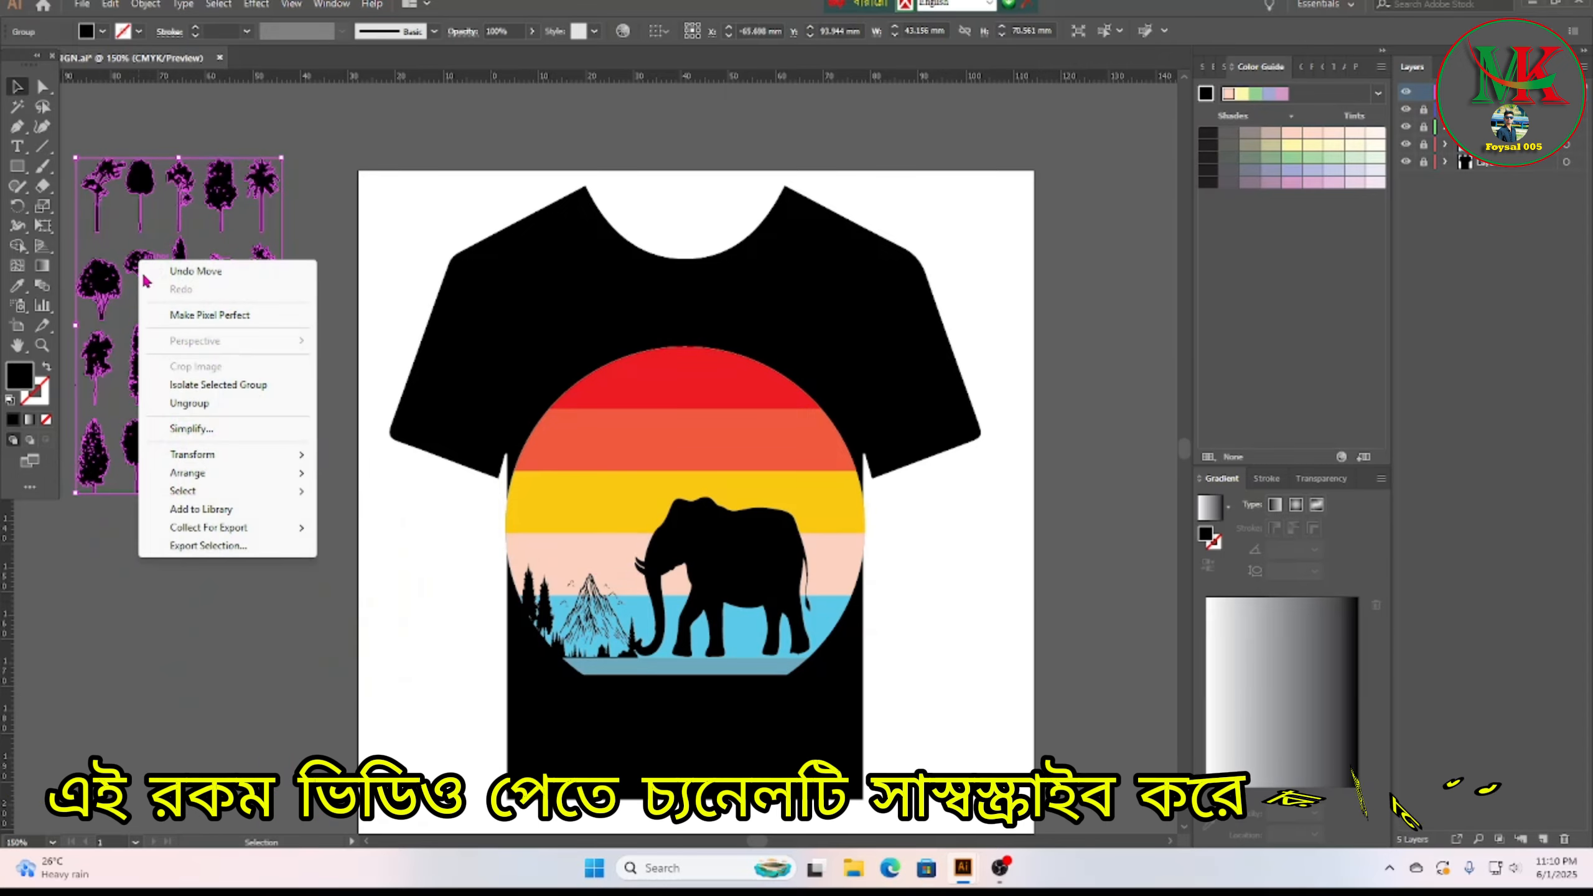
pyautogui.click(186, 404)
pyautogui.click(148, 535)
# Step: Move the first tree of the top row onto the elephant and stretch it to about 30 mm wide and 61 mm tall
pyautogui.moveTo(96, 181); pyautogui.dragTo(719, 654)
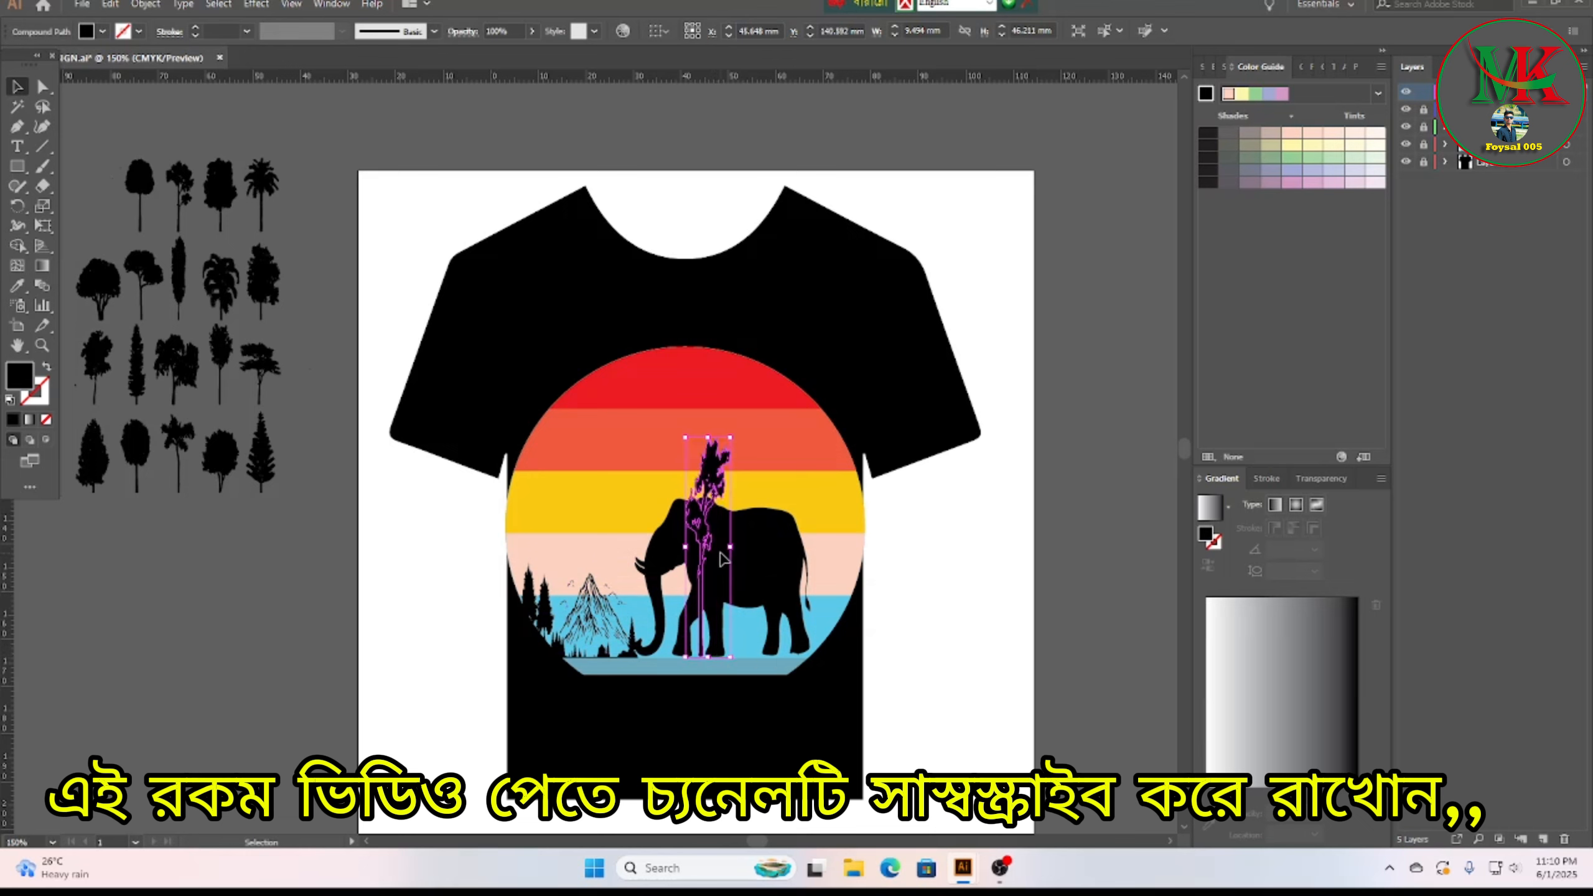
pyautogui.moveTo(709, 438); pyautogui.dragTo(721, 355)
pyautogui.moveTo(721, 355); pyautogui.dragTo(720, 369)
pyautogui.moveTo(732, 513); pyautogui.dragTo(798, 513)
pyautogui.moveTo(681, 512); pyautogui.dragTo(655, 513)
pyautogui.click(759, 565)
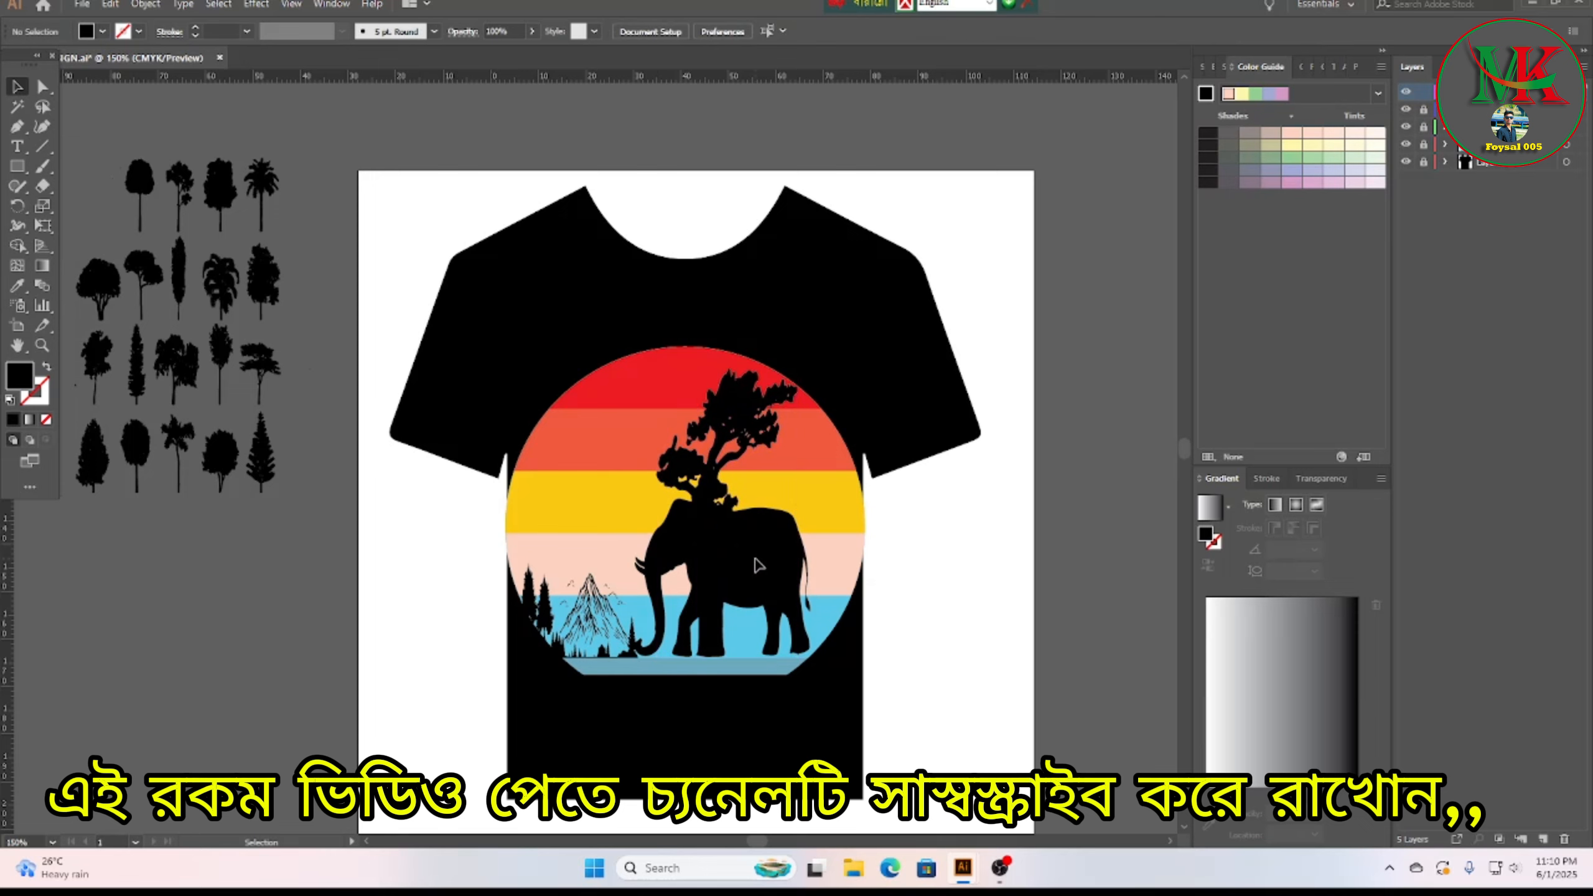
# Step: Shift the stretched tree slightly to the right over the elephant's back
pyautogui.scroll(1, 910, 544)
pyautogui.moveTo(708, 502); pyautogui.dragTo(729, 504)
pyautogui.click(926, 546)
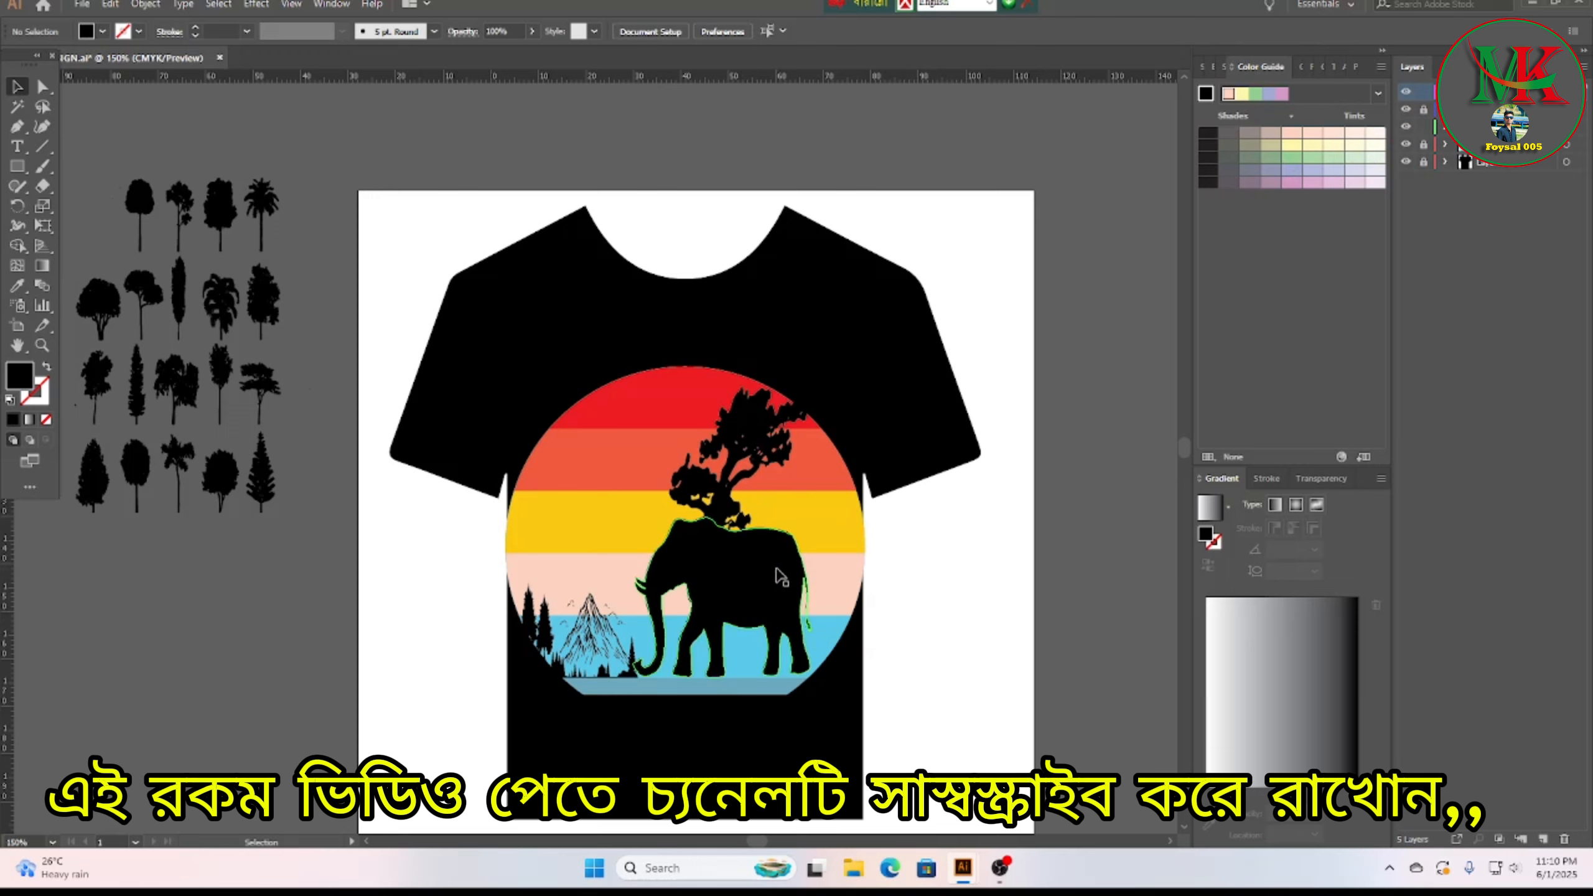
# Step: Shrink the elephant to about 32 mm wide and 22 mm tall, keeping its feet on the ground strip
pyautogui.click(746, 545)
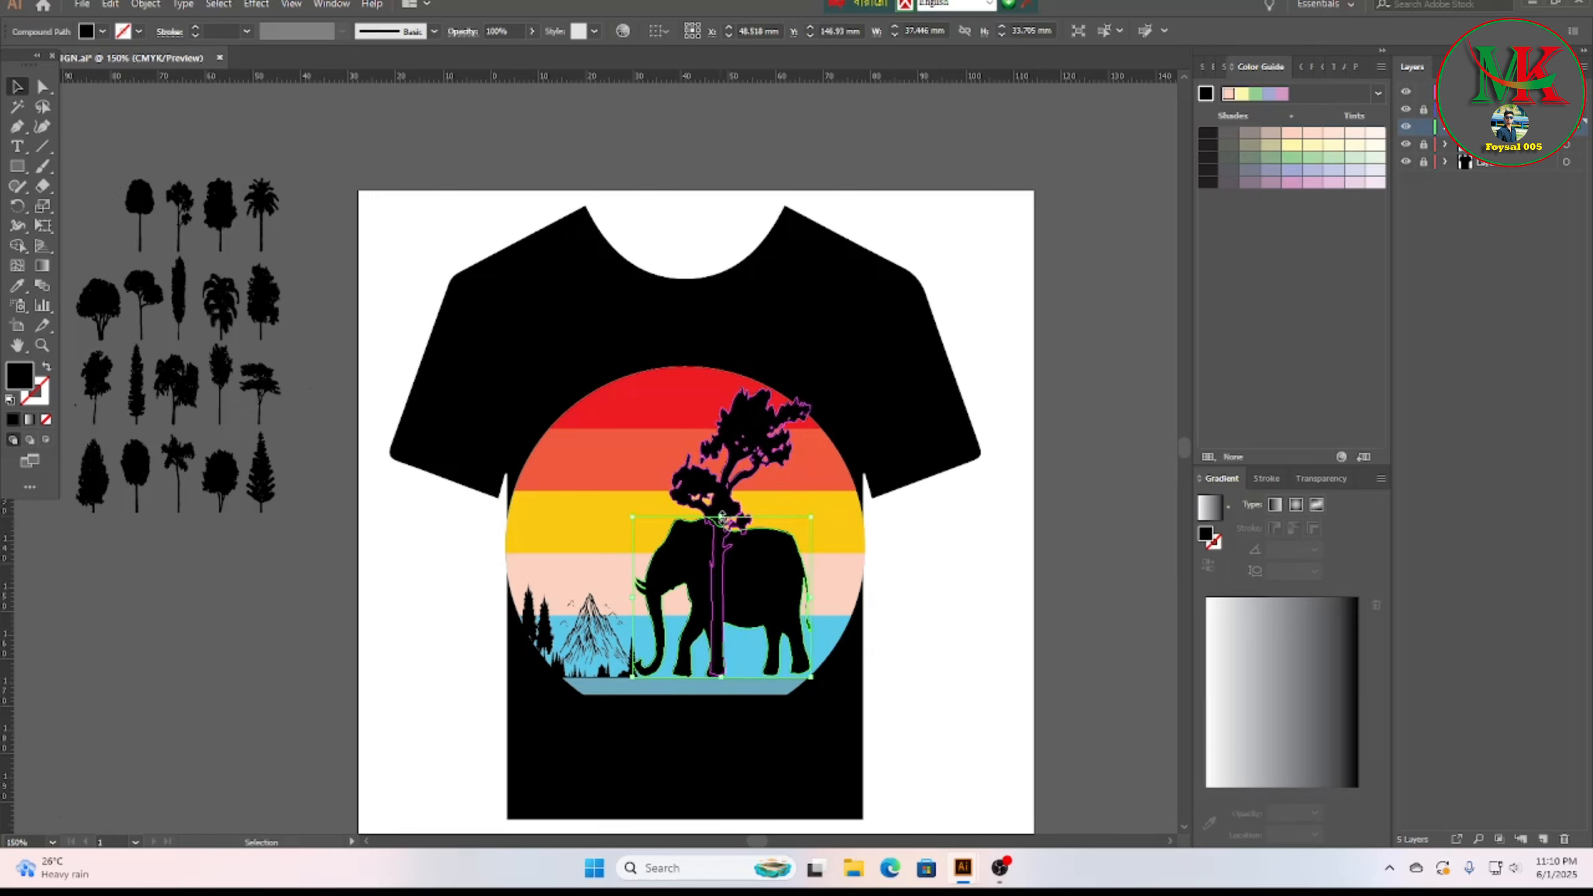
pyautogui.moveTo(721, 516); pyautogui.dragTo(722, 572)
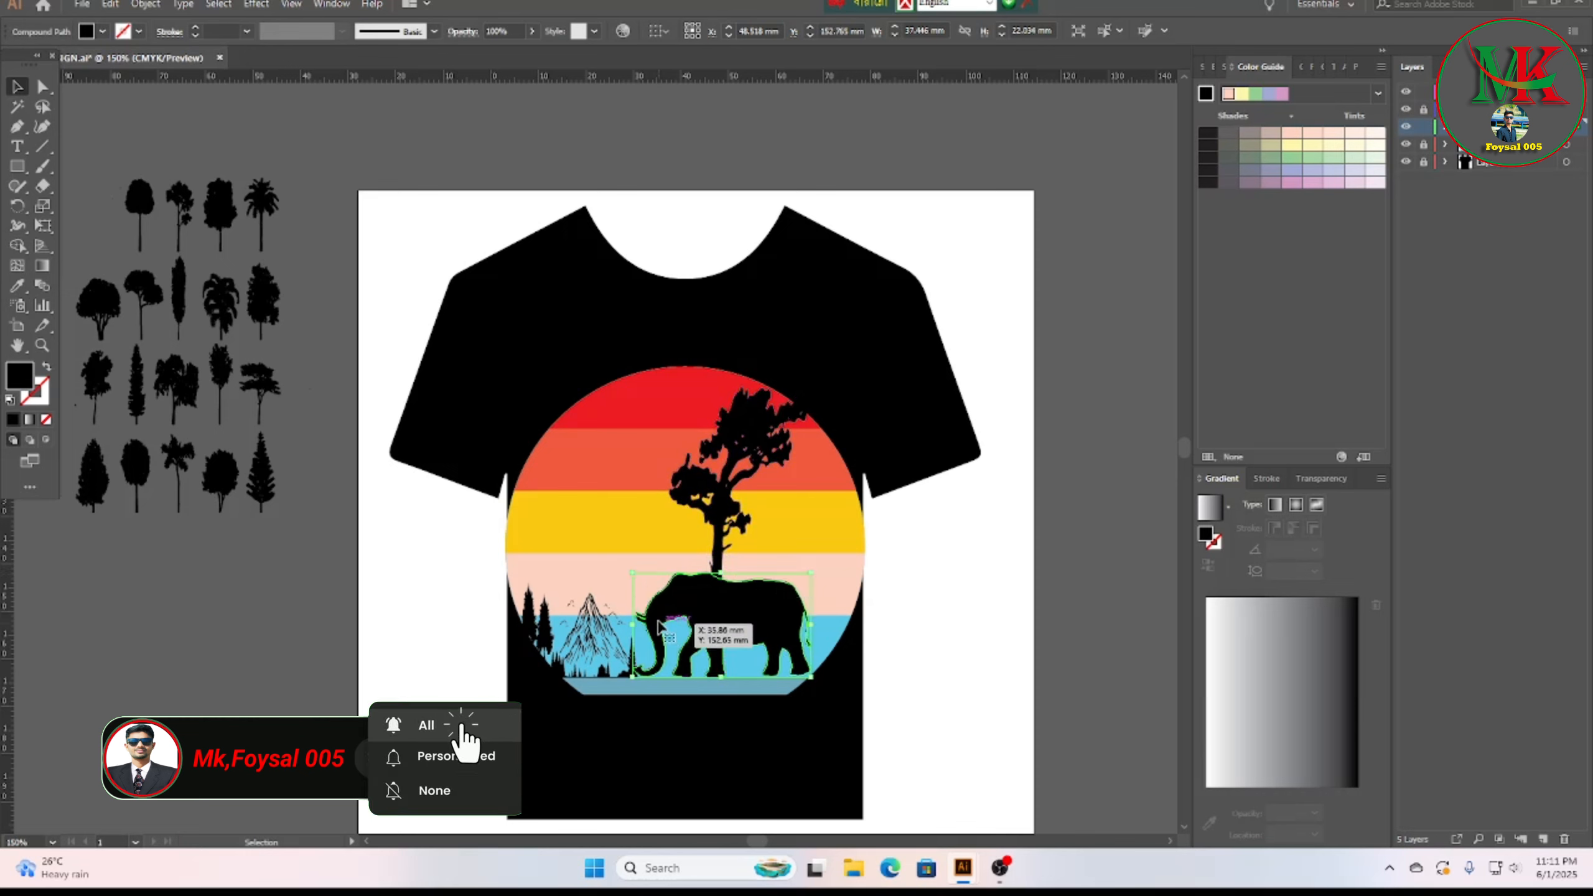
pyautogui.moveTo(634, 625); pyautogui.dragTo(656, 625)
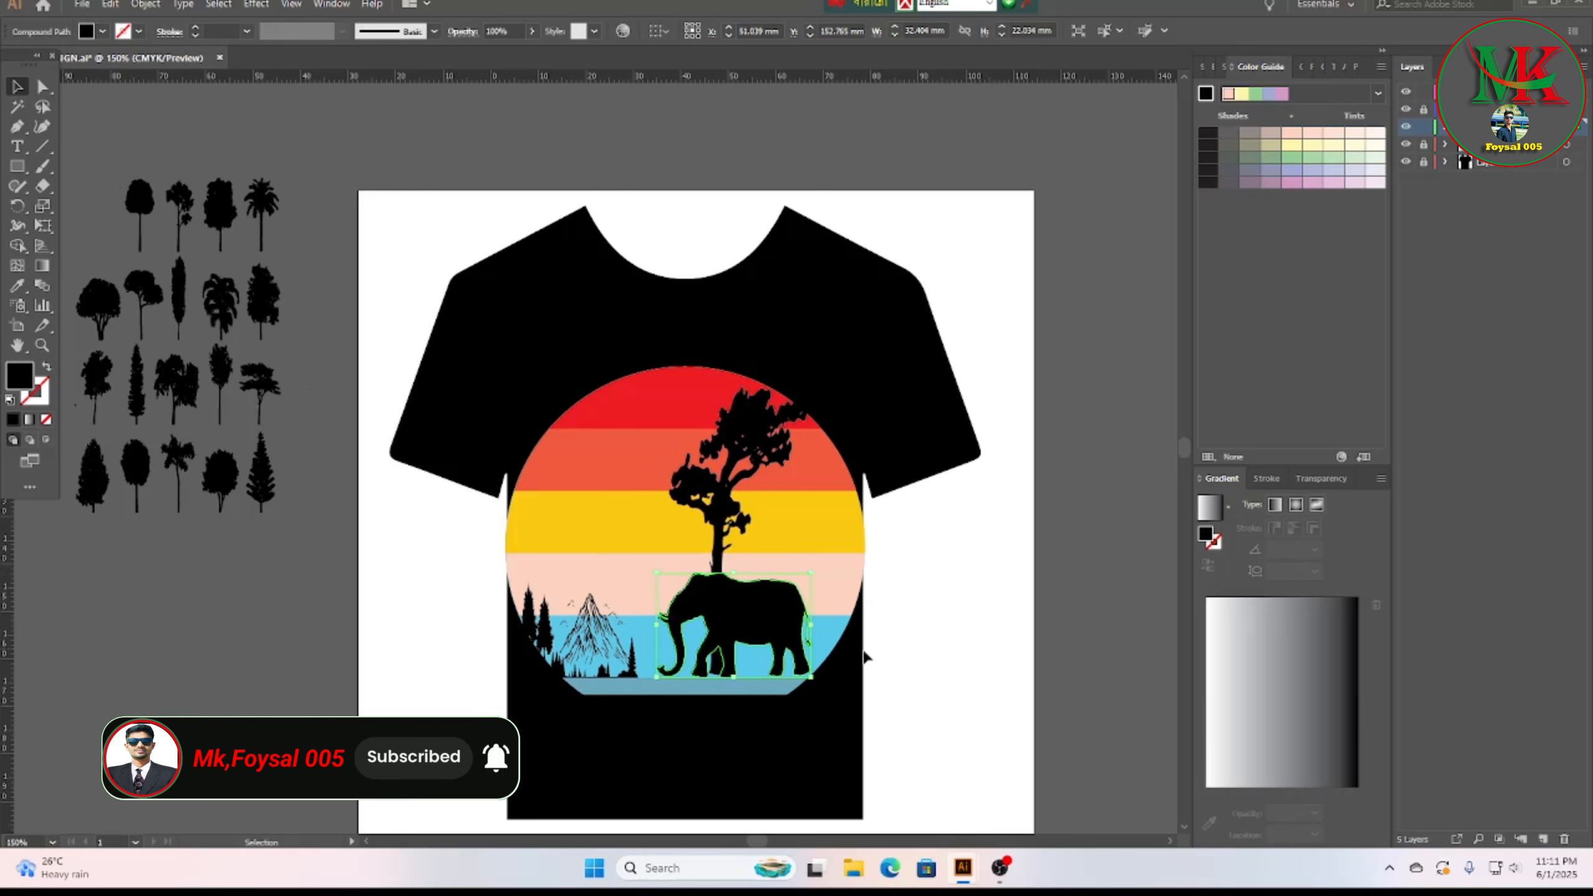
# Step: Nudge the elephant slightly left and down on the ground strip
pyautogui.press('Left')
pyautogui.press('Left')
pyautogui.press('Left')
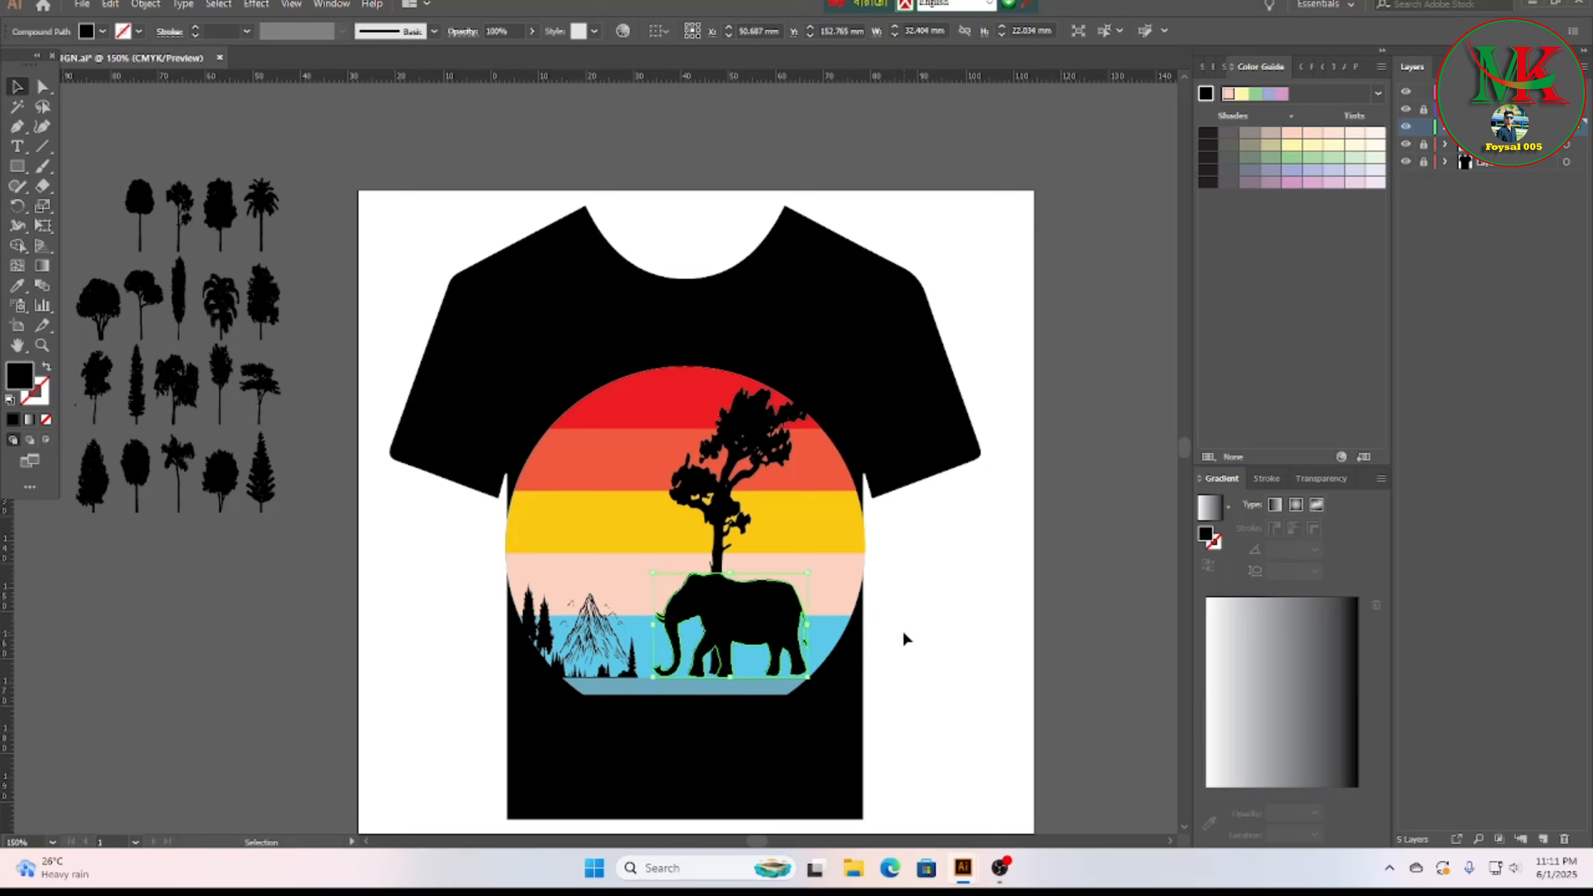
pyautogui.press('Down')
pyautogui.press('Down')
pyautogui.click(906, 637)
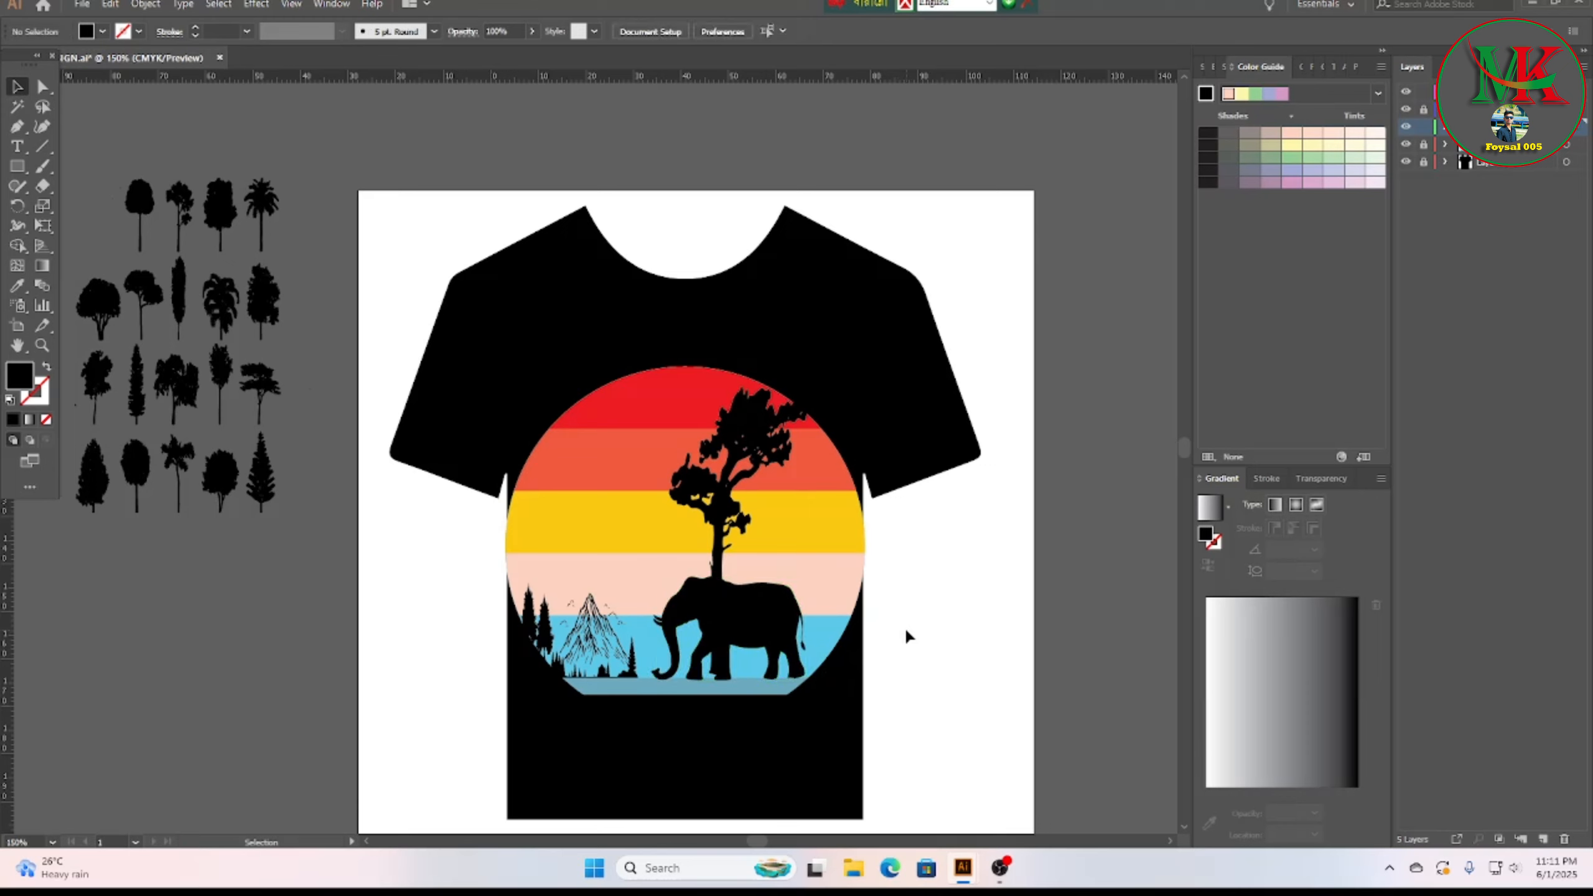
# Step: Nudge the tree behind the elephant down by about 1 mm so its trunk base lines up with the elephant's feet
pyautogui.click(722, 541)
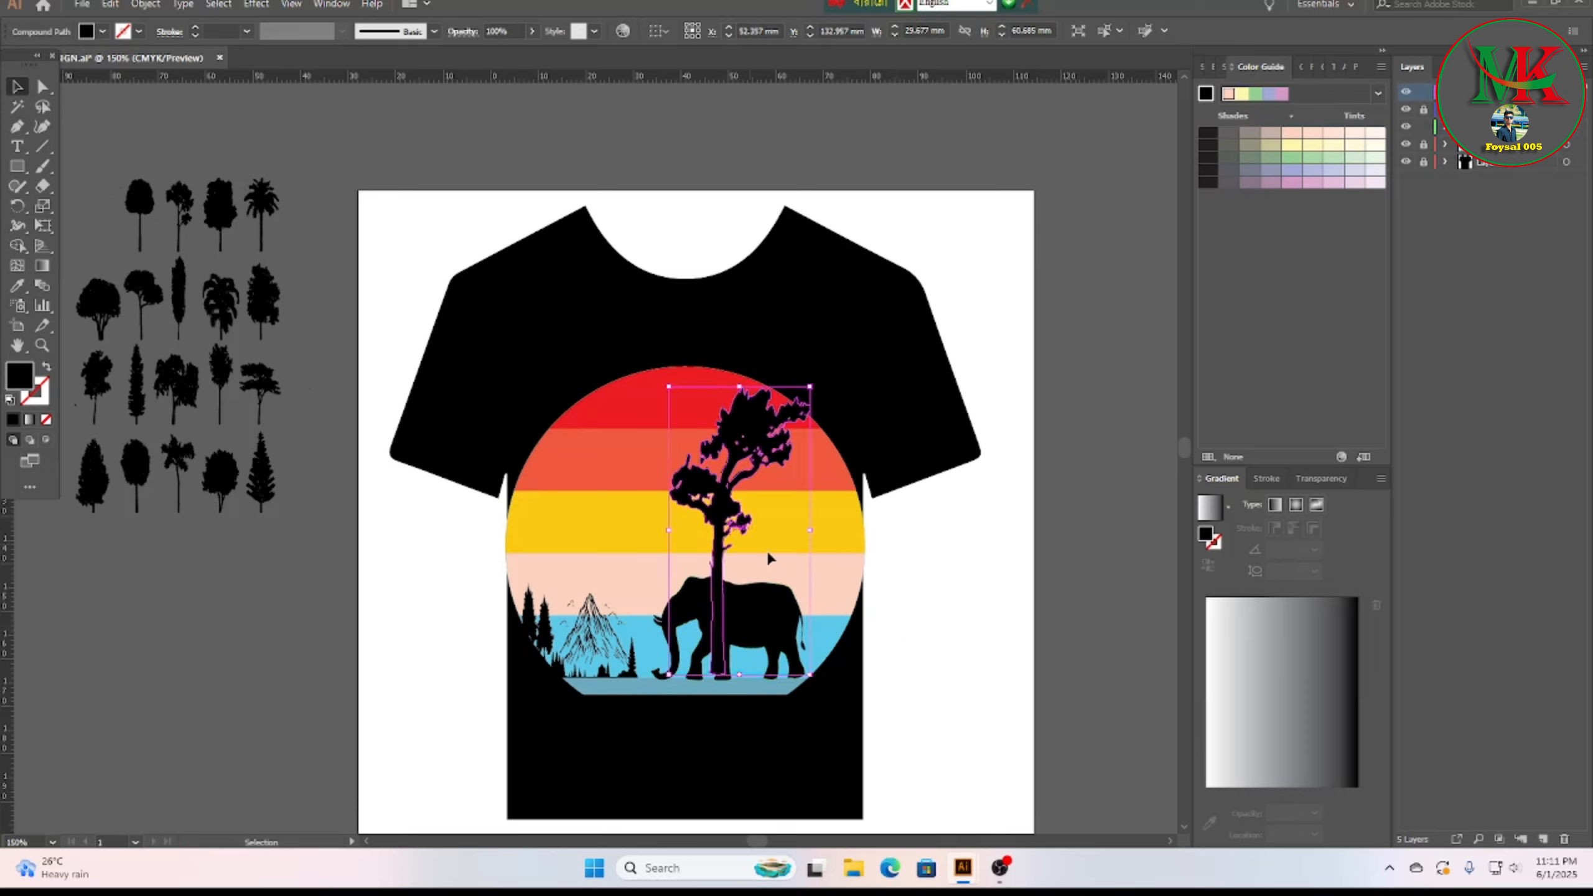
pyautogui.press('Down')
pyautogui.press('Down')
pyautogui.press('Down')
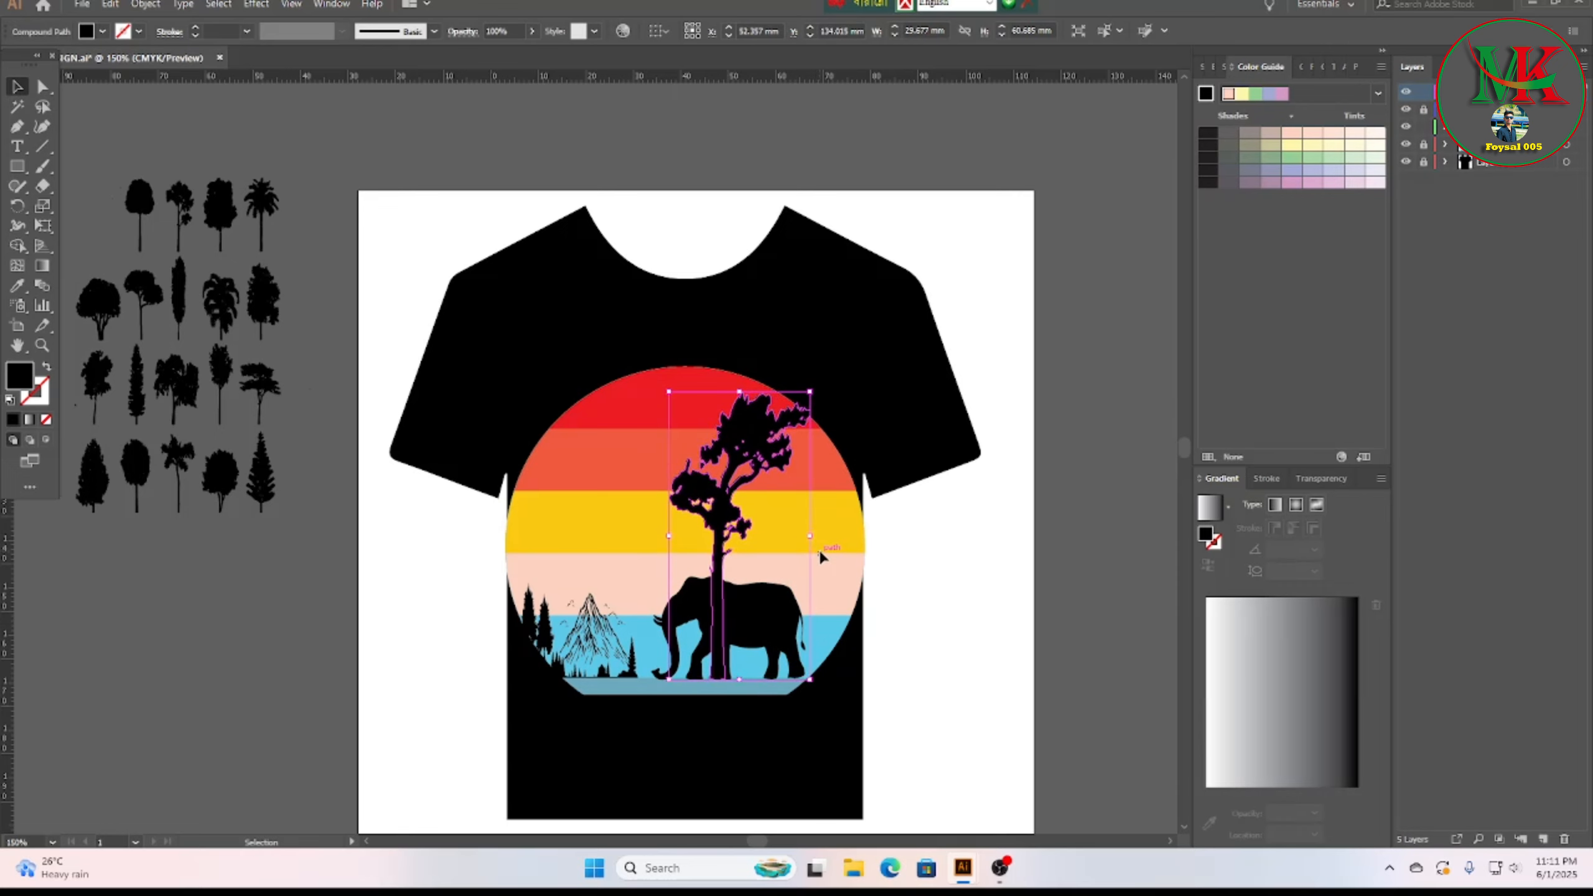
# Step: Nudge the tall tree behind the elephant about 1 mm to the right
pyautogui.press('Right')
pyautogui.press('Right')
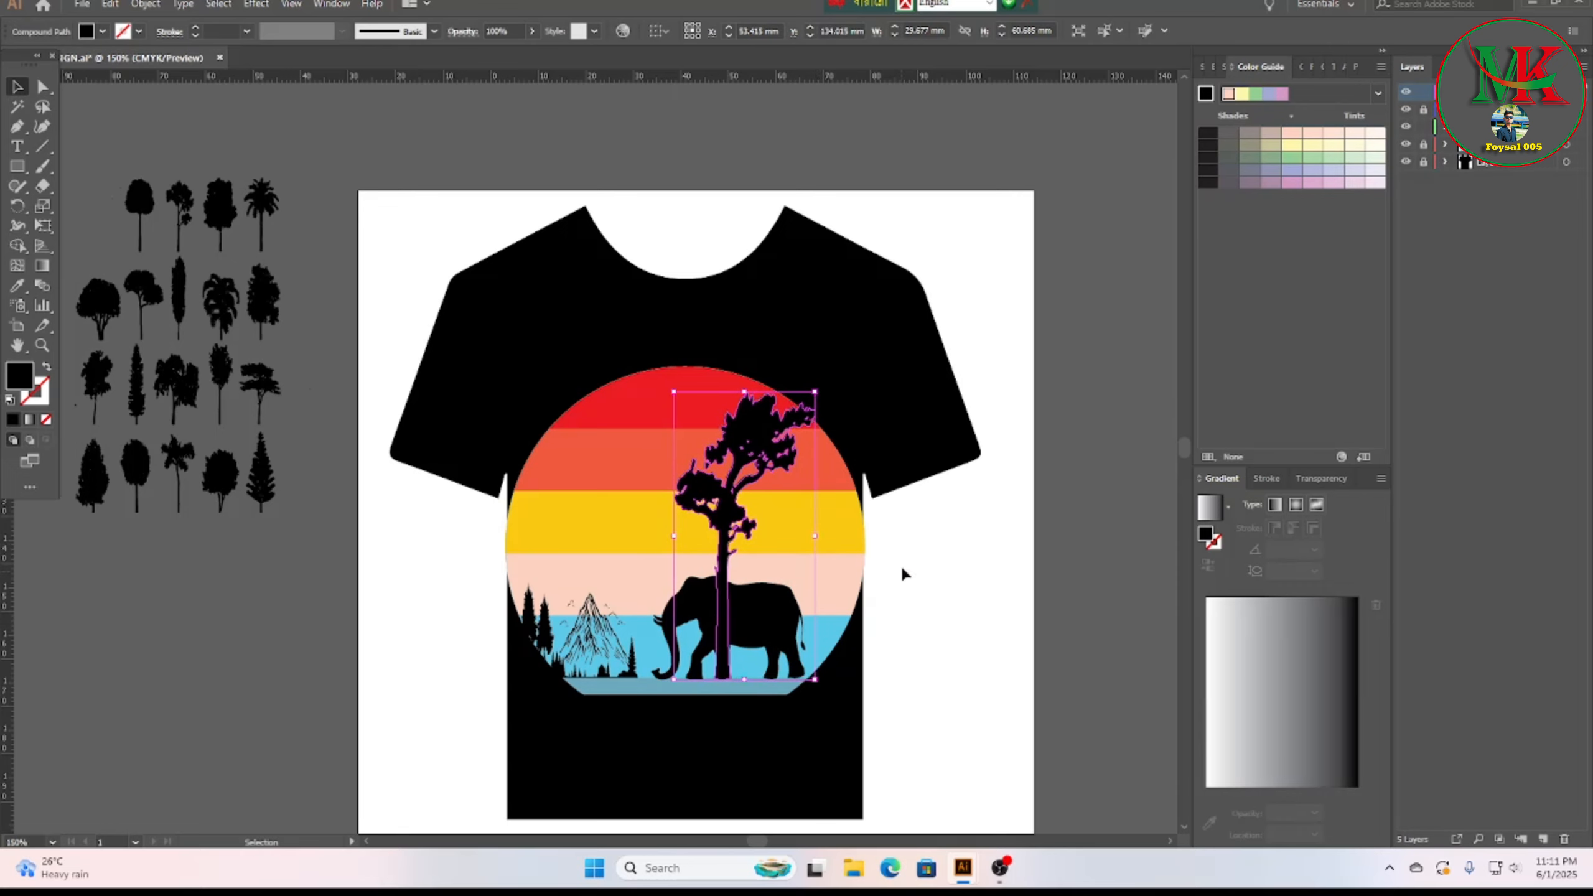
pyautogui.click(903, 571)
pyautogui.scroll(-1, 972, 565)
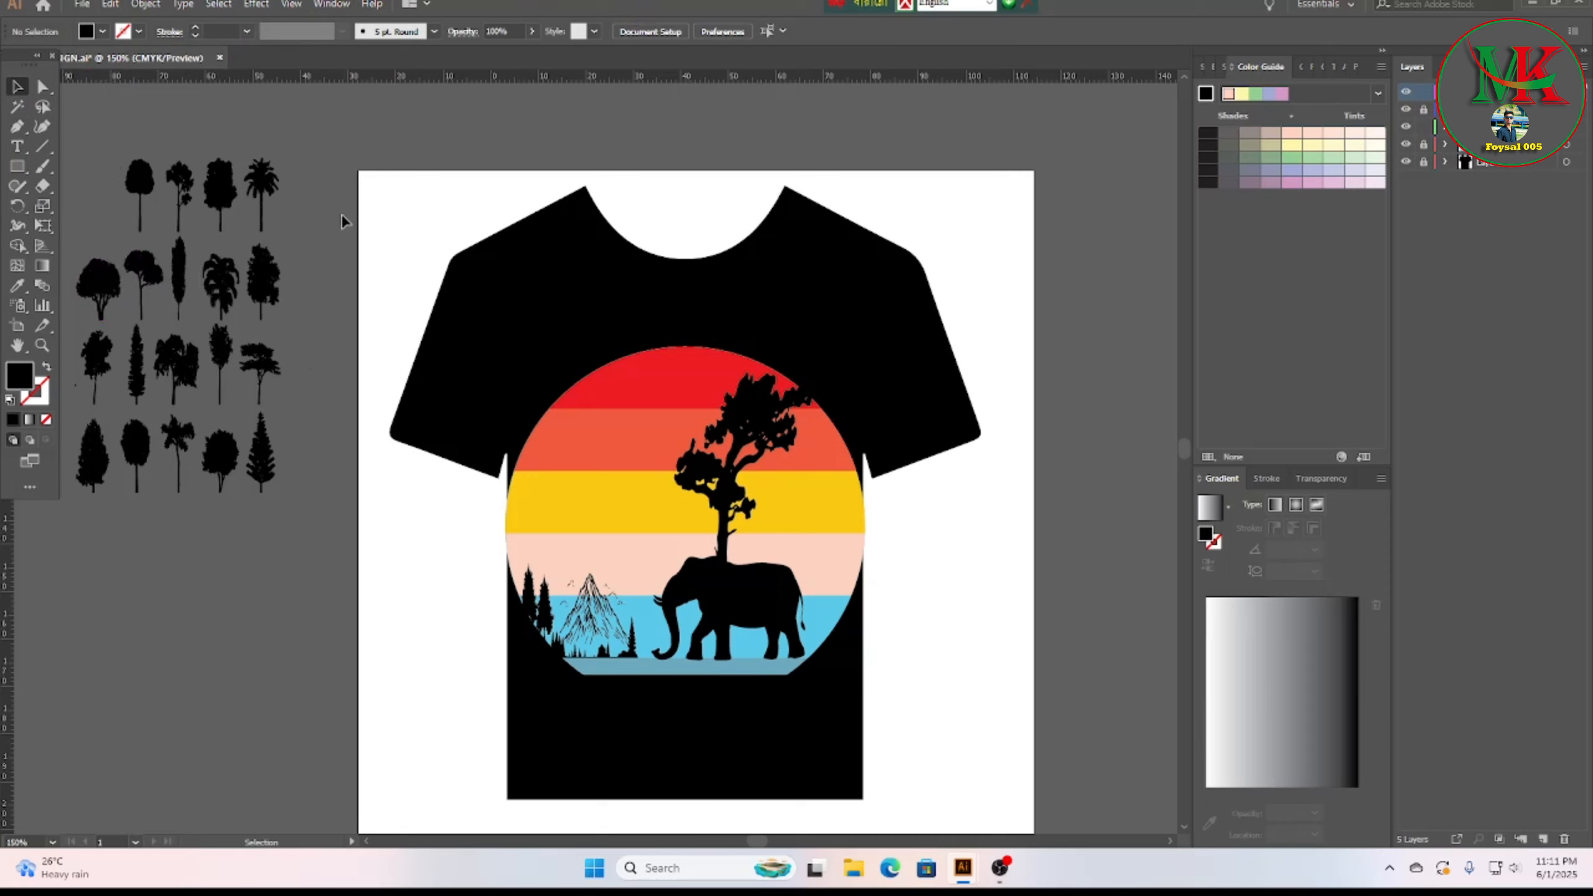
# Step: Move a slender tree from the silhouette set onto the elephant's hindquarters and stretch it to about 9 mm wide and 40 mm tall
pyautogui.moveTo(186, 215); pyautogui.dragTo(778, 657)
pyautogui.moveTo(791, 588); pyautogui.dragTo(807, 590)
pyautogui.moveTo(808, 520); pyautogui.dragTo(808, 464)
pyautogui.click(1003, 562)
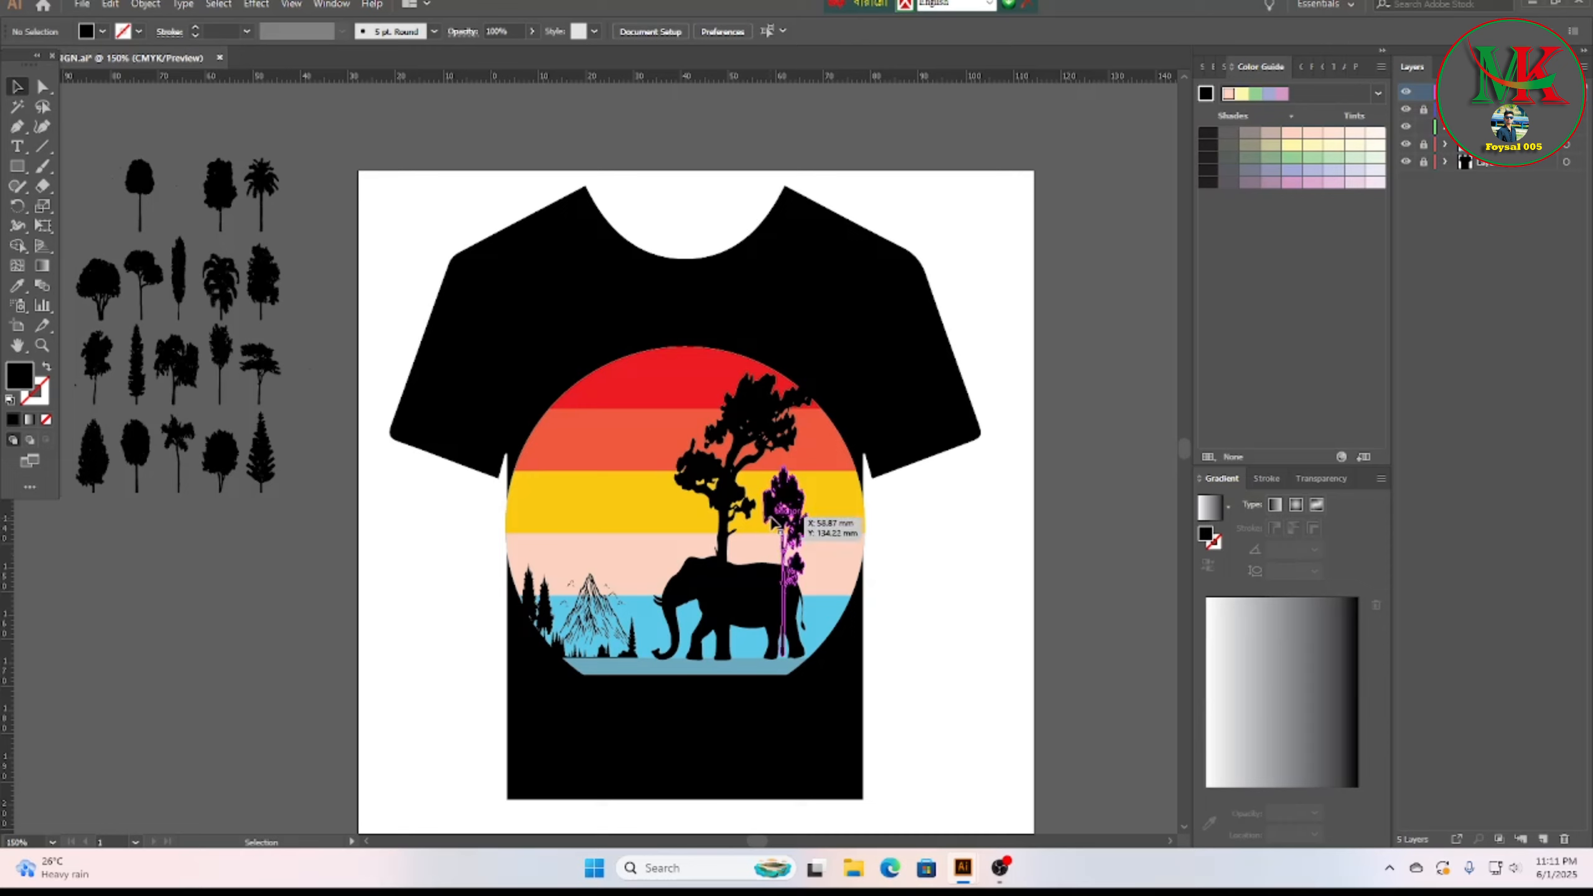
# Step: Nudge the slender tree about 3 mm right and slightly down so its trunk stands at the elephant's rear on the ground strip
pyautogui.click(804, 525)
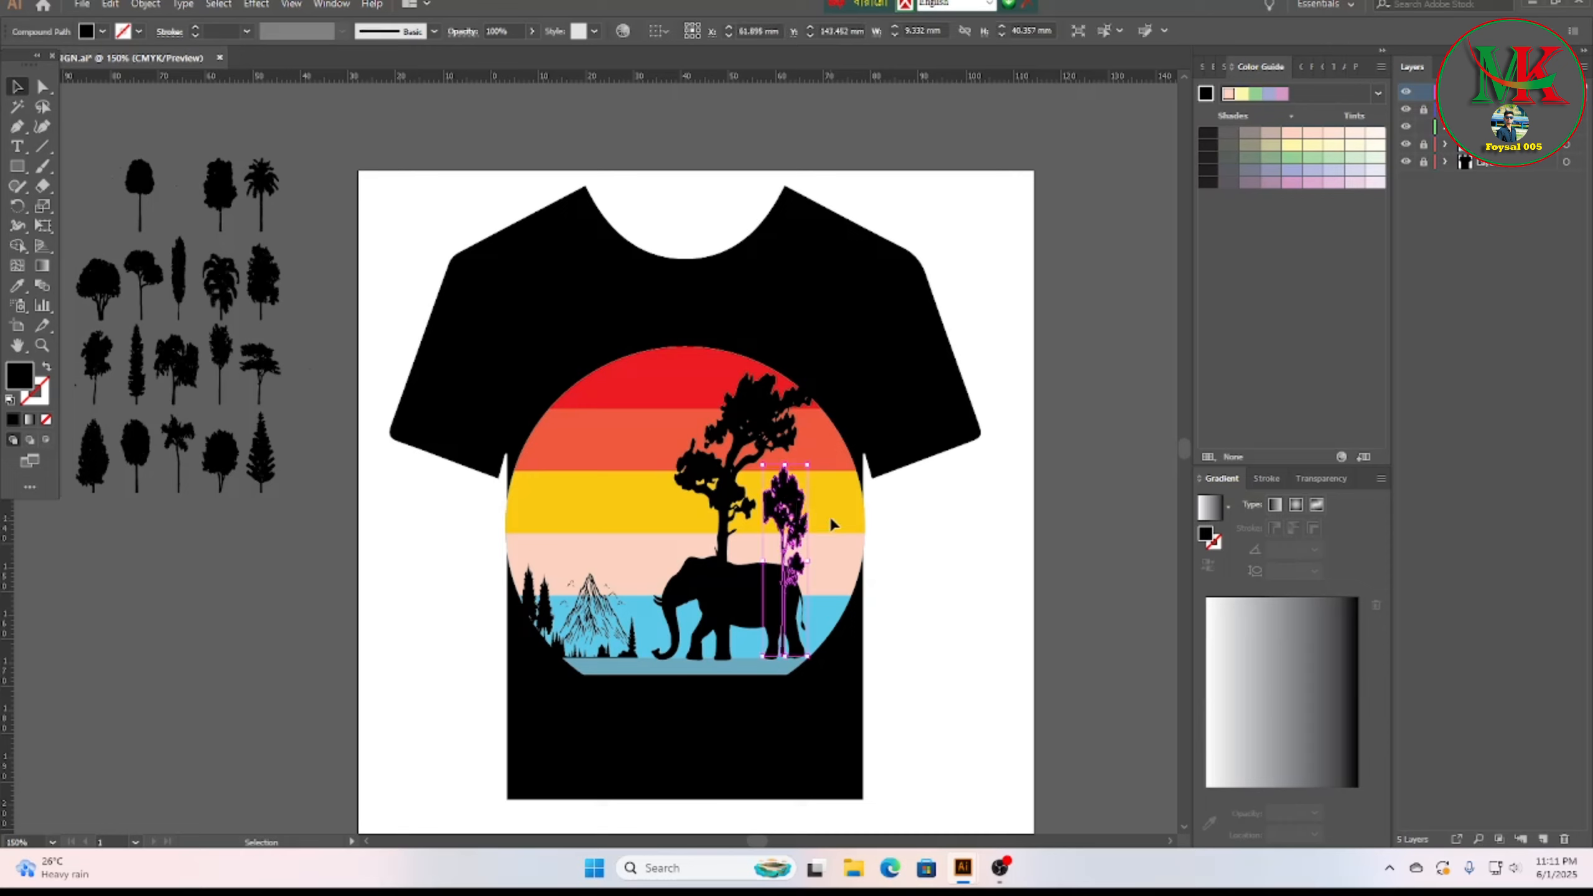
pyautogui.press('Left')
pyautogui.press('Left')
pyautogui.press('Left')
pyautogui.press('Left')
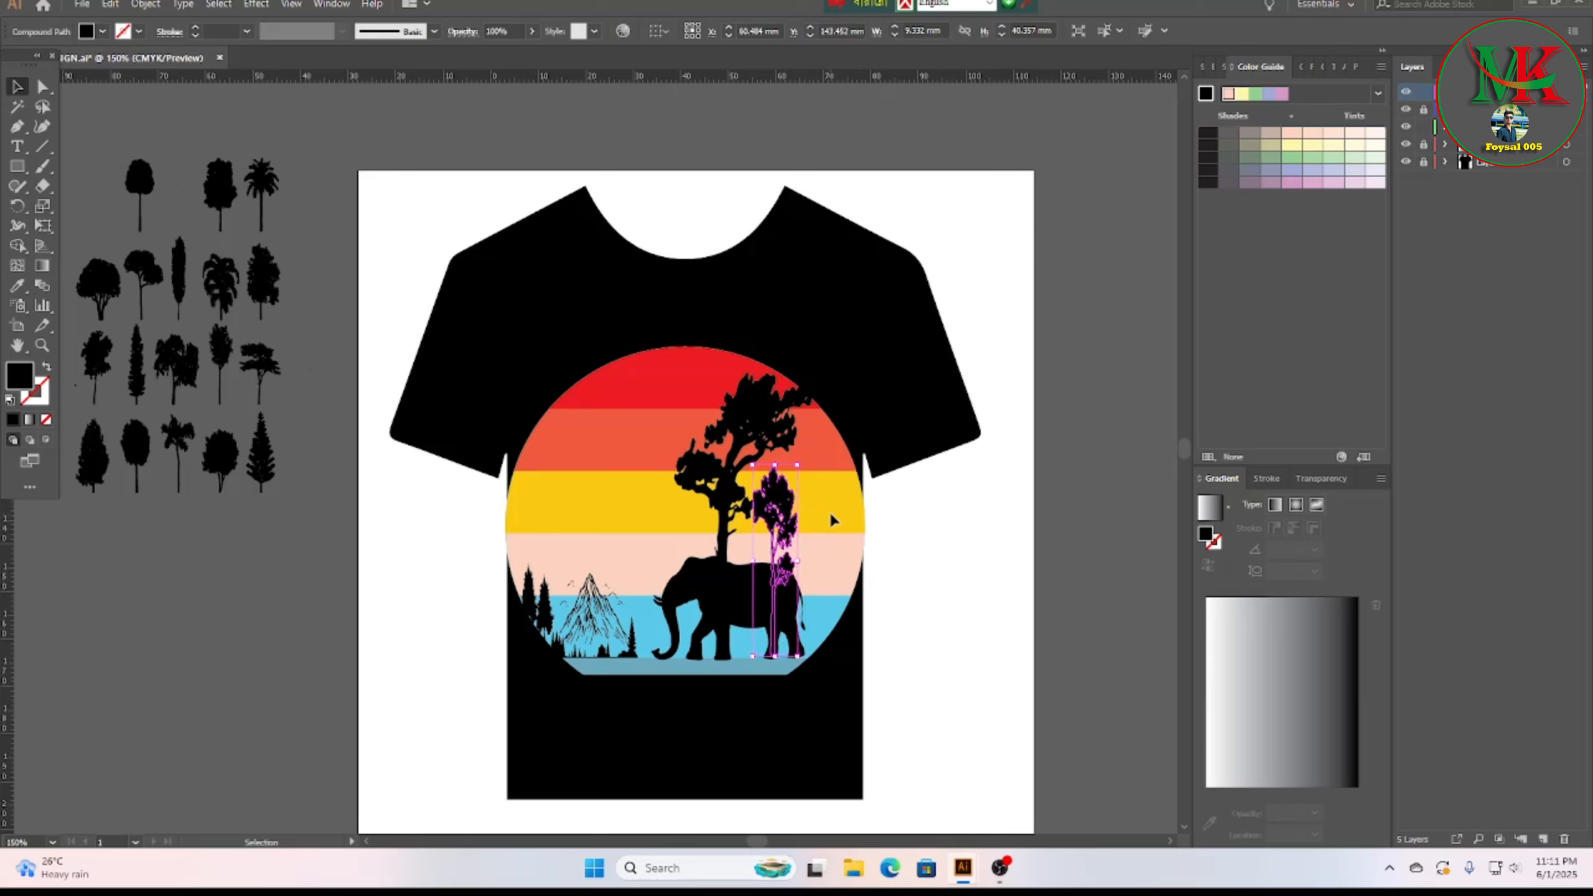
pyautogui.press('Left')
pyautogui.press('Left')
pyautogui.press('Down')
pyautogui.press('Down')
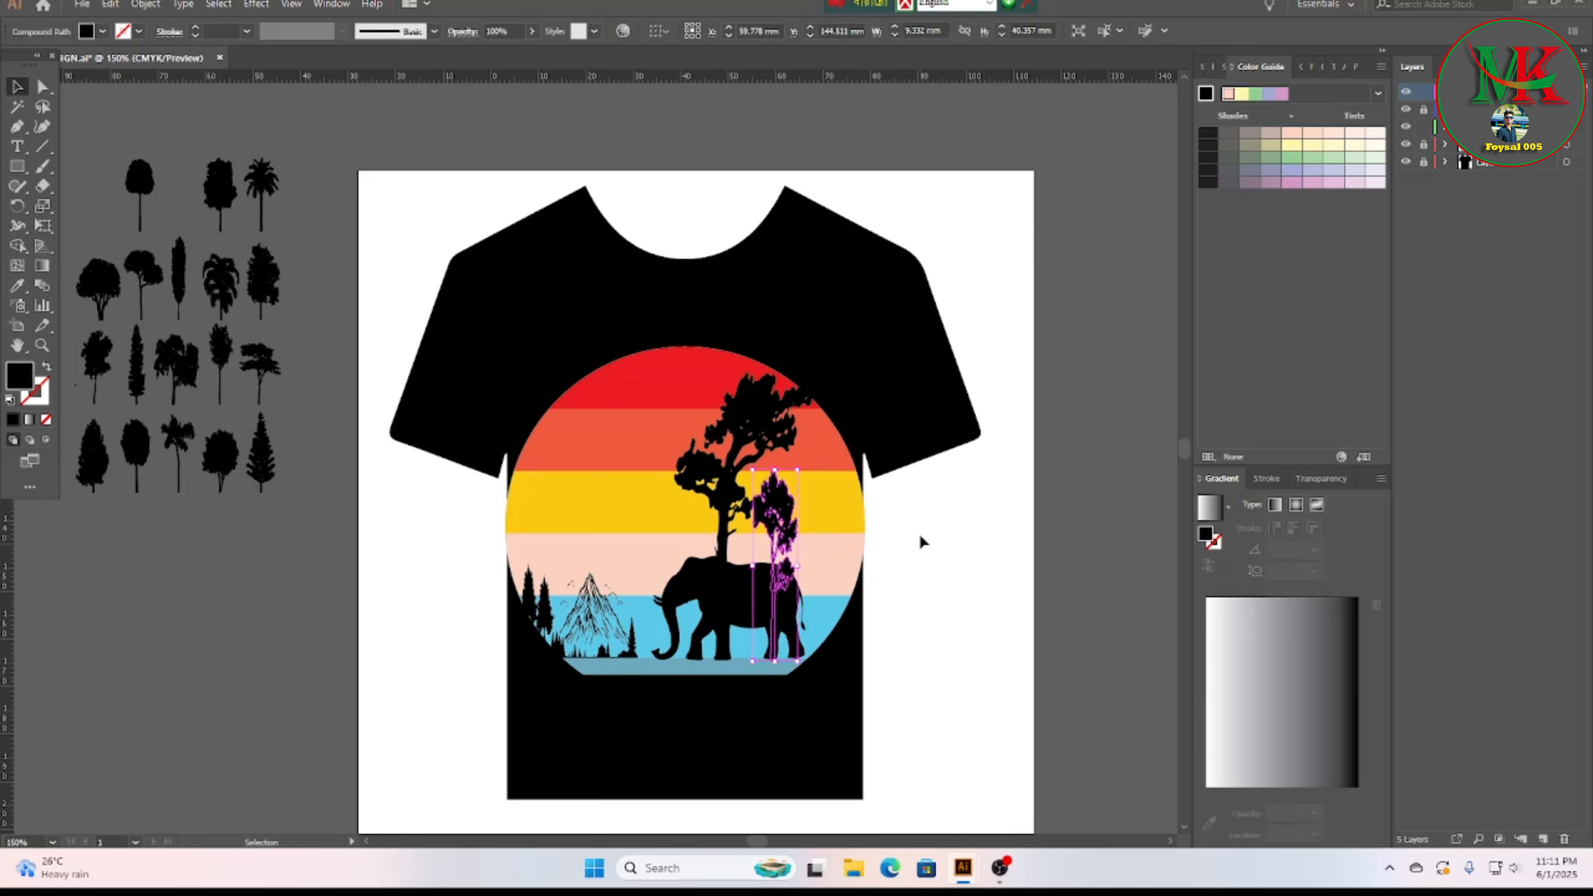
pyautogui.press('Right')
pyautogui.press('Right')
pyautogui.press('Right')
pyautogui.press('Right')
pyautogui.press('Right')
pyautogui.press('Right')
pyautogui.press('Right')
pyautogui.press('Right')
pyautogui.press('Right')
pyautogui.press('Right')
pyautogui.press('Right')
pyautogui.press('Right')
pyautogui.press('Right')
pyautogui.press('Right')
pyautogui.press('Right')
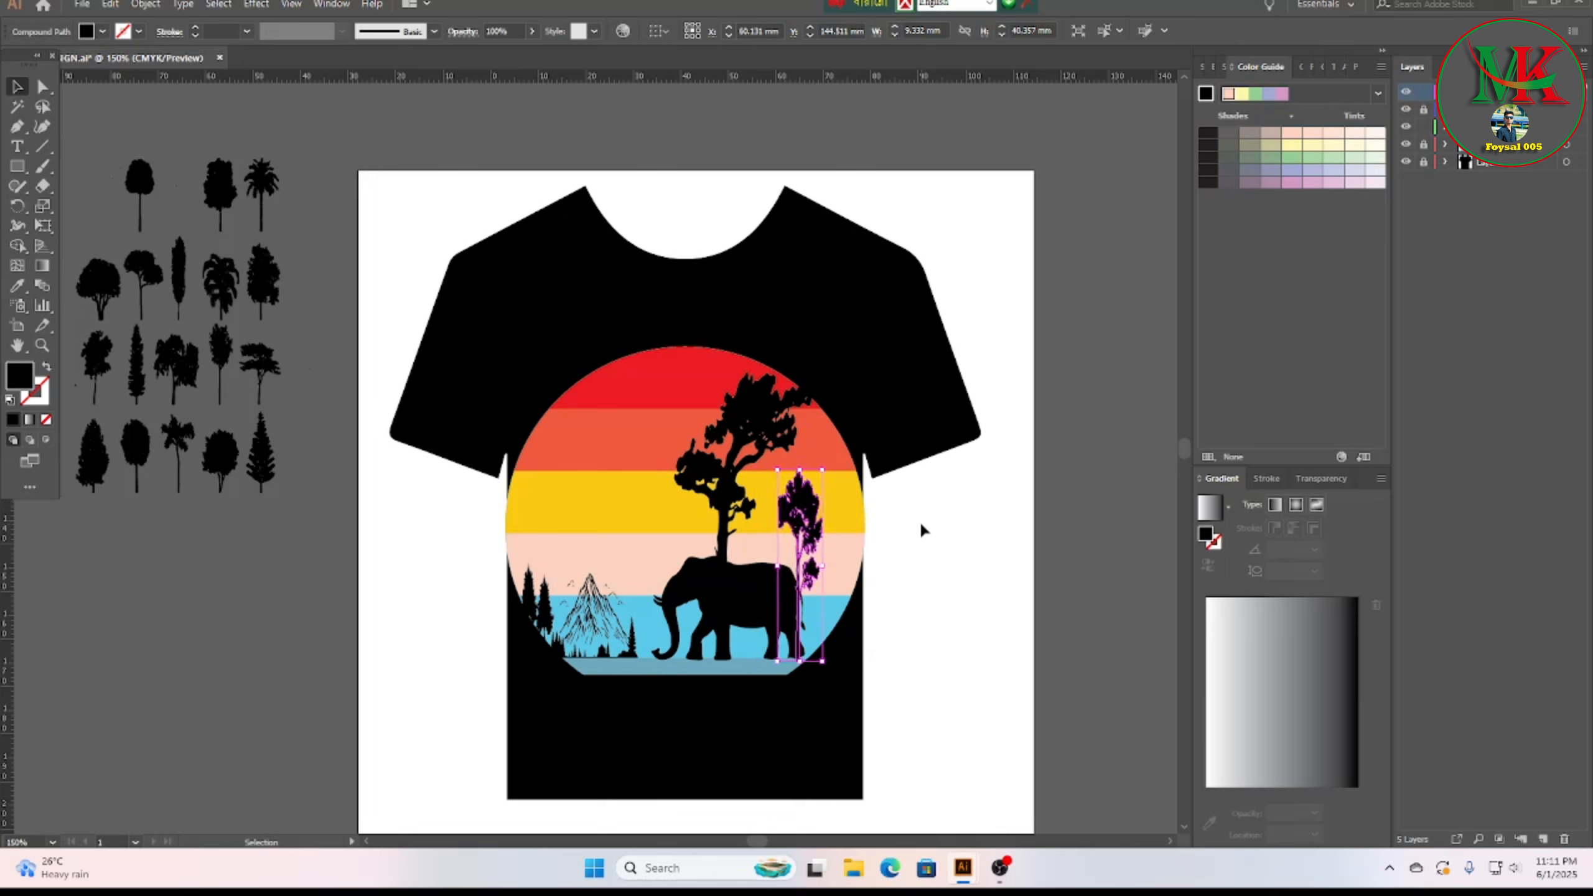
pyautogui.press('Left')
pyautogui.press('Up')
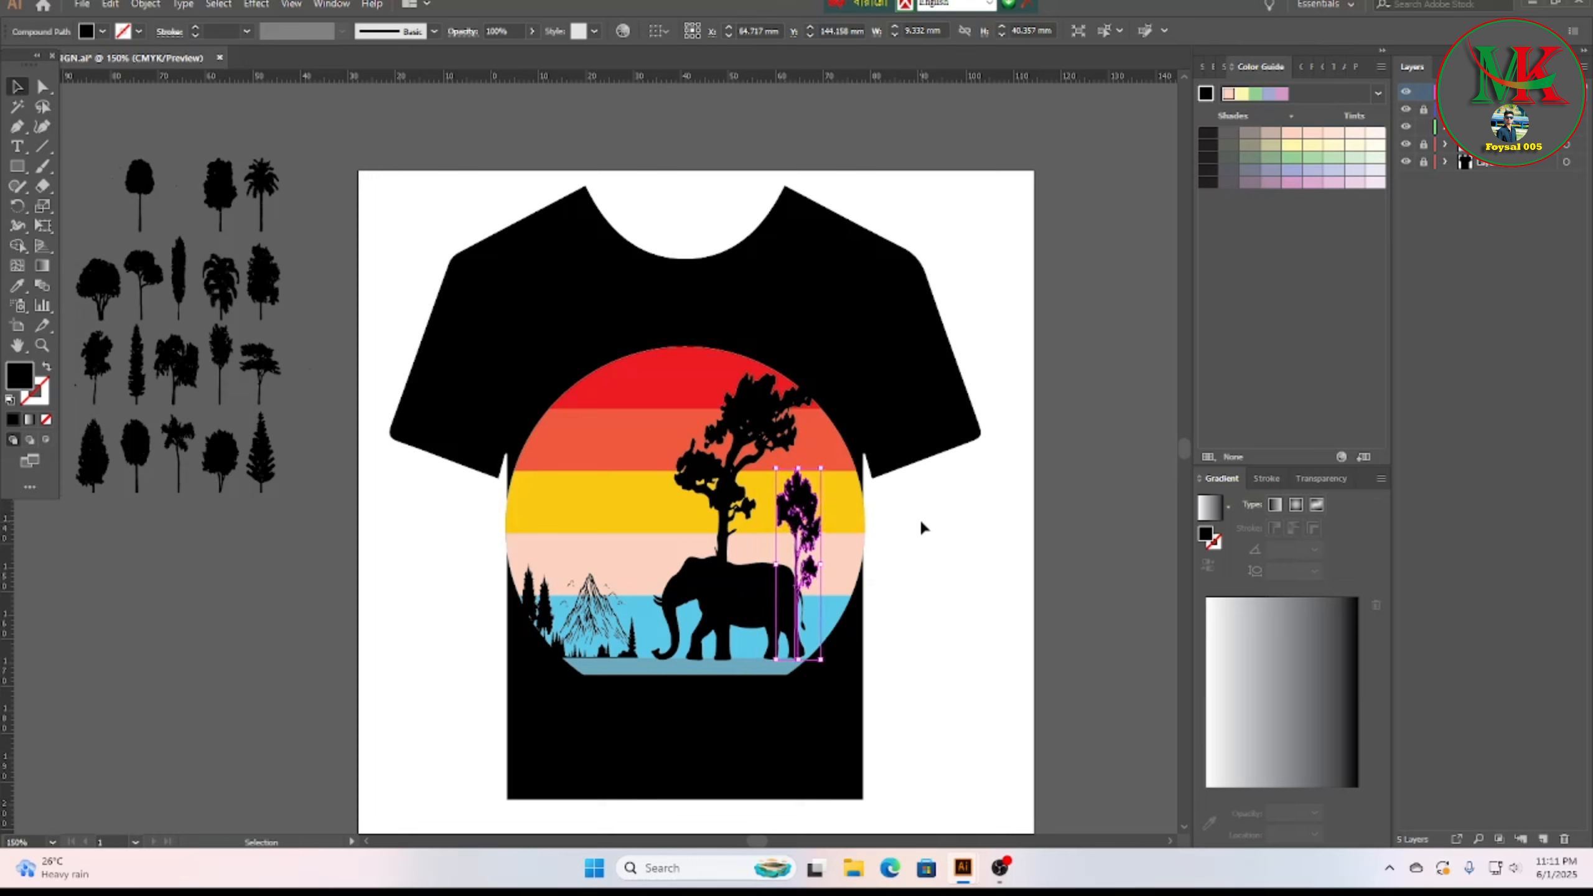
pyautogui.click(1088, 527)
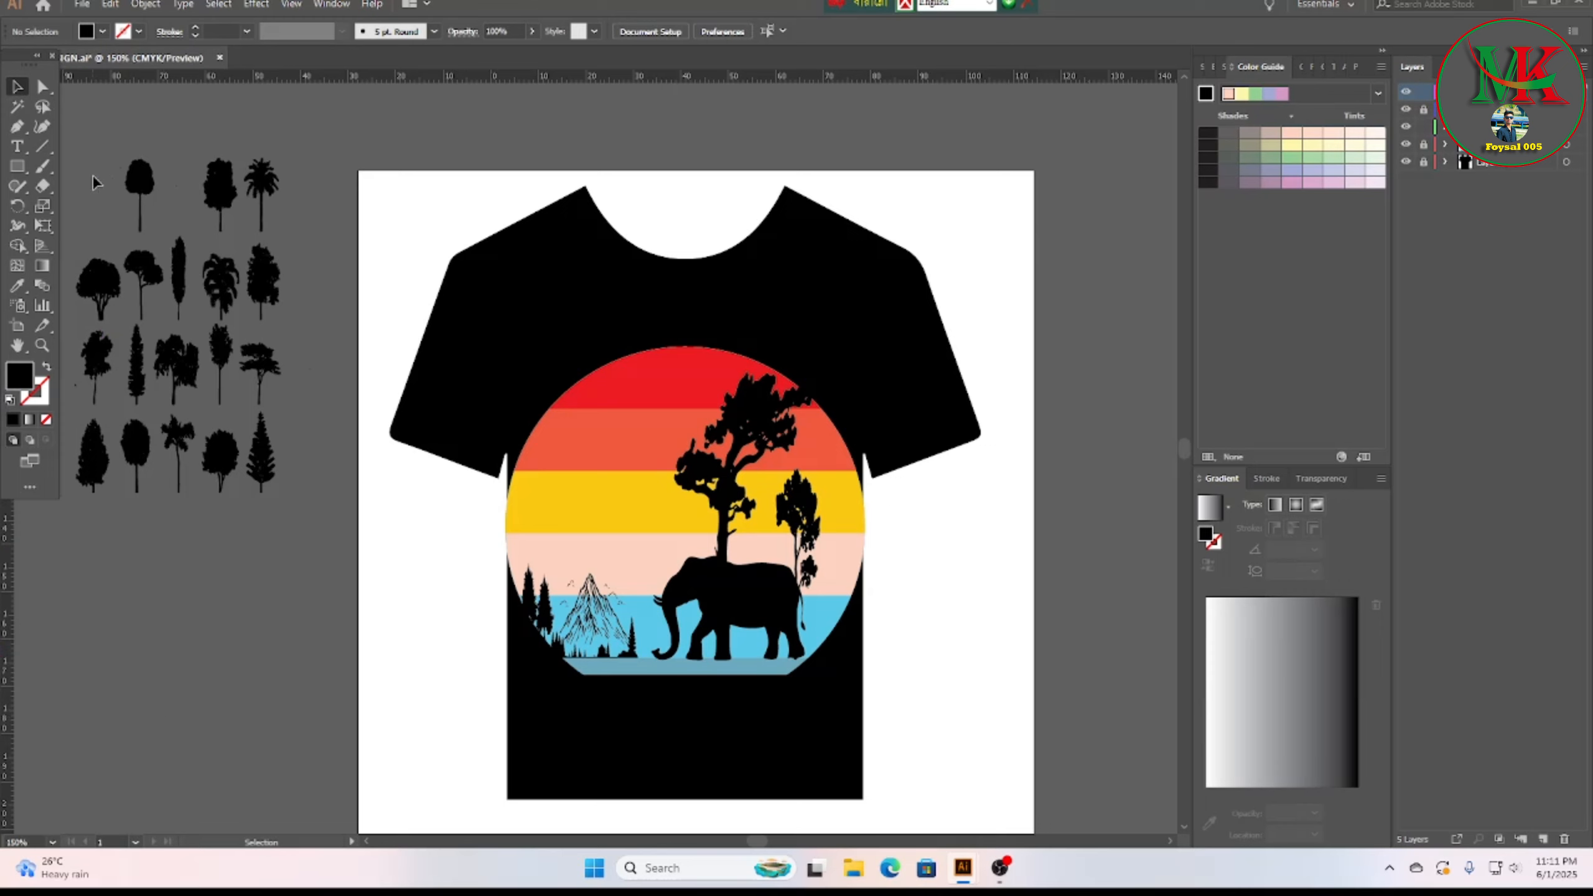
# Step: Delete all the leftover tree silhouettes beside the artboard
pyautogui.moveTo(85, 196); pyautogui.dragTo(269, 488)
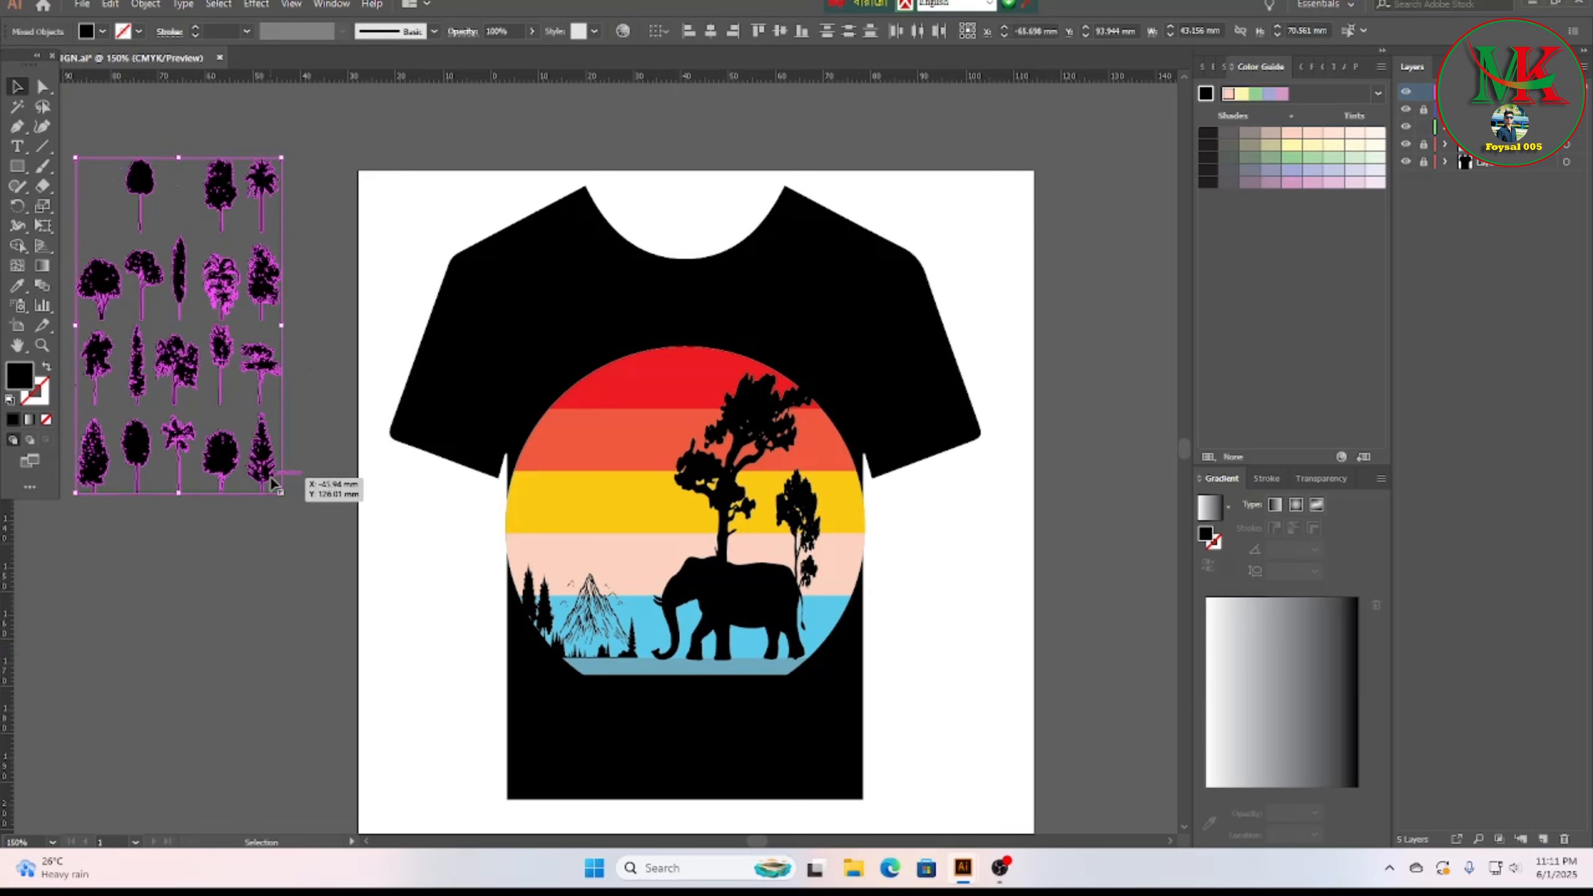
pyautogui.press('Delete')
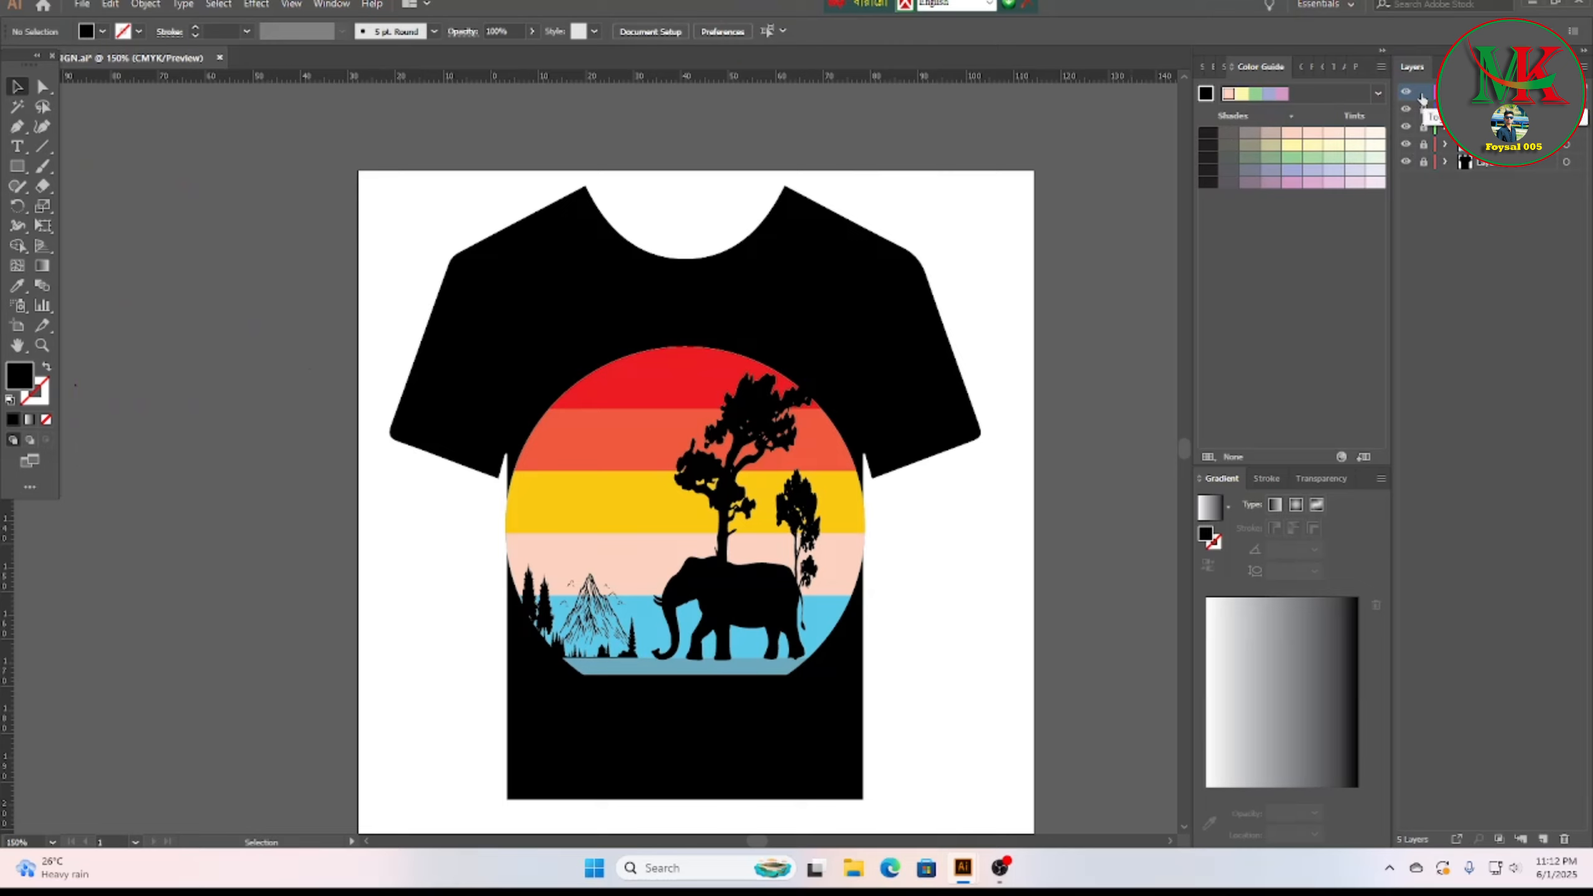
pyautogui.click(1422, 94)
pyautogui.click(82, 4)
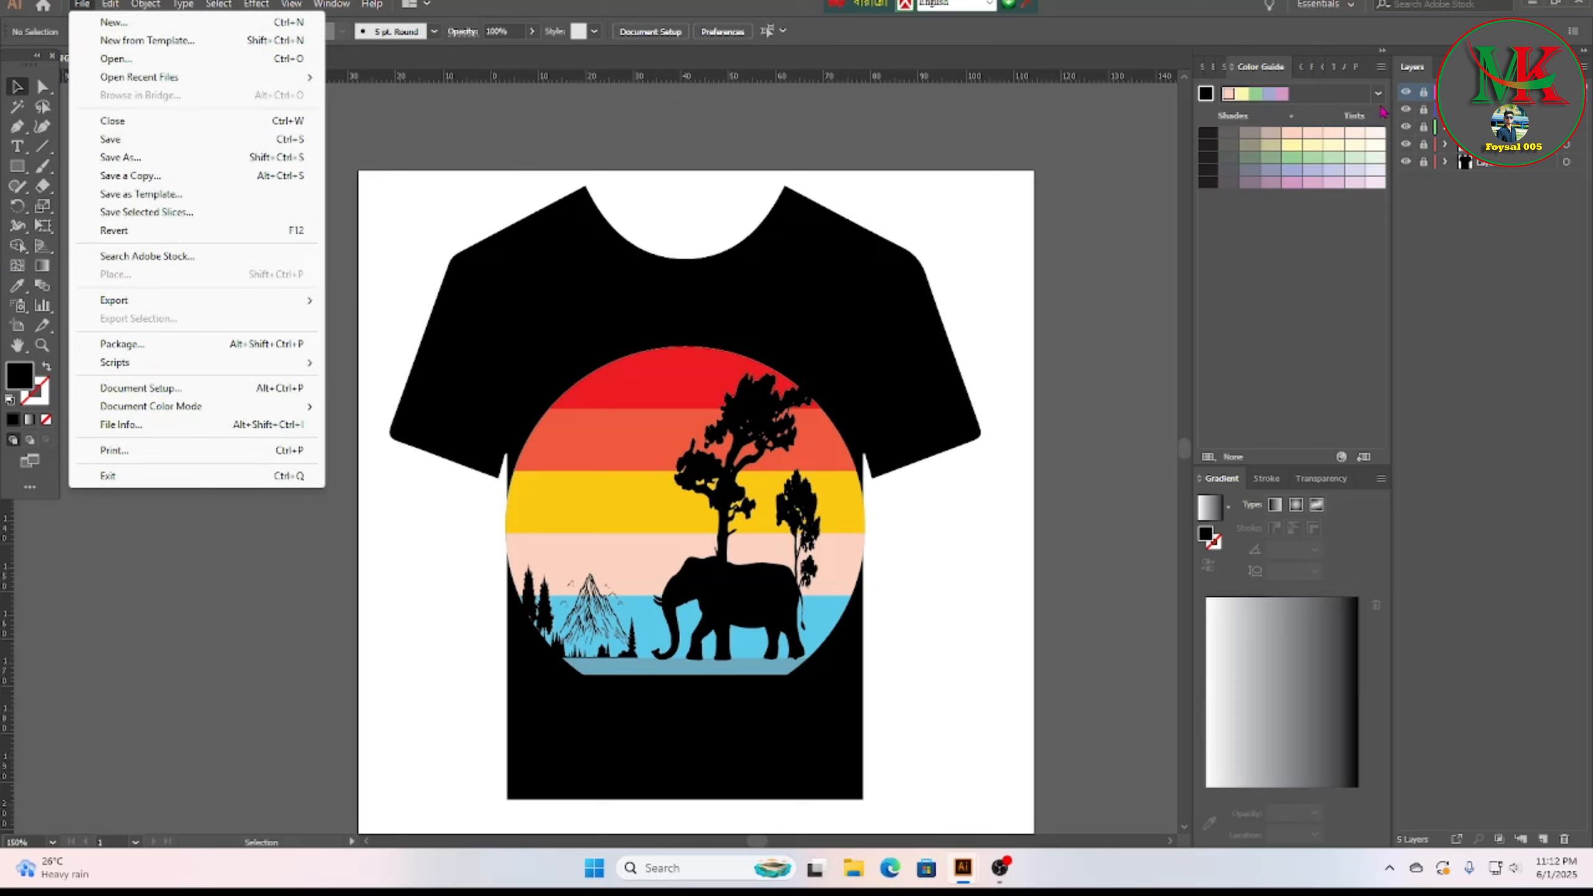
pyautogui.click(1424, 98)
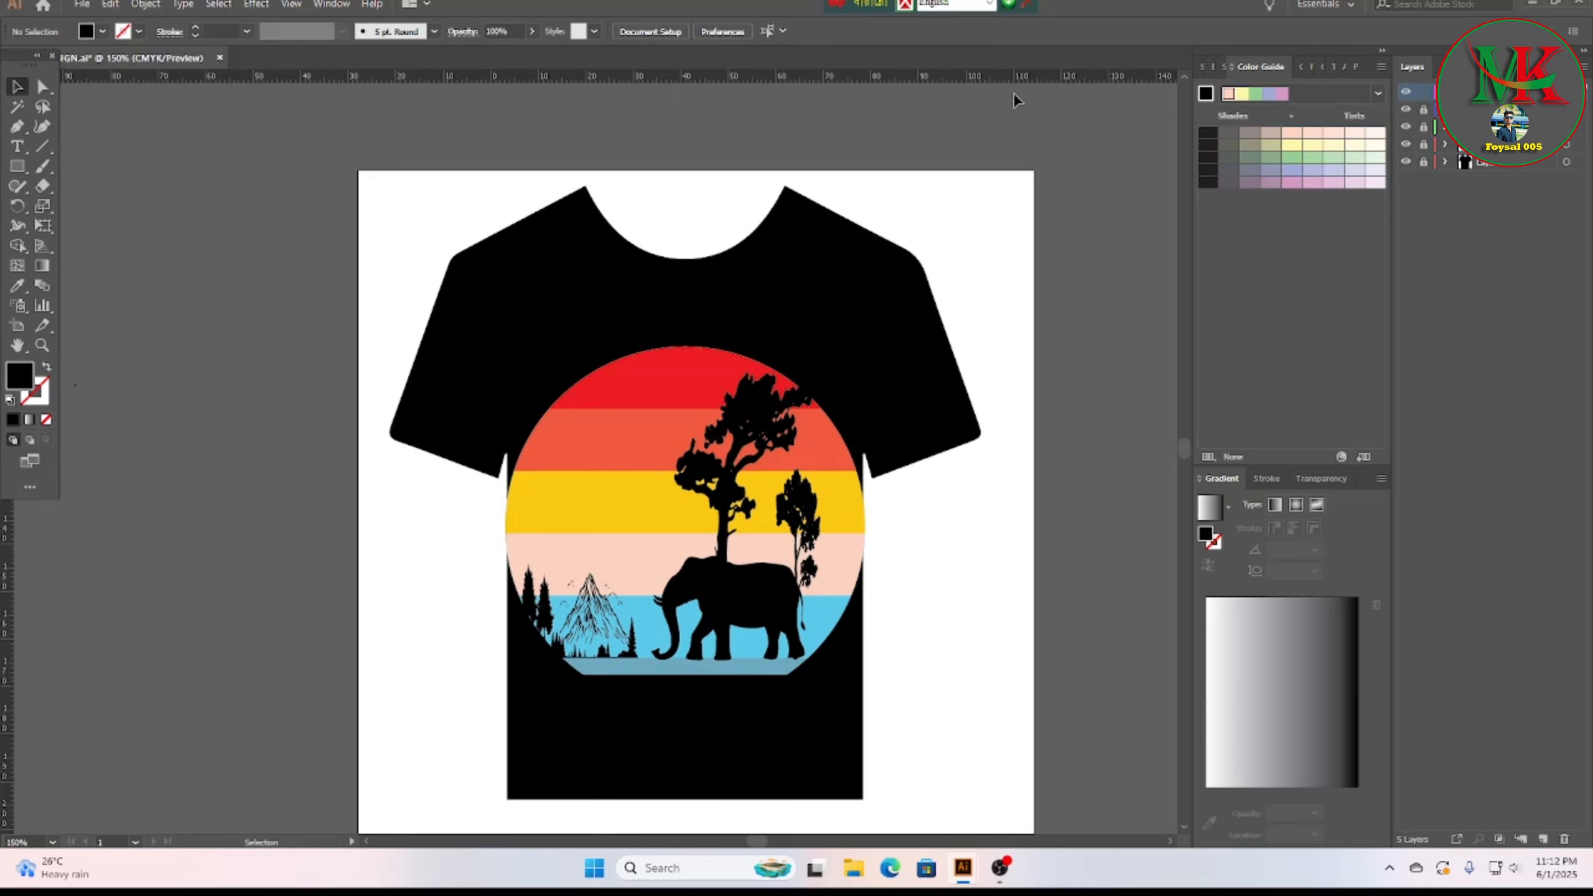
# Step: Place the black reeds grass silhouette image, squash it to about 67 mm tall and shift it up and left
pyautogui.click(82, 4)
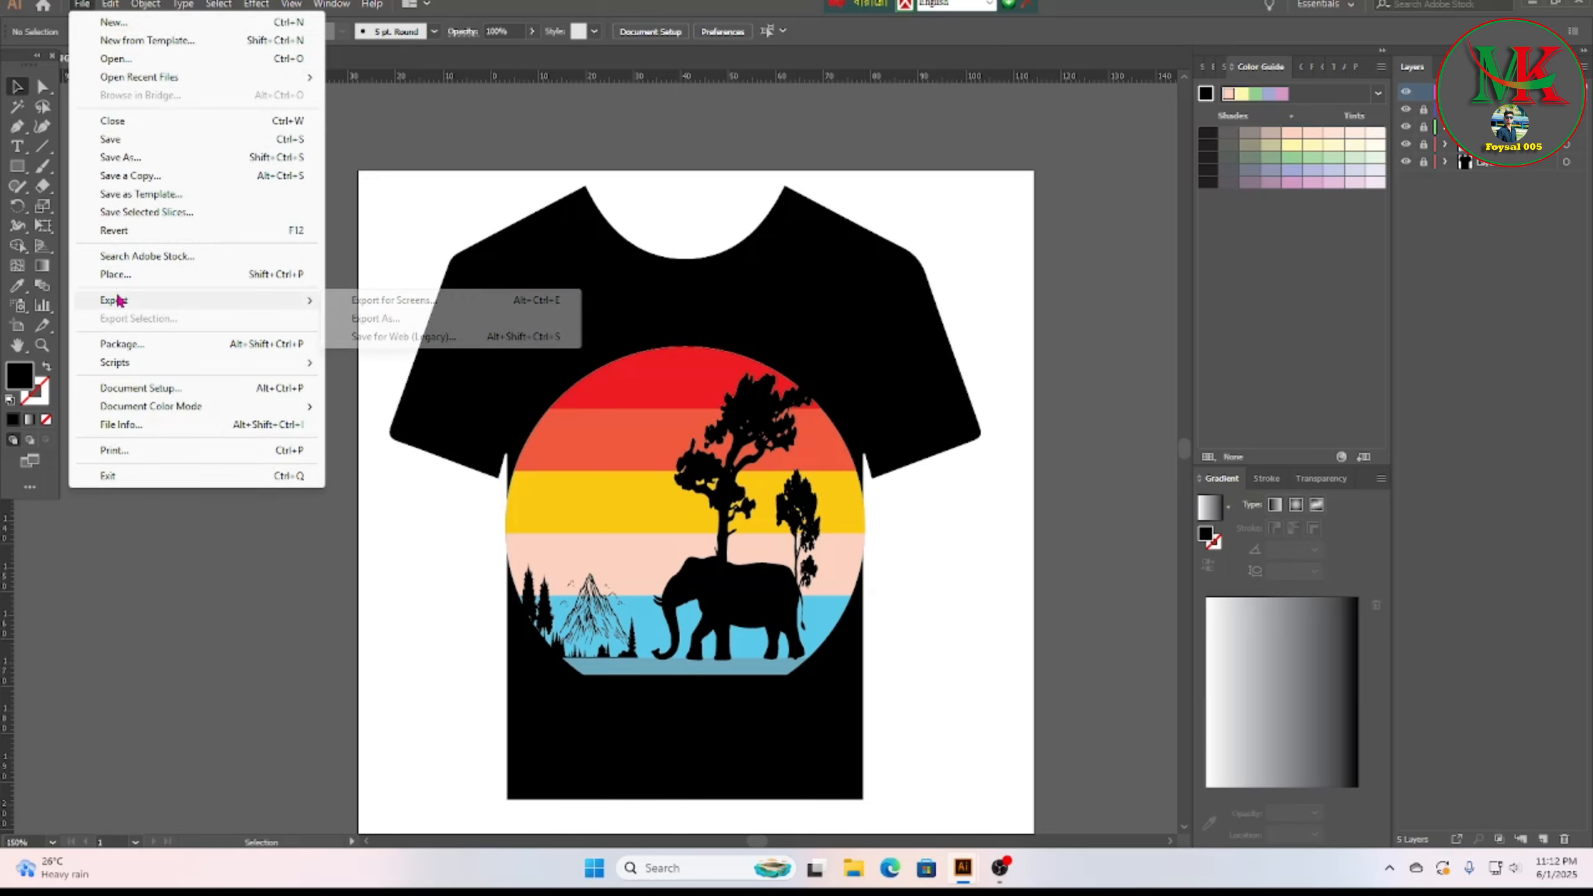
pyautogui.click(115, 275)
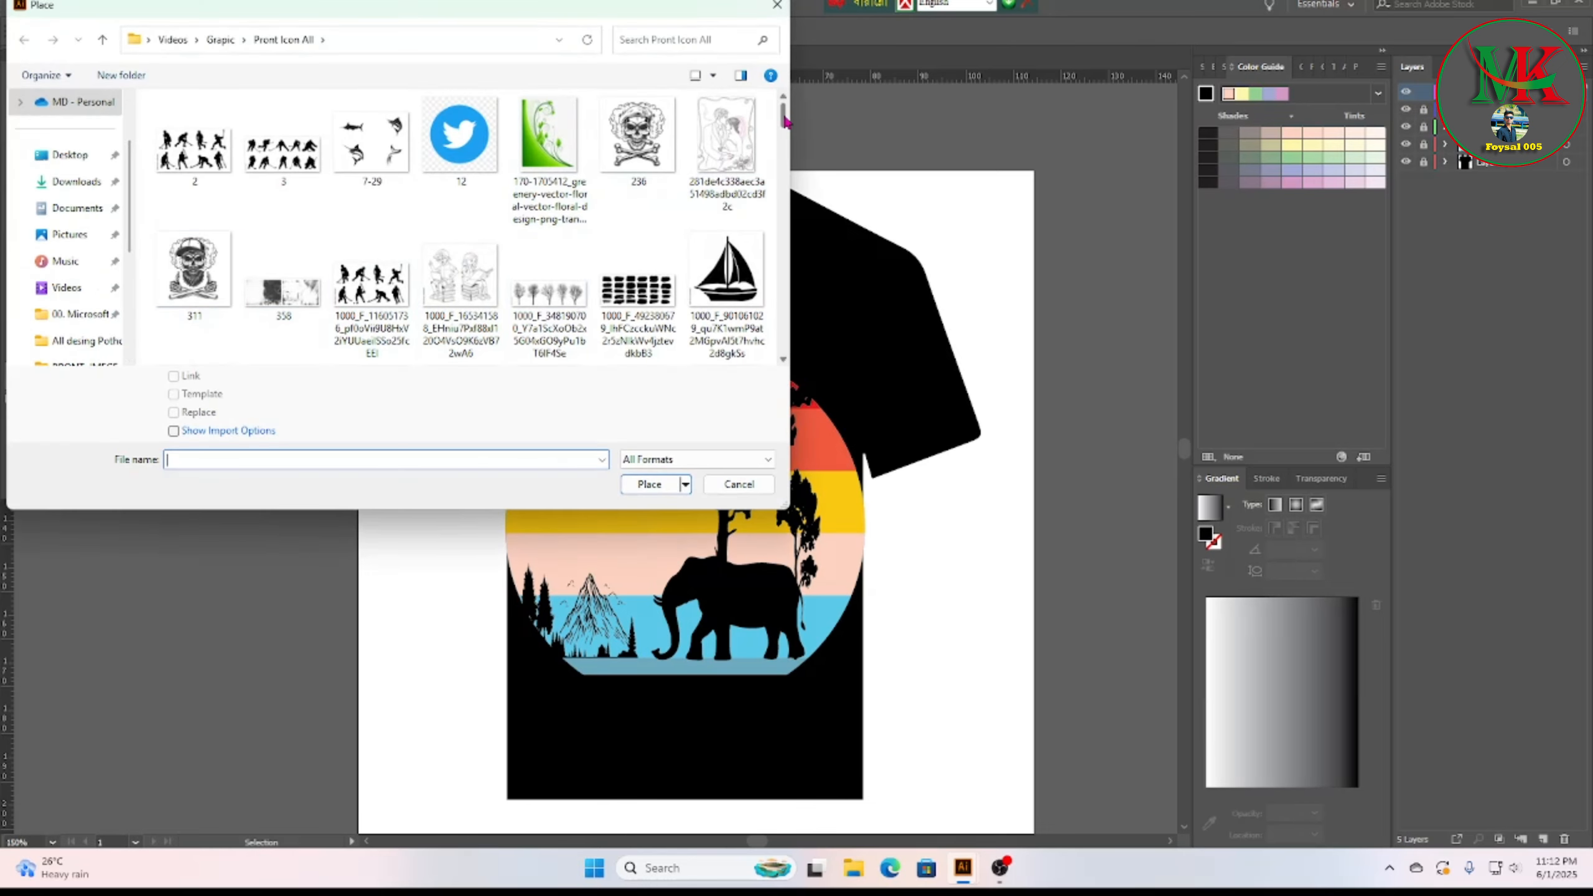
pyautogui.moveTo(785, 121); pyautogui.dragTo(790, 323)
pyautogui.click(597, 239)
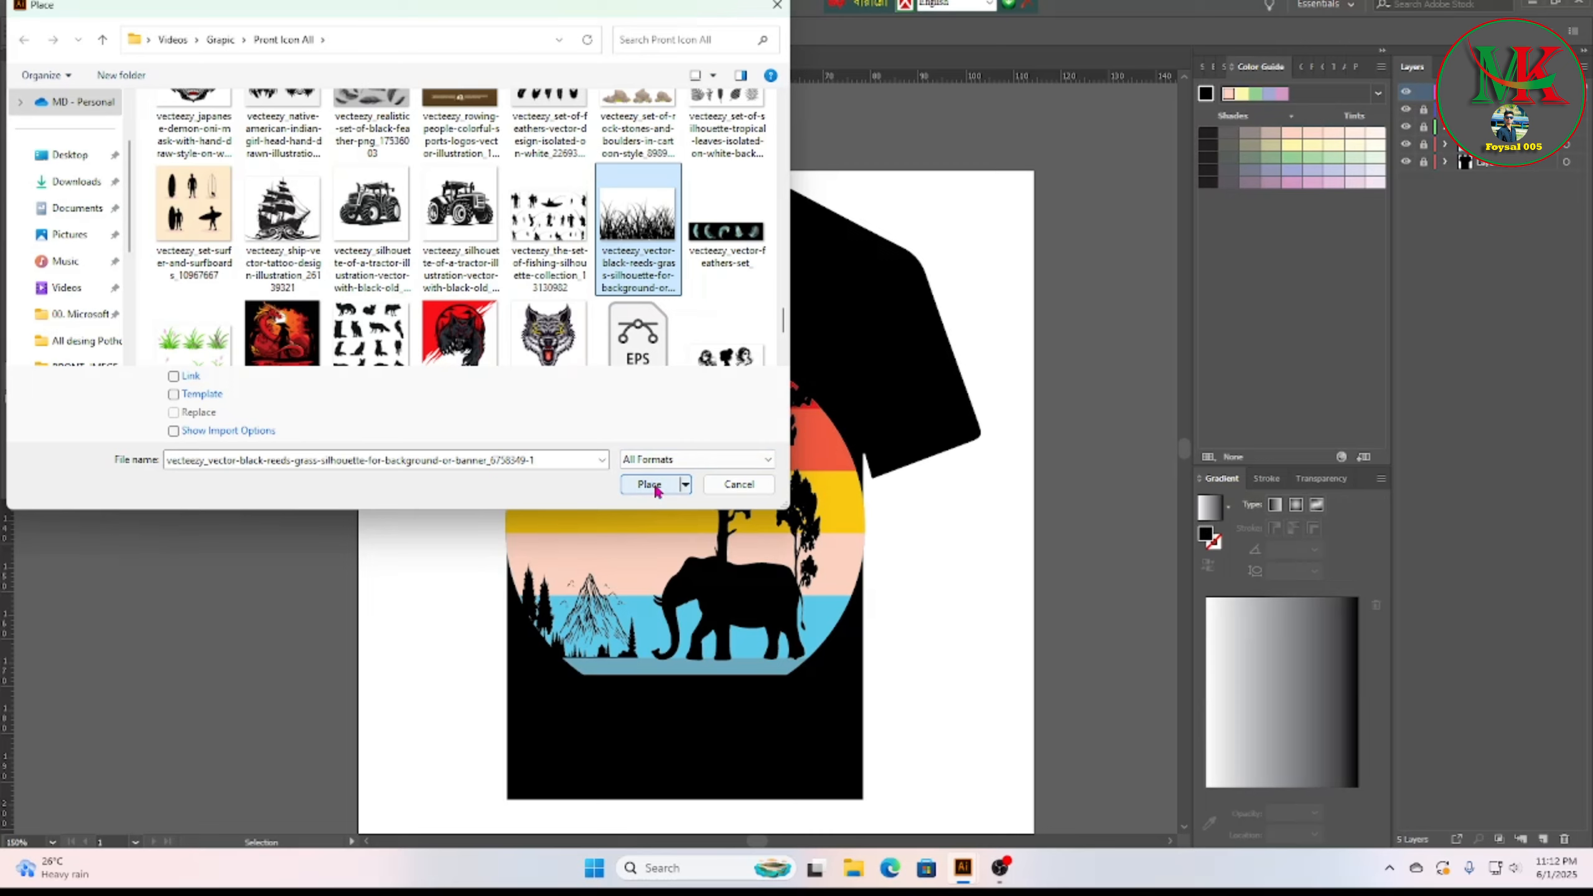
pyautogui.click(649, 484)
pyautogui.click(167, 179)
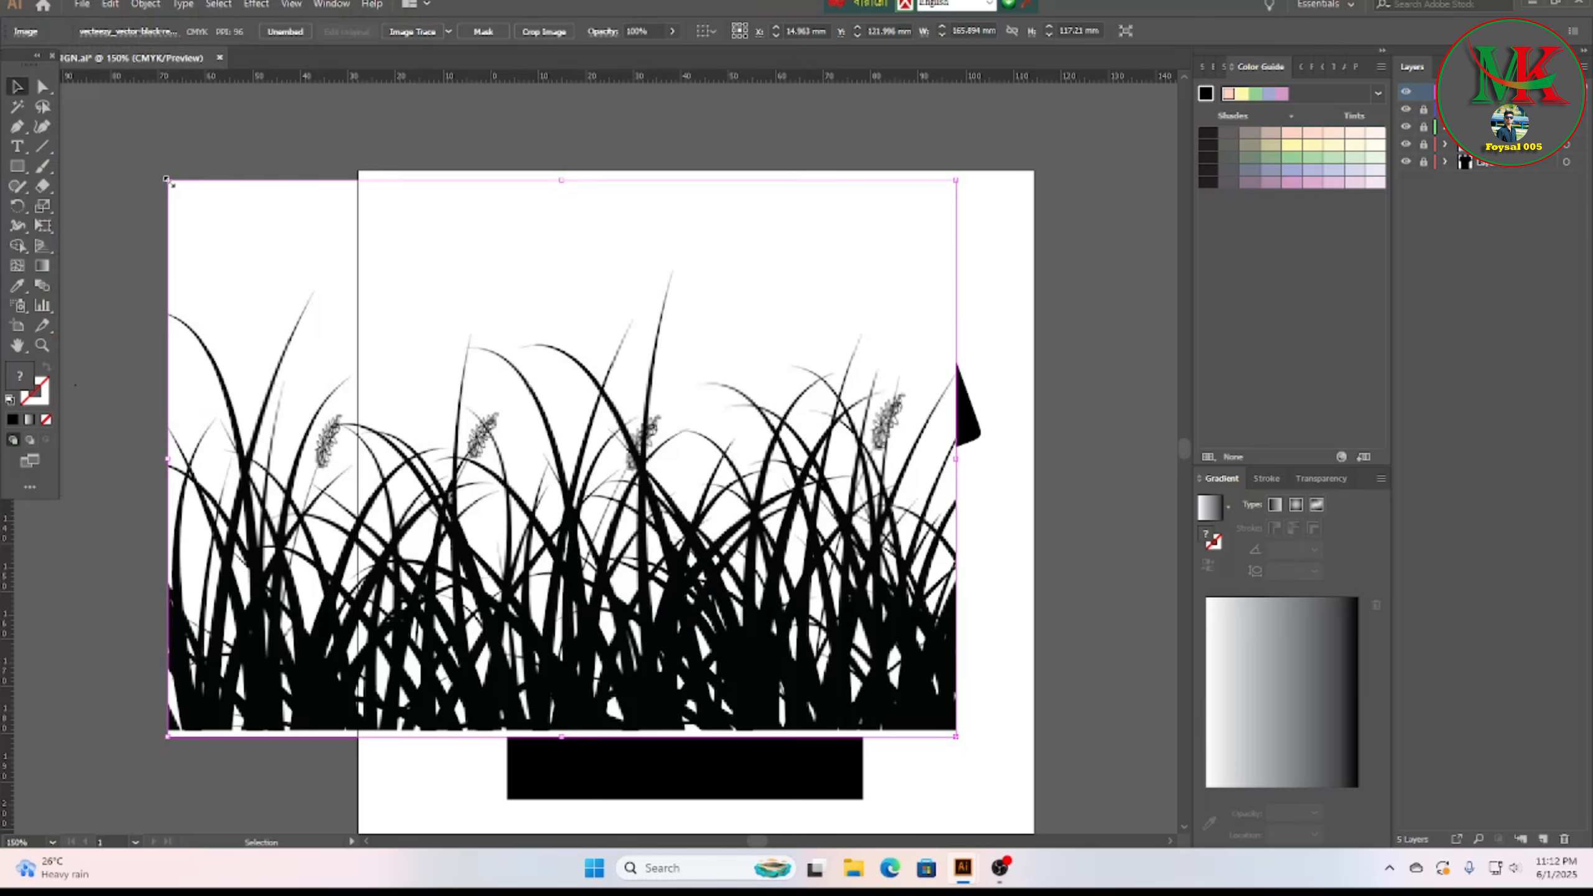
pyautogui.moveTo(566, 182); pyautogui.dragTo(566, 419)
pyautogui.moveTo(603, 526); pyautogui.dragTo(498, 344)
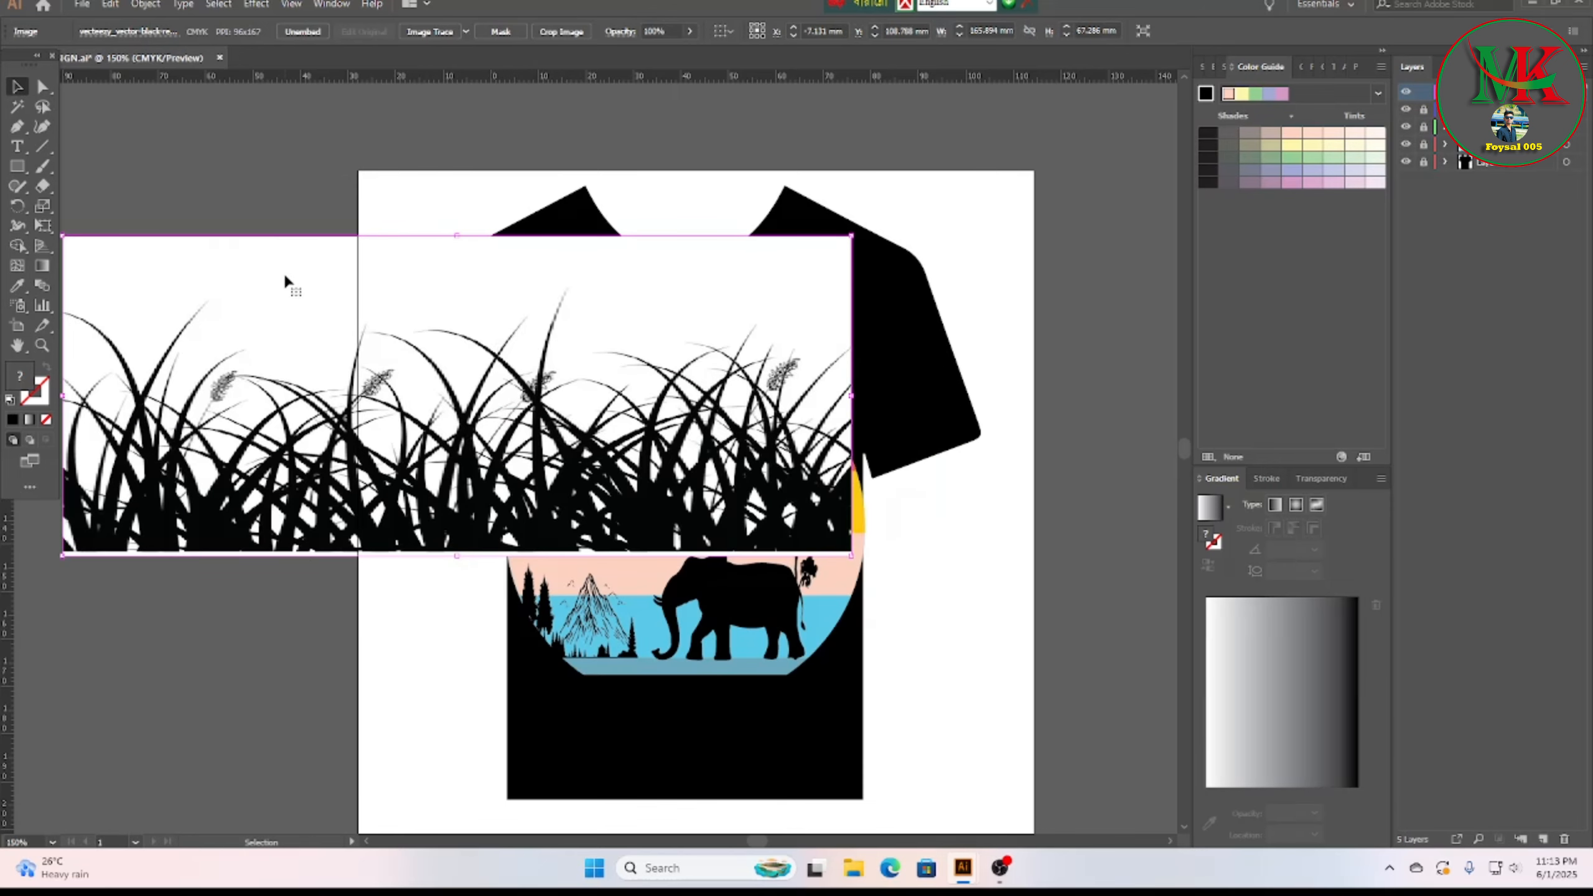
# Step: Trace and expand the grass image with the default preset, and delete its white background using the Magic Wand
pyautogui.click(429, 31)
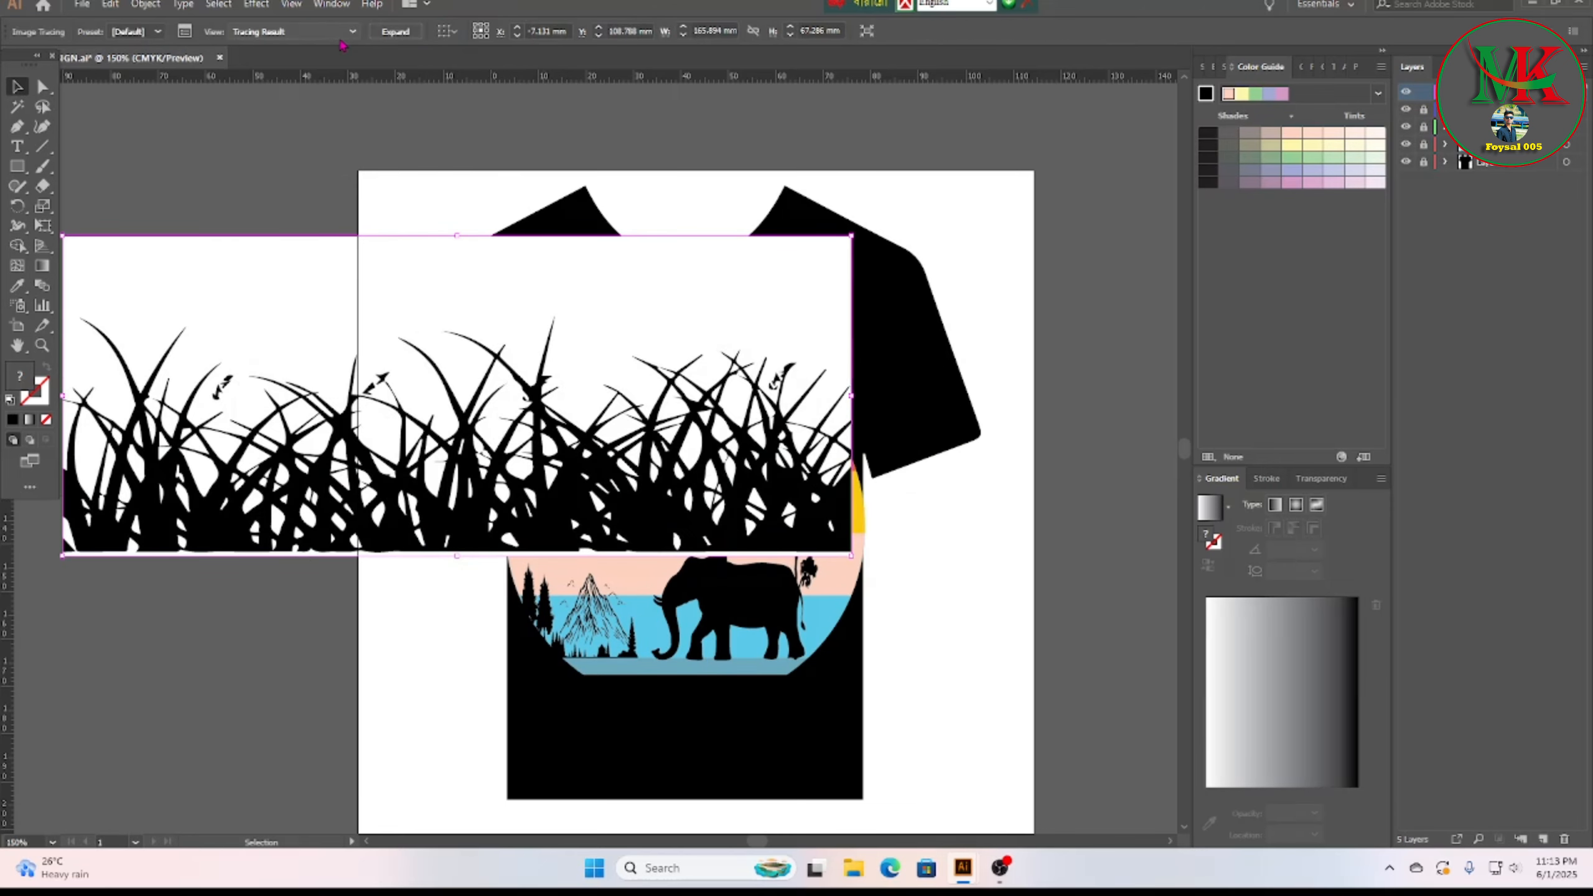
pyautogui.click(396, 31)
pyautogui.click(16, 109)
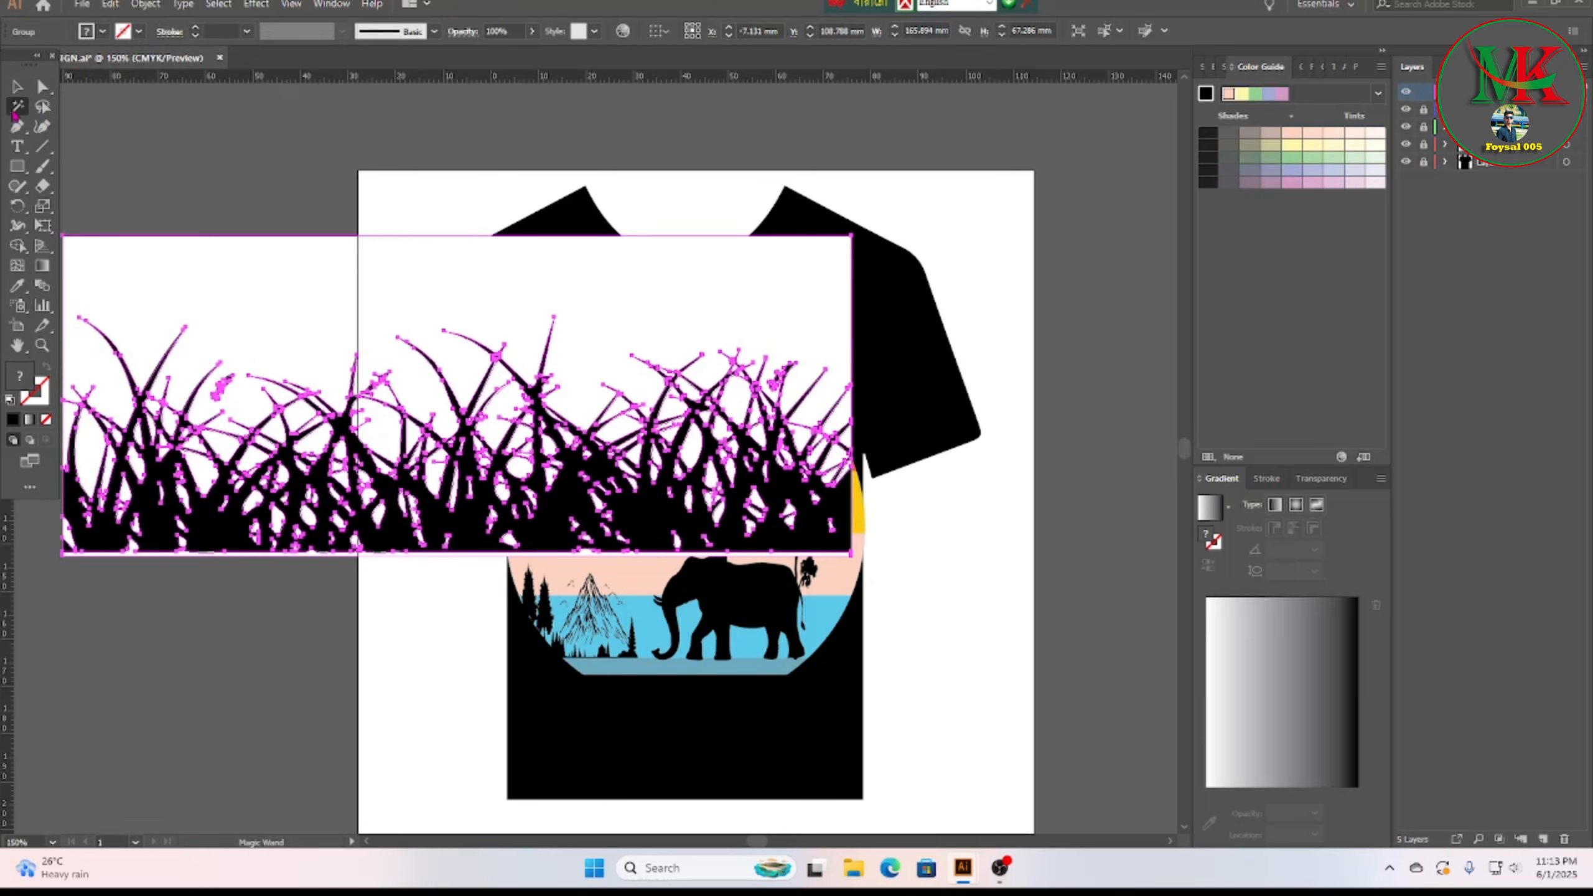
pyautogui.click(249, 285)
pyautogui.press('Delete')
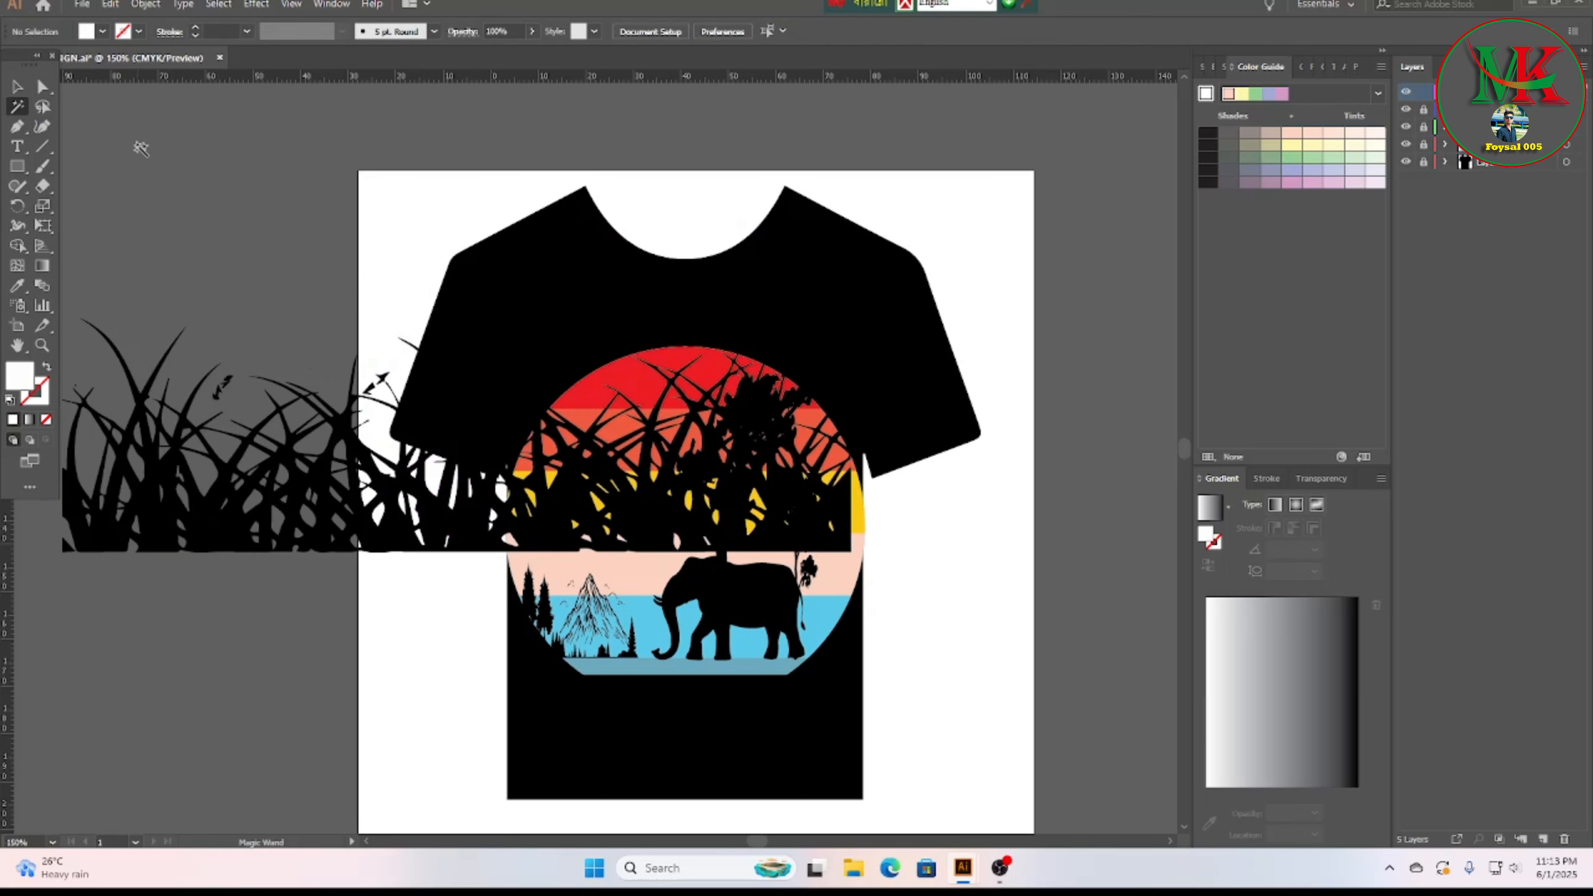
# Step: Shrink the traced grass group to about 42 mm wide and 16 mm tall
pyautogui.click(16, 86)
pyautogui.click(300, 431)
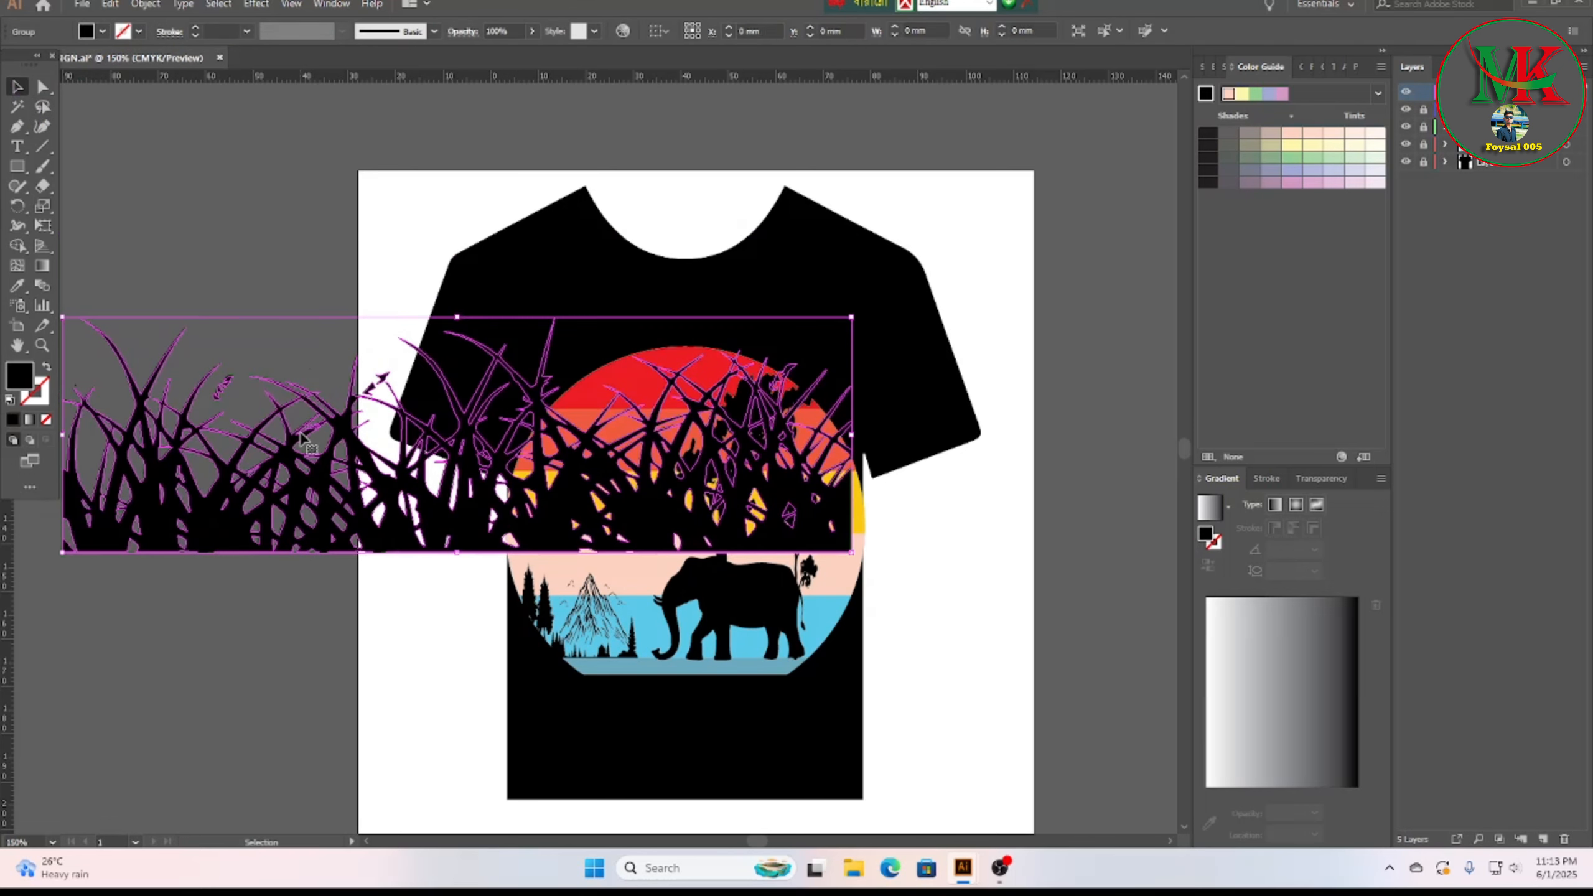
pyautogui.moveTo(458, 317); pyautogui.dragTo(457, 478)
pyautogui.moveTo(71, 518); pyautogui.dragTo(652, 524)
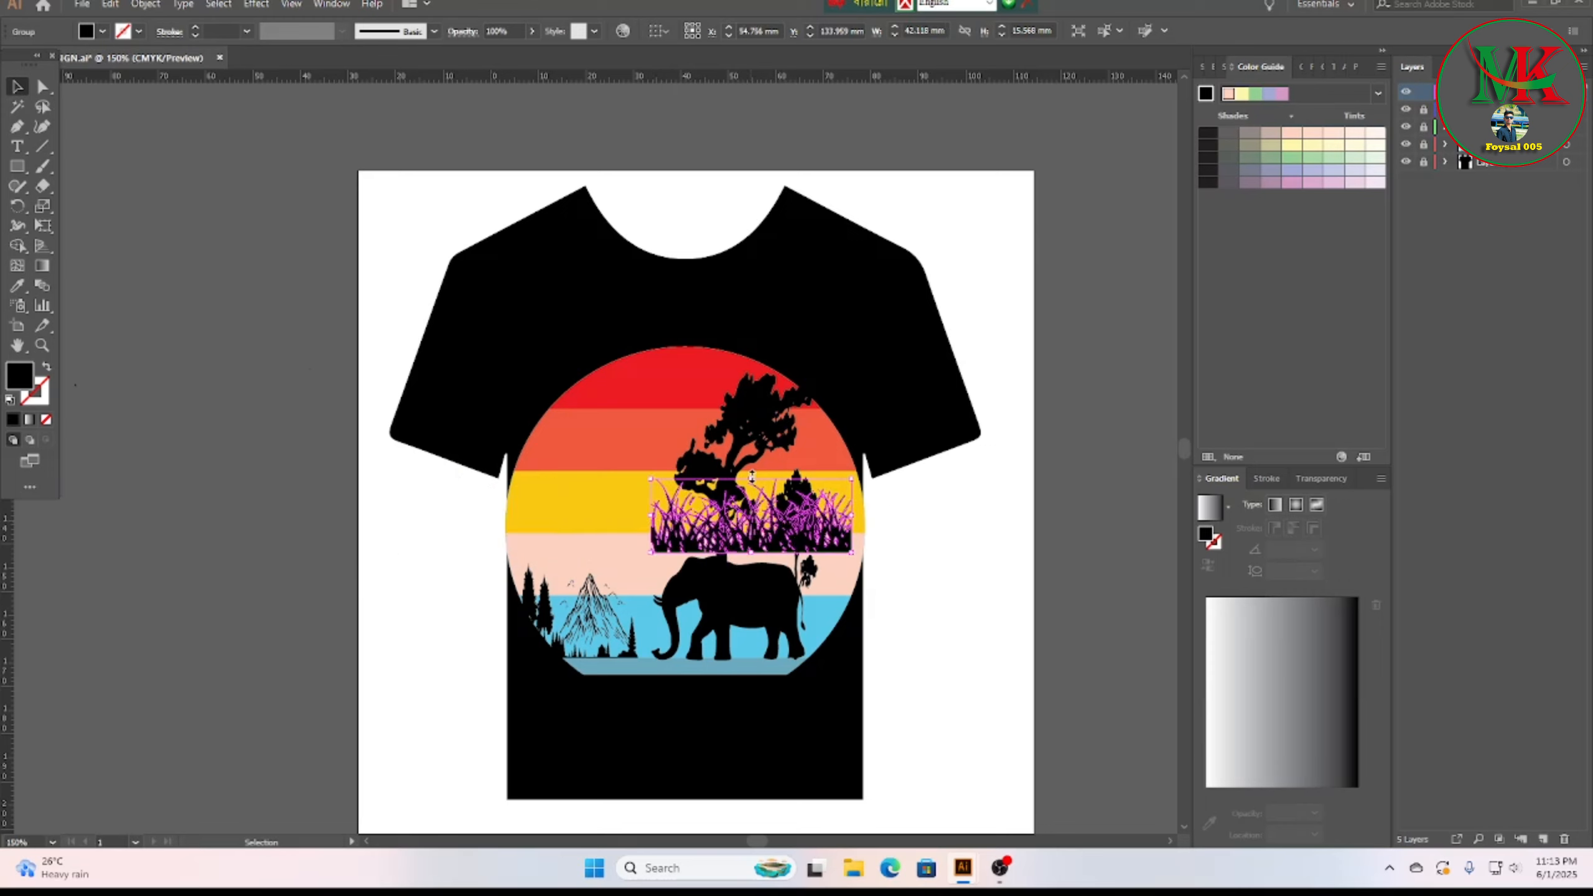
# Step: Fit the grass over the ground strip beneath the elephant and mountain, about 51 mm wide and 7.5 mm tall
pyautogui.moveTo(752, 476); pyautogui.dragTo(815, 645)
pyautogui.moveTo(686, 635); pyautogui.dragTo(688, 679)
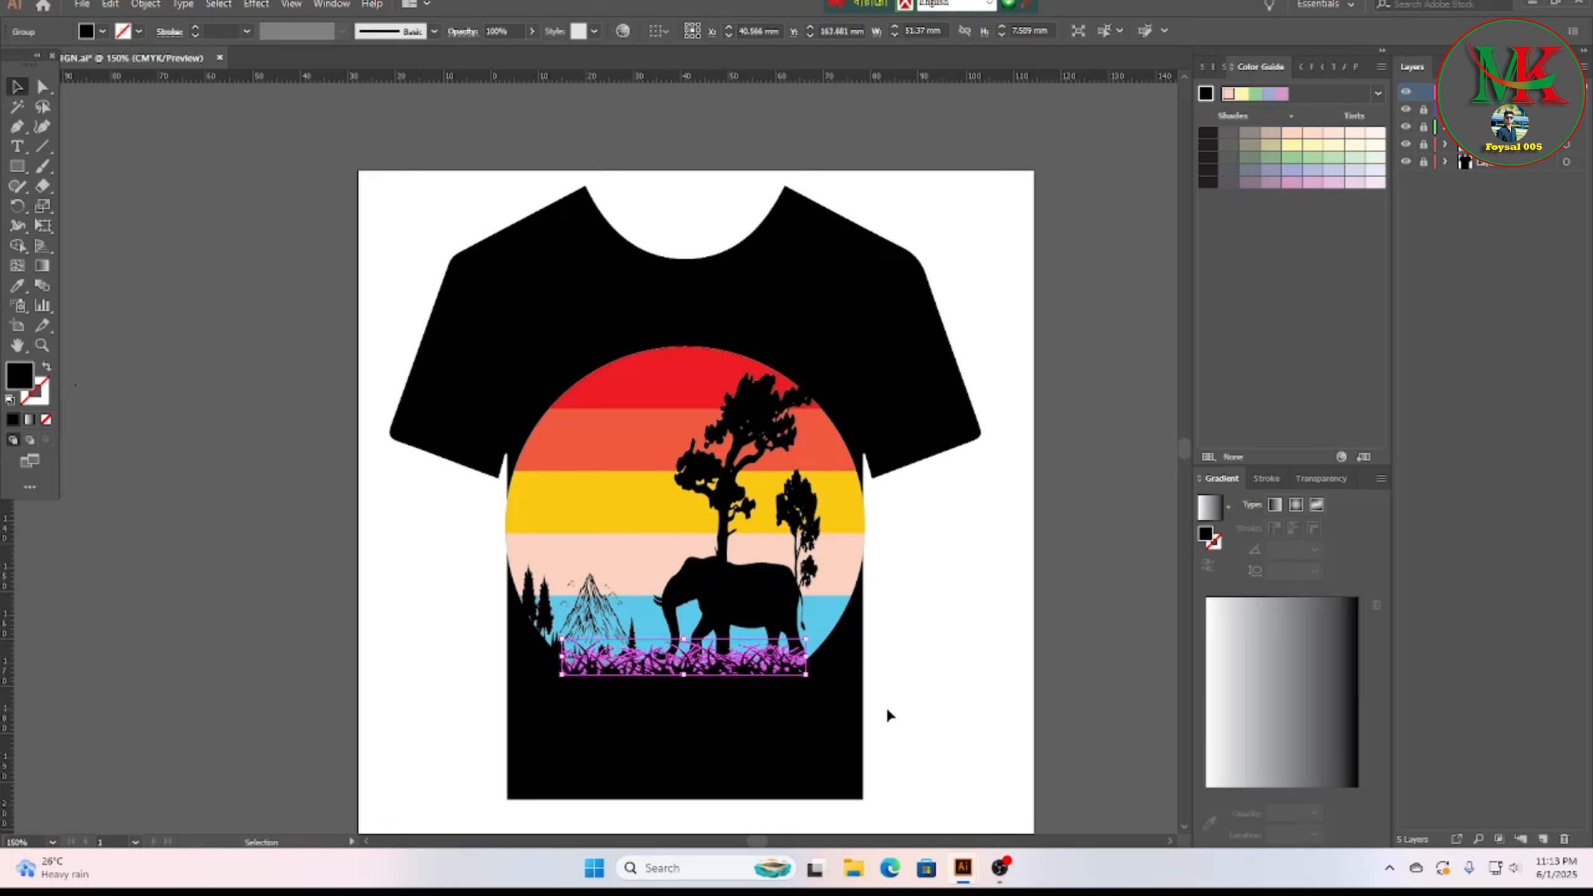
pyautogui.click(826, 717)
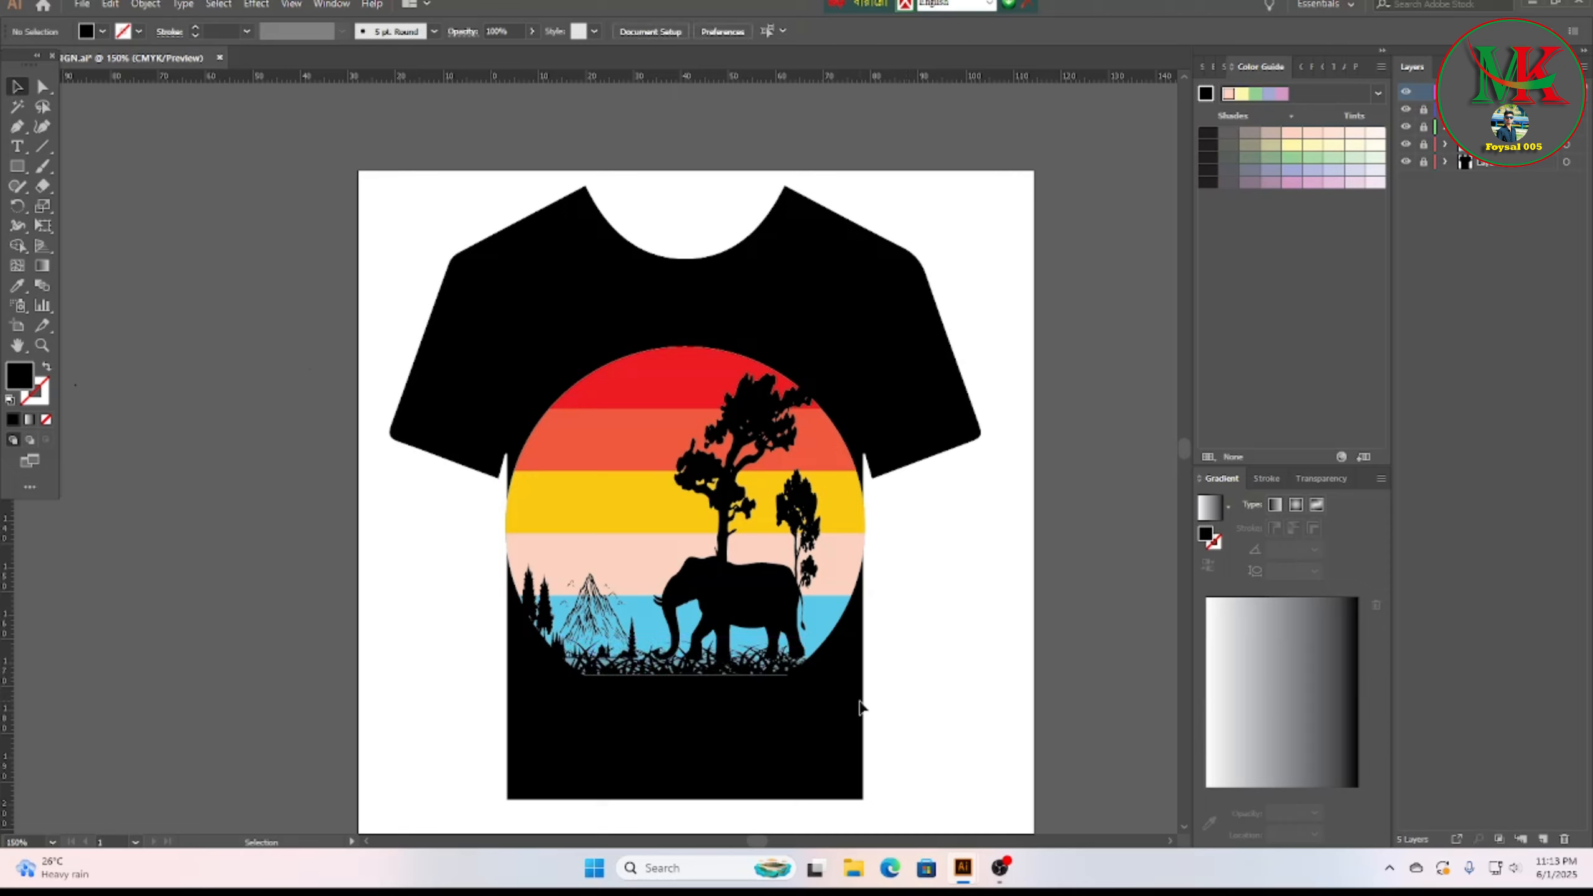
# Step: Extend the grass leftward to about 55 mm wide and lower it slightly to cover the ground strip's bottom edge
pyautogui.click(574, 659)
pyautogui.moveTo(562, 657); pyautogui.dragTo(546, 657)
pyautogui.click(765, 735)
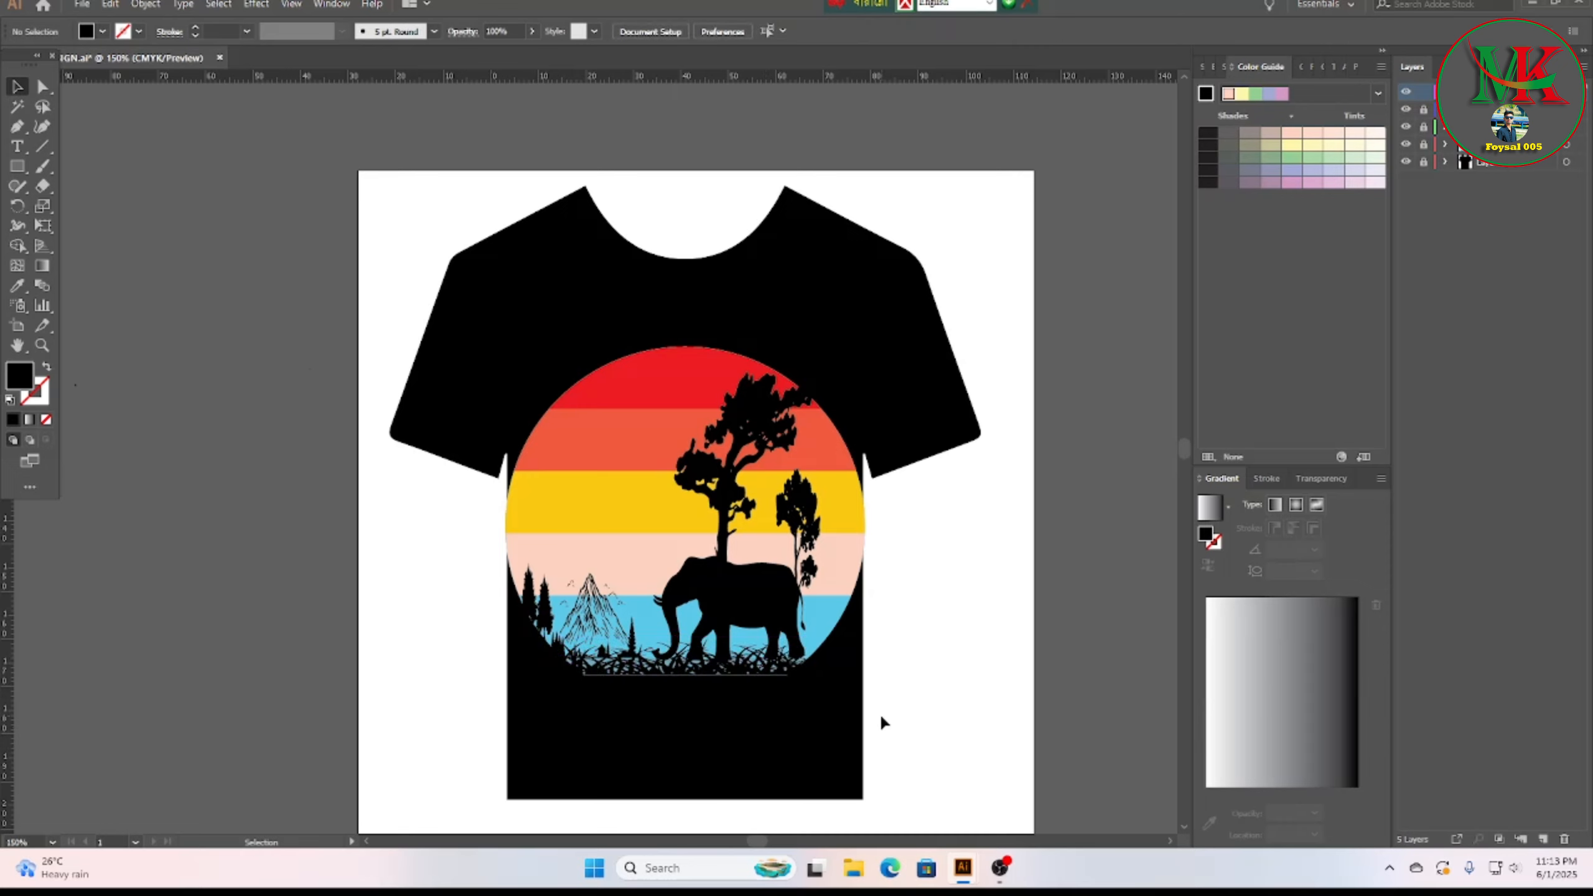
pyautogui.scroll(-1, 878, 712)
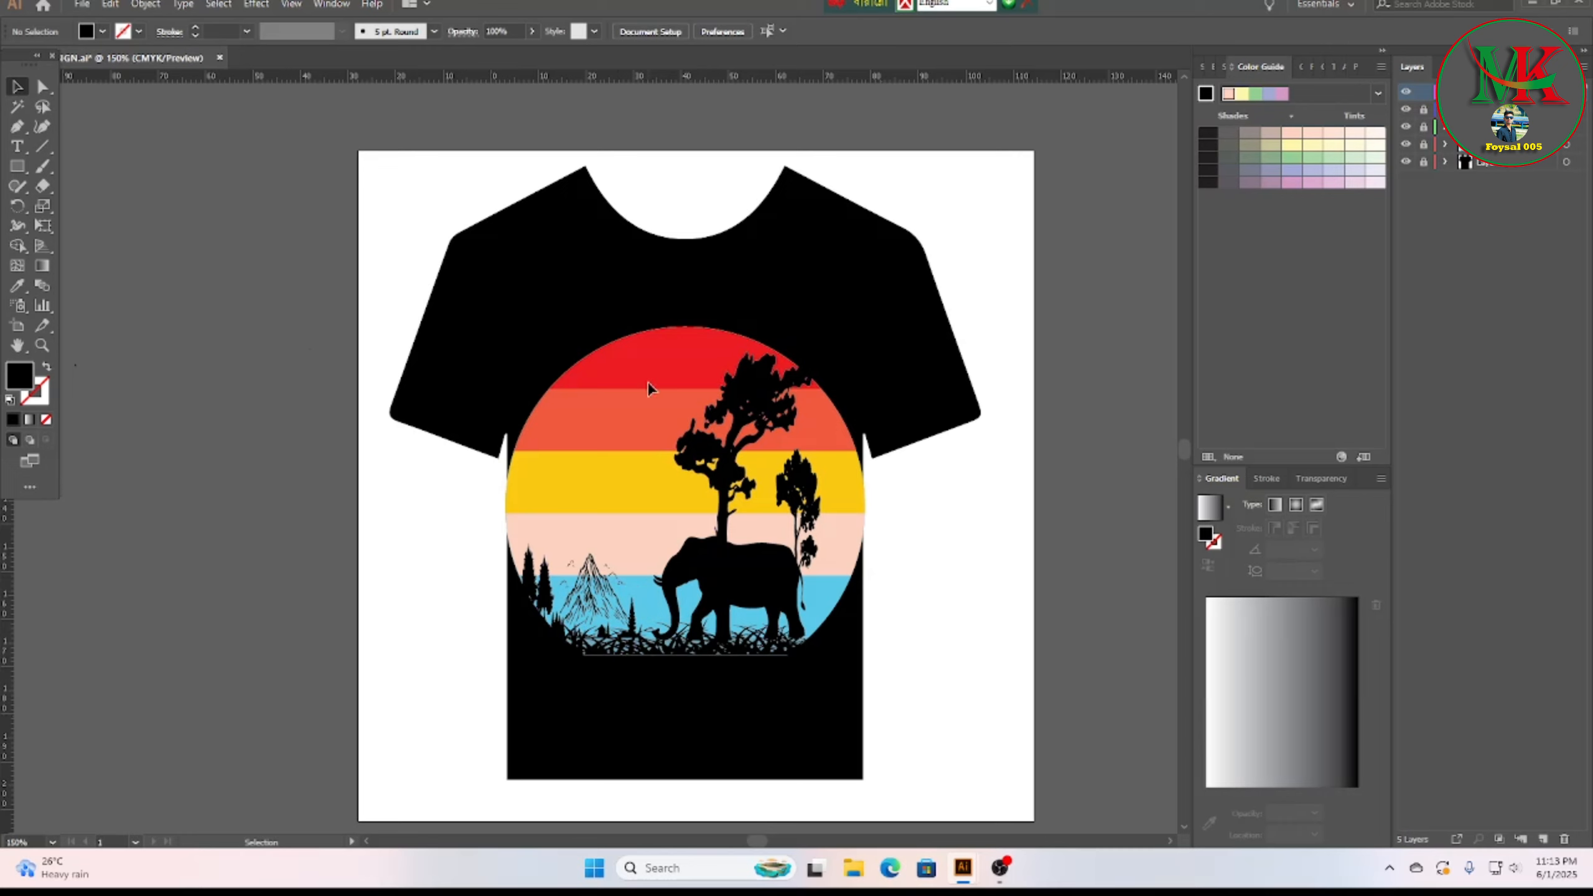
pyautogui.click(726, 656)
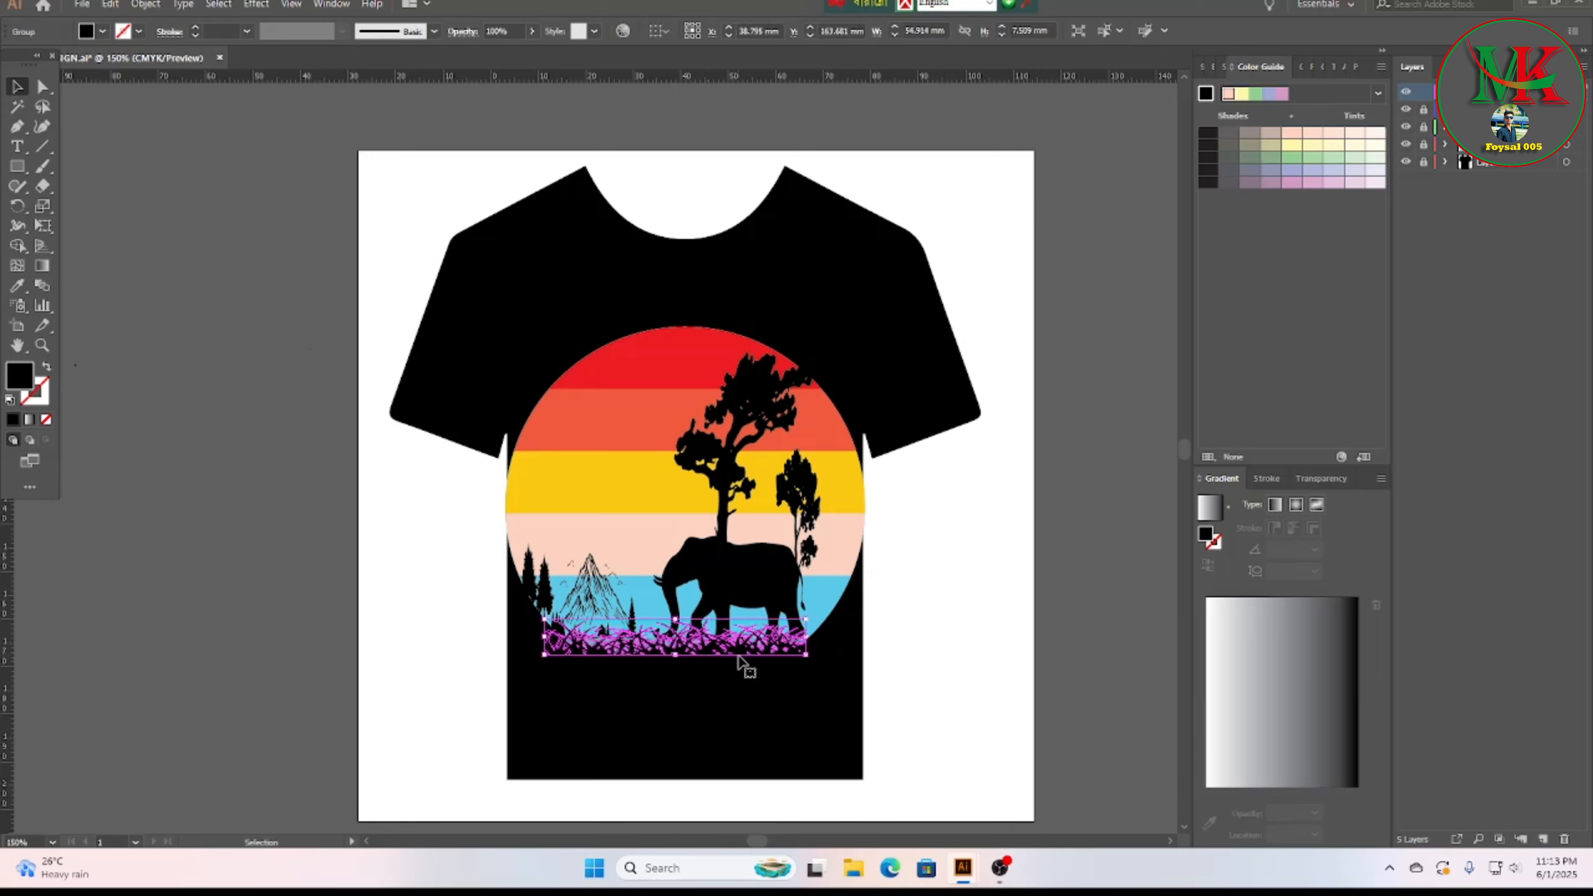
pyautogui.click(886, 649)
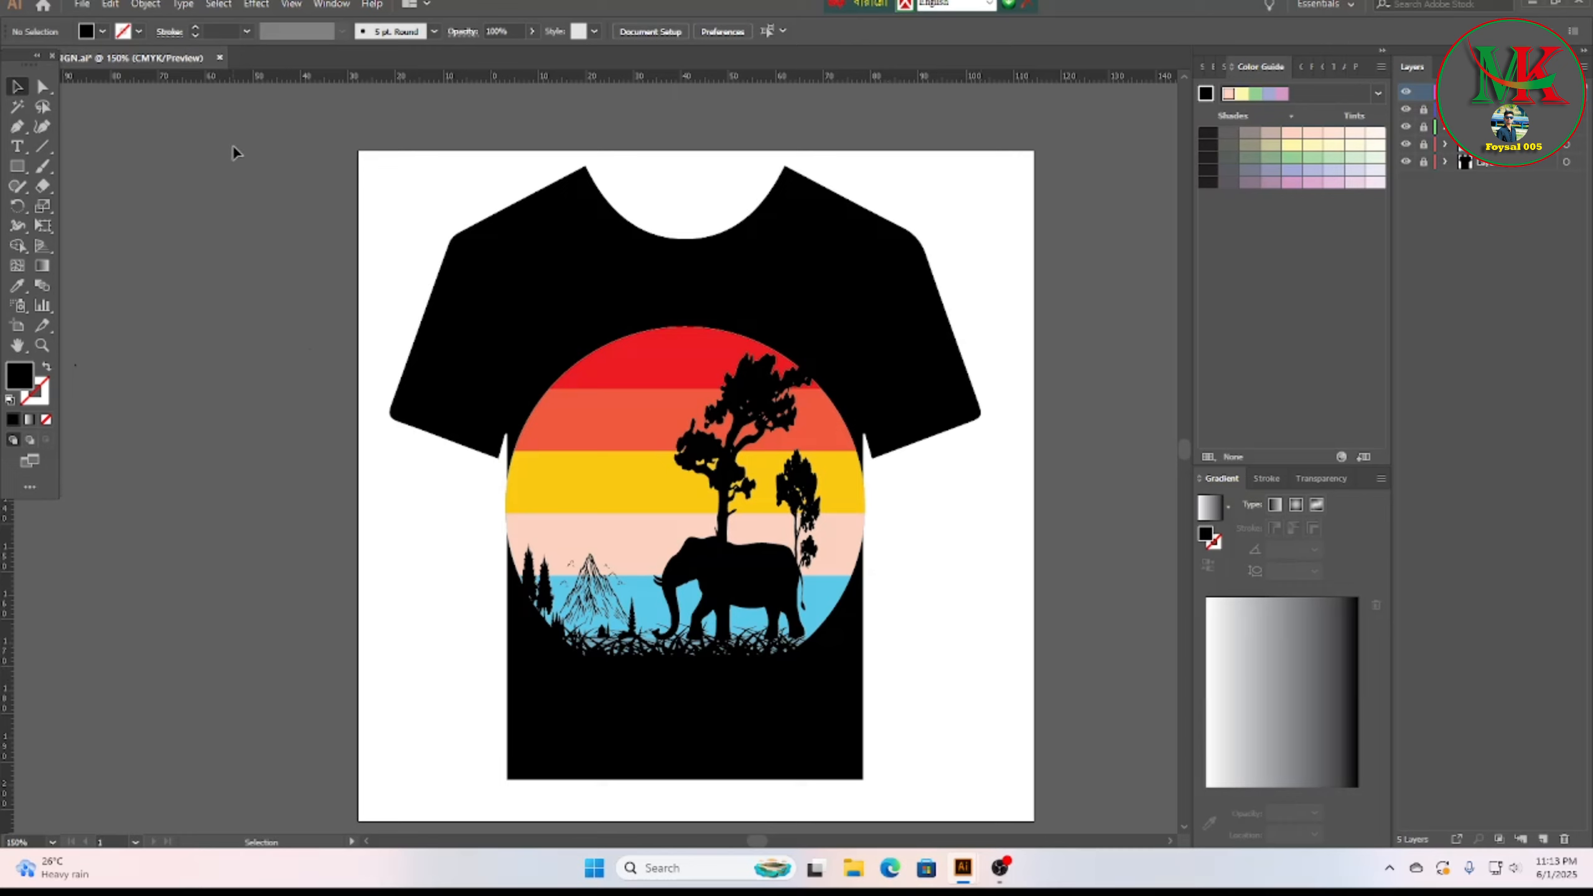
# Step: Place the flying-bird-silhouette-vector image in the document
pyautogui.click(82, 4)
pyautogui.click(138, 274)
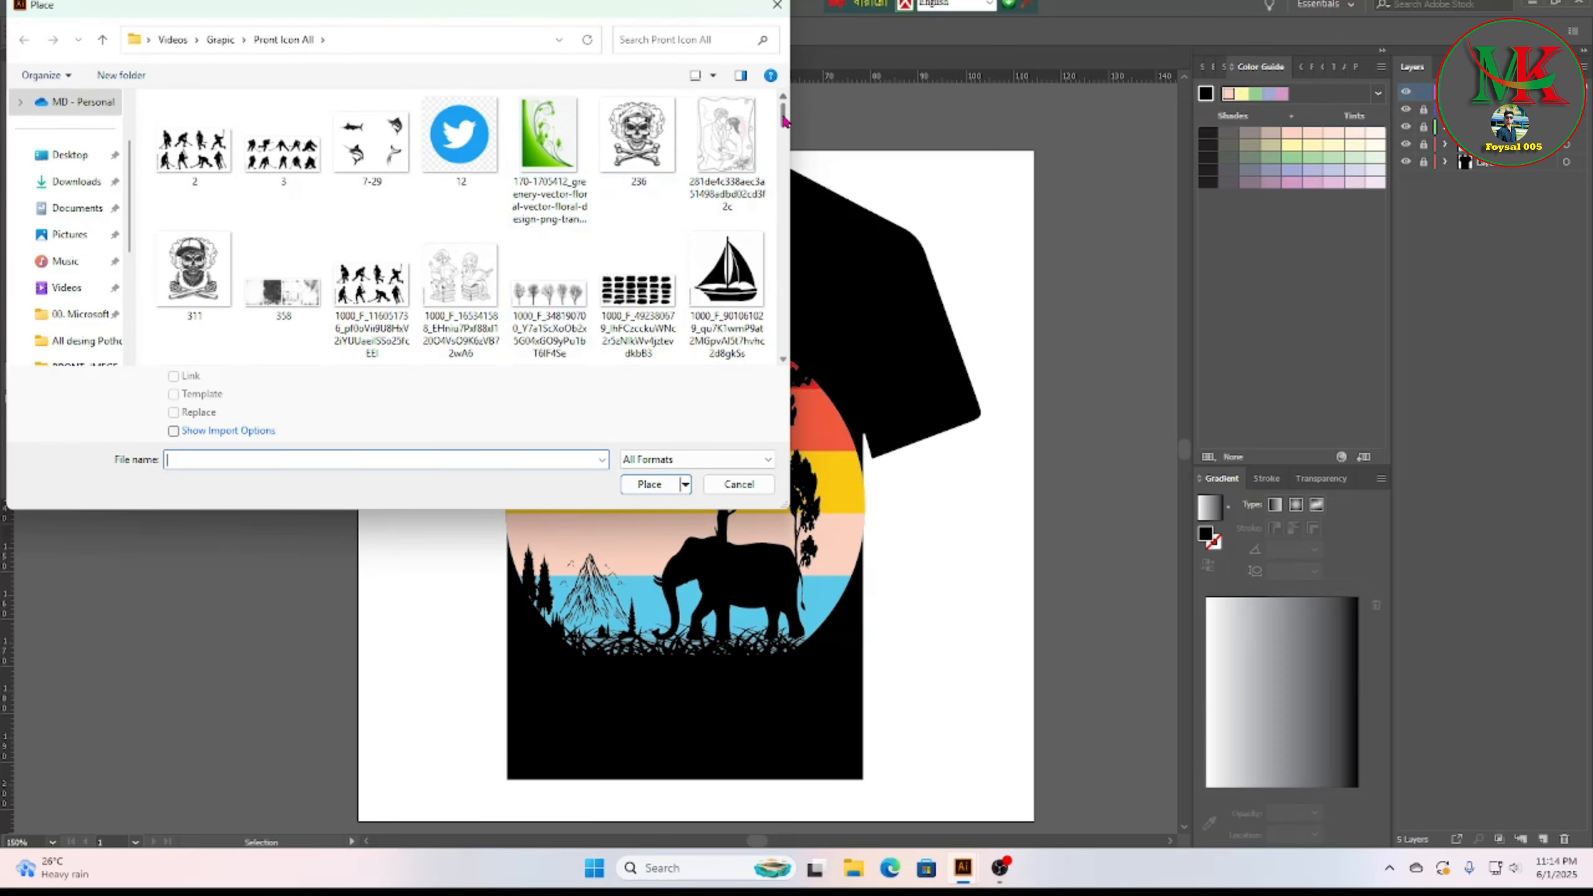
pyautogui.moveTo(785, 120); pyautogui.dragTo(786, 277)
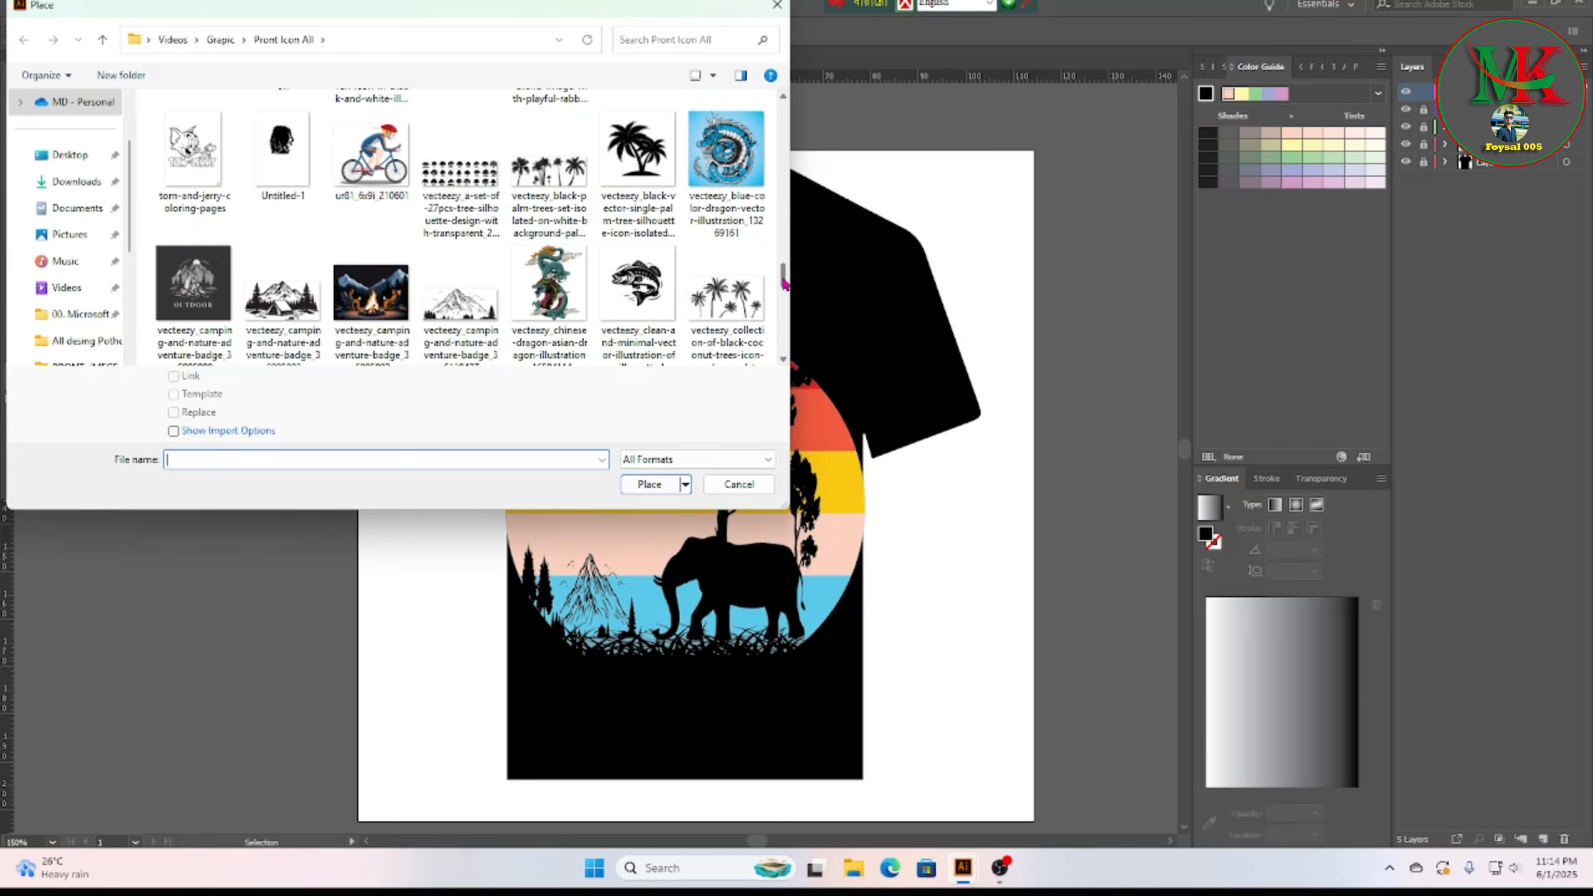
pyautogui.moveTo(783, 283); pyautogui.dragTo(777, 183)
pyautogui.click(549, 257)
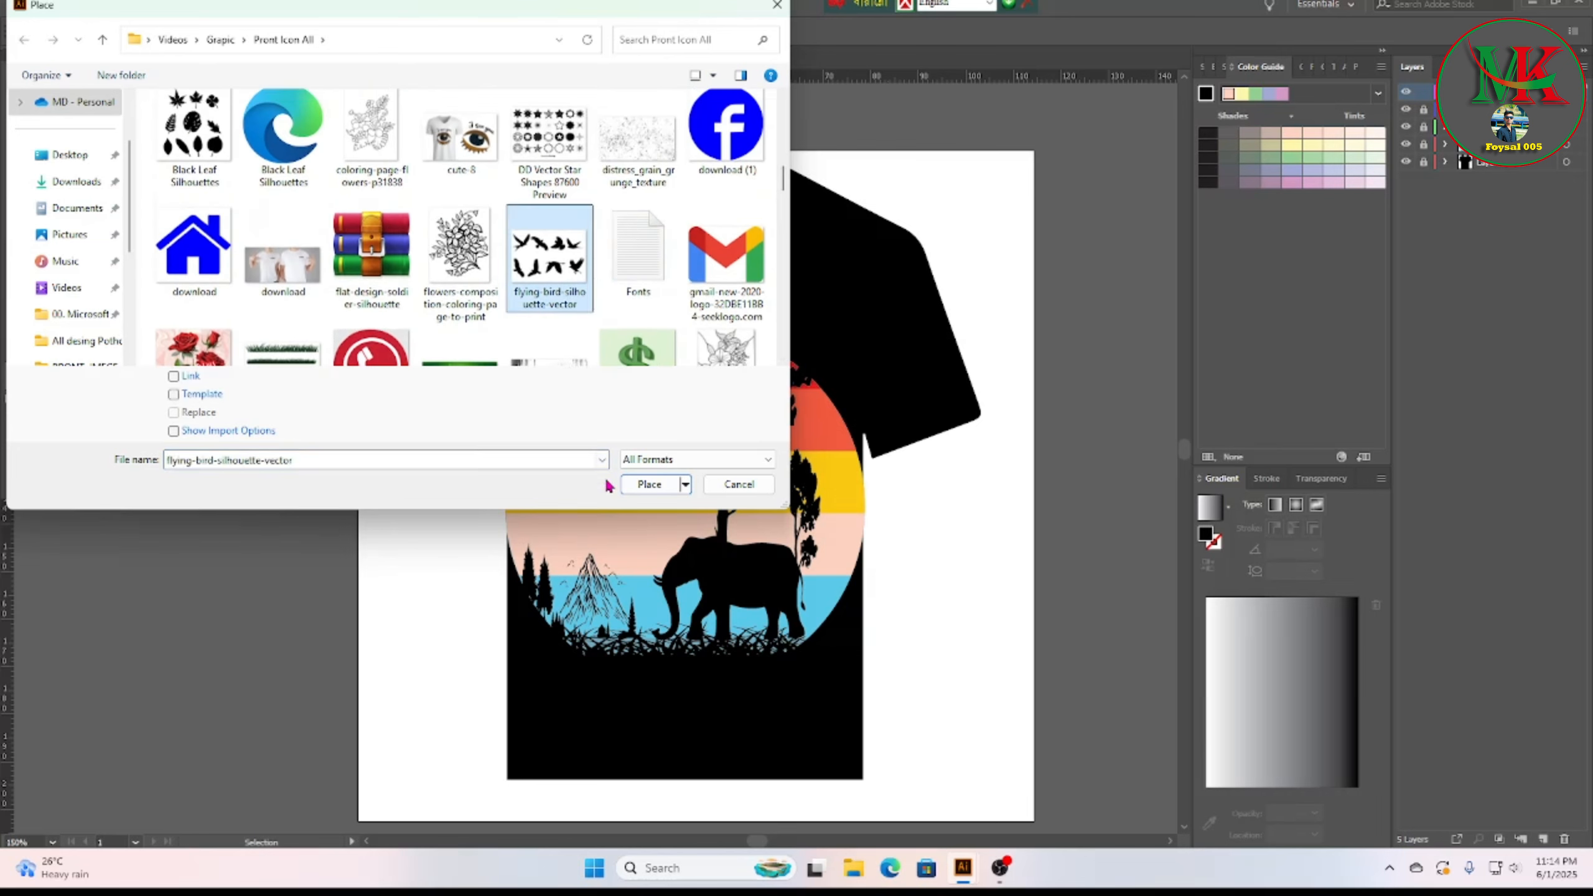
pyautogui.click(649, 483)
pyautogui.click(192, 210)
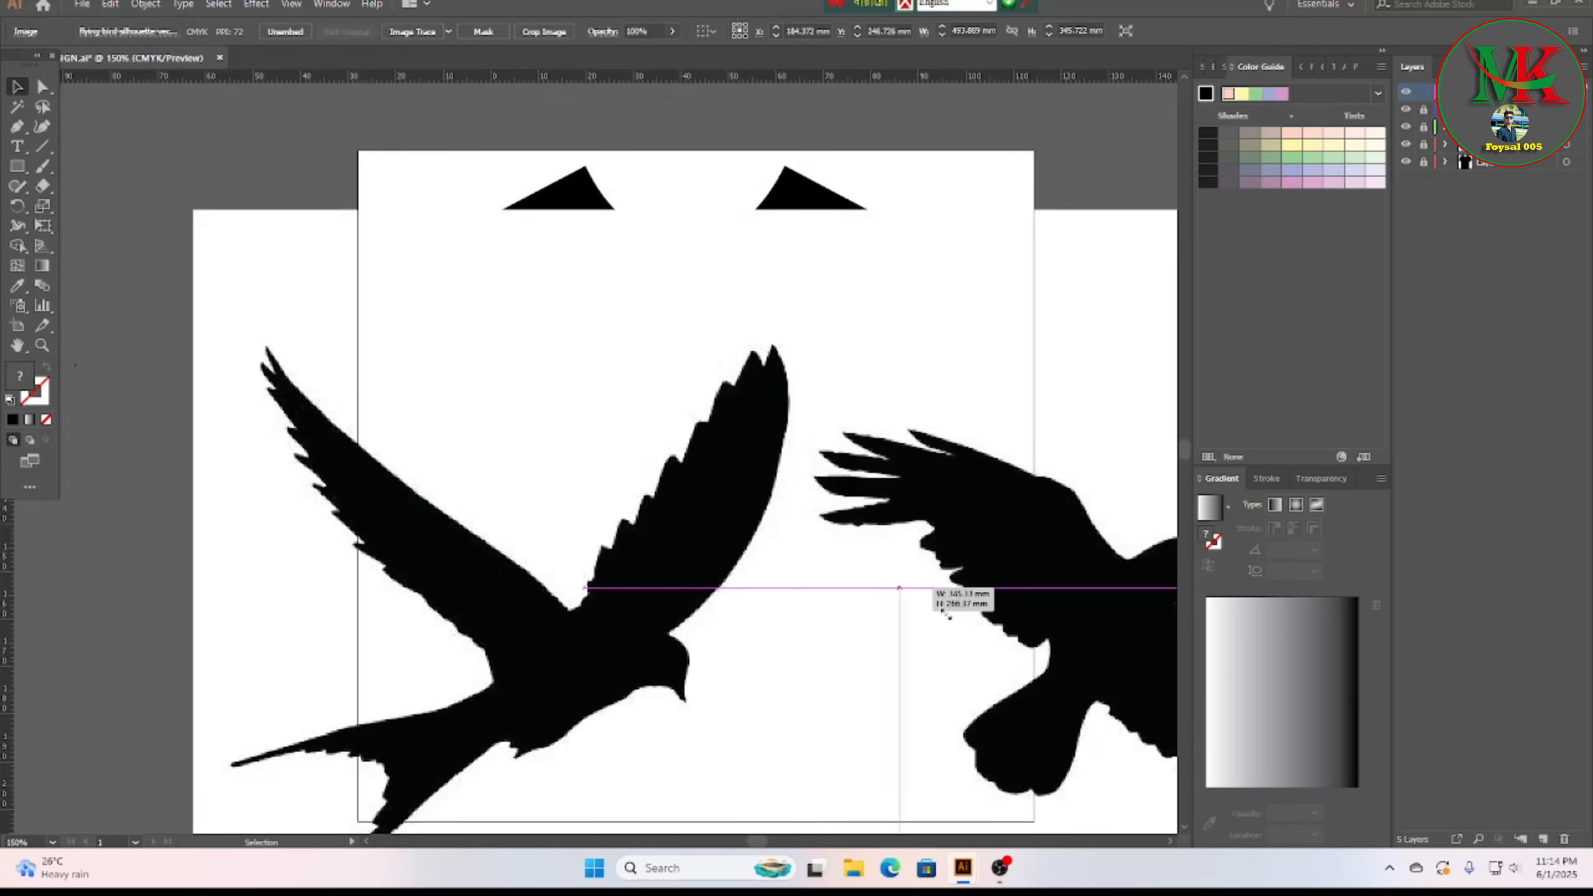
# Step: Shrink the bird image to about 41 mm wide and 35 mm tall and move it off the artboard beside the shirt's left sleeve
pyautogui.moveTo(946, 614); pyautogui.dragTo(1059, 728)
pyautogui.moveTo(1126, 777); pyautogui.dragTo(242, 171)
pyautogui.moveTo(182, 125); pyautogui.dragTo(668, 553)
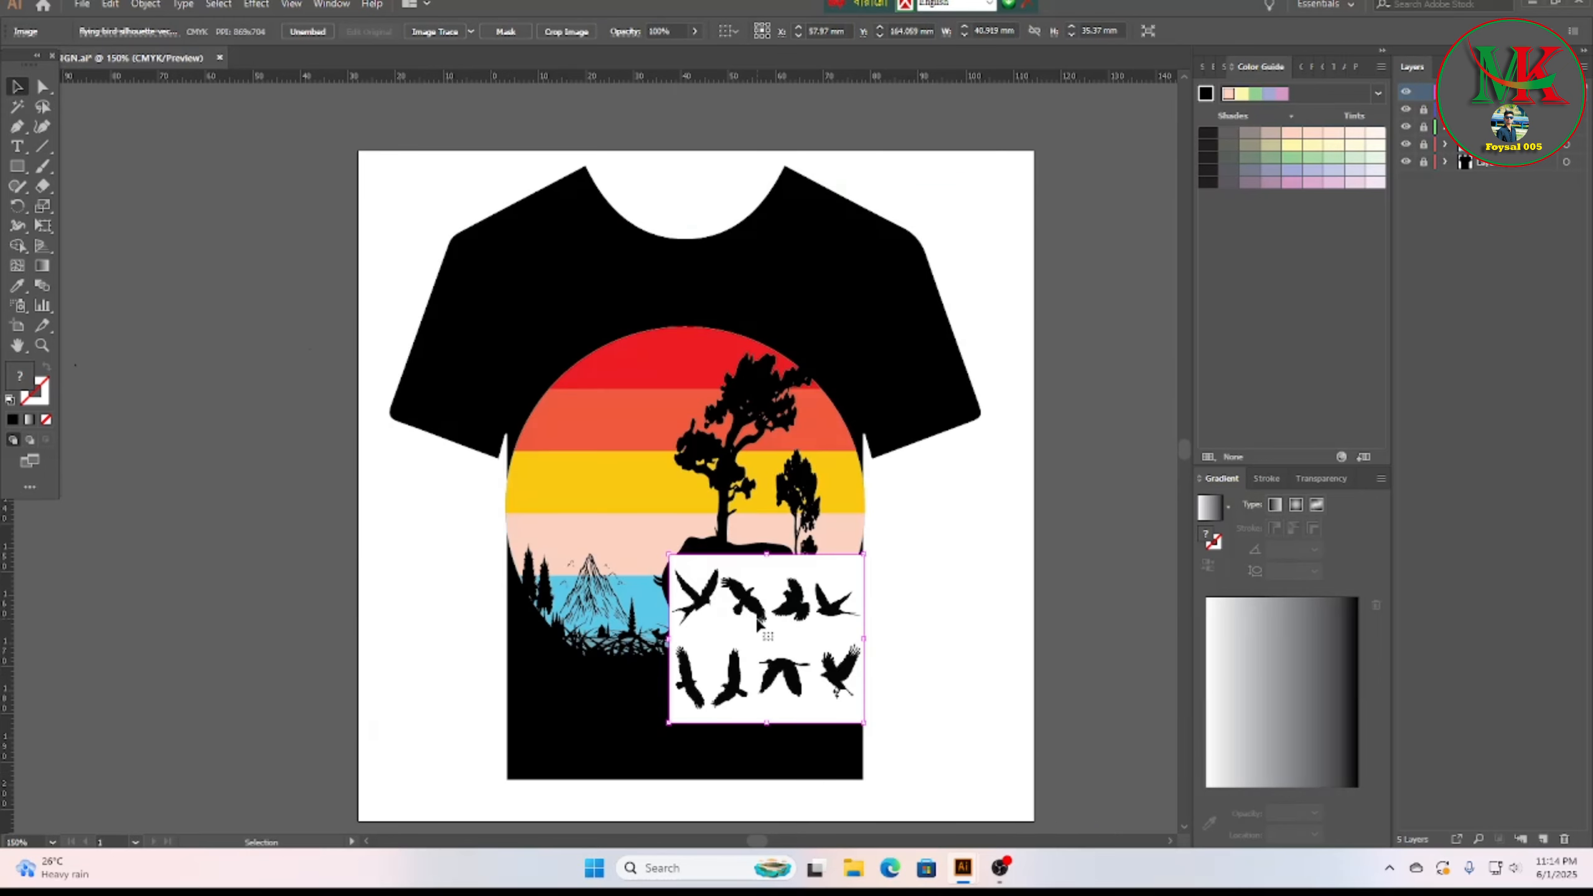
pyautogui.moveTo(759, 621); pyautogui.dragTo(229, 305)
pyautogui.click(308, 32)
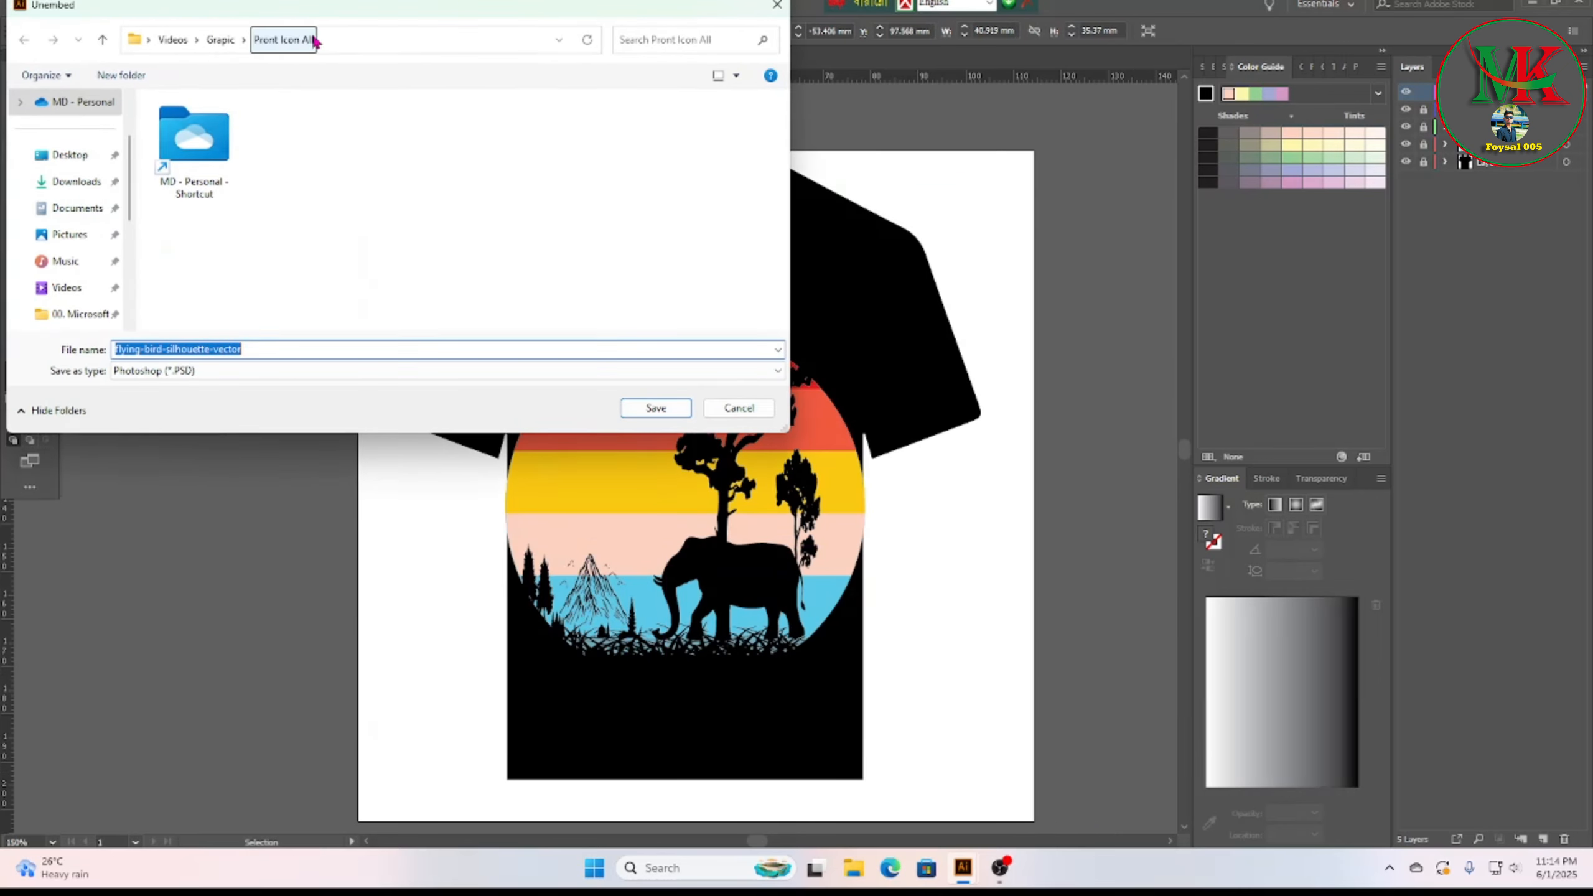
# Step: Trace the placed bird image, expand the tracing, and delete its white background
pyautogui.click(778, 5)
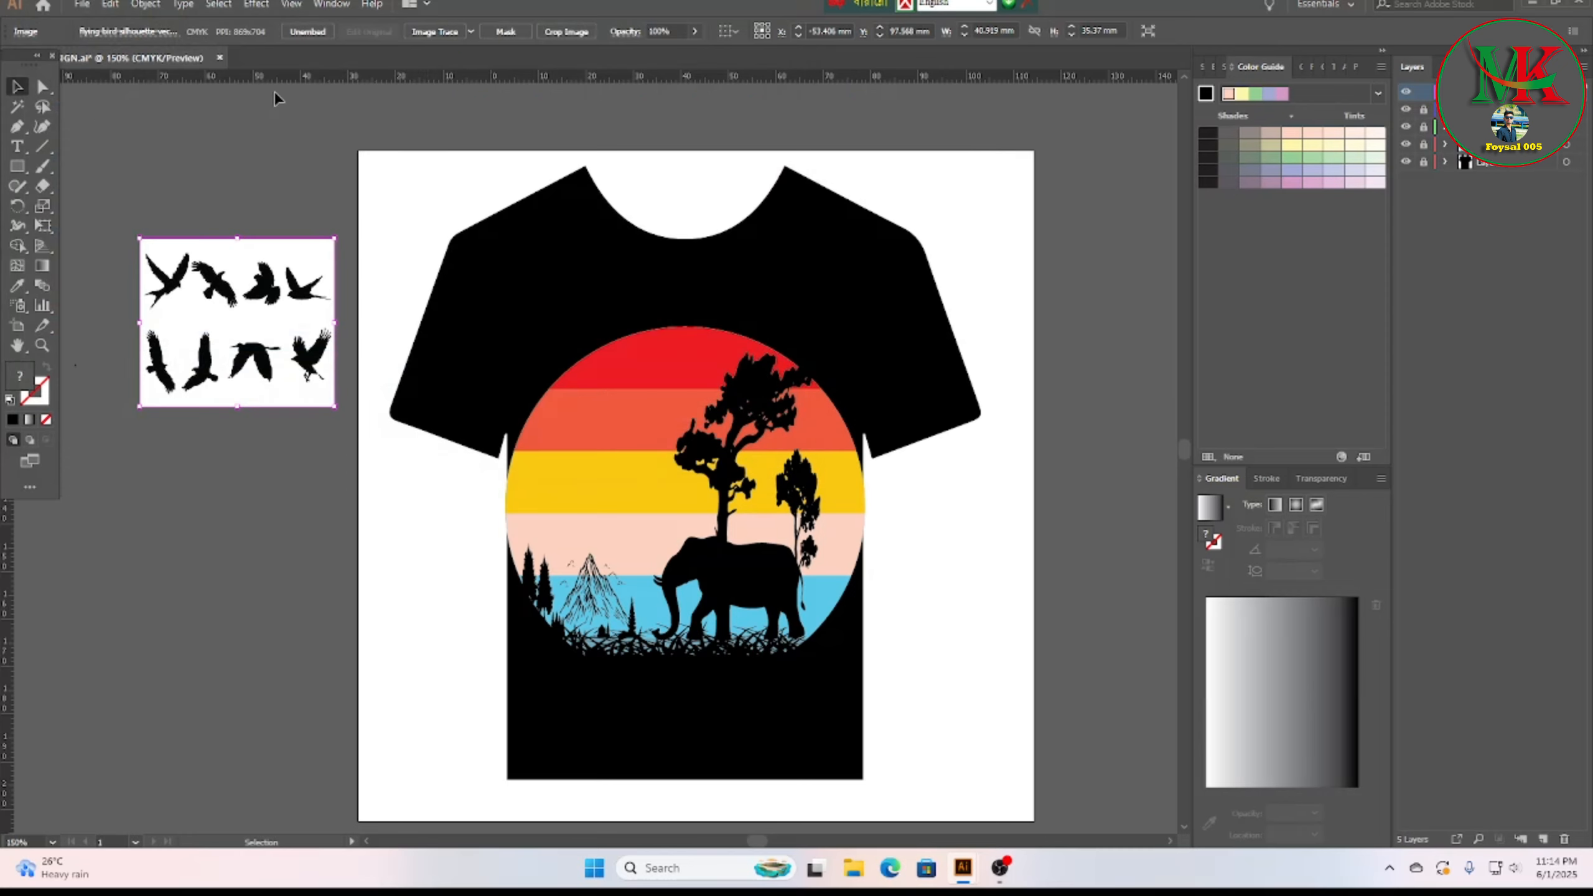
pyautogui.click(437, 32)
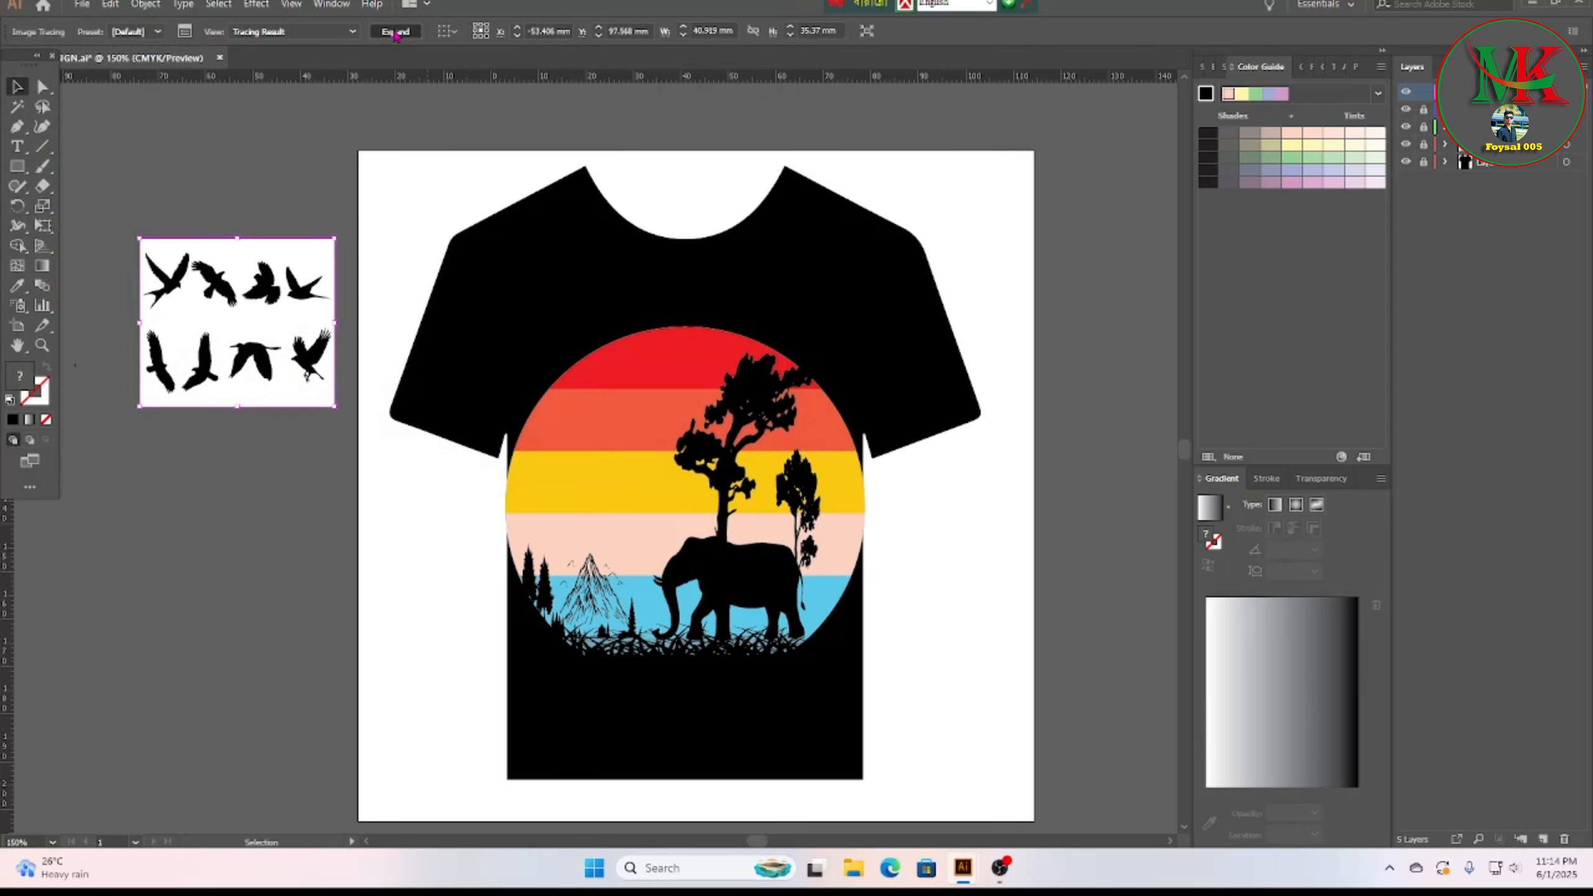
pyautogui.click(395, 32)
pyautogui.click(17, 107)
pyautogui.click(184, 319)
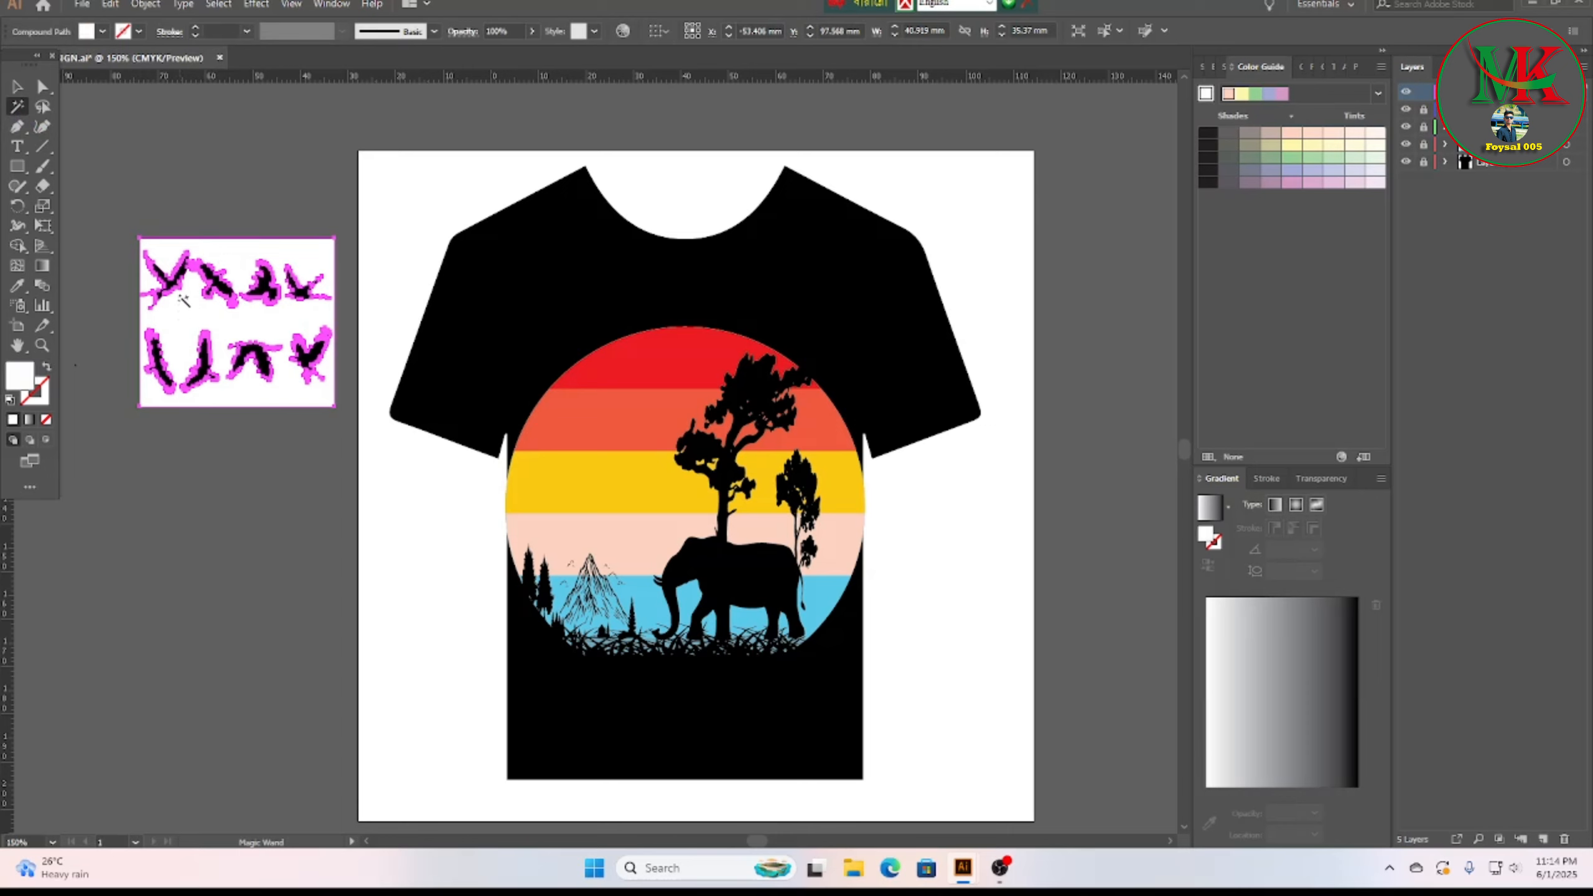
pyautogui.press('Delete')
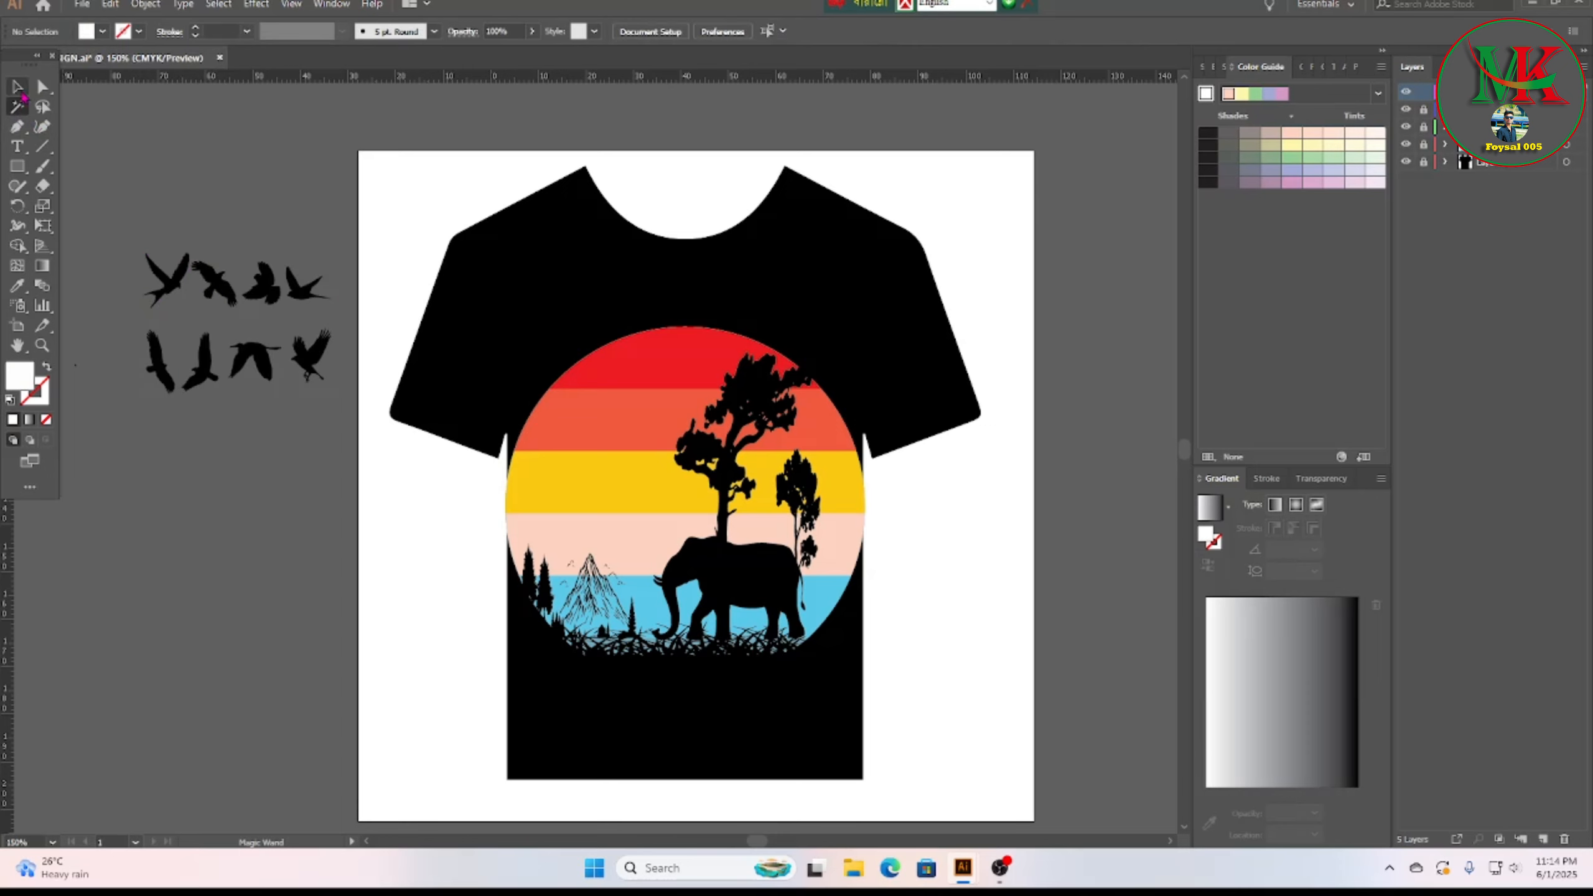
# Step: Ungroup the traced bird silhouettes so each bird can be moved separately
pyautogui.rightClick(259, 356)
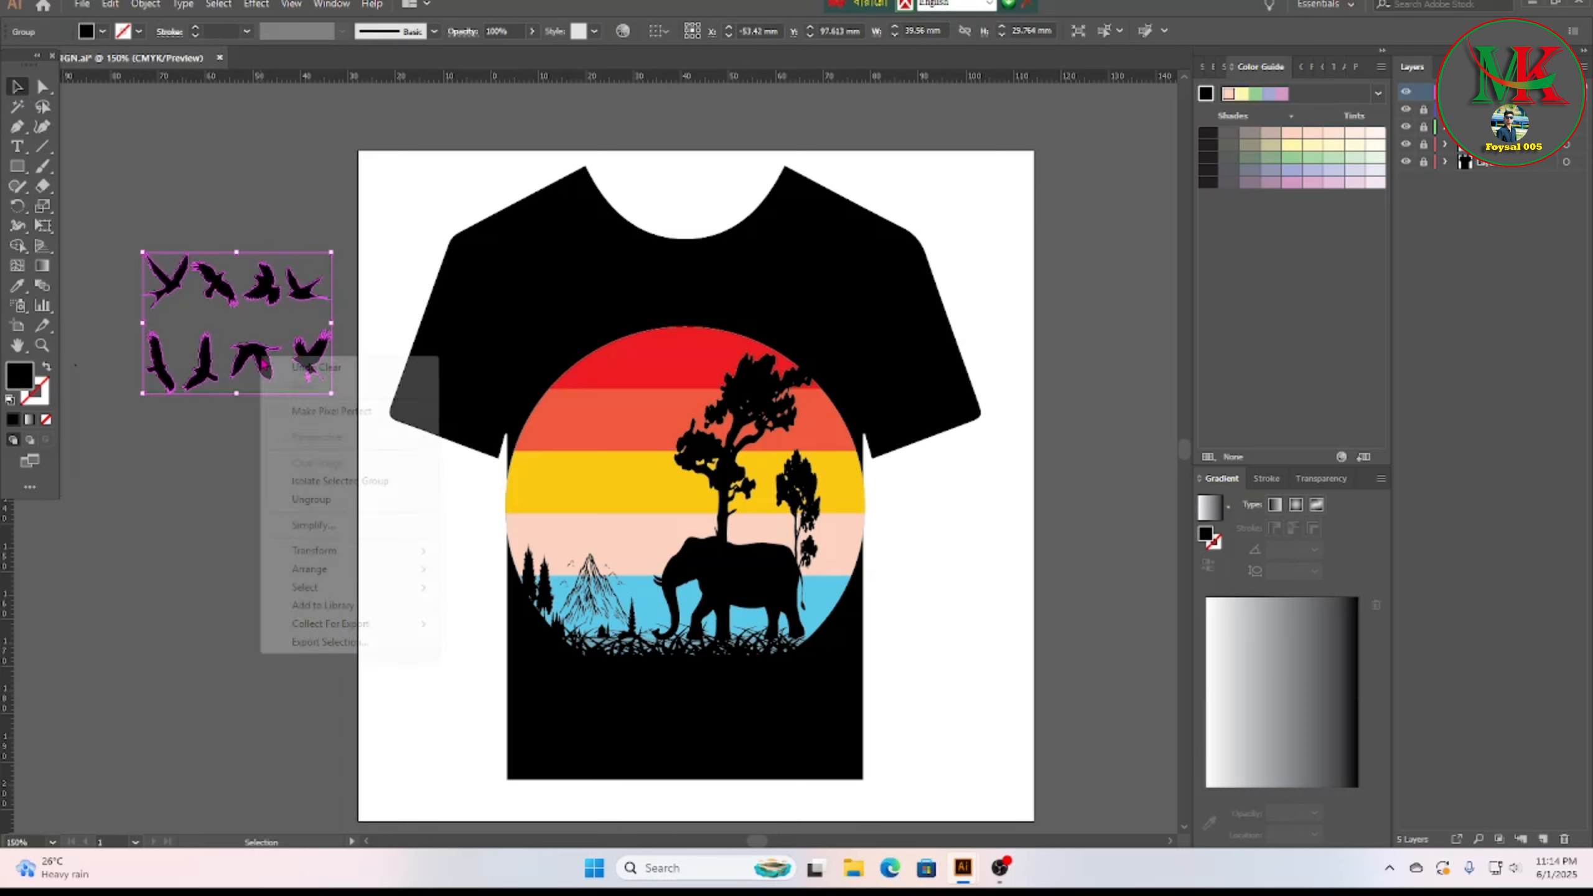
pyautogui.click(311, 499)
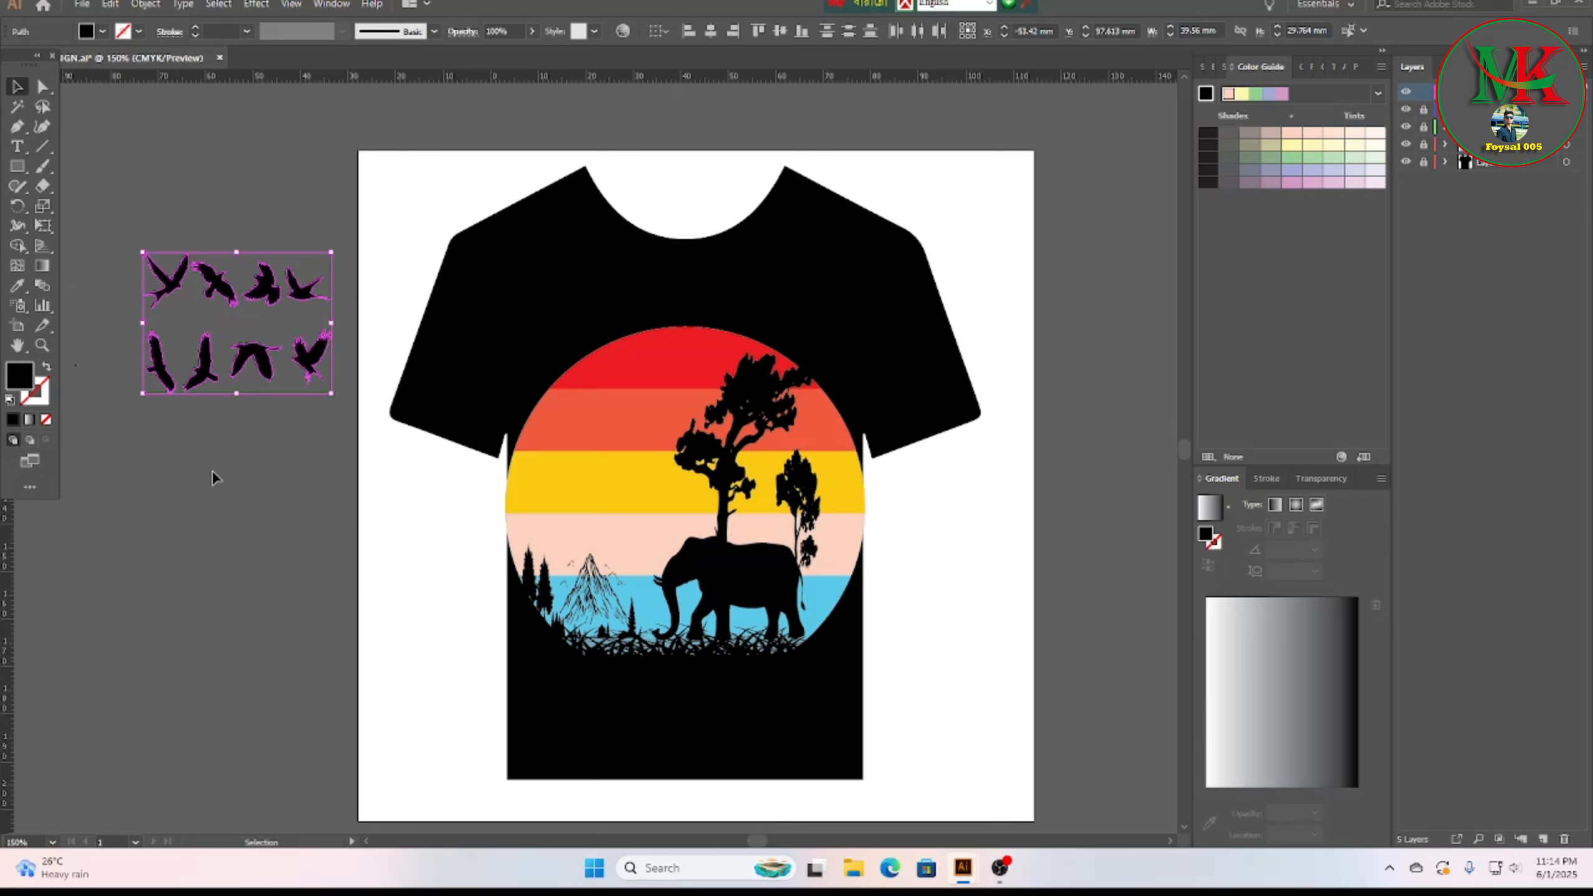
pyautogui.click(251, 387)
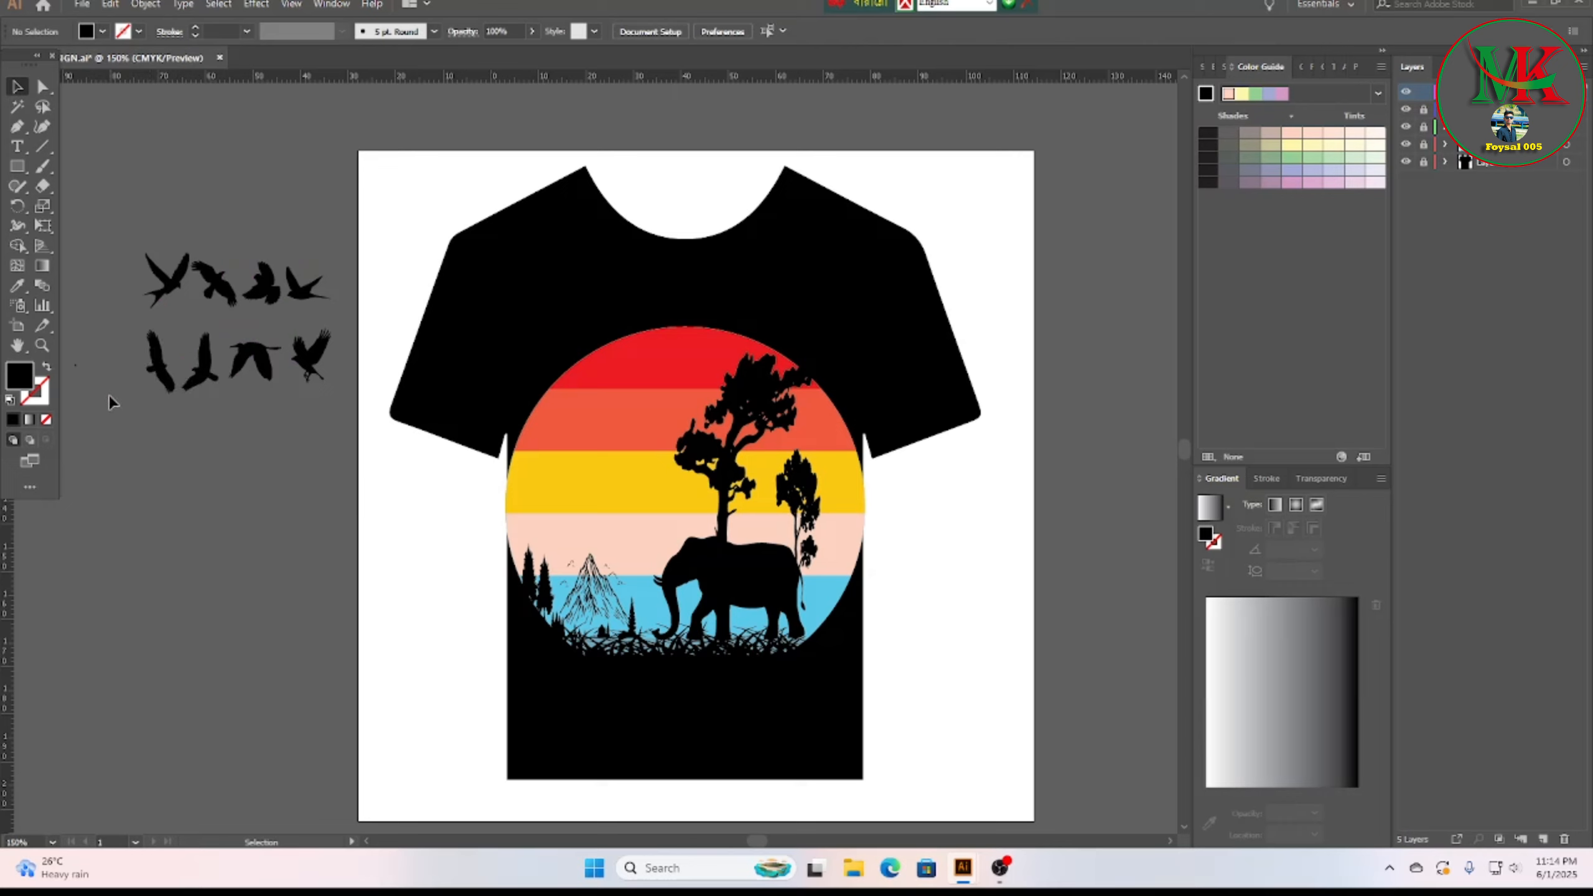
# Step: Try the lower-left bird of the set, turned sideways, on the sun beside the large tree at the orange and yellow bands' border
pyautogui.click(165, 375)
pyautogui.moveTo(165, 375); pyautogui.dragTo(645, 434)
pyautogui.click(325, 495)
pyautogui.click(631, 430)
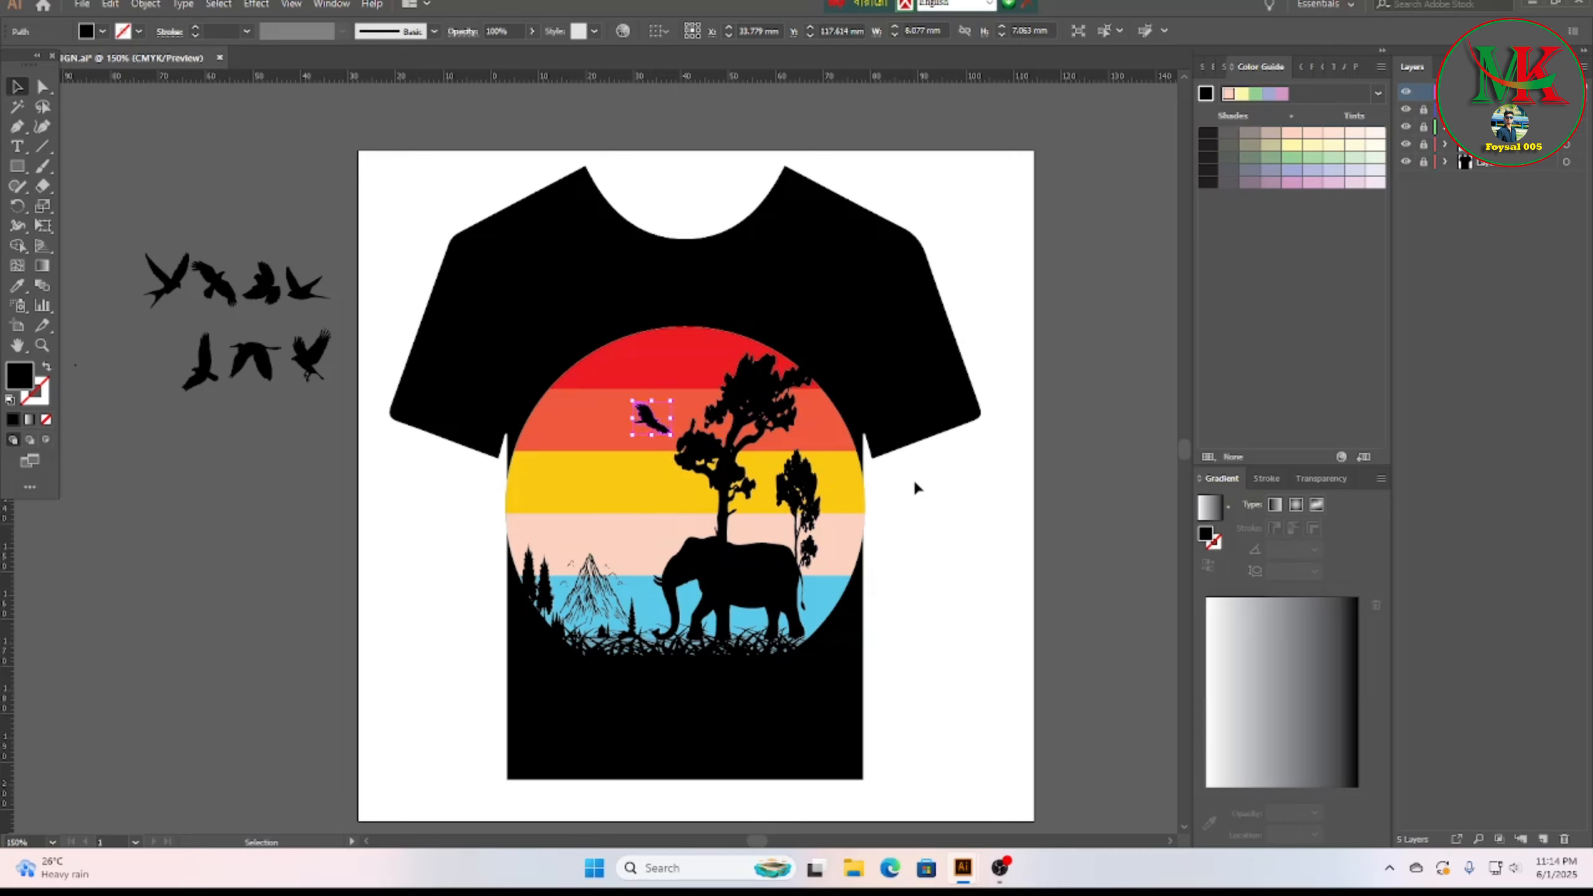
pyautogui.click(925, 488)
pyautogui.scroll(-2, 938, 479)
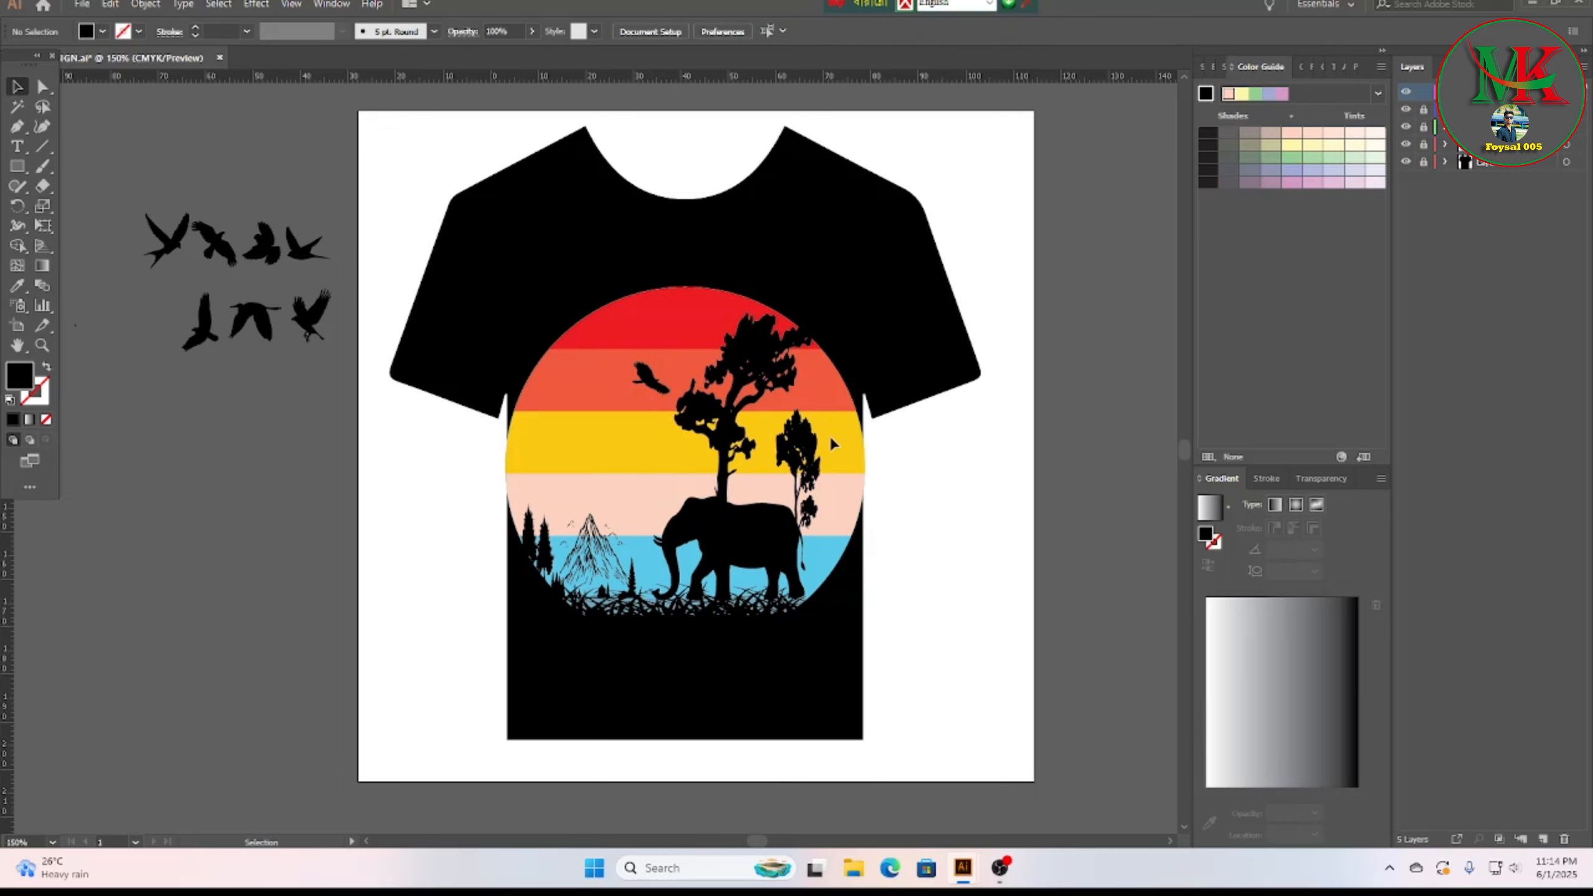
pyautogui.moveTo(650, 377); pyautogui.dragTo(626, 416)
pyautogui.click(943, 496)
pyautogui.scroll(-1, 938, 480)
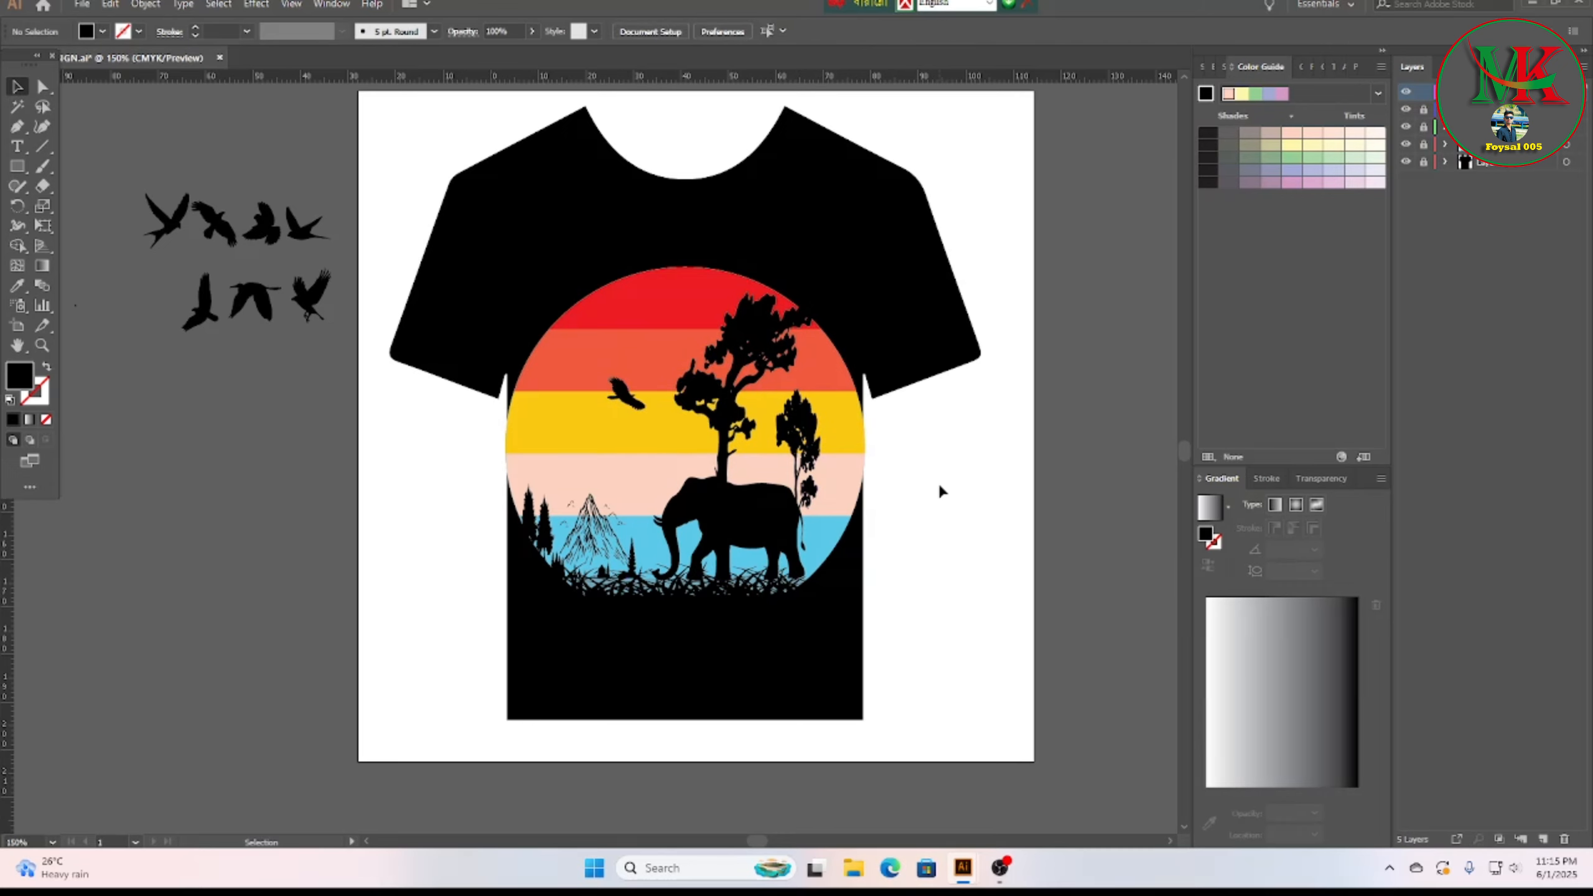
# Step: Move the trial bird off the sun to the empty area below the other birds and turn it upright
pyautogui.click(638, 404)
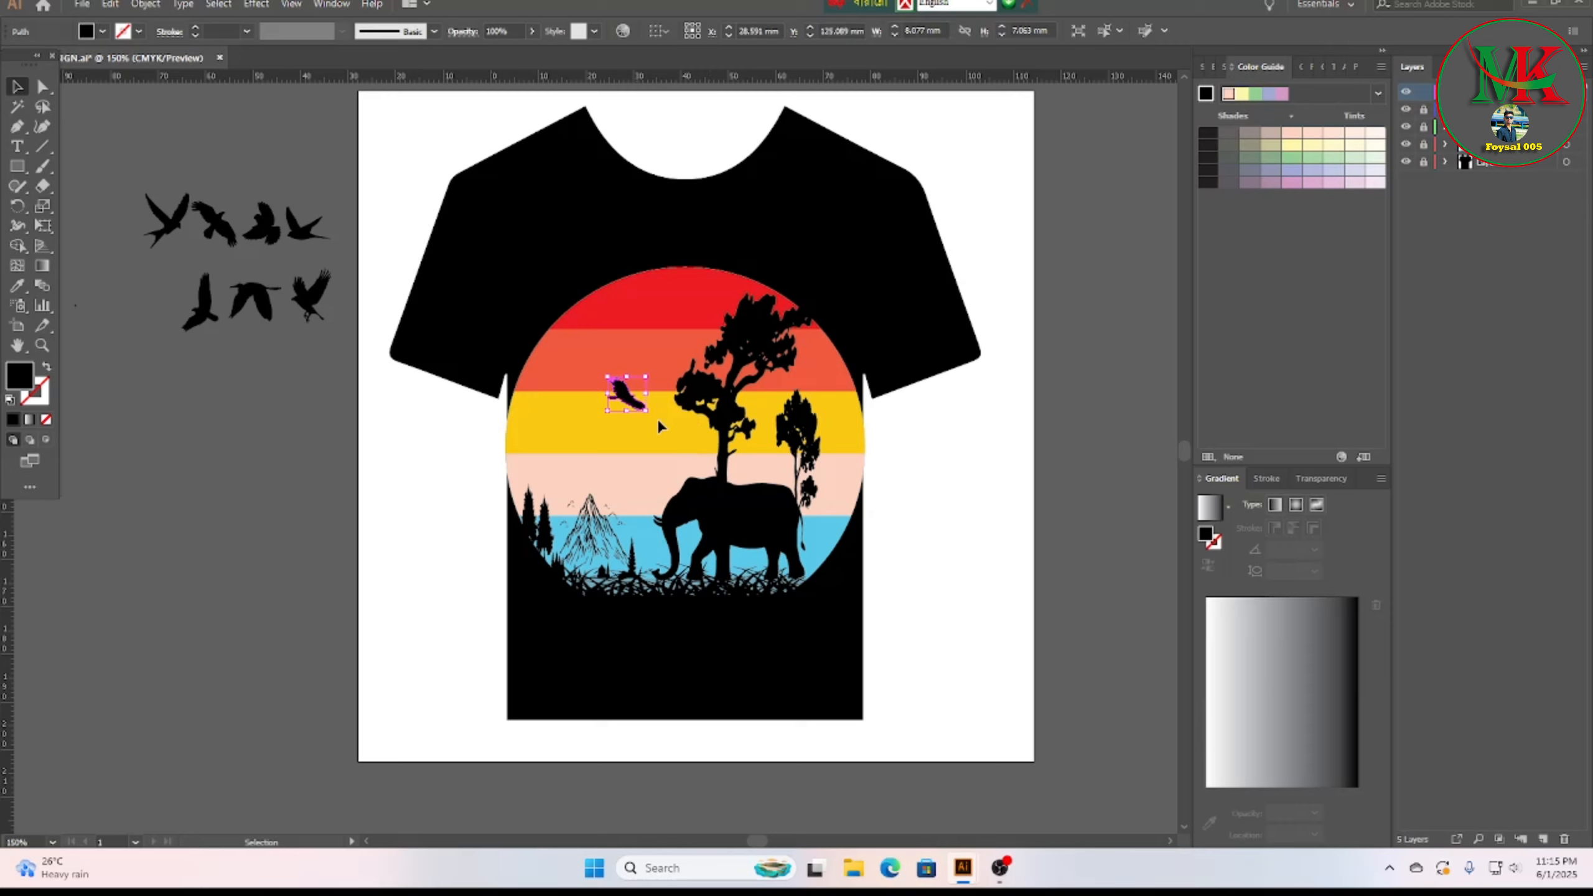
pyautogui.moveTo(648, 417); pyautogui.dragTo(214, 428)
pyautogui.click(918, 446)
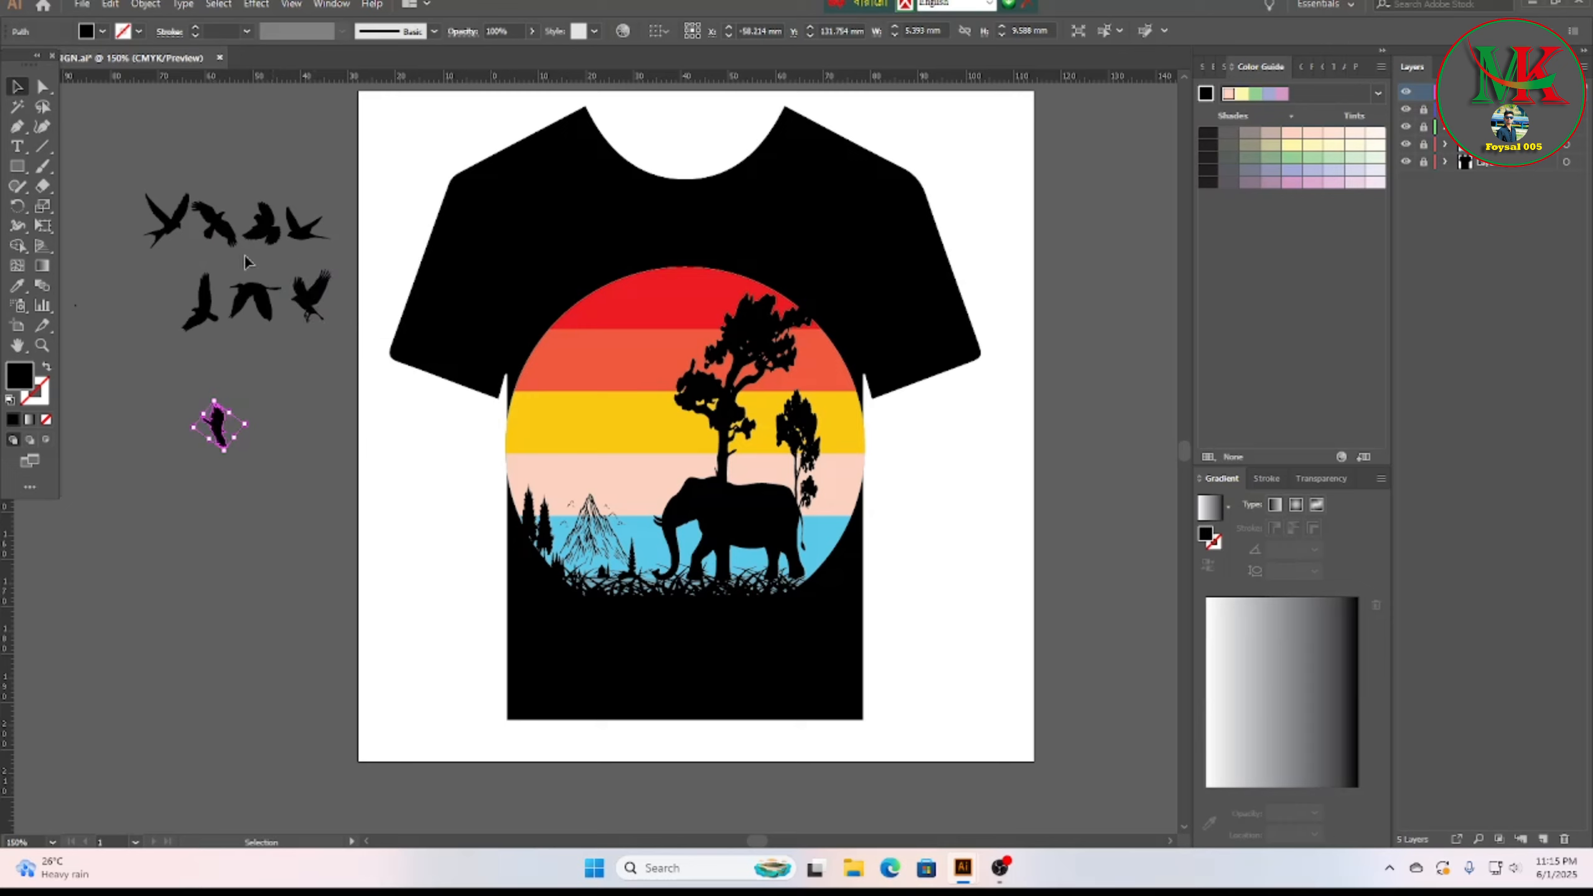
# Step: Place the top-left bird on the orange band beside the large tree, about 9.7 mm wide, and delete the leftover birds off the artboard
pyautogui.moveTo(170, 224); pyautogui.dragTo(647, 338)
pyautogui.click(966, 481)
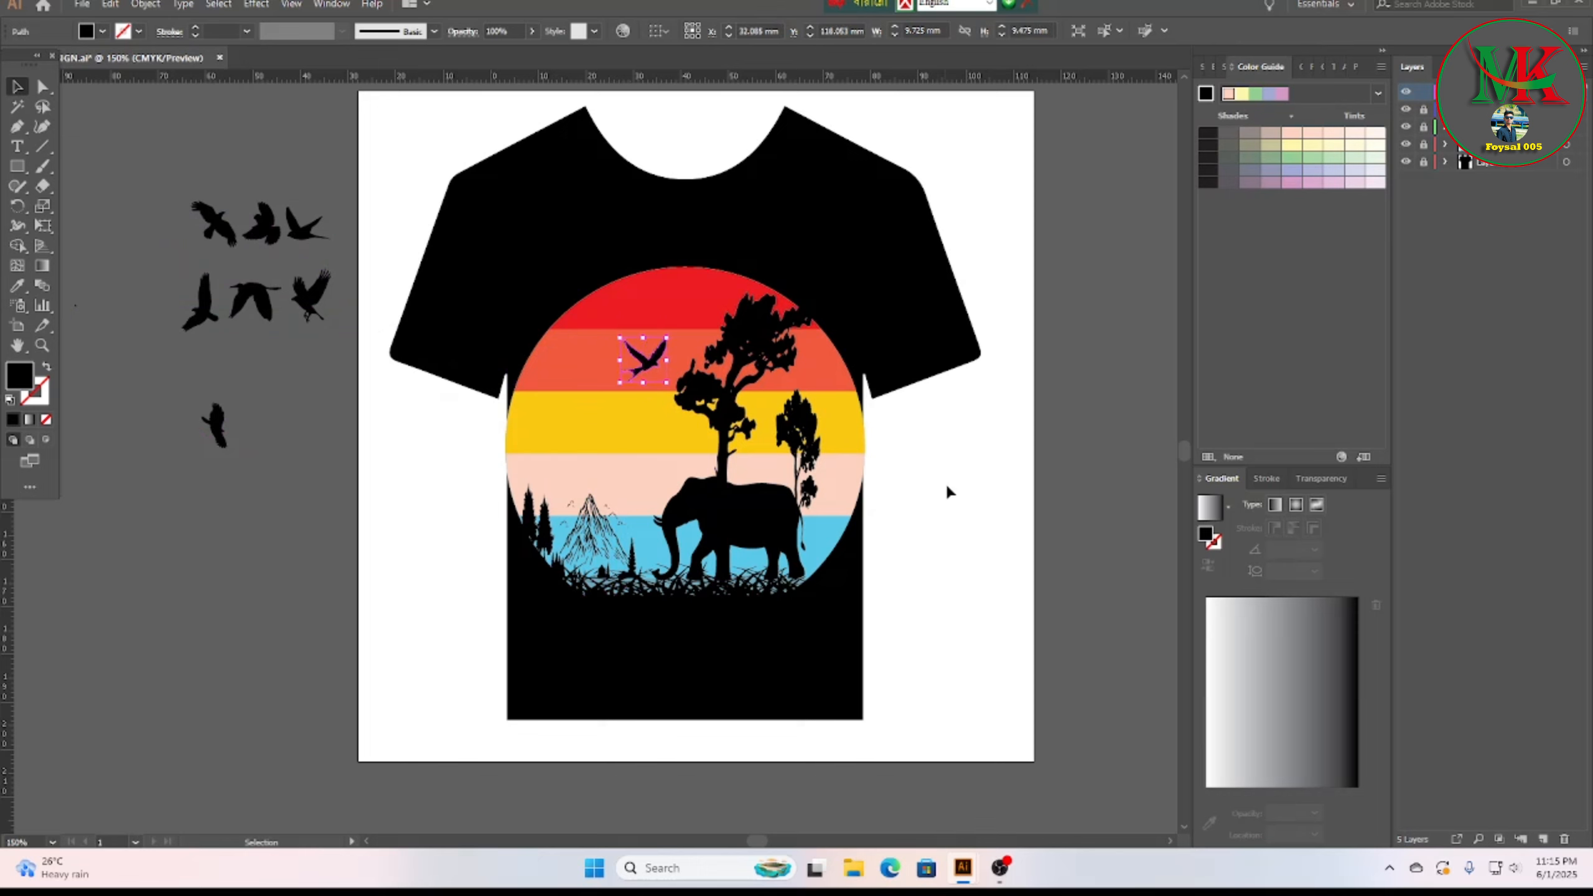
pyautogui.click(948, 483)
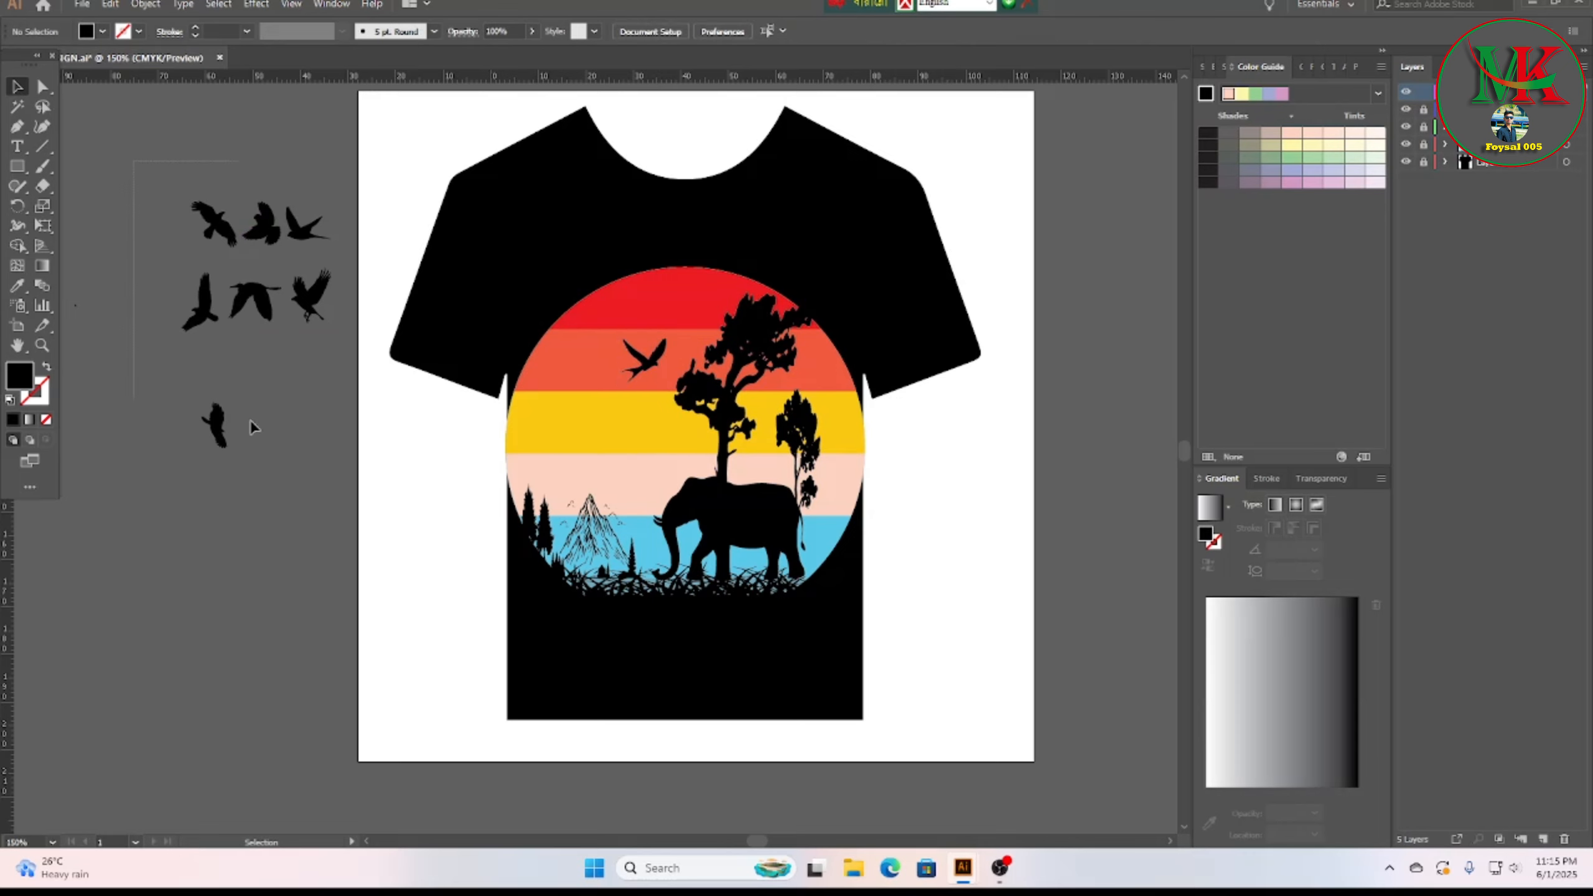
pyautogui.moveTo(305, 486); pyautogui.dragTo(323, 485)
pyautogui.press('Delete')
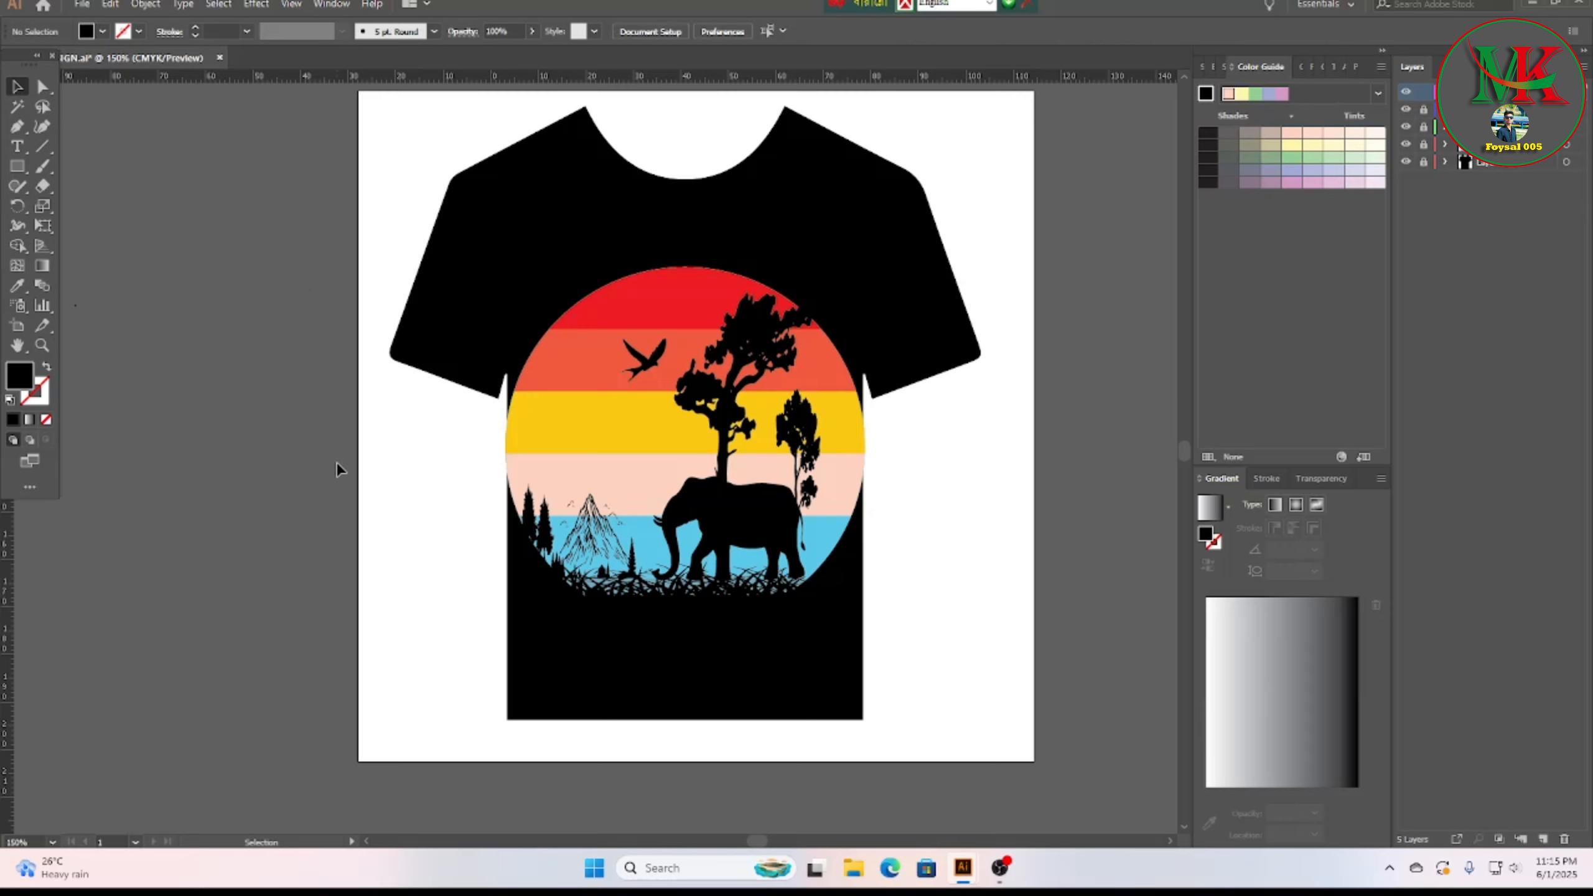
# Step: Unlock the artwork layers above the shirt layer and group the striped sun with all its silhouettes
pyautogui.scroll(1, 901, 603)
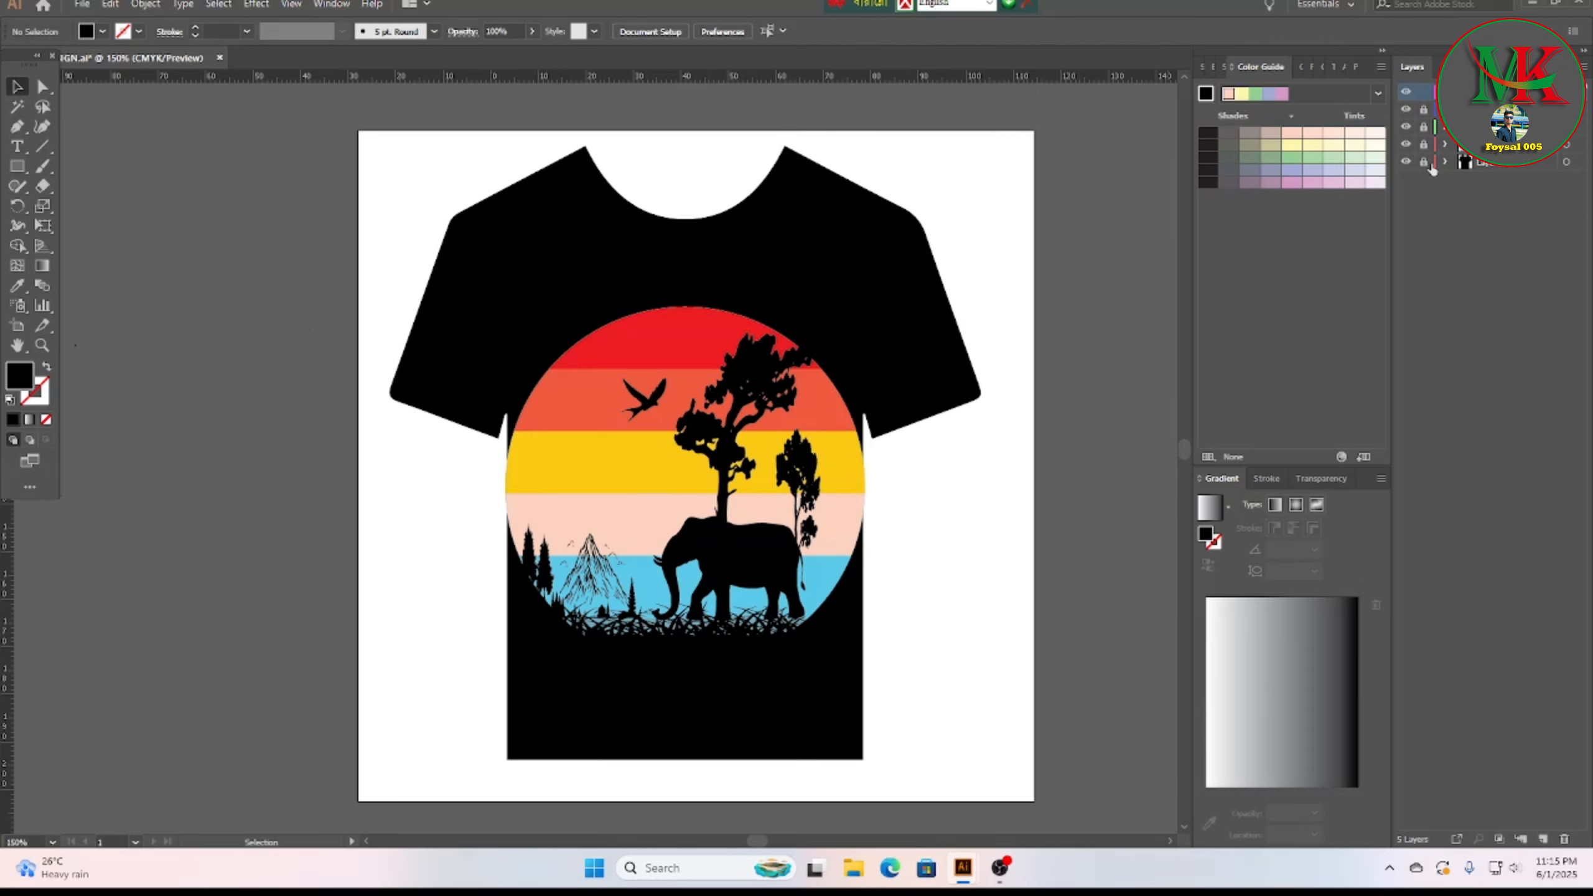
pyautogui.click(1423, 128)
pyautogui.moveTo(500, 302); pyautogui.dragTo(871, 683)
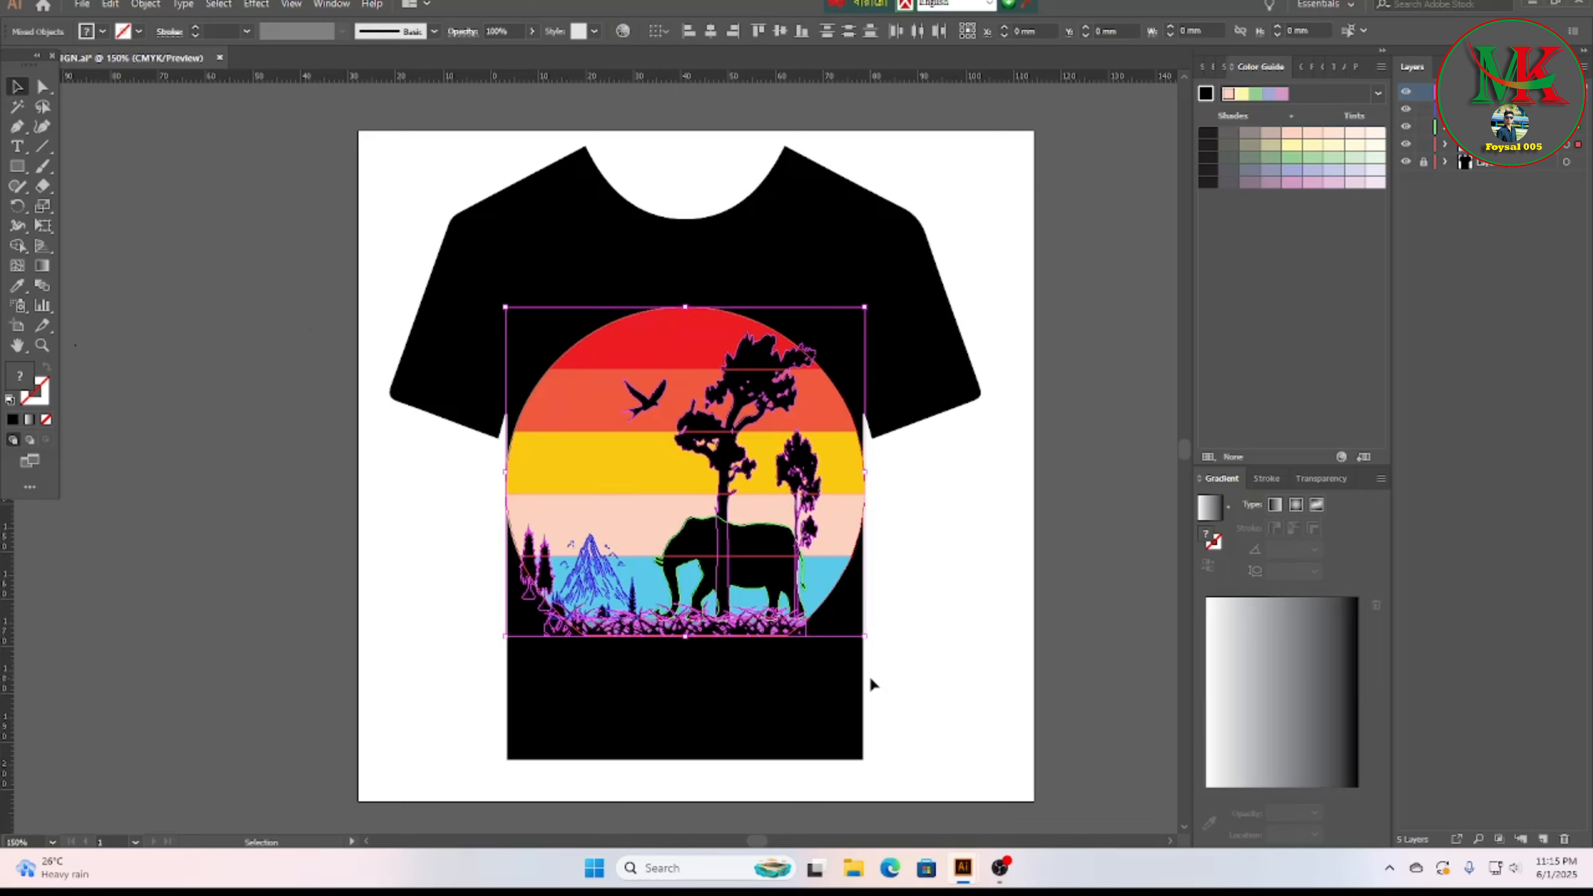
pyautogui.rightClick(668, 446)
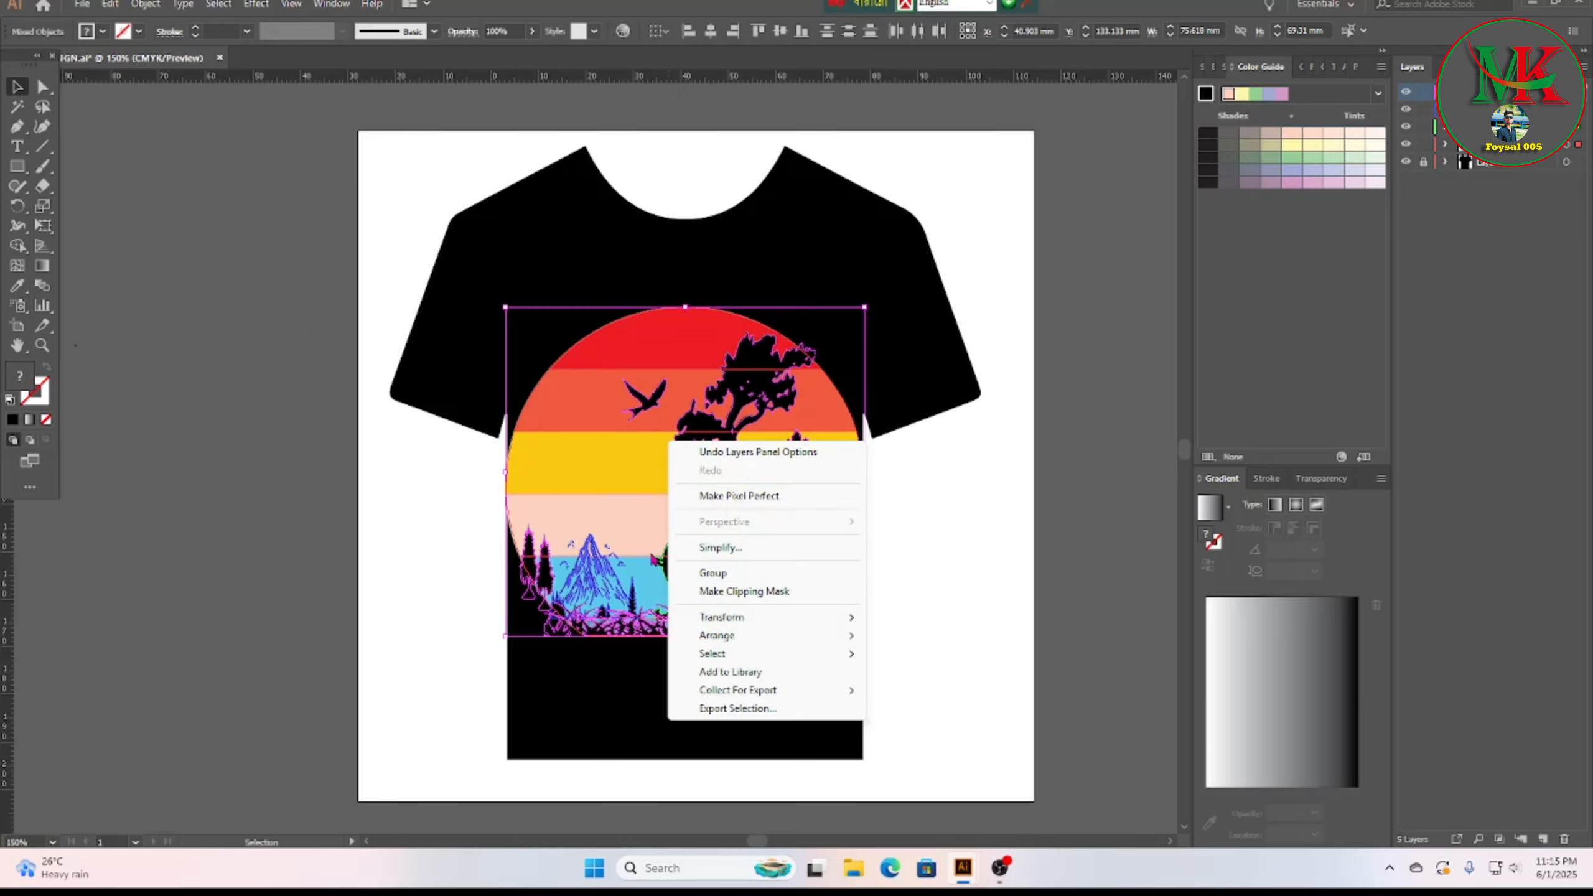
pyautogui.click(737, 581)
pyautogui.click(946, 575)
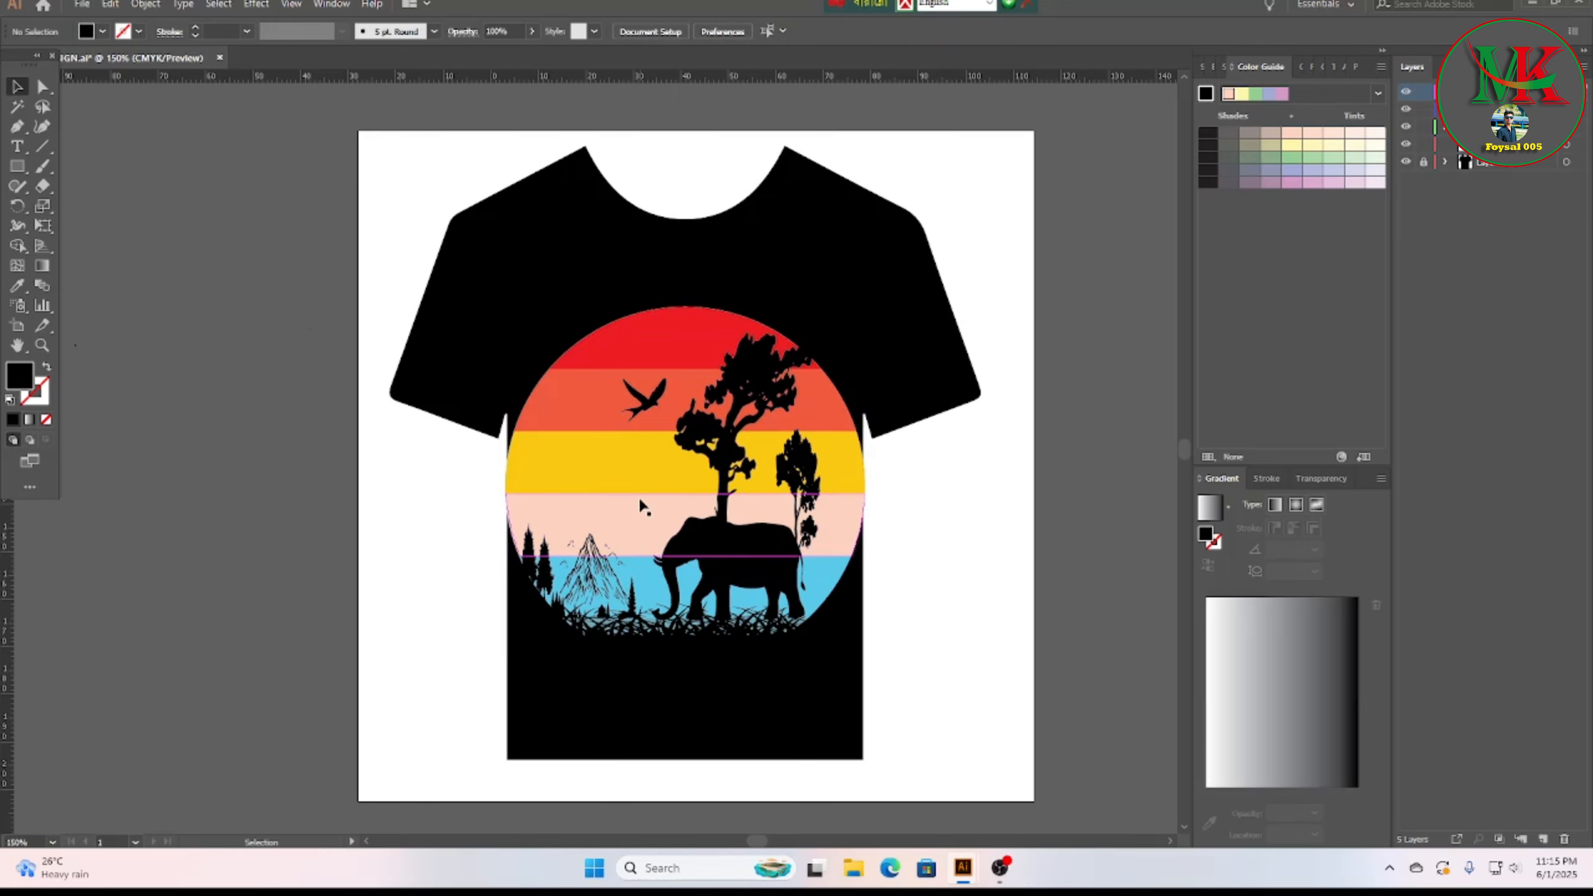
# Step: Unlock the shirt layer, move the shirt aside to the right, and position the grouped artwork on the white artboard
pyautogui.moveTo(643, 521); pyautogui.dragTo(292, 543)
pyautogui.click(270, 668)
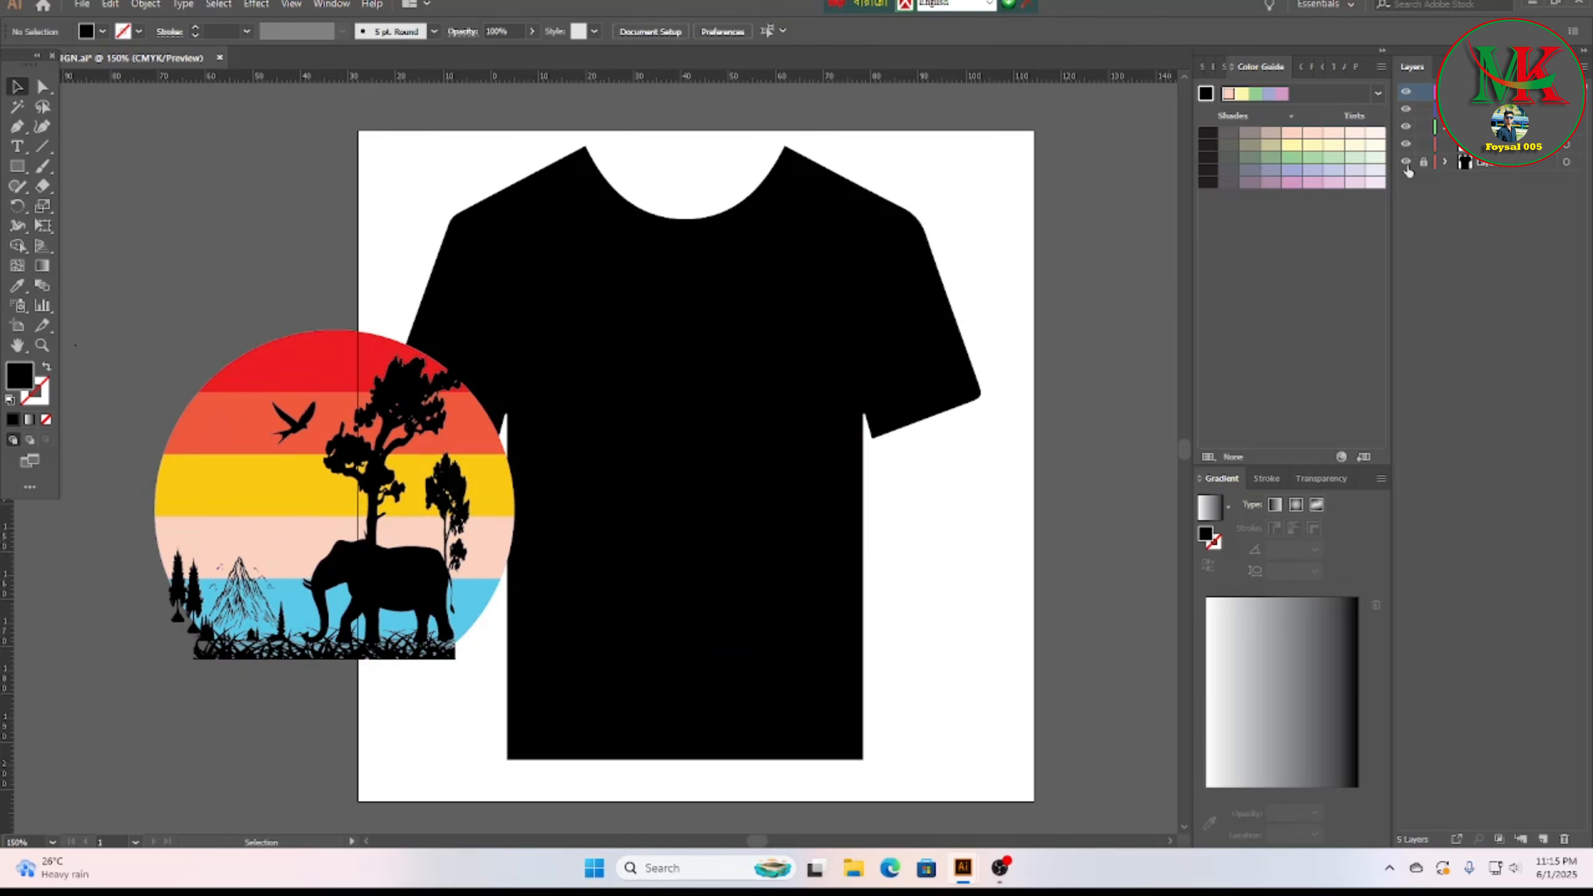
pyautogui.moveTo(775, 373); pyautogui.dragTo(1116, 256)
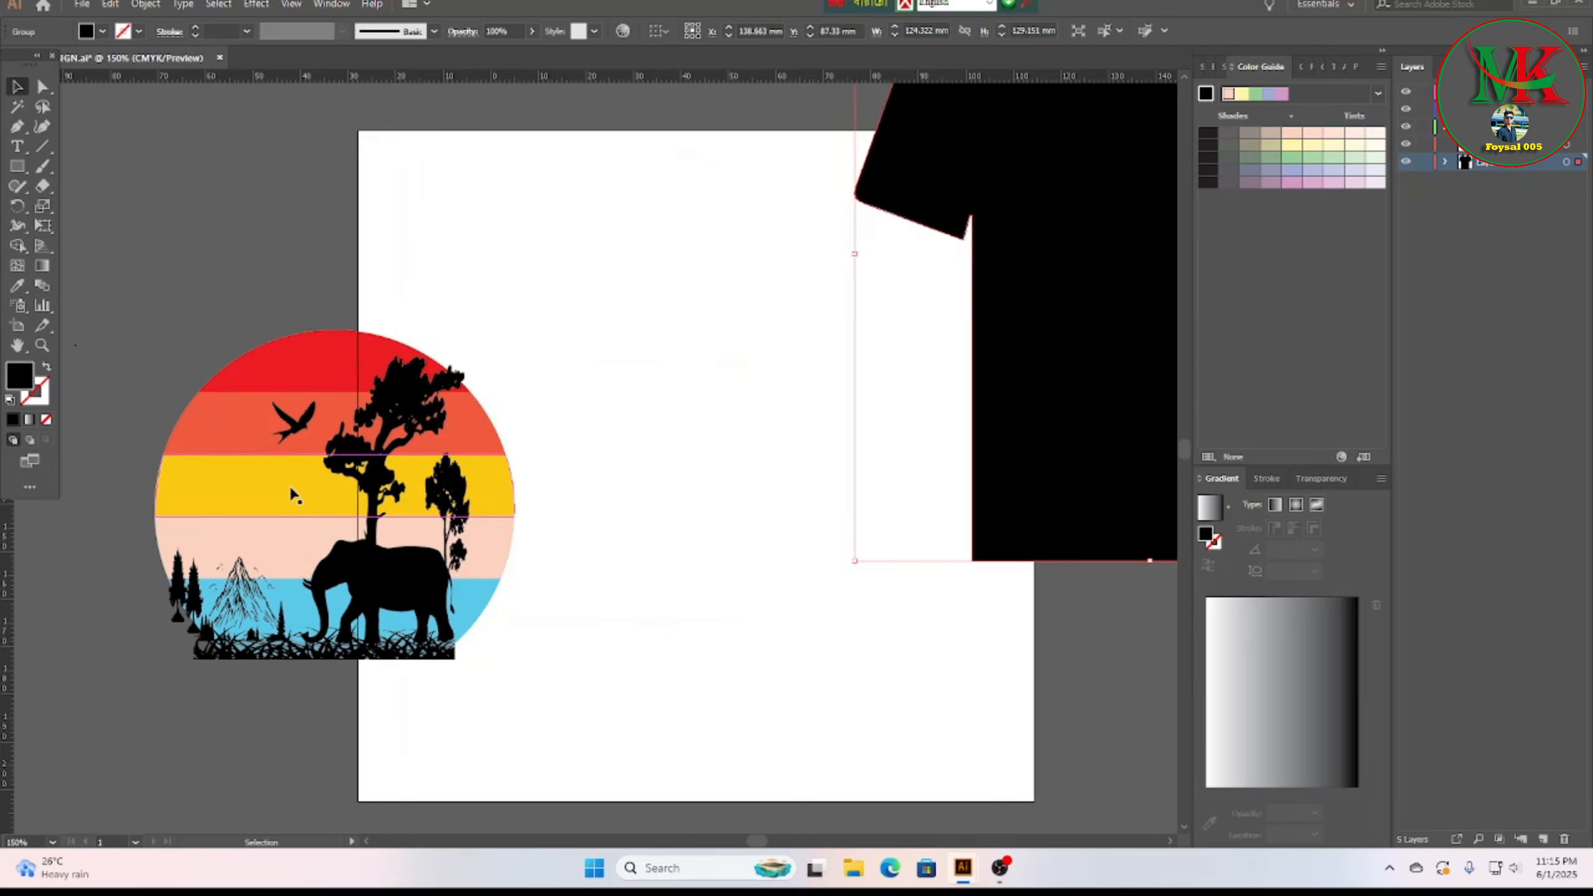
pyautogui.moveTo(261, 494); pyautogui.dragTo(574, 493)
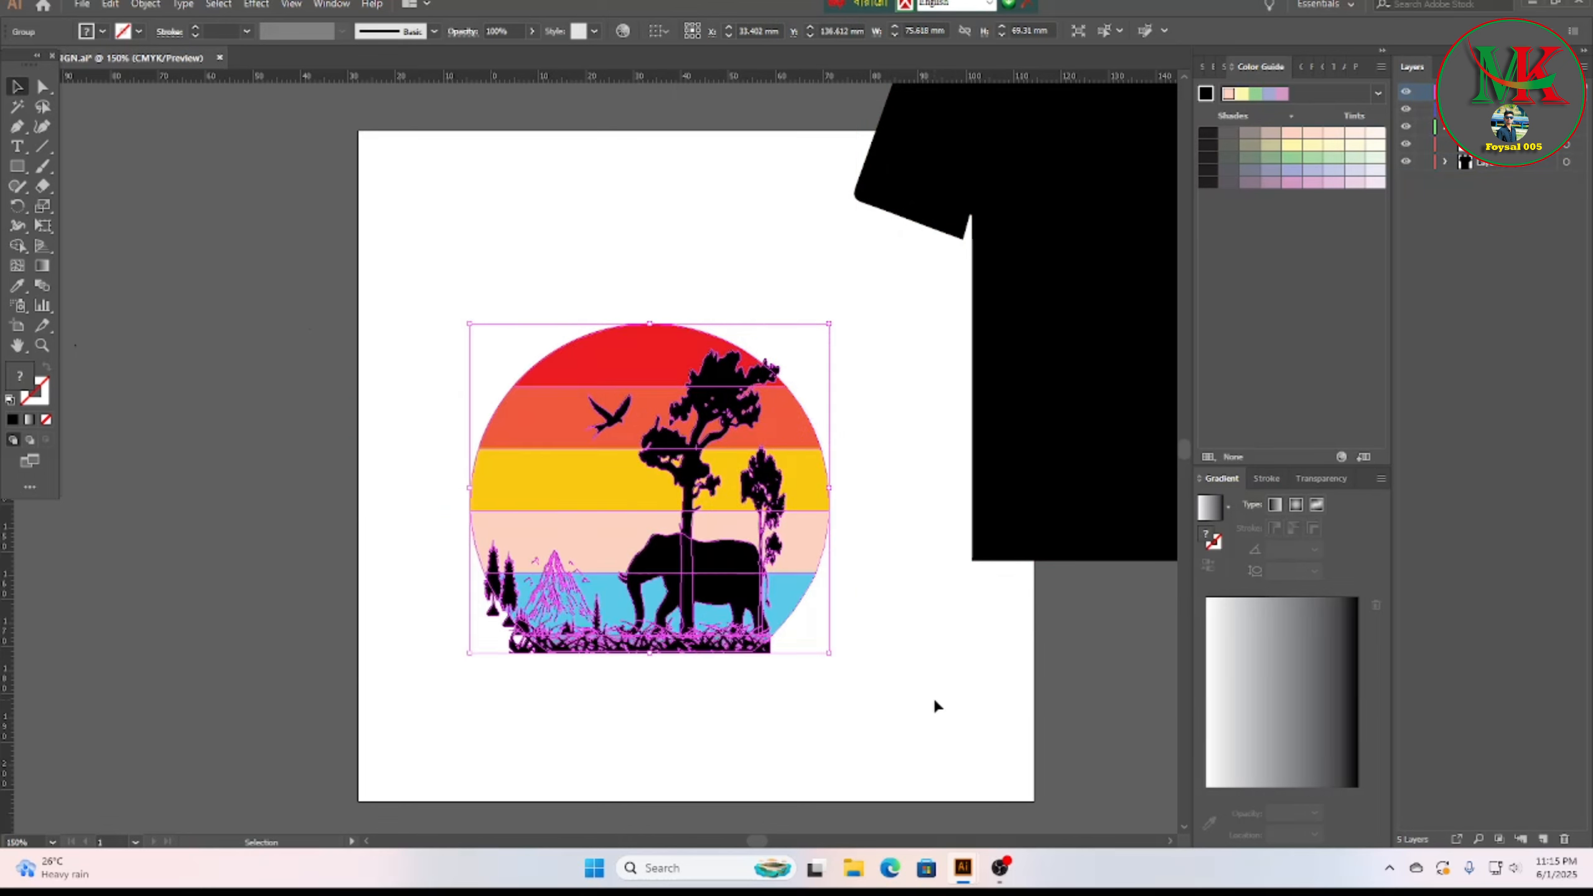
pyautogui.click(935, 704)
# Step: Erase the lower part of the leftmost pine that overhangs the sun's curved edge, using the Eraser tool
pyautogui.press('a')
pyautogui.scroll(2, 721, 650)
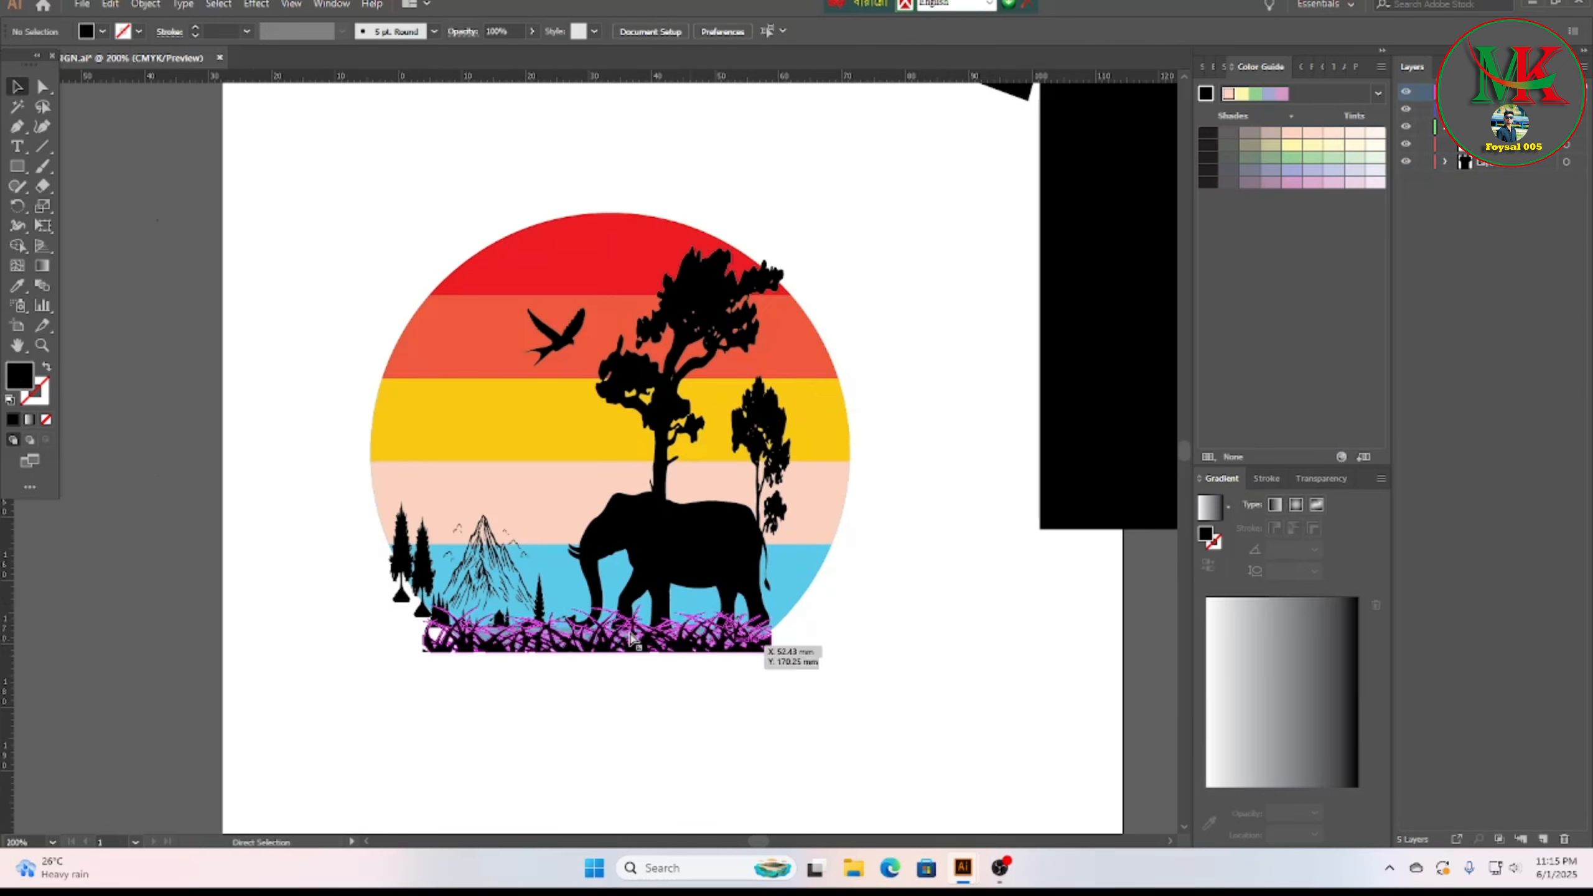
pyautogui.scroll(1, 596, 638)
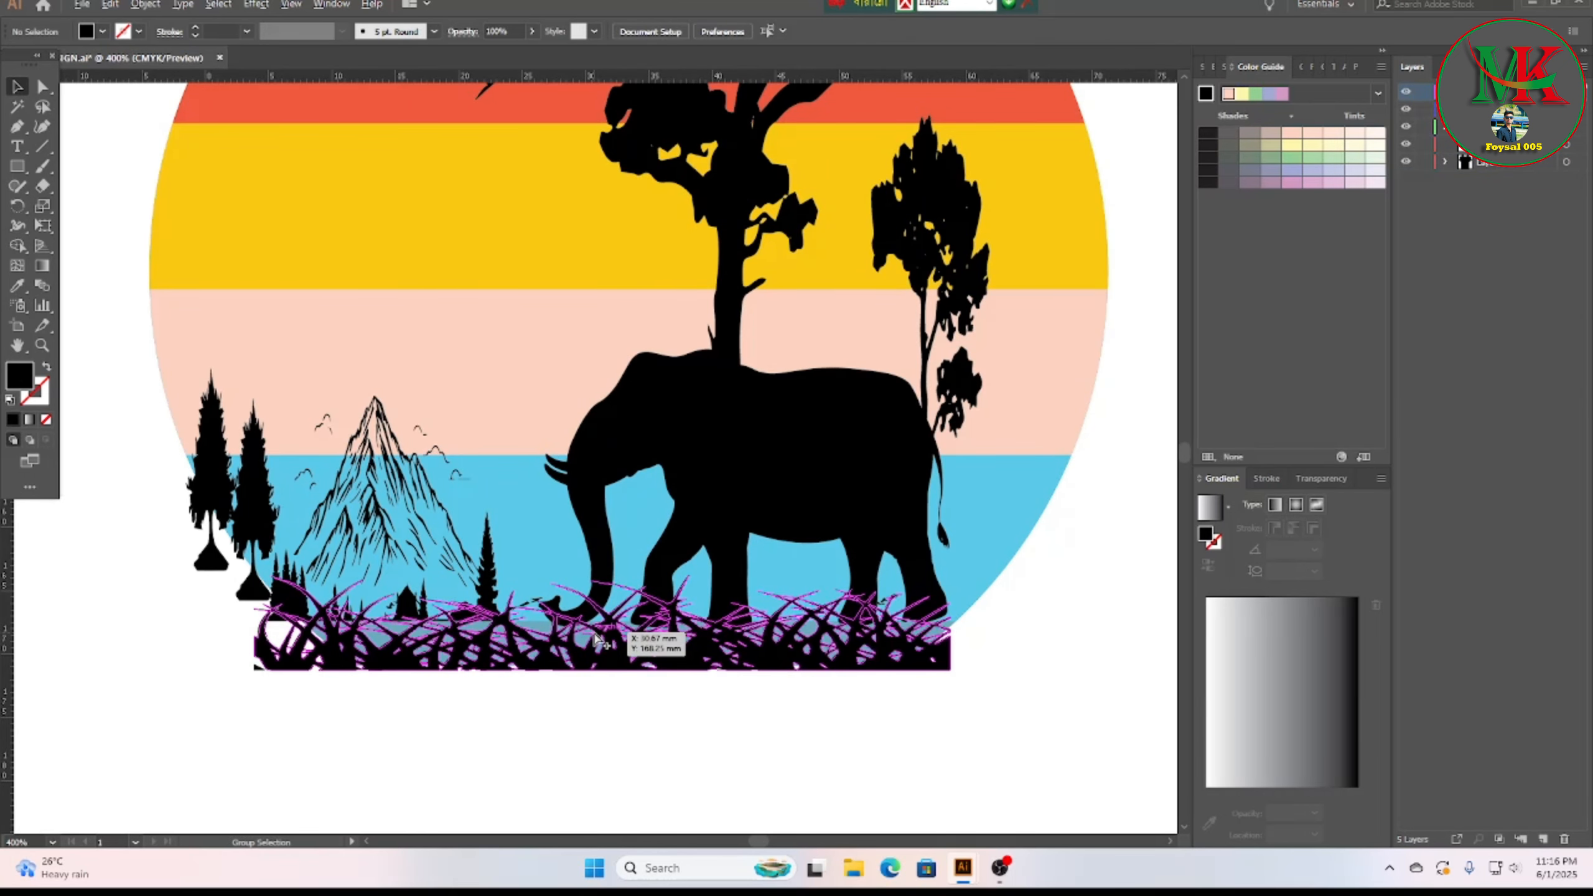
pyautogui.scroll(-1, 596, 638)
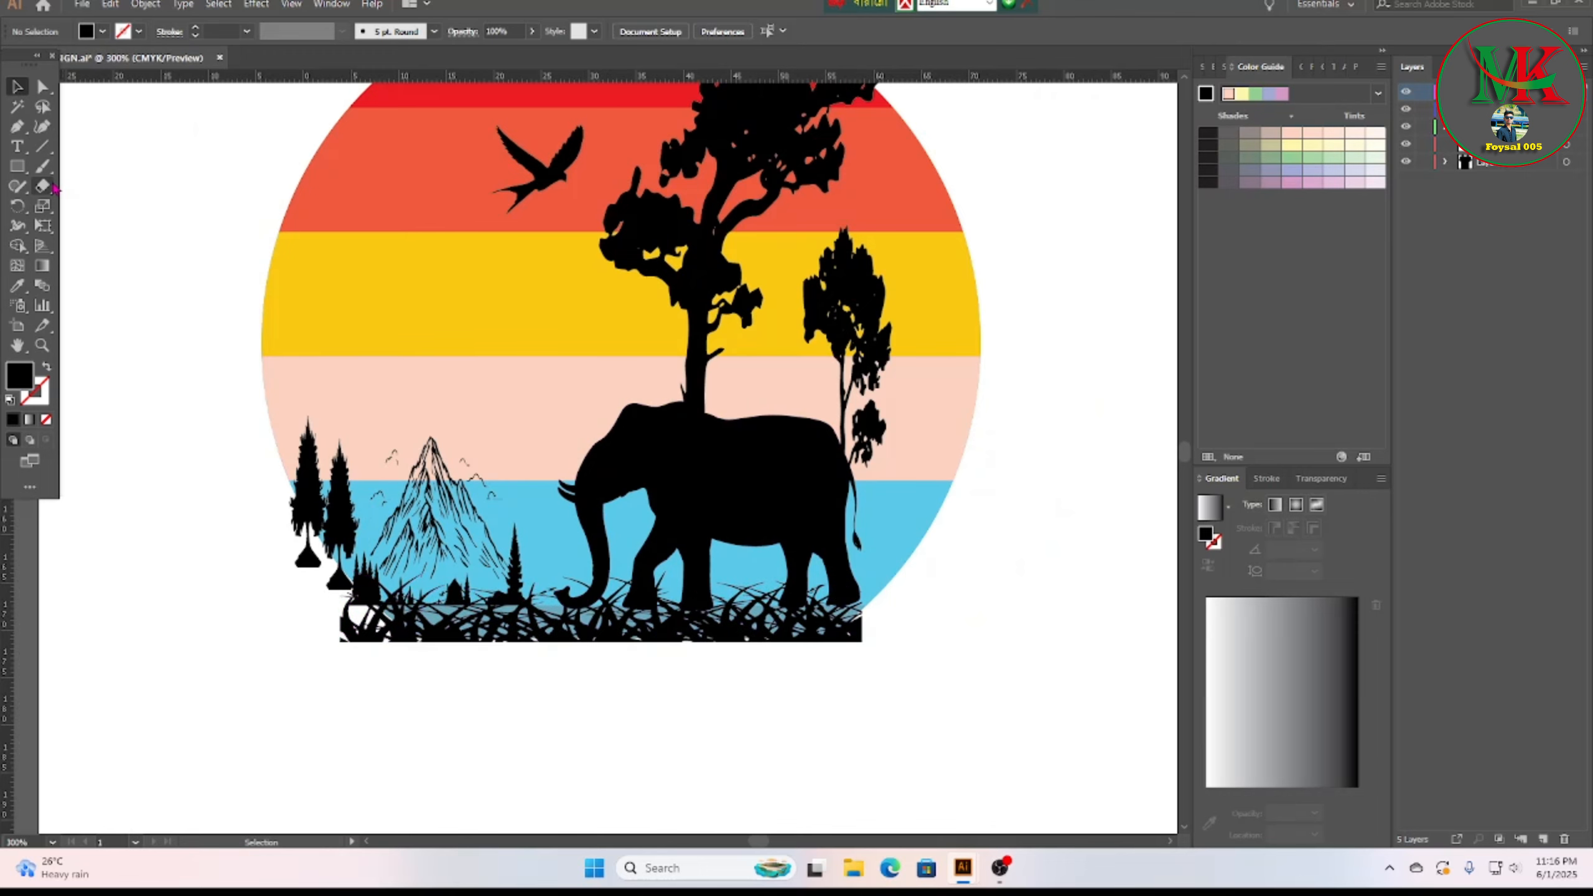
pyautogui.click(44, 187)
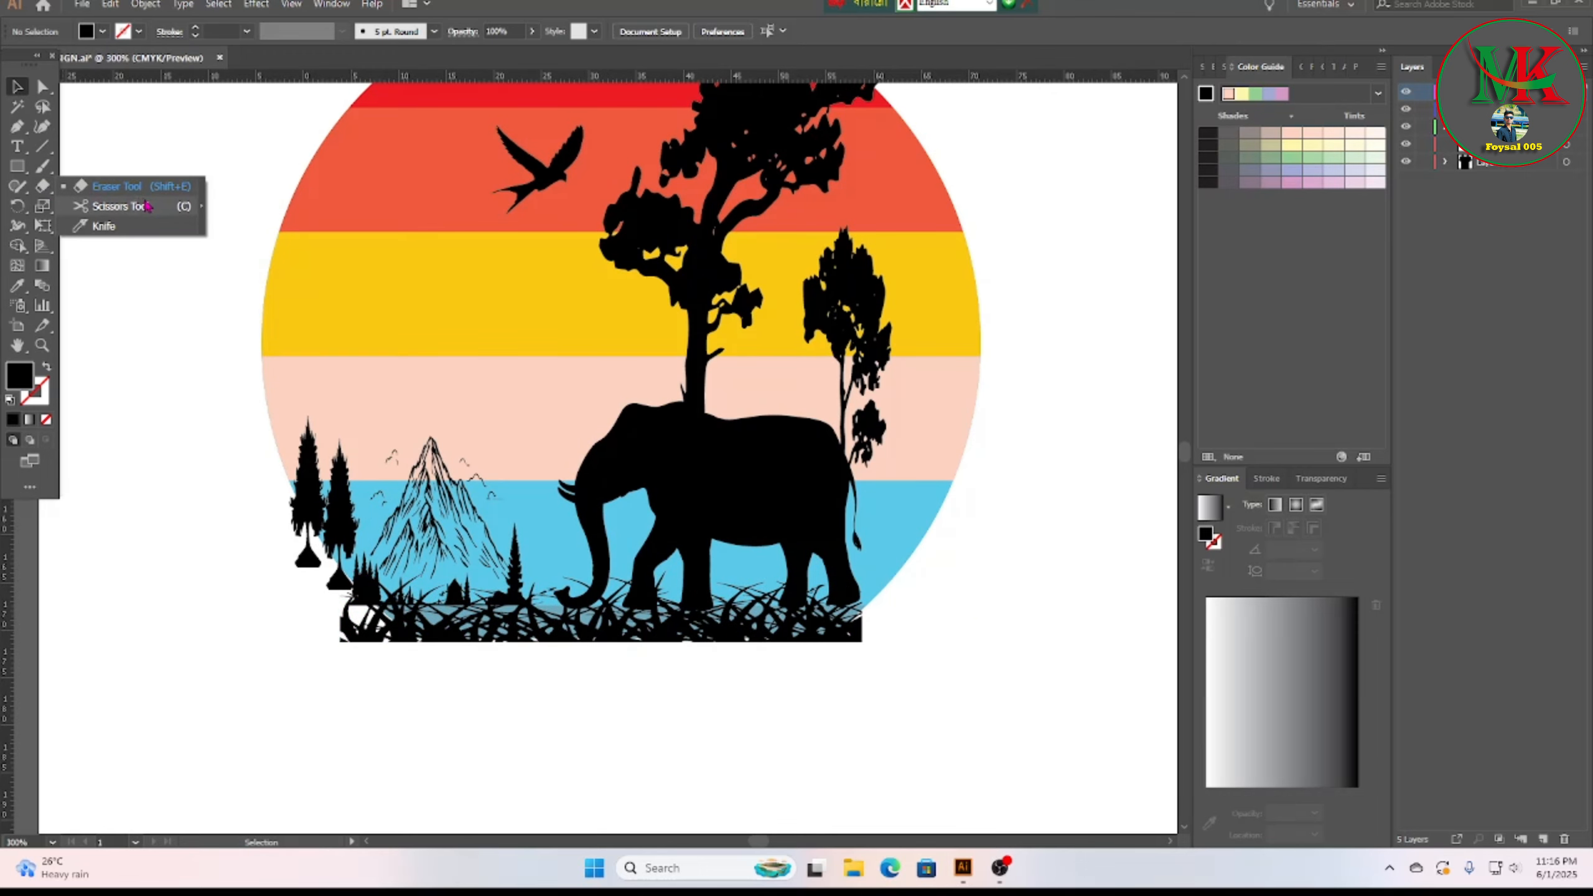
pyautogui.click(116, 186)
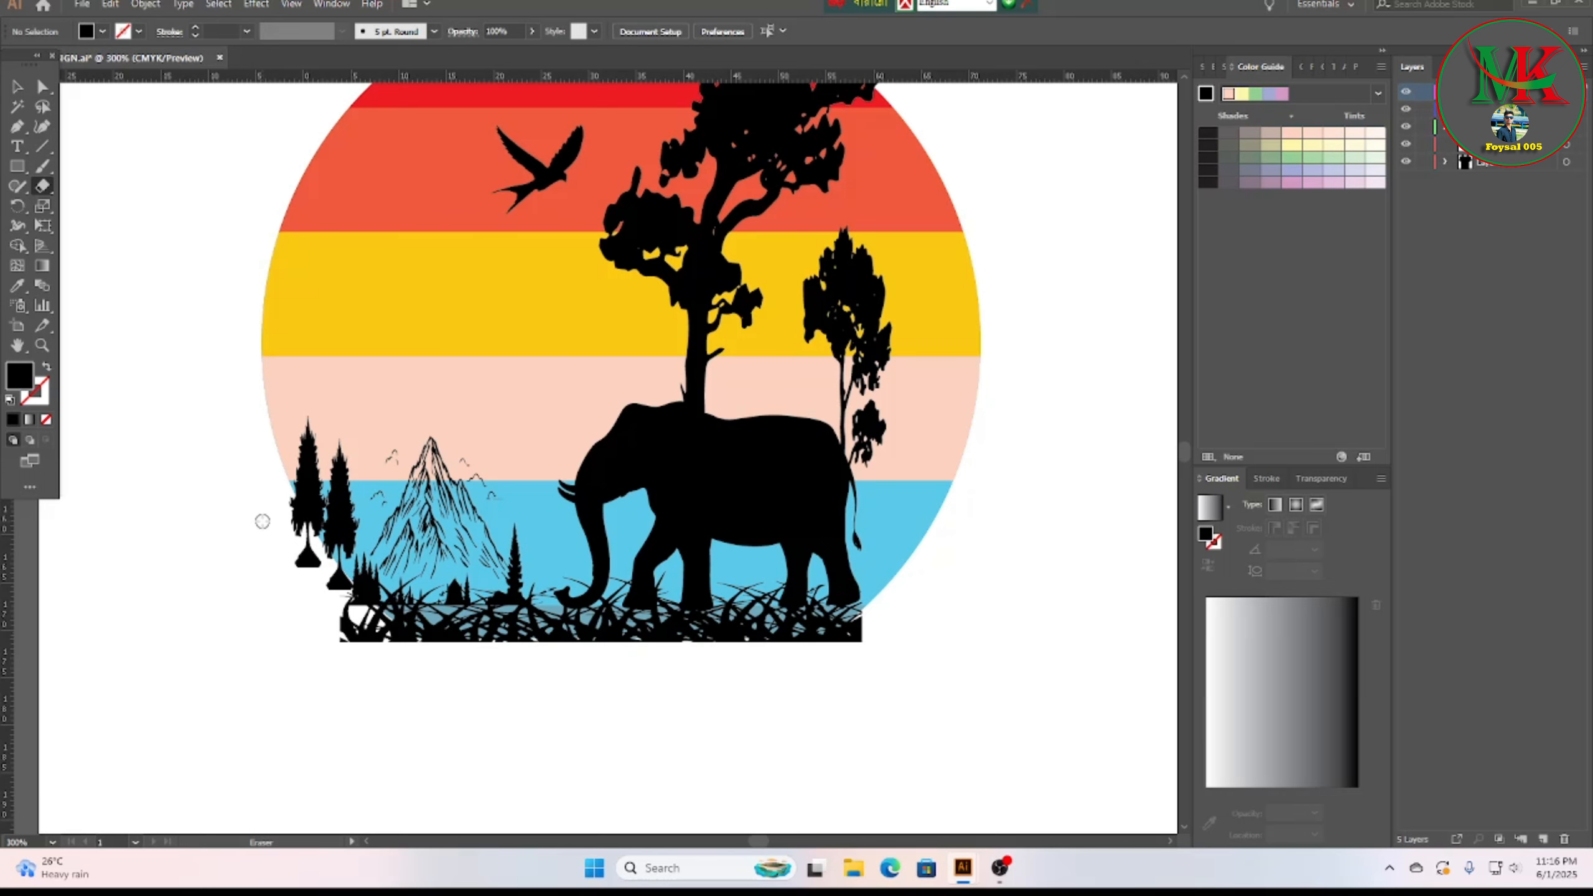
pyautogui.scroll(3, 262, 521)
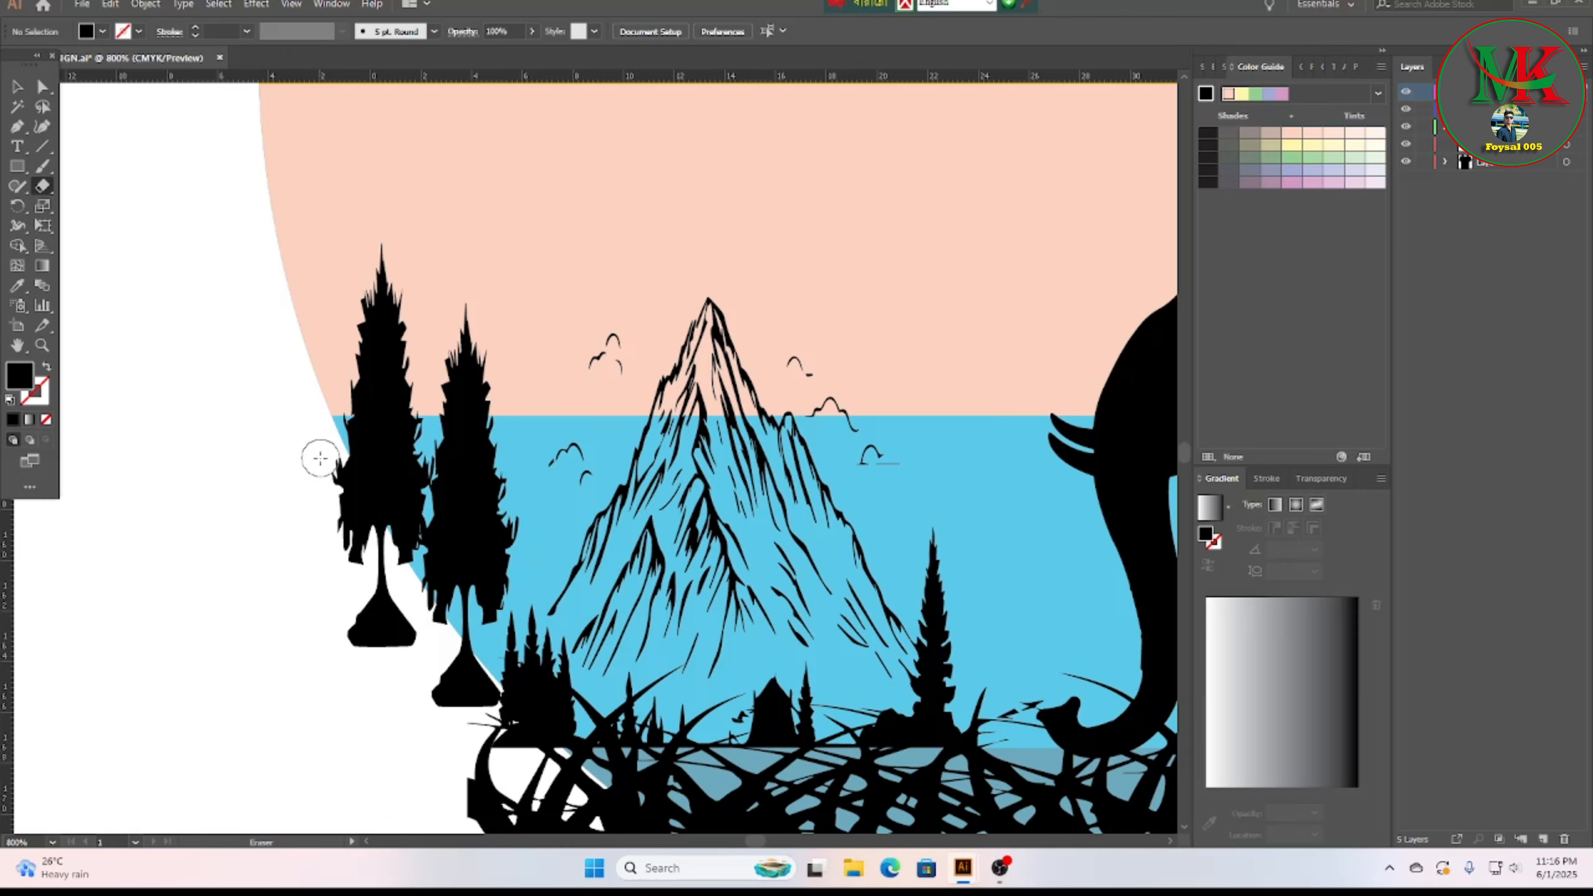
pyautogui.moveTo(320, 458); pyautogui.dragTo(377, 574)
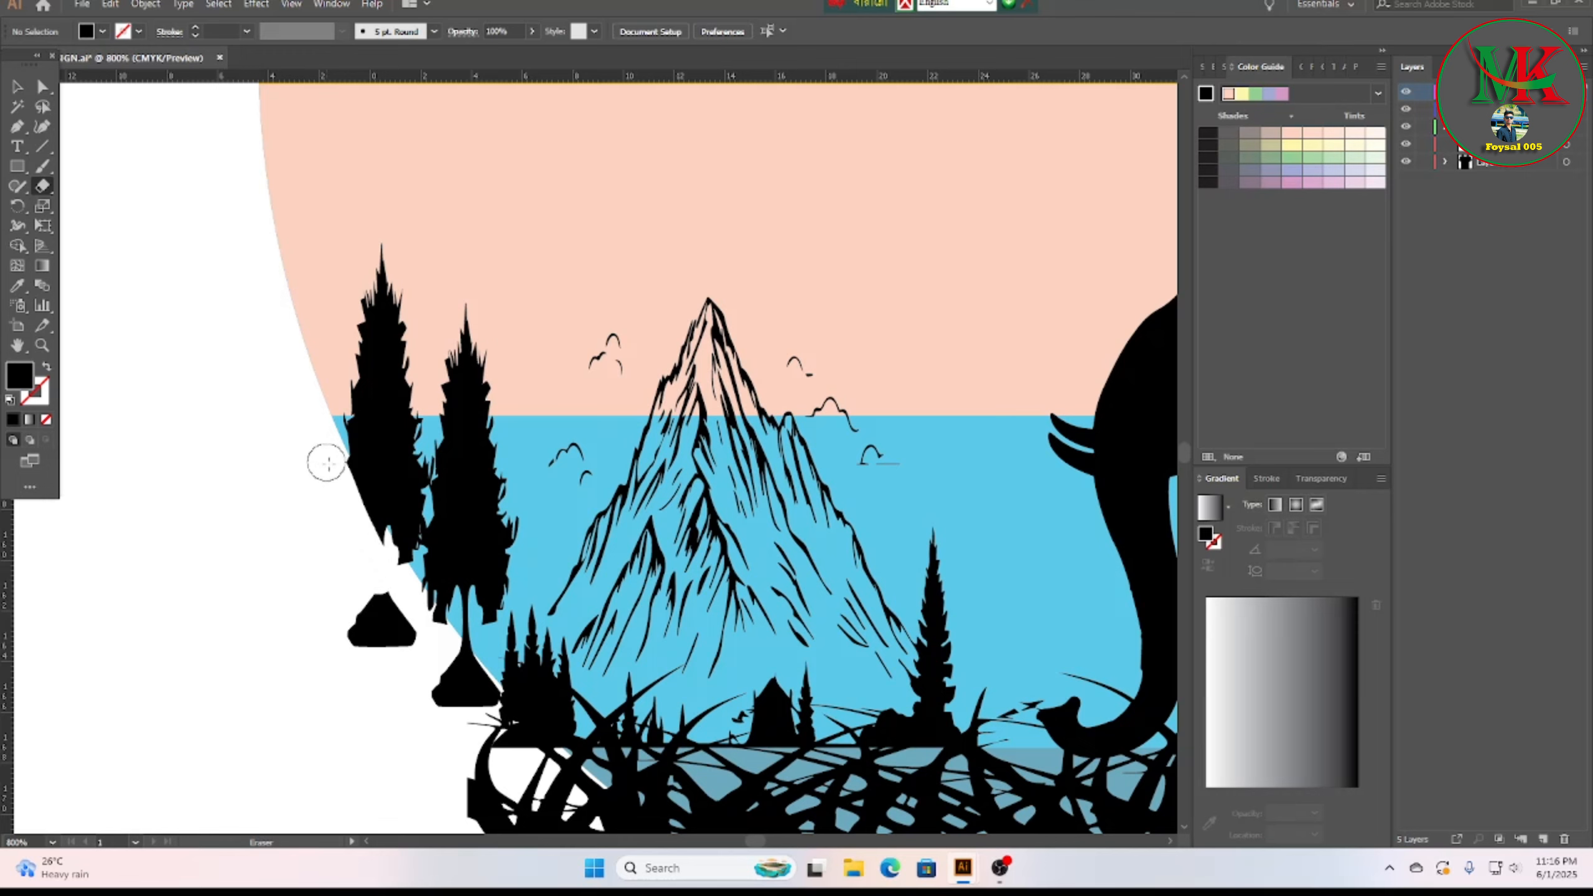
pyautogui.moveTo(326, 463); pyautogui.dragTo(390, 585)
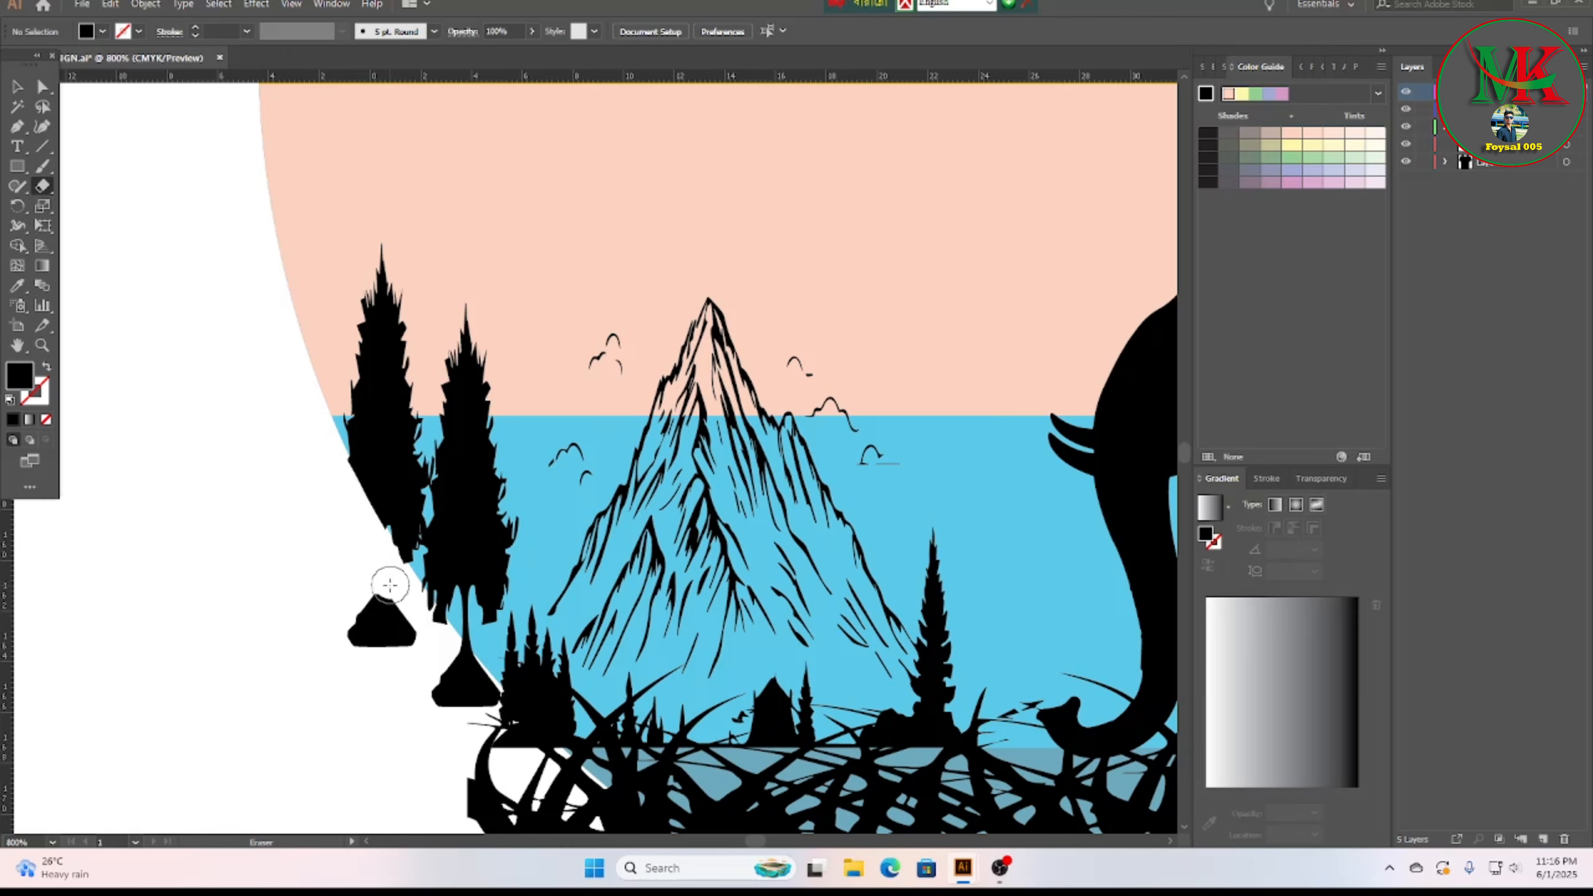
pyautogui.moveTo(321, 449); pyautogui.dragTo(391, 580)
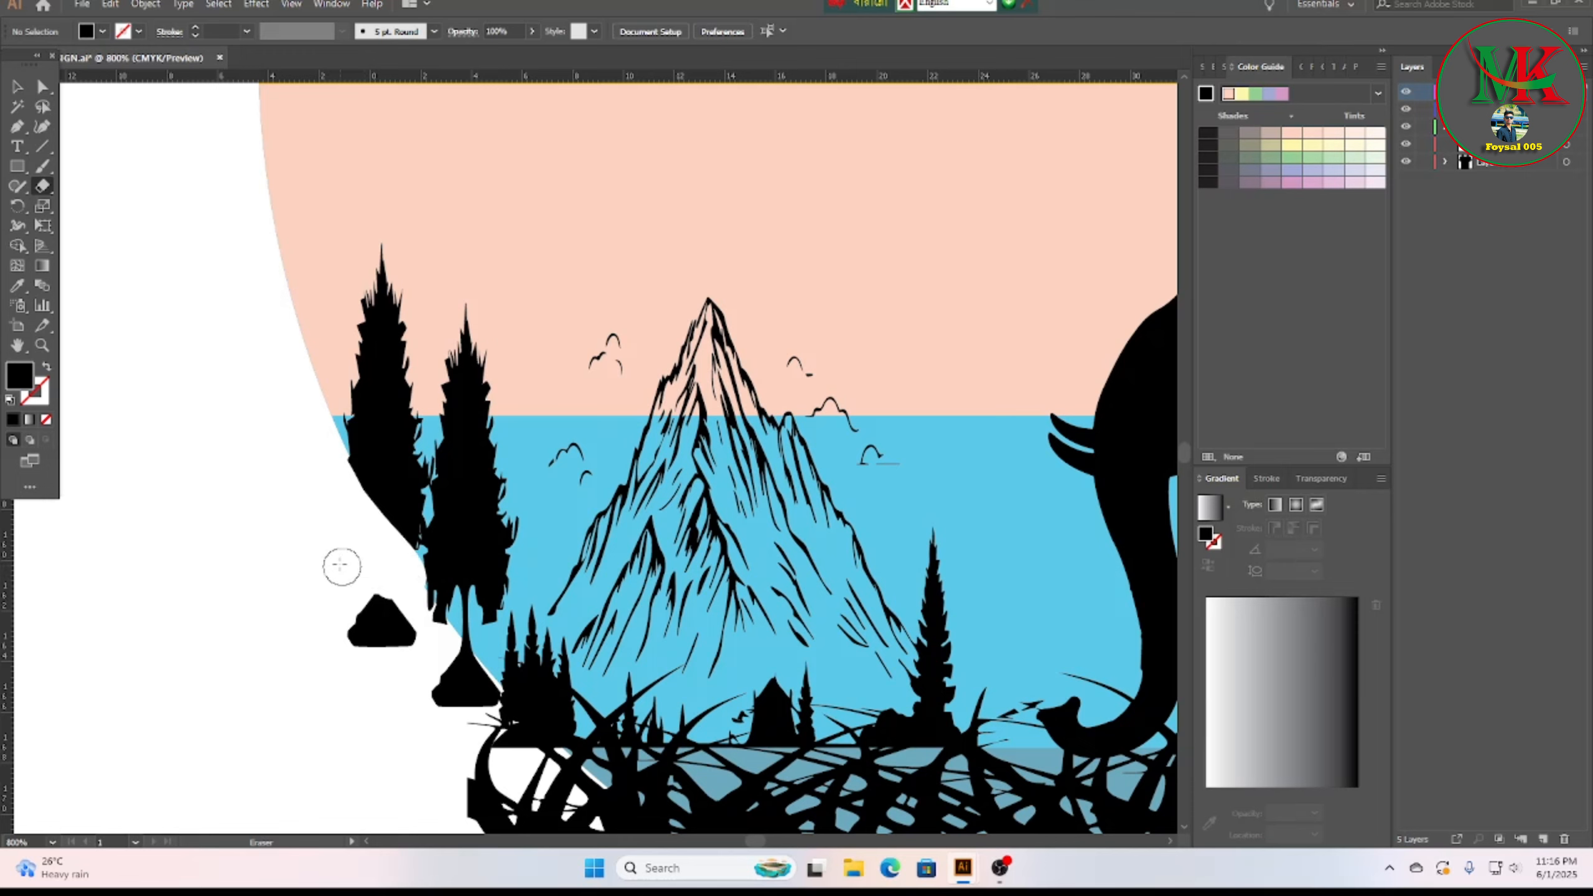
pyautogui.press('ctrl')
pyautogui.hotkey('ctrl', 'z')
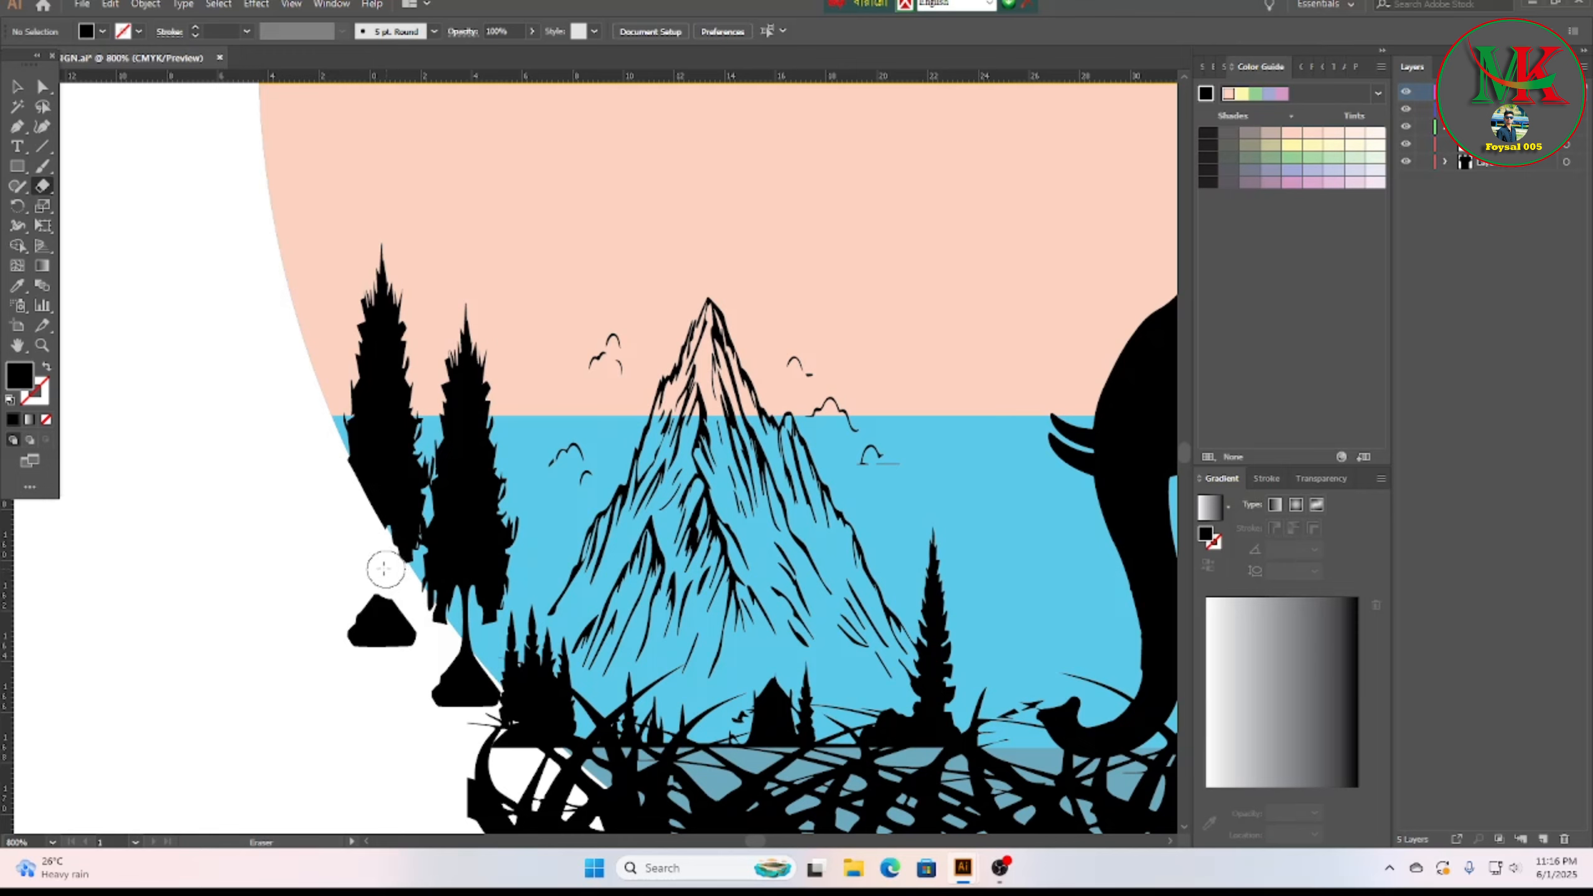
# Step: Erase the leftmost pine's leftover base and the second pine's trunk base outside the sun's curved edge
pyautogui.moveTo(360, 566)
pyautogui.mouseDown()
pyautogui.moveTo(416, 655)
pyautogui.moveTo(337, 589)
pyautogui.moveTo(389, 661)
pyautogui.mouseUp()
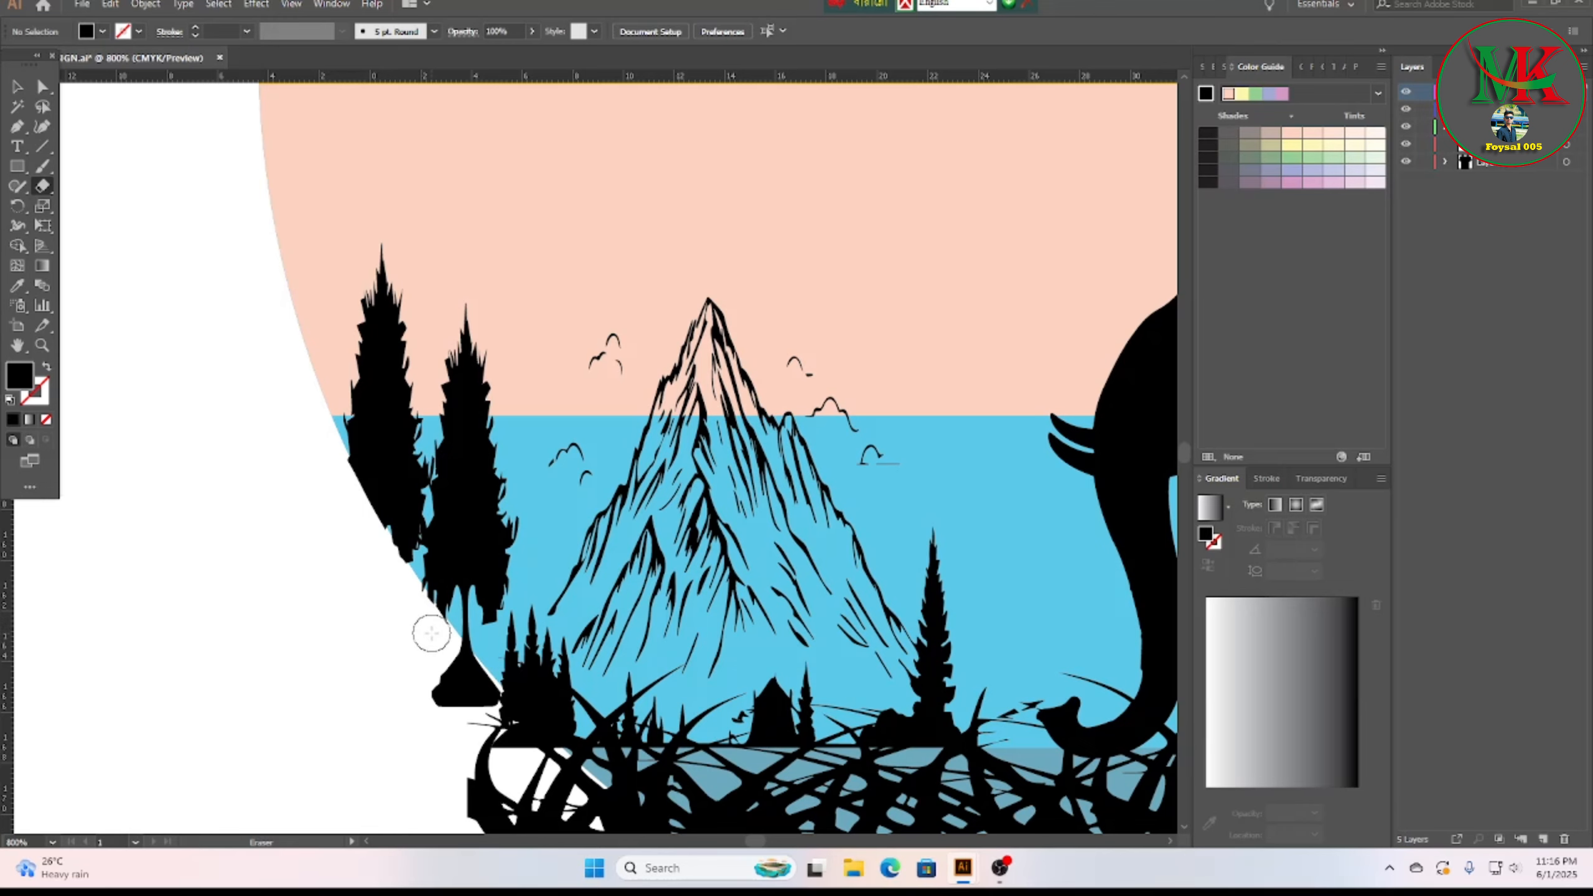
pyautogui.scroll(-4, 433, 632)
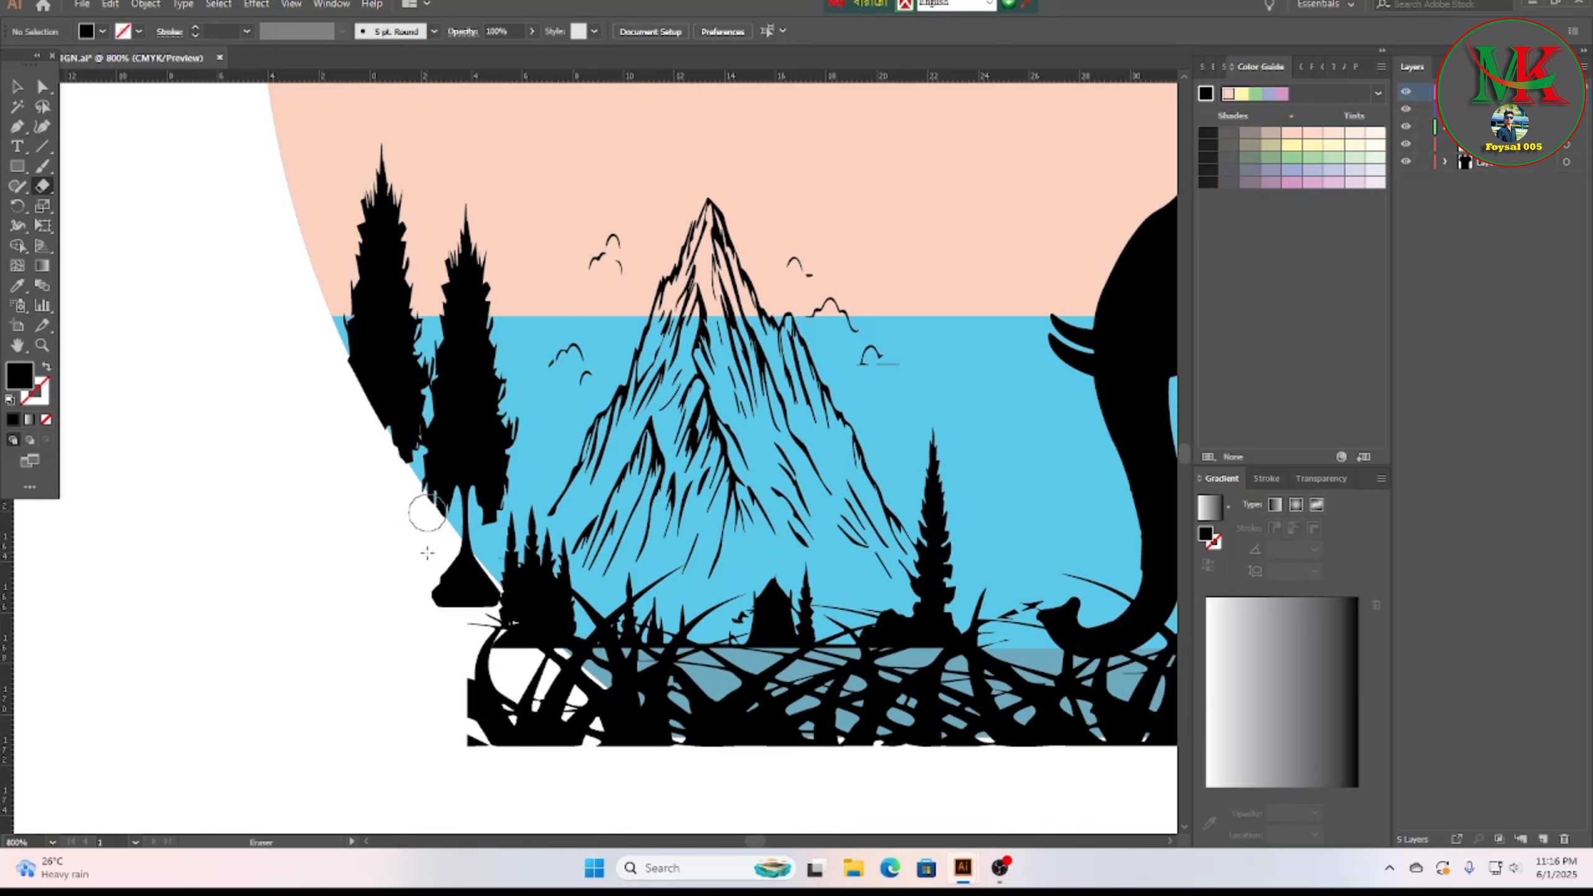
pyautogui.moveTo(443, 547)
pyautogui.mouseDown()
pyautogui.moveTo(470, 581)
pyautogui.moveTo(446, 553)
pyautogui.moveTo(465, 576)
pyautogui.moveTo(441, 578)
pyautogui.moveTo(442, 602)
pyautogui.moveTo(478, 599)
pyautogui.mouseUp()
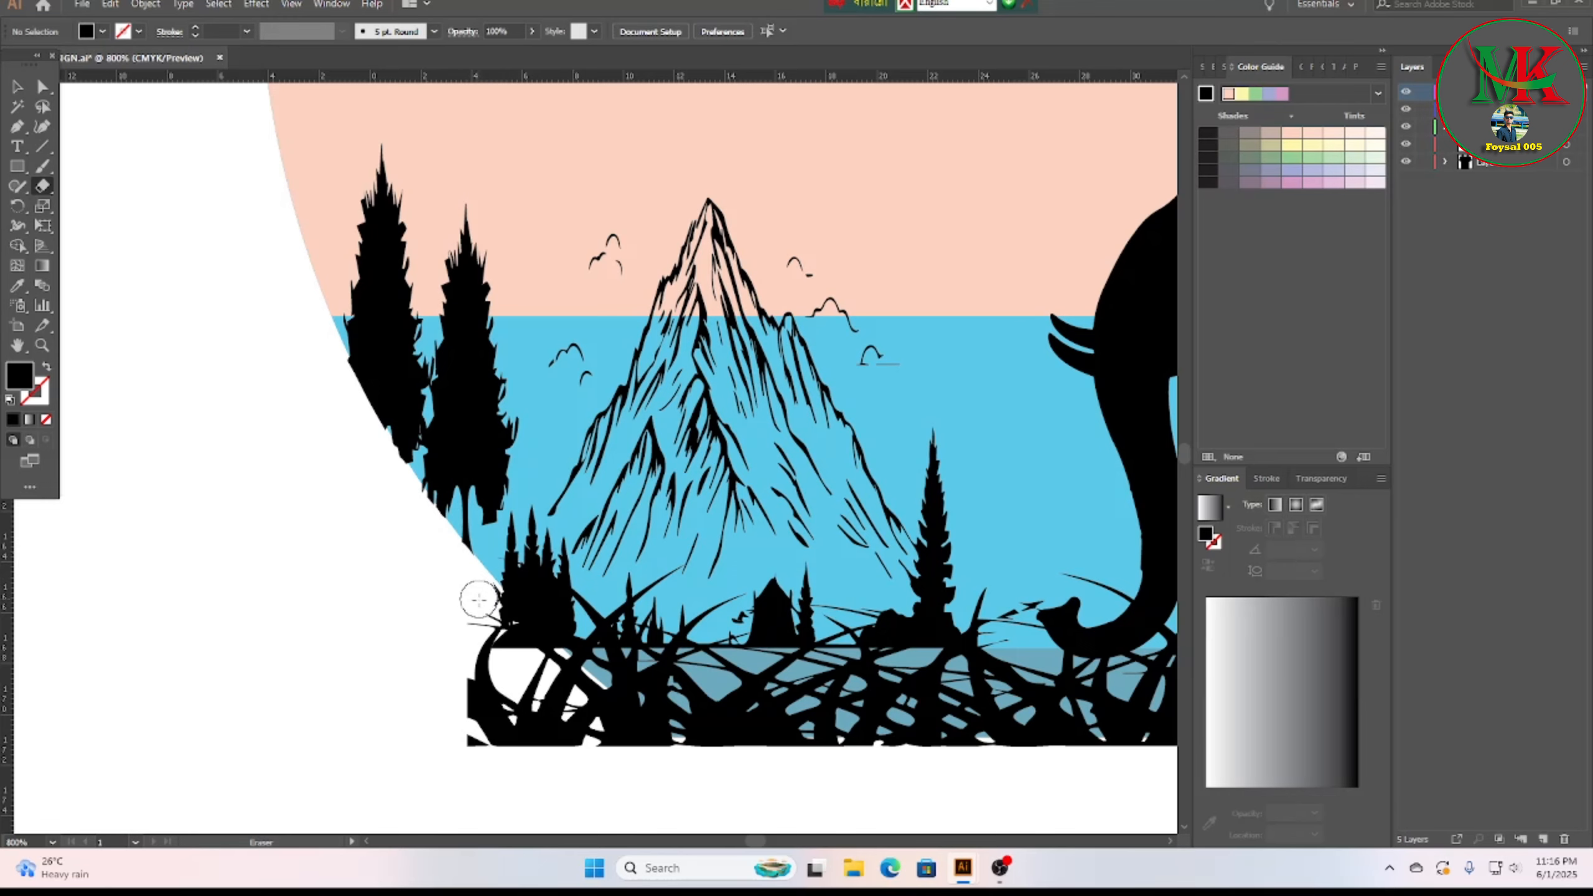
# Step: Erase the grass and small pine bases that overhang the sun's lower-left curved edge, using the Eraser tool
pyautogui.scroll(-3, 484, 601)
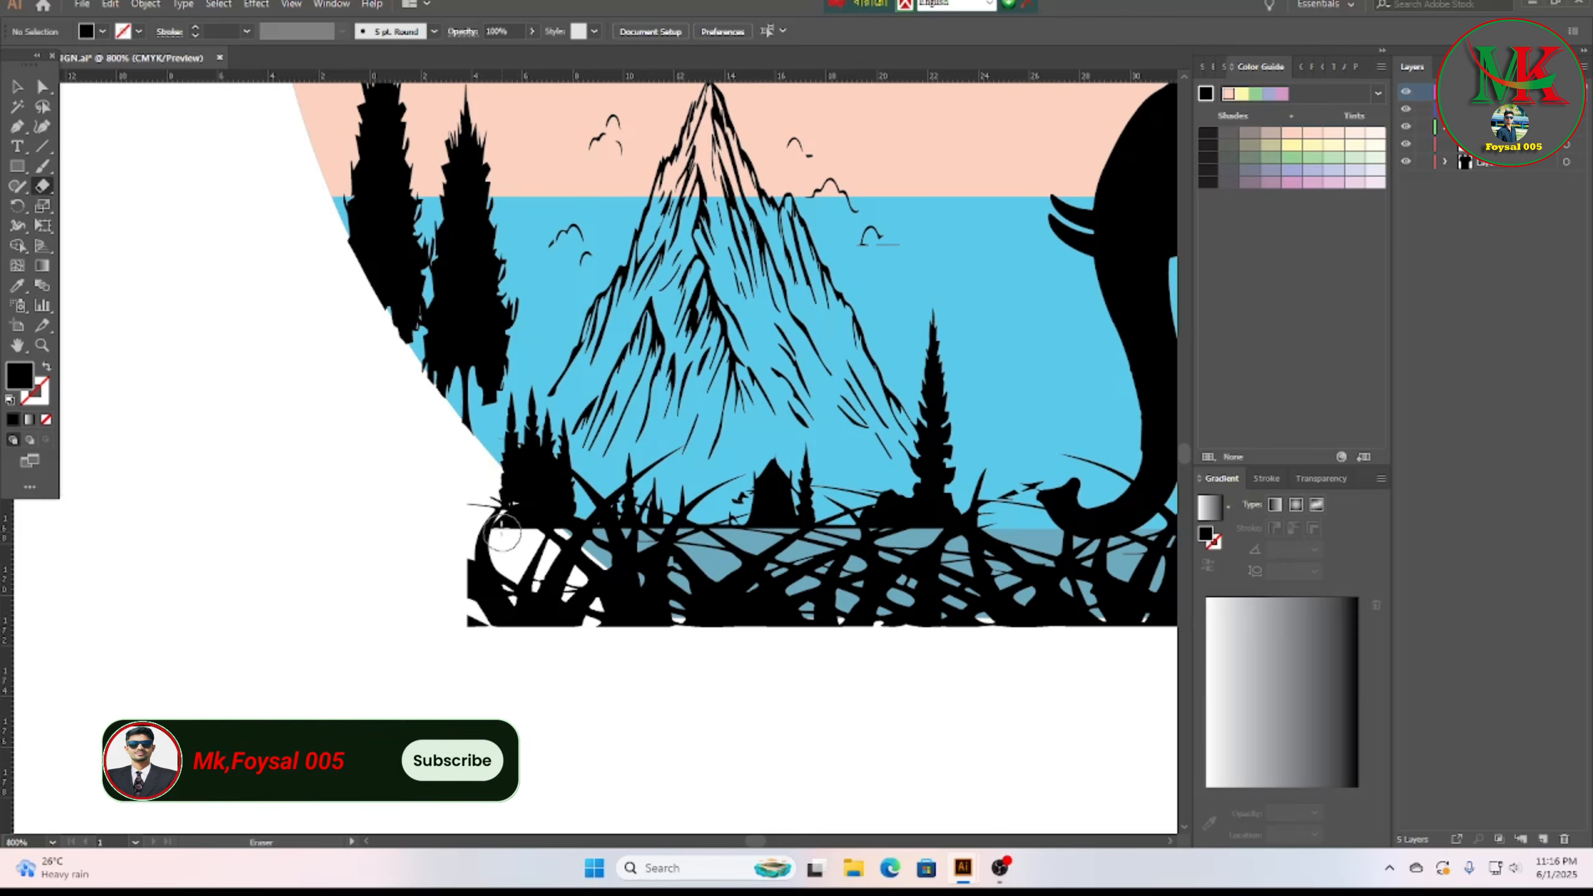
pyautogui.moveTo(487, 477)
pyautogui.mouseDown()
pyautogui.moveTo(563, 563)
pyautogui.moveTo(688, 655)
pyautogui.mouseUp()
pyautogui.moveTo(488, 512)
pyautogui.mouseDown()
pyautogui.moveTo(482, 555)
pyautogui.moveTo(618, 635)
pyautogui.moveTo(454, 567)
pyautogui.moveTo(581, 638)
pyautogui.moveTo(455, 609)
pyautogui.mouseUp()
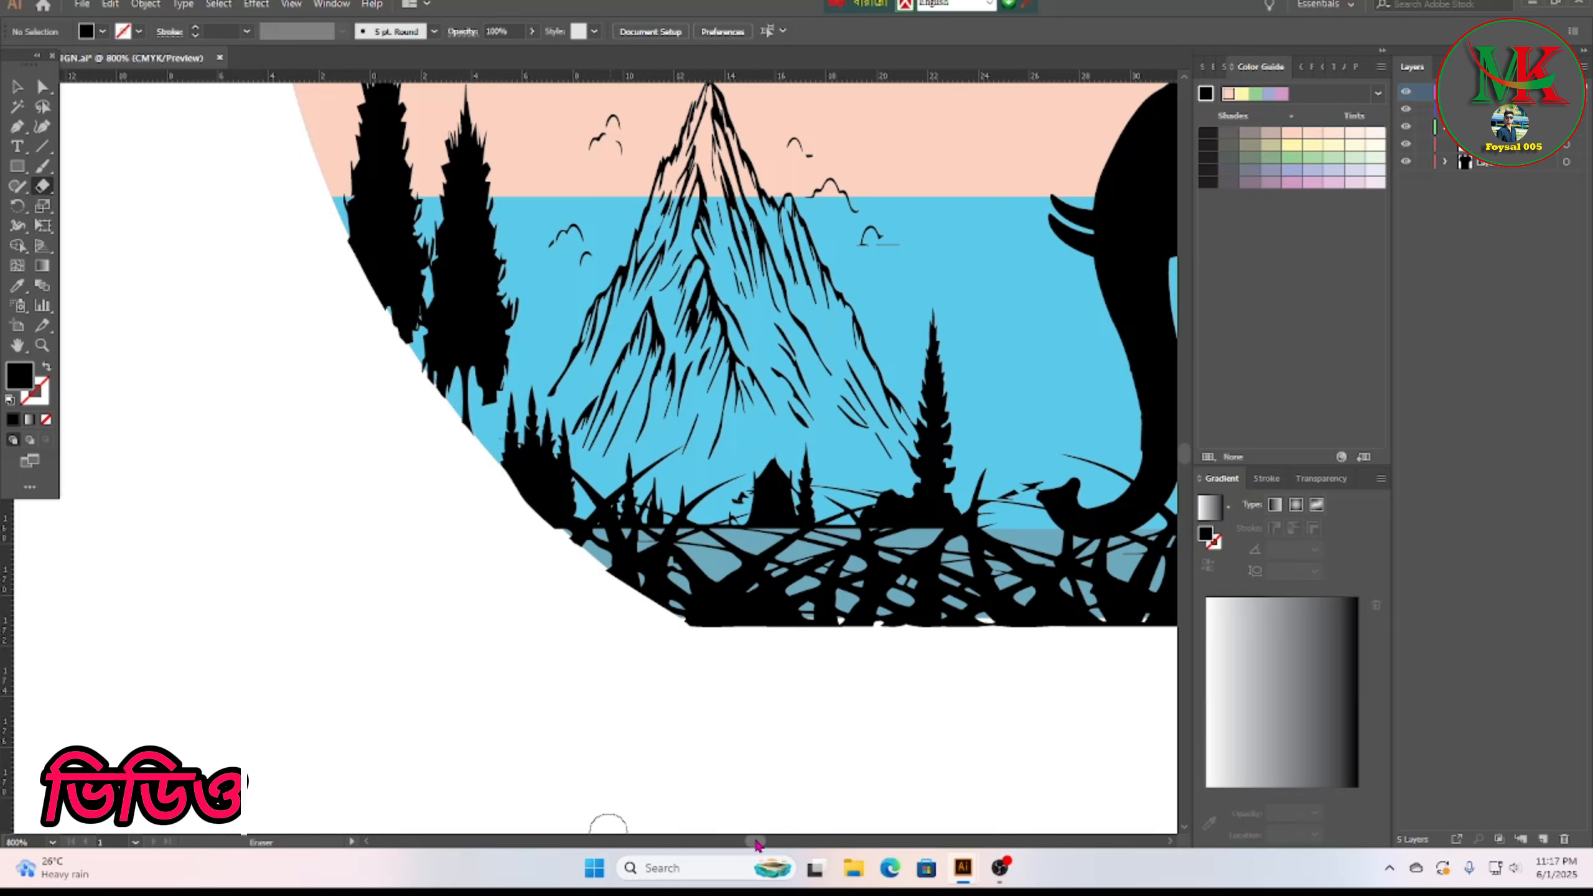
# Step: Erase the grass overhanging the sun's lower-right curve, including the leftover corner piece
pyautogui.moveTo(757, 842); pyautogui.dragTo(760, 840)
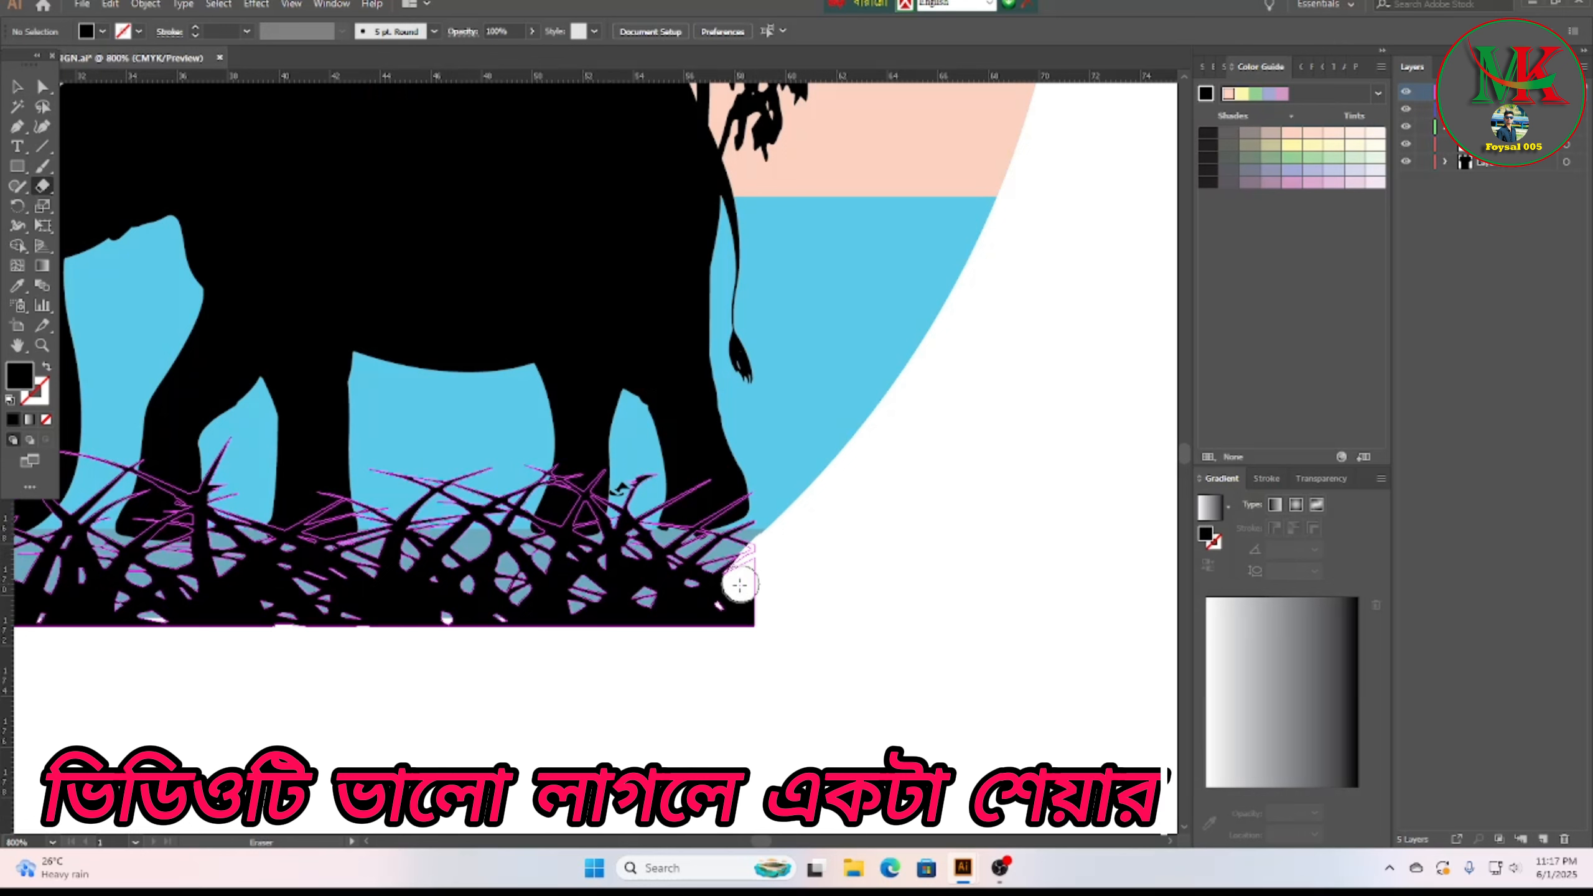
pyautogui.moveTo(739, 584)
pyautogui.mouseDown()
pyautogui.moveTo(629, 639)
pyautogui.moveTo(539, 662)
pyautogui.mouseUp()
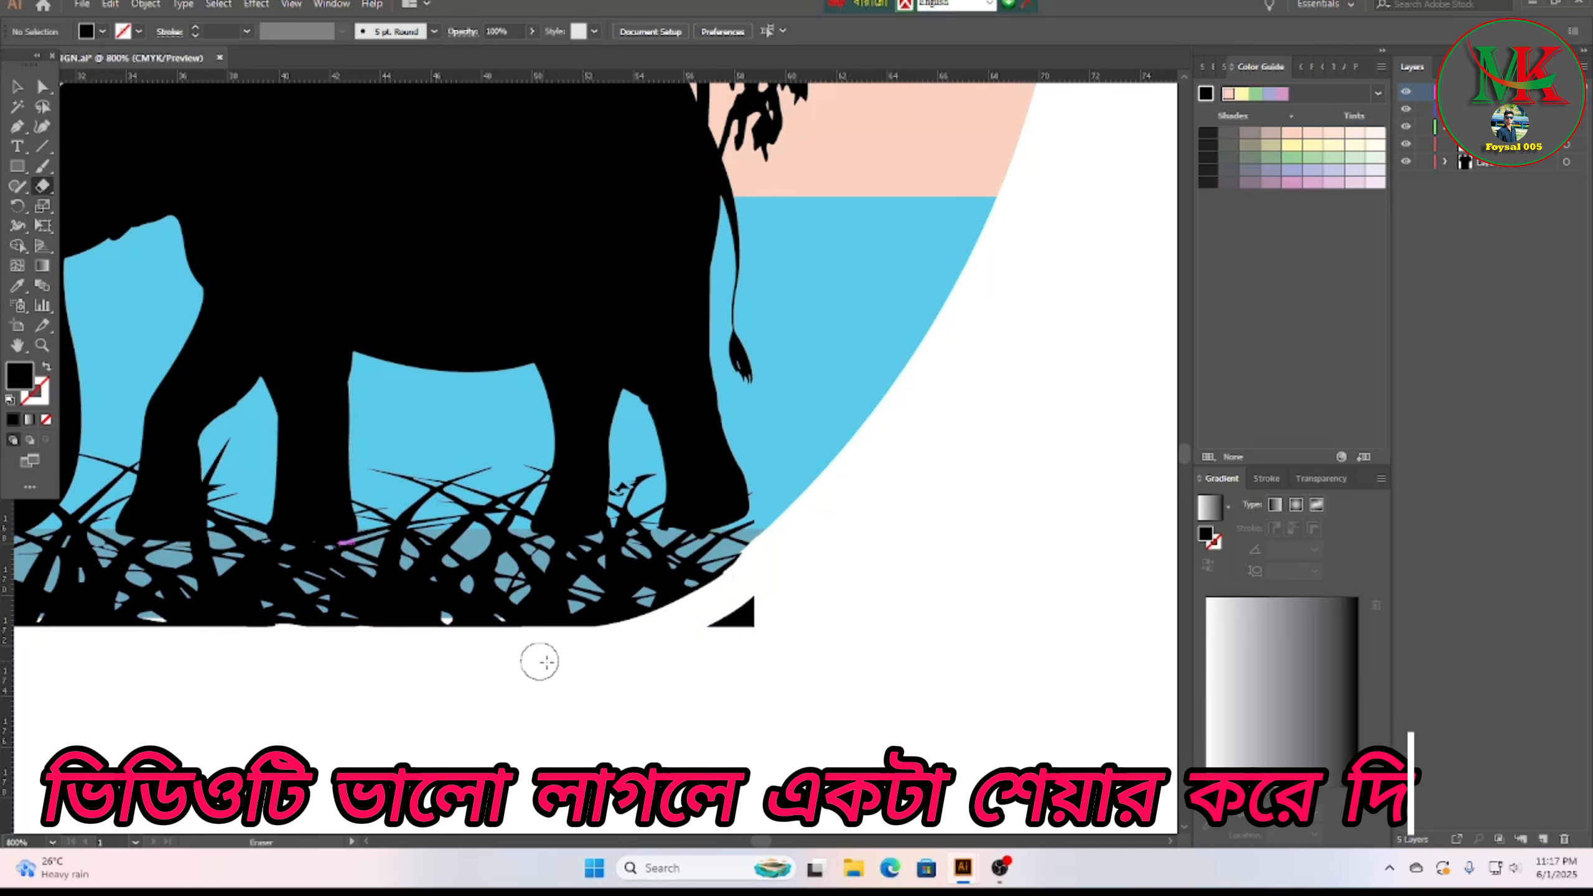
pyautogui.moveTo(786, 573)
pyautogui.mouseDown()
pyautogui.moveTo(744, 623)
pyautogui.moveTo(701, 640)
pyautogui.mouseUp()
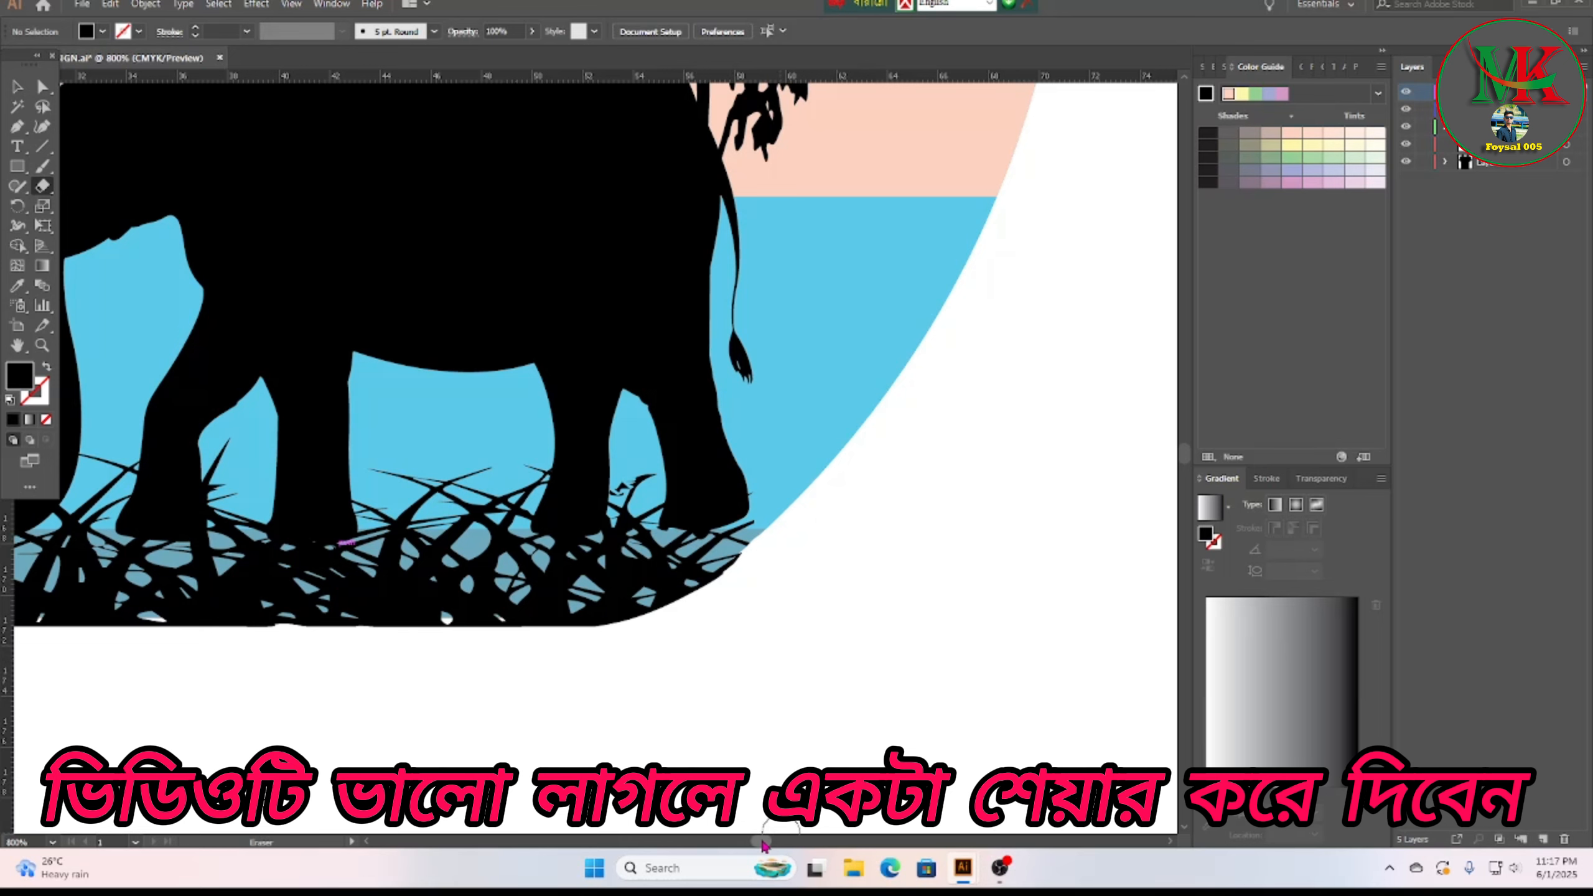
# Step: Examine the trimmed grass edge along the base of the sun, both close up and in the whole composition
pyautogui.moveTo(762, 841); pyautogui.dragTo(760, 844)
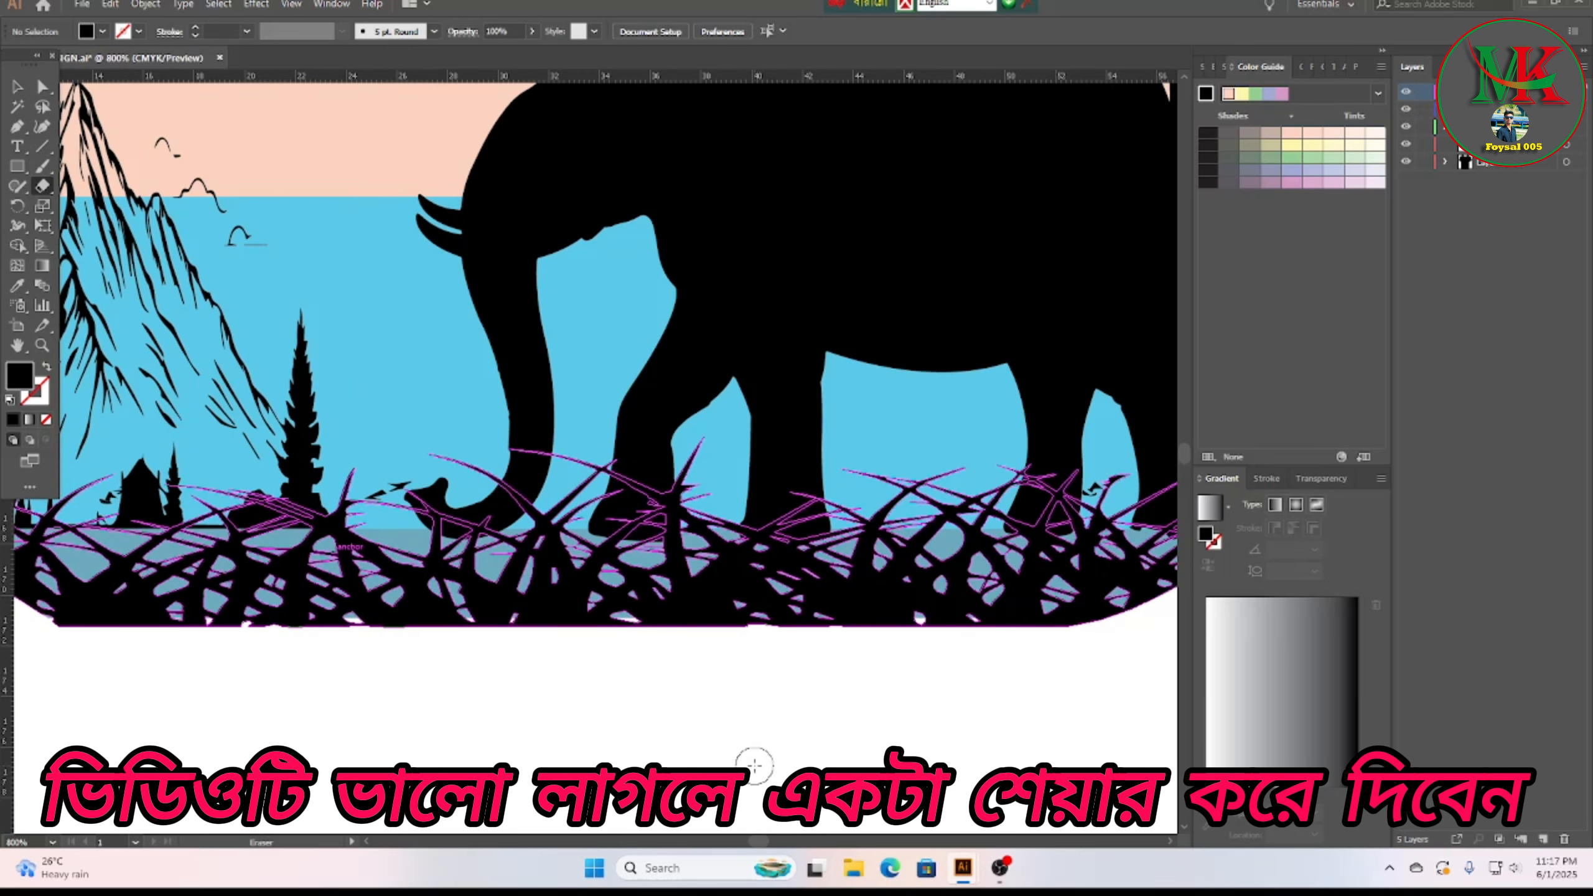
pyautogui.hotkey('ctrl', '-')
pyautogui.hotkey('ctrl', '-')
pyautogui.hotkey('ctrl', '-')
pyautogui.hotkey('ctrl', '-')
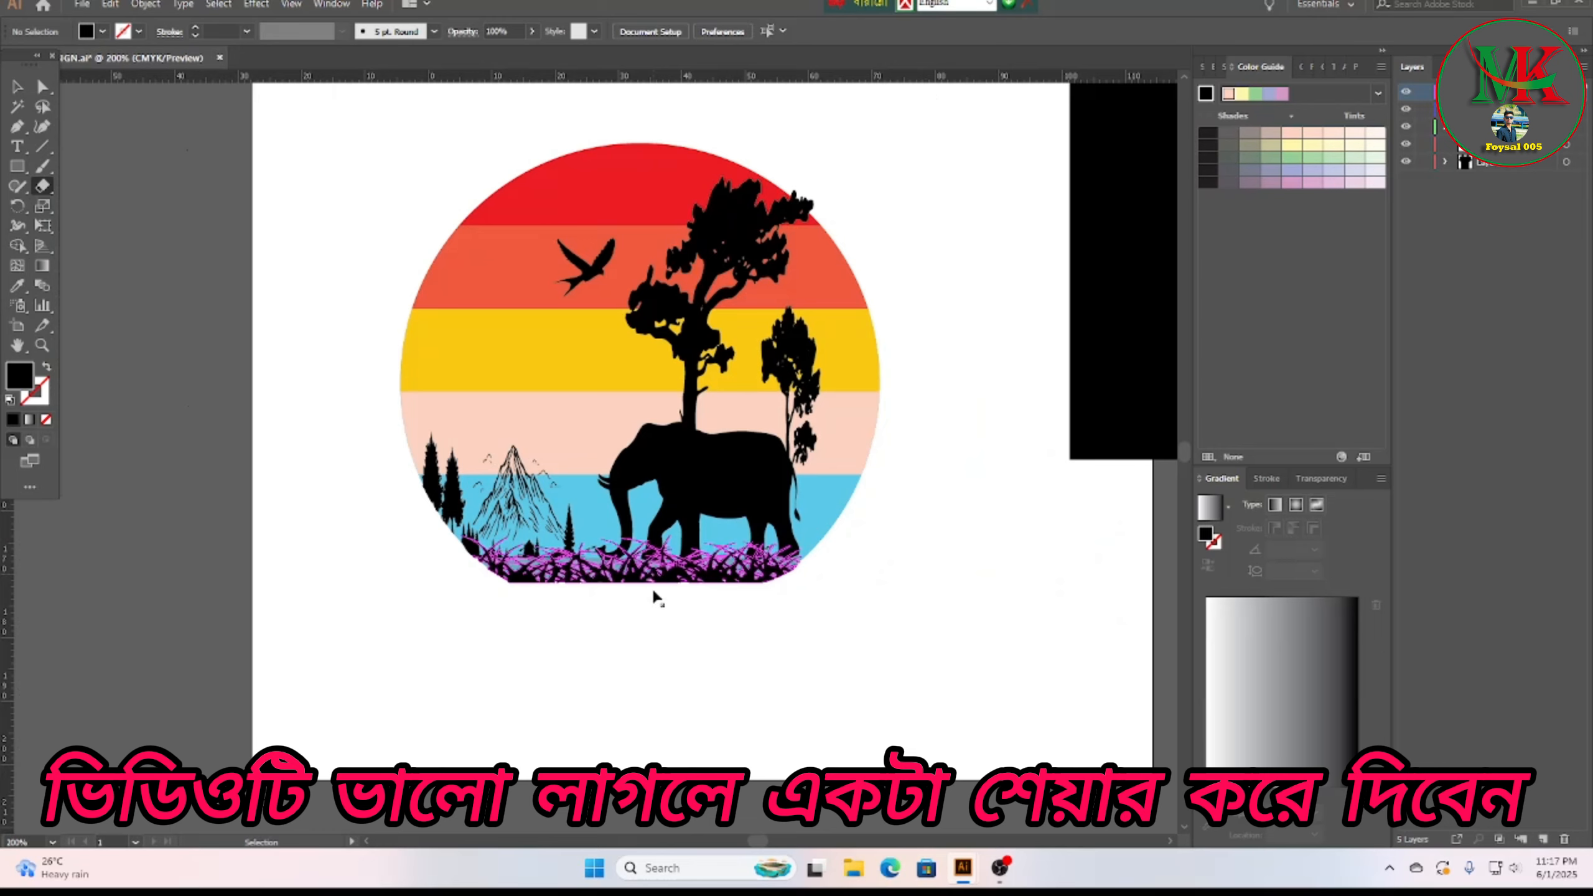
pyautogui.hotkey('ctrl', '+')
pyautogui.hotkey('ctrl', '+')
pyautogui.hotkey('ctrl', '+')
pyautogui.hotkey('shift', 'e')
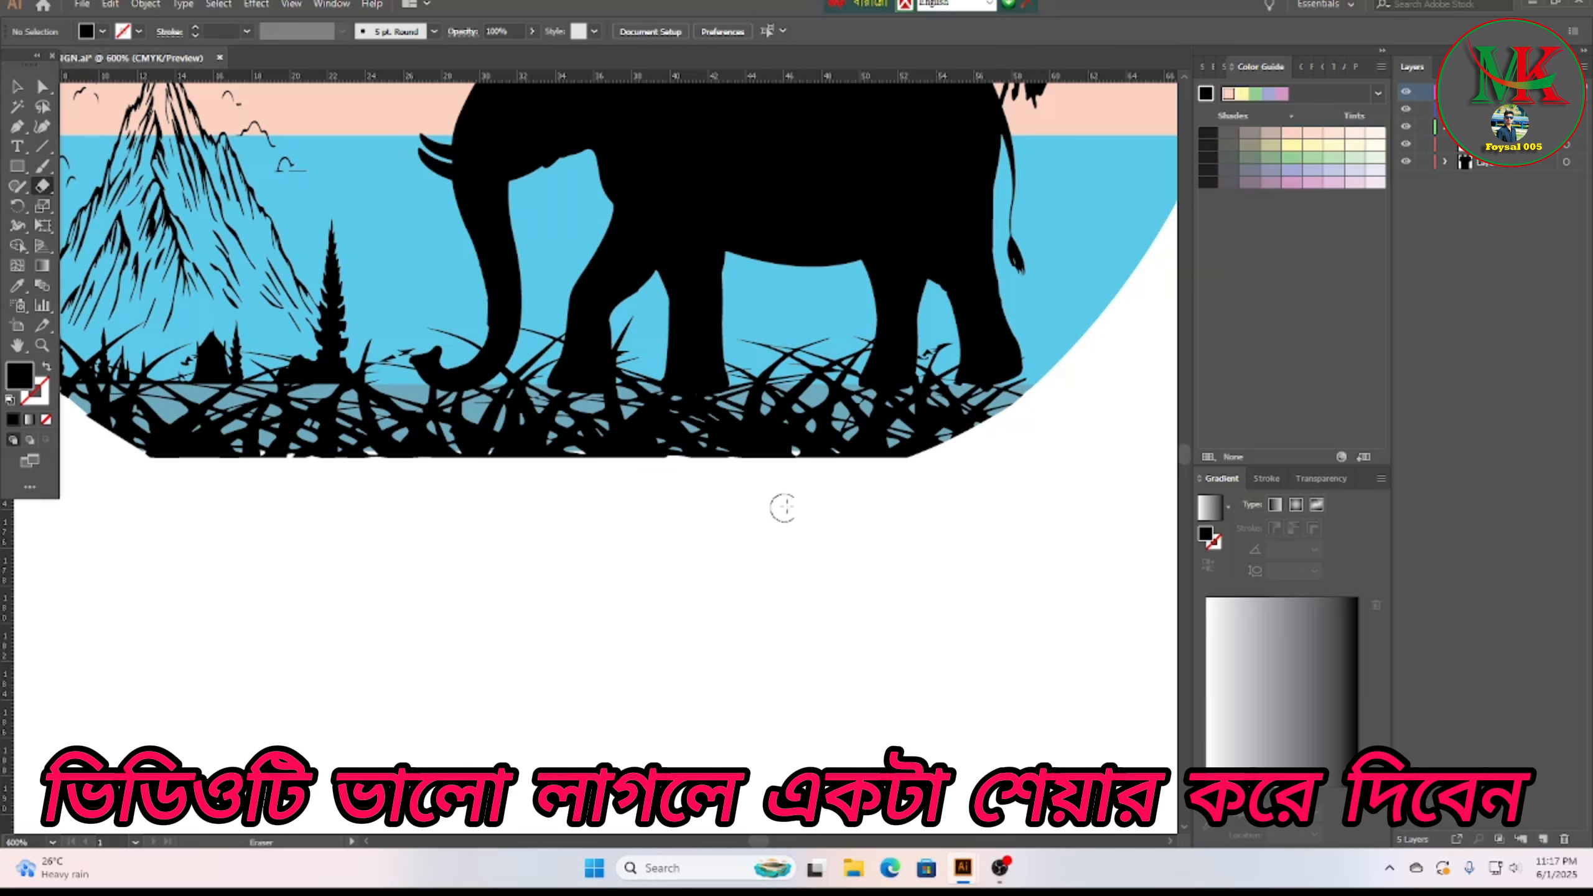
pyautogui.press('v')
pyautogui.scroll(-4, 790, 497)
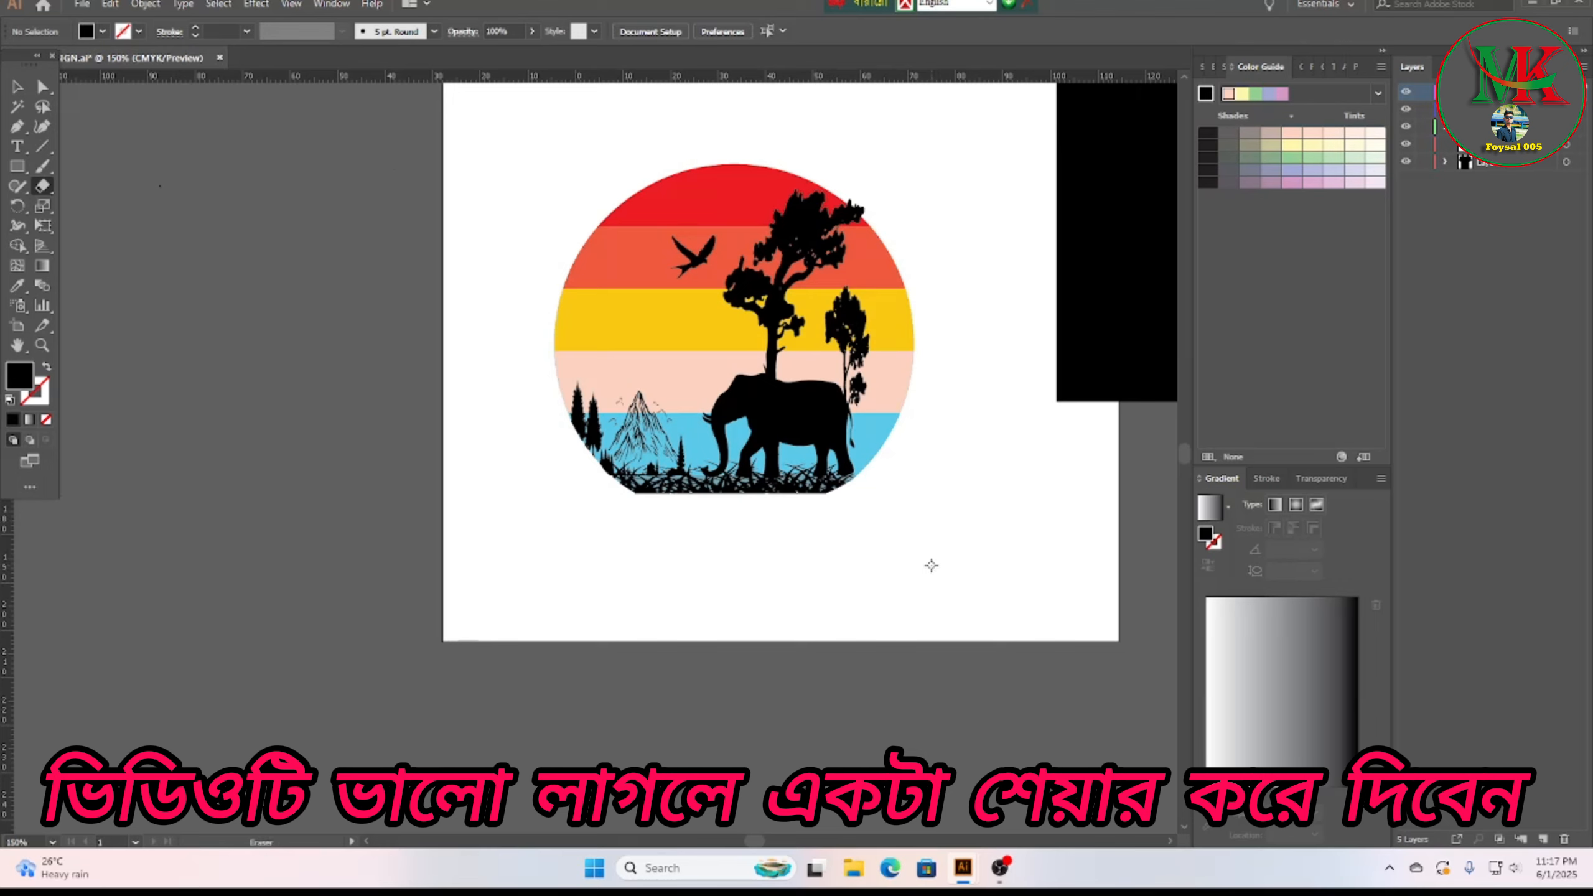
pyautogui.scroll(1, 931, 565)
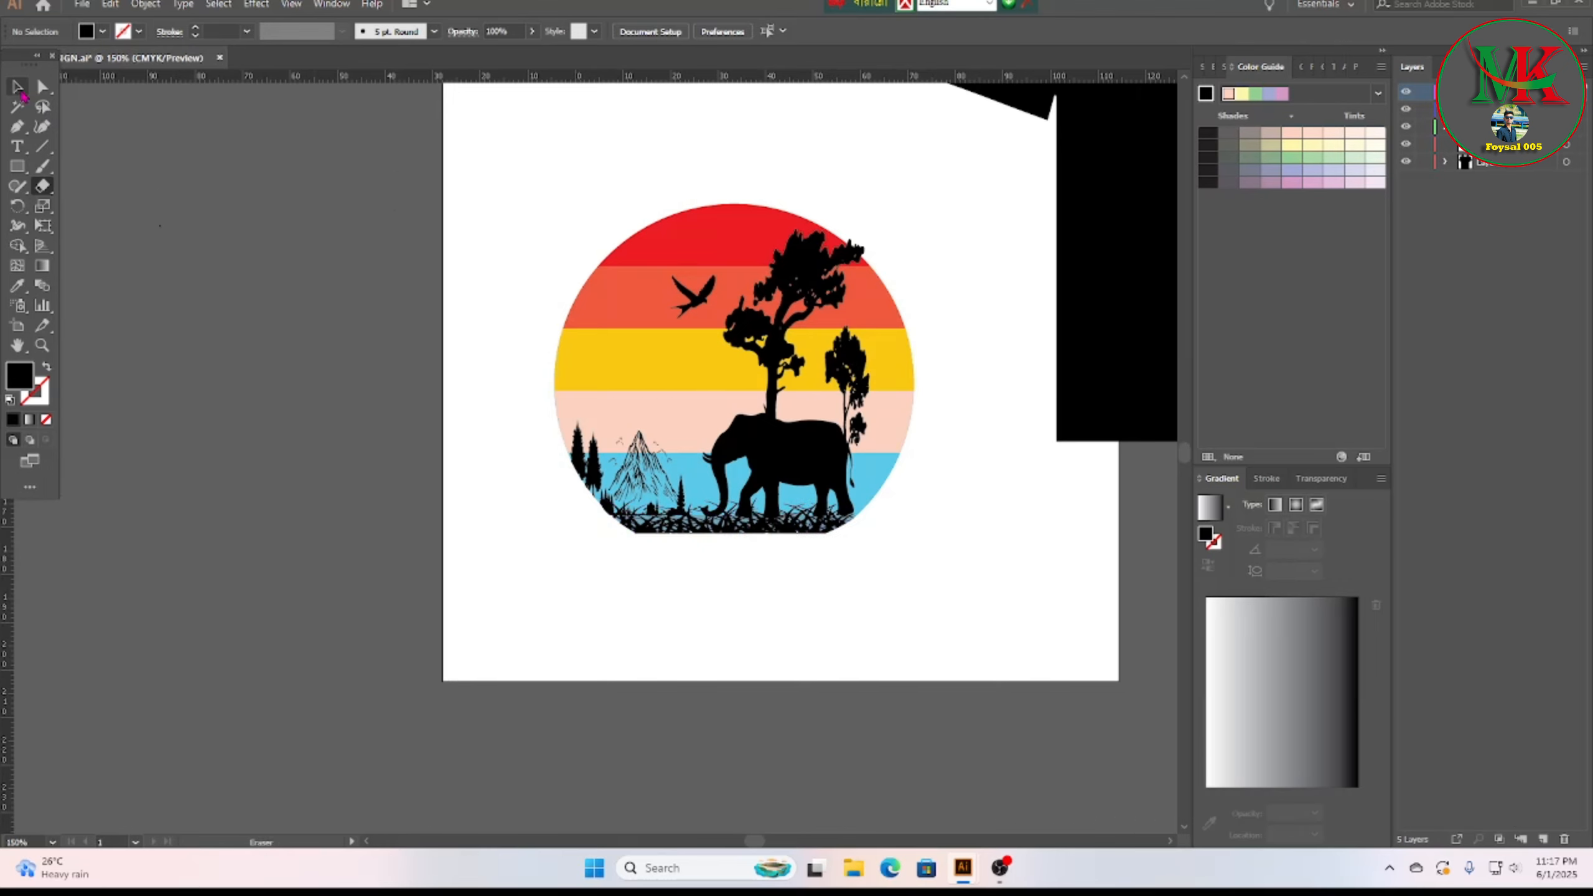
# Step: Move the black shirt back onto the artboard behind the sun artwork and lock its layer
pyautogui.click(17, 88)
pyautogui.scroll(2, 1000, 564)
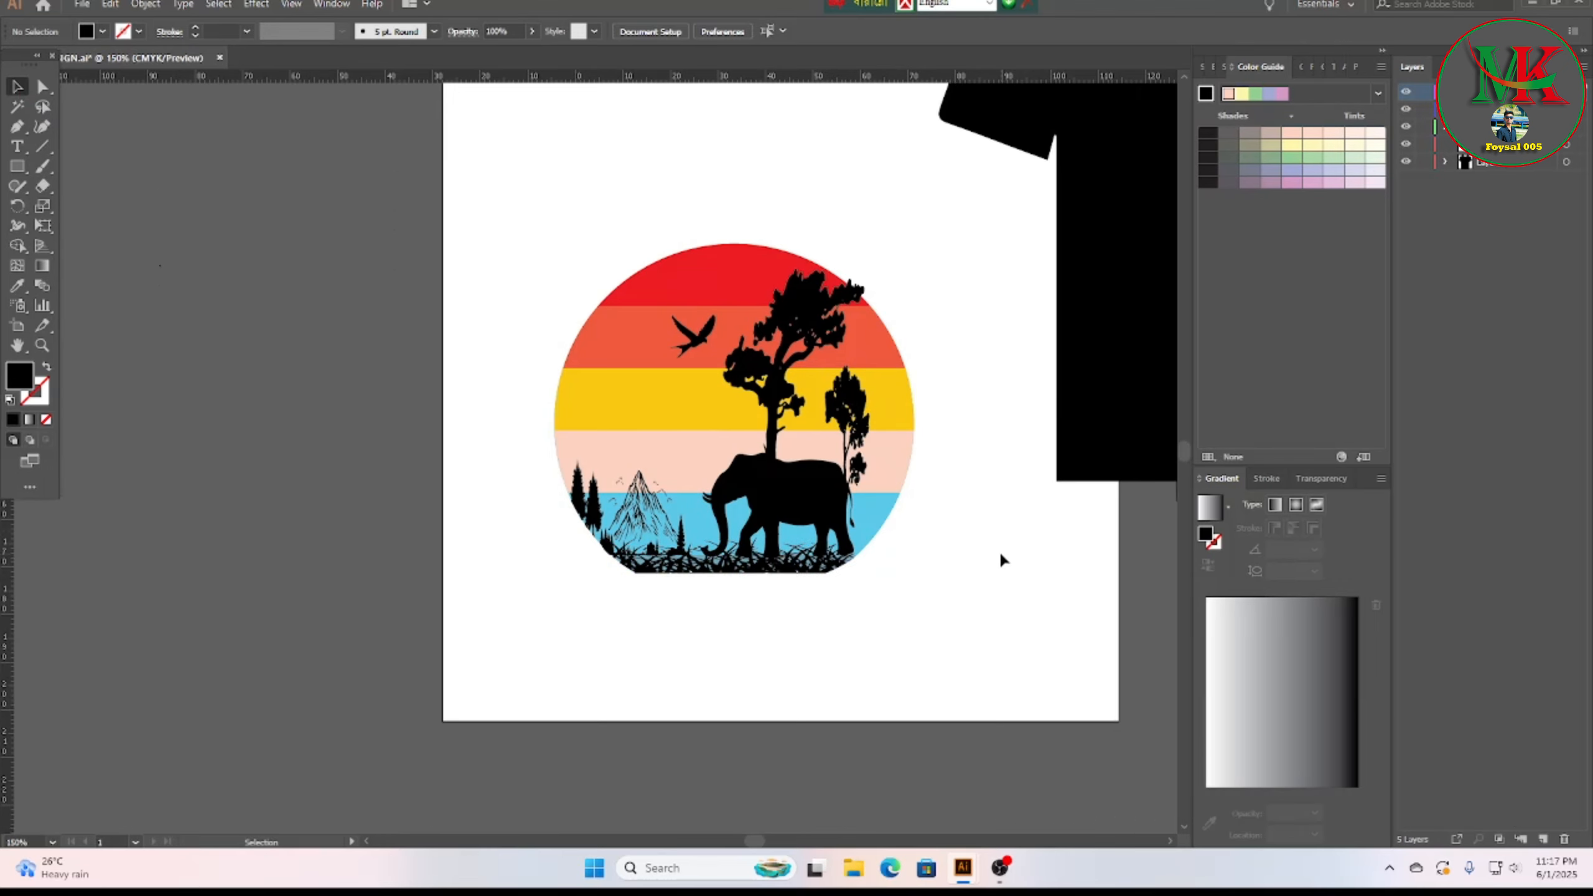
pyautogui.moveTo(1133, 307); pyautogui.dragTo(651, 487)
pyautogui.moveTo(650, 484); pyautogui.dragTo(651, 486)
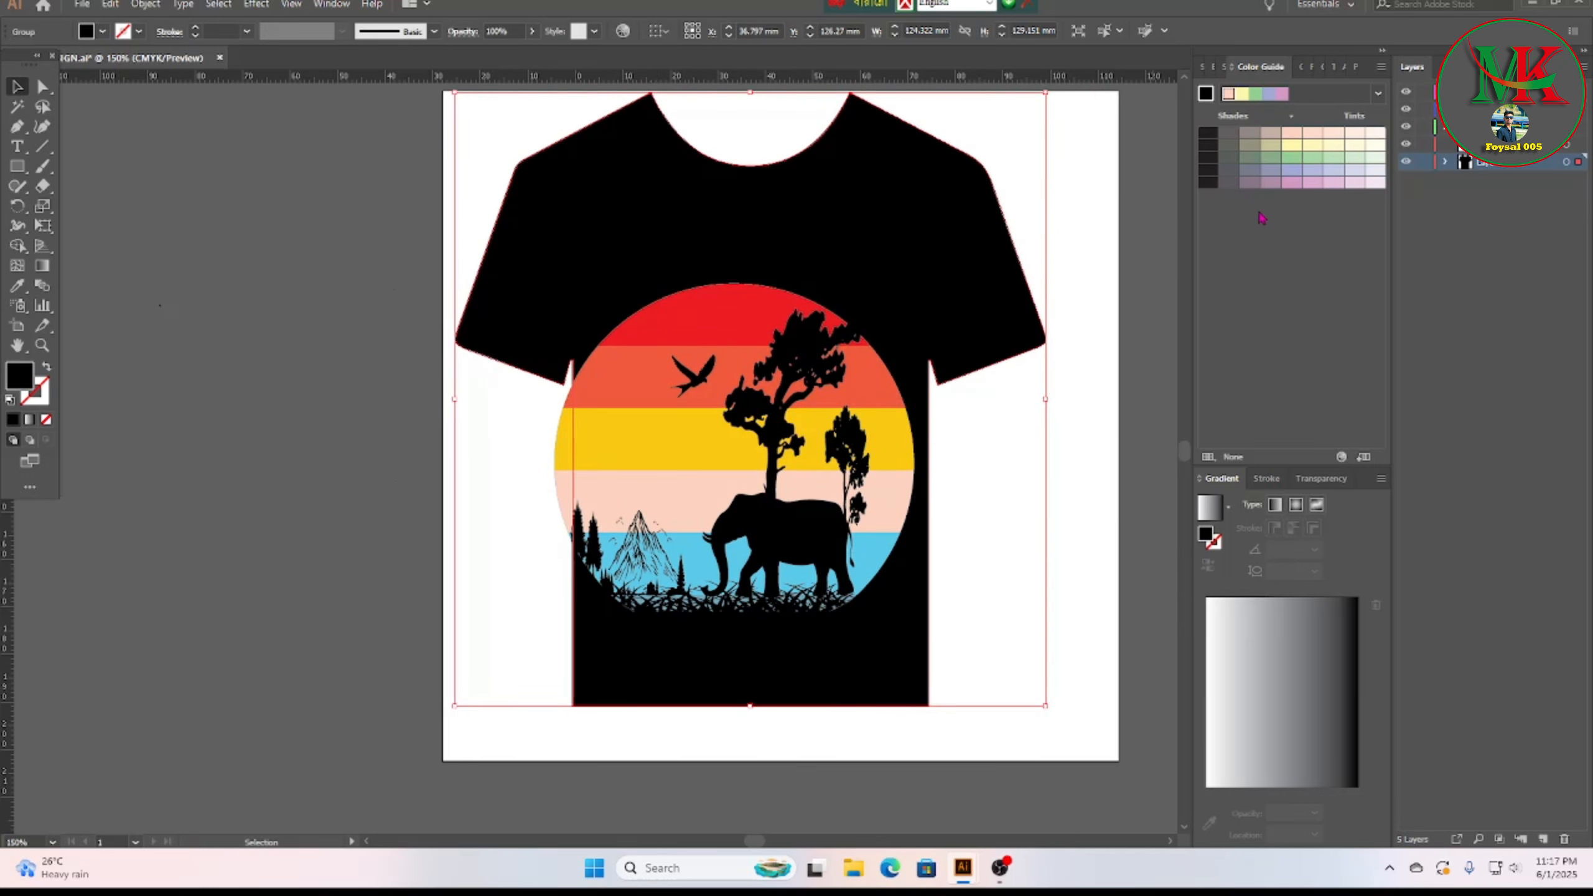
pyautogui.click(1423, 163)
pyautogui.scroll(1, 1125, 456)
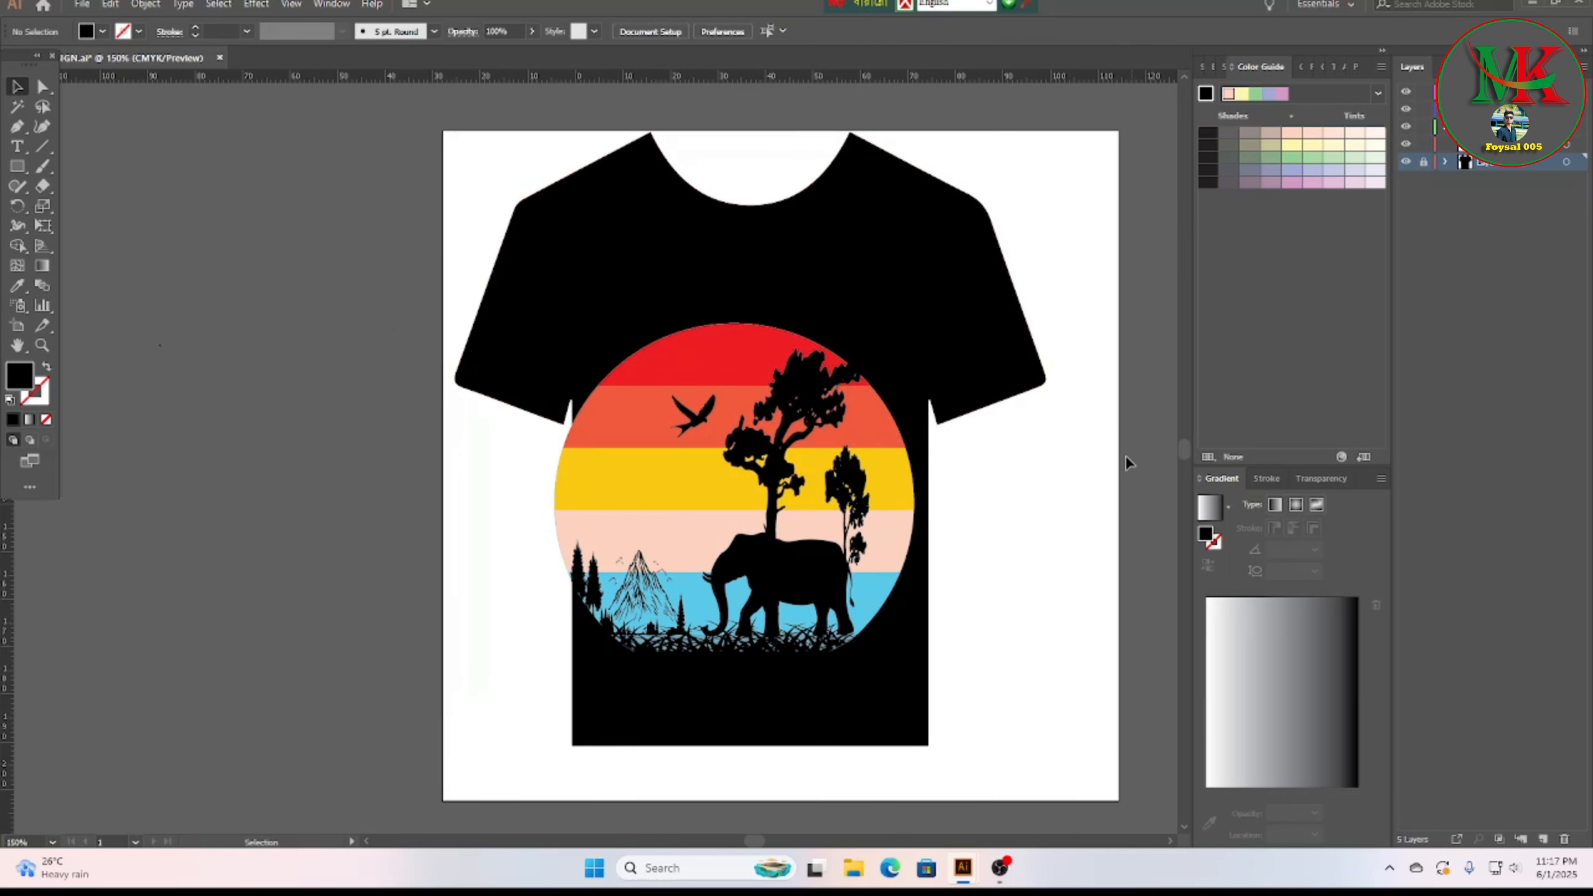
# Step: Scale the grouped sun artwork down to about 46 mm wide and place it on the middle of the shirt front
pyautogui.click(701, 381)
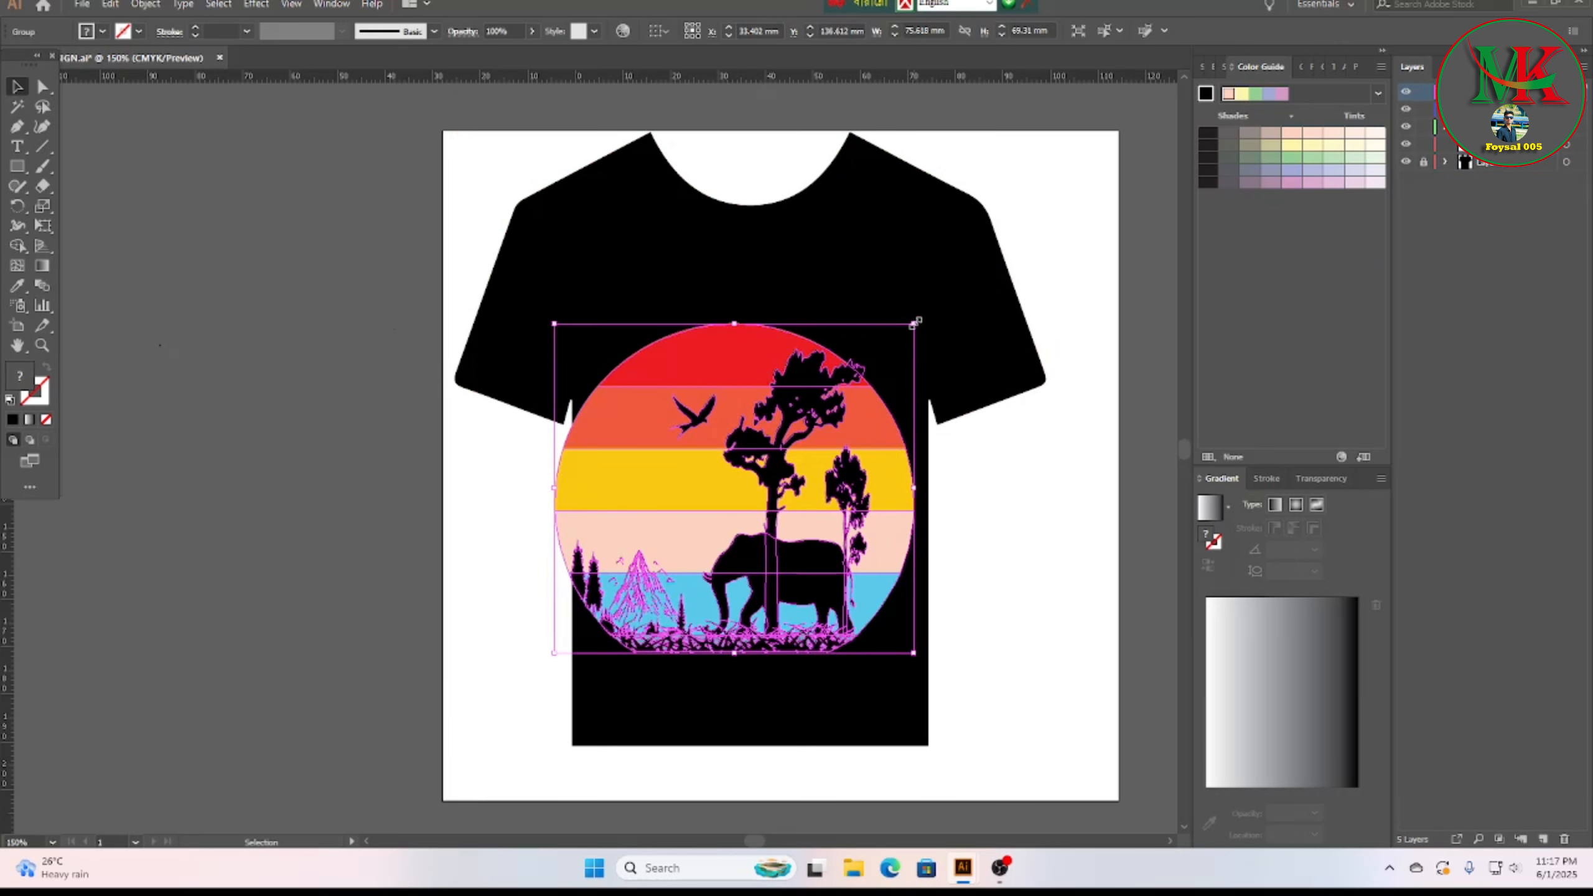
pyautogui.moveTo(915, 321); pyautogui.dragTo(784, 444)
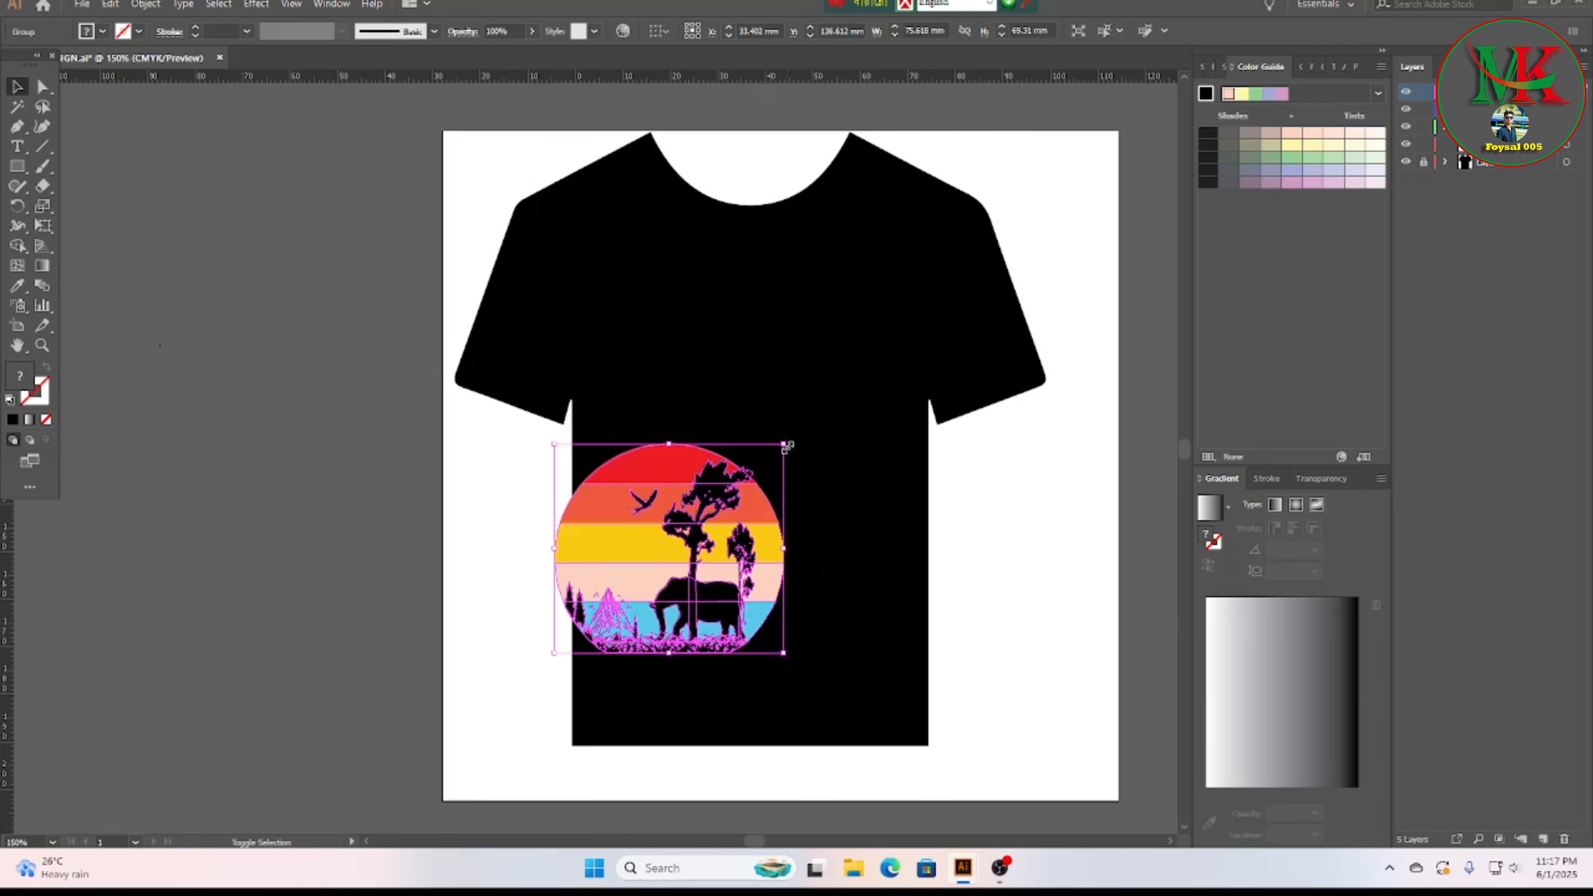
pyautogui.moveTo(653, 560); pyautogui.dragTo(733, 475)
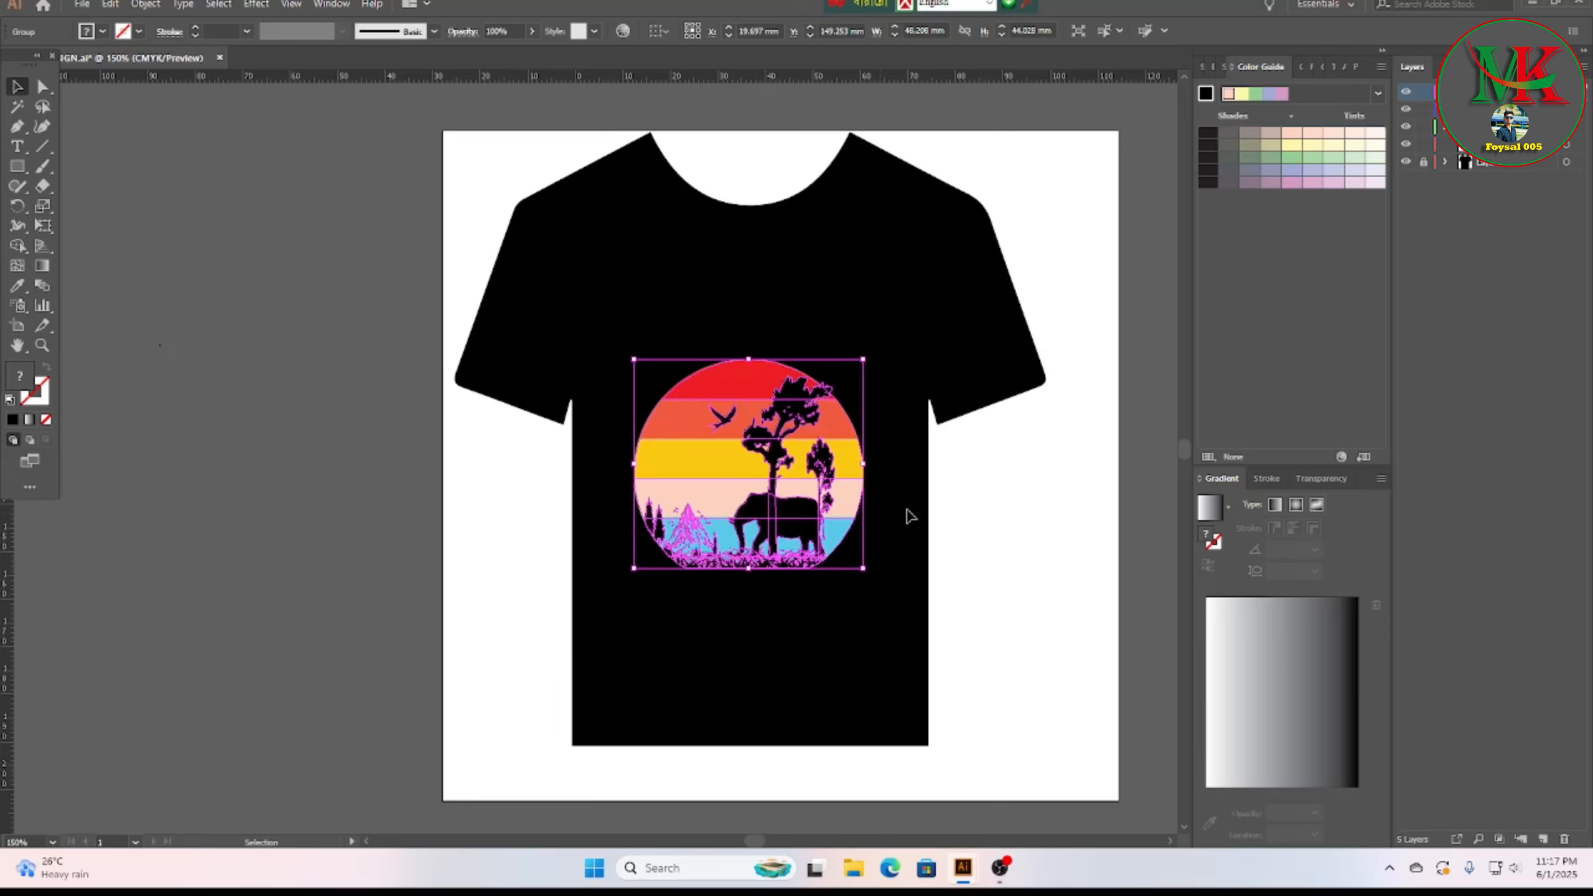
pyautogui.click(1056, 526)
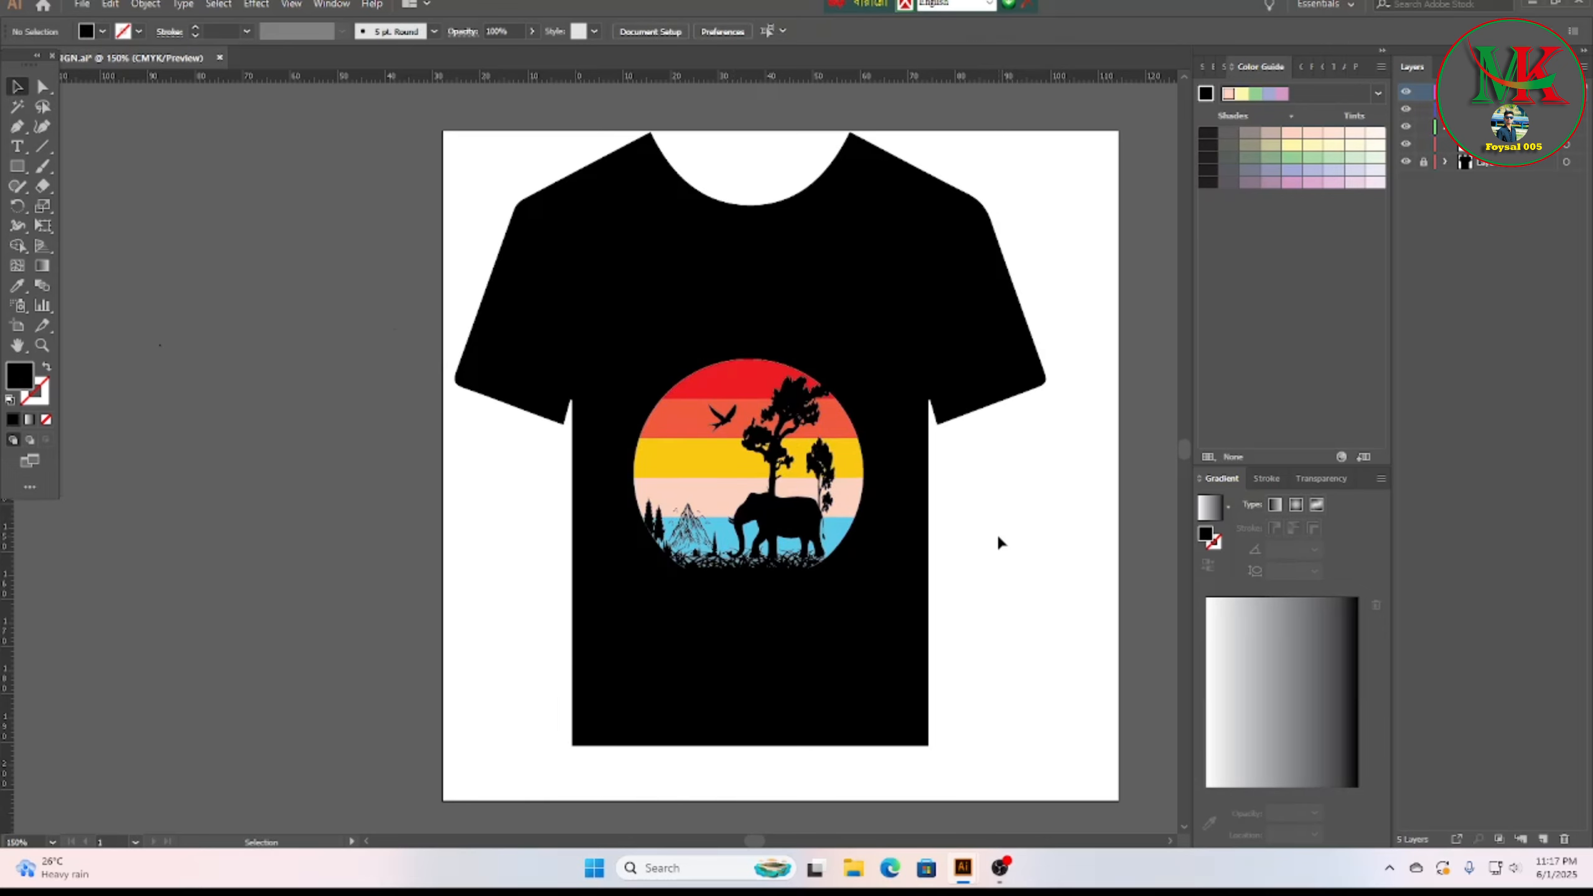
pyautogui.scroll(1, 998, 541)
pyautogui.moveTo(765, 492); pyautogui.dragTo(759, 491)
pyautogui.click(999, 516)
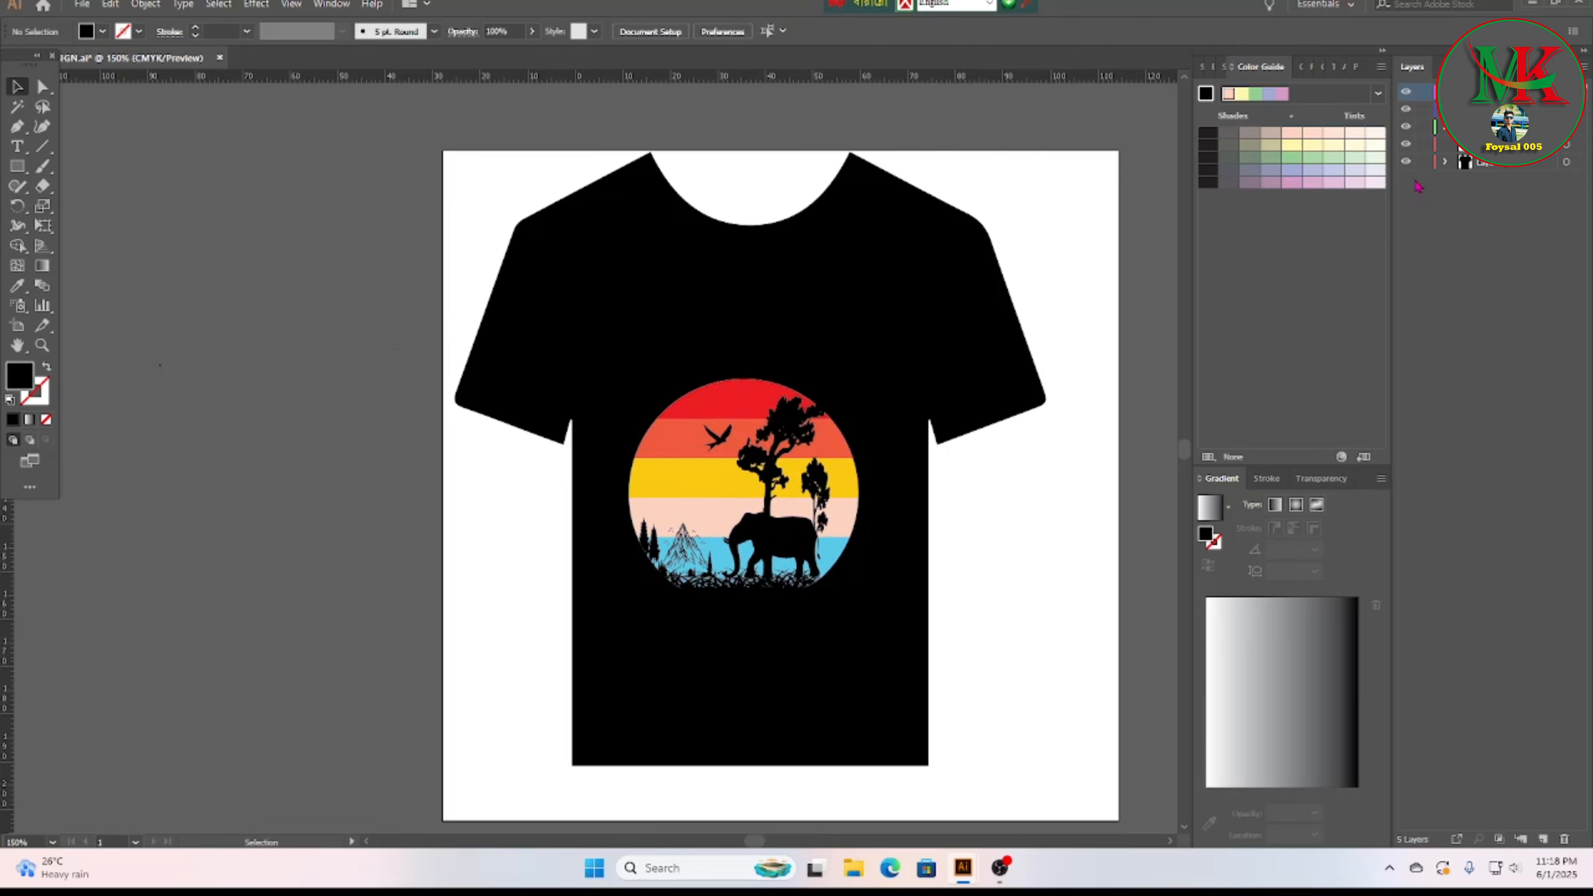
# Step: Align the artwork and the shirt to their common horizontal center, and move both back onto the artboard
pyautogui.moveTo(381, 278); pyautogui.dragTo(1028, 551)
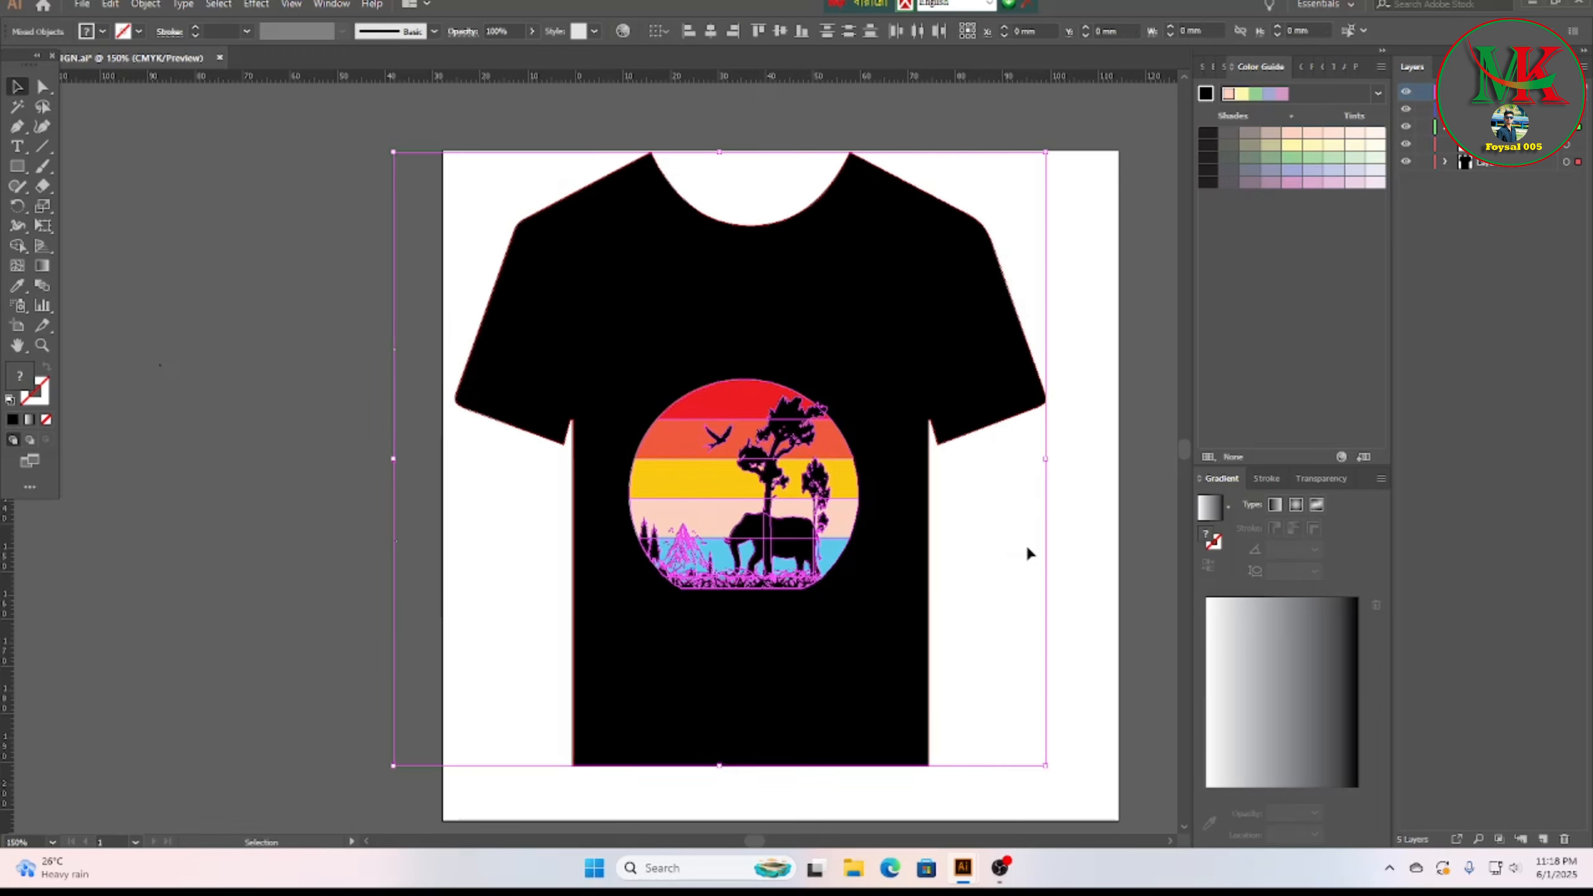
pyautogui.click(712, 33)
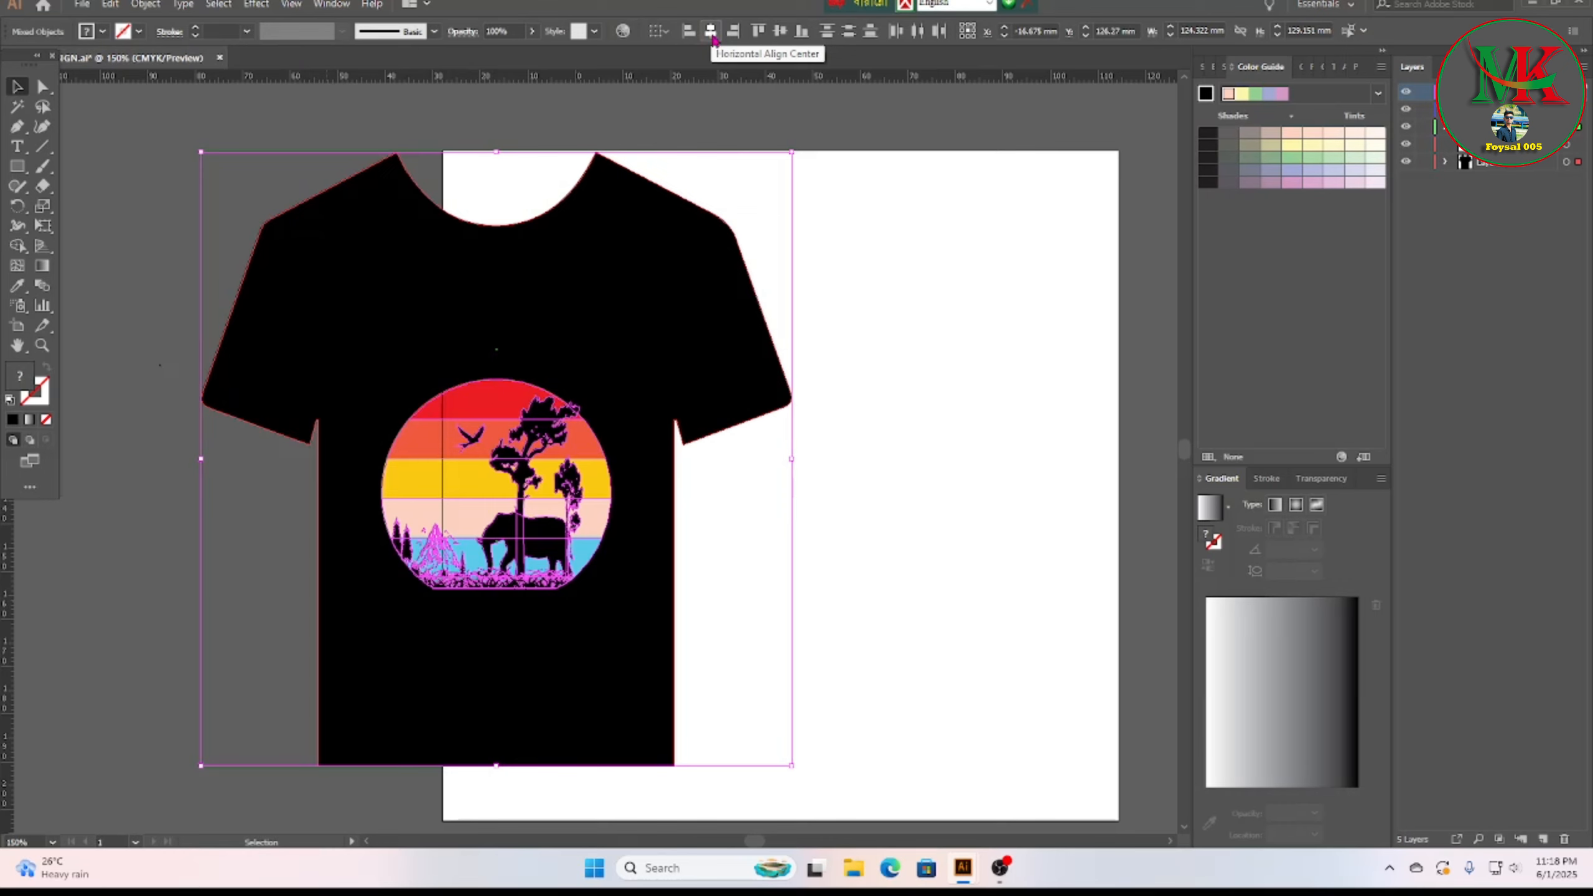
pyautogui.click(156, 475)
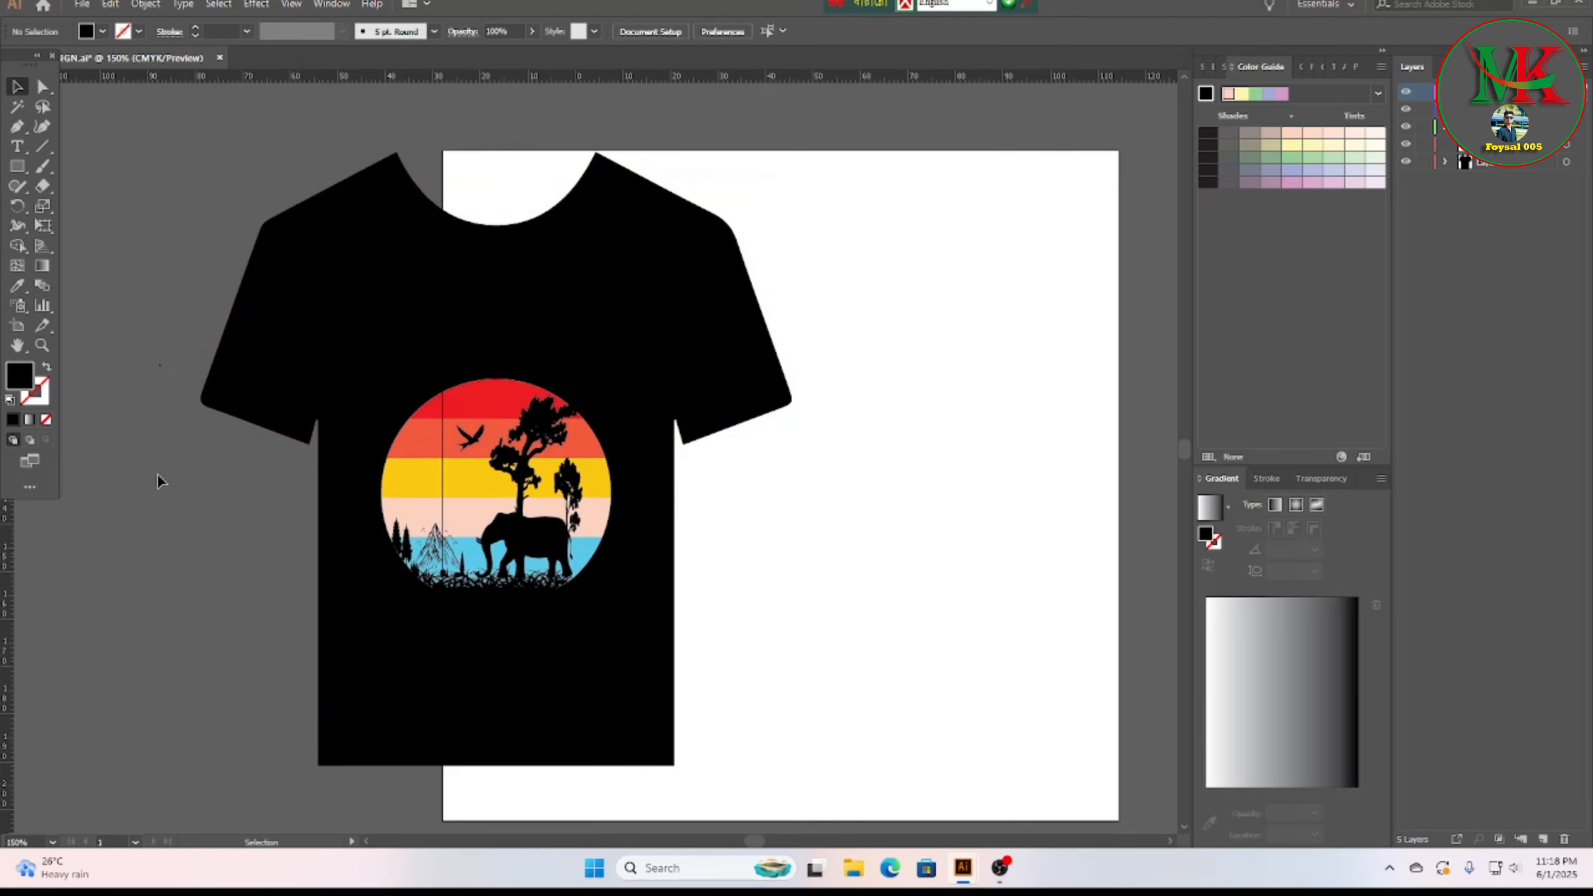
pyautogui.moveTo(186, 239); pyautogui.dragTo(599, 635)
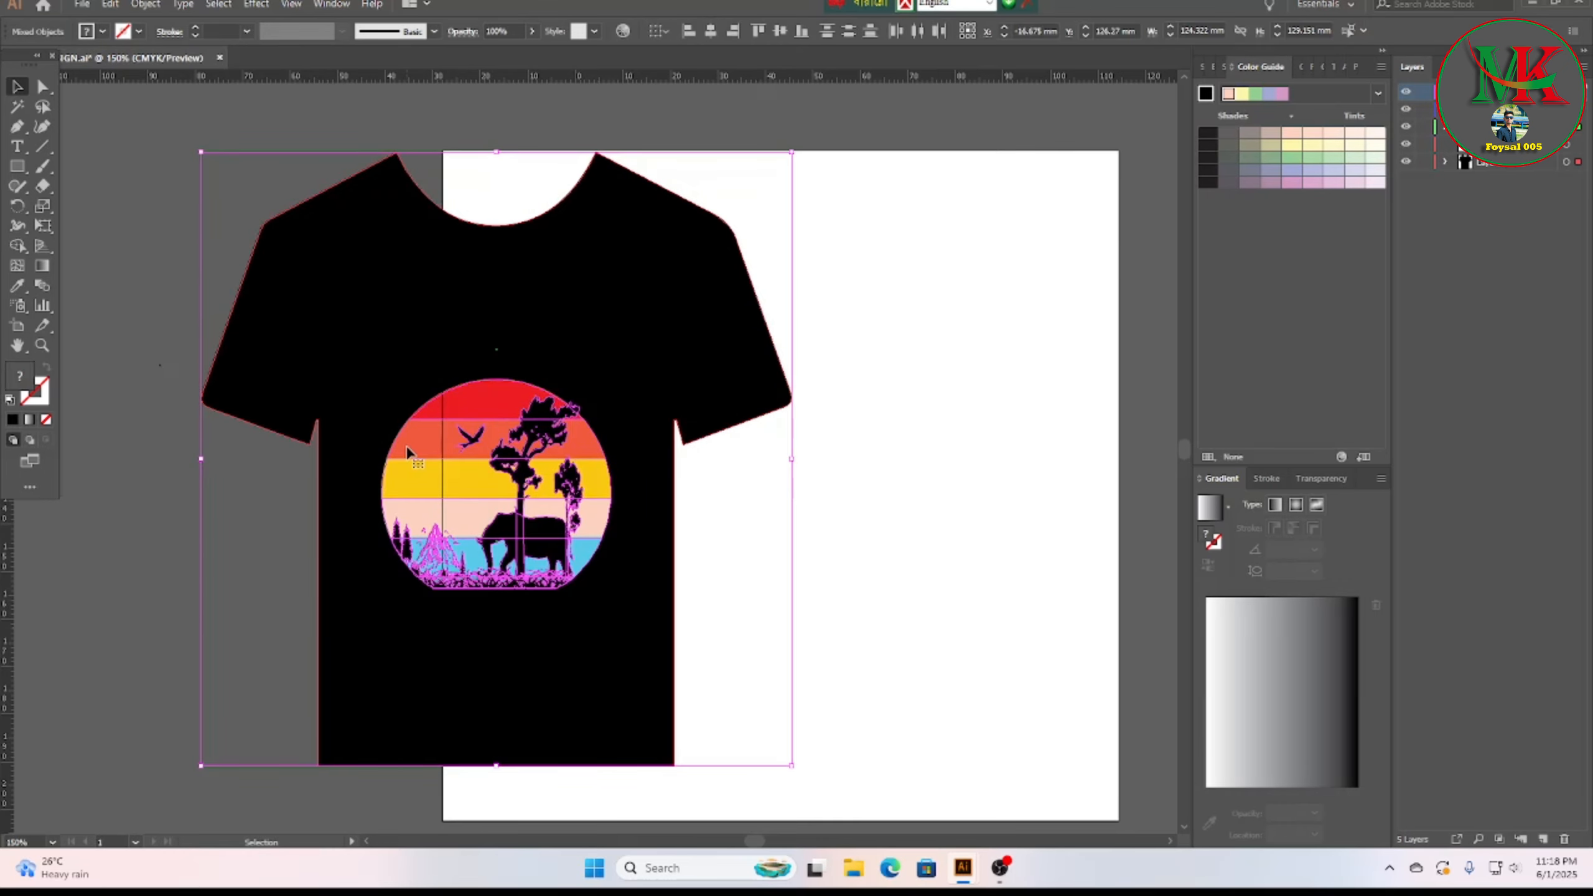
pyautogui.moveTo(408, 453); pyautogui.dragTo(704, 455)
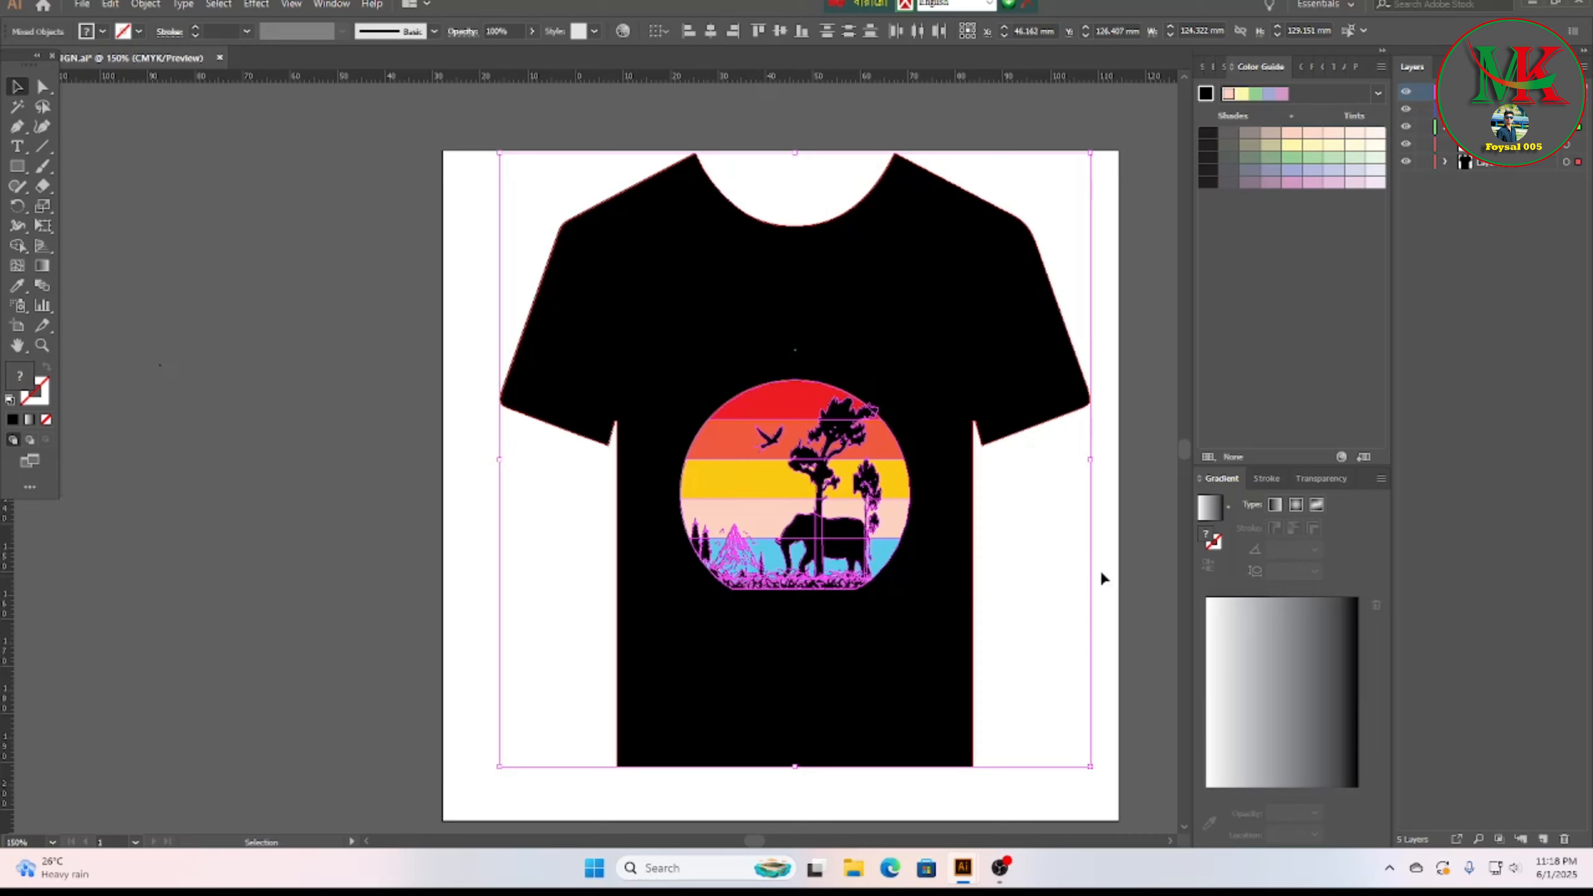
pyautogui.click(1149, 604)
pyautogui.moveTo(760, 841)
pyautogui.mouseDown()
pyautogui.moveTo(744, 841)
pyautogui.moveTo(766, 844)
pyautogui.mouseUp()
pyautogui.scroll(-1, 771, 696)
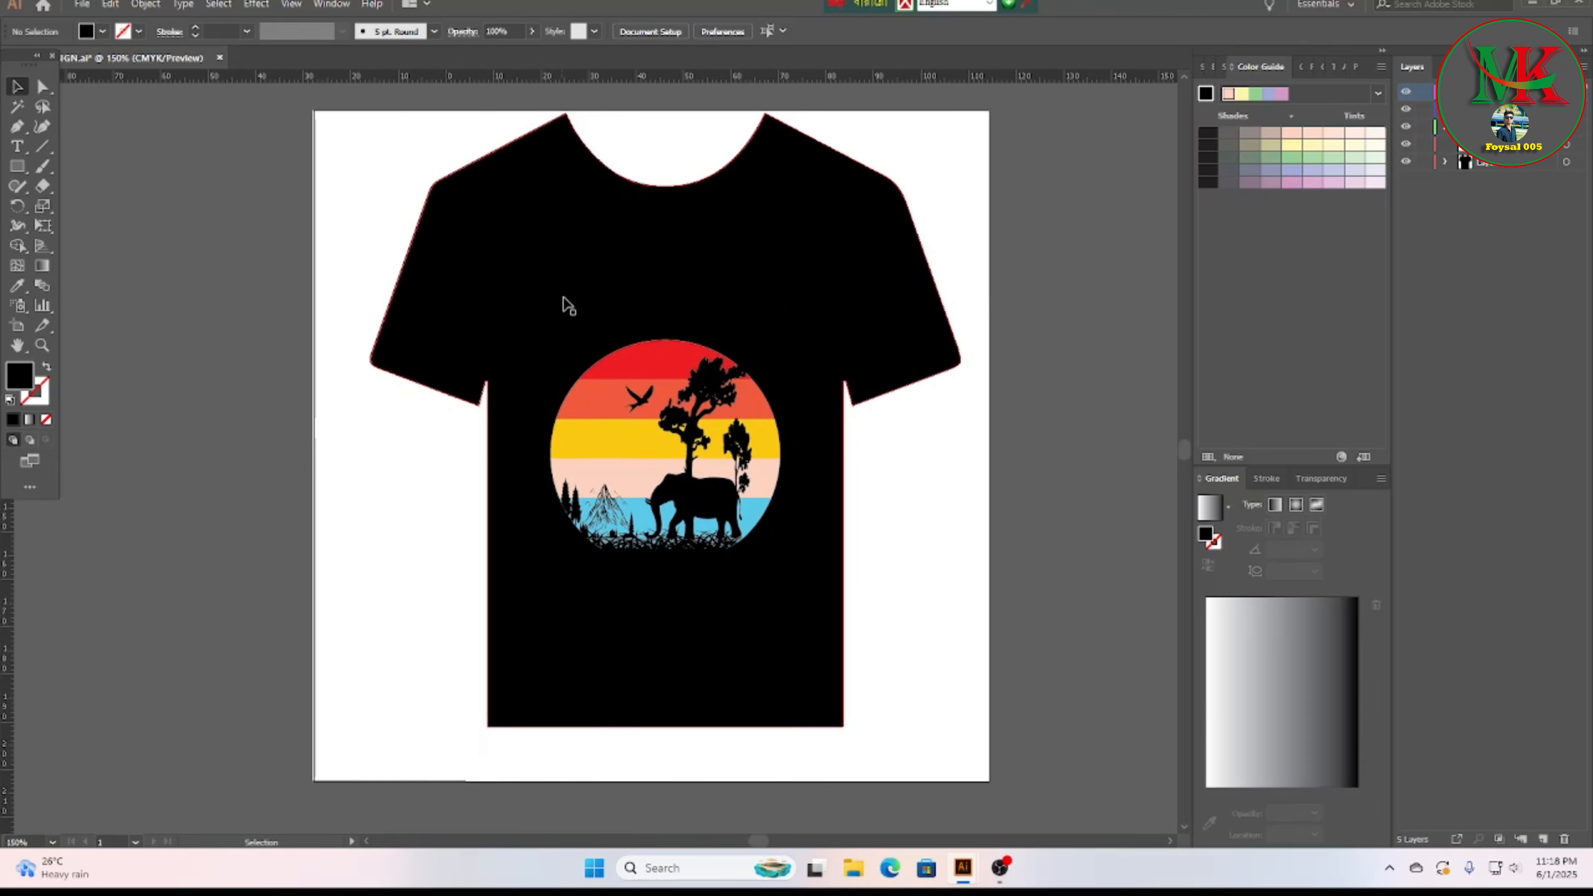
pyautogui.click(640, 462)
pyautogui.click(639, 461)
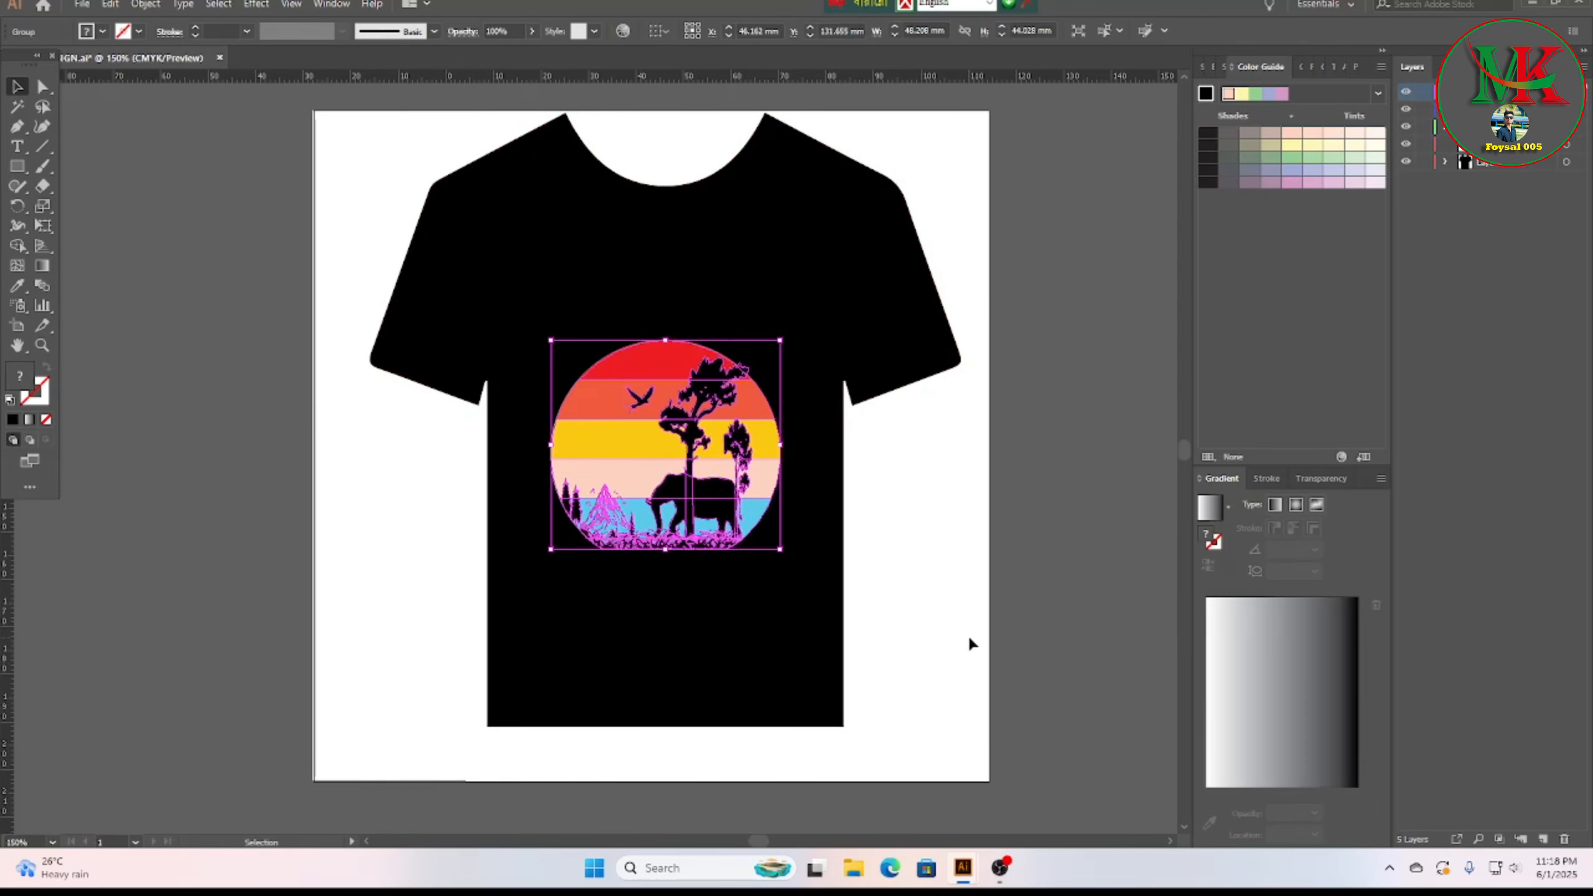
pyautogui.click(951, 630)
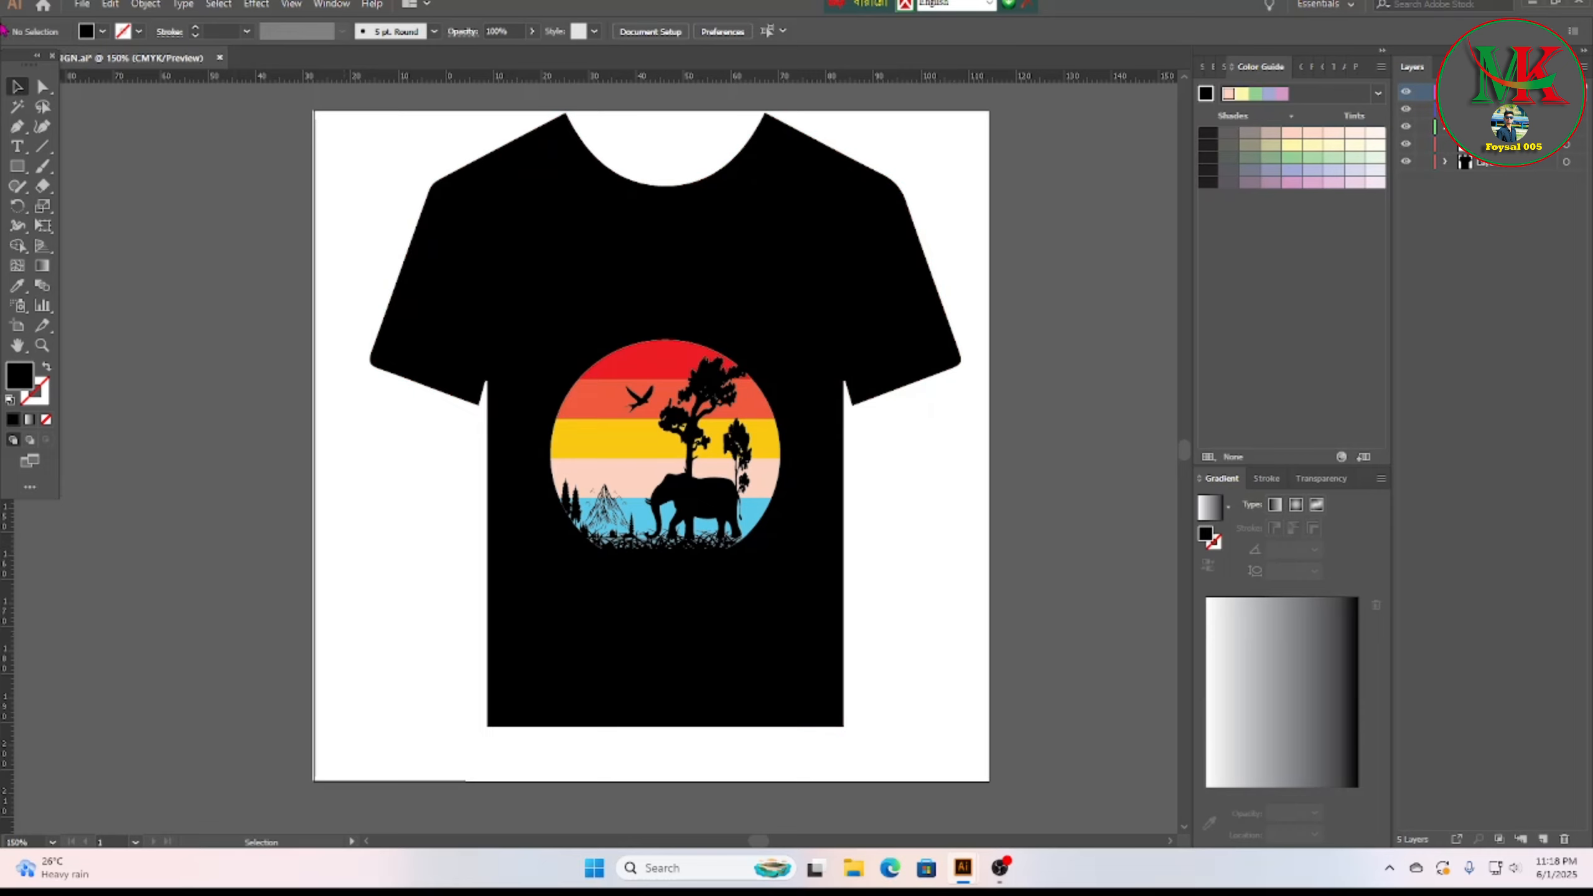
# Step: Create a 3-point star with radii 8.8194 mm and 17.6389 mm, and move the resulting triangle close to the shirt's left side
pyautogui.click(17, 167)
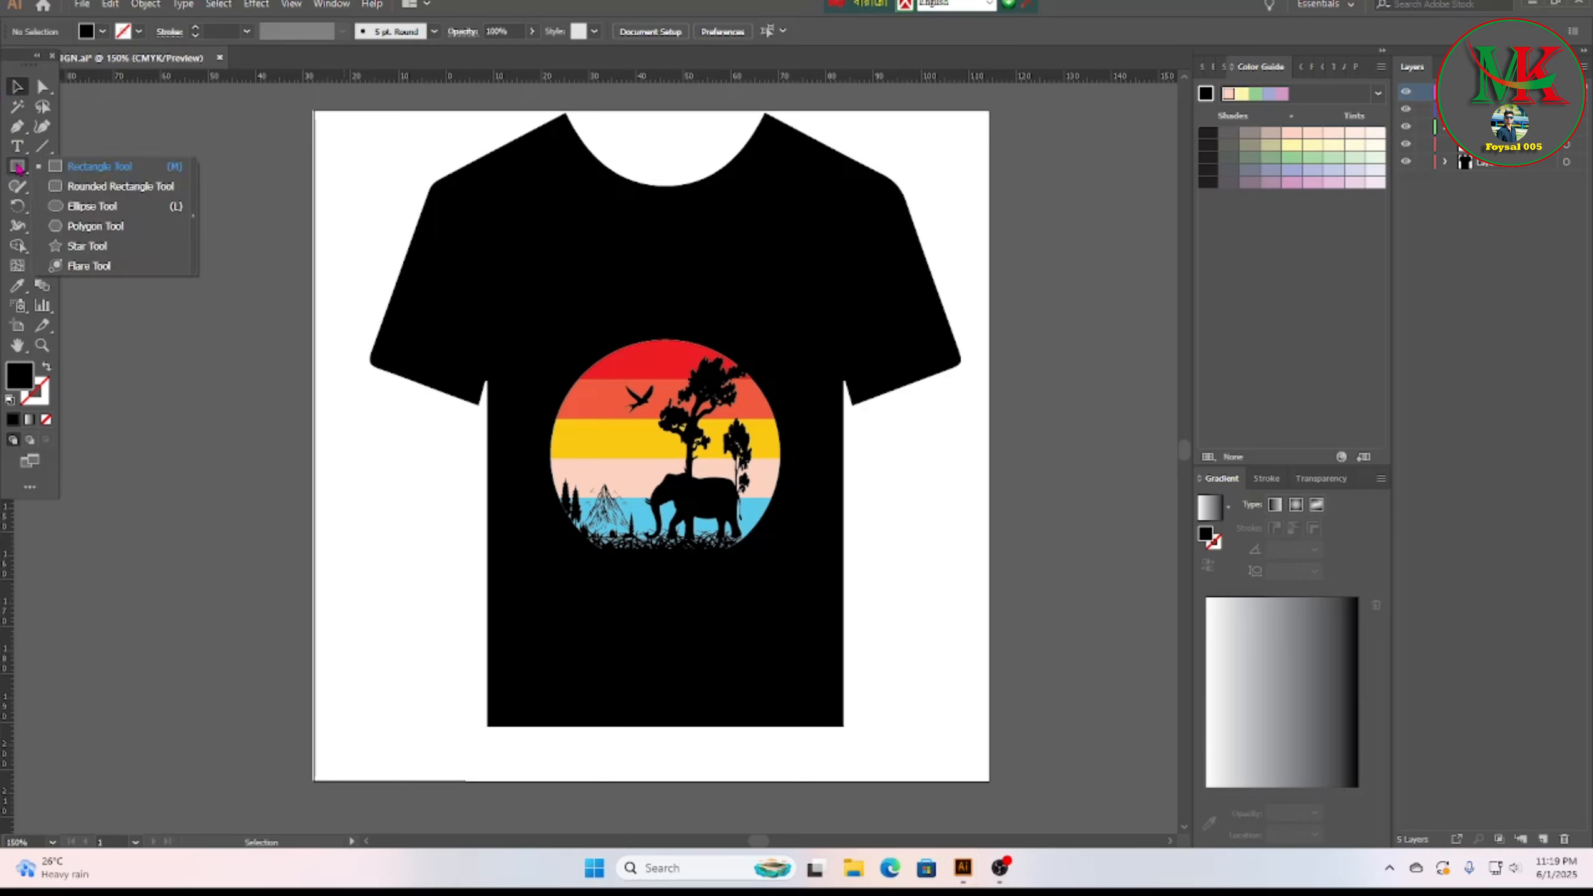
pyautogui.click(88, 247)
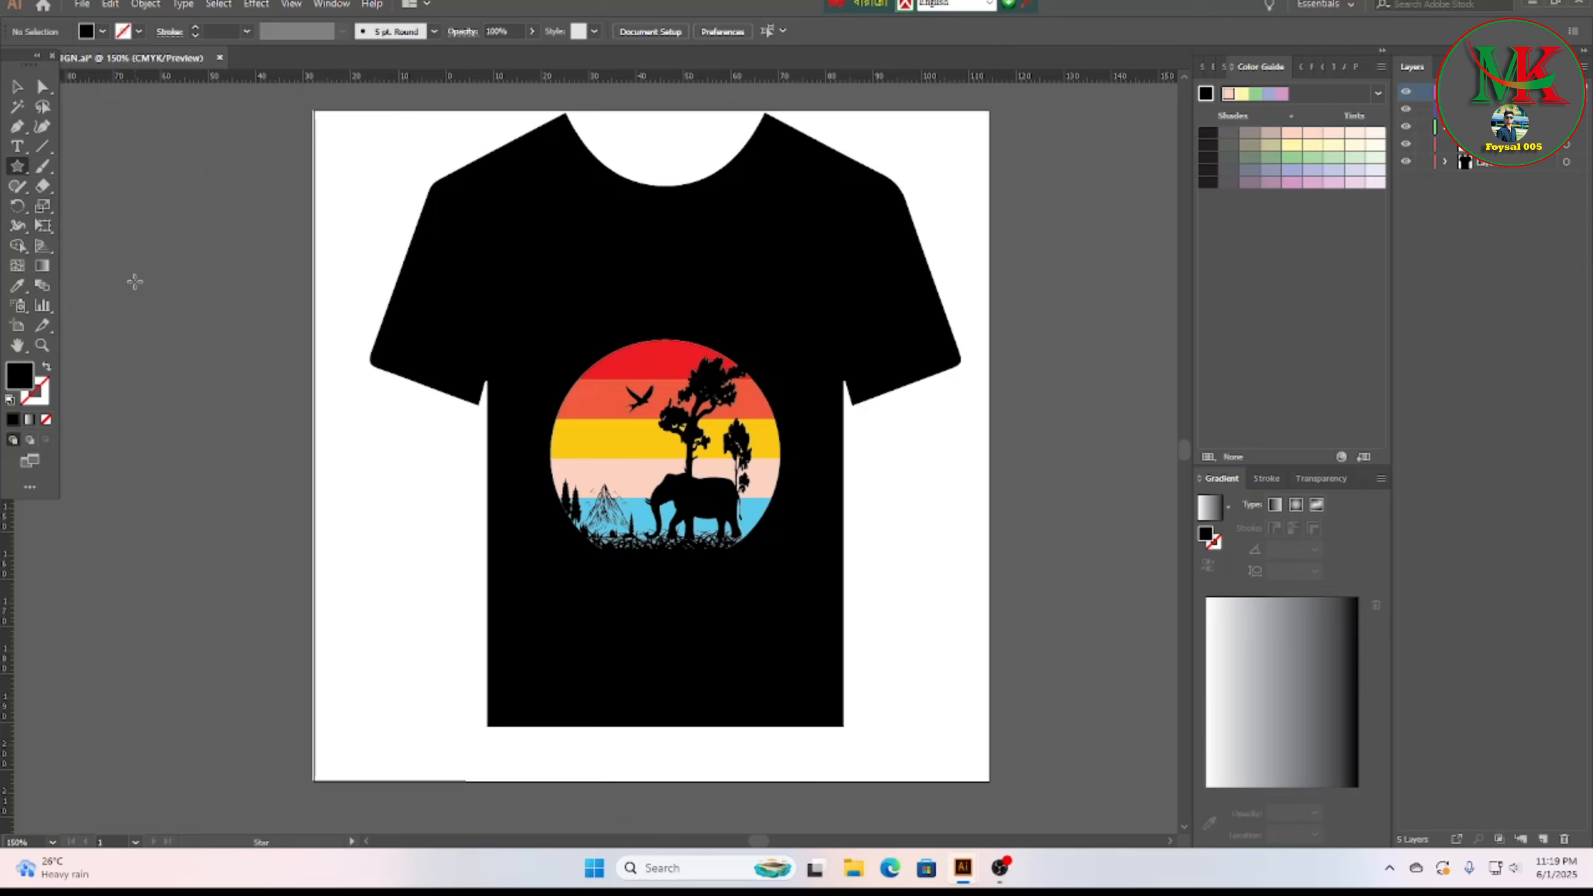
pyautogui.click(138, 287)
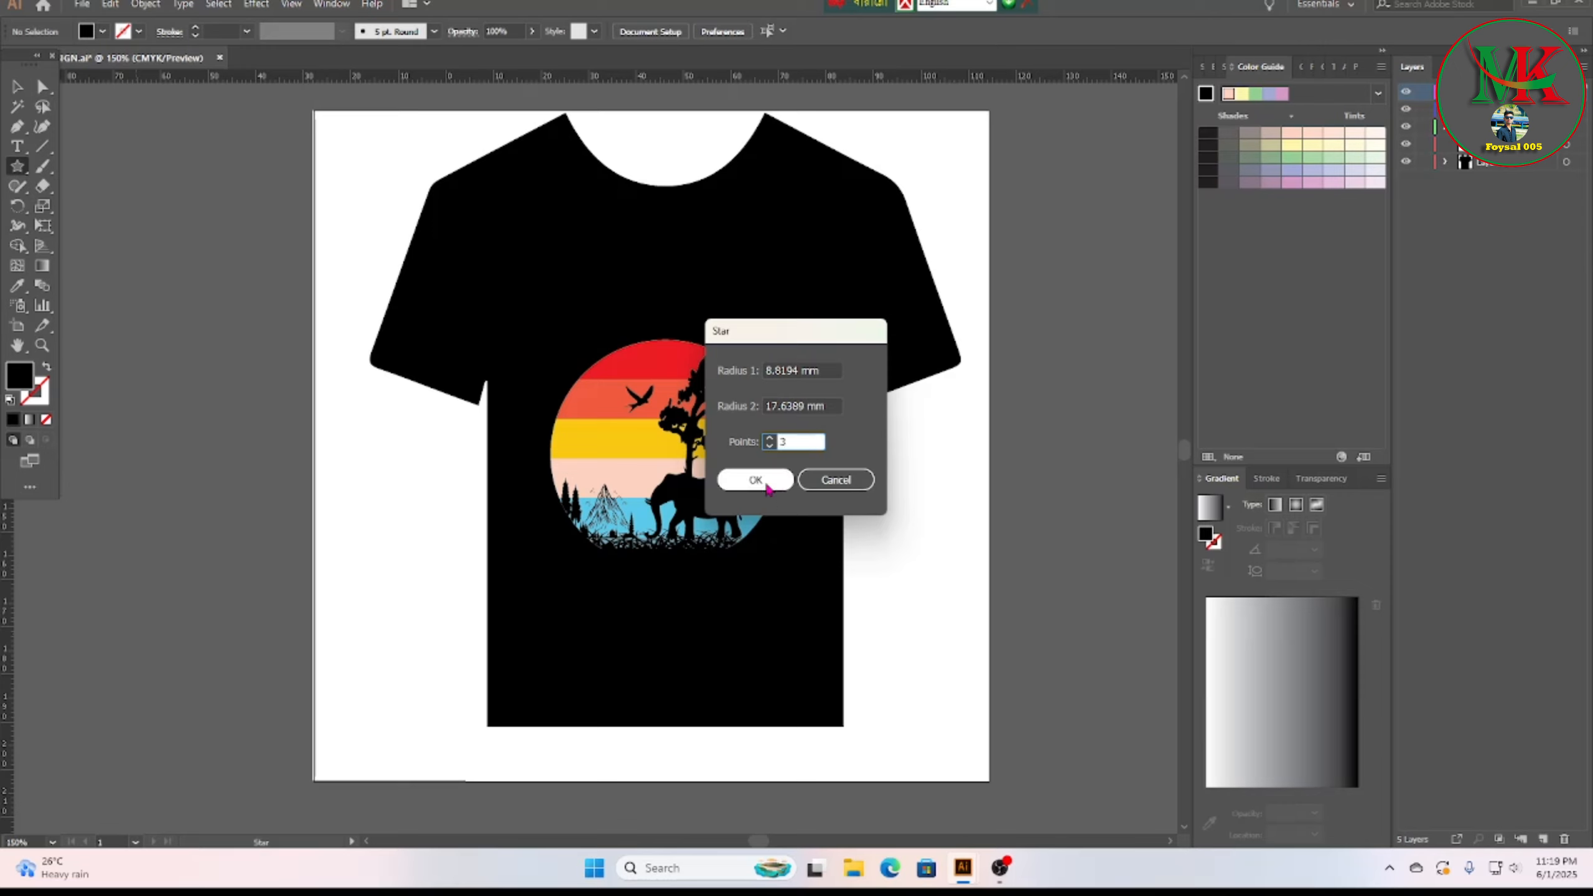
pyautogui.click(754, 478)
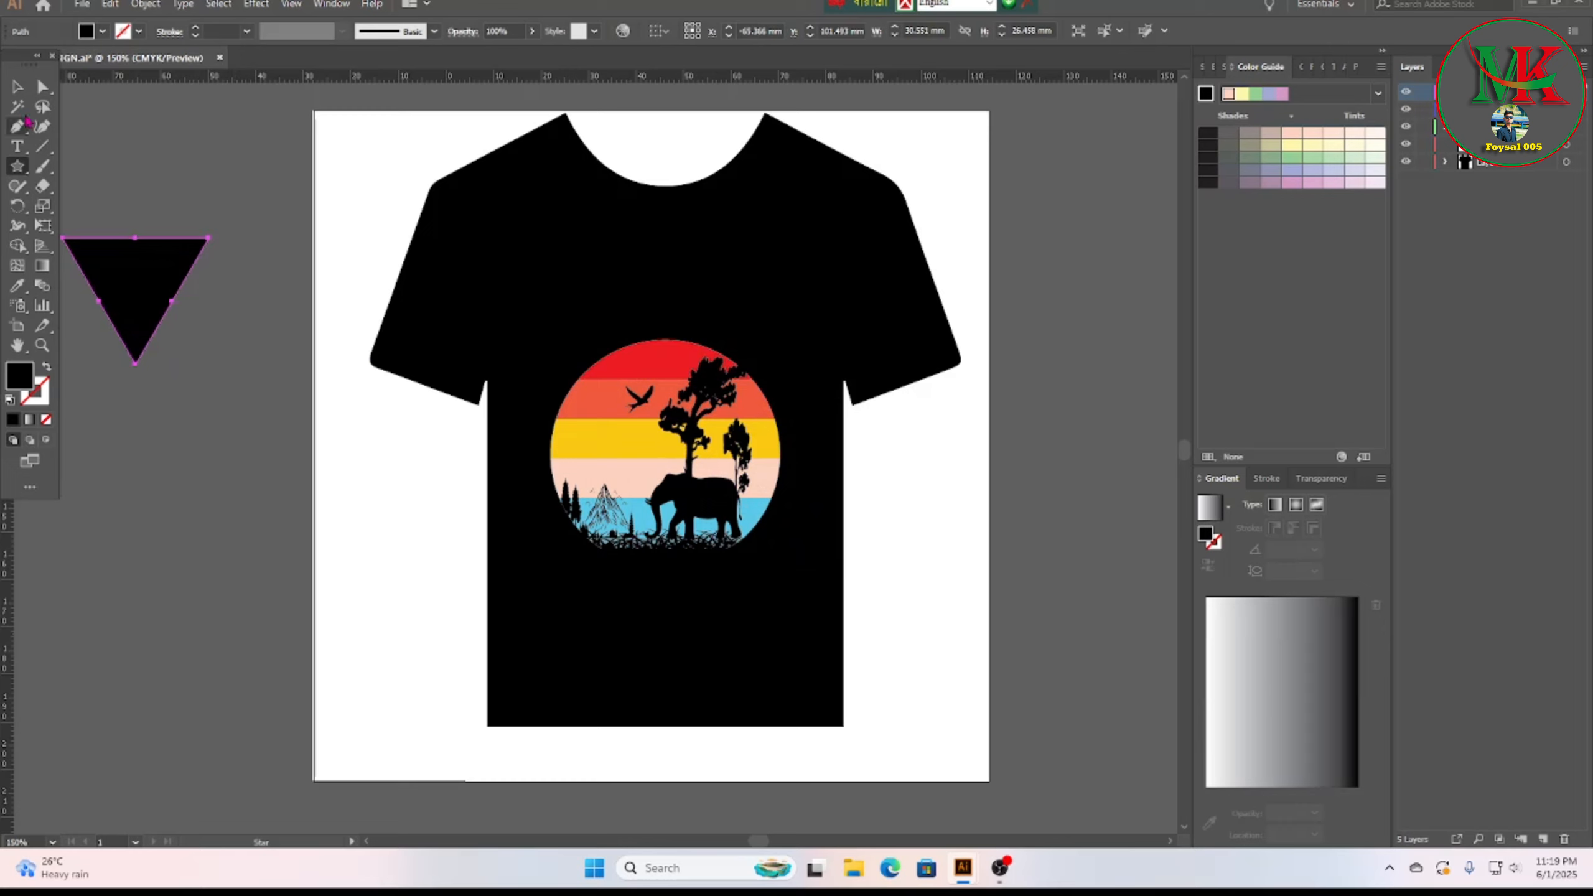
pyautogui.press('v')
pyautogui.moveTo(127, 281); pyautogui.dragTo(257, 352)
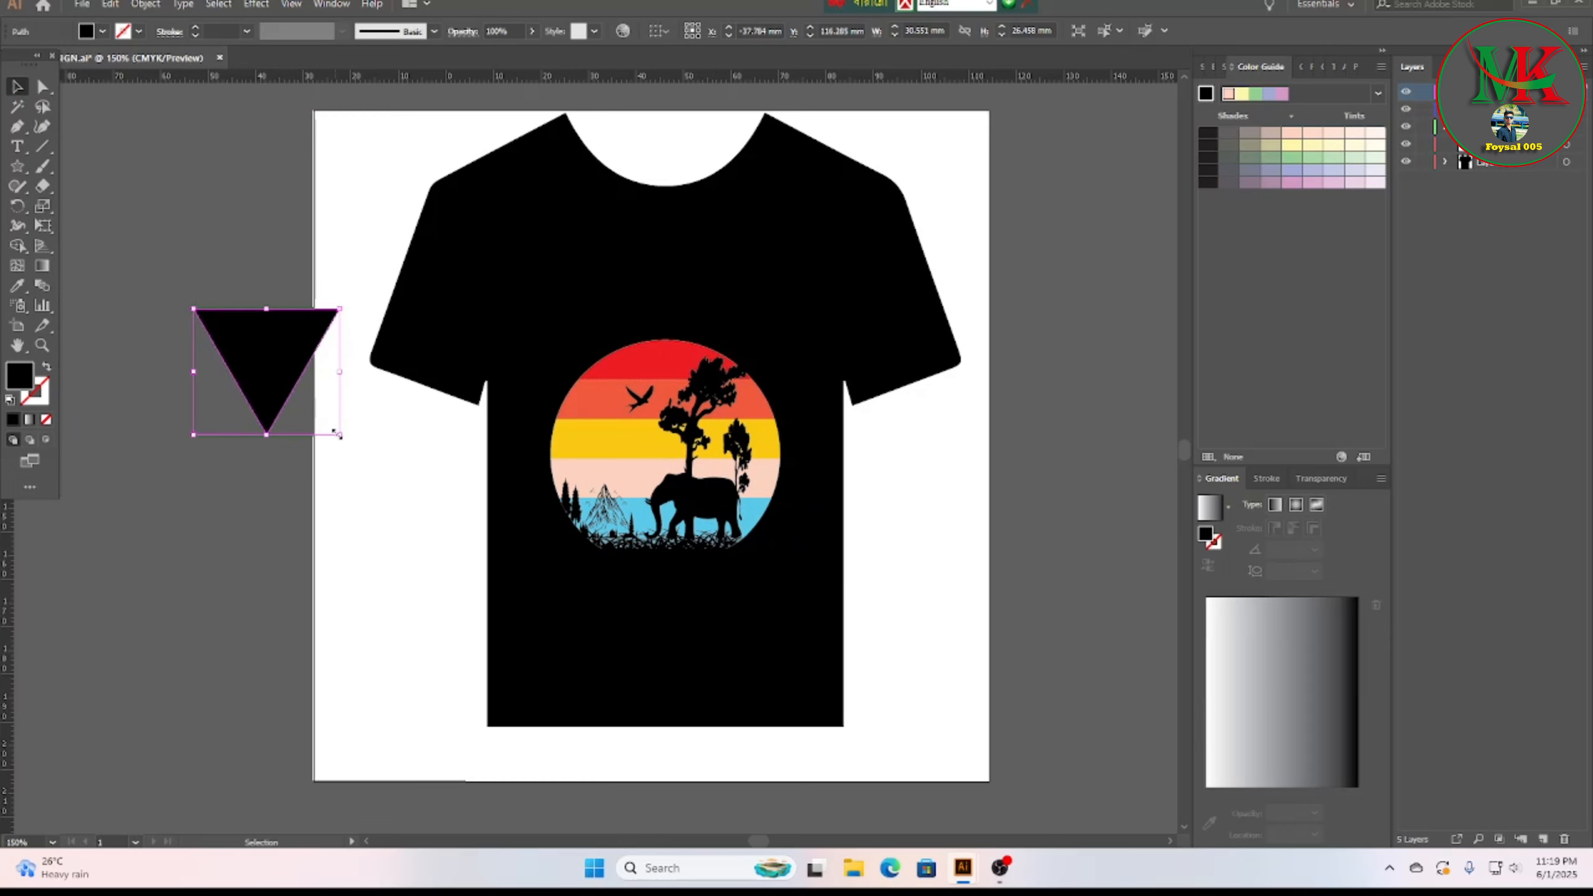
# Step: Enlarge the black triangle to about 96 mm wide and position it over the sun artwork on the shirt front
pyautogui.moveTo(338, 435); pyautogui.dragTo(510, 635)
pyautogui.moveTo(376, 440); pyautogui.dragTo(680, 468)
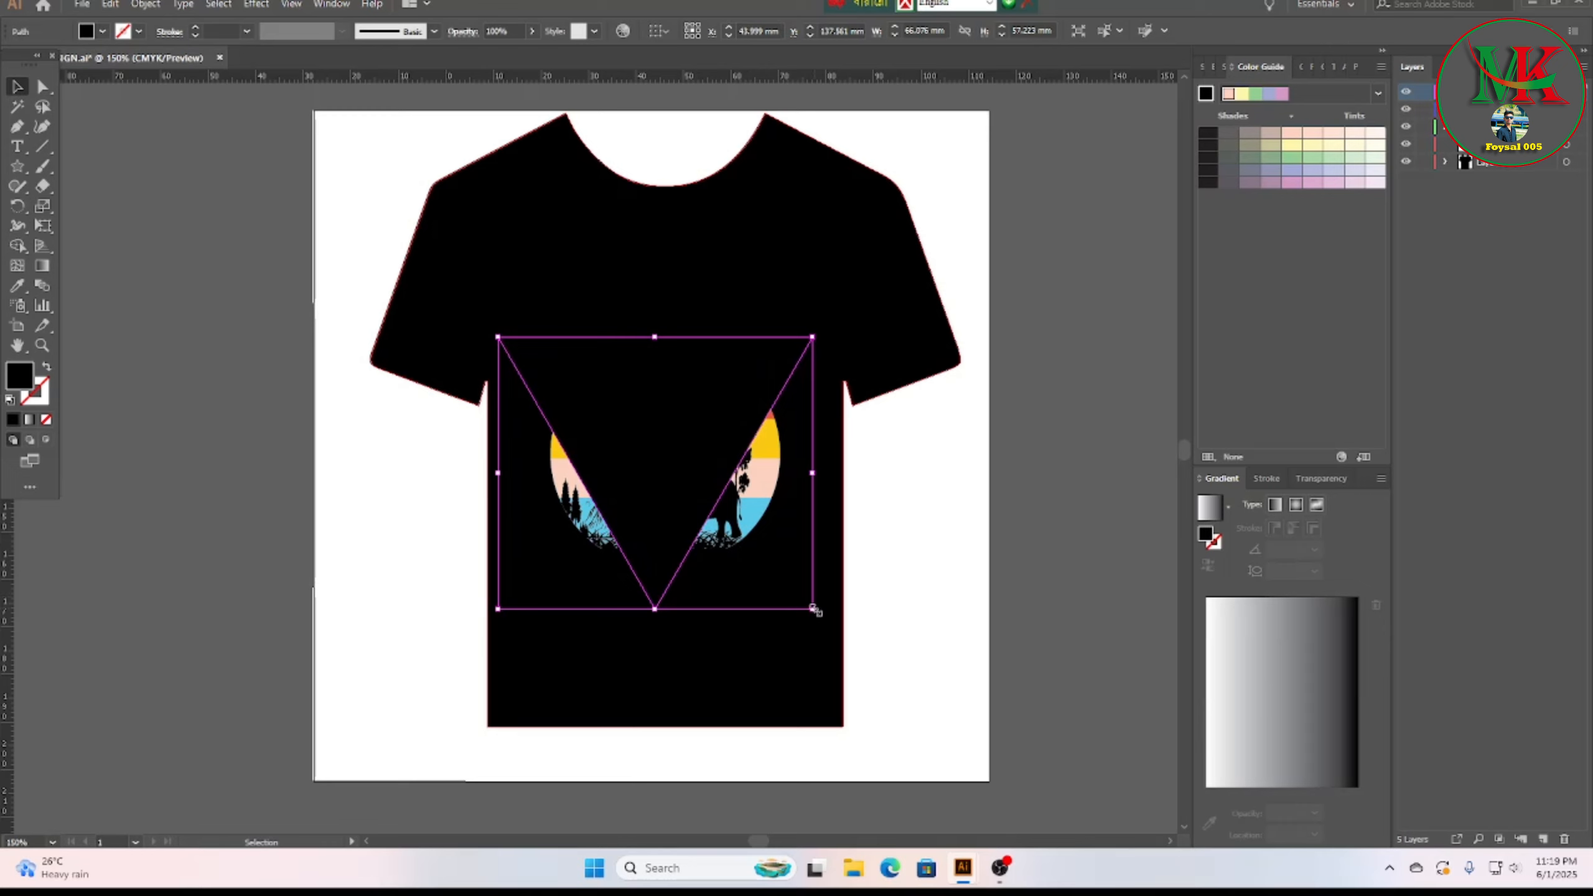
pyautogui.moveTo(811, 610); pyautogui.dragTo(966, 742)
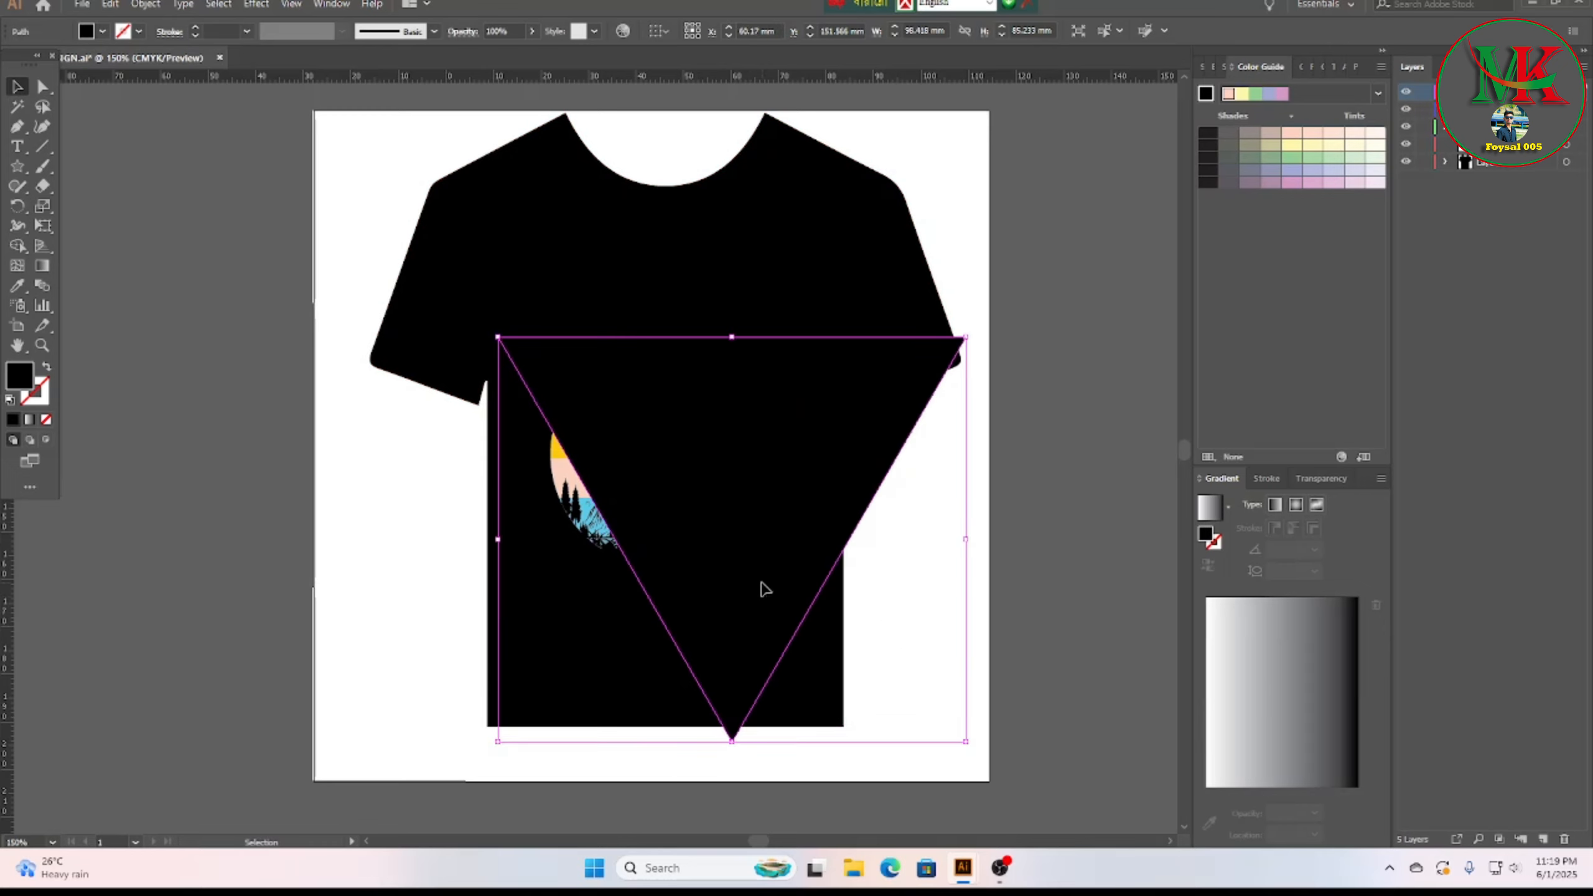
pyautogui.moveTo(765, 587); pyautogui.dragTo(712, 579)
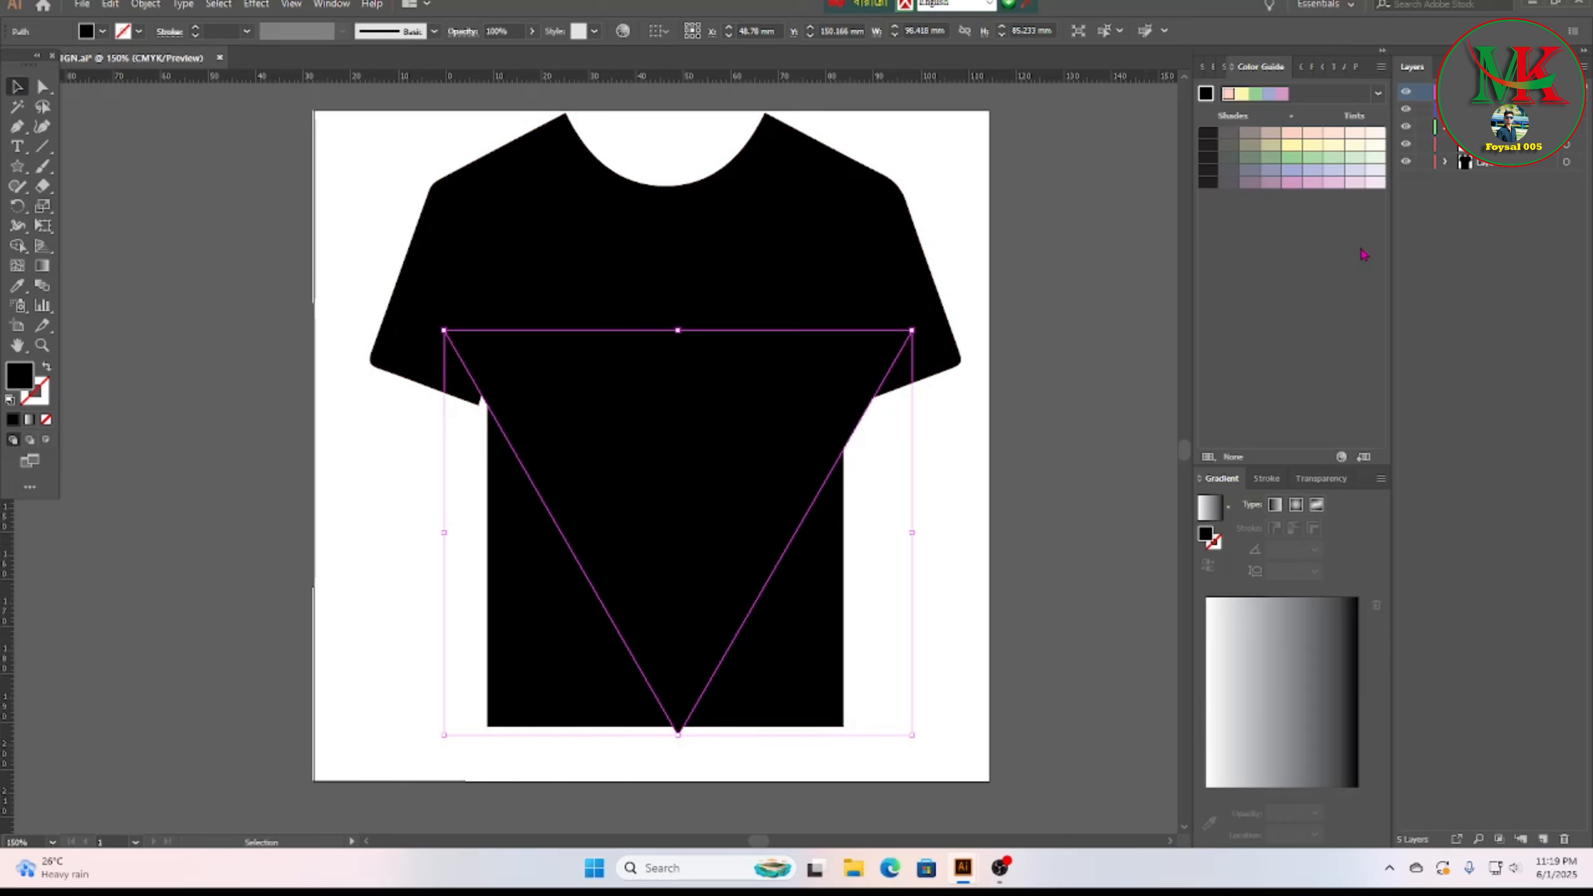
pyautogui.click(763, 220)
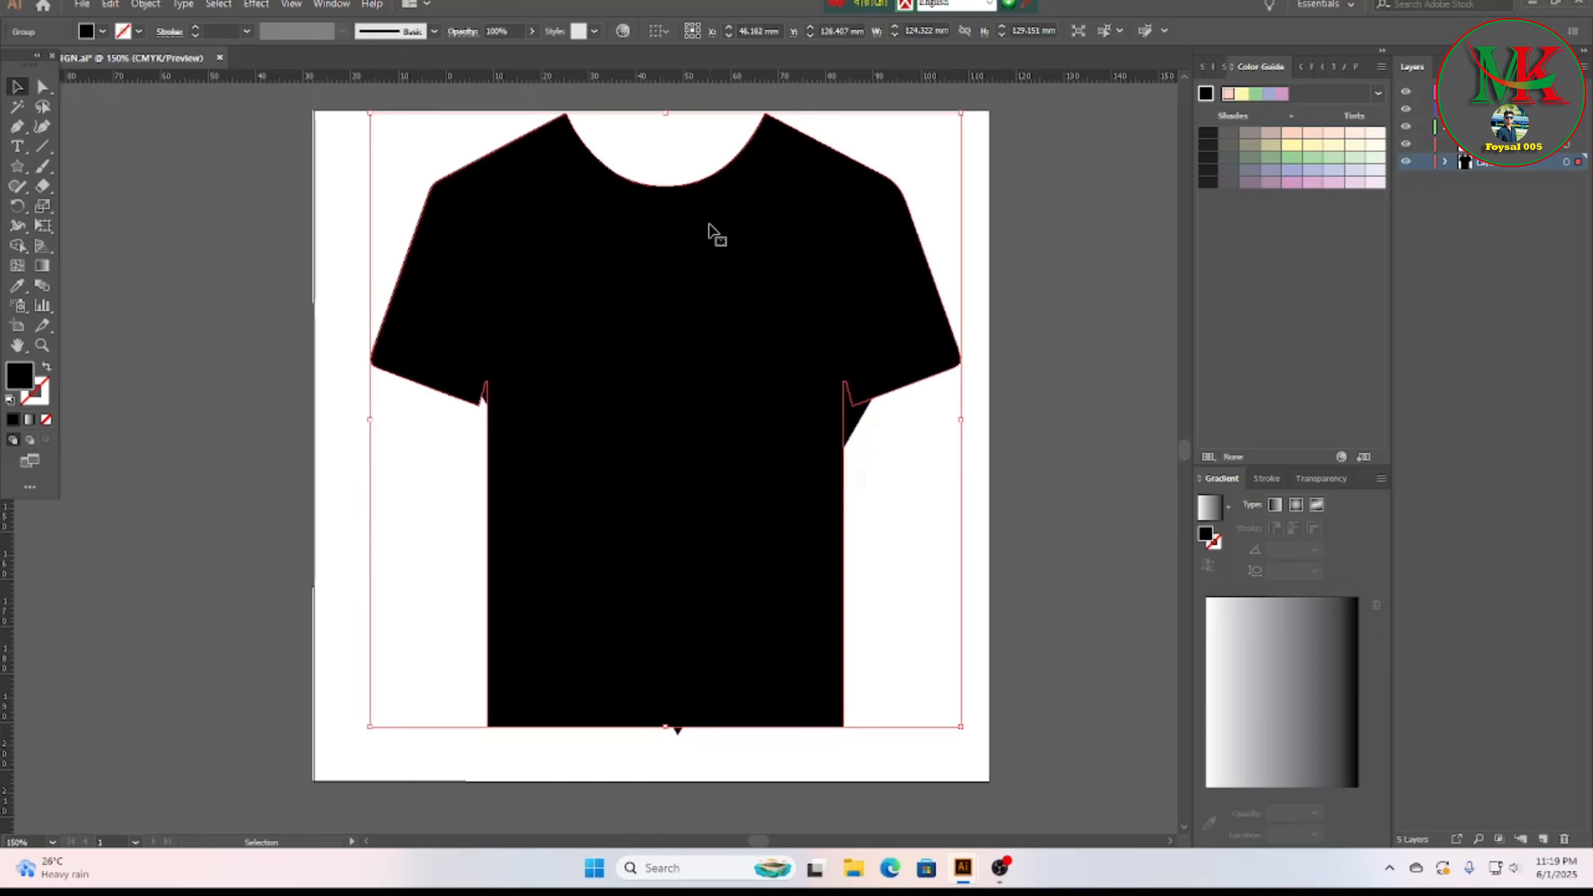
# Step: Move the black shirt off the right edge of the artboard, away from the triangle
pyautogui.moveTo(721, 231); pyautogui.dragTo(953, 245)
pyautogui.moveTo(846, 249); pyautogui.dragTo(1121, 298)
# Step: Remove the black triangle's fill and give it a red 3 pt stroke
pyautogui.click(765, 433)
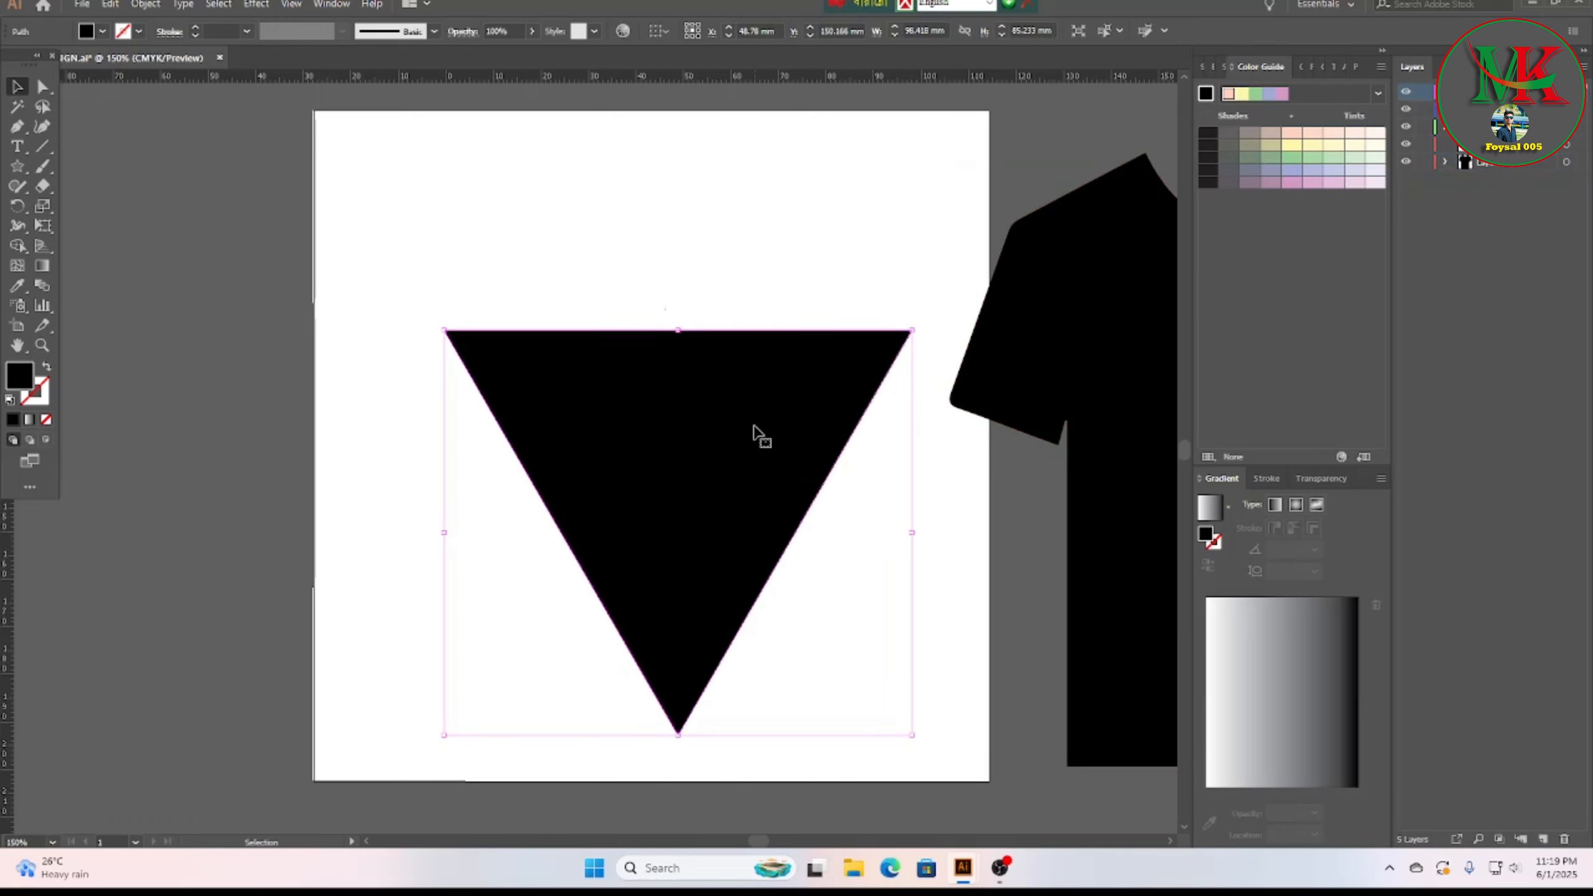
pyautogui.click(102, 30)
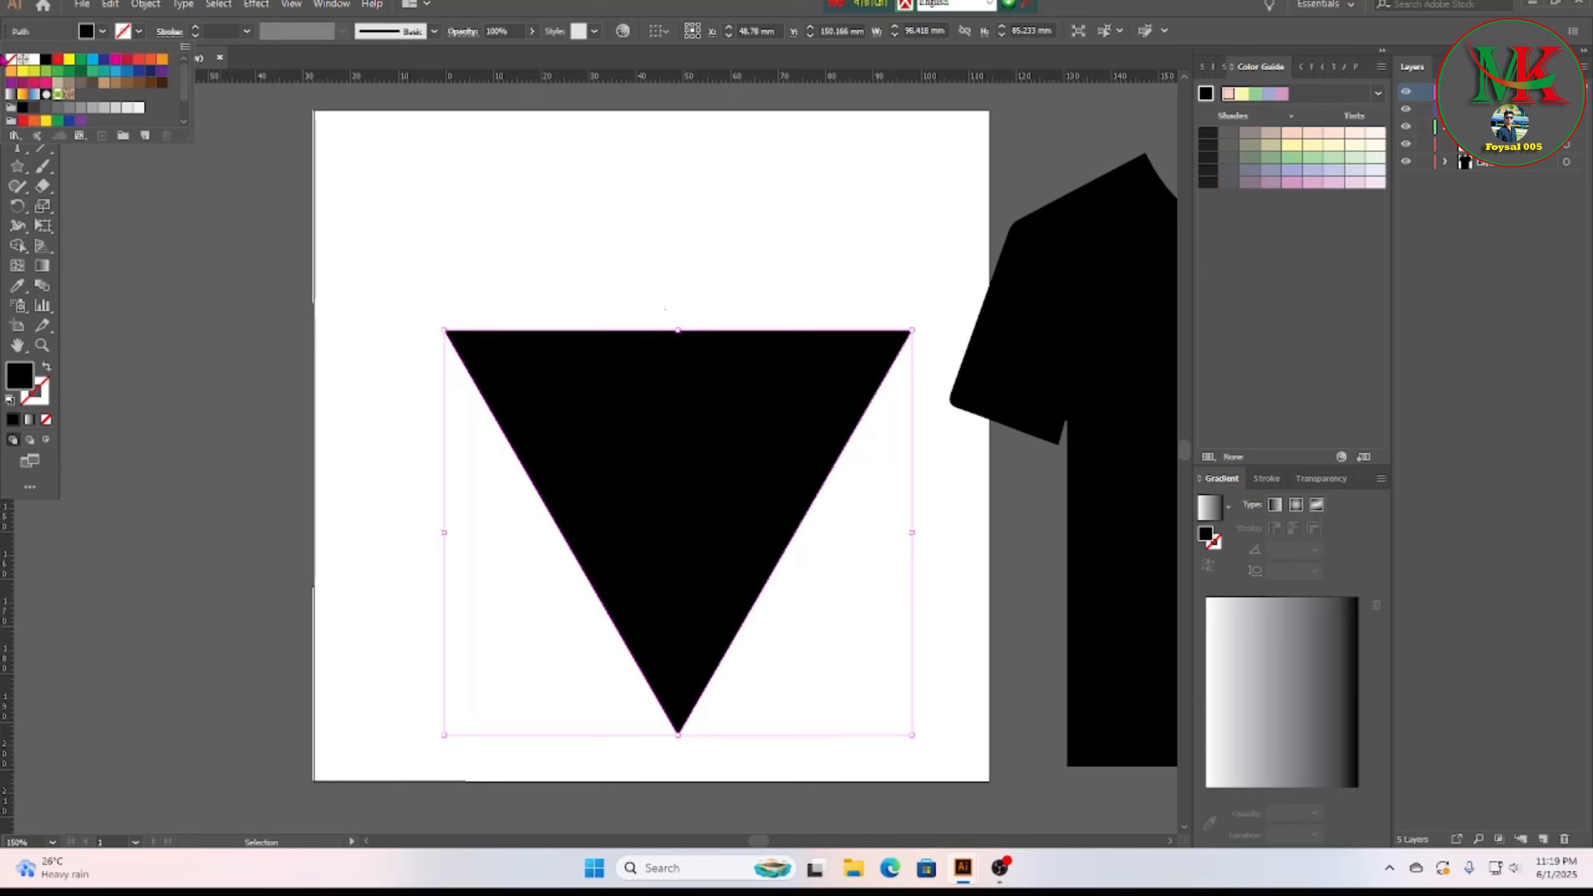
pyautogui.click(11, 61)
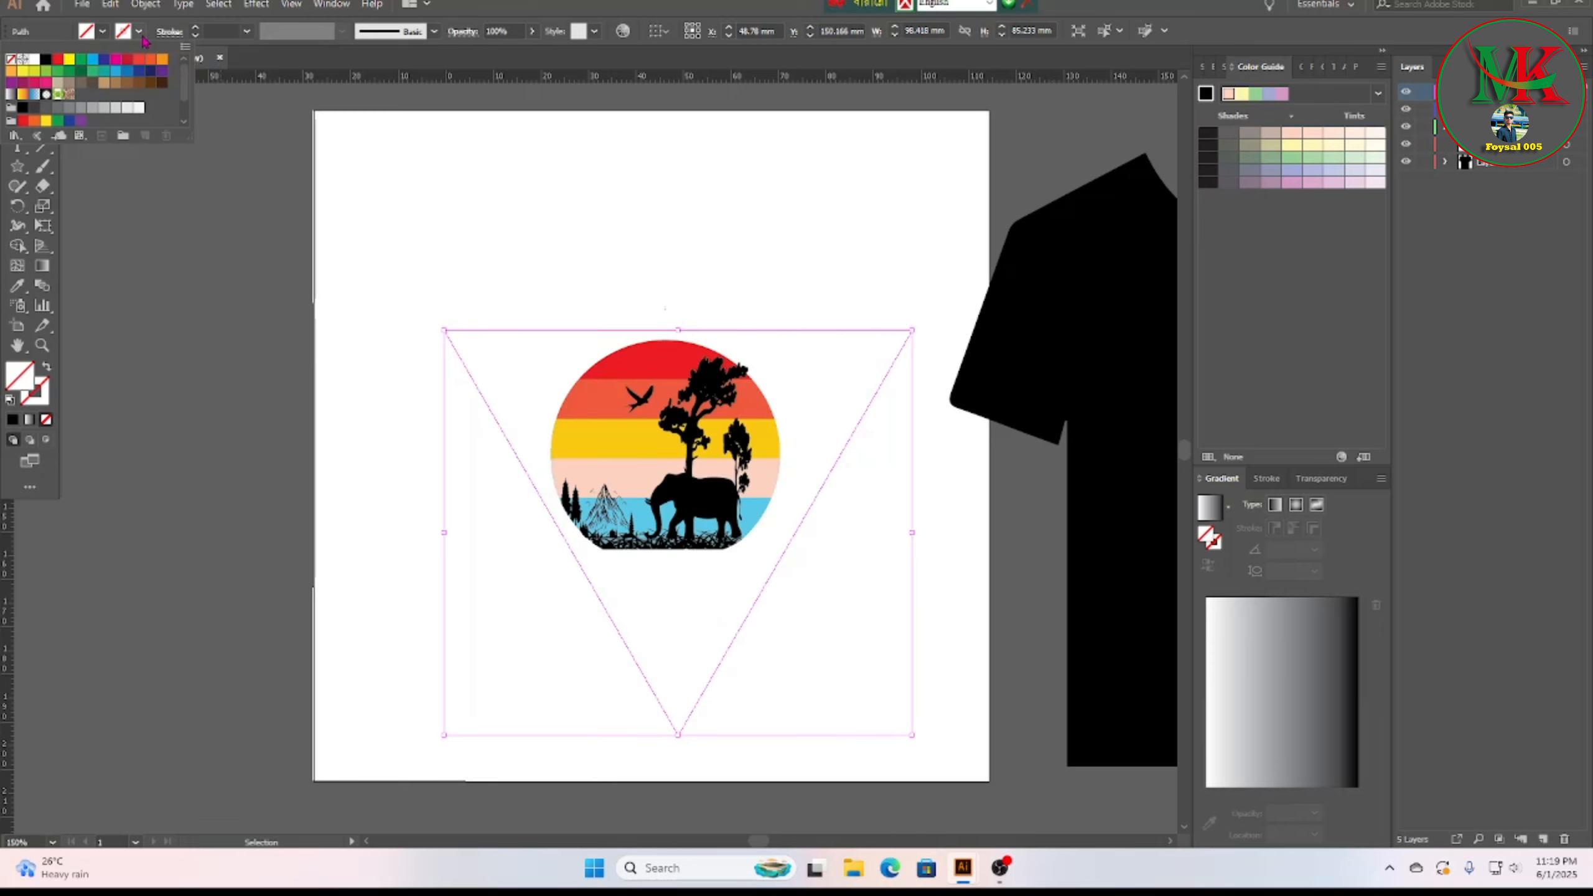
pyautogui.click(58, 60)
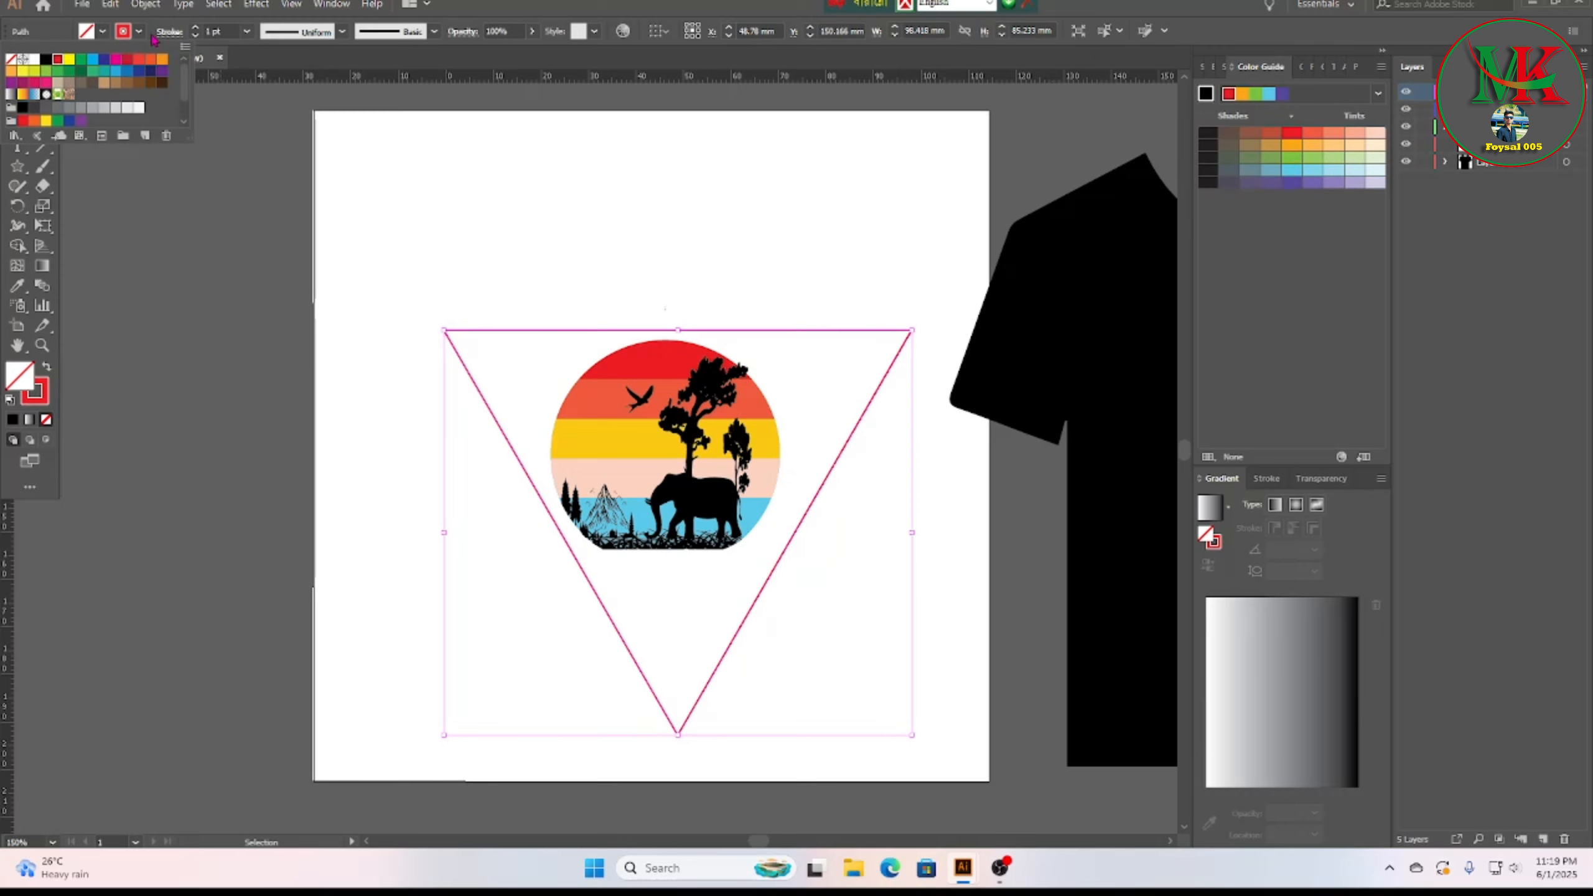
pyautogui.click(196, 29)
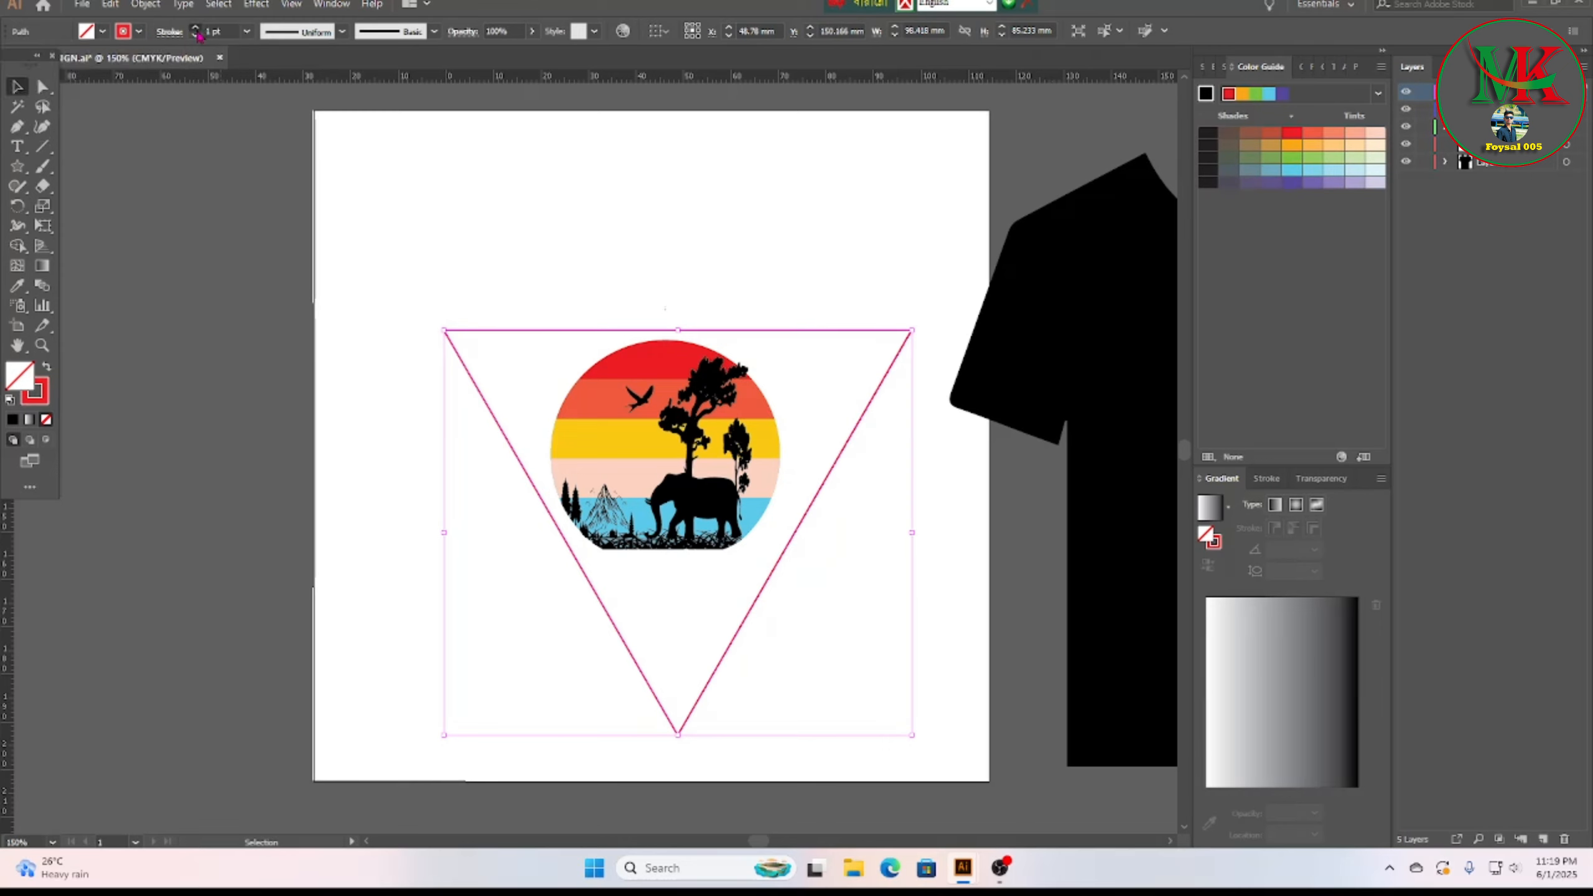
pyautogui.click(196, 29)
pyautogui.click(196, 29)
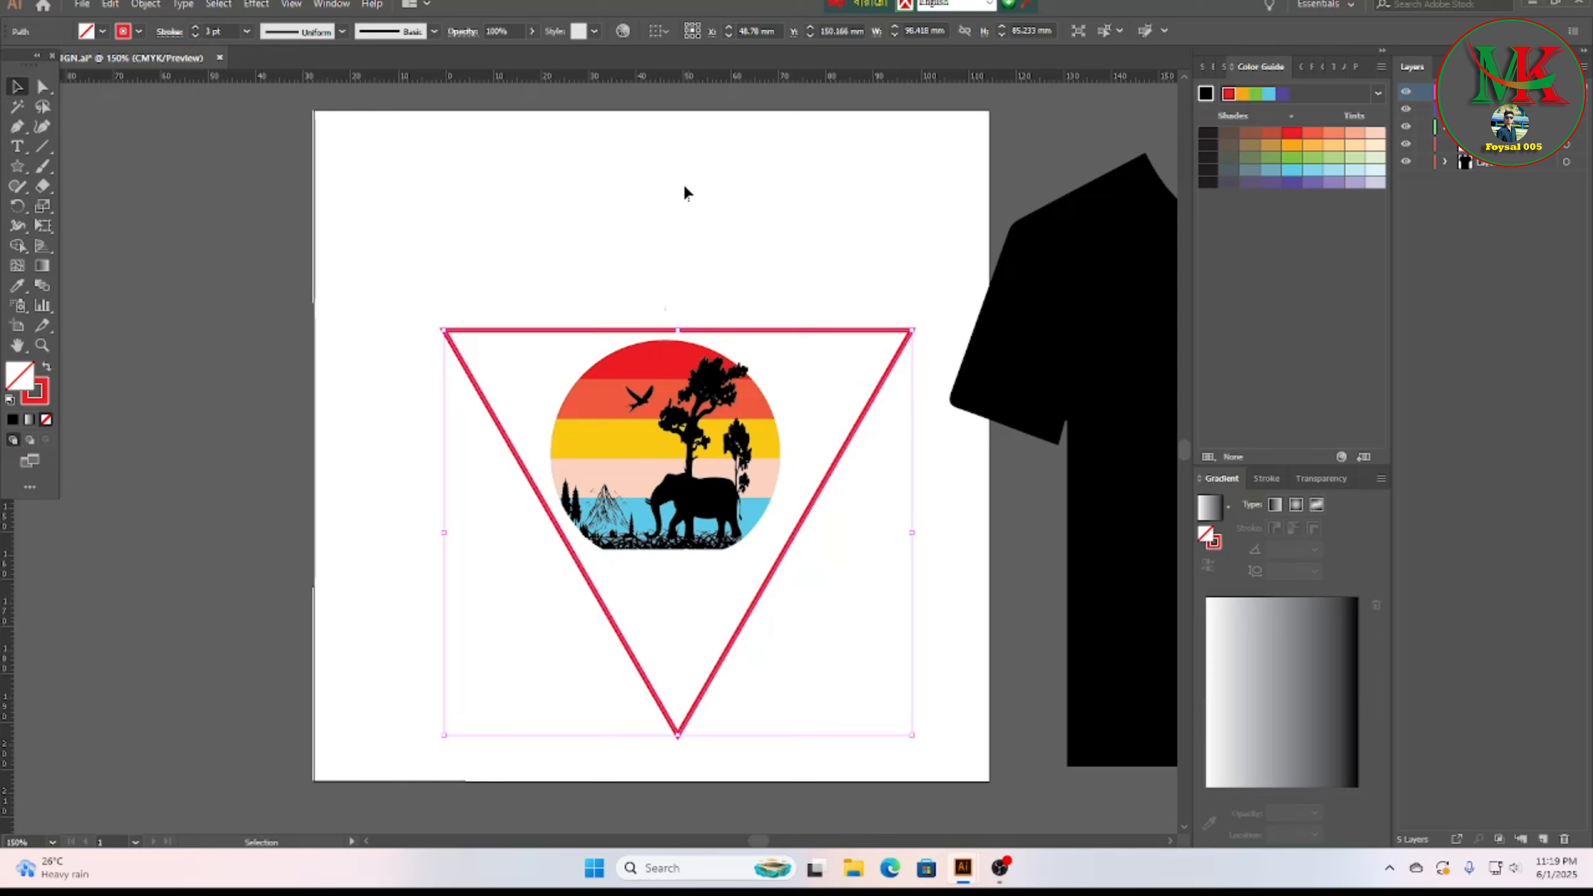
# Step: Rotate the red triangle 180° to point upward and move it up around the sun artwork
pyautogui.click(809, 521)
pyautogui.click(807, 520)
pyautogui.moveTo(913, 325); pyautogui.dragTo(529, 671)
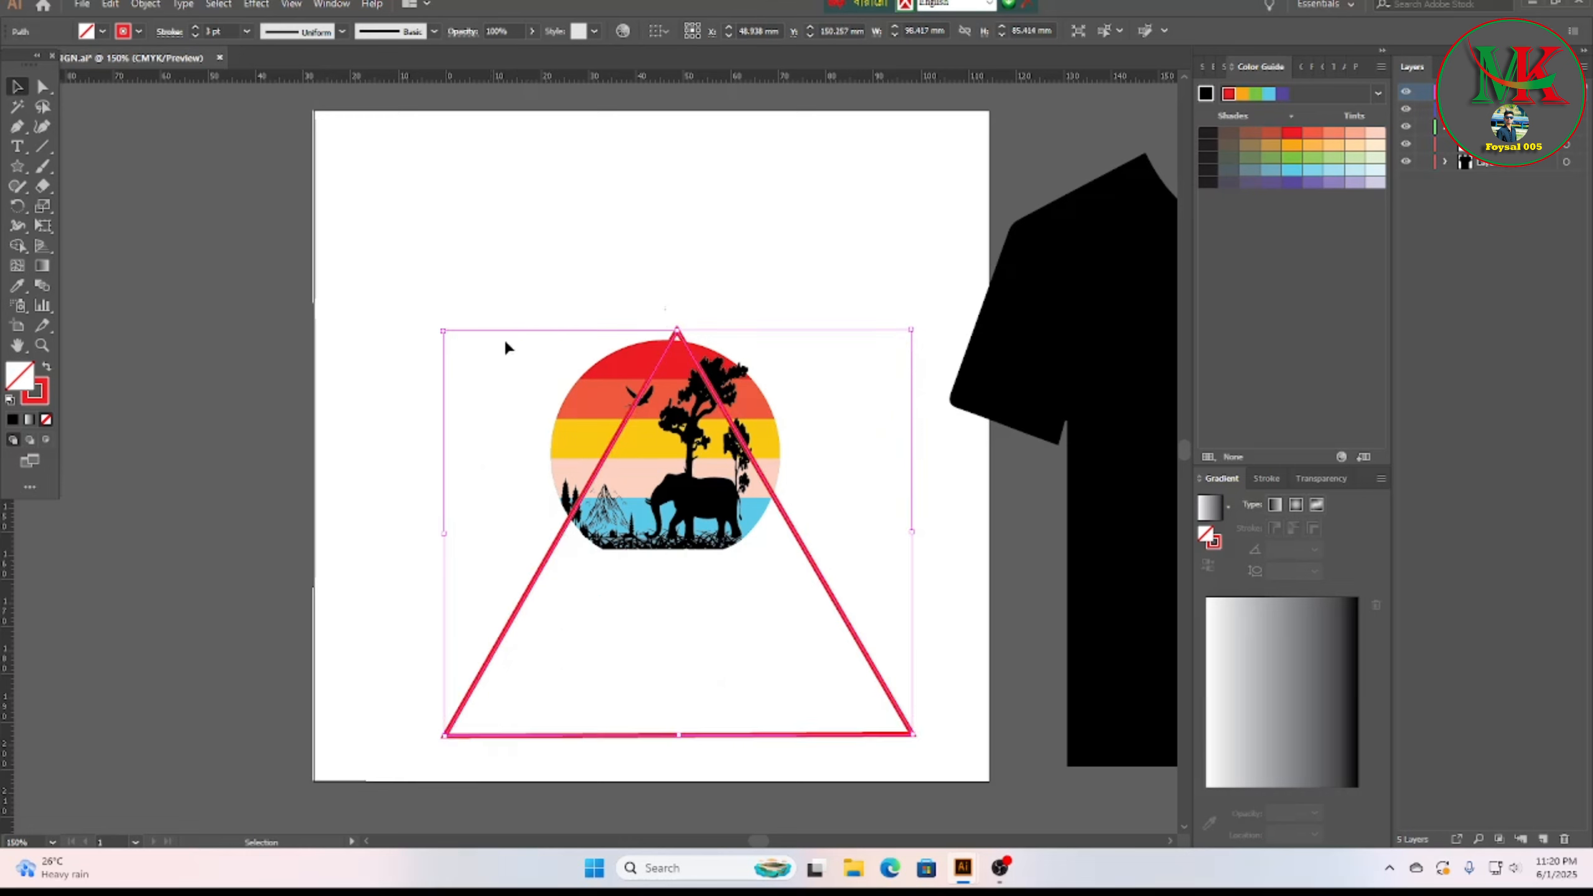
pyautogui.moveTo(809, 545); pyautogui.dragTo(788, 379)
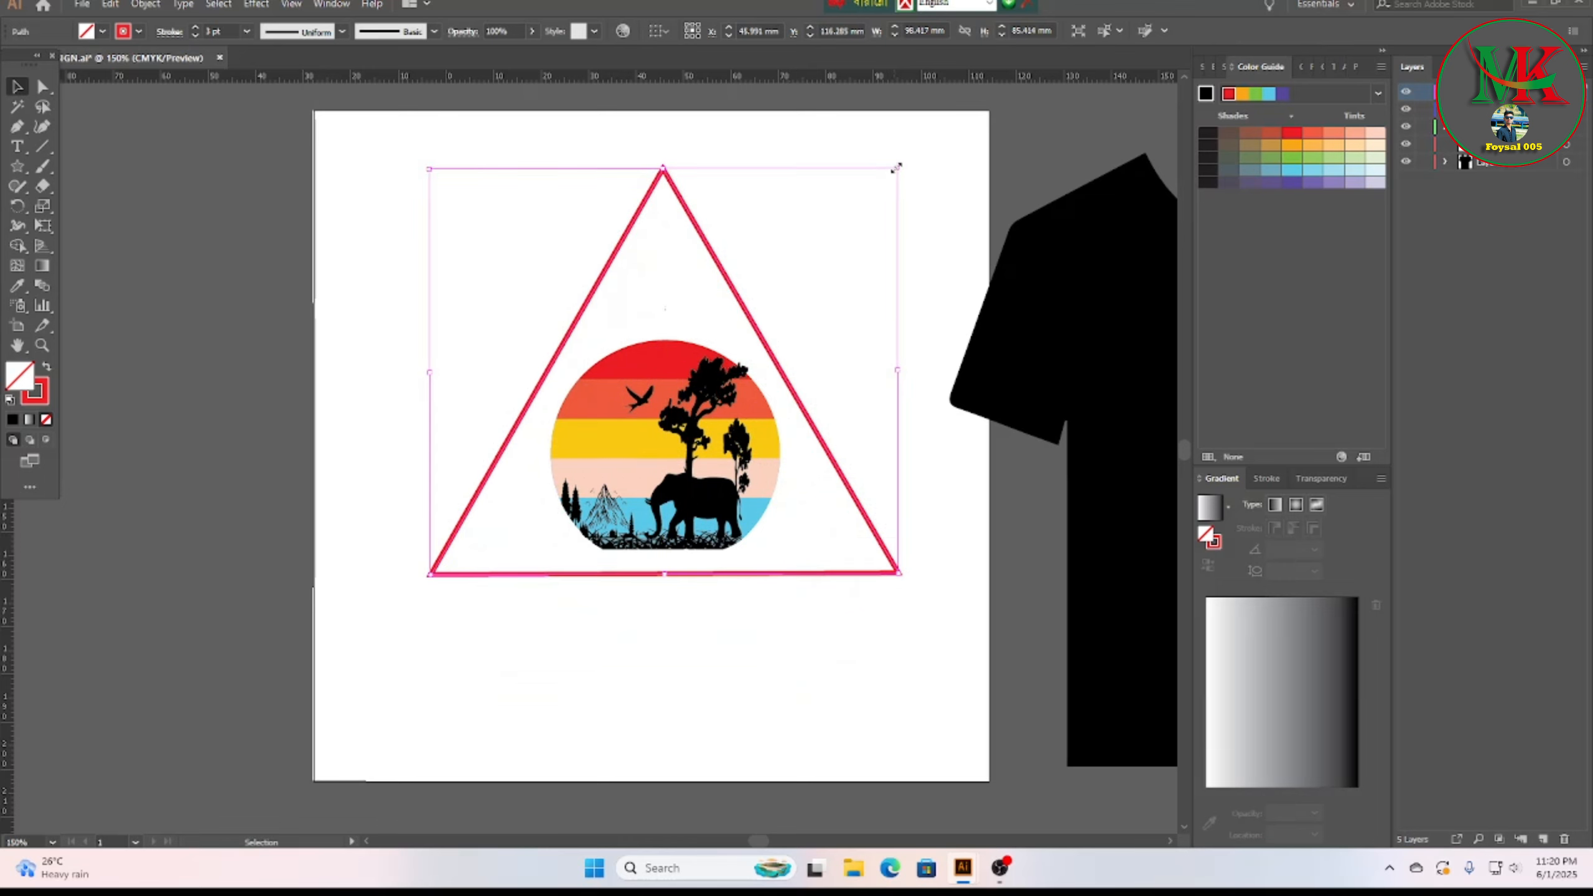
# Step: Resize the red triangle to about 96.5 by 82.5 mm and nudge it right to center it around the sun
pyautogui.moveTo(895, 168); pyautogui.dragTo(892, 184)
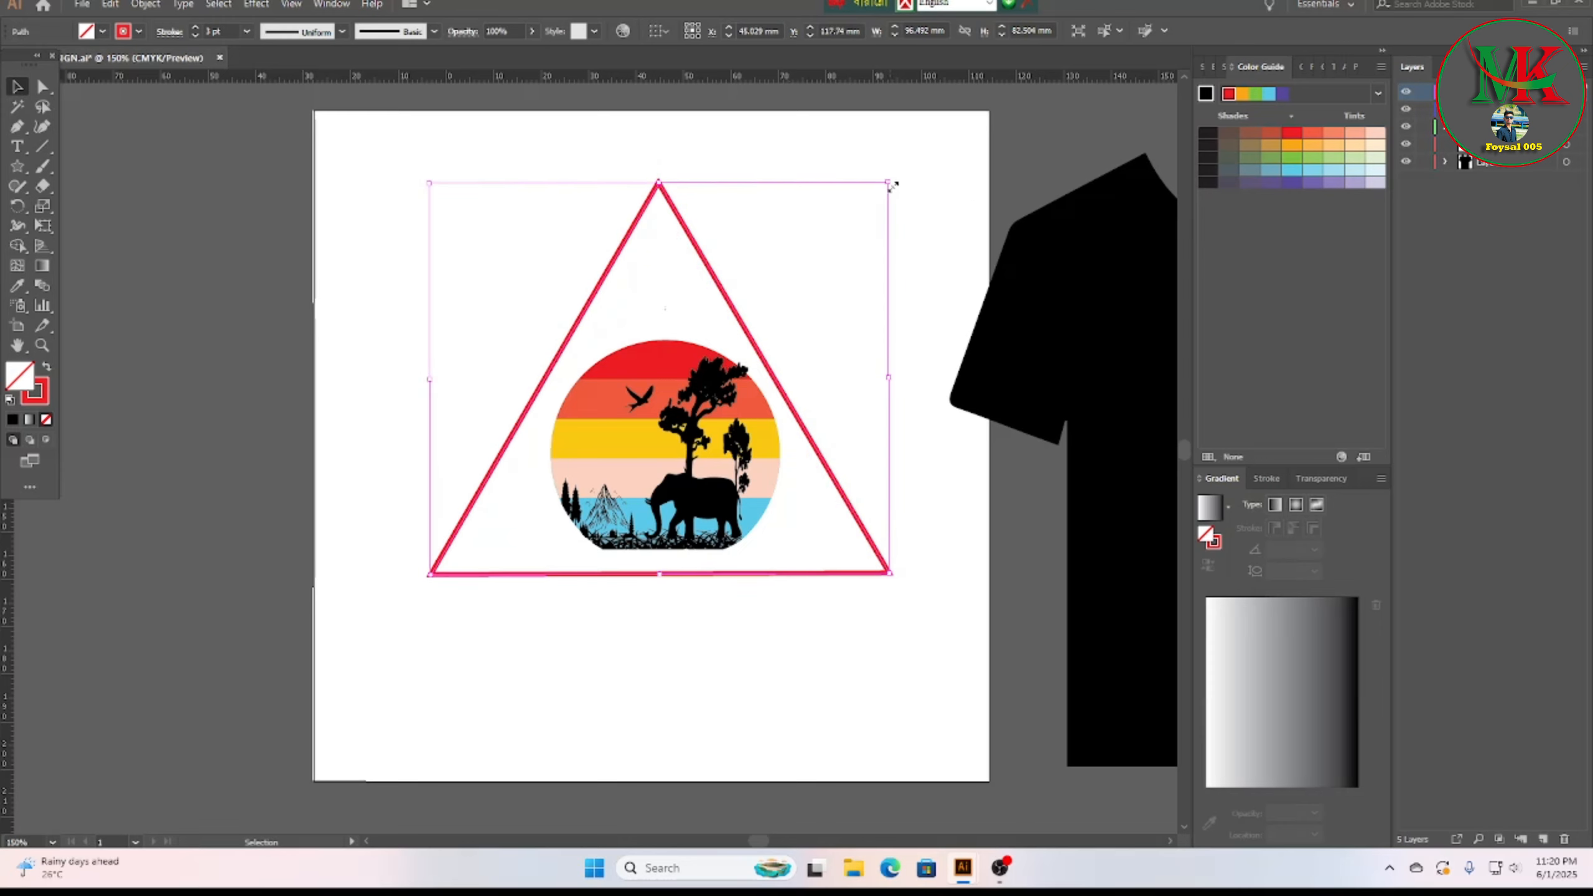
pyautogui.press('Right')
pyautogui.press('Right')
pyautogui.press('Right')
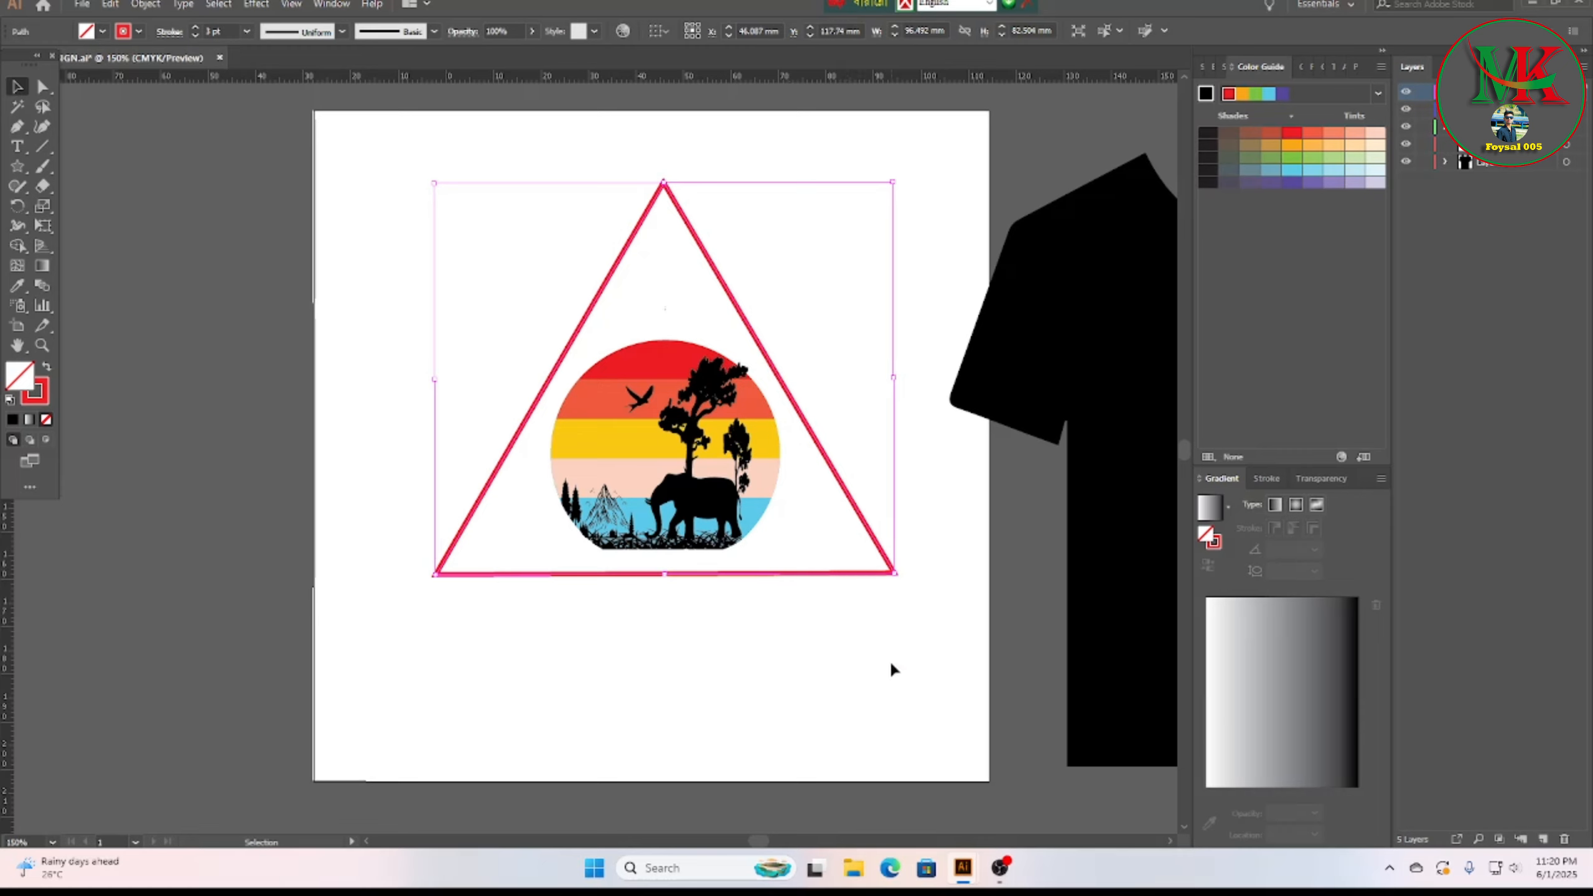
pyautogui.press('Right')
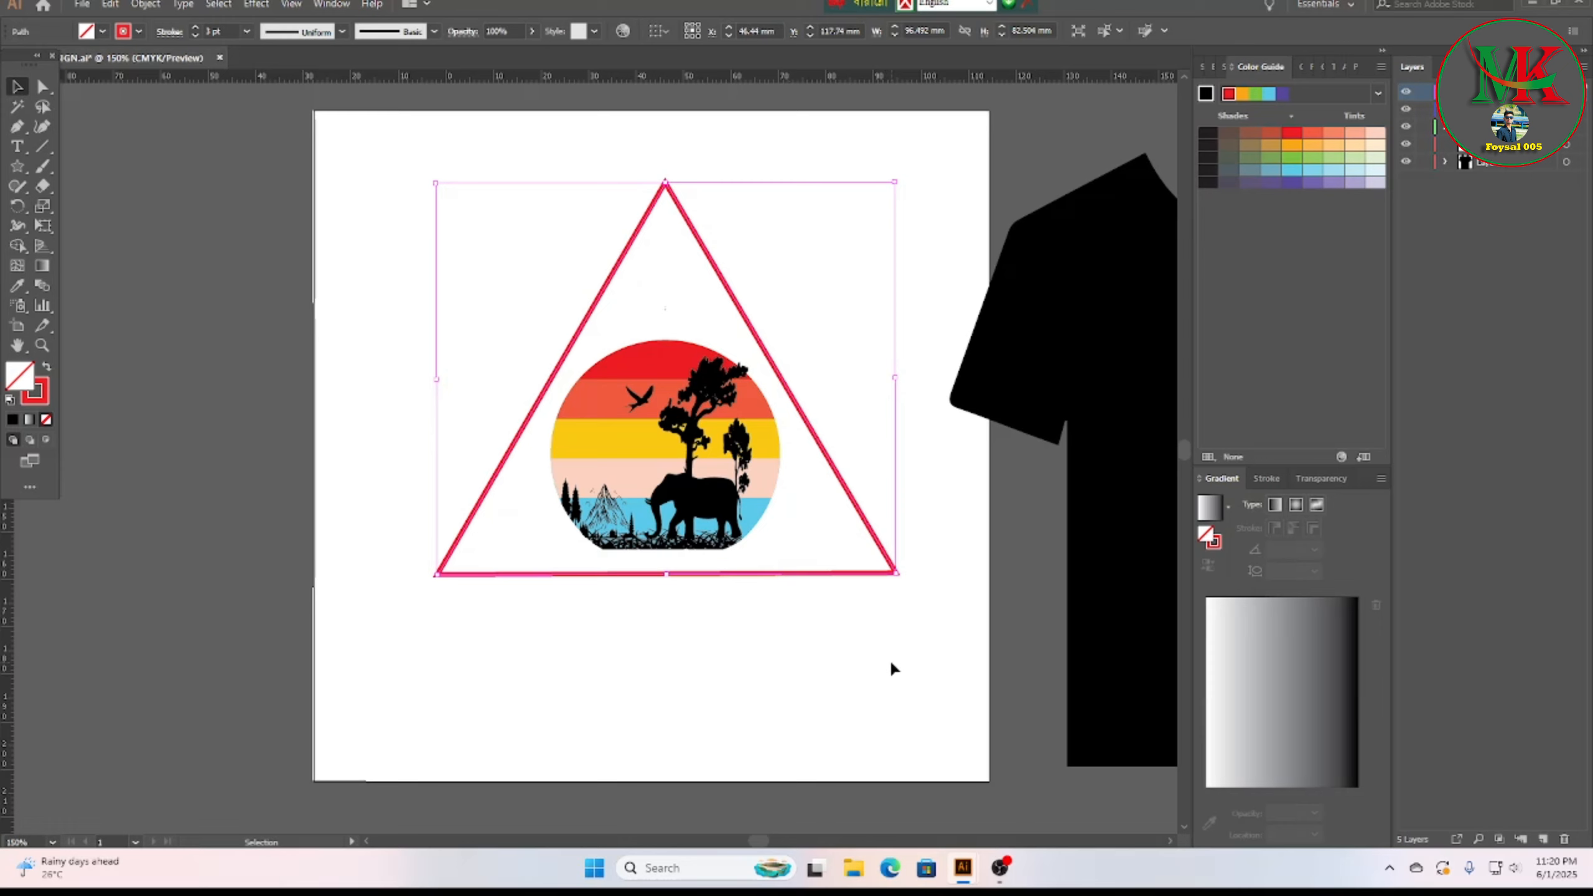
pyautogui.click(891, 656)
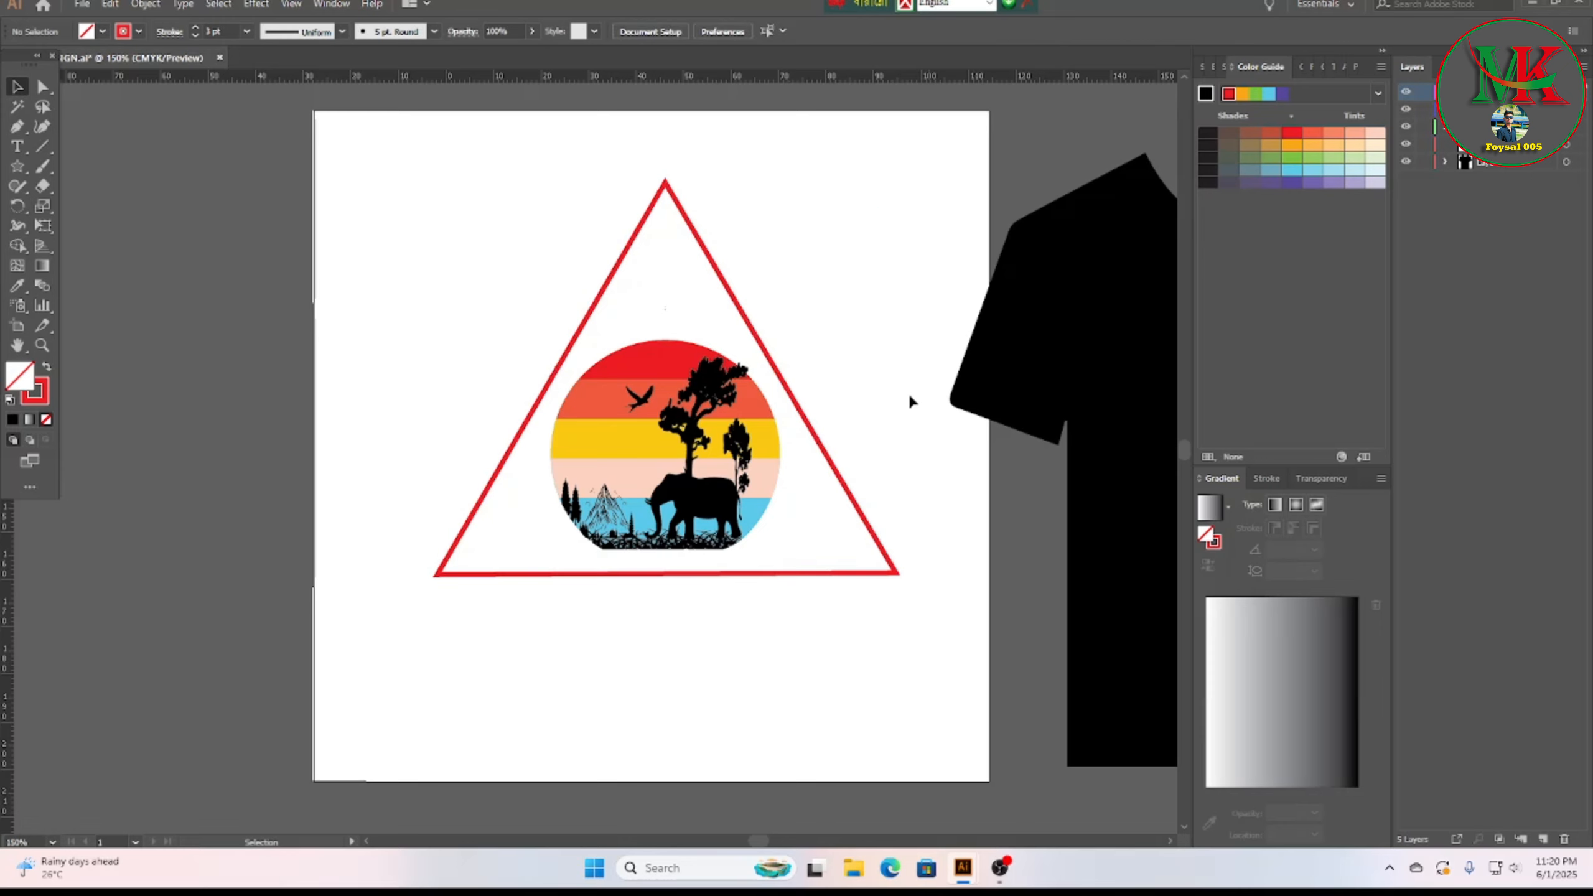
# Step: Copy the red triangle and paste the duplicate in front of it
pyautogui.click(744, 313)
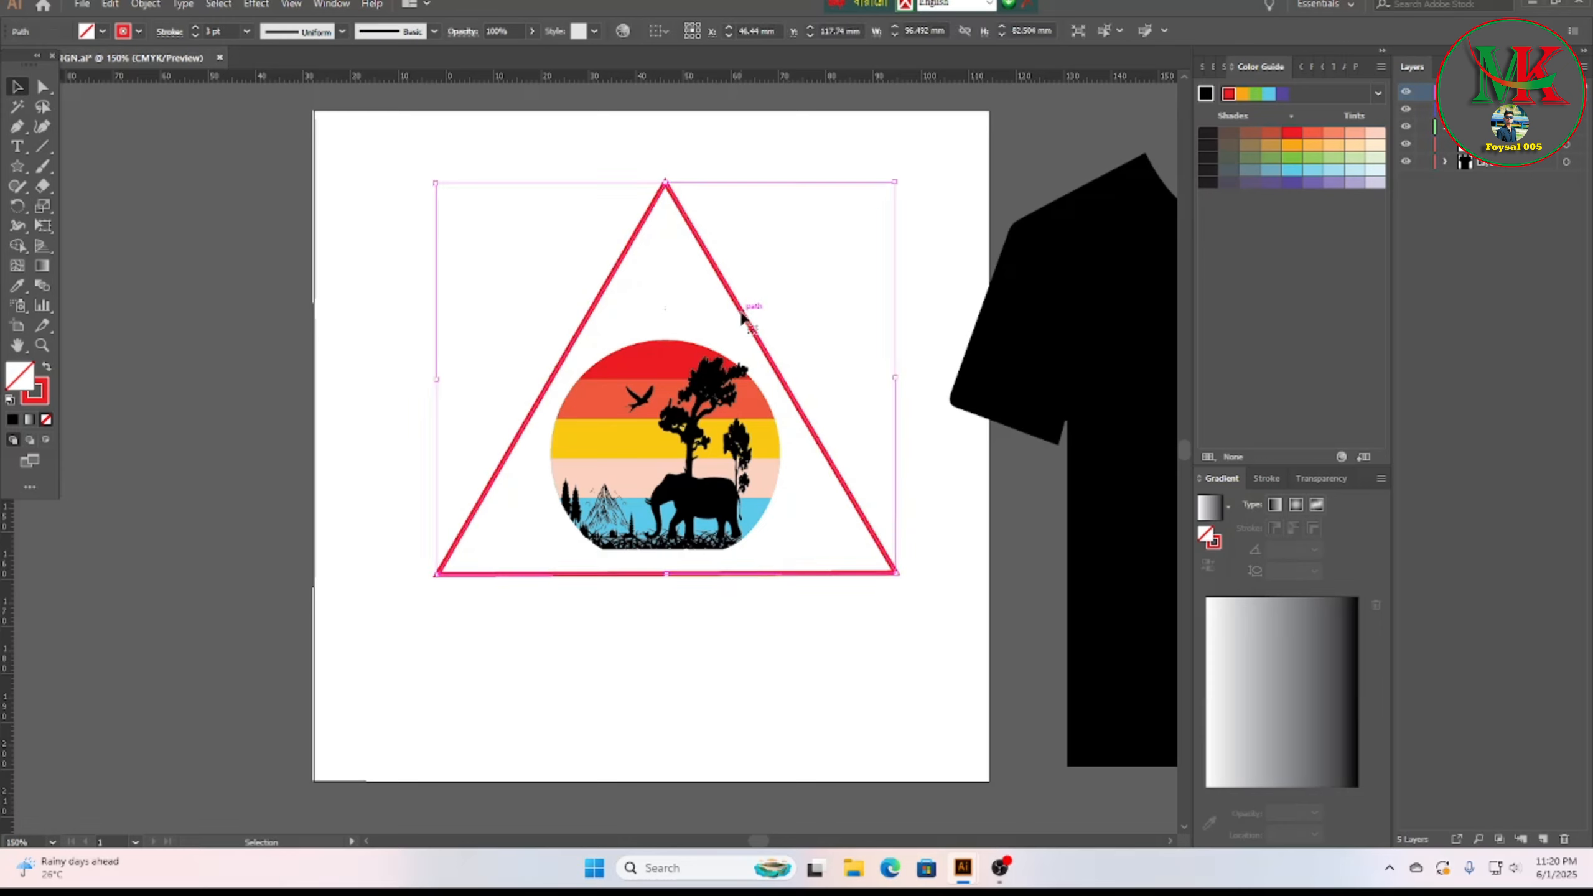
pyautogui.click(109, 6)
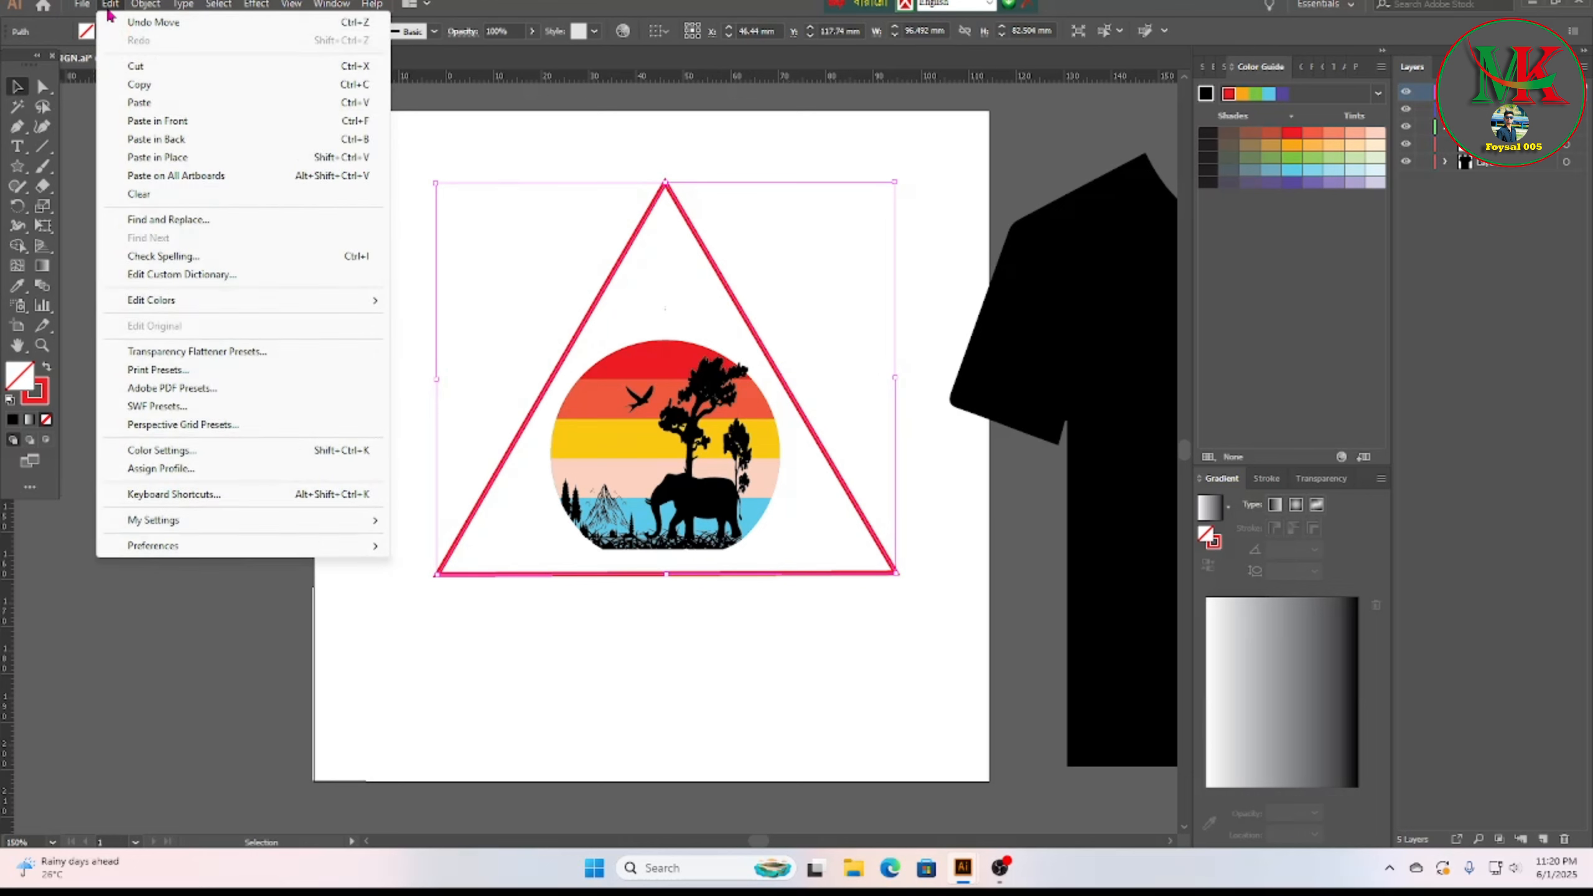
pyautogui.click(144, 90)
pyautogui.click(110, 5)
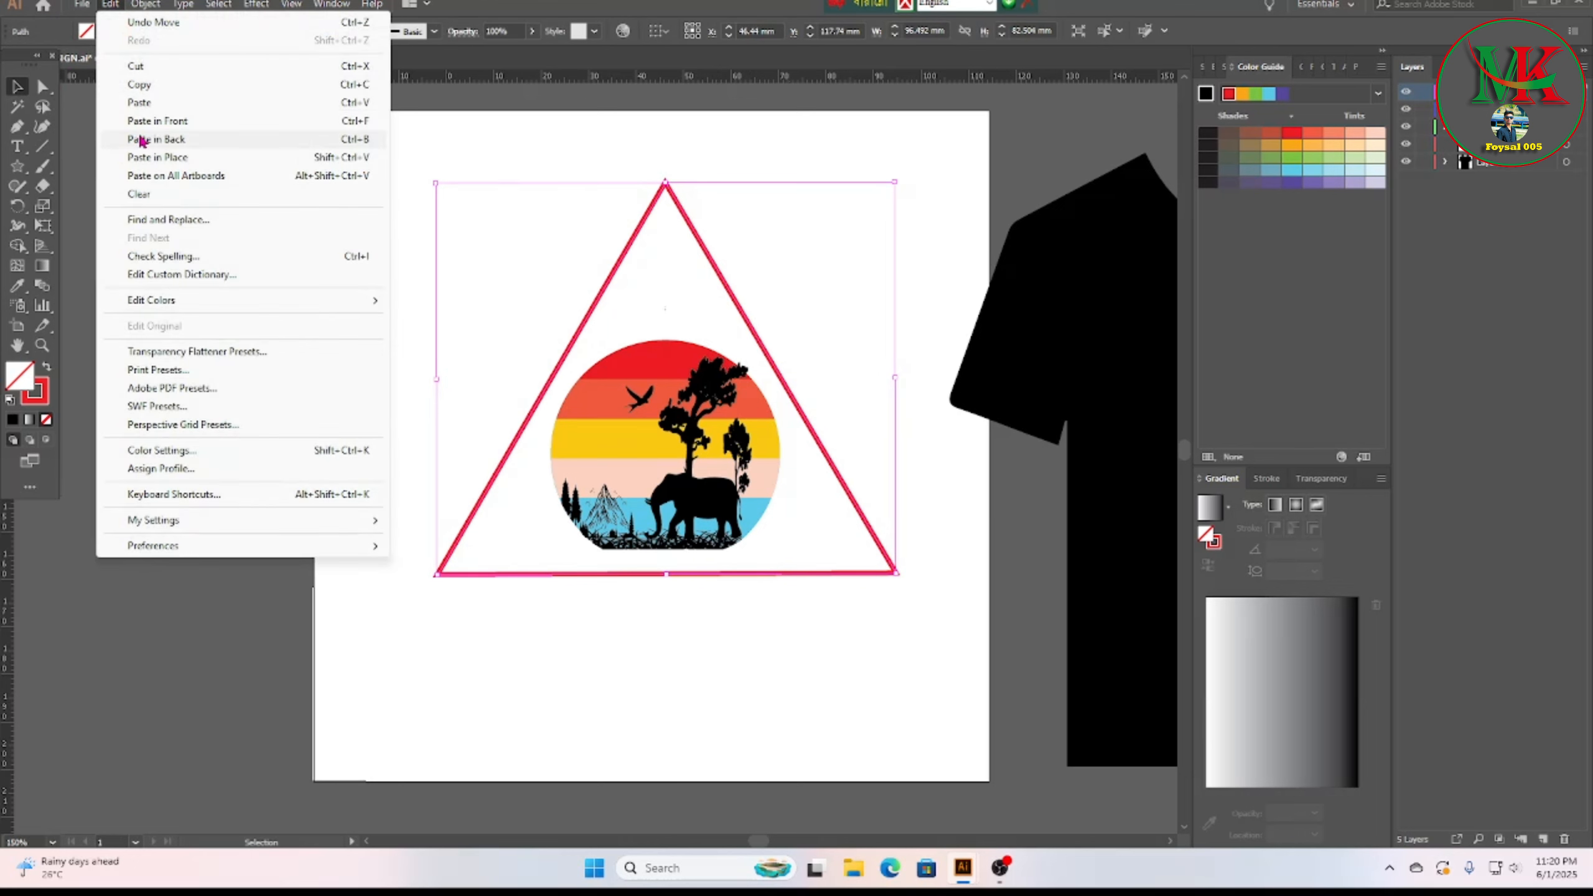
pyautogui.click(177, 127)
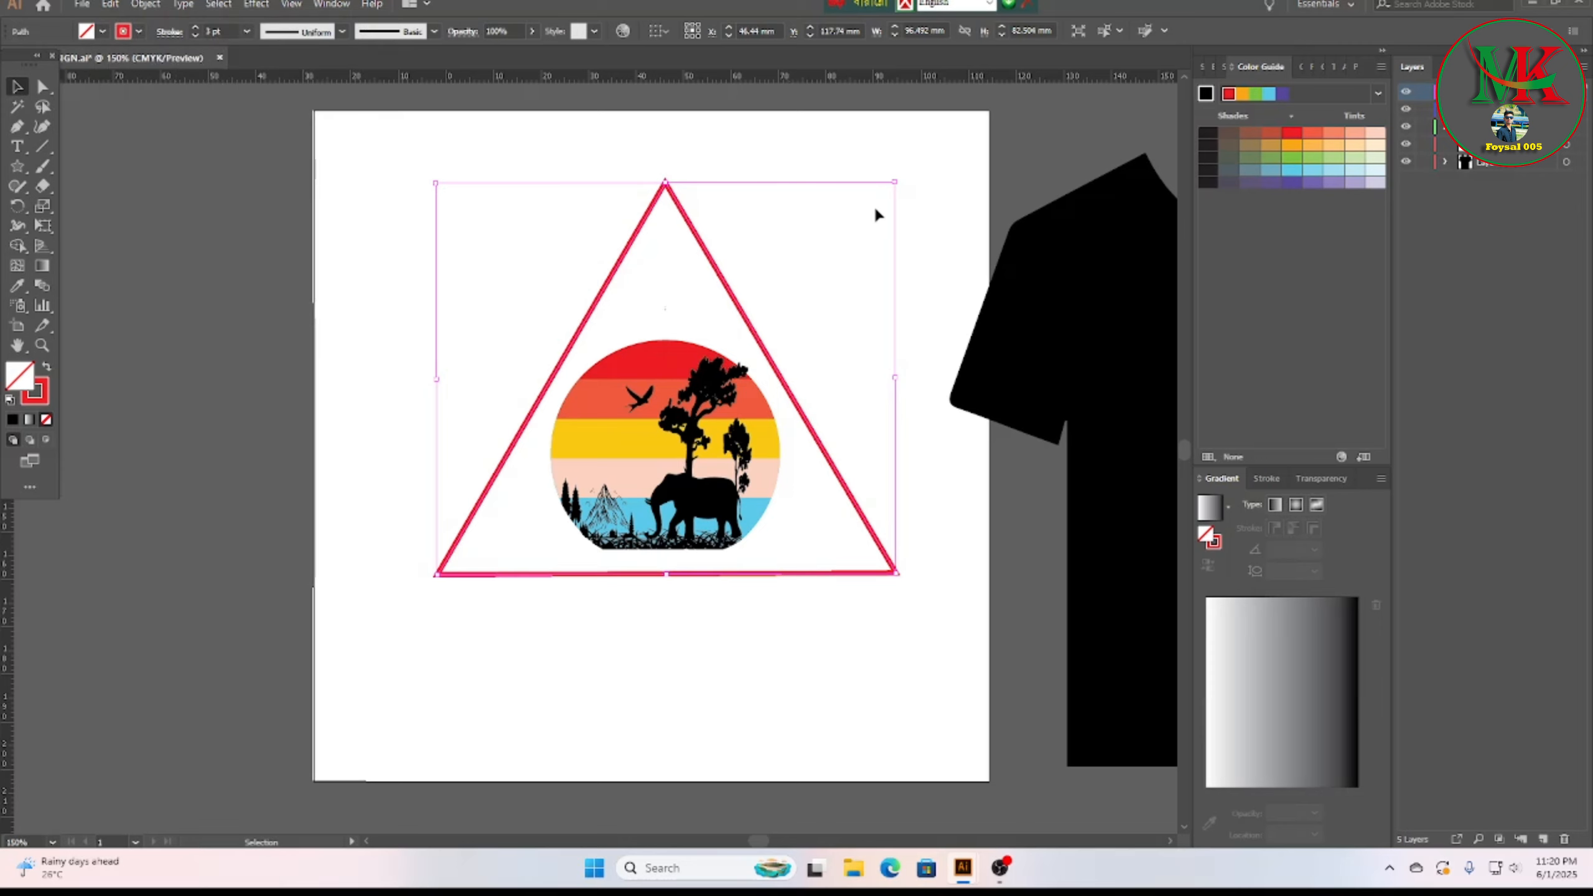
# Step: Shrink the front triangle to about 86 by 74 mm, leaving an even gap inside the outer triangle
pyautogui.moveTo(893, 181); pyautogui.dragTo(886, 191)
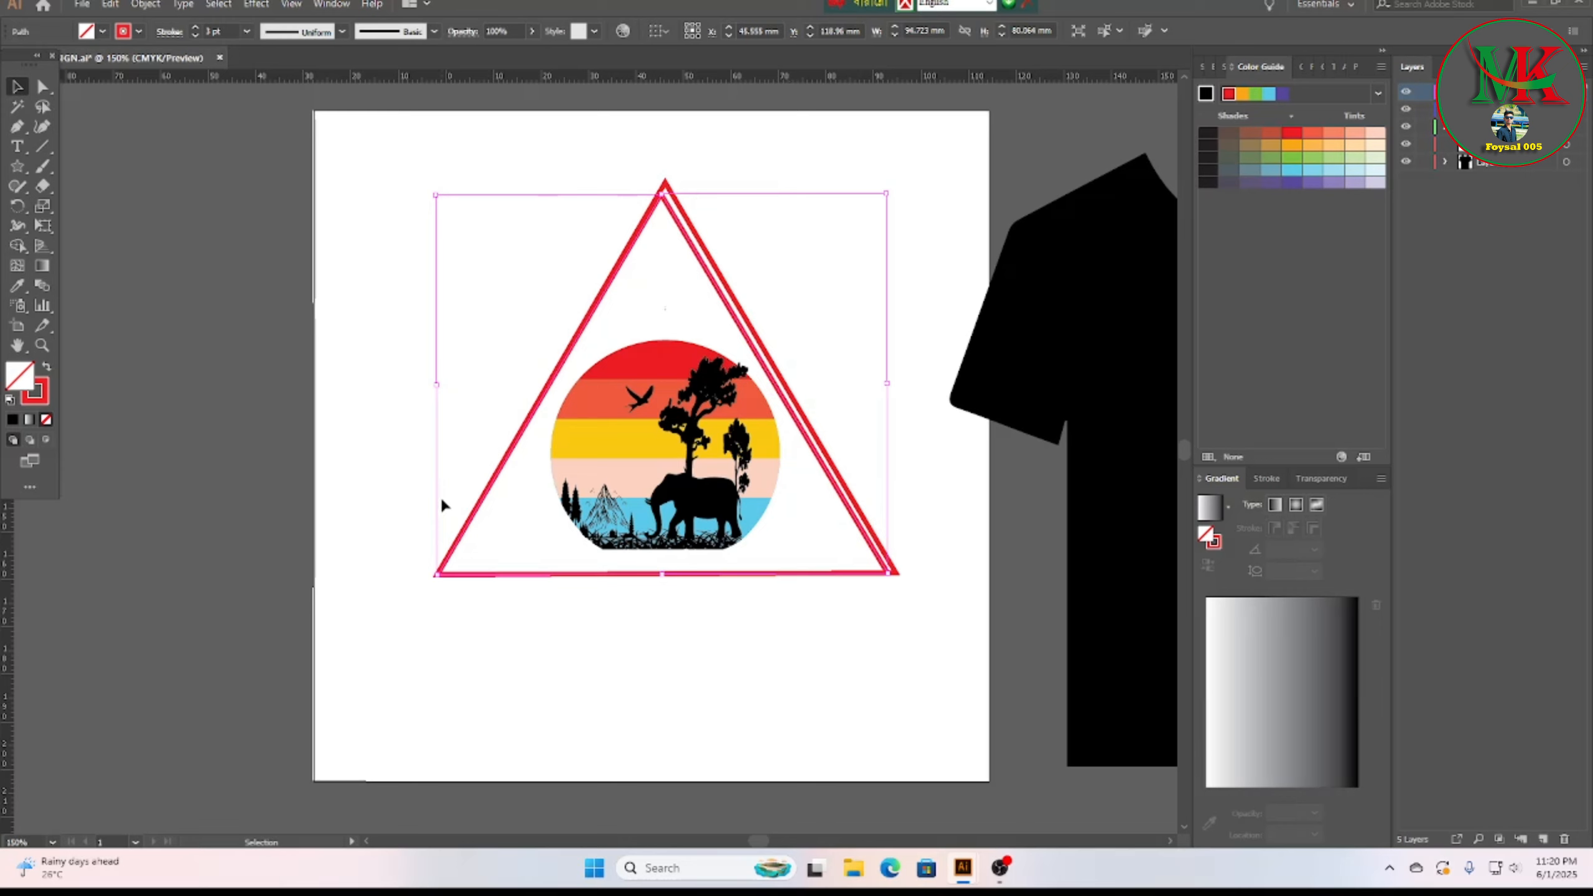
pyautogui.moveTo(436, 574); pyautogui.dragTo(452, 572)
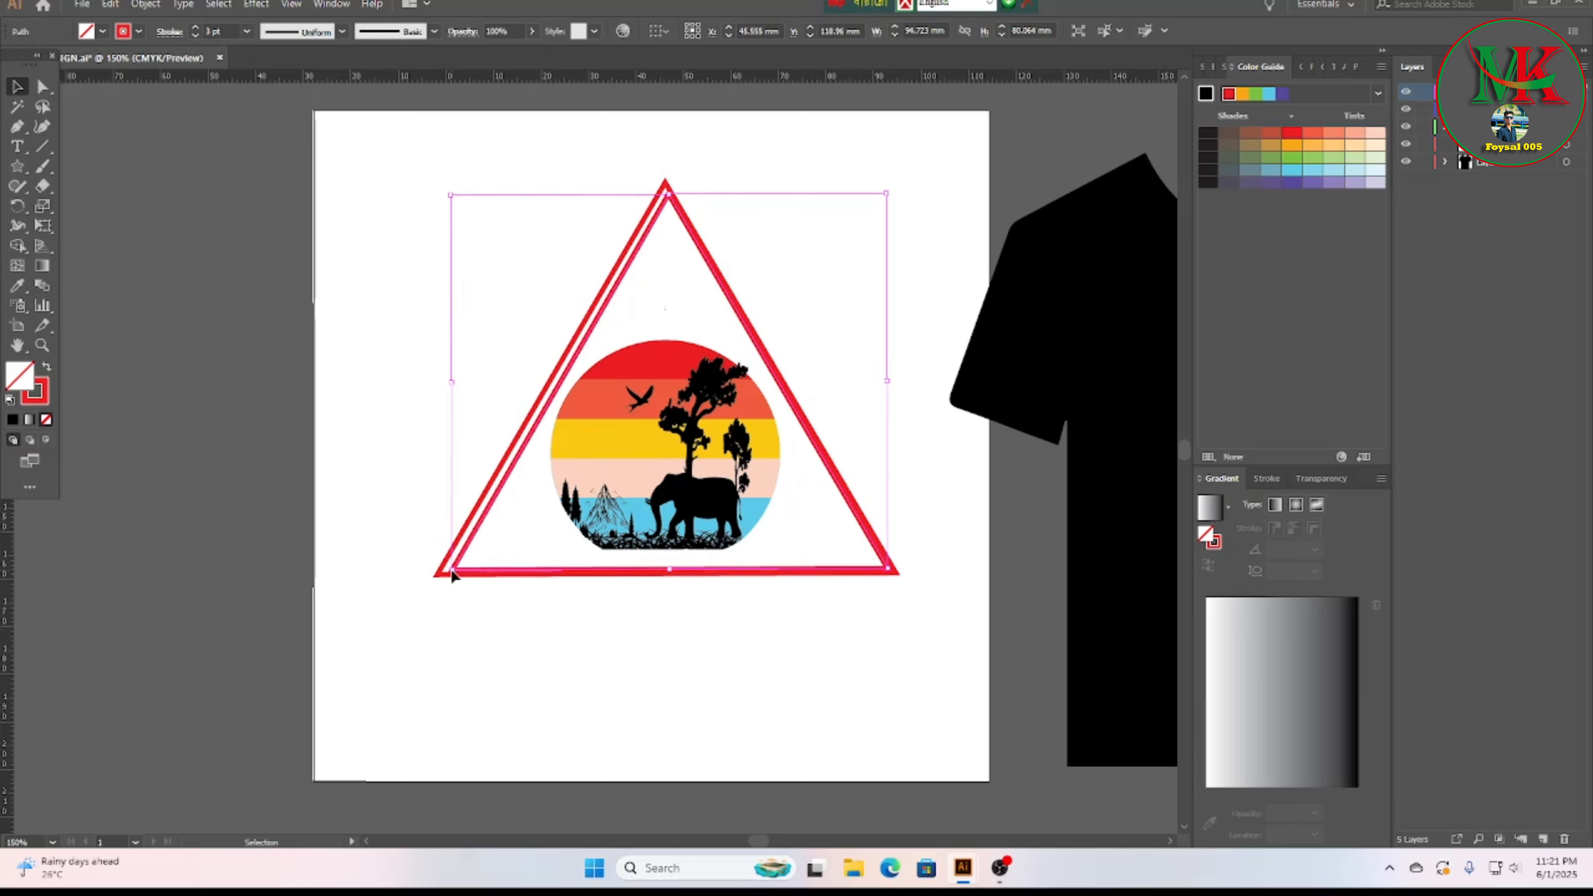
pyautogui.moveTo(669, 570); pyautogui.dragTo(669, 562)
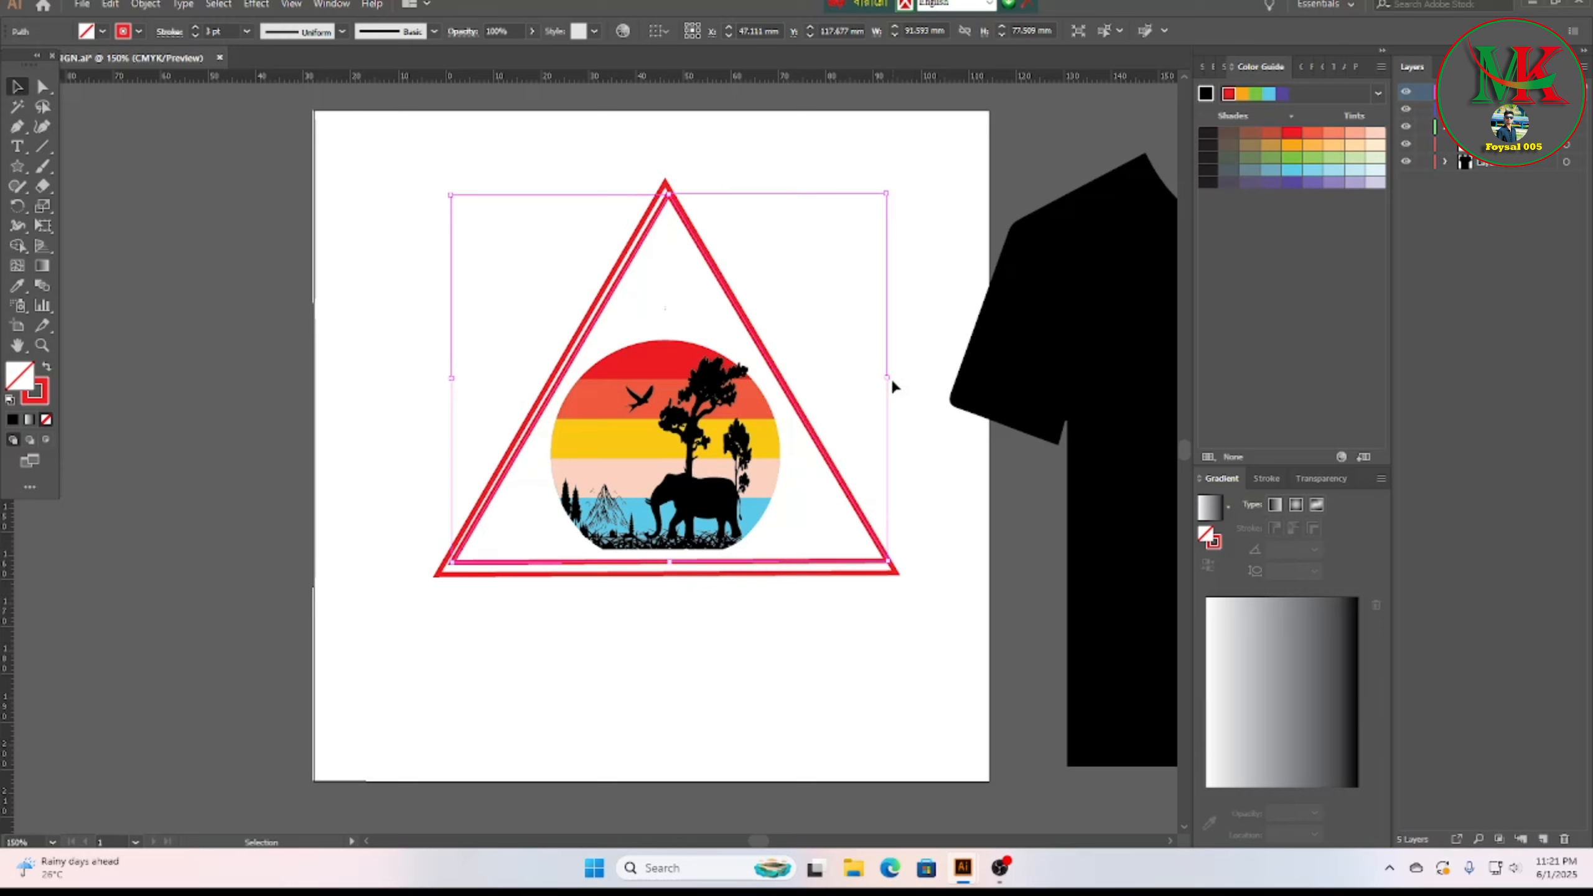
pyautogui.moveTo(887, 377); pyautogui.dragTo(876, 377)
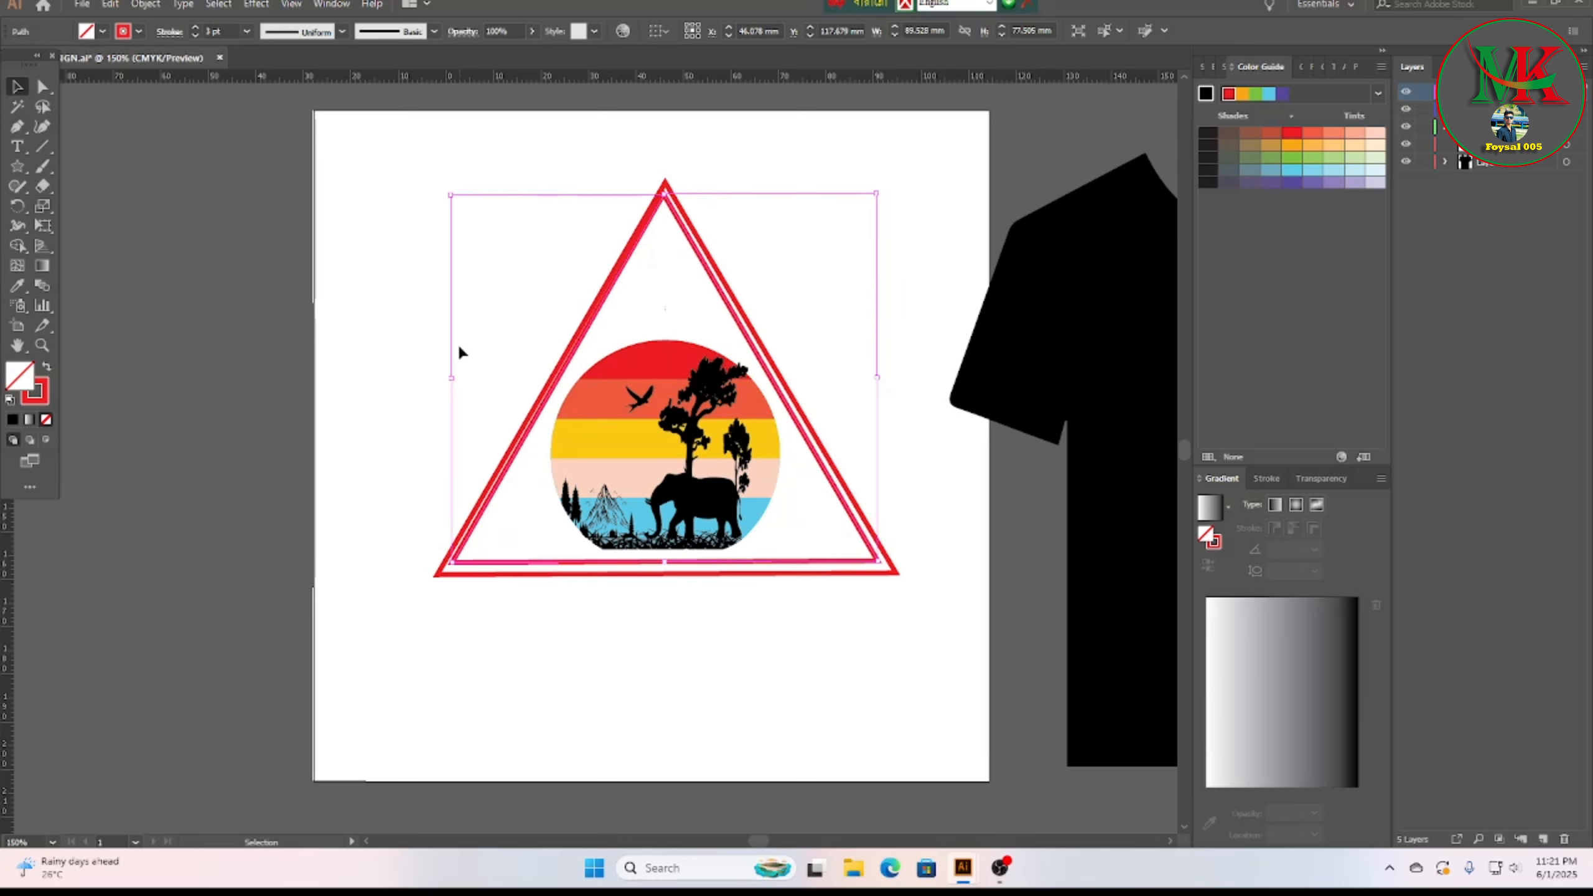
pyautogui.moveTo(452, 378); pyautogui.dragTo(456, 374)
pyautogui.moveTo(462, 374); pyautogui.dragTo(460, 374)
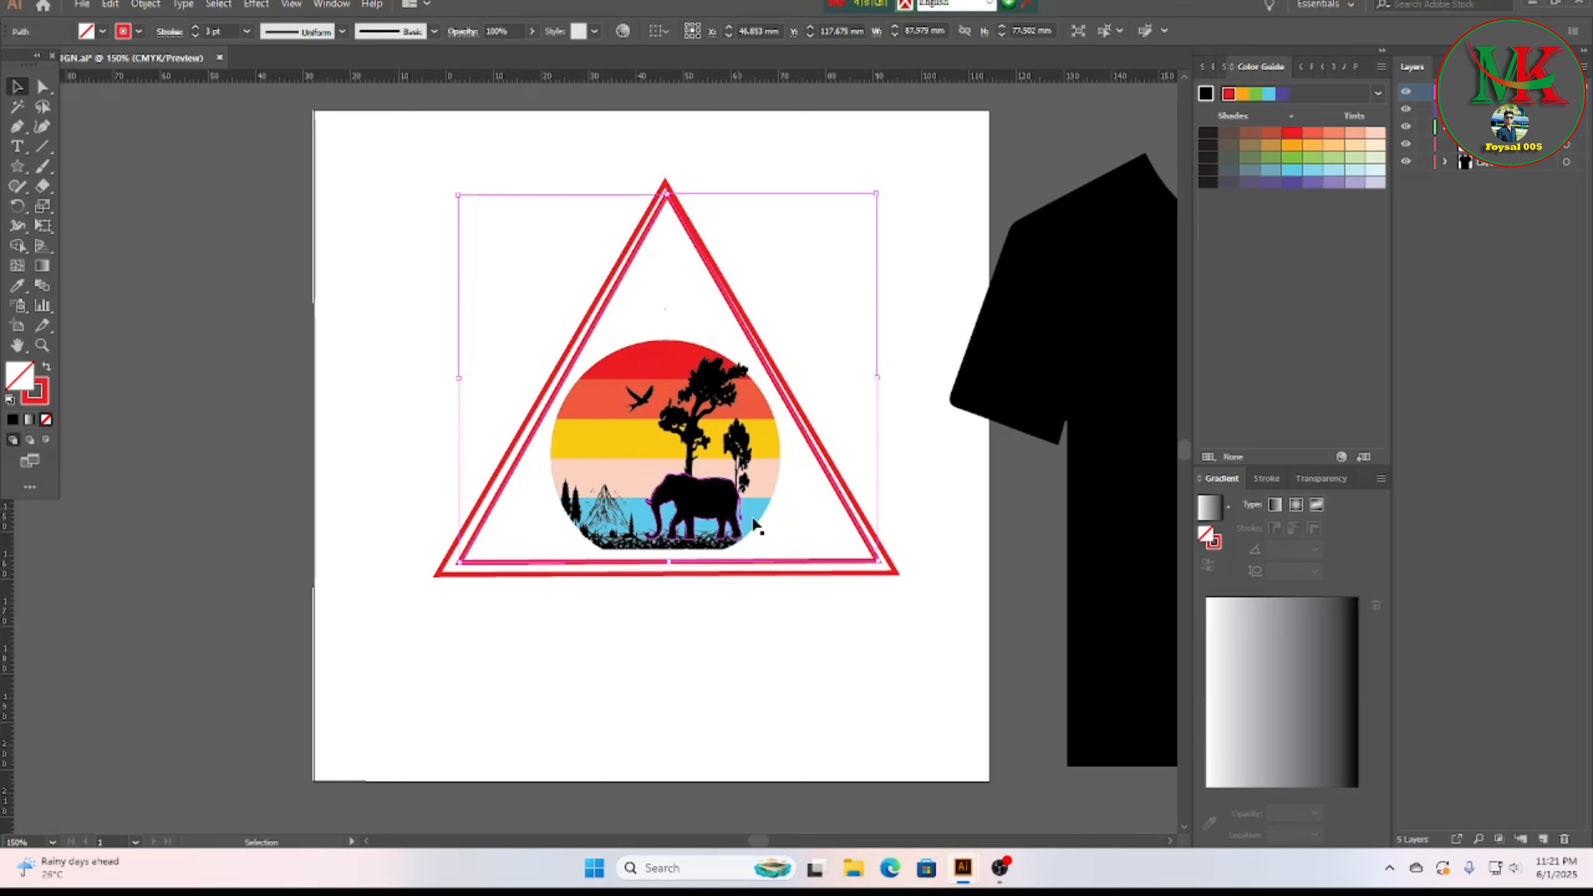
pyautogui.click(734, 606)
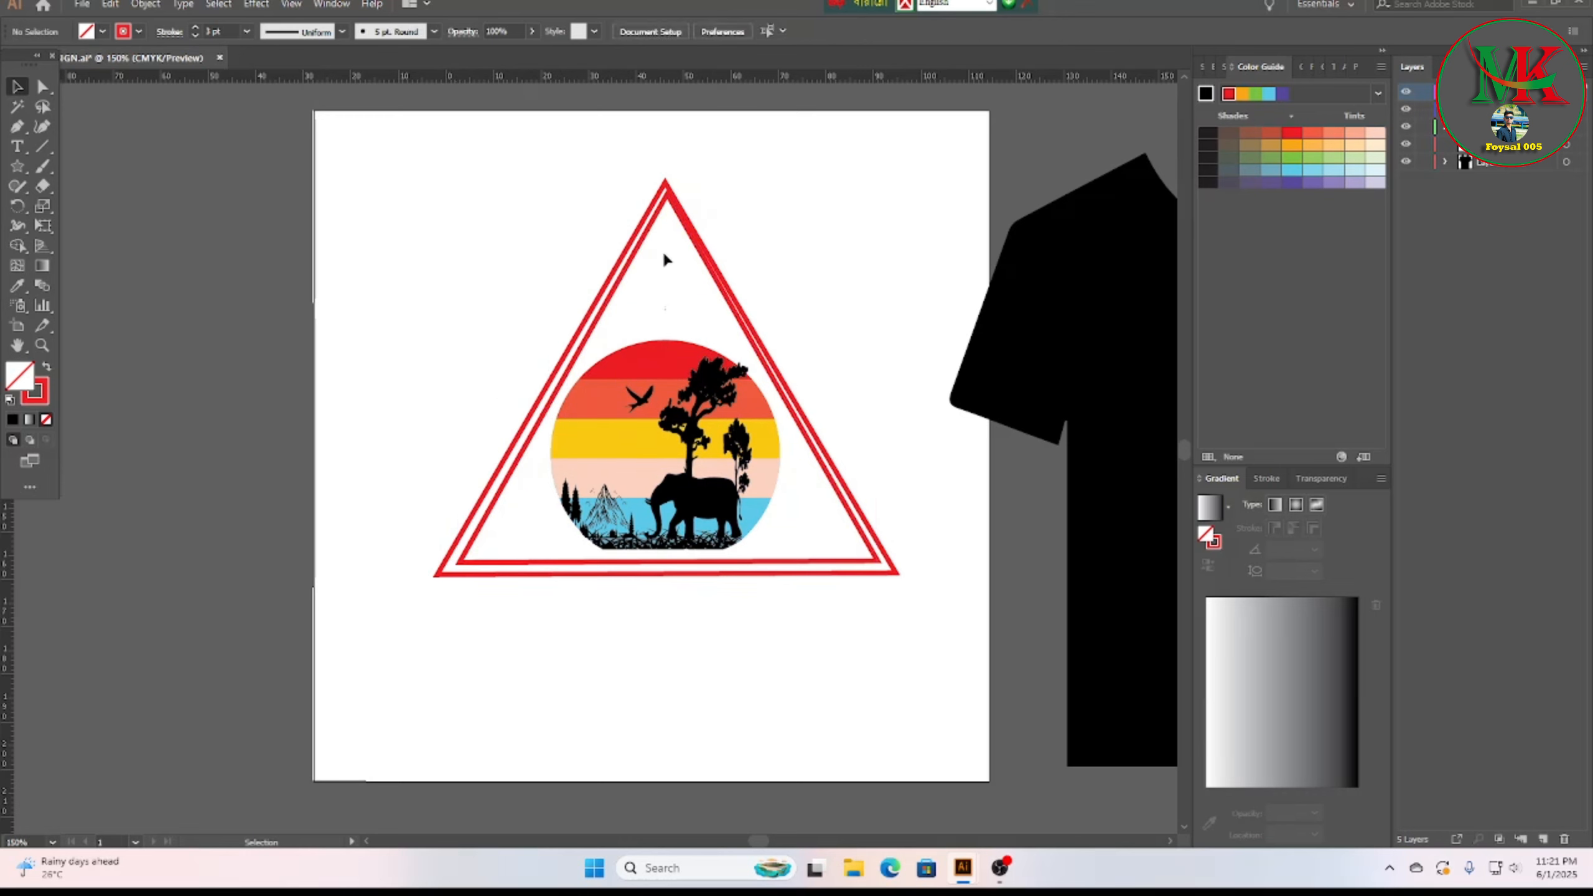
pyautogui.click(737, 319)
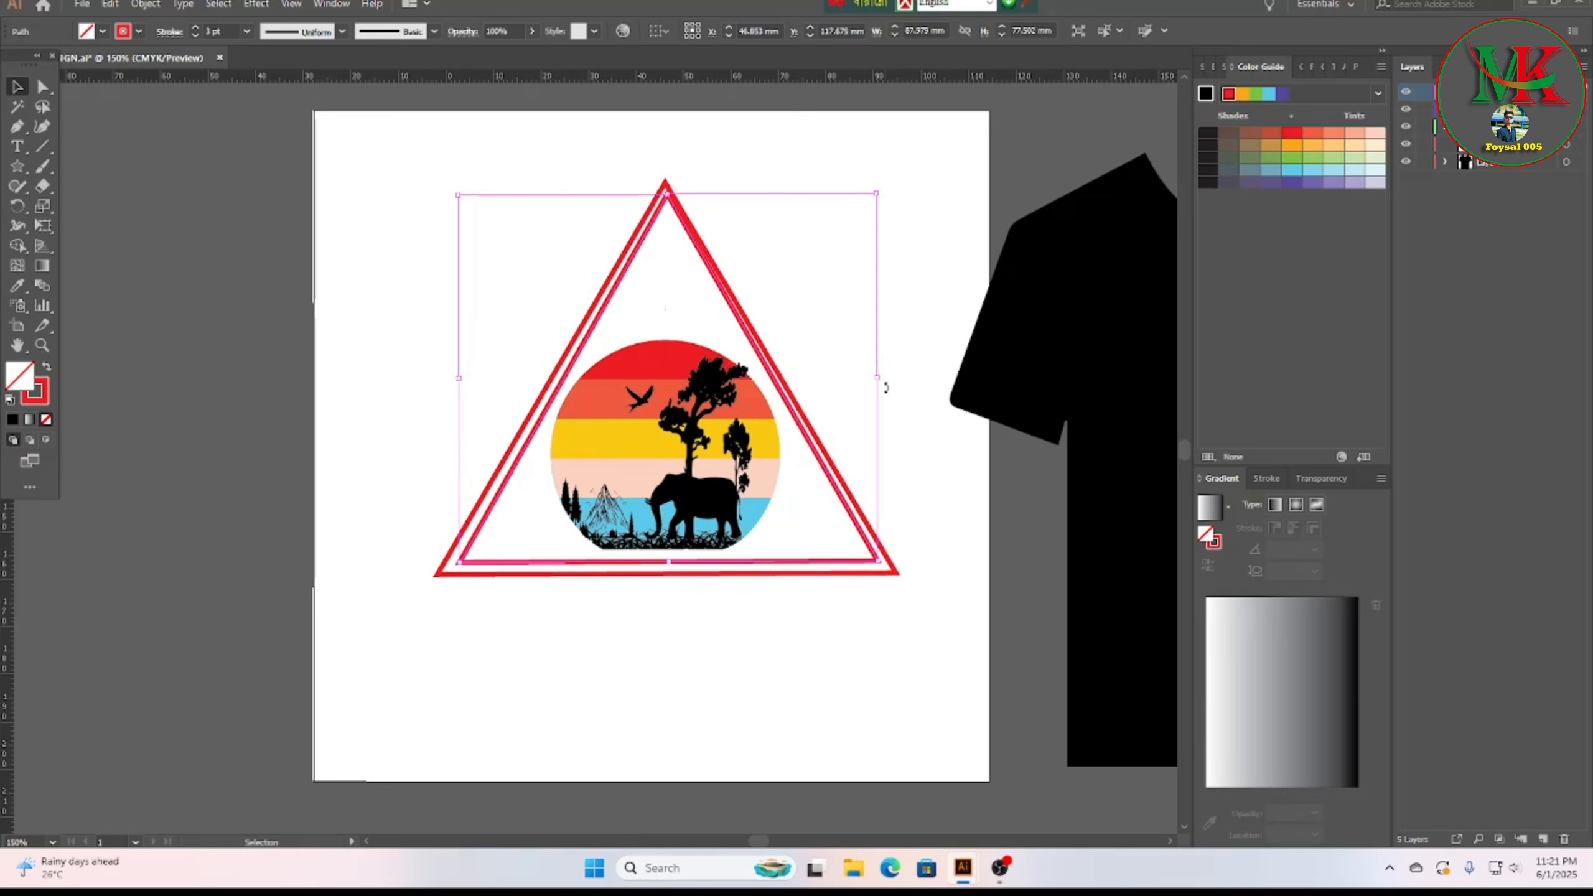
pyautogui.moveTo(874, 376); pyautogui.dragTo(867, 379)
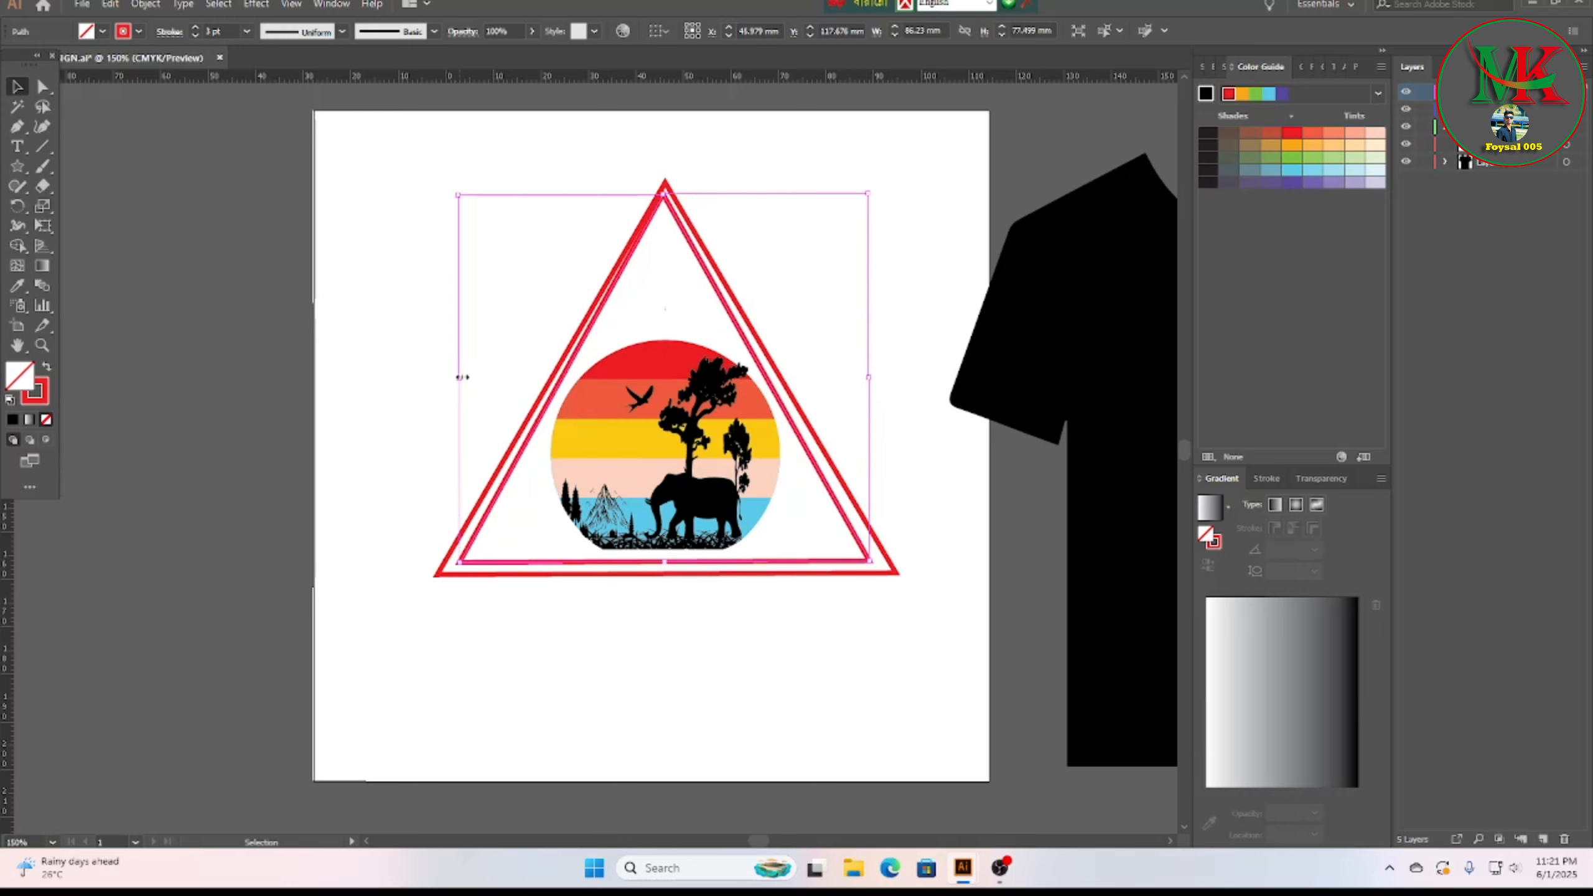
pyautogui.moveTo(666, 196); pyautogui.dragTo(664, 210)
pyautogui.click(769, 650)
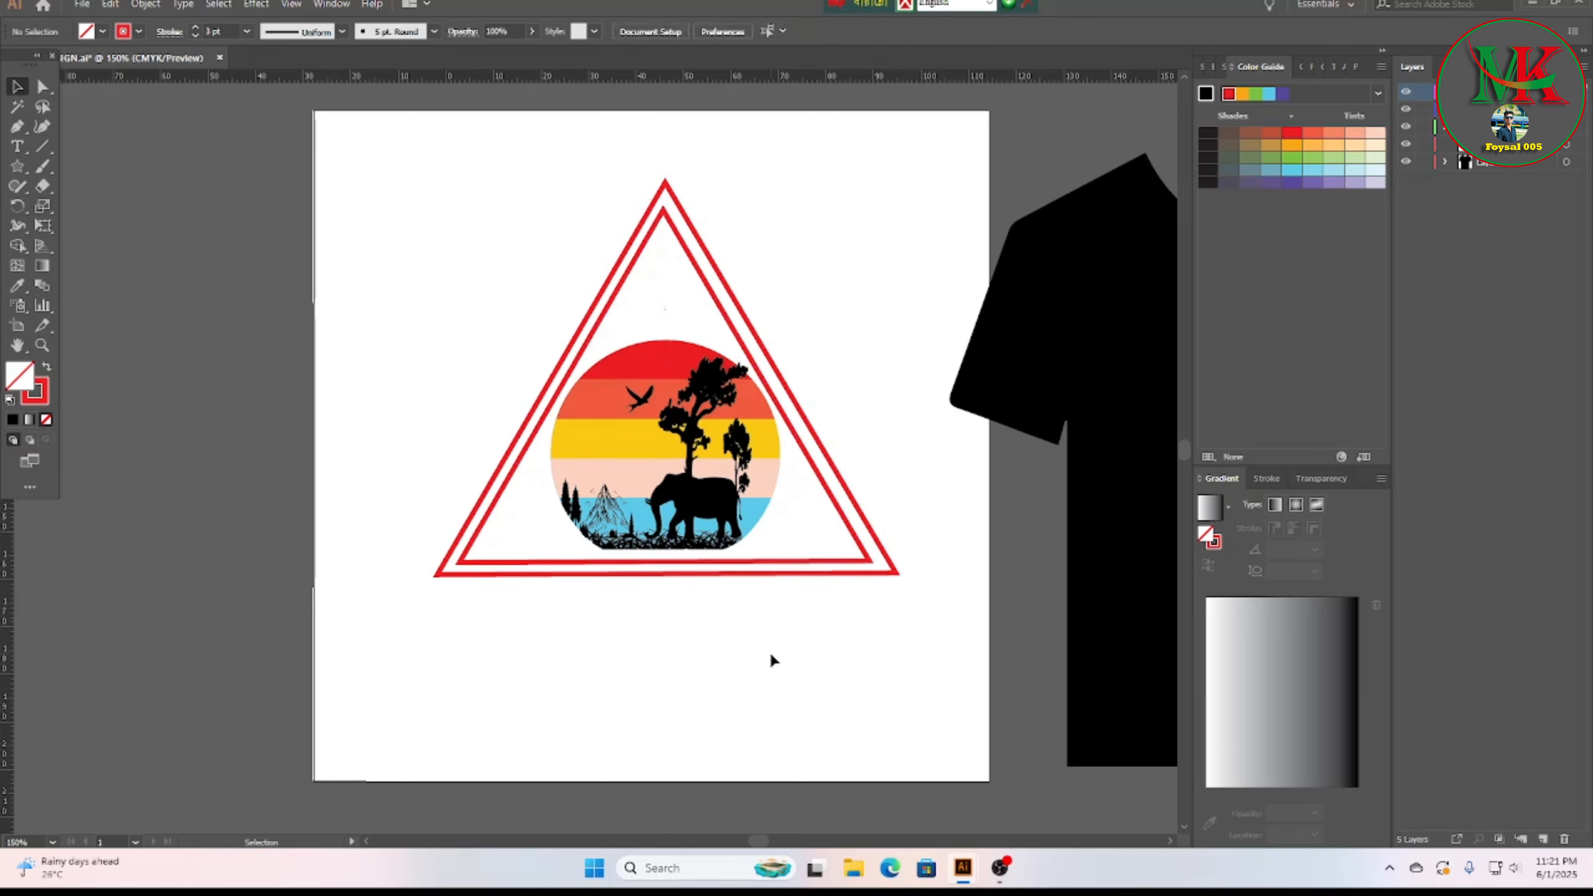
# Step: Change the inner triangle's stroke color to CMYK Yellow
pyautogui.click(704, 281)
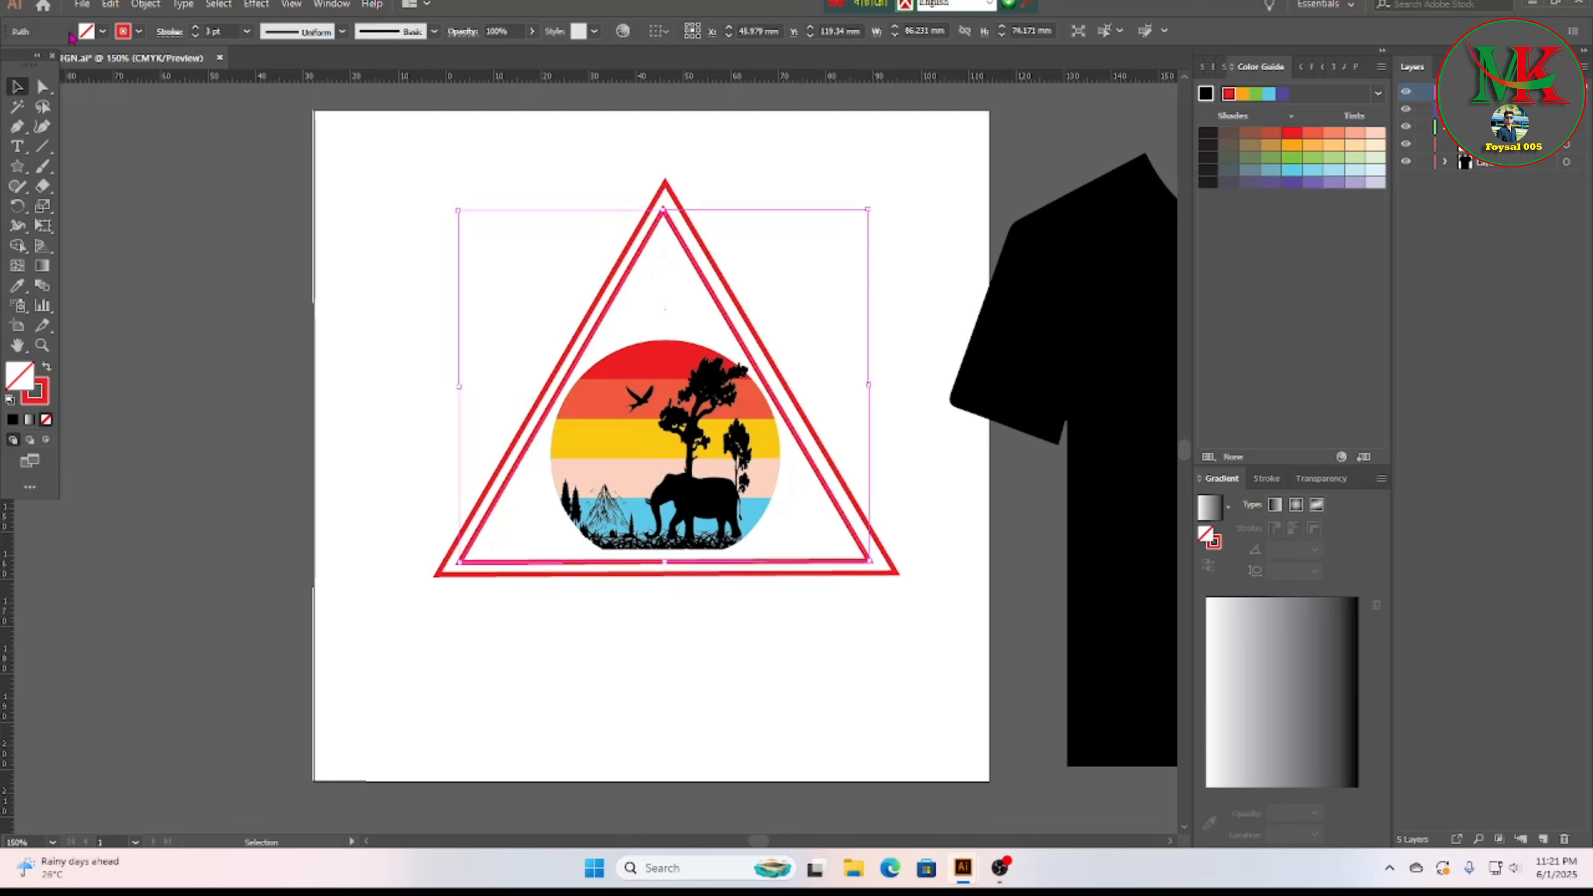
pyautogui.click(139, 32)
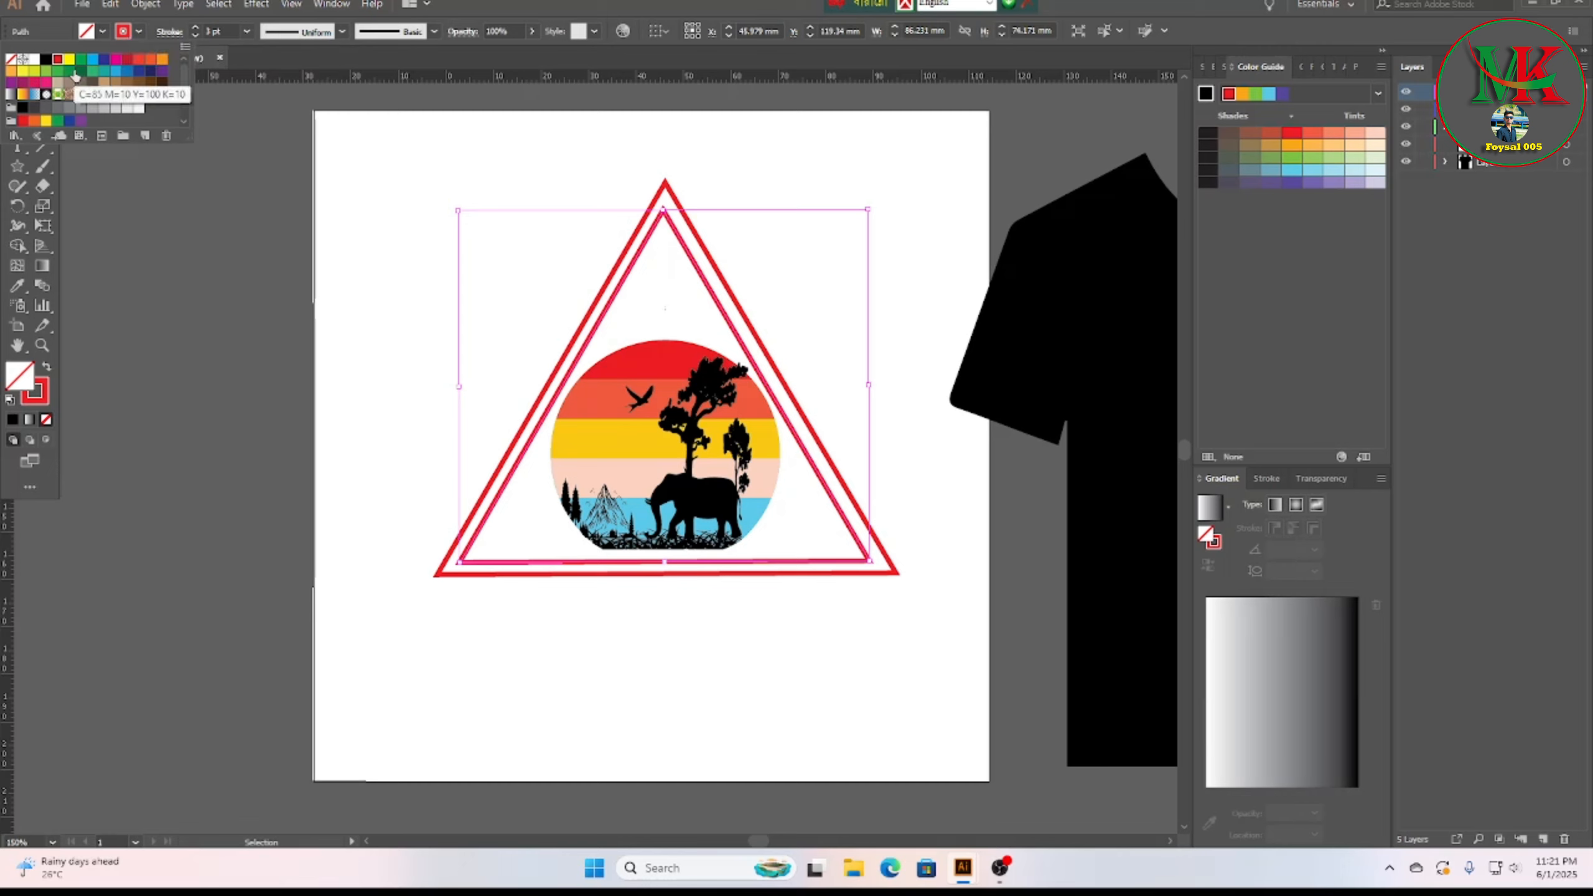
pyautogui.click(80, 60)
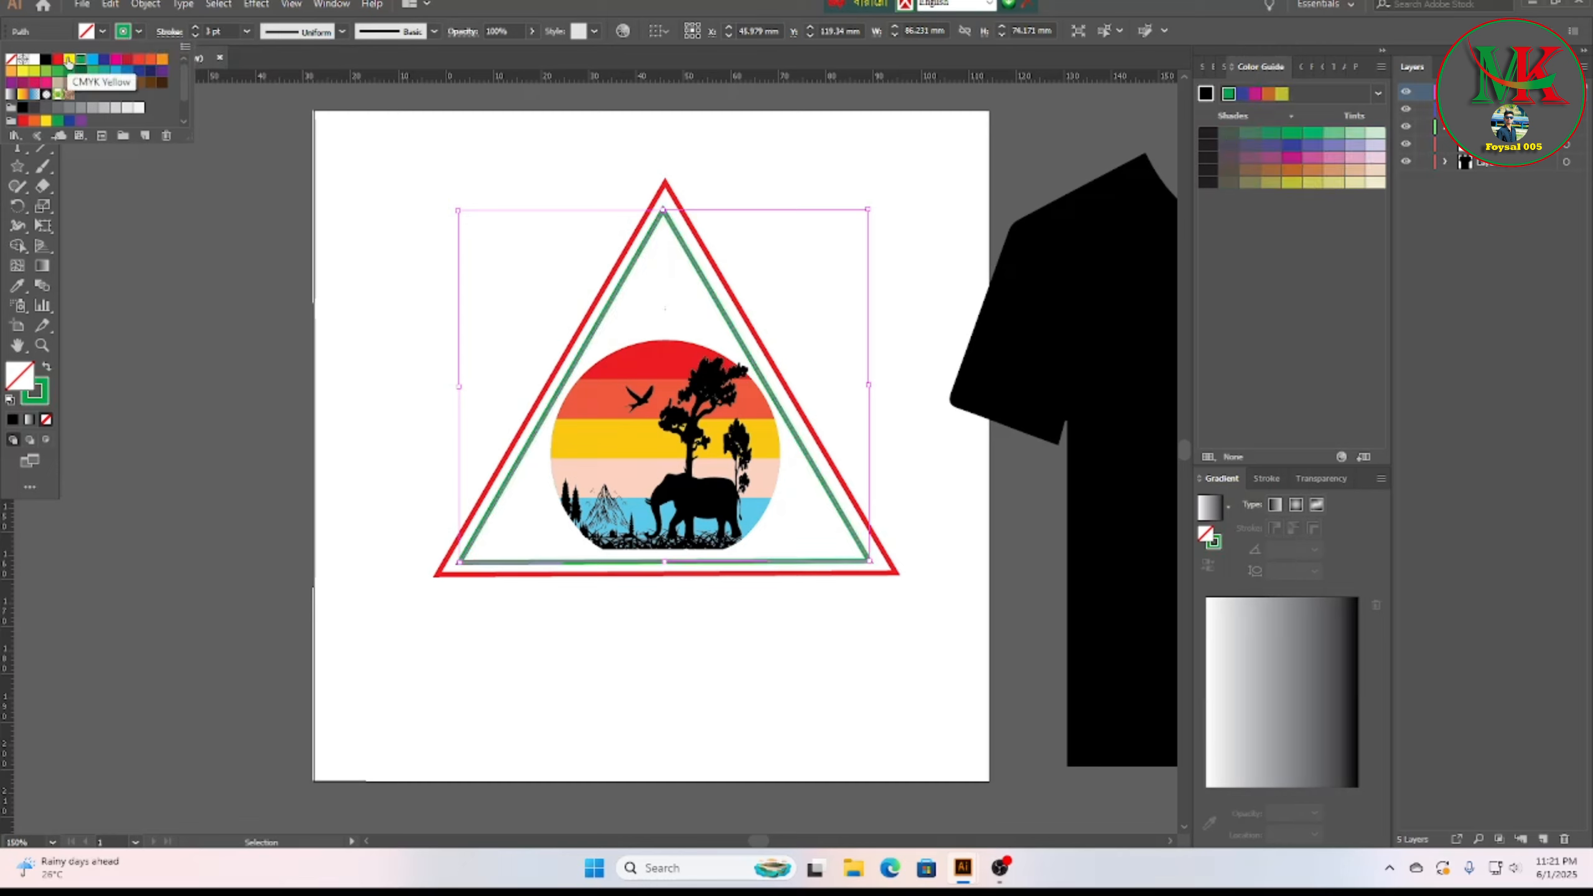
pyautogui.click(68, 59)
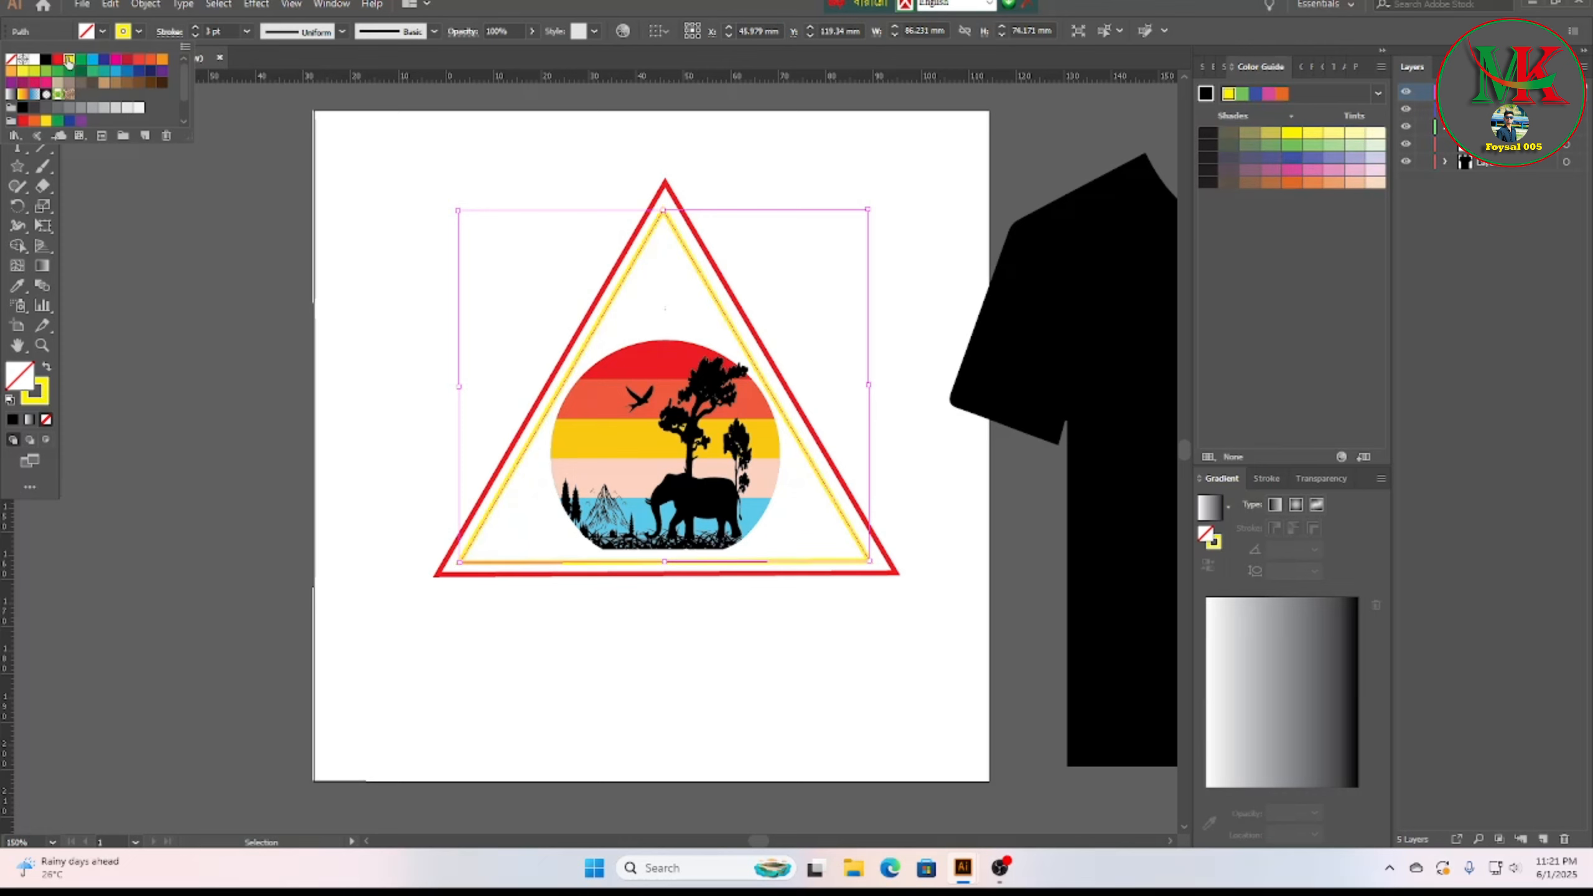
pyautogui.click(193, 314)
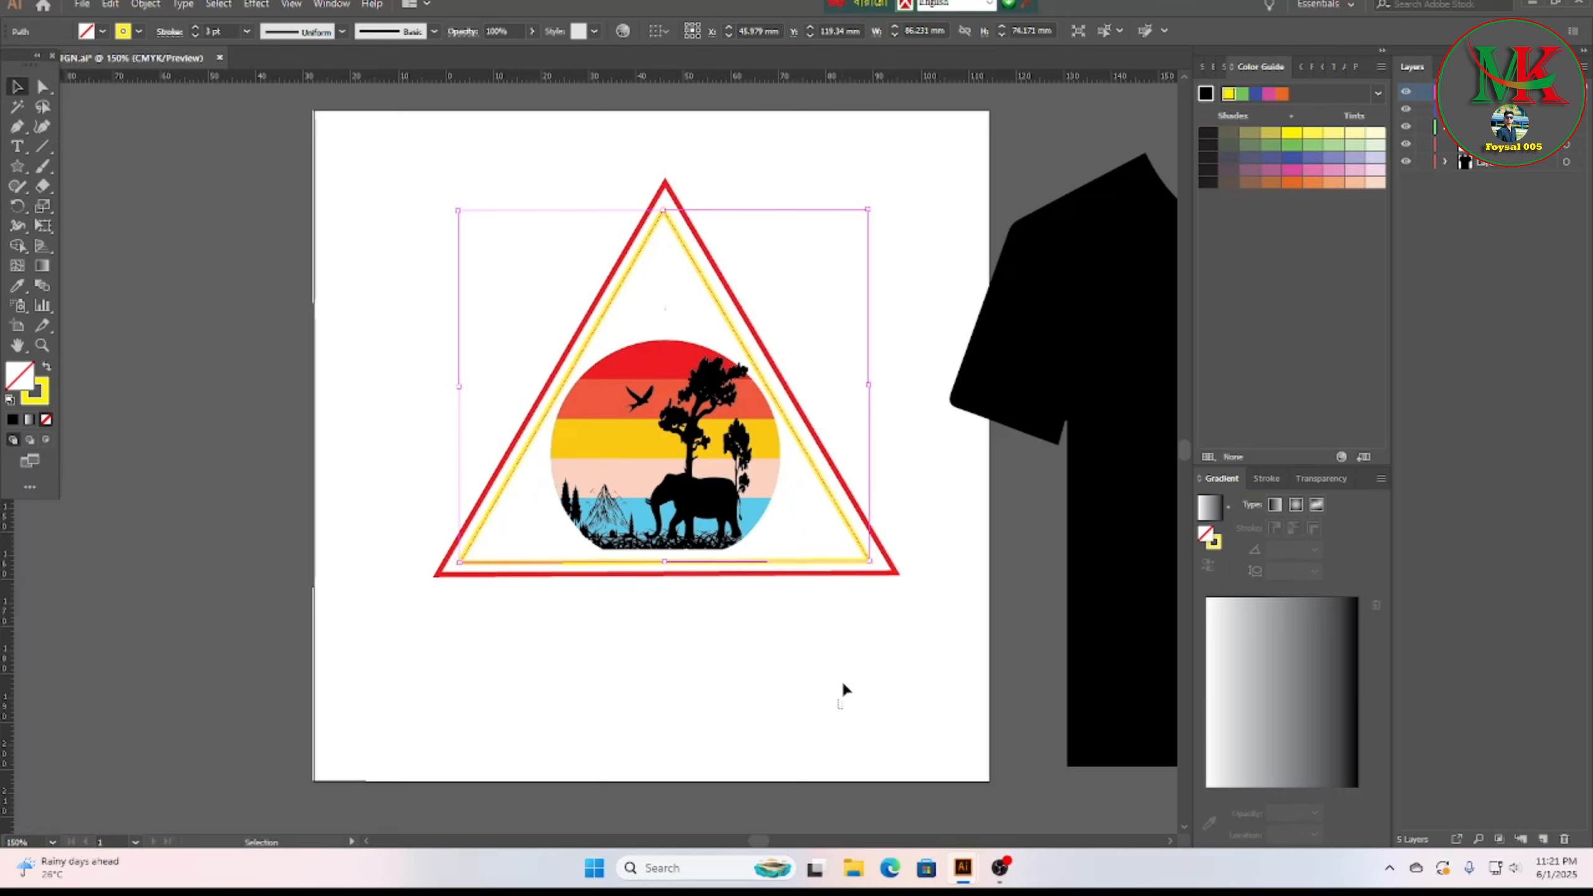
pyautogui.click(841, 679)
# Step: Group both triangles with the sun artwork
pyautogui.moveTo(1107, 405); pyautogui.dragTo(62, 400)
pyautogui.moveTo(531, 258); pyautogui.dragTo(806, 598)
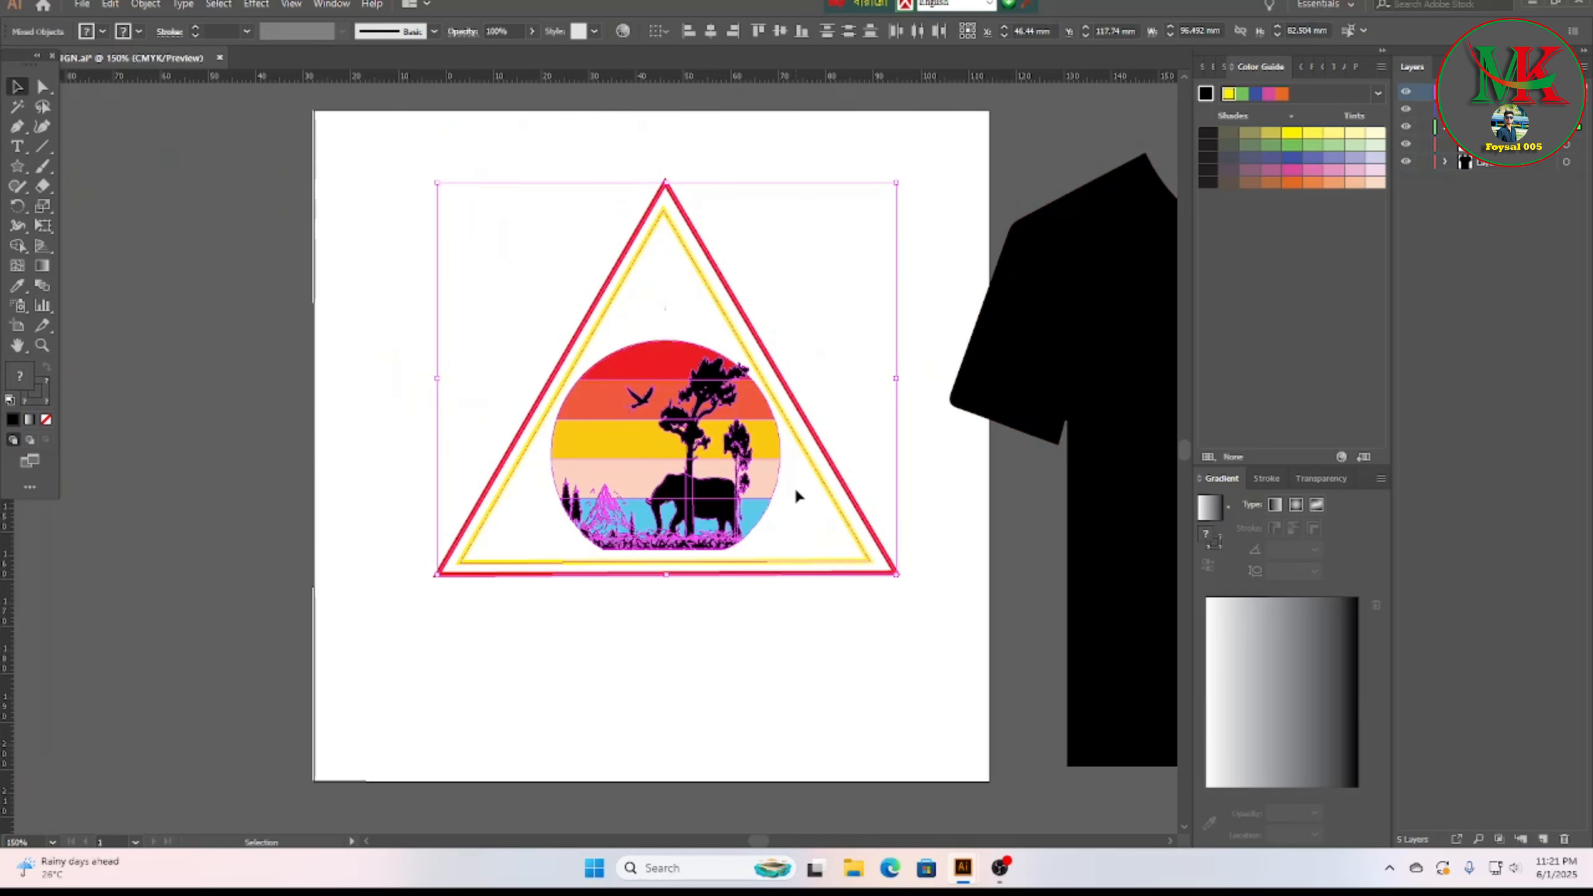
pyautogui.rightClick(743, 310)
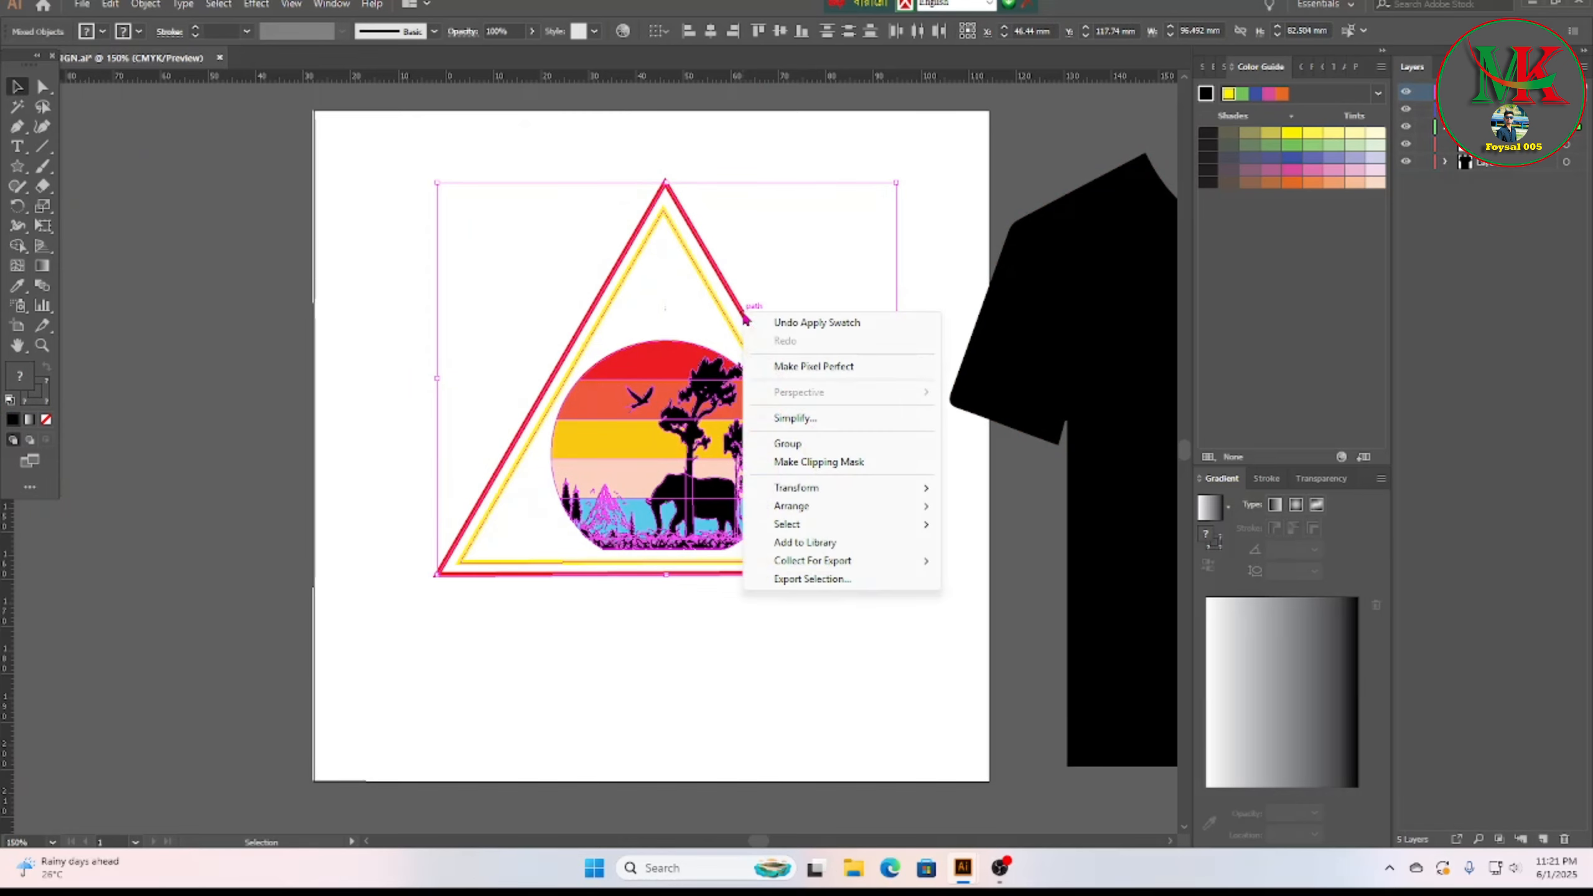
pyautogui.click(791, 443)
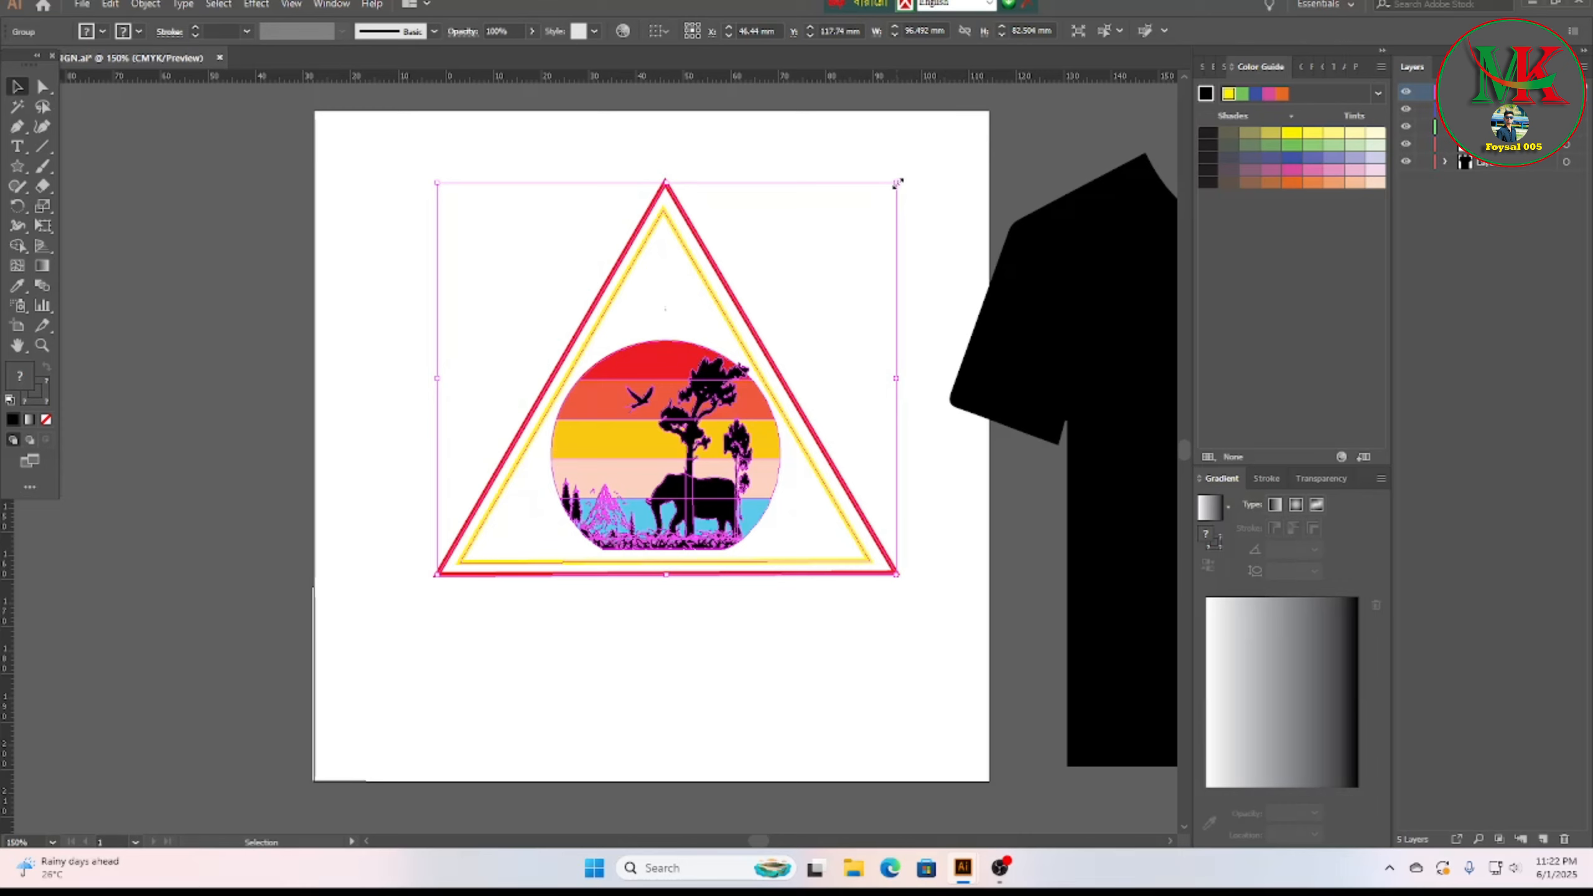
# Step: Scale the grouped design down to about two thirds of its size and move the shirt back onto the artboard behind it
pyautogui.moveTo(896, 182); pyautogui.dragTo(780, 341)
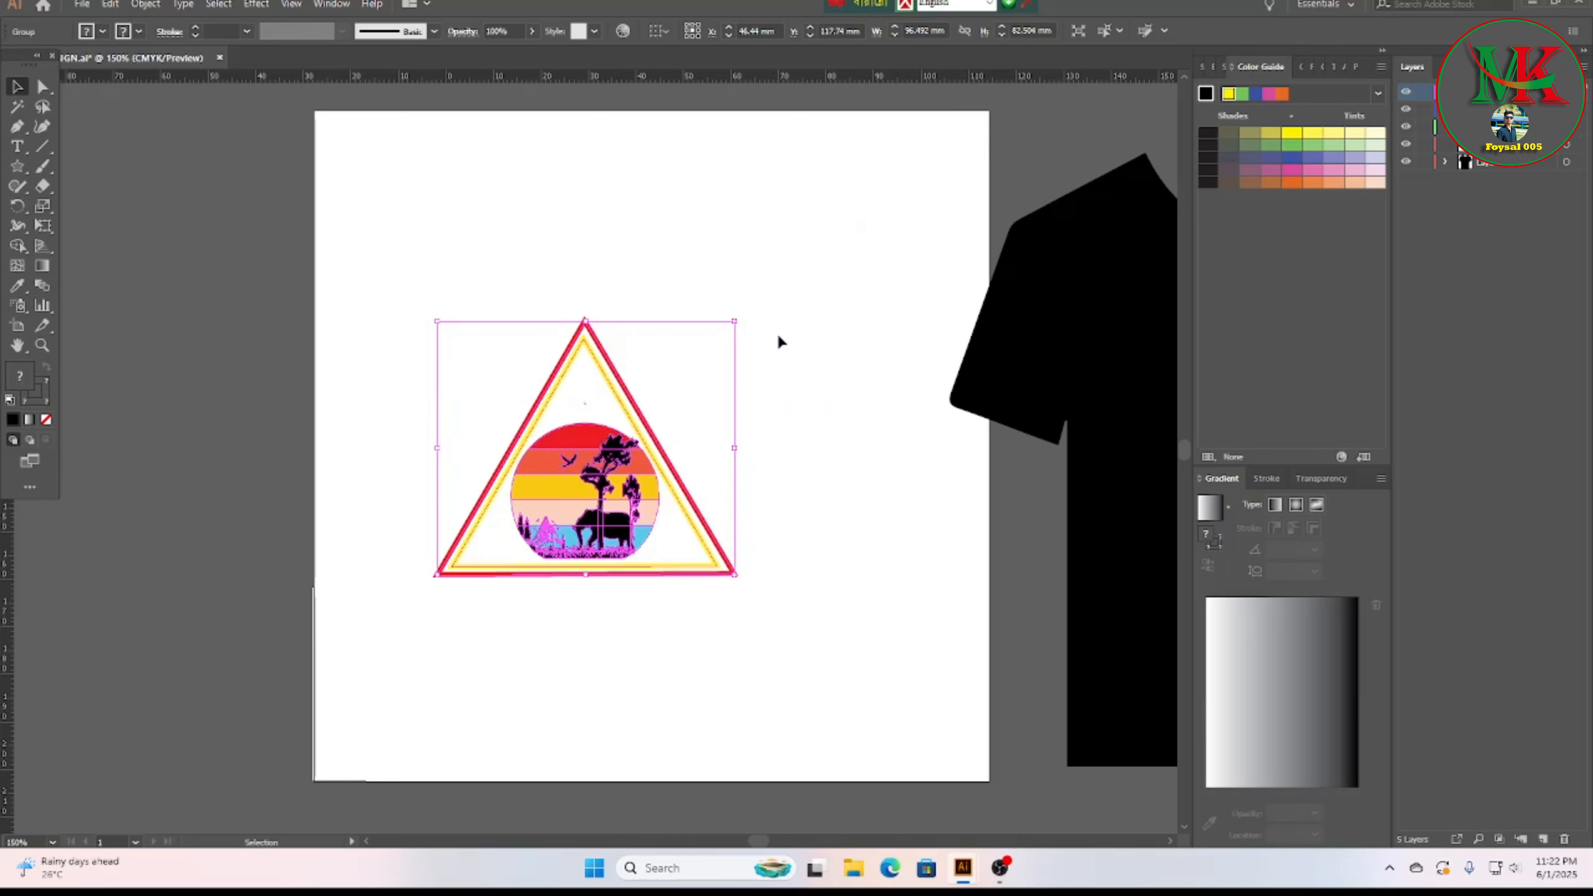
pyautogui.moveTo(1122, 439); pyautogui.dragTo(490, 401)
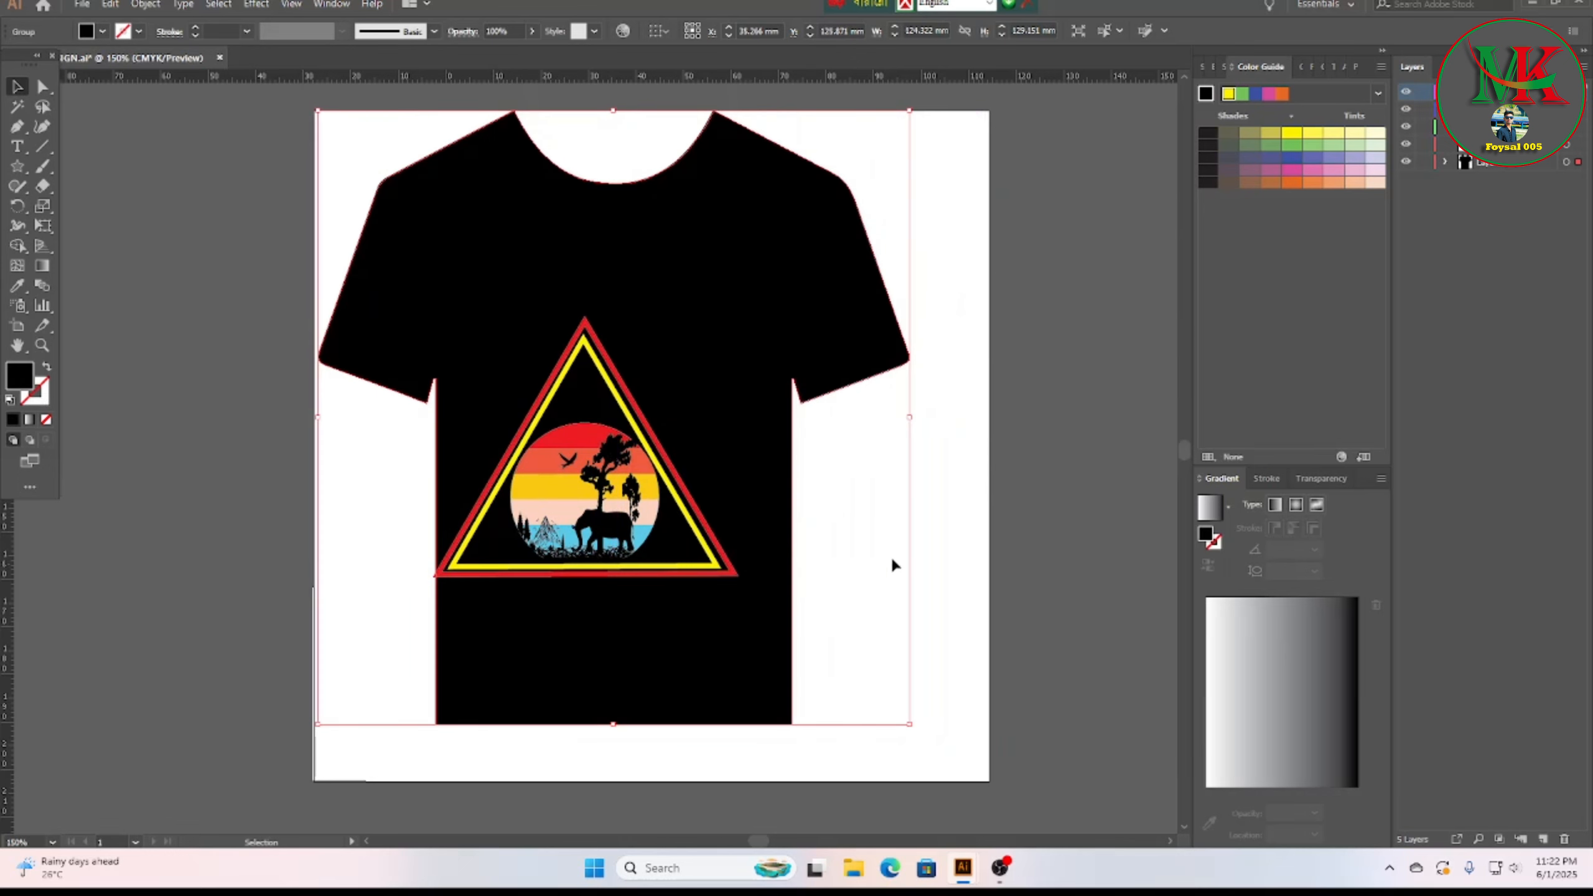
# Step: Move the grouped triangle design right and slightly up toward the middle of the shirt
pyautogui.moveTo(661, 497)
pyautogui.mouseDown()
pyautogui.moveTo(682, 496)
pyautogui.moveTo(662, 498)
pyautogui.mouseUp()
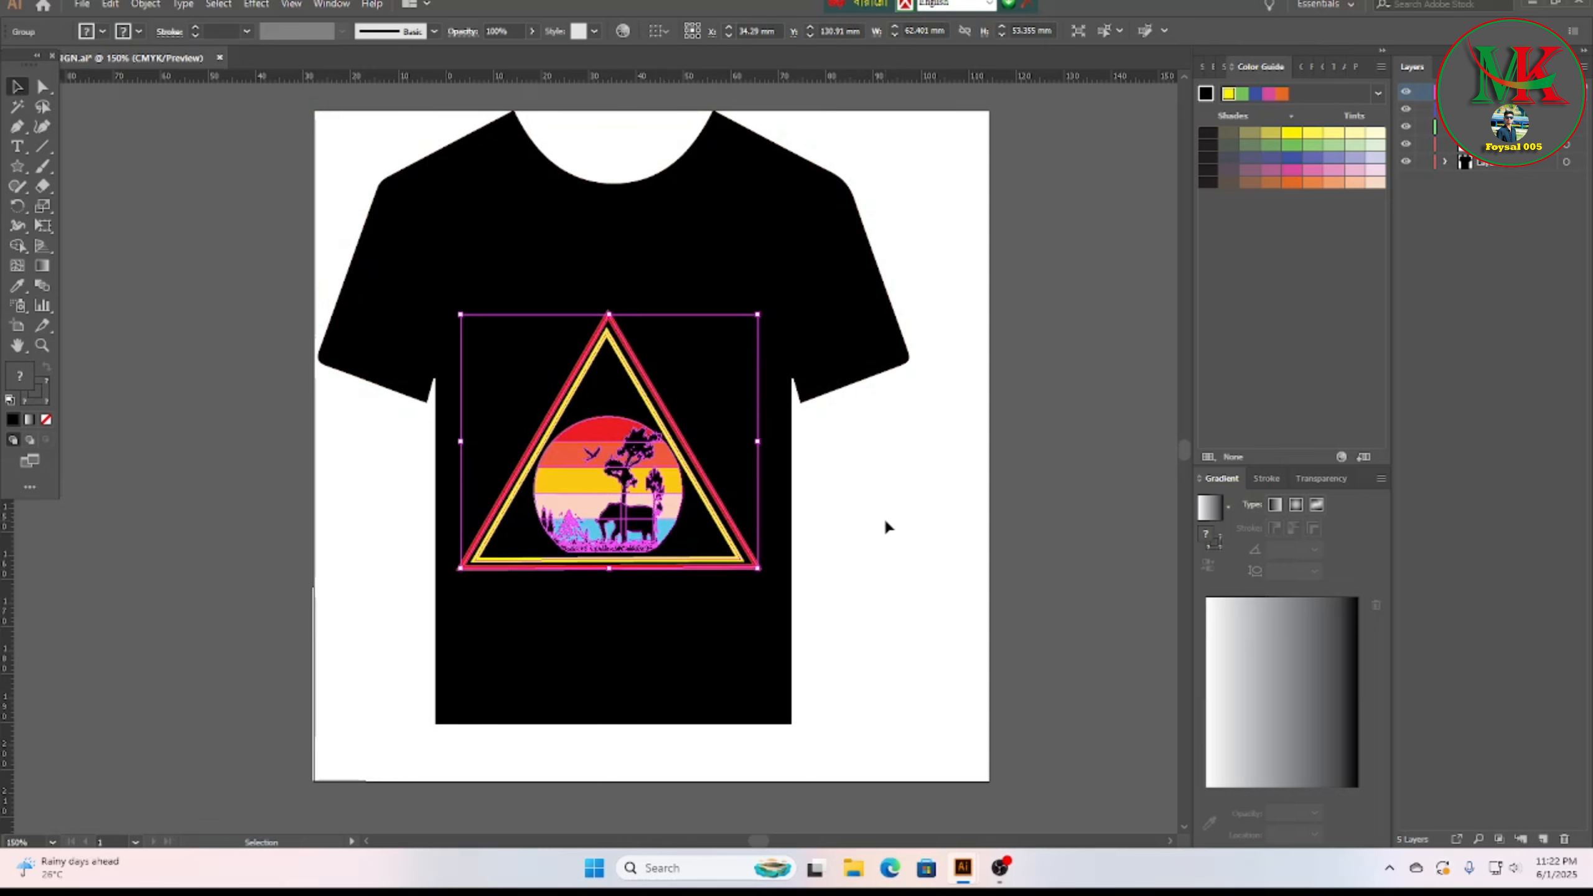
pyautogui.click(885, 518)
pyautogui.scroll(-1, 877, 516)
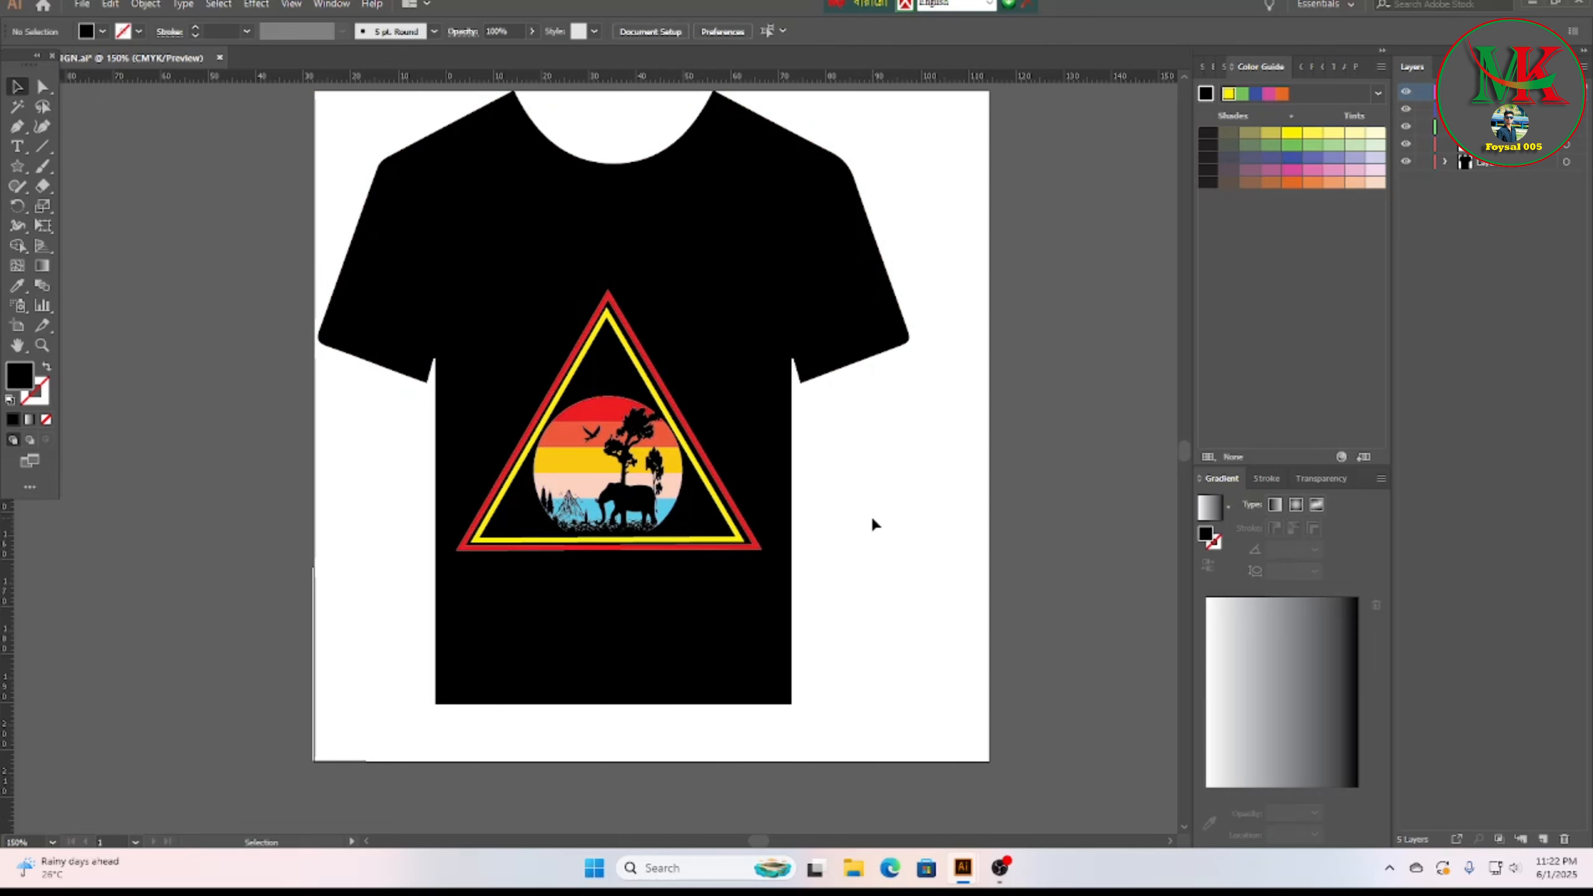
# Step: Shrink the grouped design to about 57 by 48 mm and reposition it at the middle of the shirt front
pyautogui.click(632, 501)
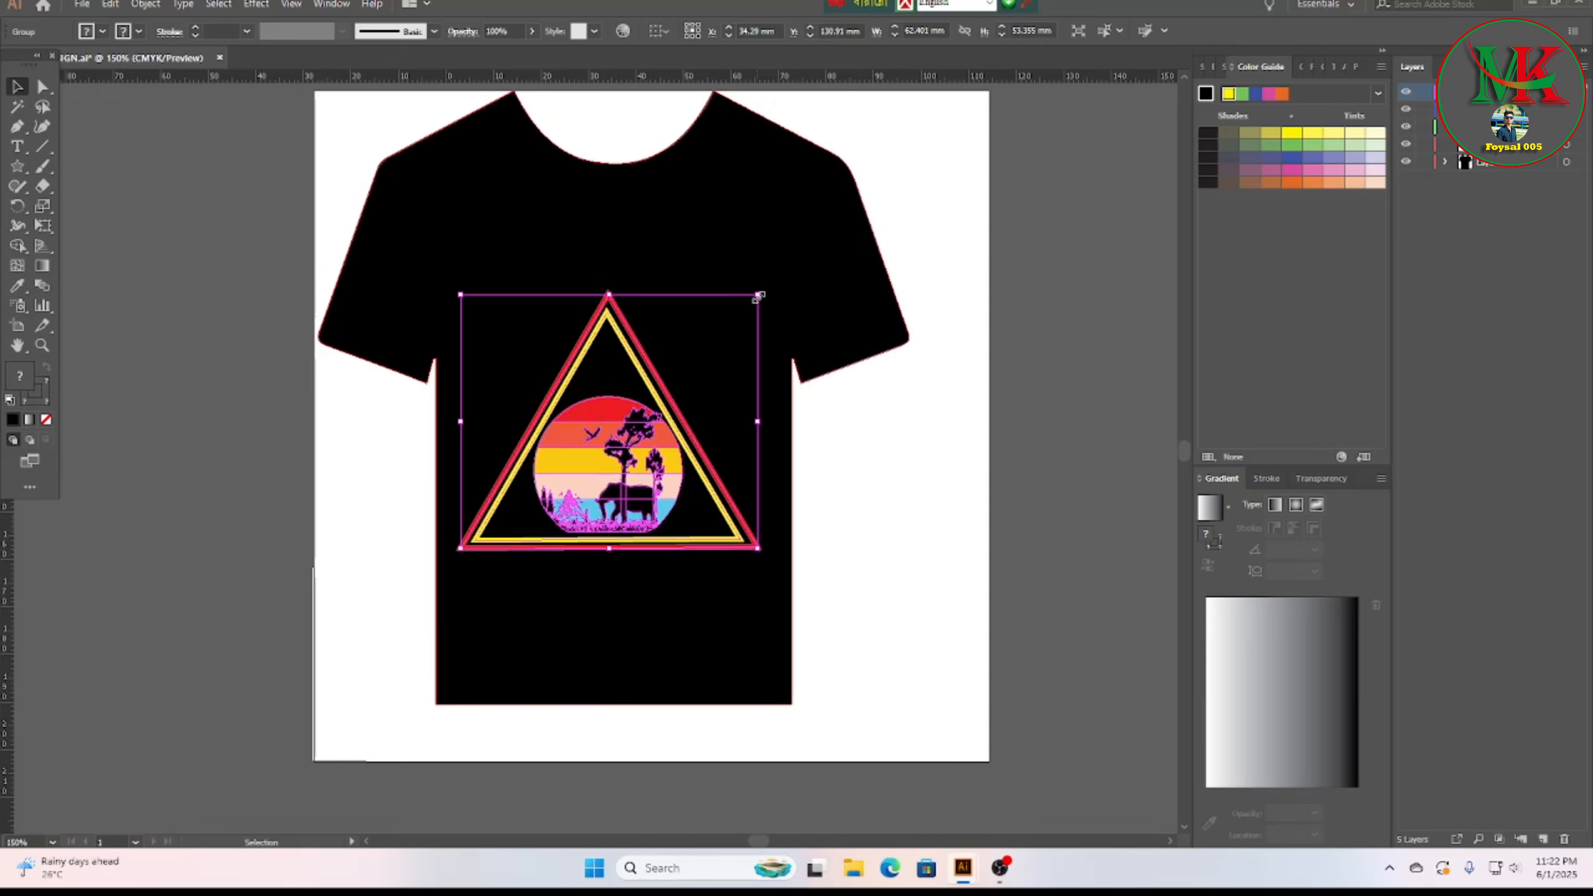
pyautogui.moveTo(759, 297); pyautogui.dragTo(730, 317)
pyautogui.moveTo(610, 477); pyautogui.dragTo(673, 474)
pyautogui.click(868, 489)
pyautogui.click(899, 491)
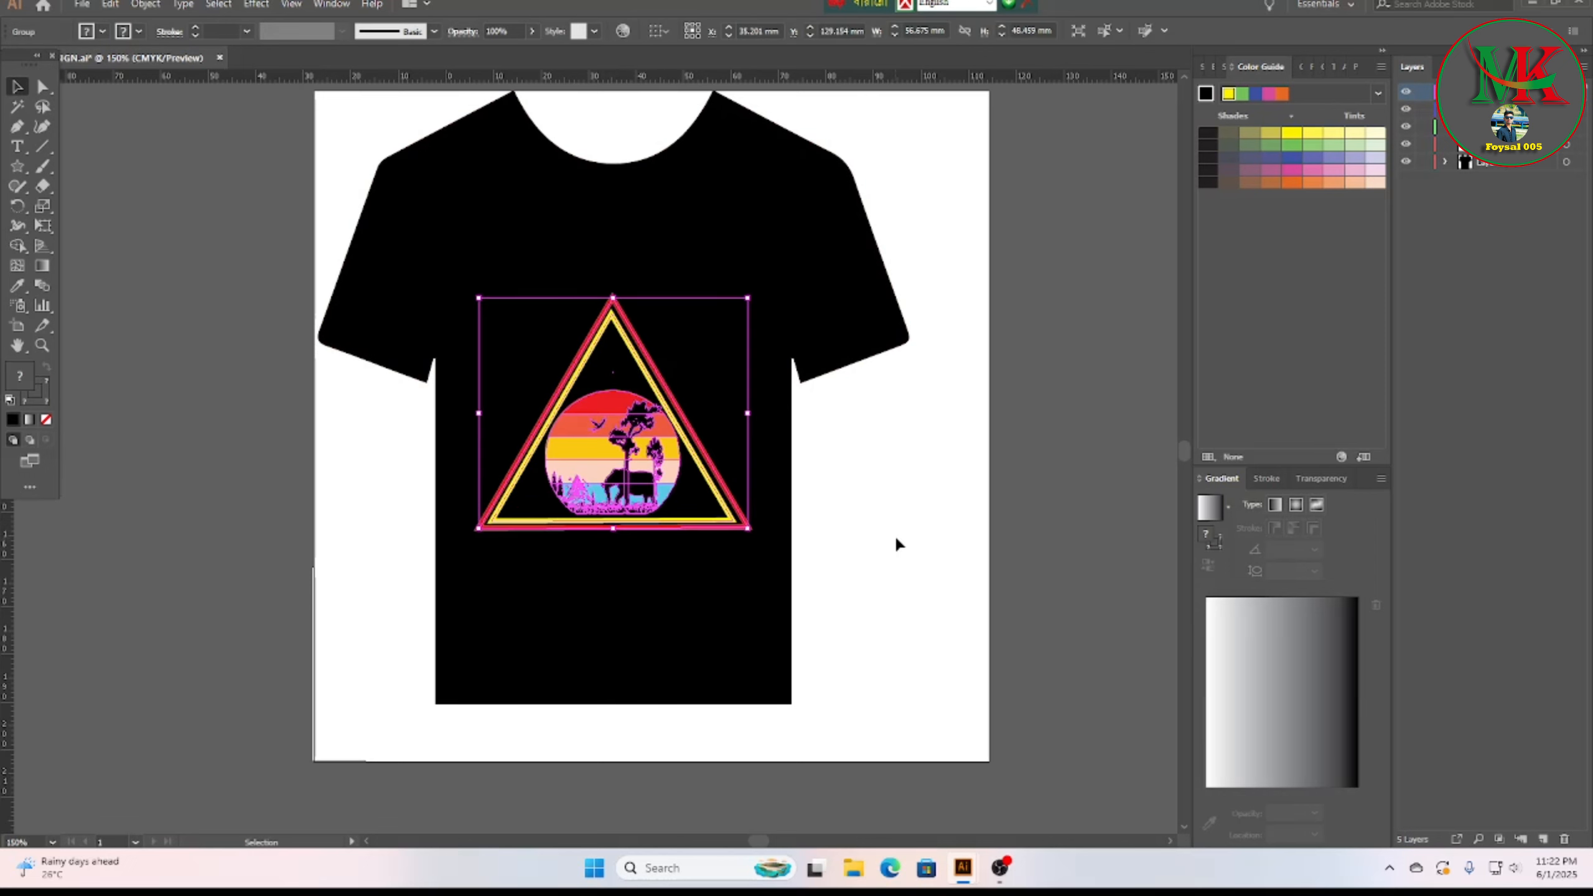
pyautogui.click(898, 529)
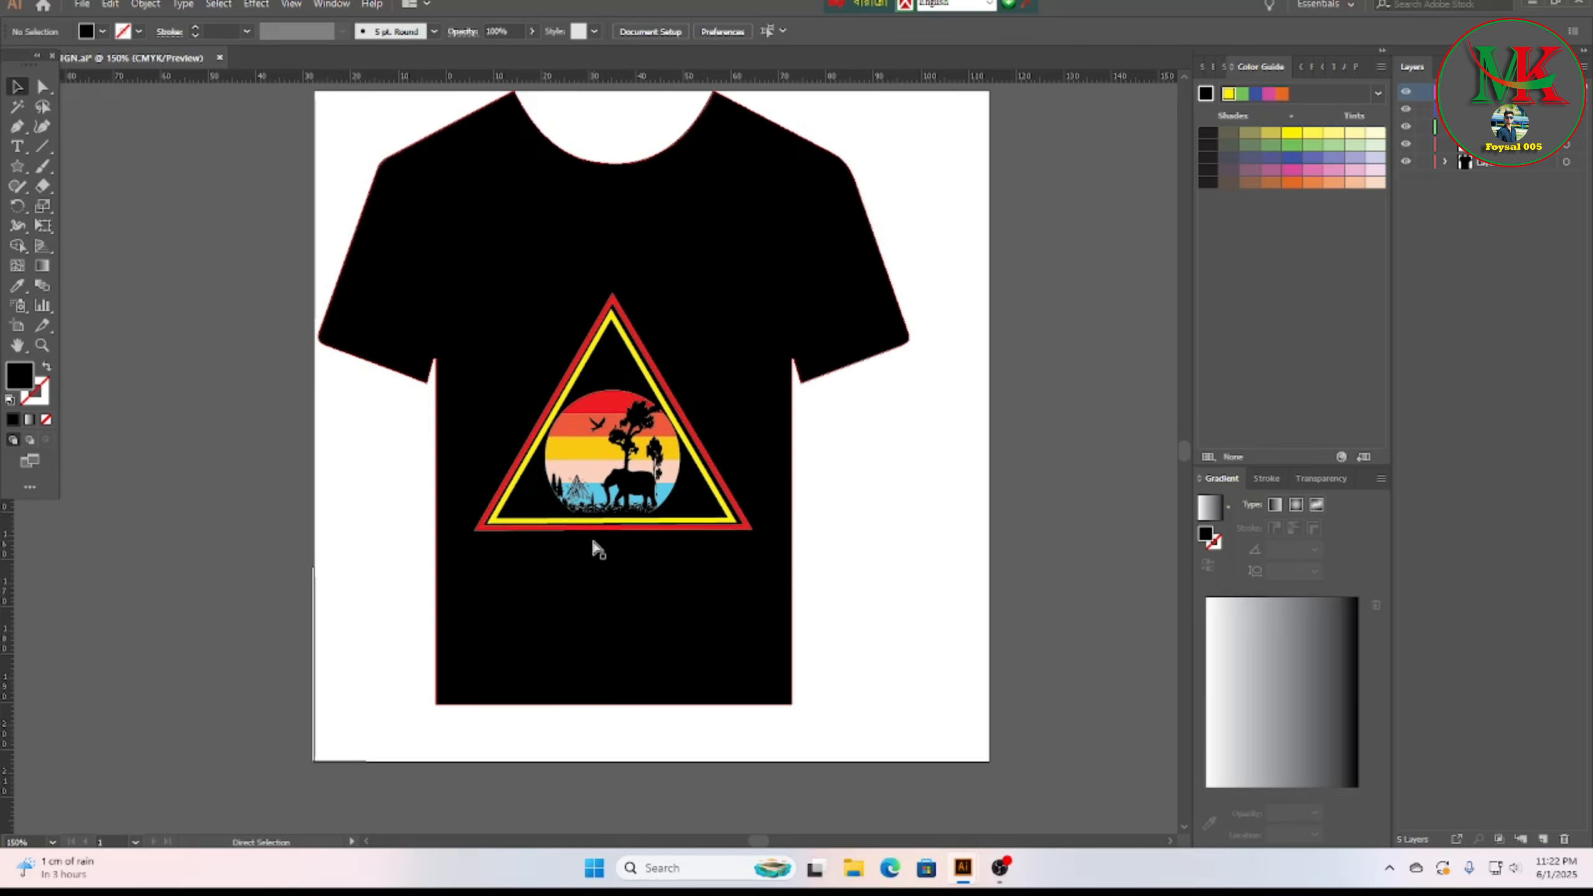
# Step: Nudge the design slightly right and ungroup the triangles from the sun artwork
pyautogui.scroll(3, 590, 534)
pyautogui.scroll(1, 652, 552)
pyautogui.scroll(3, 716, 565)
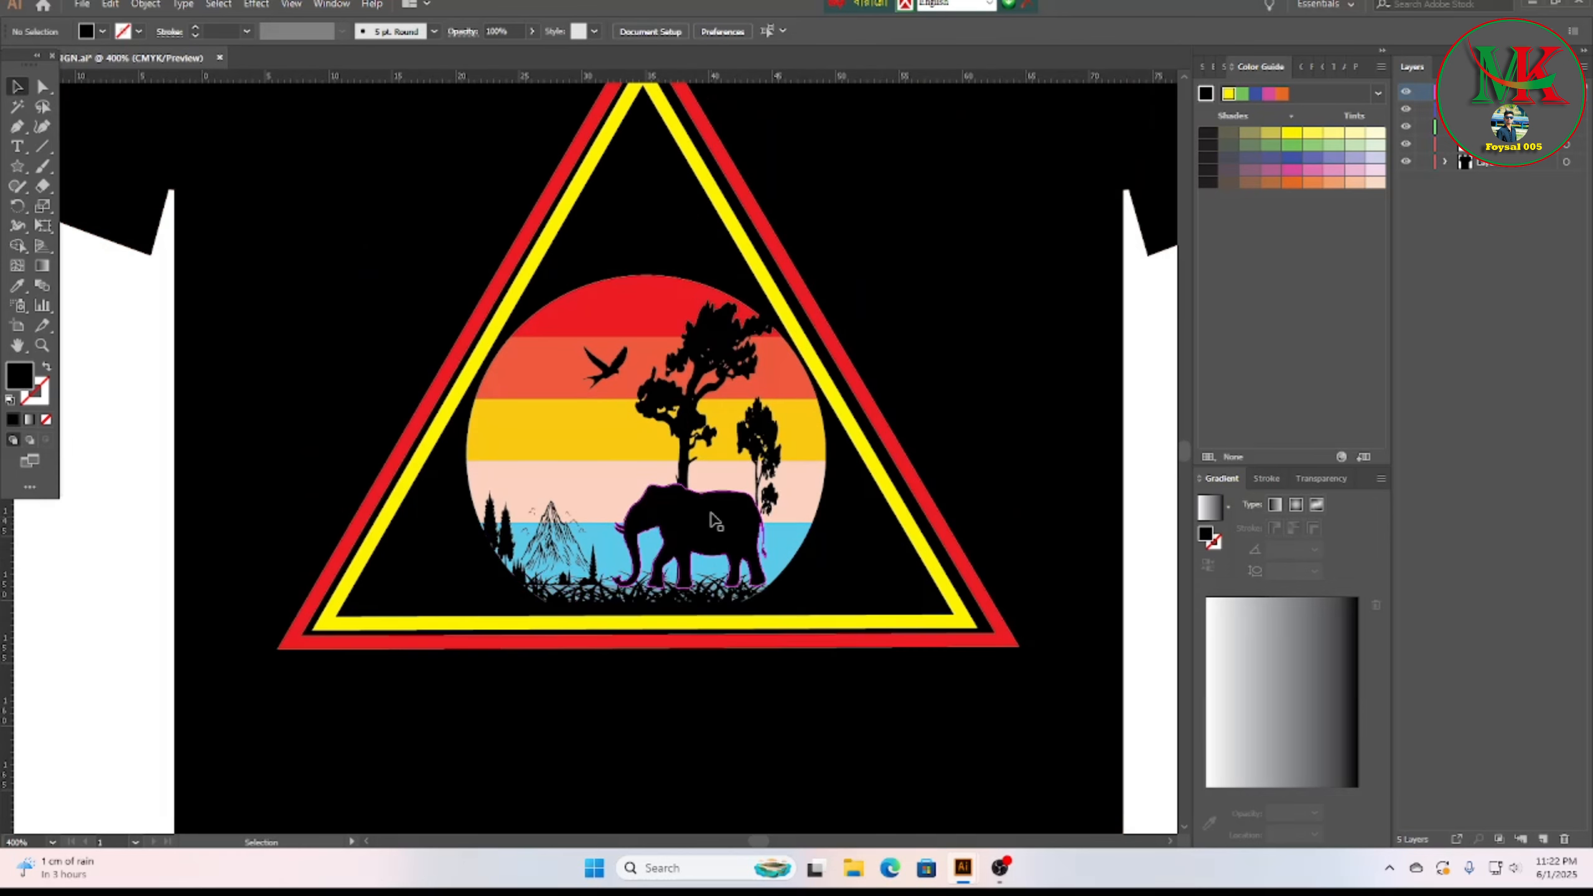
pyautogui.scroll(1, 809, 408)
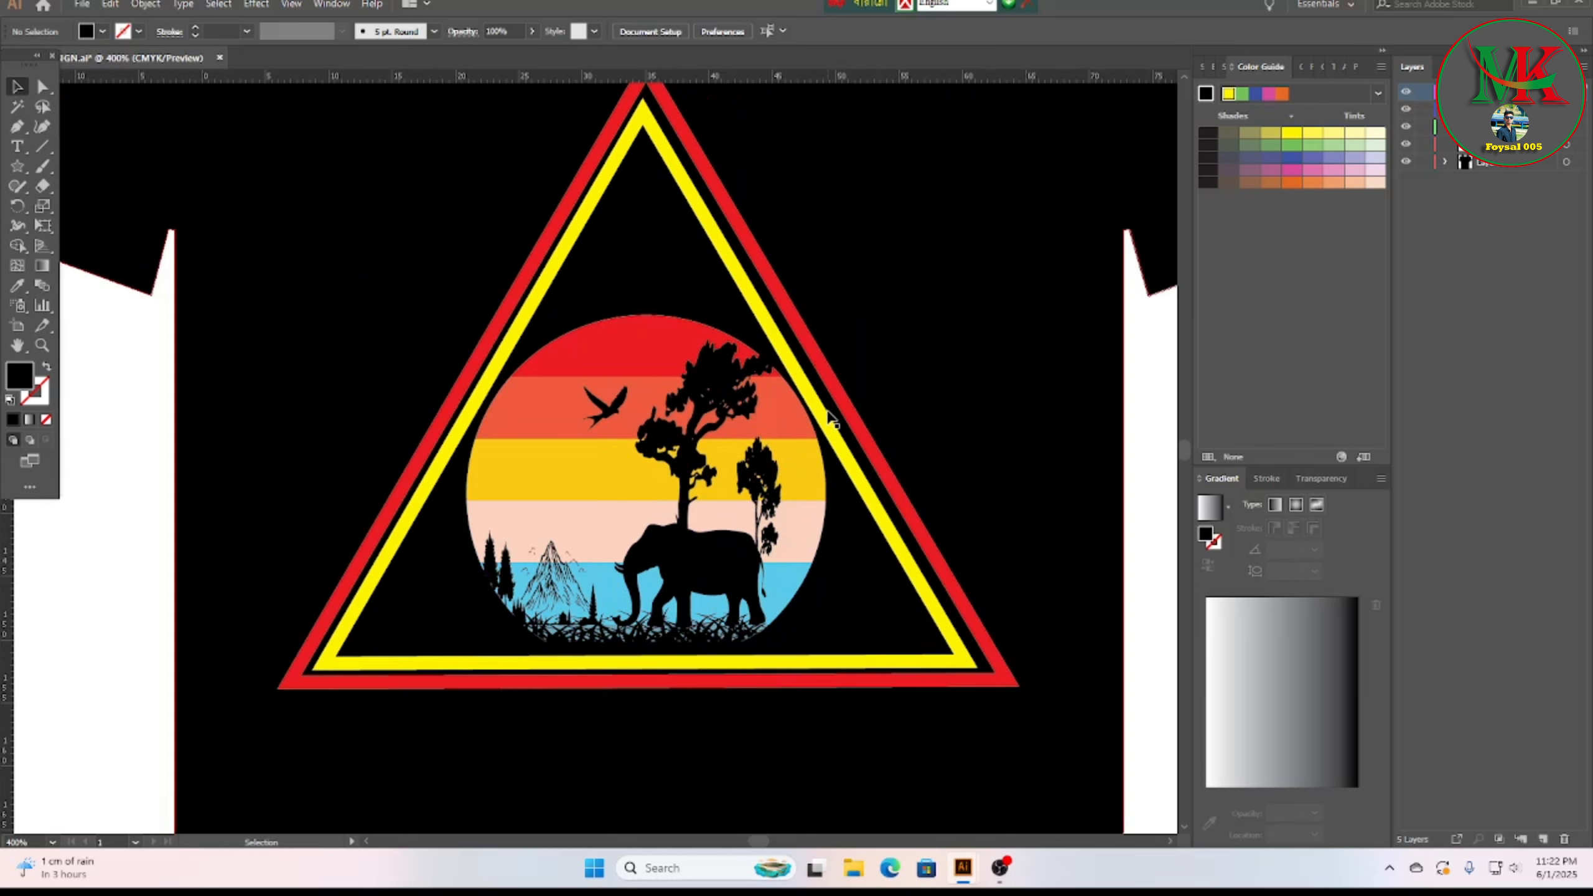
pyautogui.click(820, 427)
pyautogui.rightClick(822, 425)
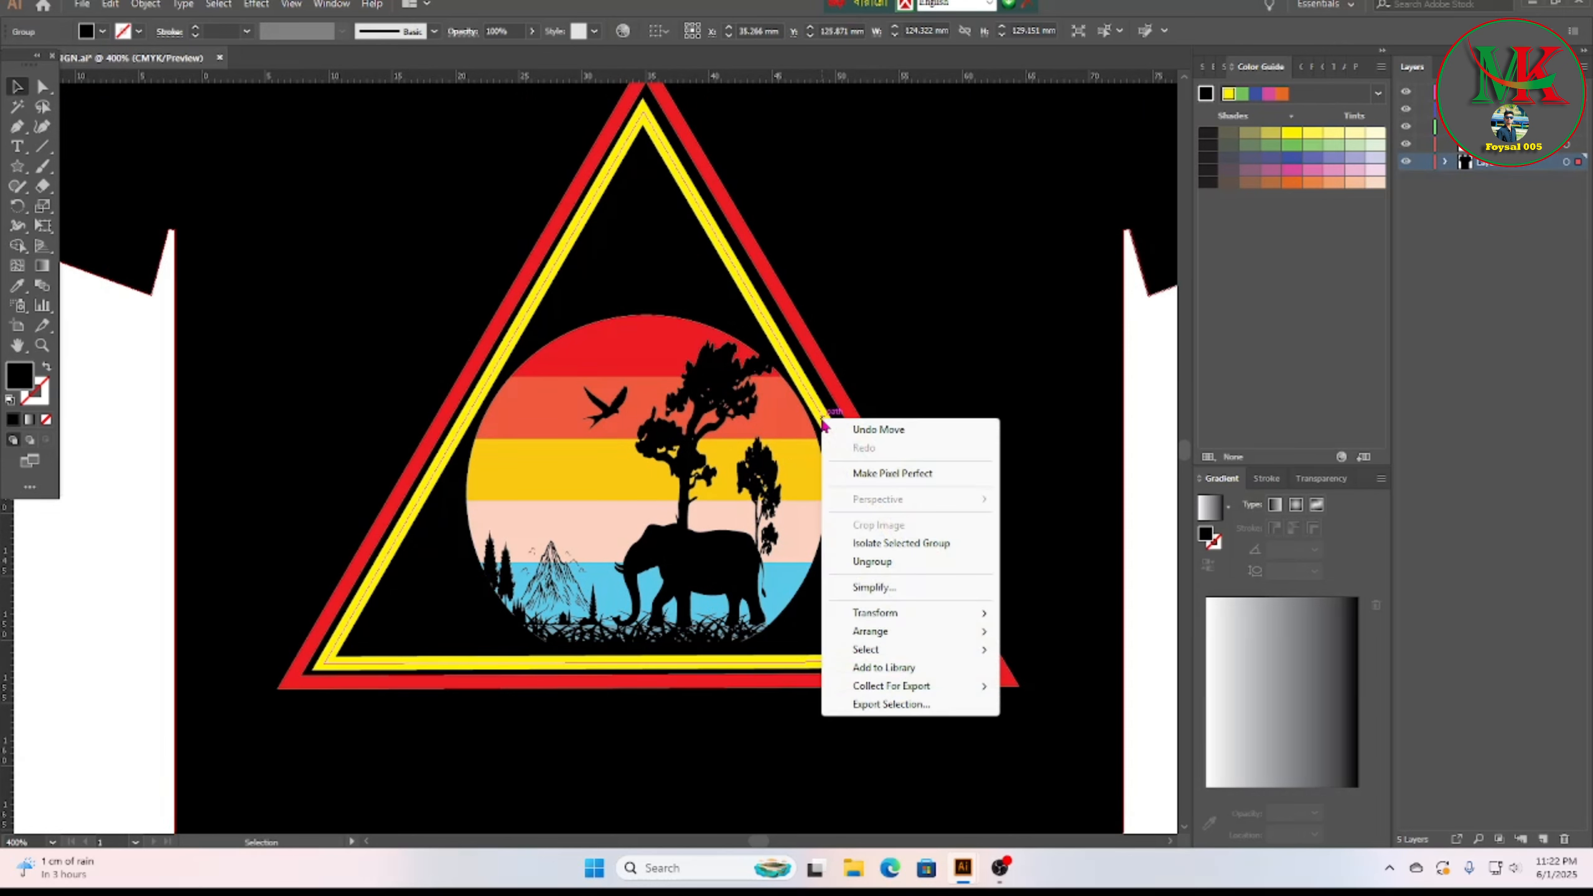
pyautogui.click(872, 561)
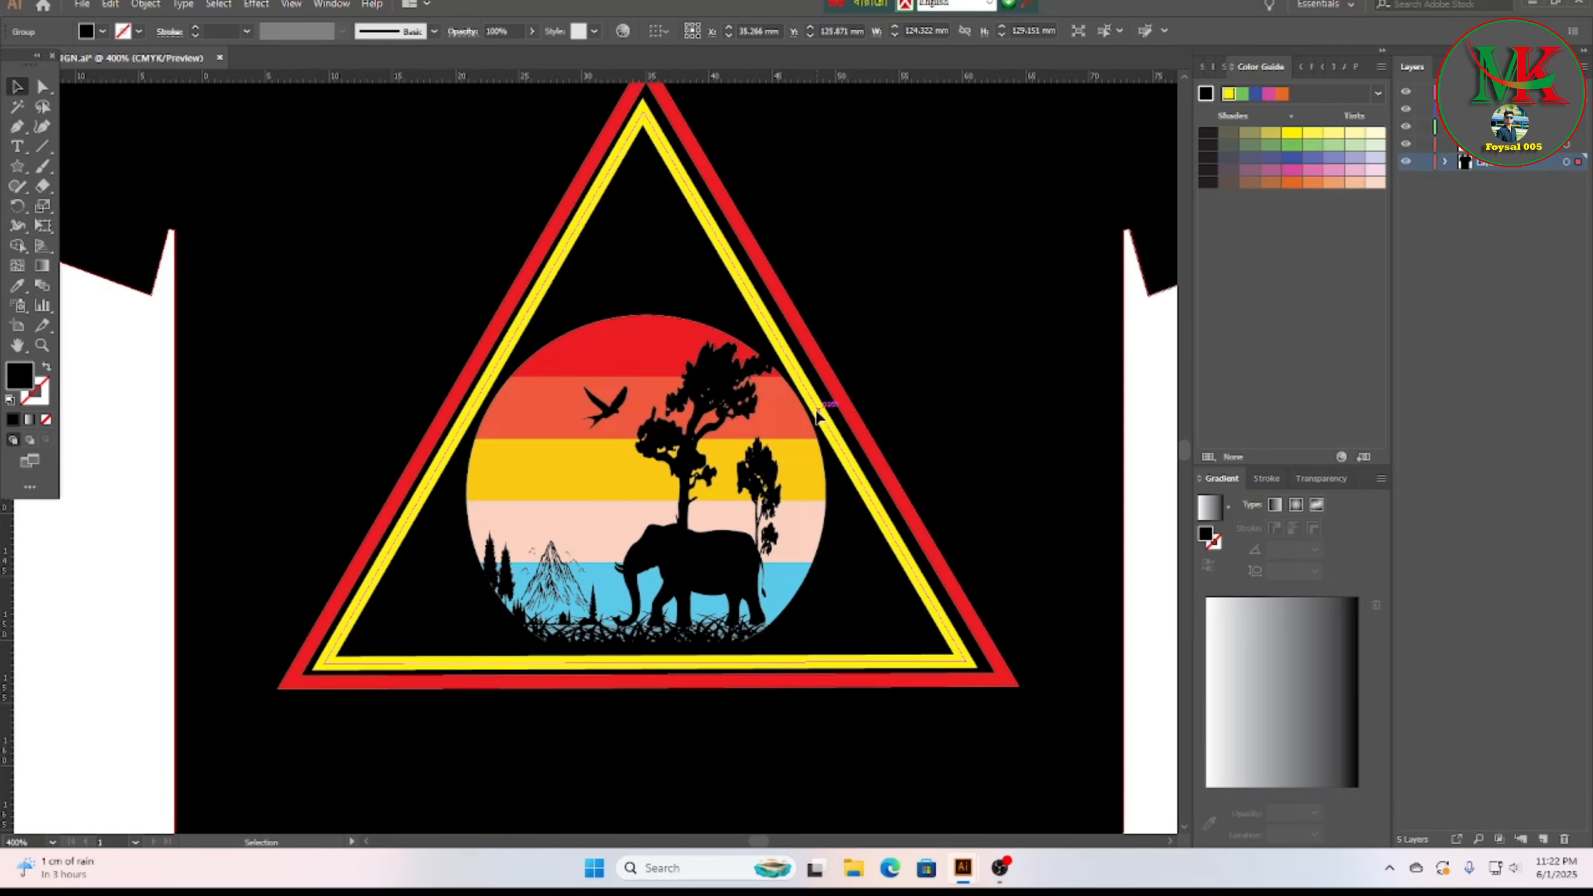
pyautogui.press('Right')
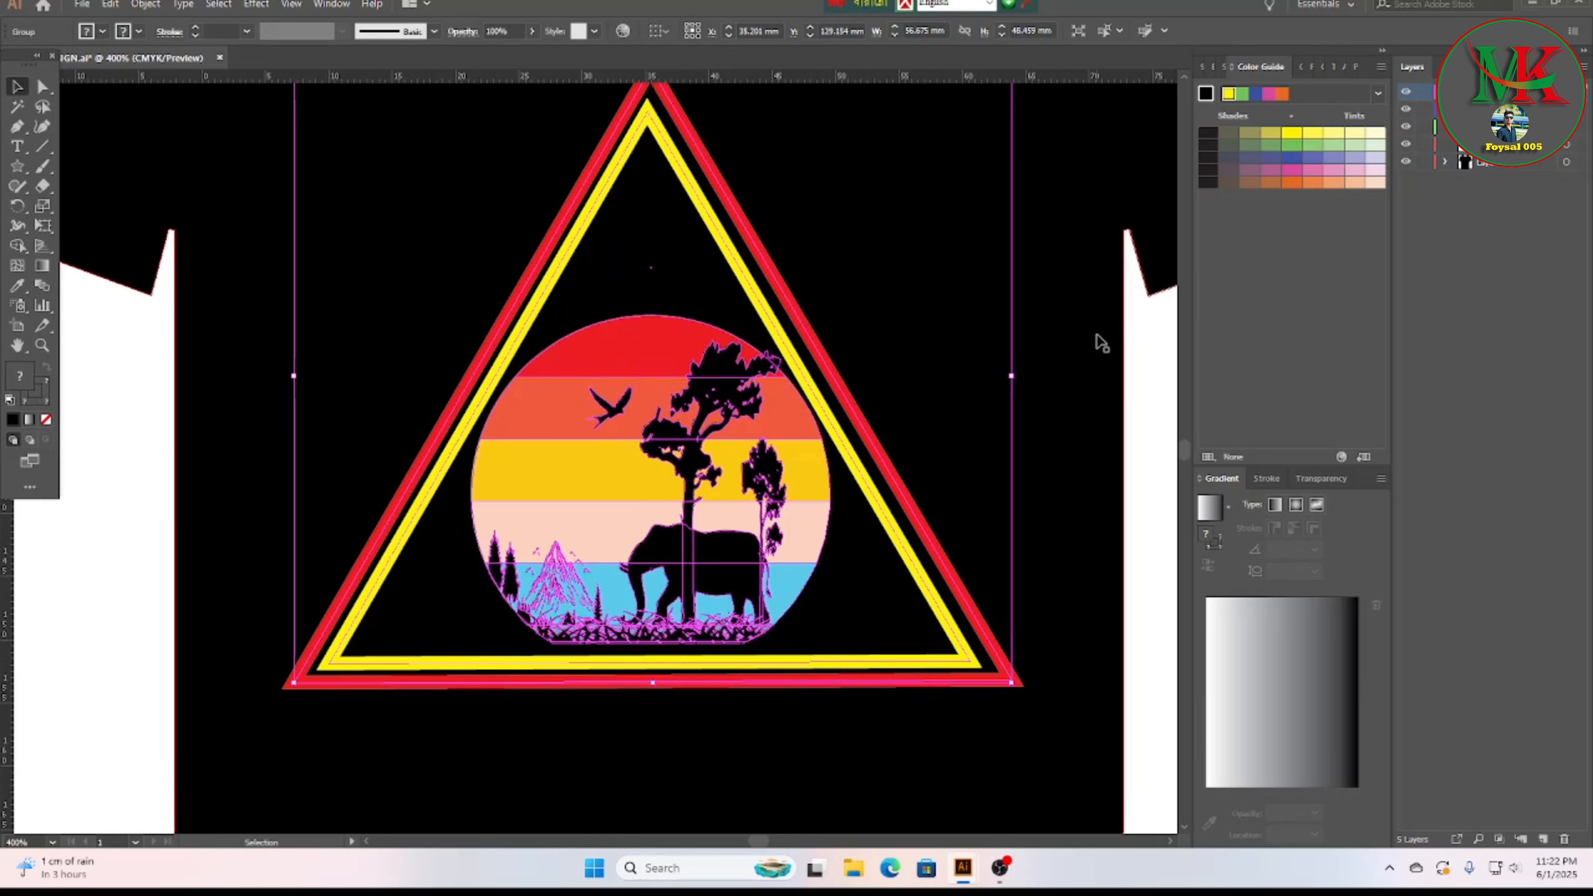
pyautogui.rightClick(847, 447)
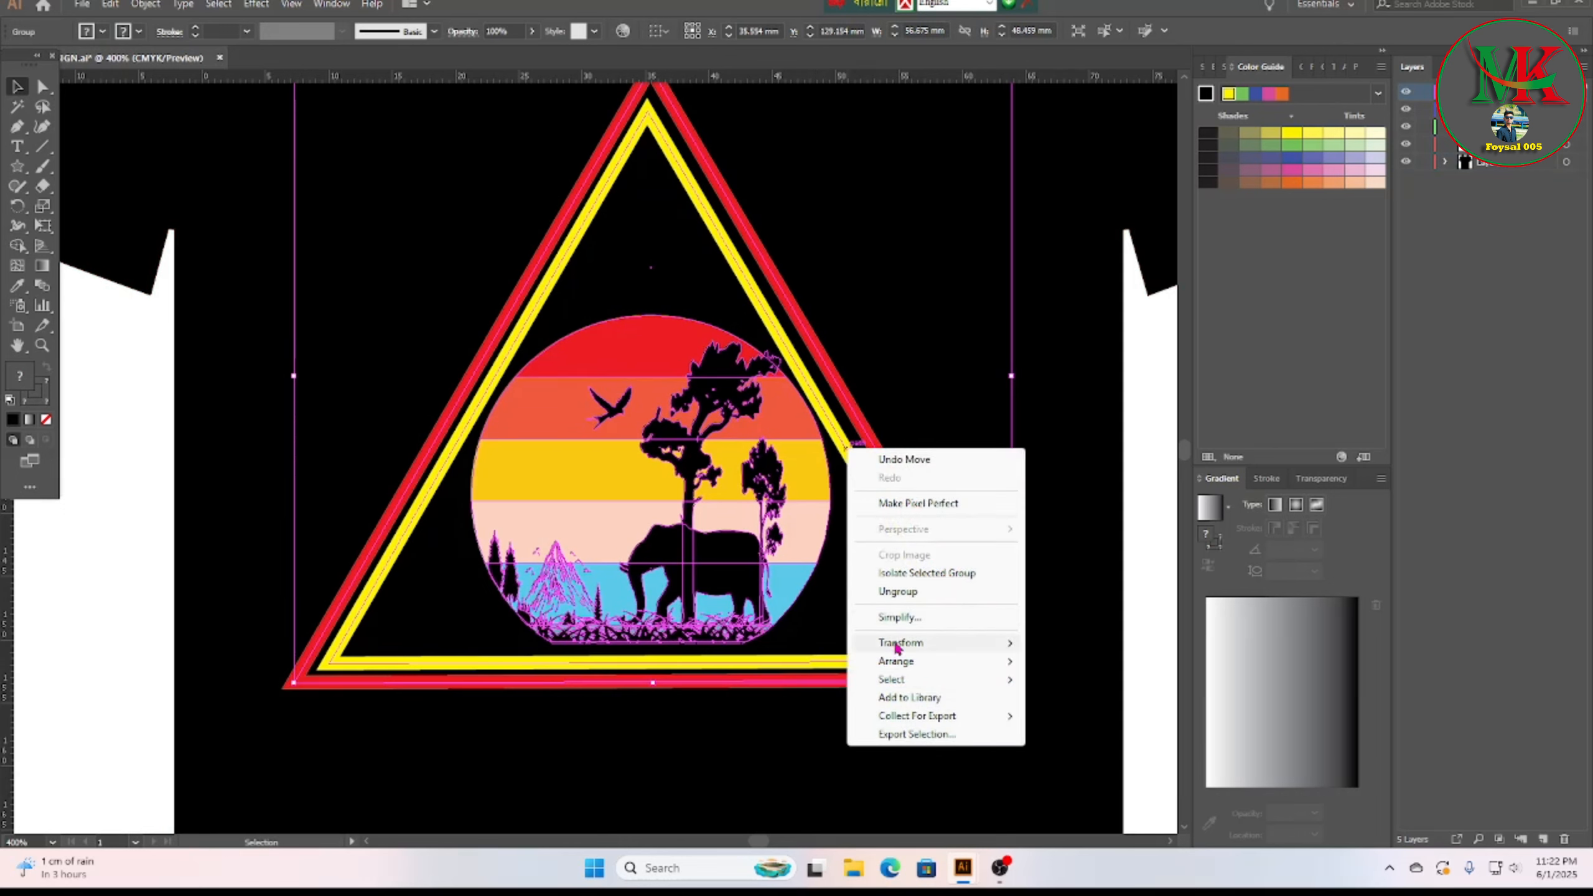
pyautogui.click(908, 596)
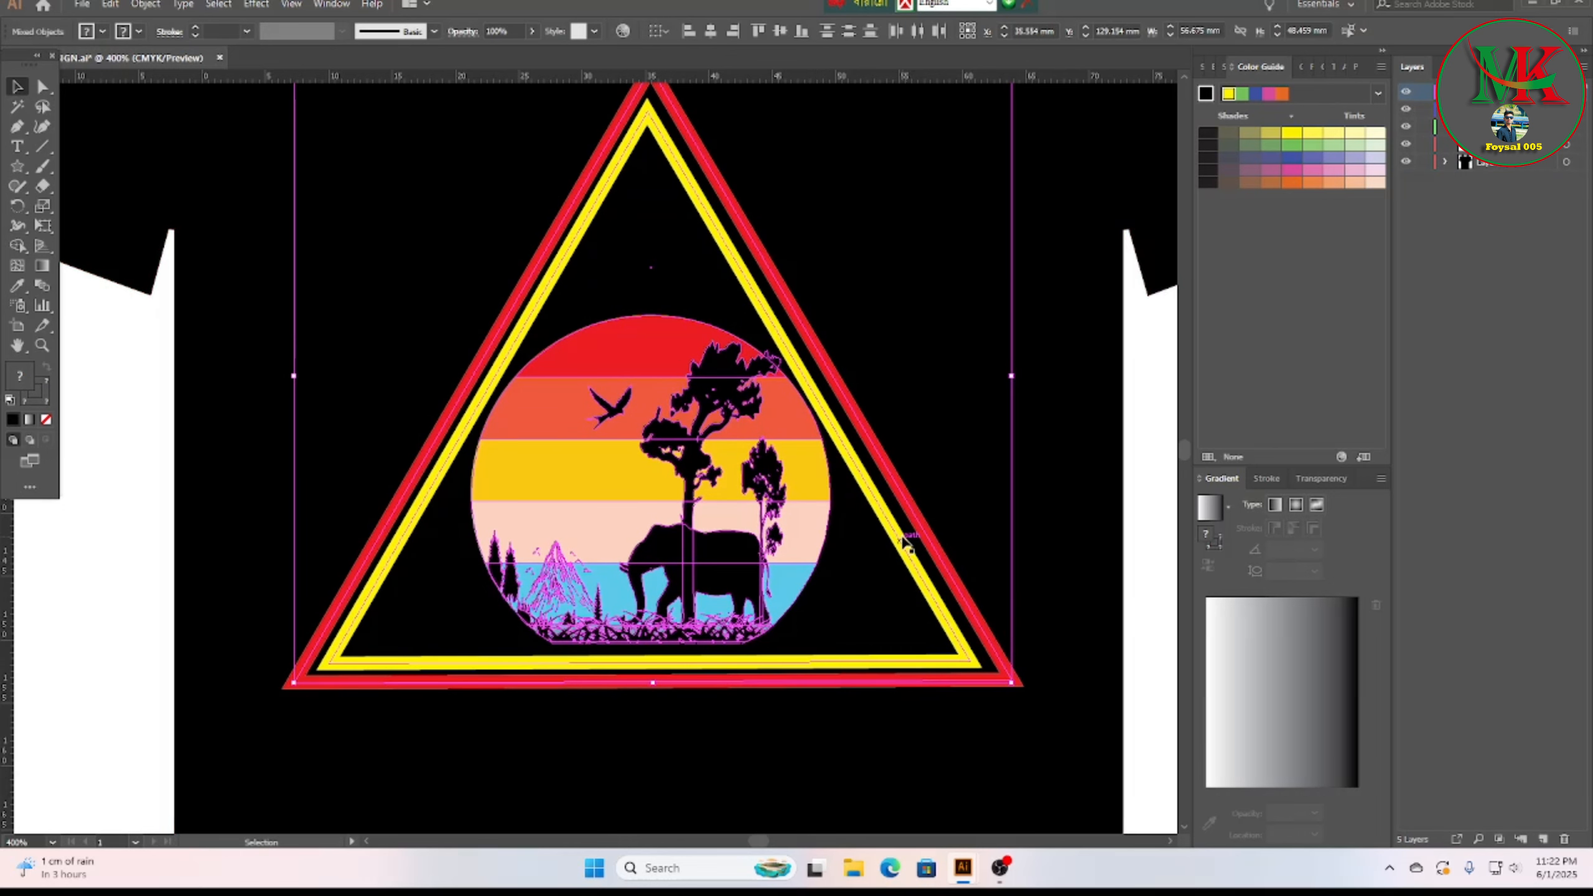
# Step: Resize the inner yellow triangle to about 50 by 43 mm to even its gap inside the red triangle
pyautogui.click(888, 505)
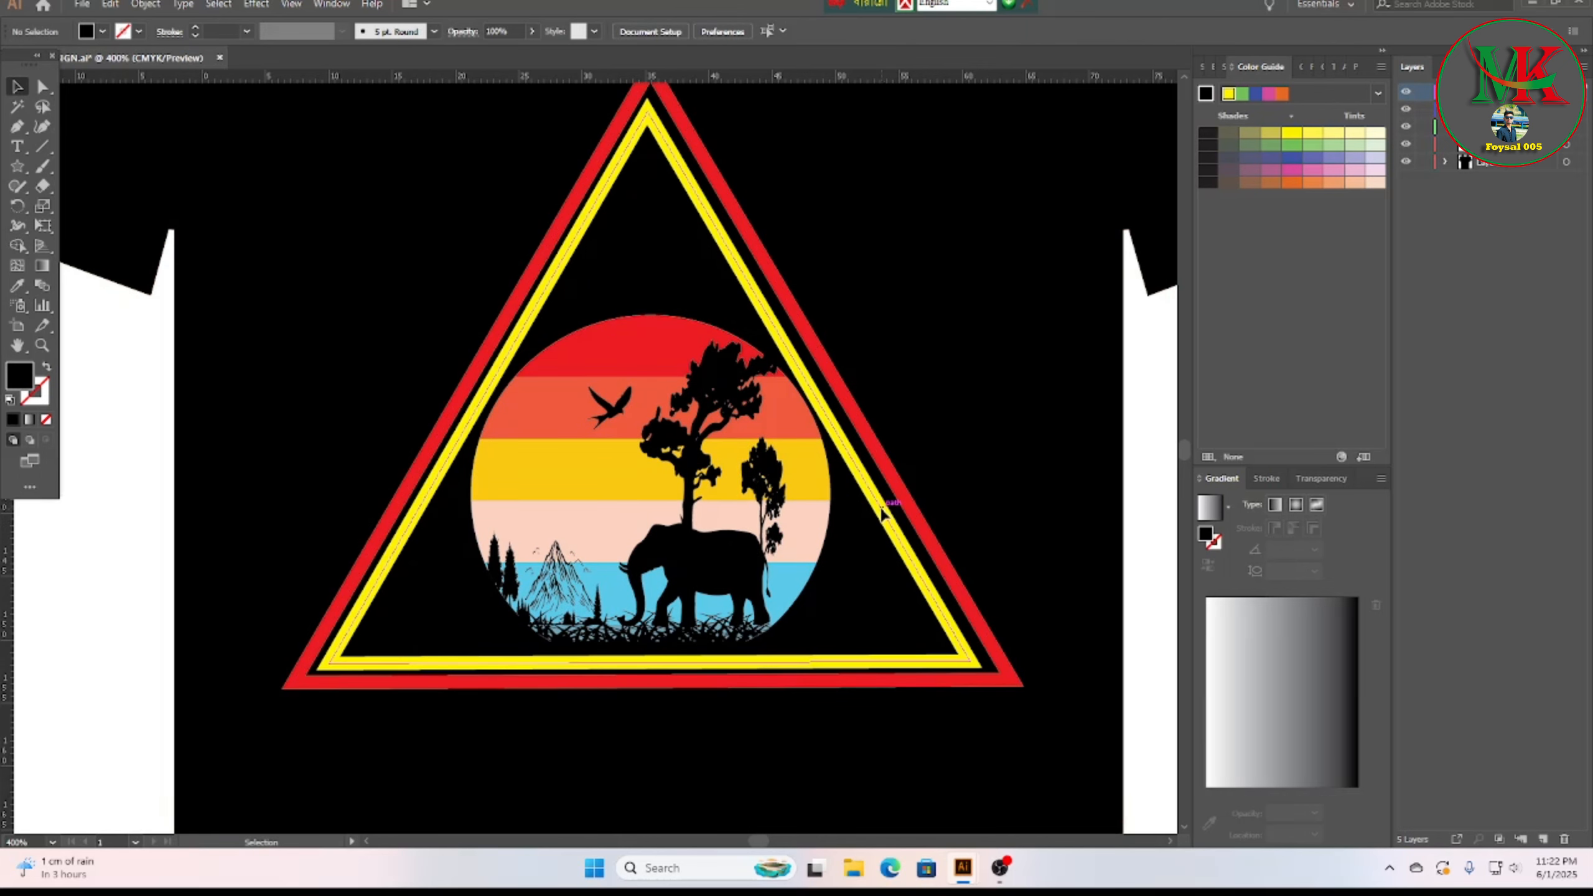
pyautogui.press('Right')
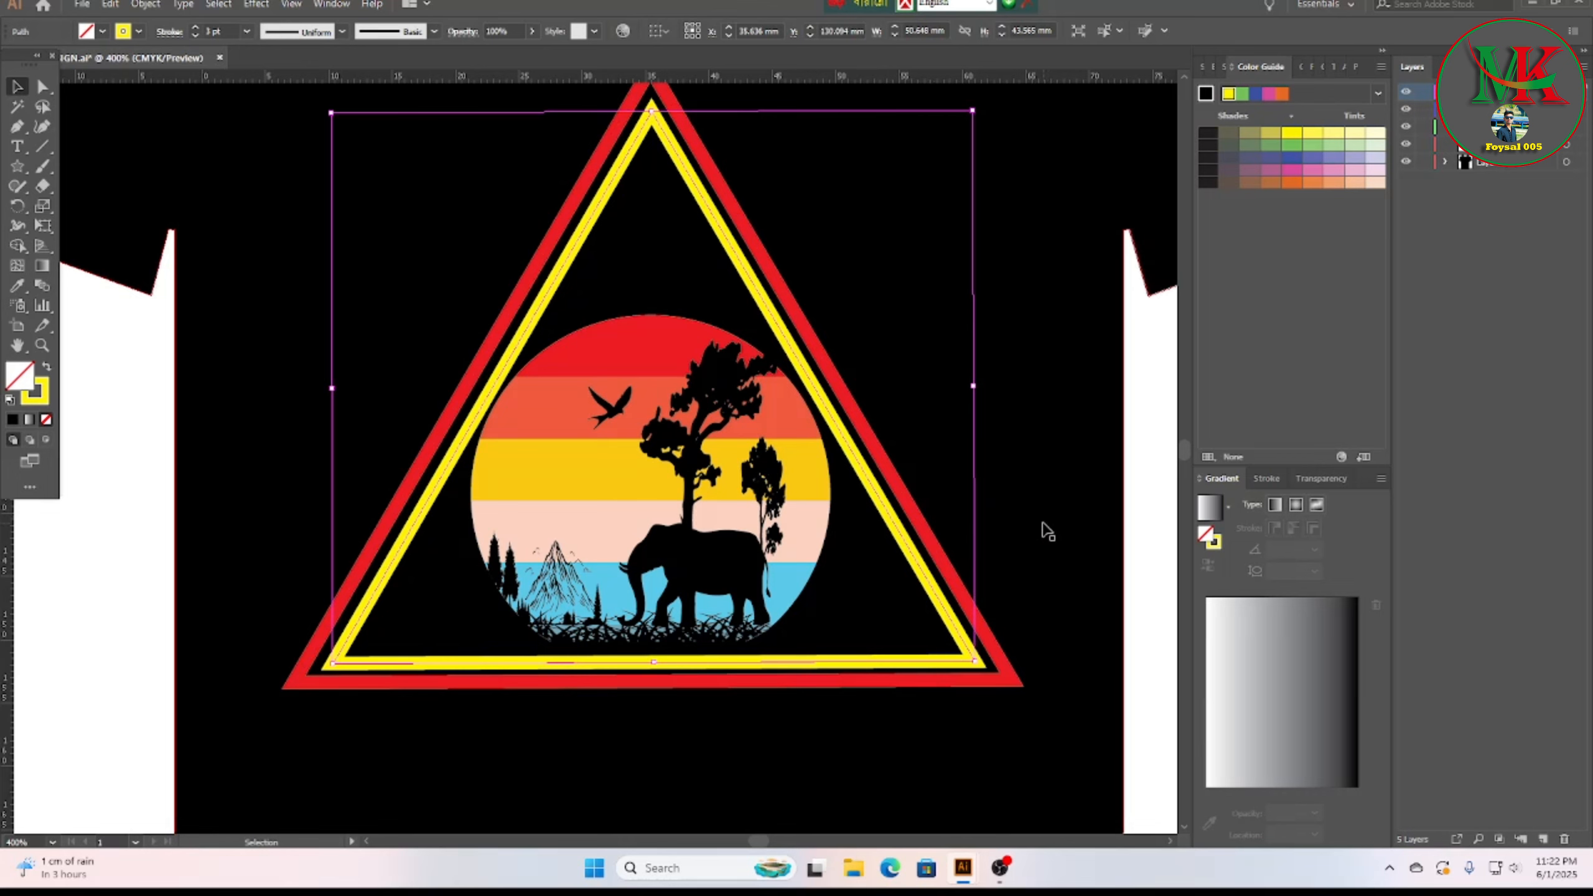
pyautogui.press('Left')
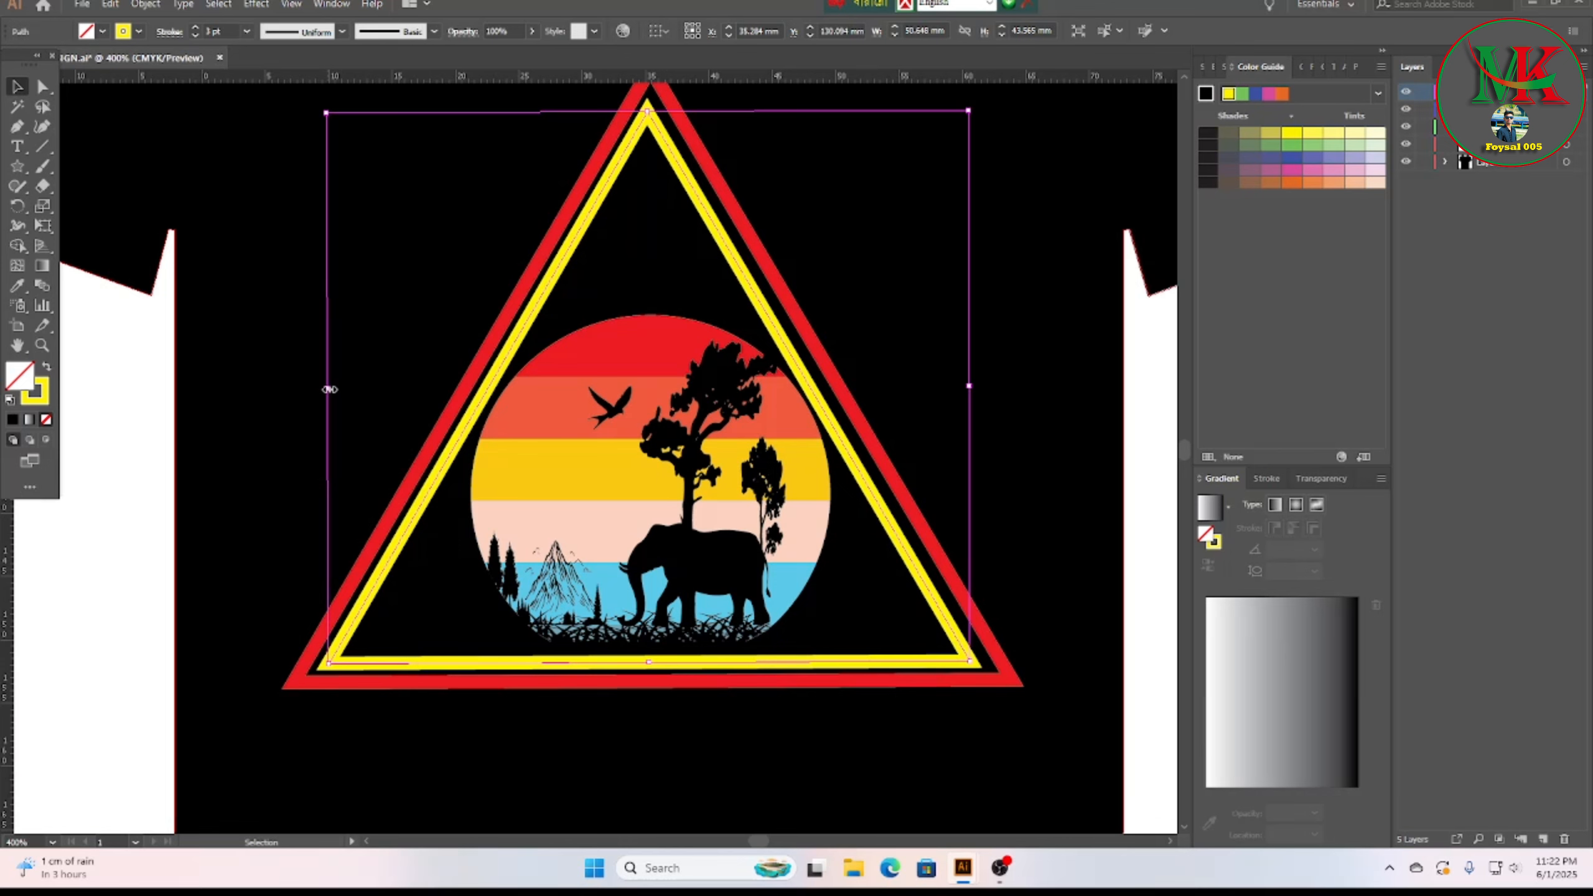
pyautogui.moveTo(328, 389); pyautogui.dragTo(331, 389)
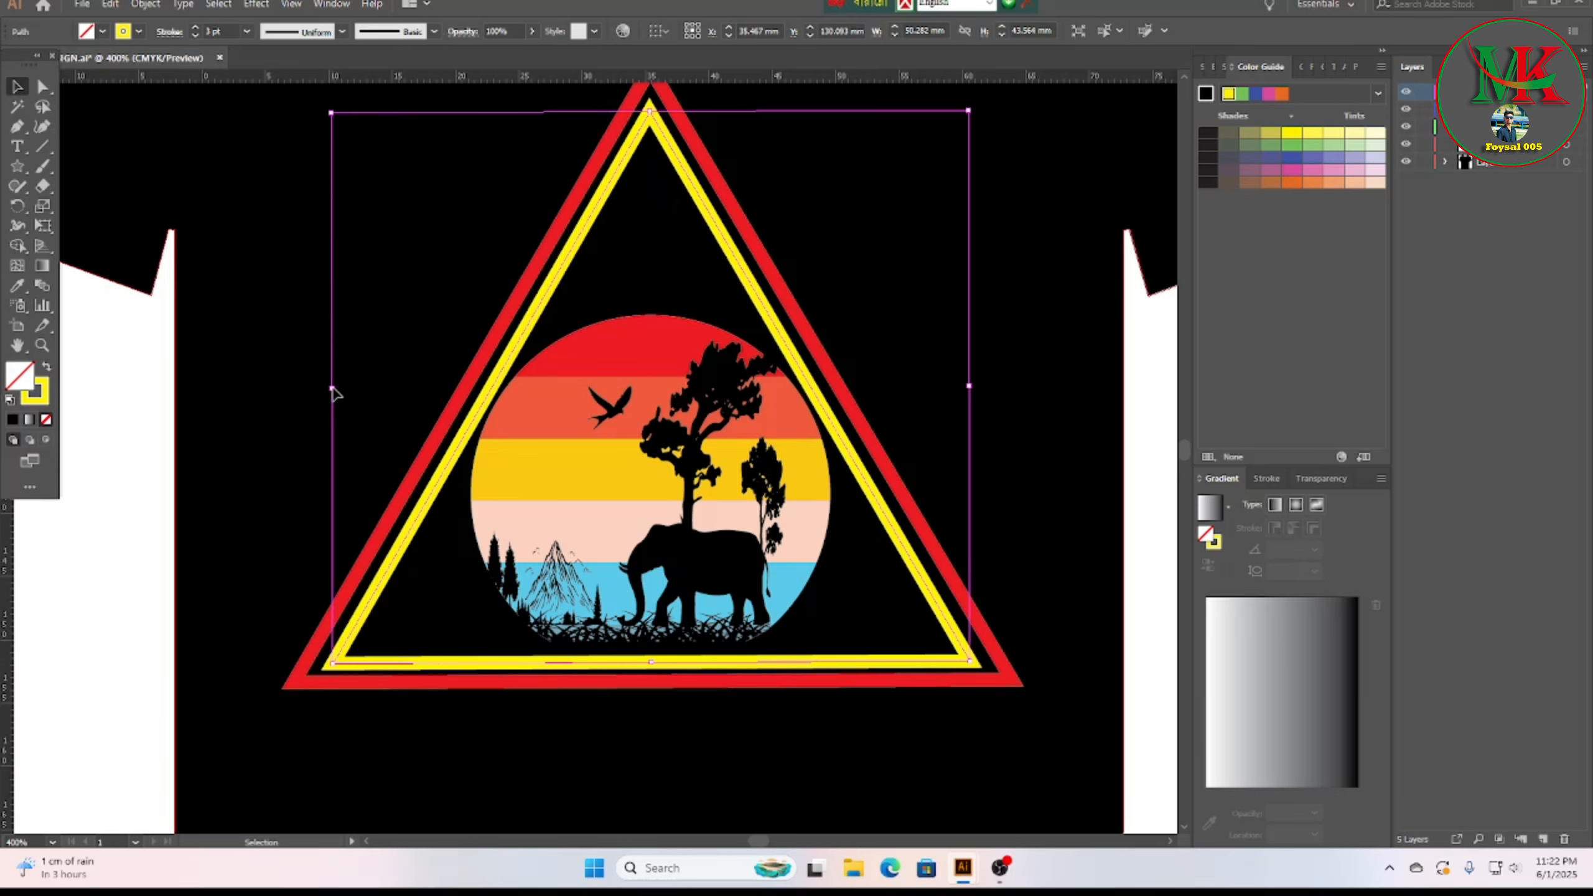
pyautogui.moveTo(655, 664); pyautogui.dragTo(666, 659)
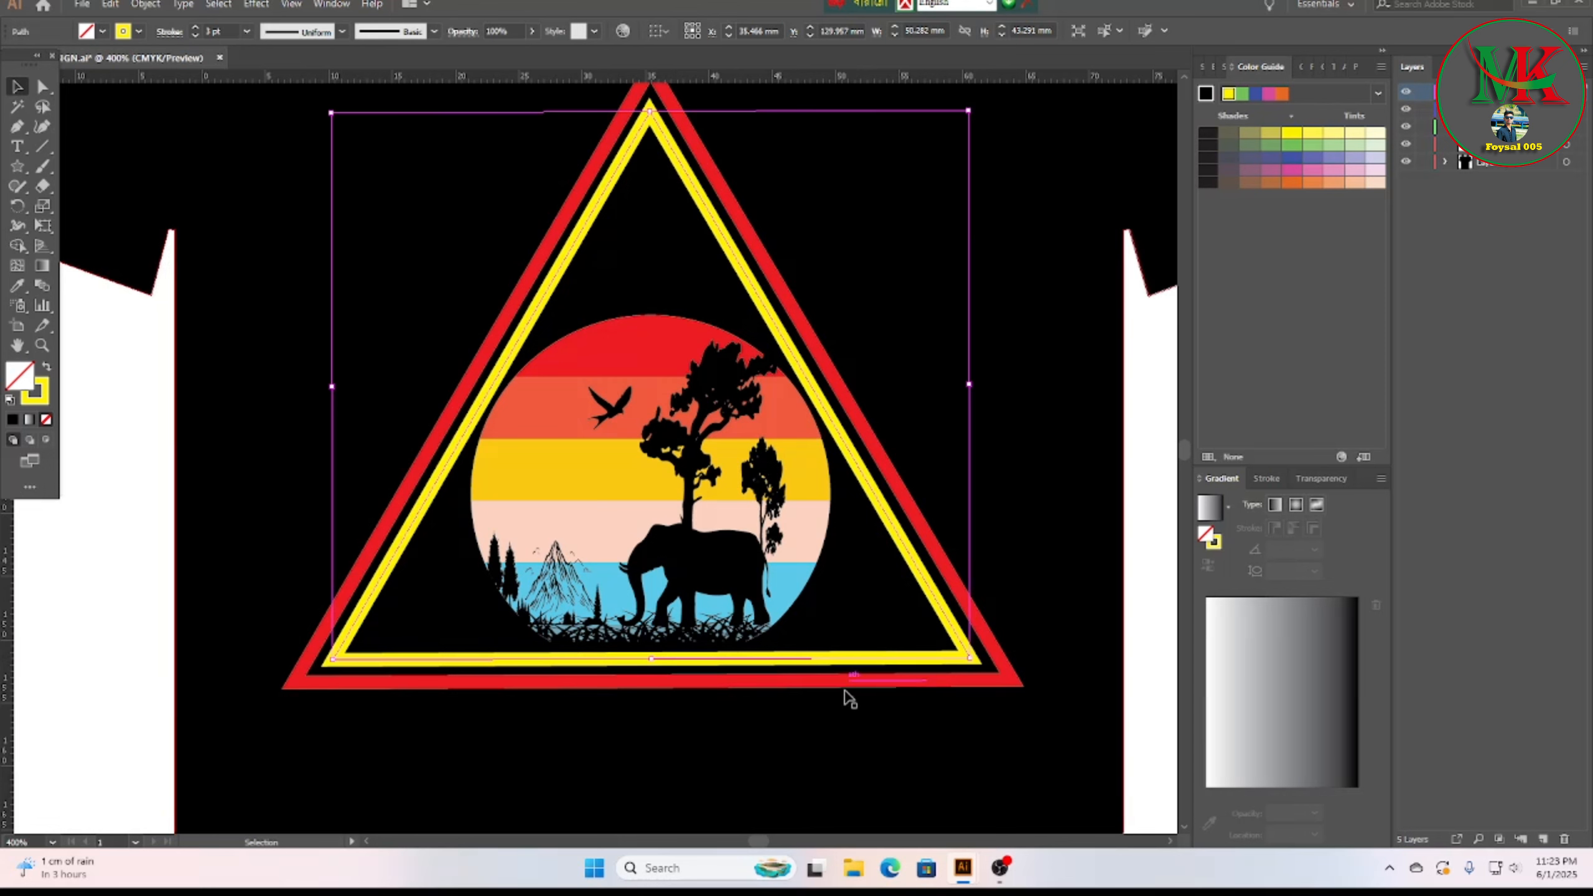
pyautogui.click(825, 766)
pyautogui.scroll(3, 629, 696)
pyautogui.scroll(1, 629, 701)
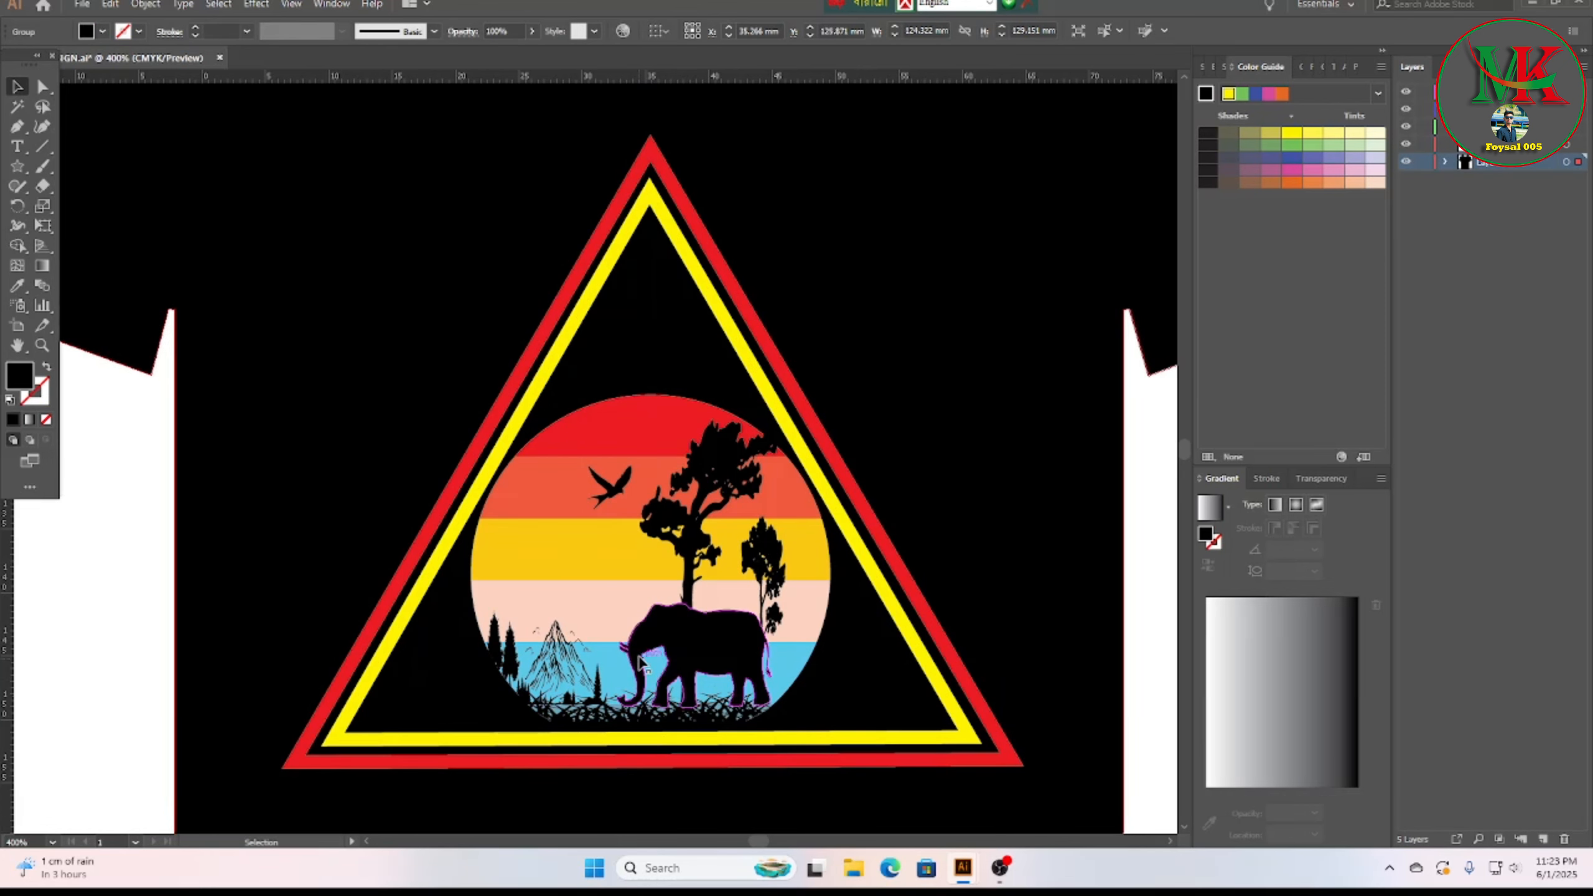
pyautogui.scroll(-2, 629, 701)
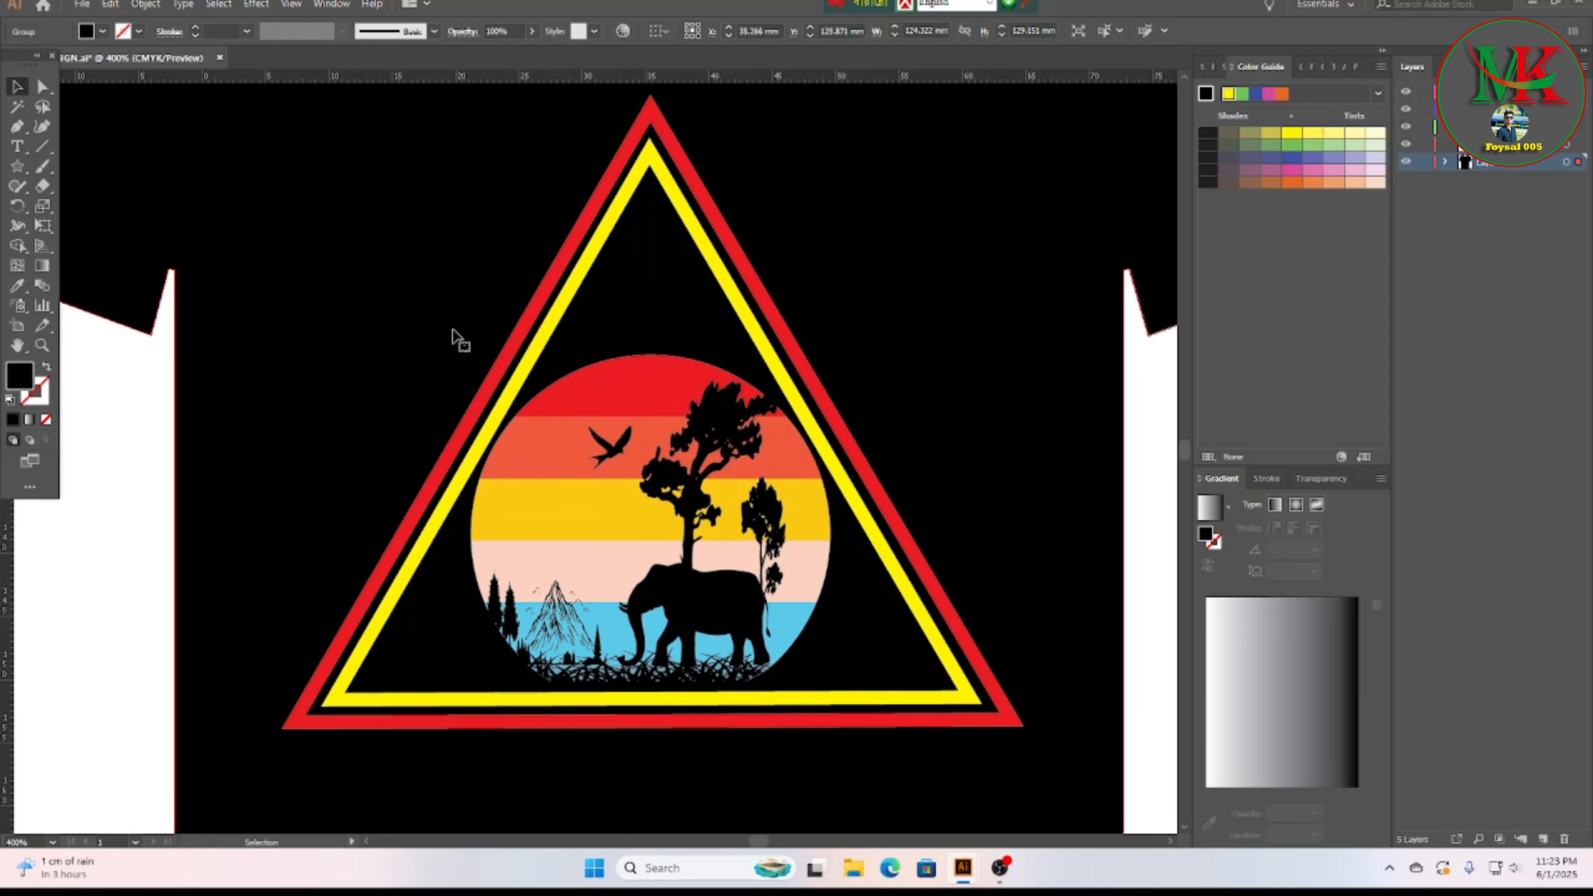
# Step: Move the shirt off to the side and group both triangles with the sun artwork
pyautogui.moveTo(420, 323); pyautogui.dragTo(499, 394)
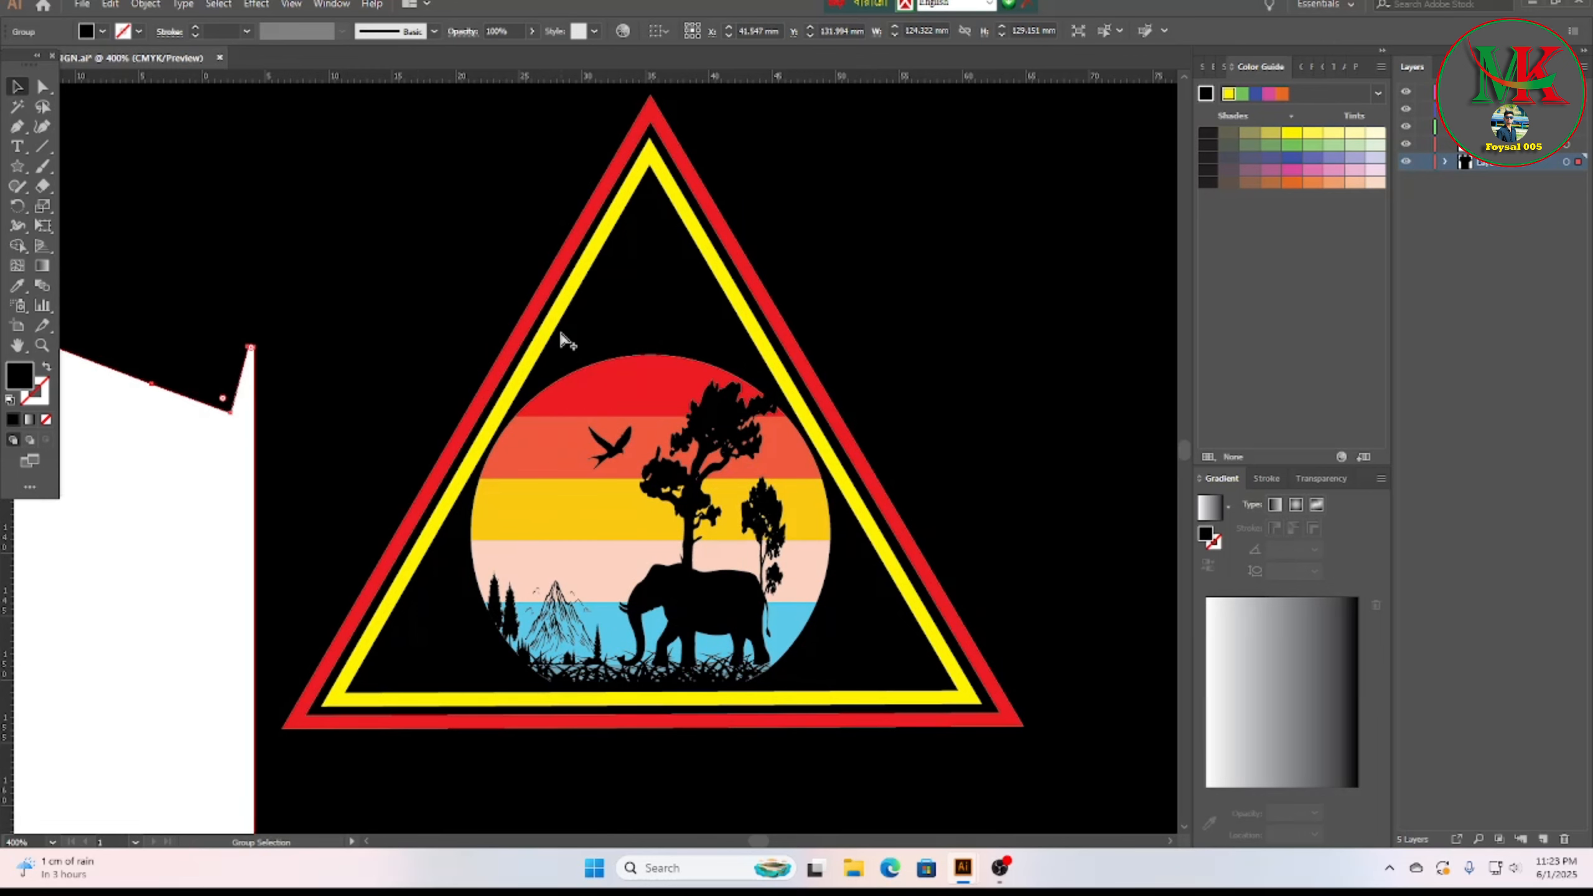
pyautogui.hotkey('ctrl', '0')
pyautogui.moveTo(582, 593); pyautogui.dragTo(169, 556)
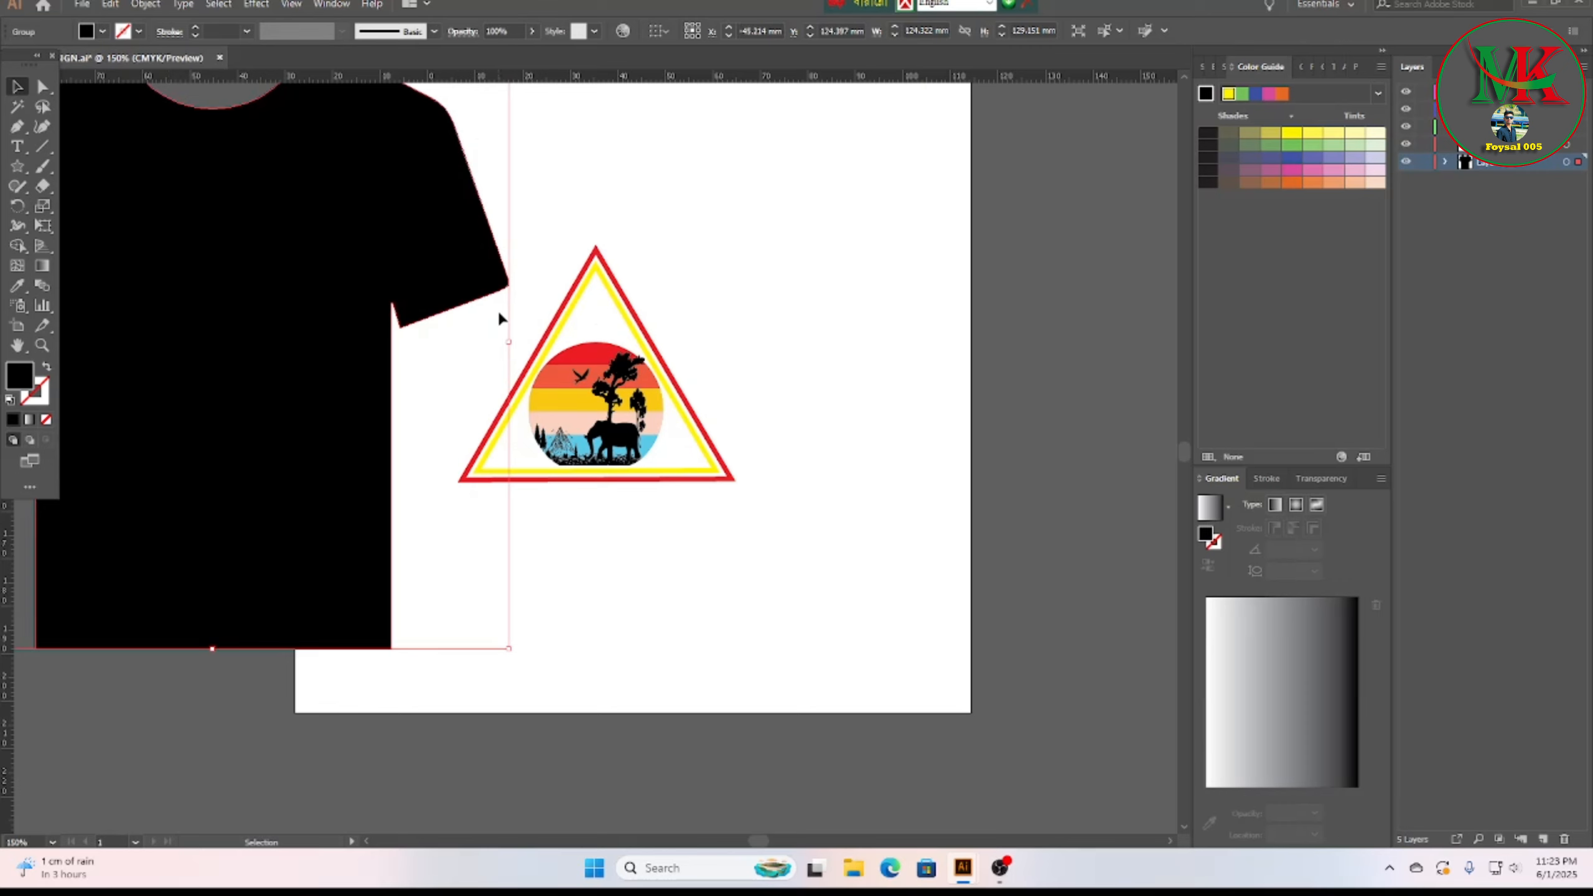
pyautogui.rightClick(614, 298)
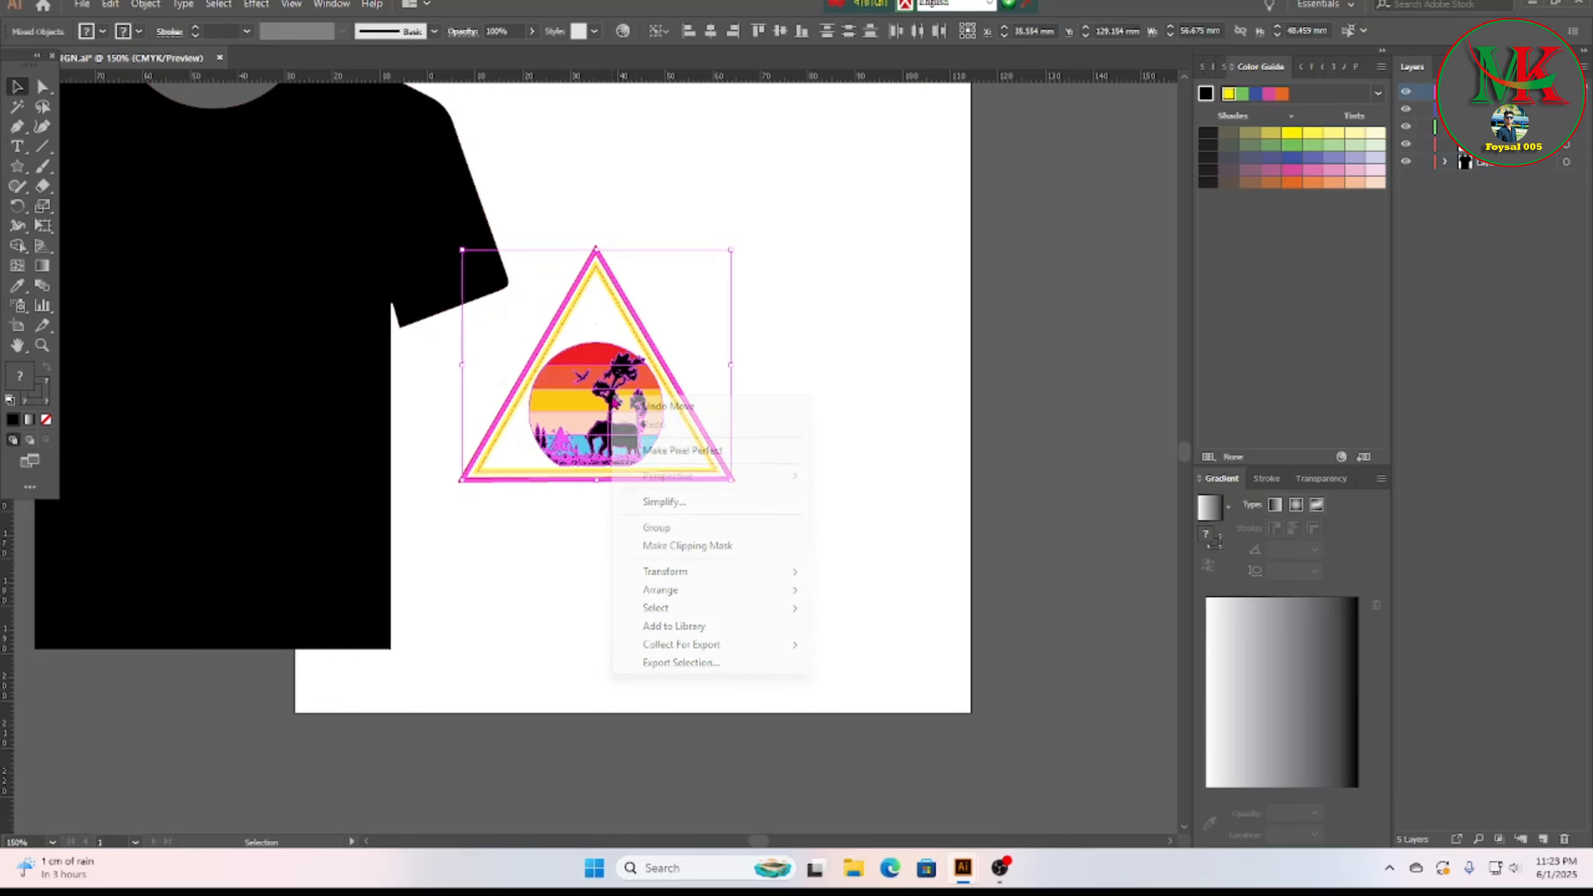
pyautogui.click(674, 528)
# Step: Move the shirt back onto the artboard behind the grouped design
pyautogui.moveTo(288, 466); pyautogui.dragTo(752, 478)
pyautogui.scroll(3, 758, 661)
pyautogui.click(1001, 580)
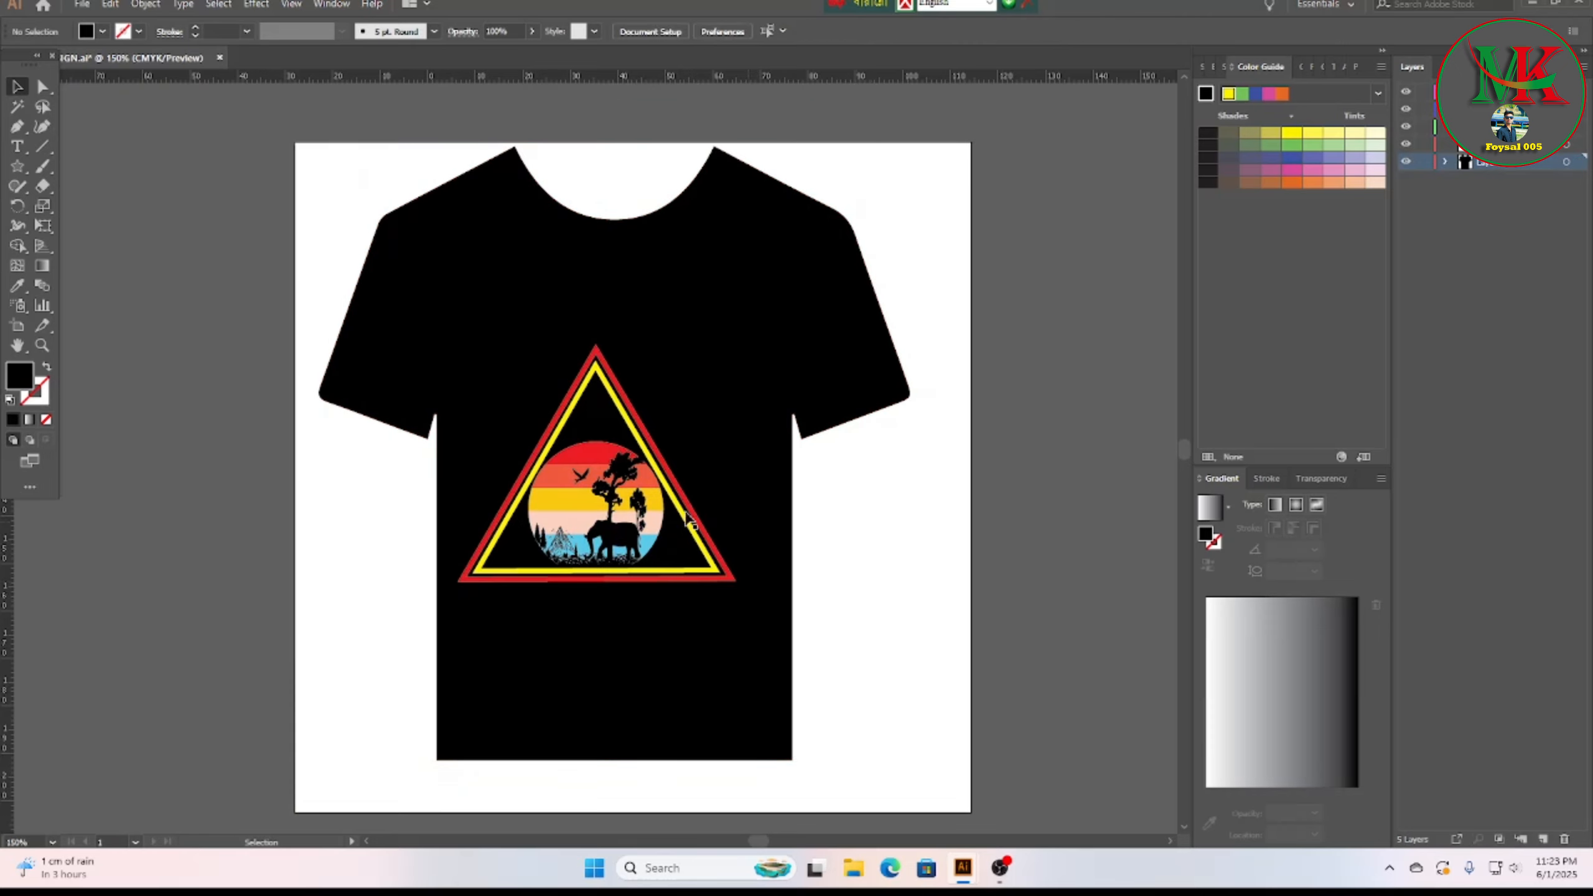
pyautogui.scroll(-1, 630, 510)
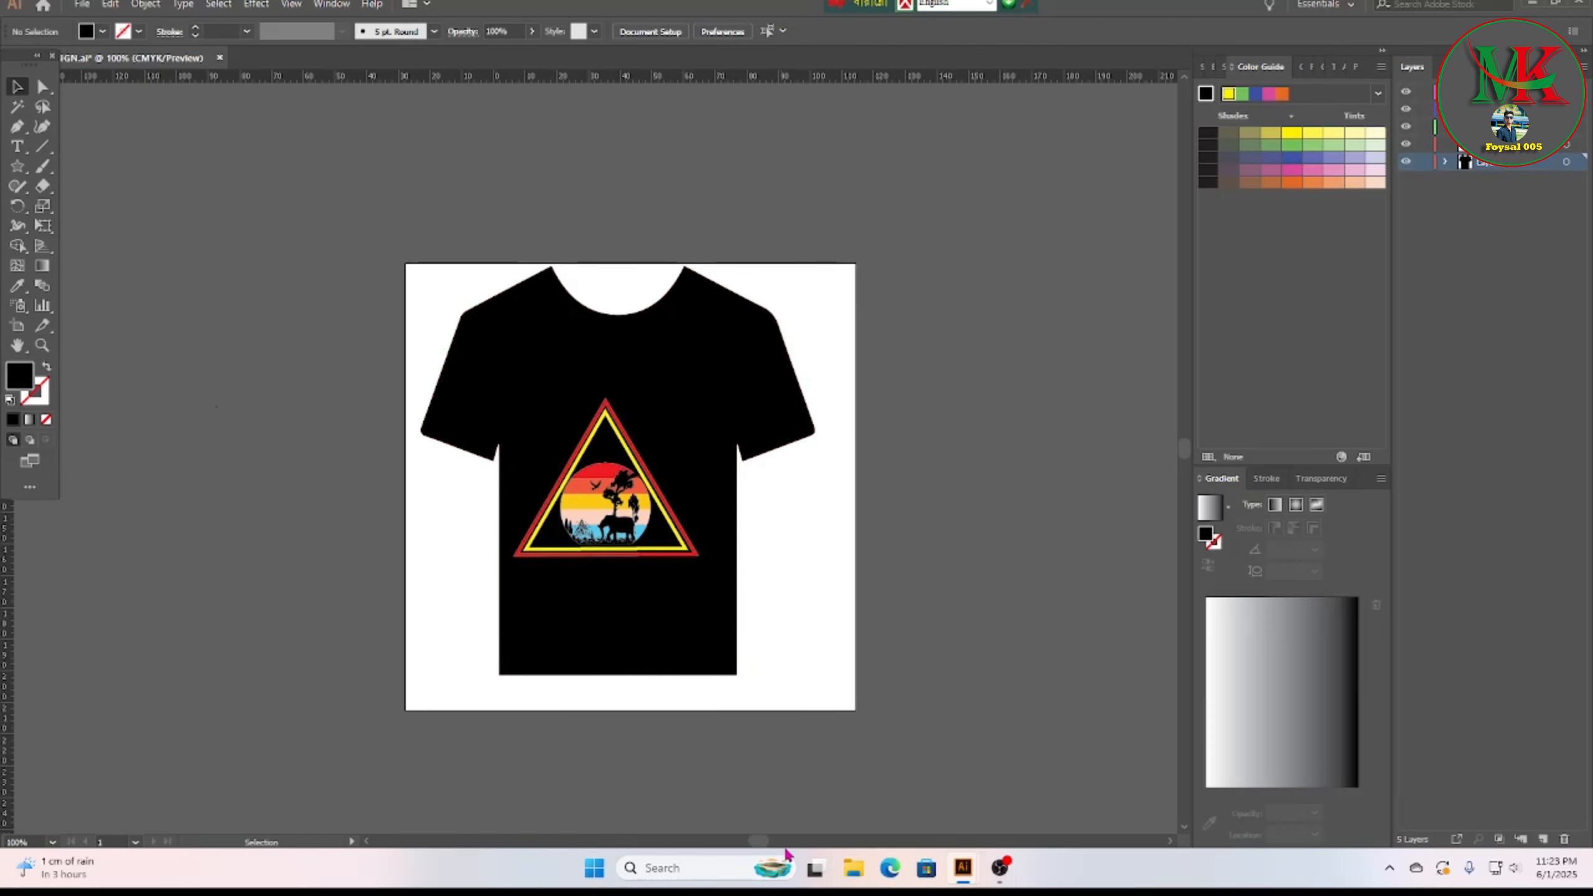
pyautogui.moveTo(761, 844); pyautogui.dragTo(755, 844)
pyautogui.scroll(-2, 813, 699)
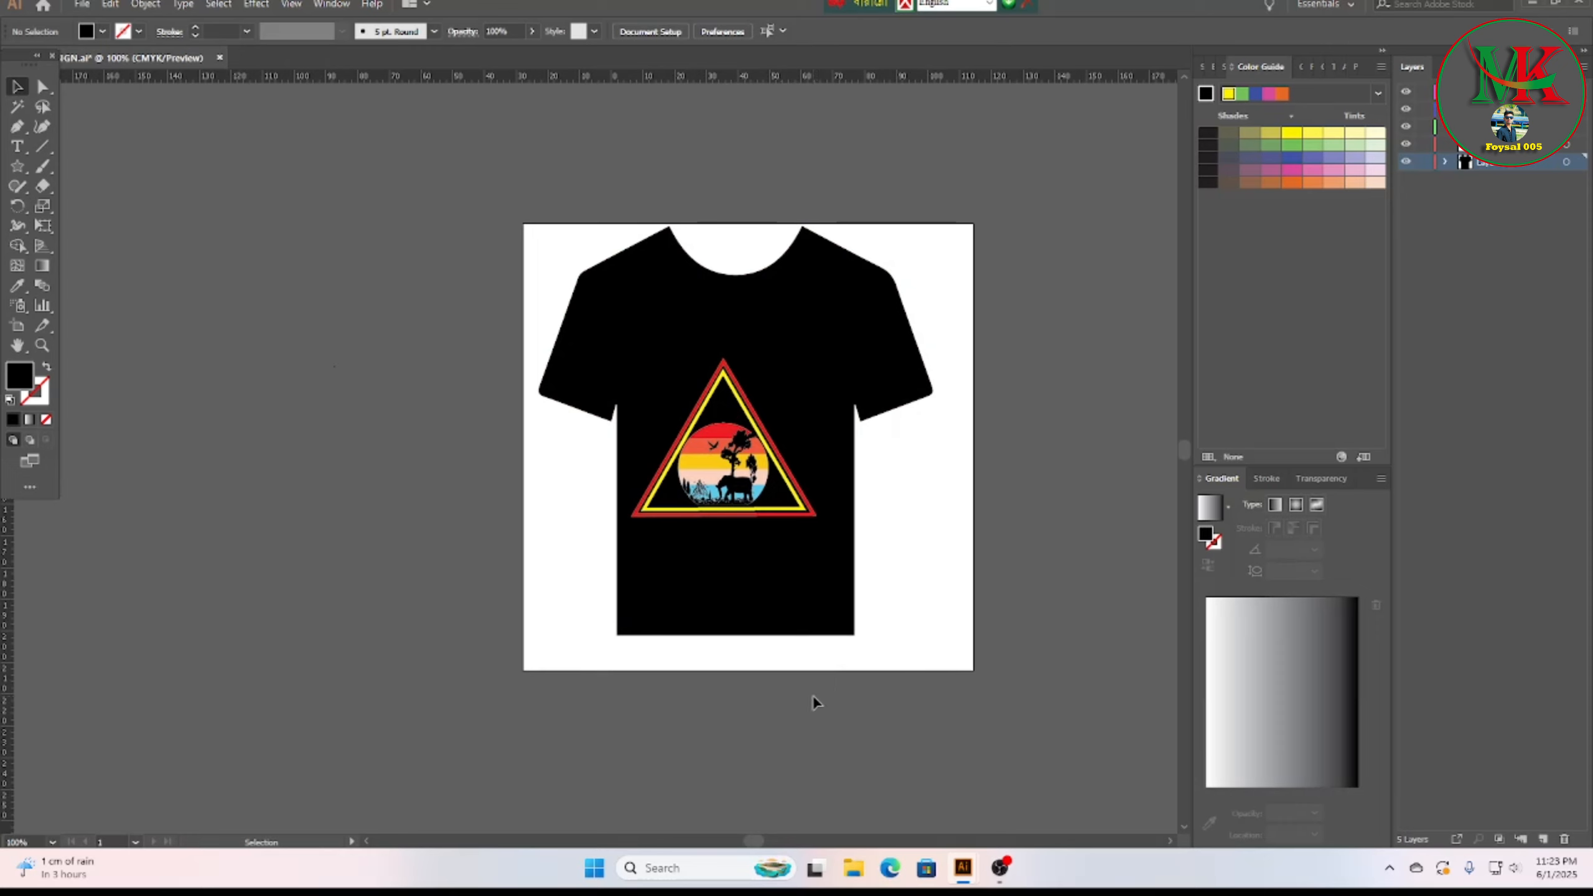
# Step: Align the shirt and the grouped design to each other by their horizontal centers
pyautogui.moveTo(479, 362); pyautogui.dragTo(1031, 663)
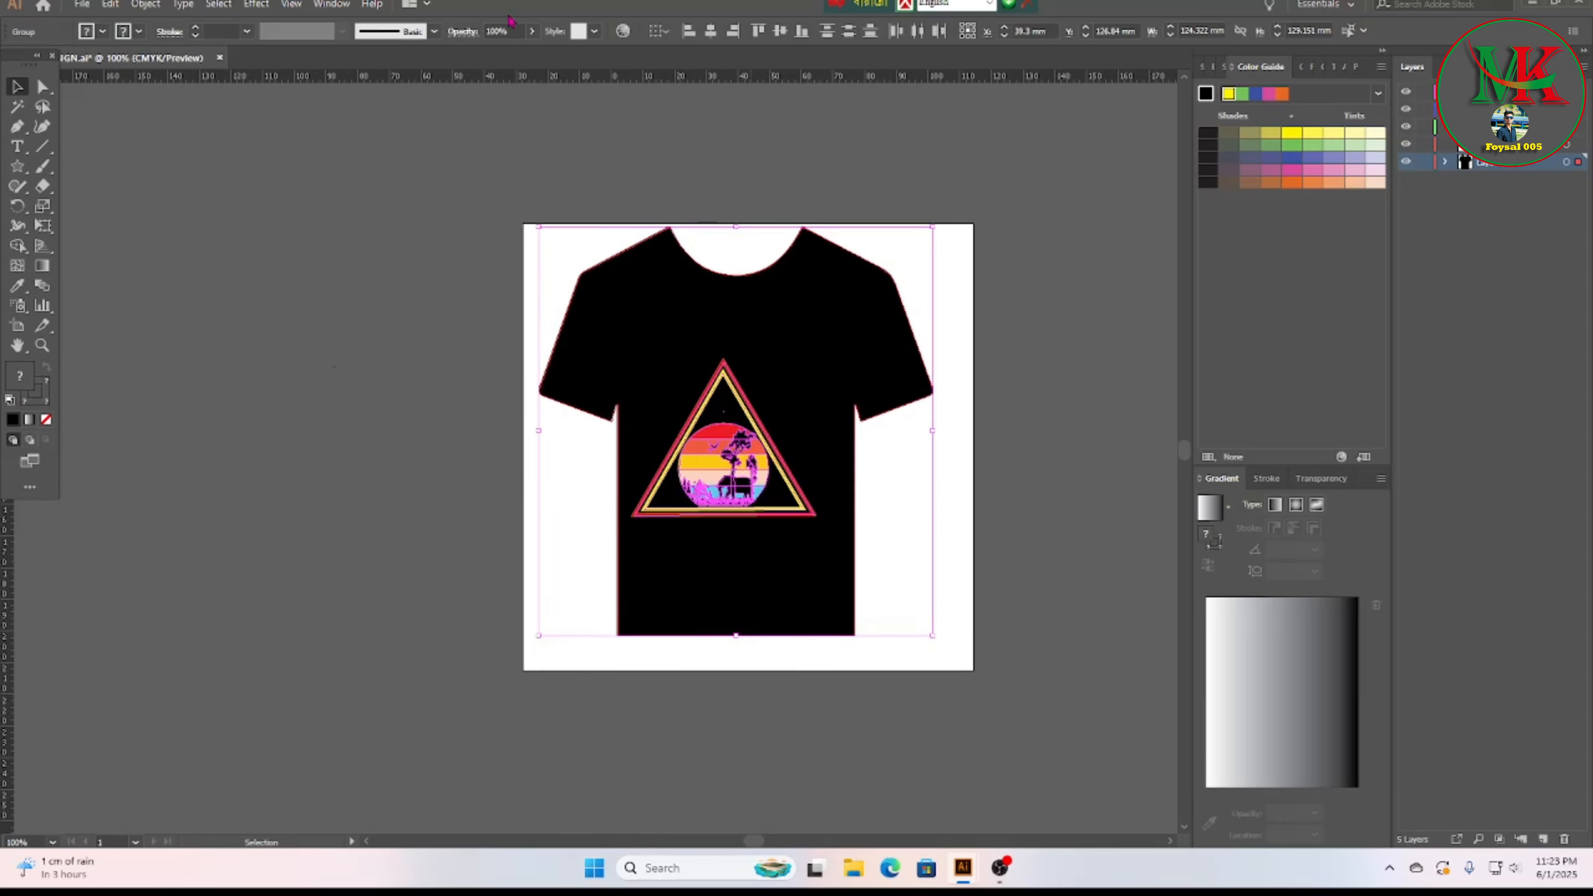
pyautogui.click(710, 31)
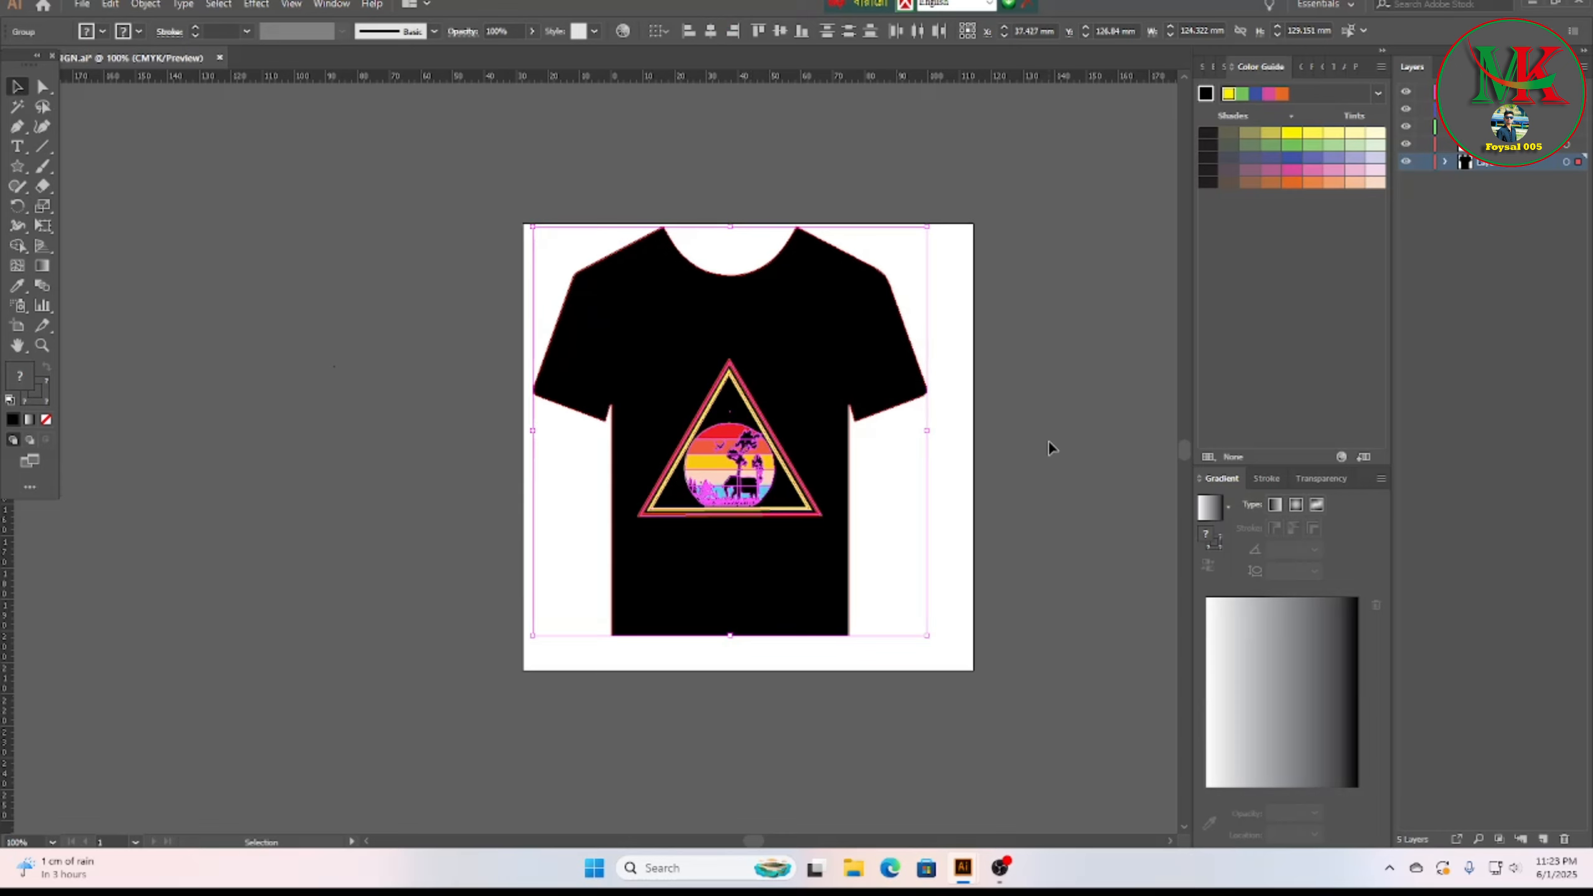
pyautogui.click(1044, 466)
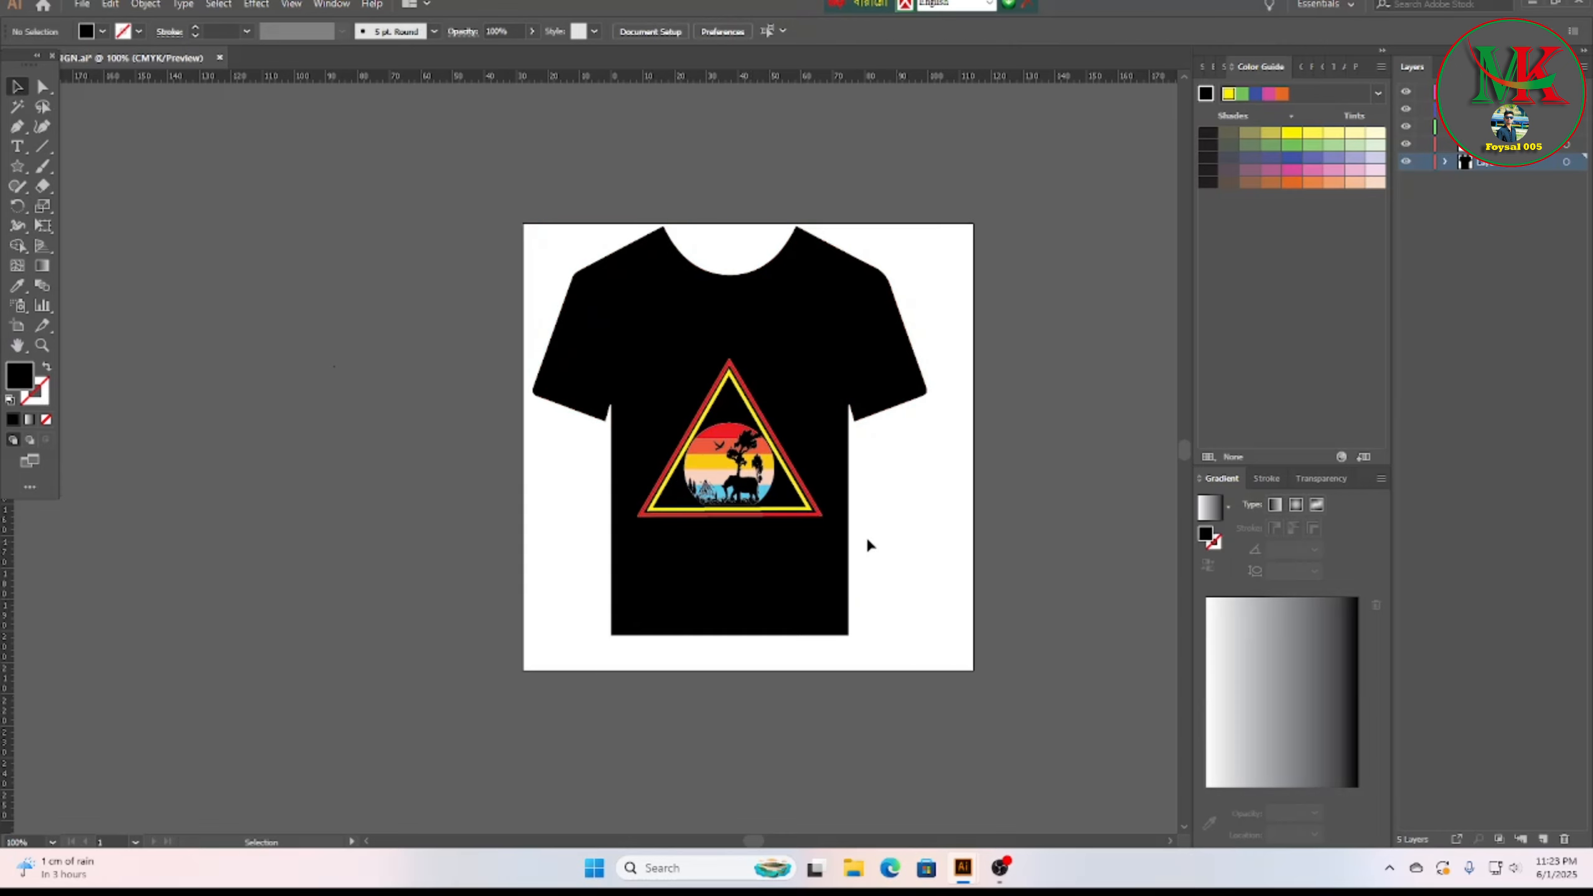
pyautogui.scroll(1, 866, 545)
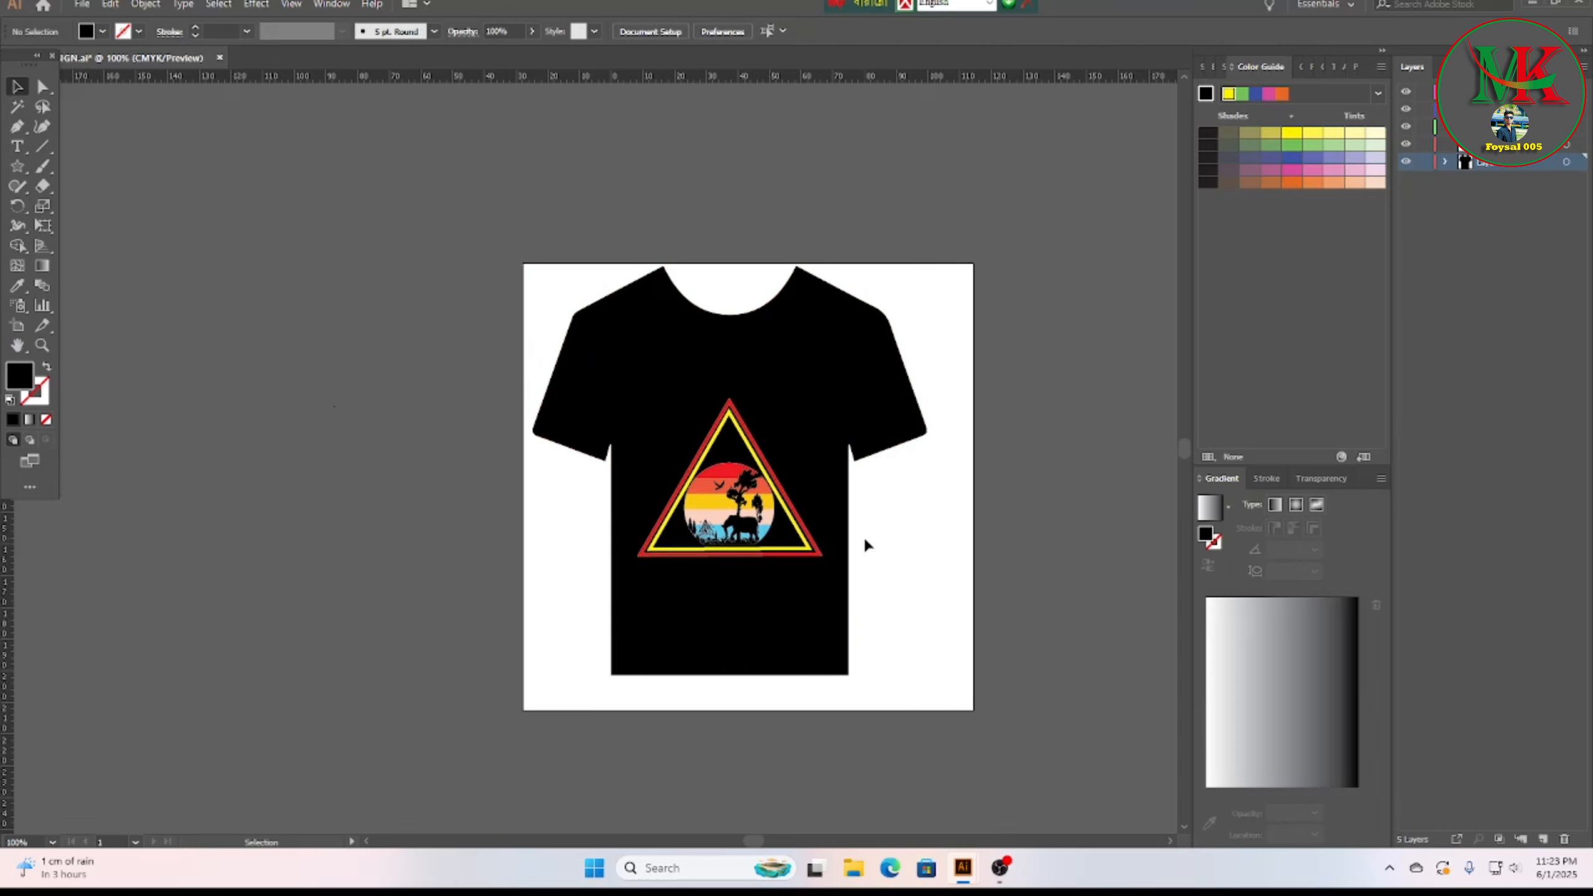
# Step: Move Artboard 1 with its artwork left to about X 34.6 mm
pyautogui.click(17, 325)
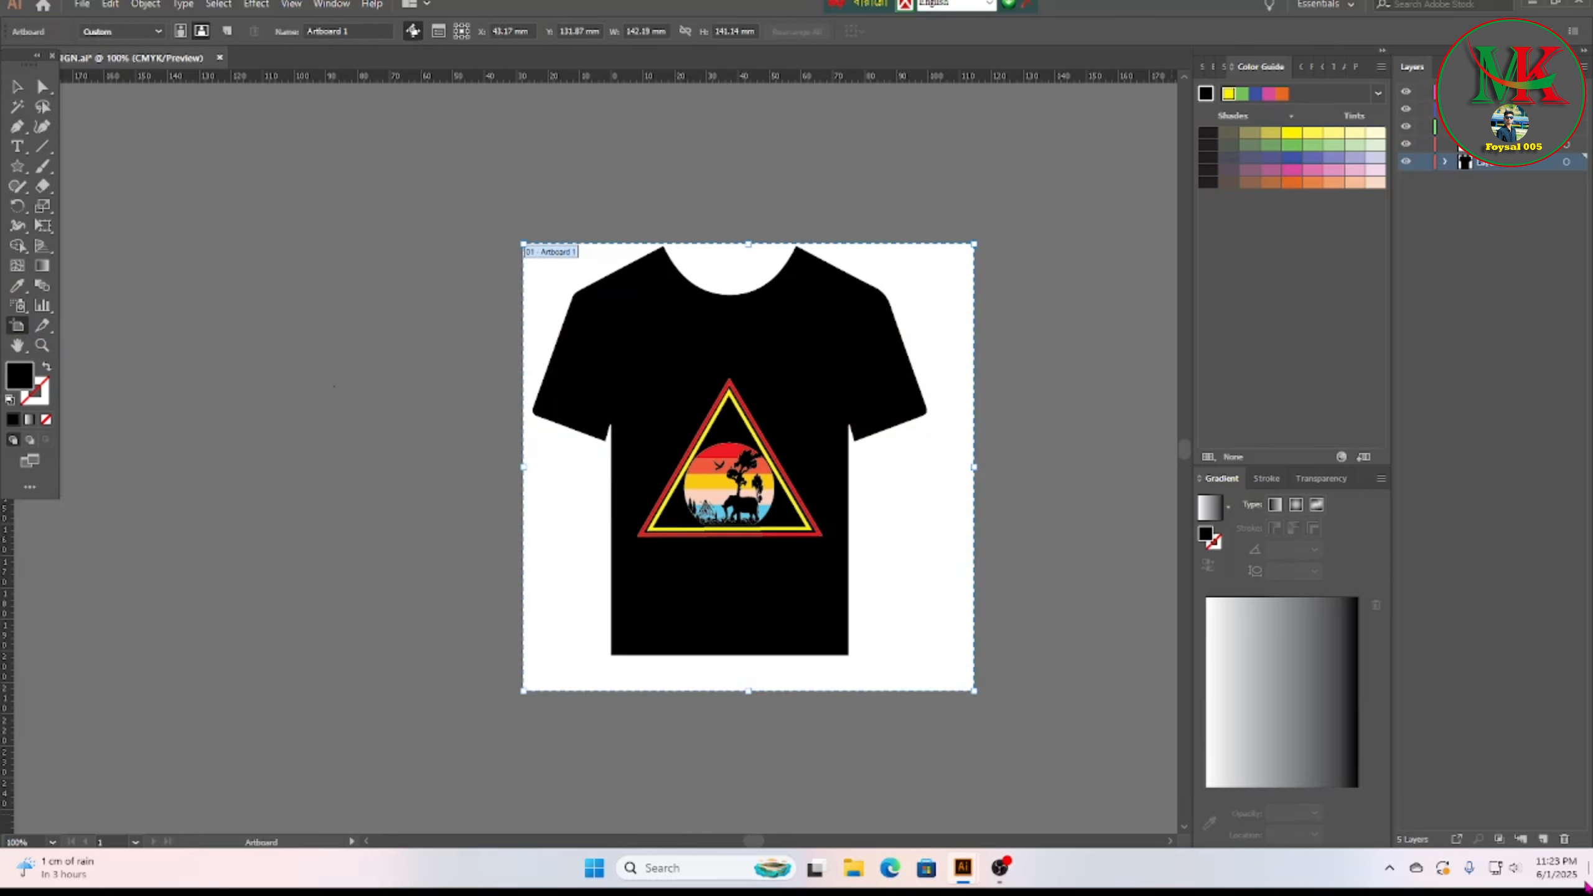
pyautogui.press('Left')
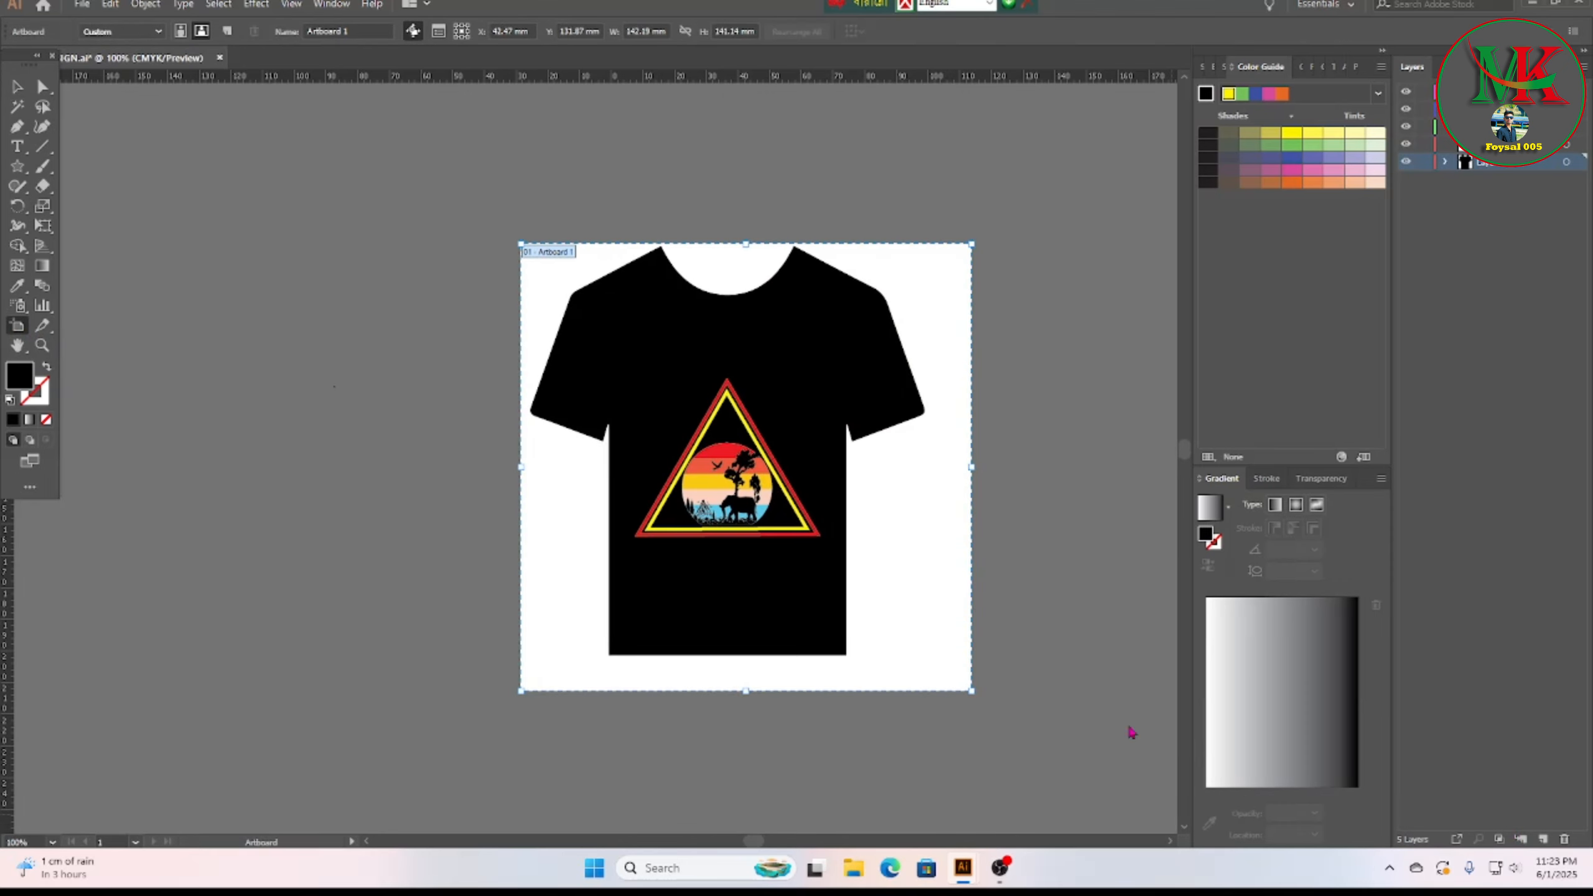
pyautogui.moveTo(556, 552); pyautogui.dragTo(530, 553)
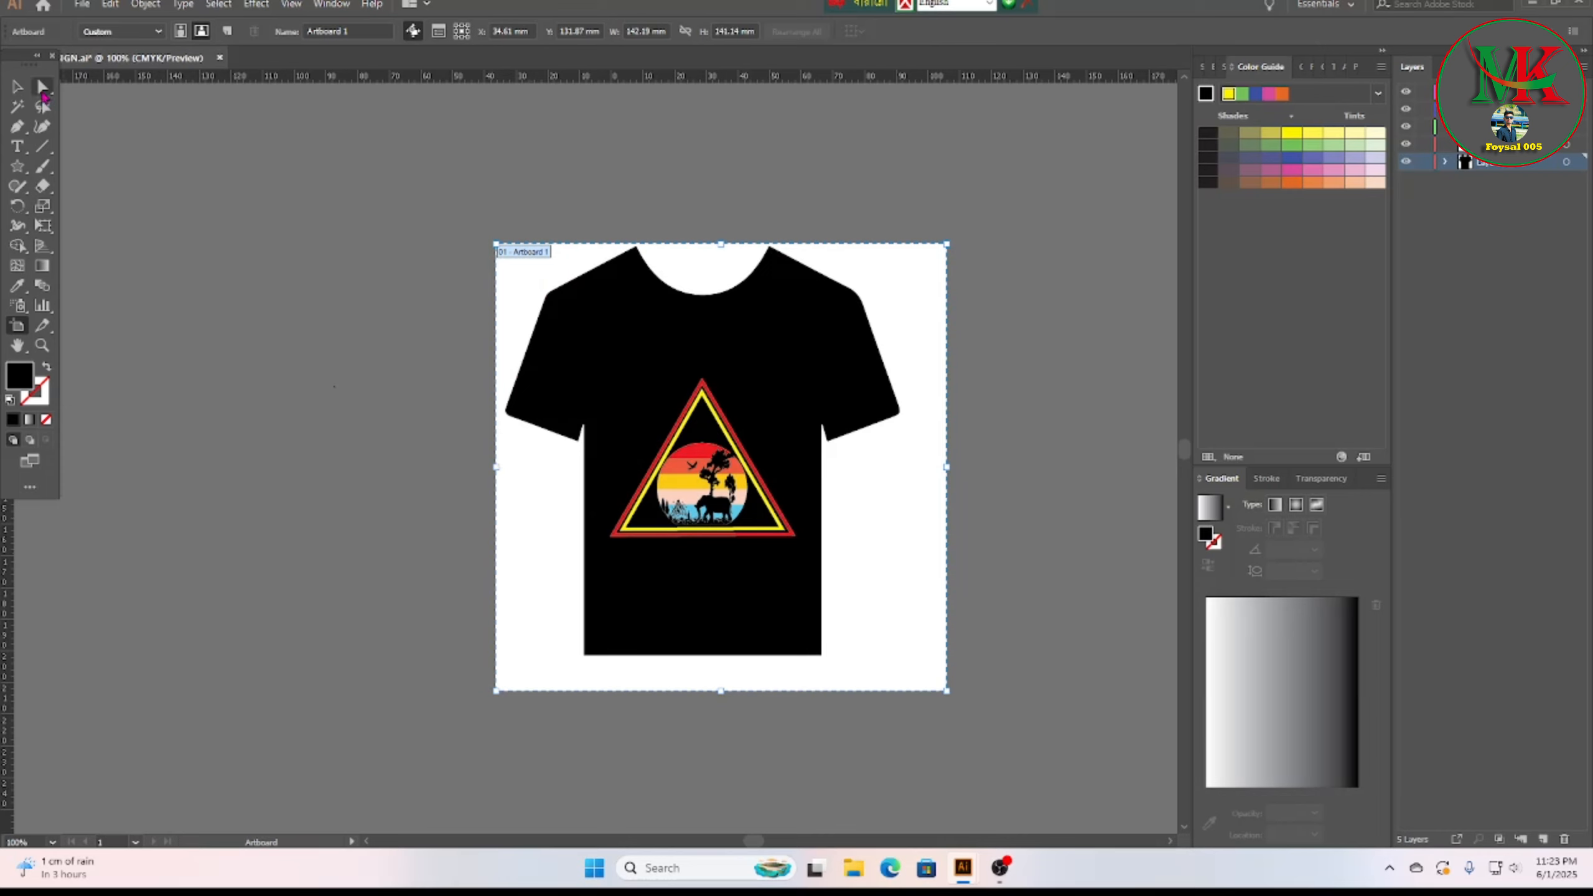
pyautogui.click(17, 87)
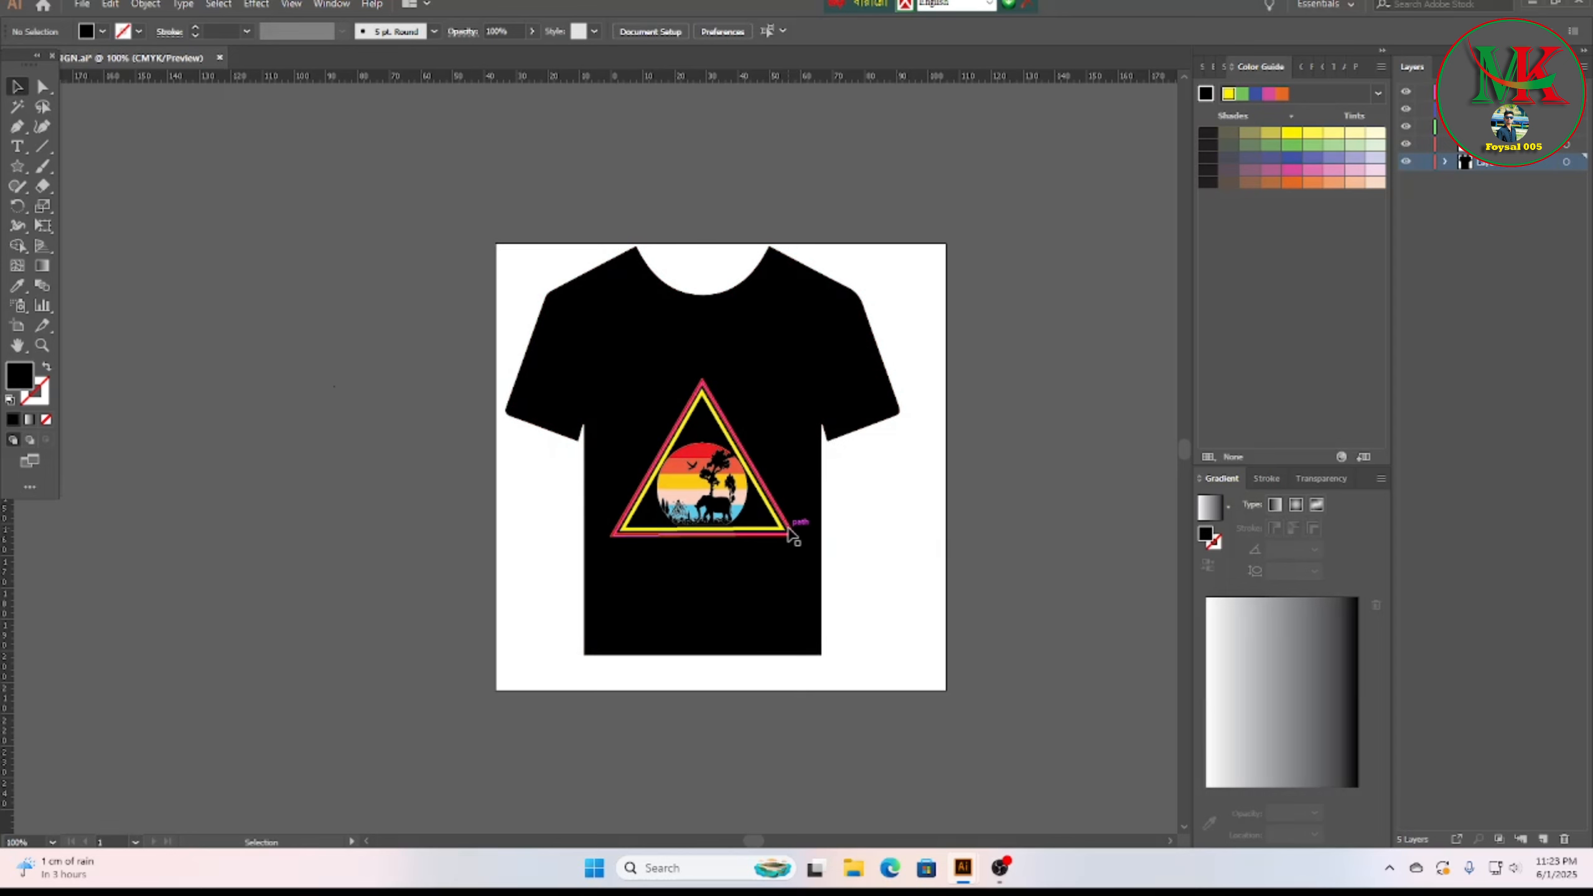
pyautogui.scroll(4, 766, 550)
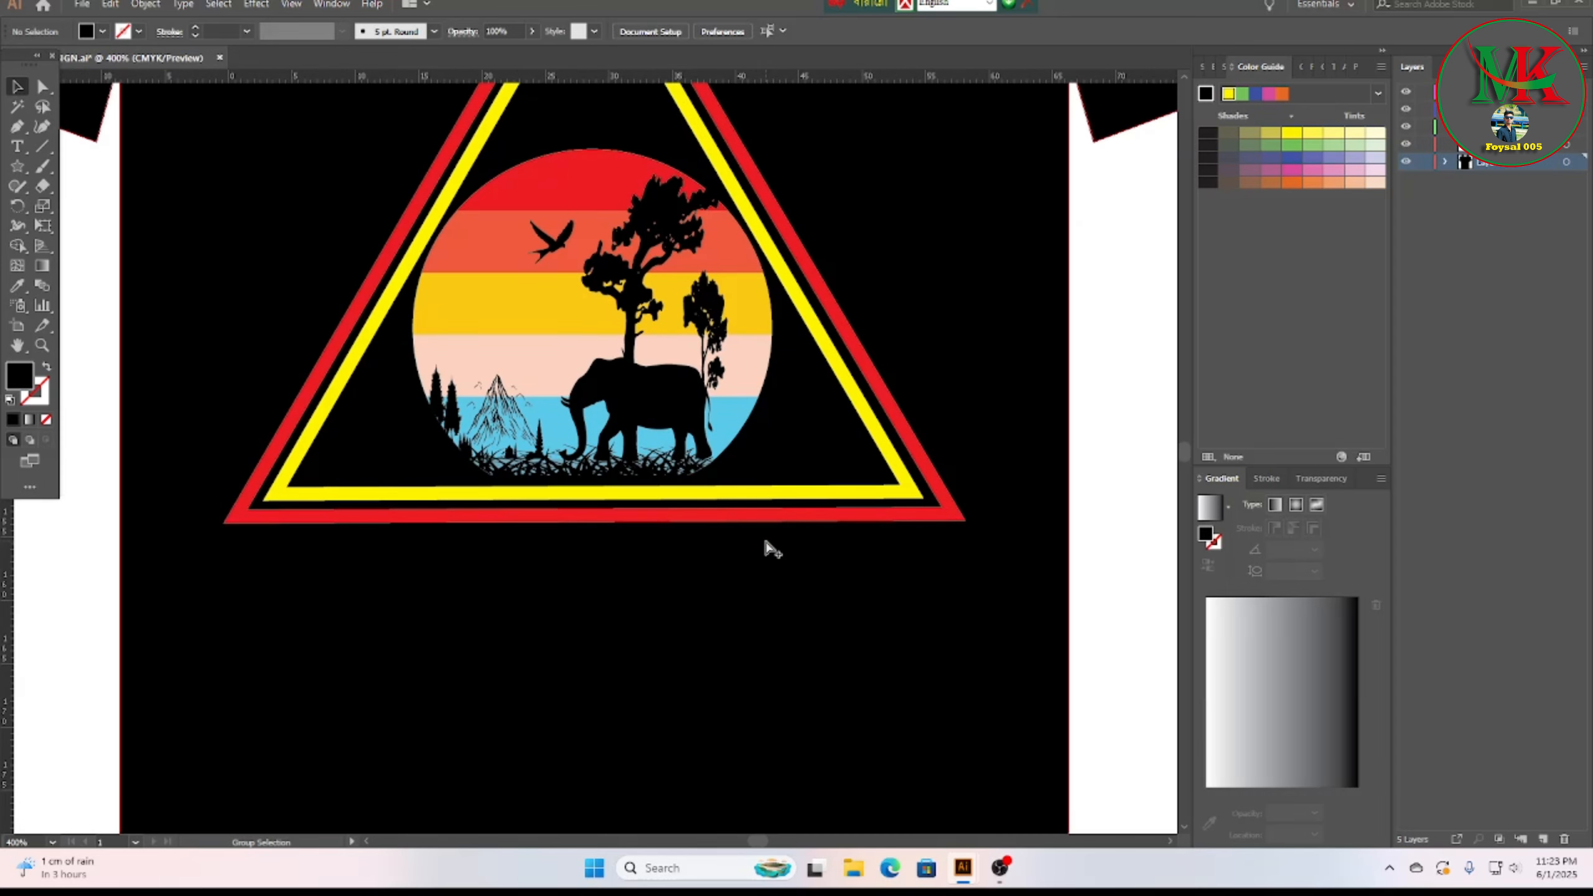
pyautogui.scroll(-3, 766, 546)
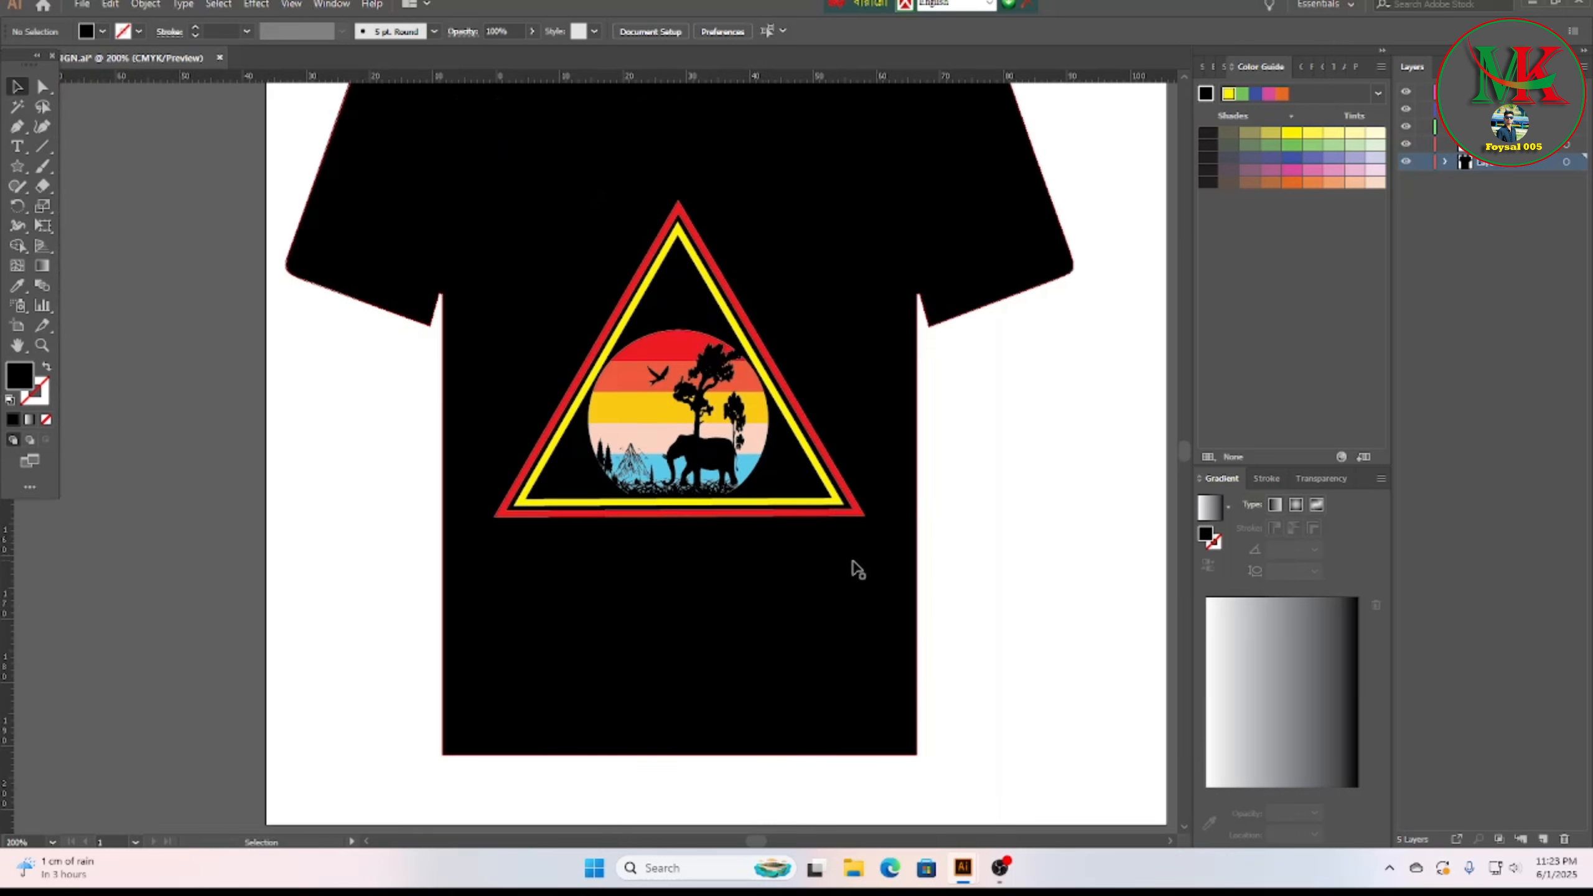
# Step: Examine the placement of the triangle design on the black shirt, up close and with the whole artboard in view
pyautogui.scroll(1, 856, 568)
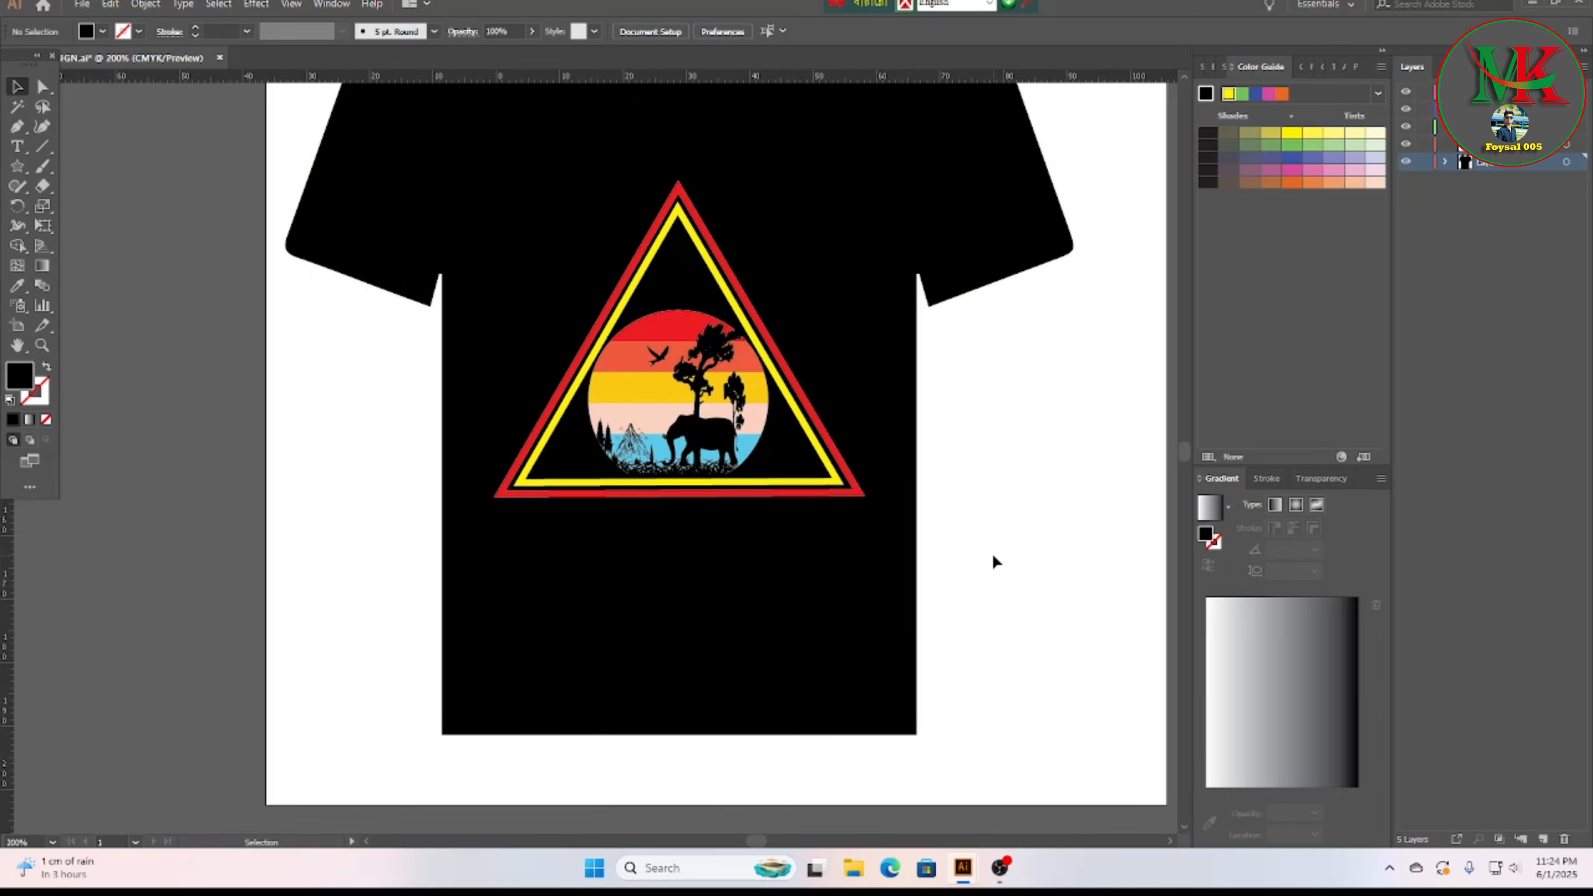
pyautogui.scroll(3, 991, 551)
pyautogui.scroll(2, 991, 550)
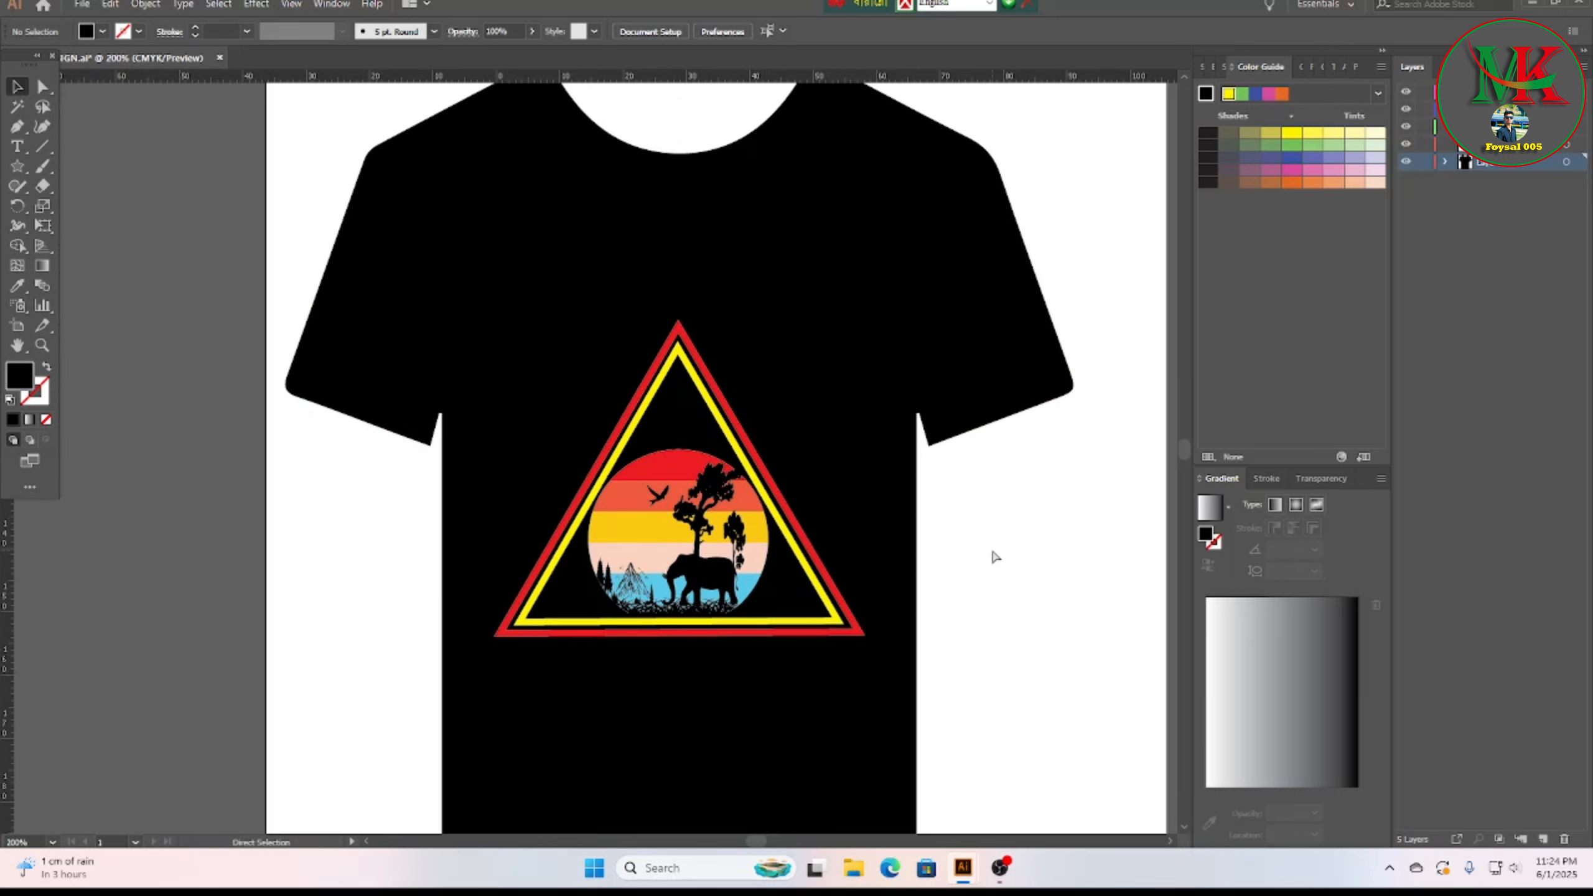
pyautogui.scroll(-1, 990, 550)
pyautogui.scroll(-2, 984, 539)
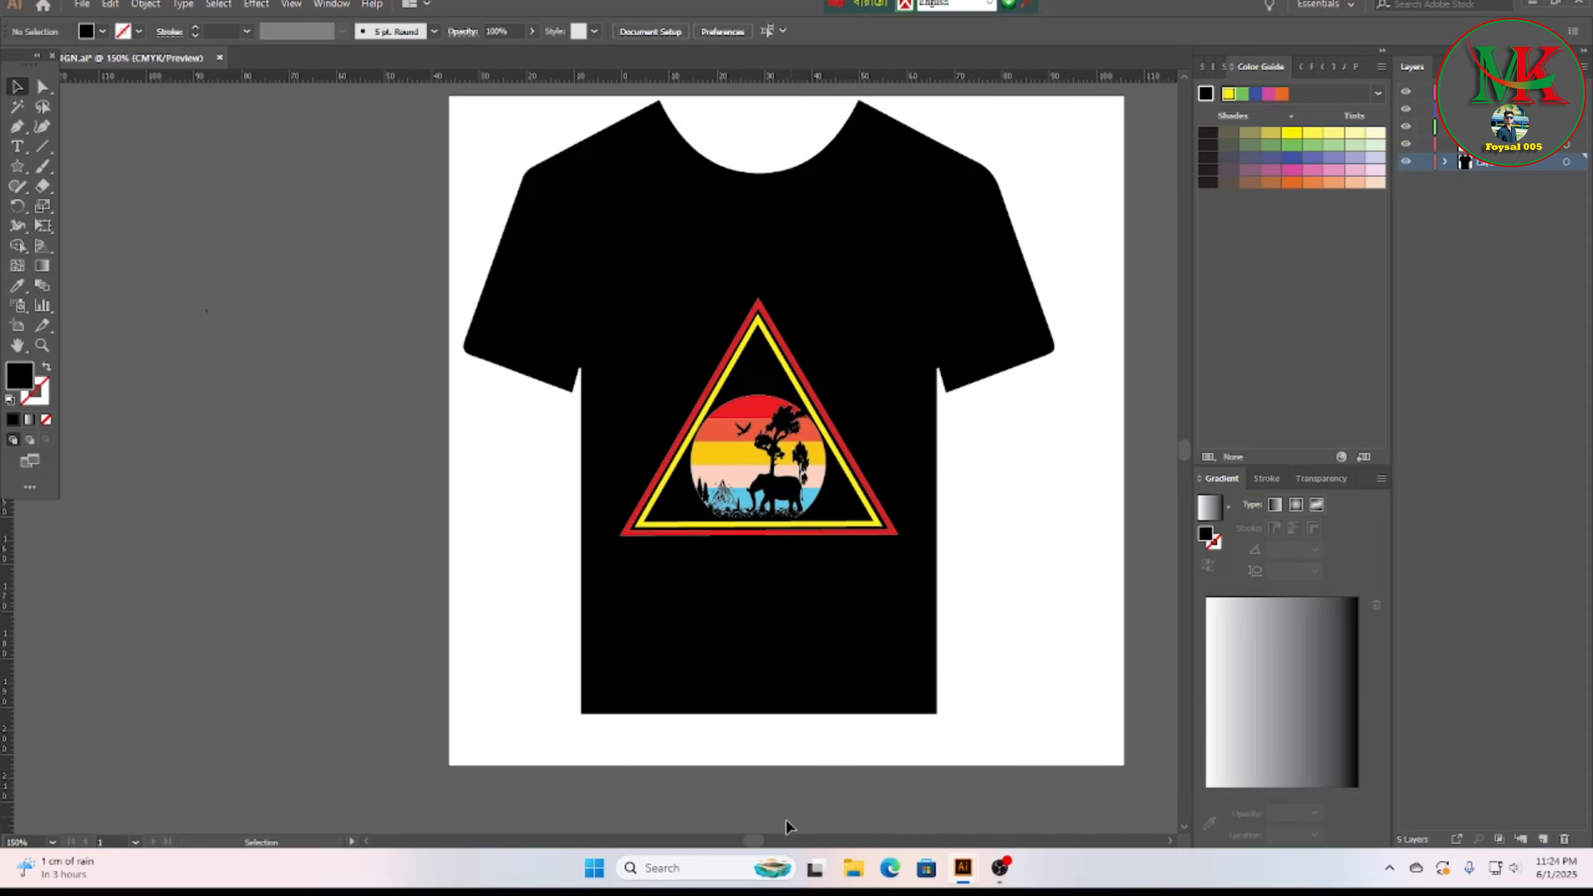
pyautogui.moveTo(753, 841); pyautogui.dragTo(755, 845)
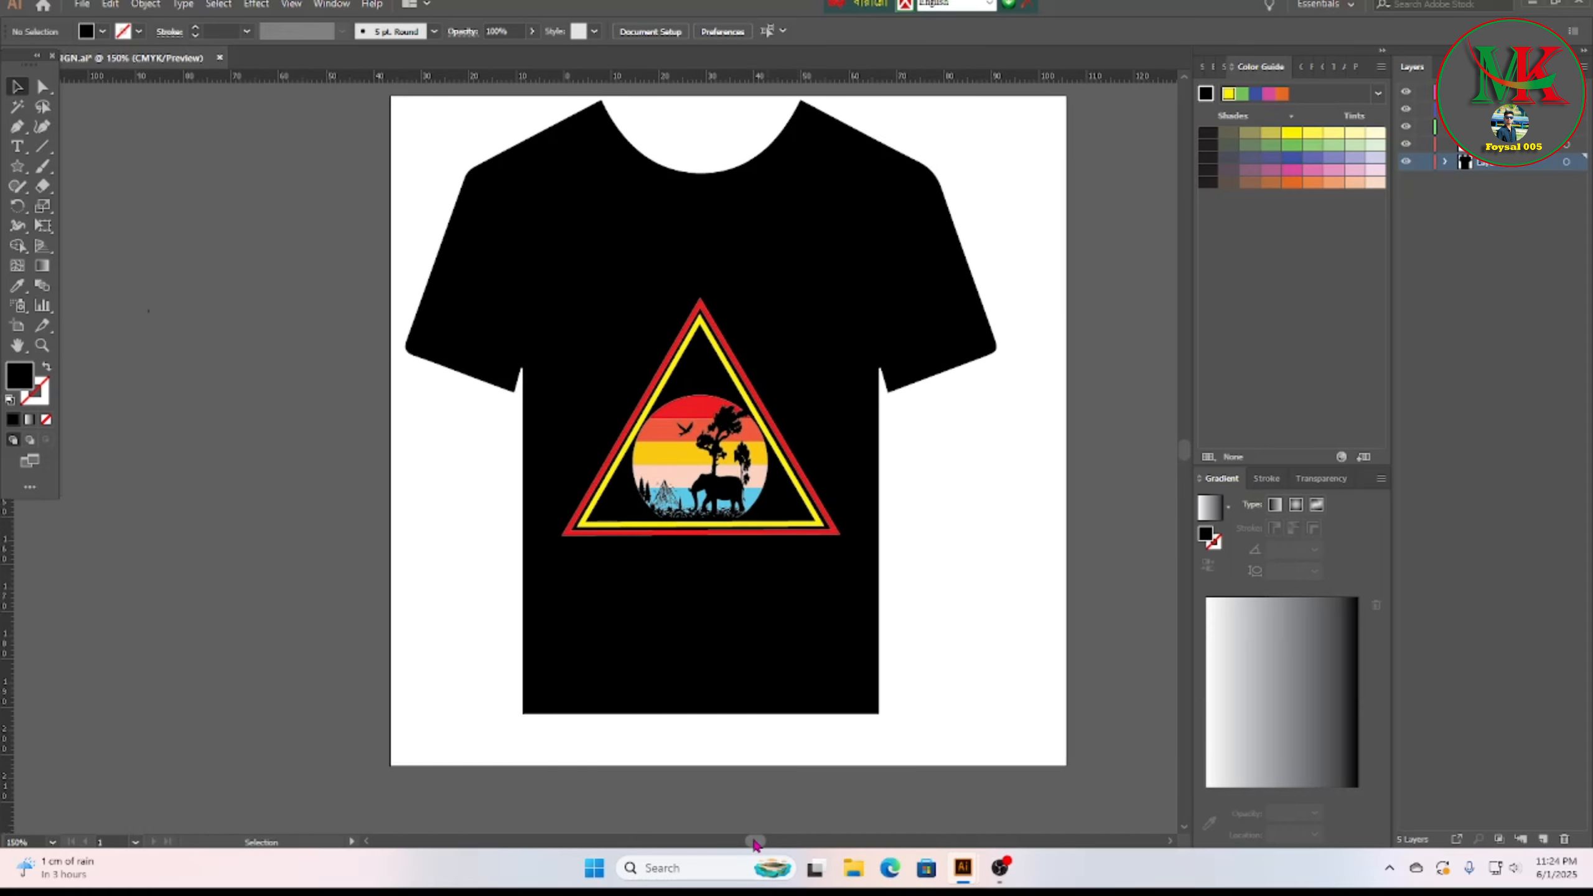
pyautogui.scroll(-3, 824, 646)
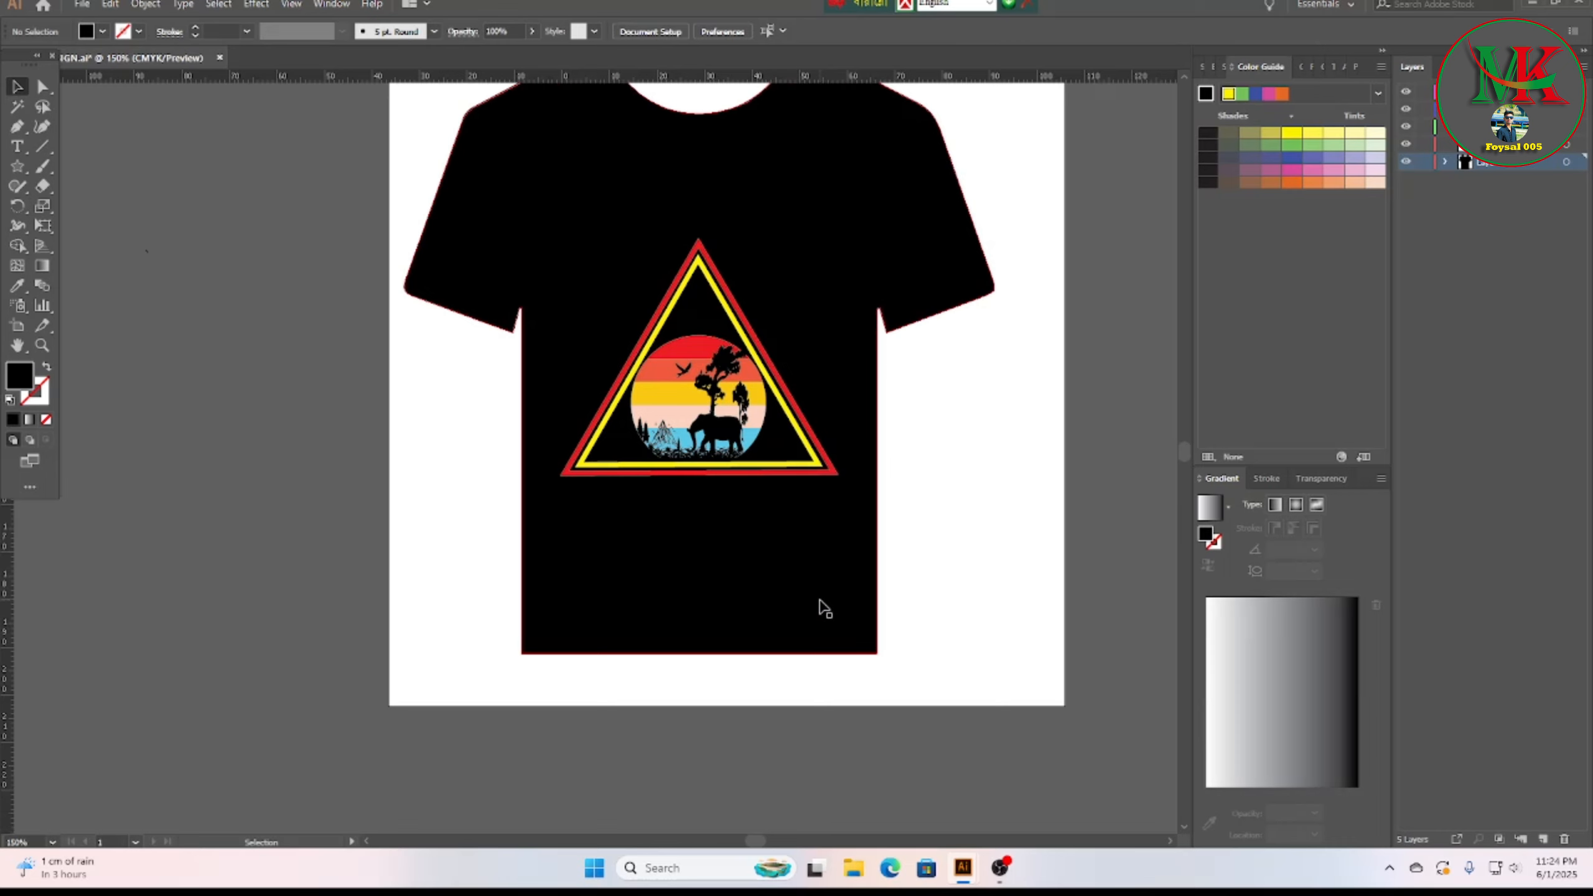
pyautogui.scroll(1, 824, 607)
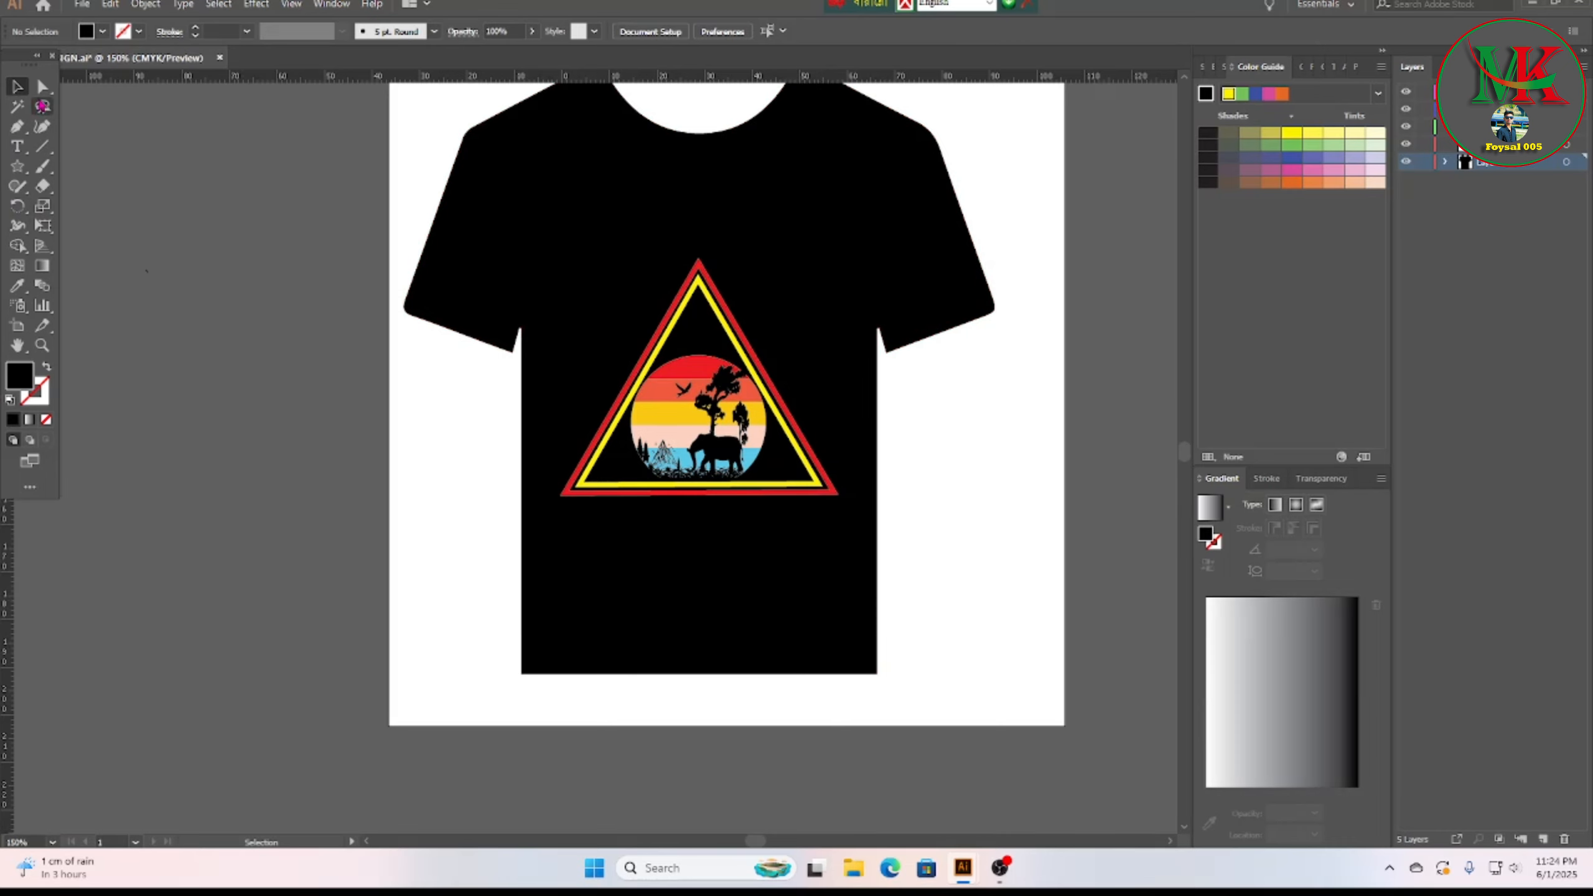
# Step: Add a point text object reading "tree box" in the white area just below the shirt's hem
pyautogui.click(17, 146)
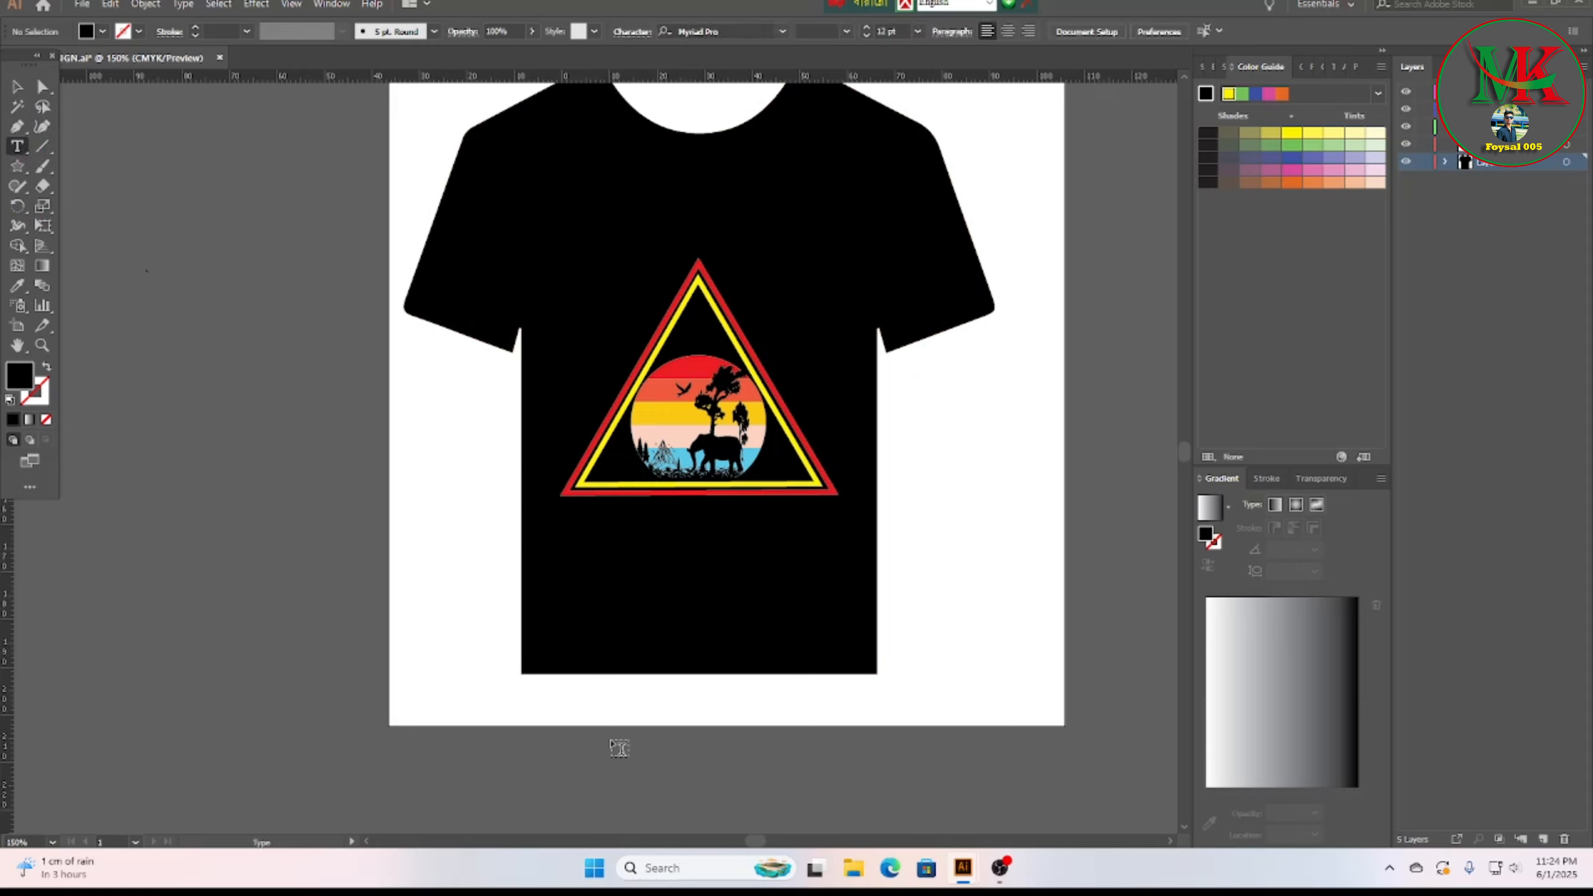
pyautogui.click(576, 697)
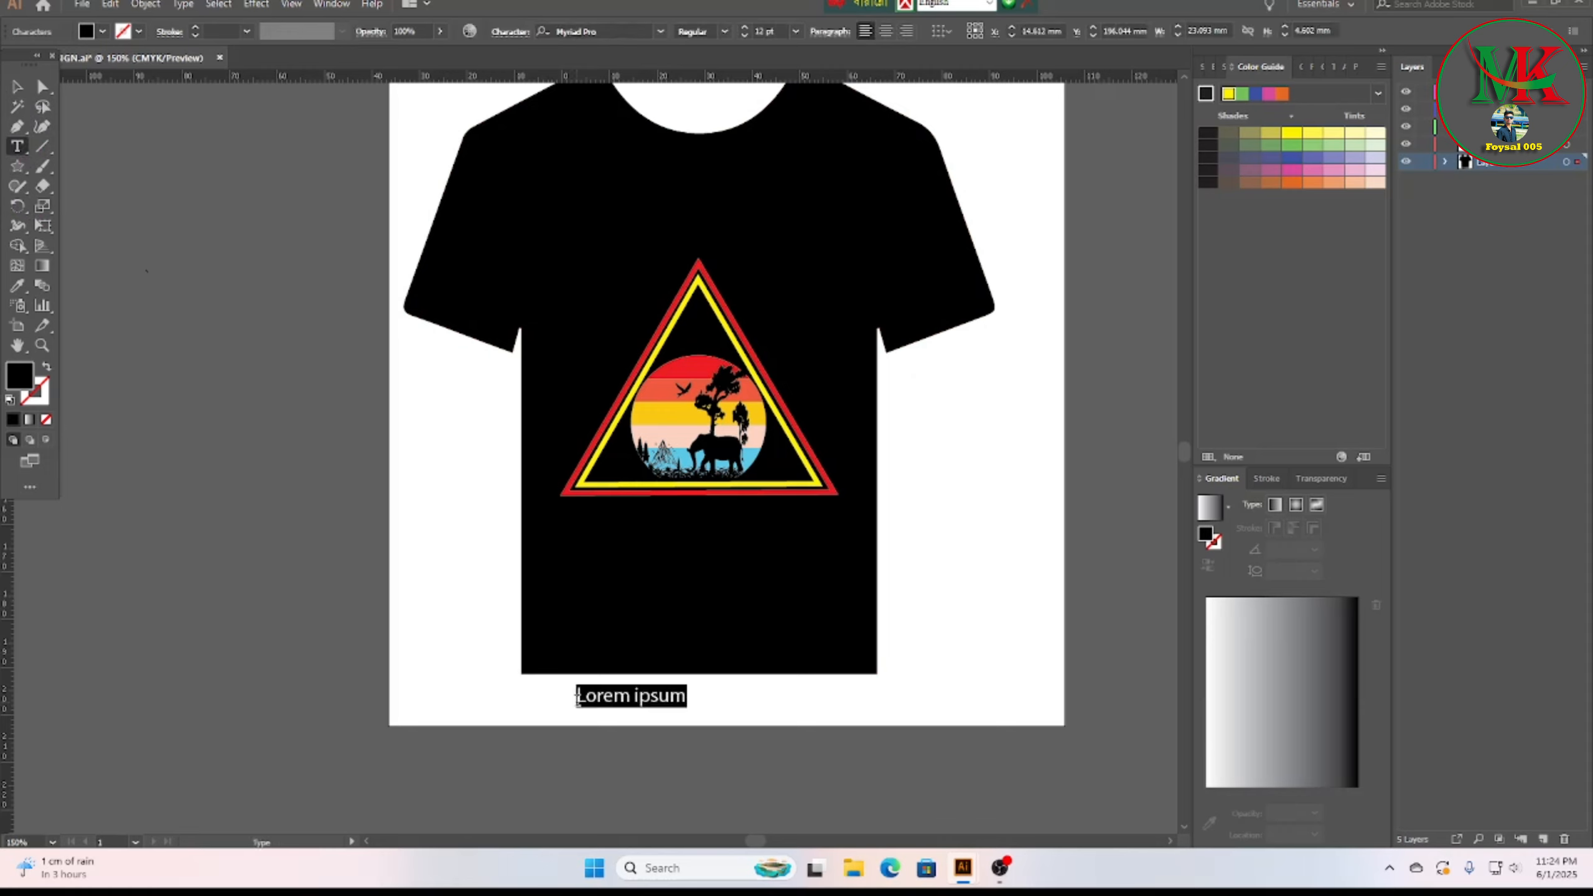
pyautogui.press('BackSpace')
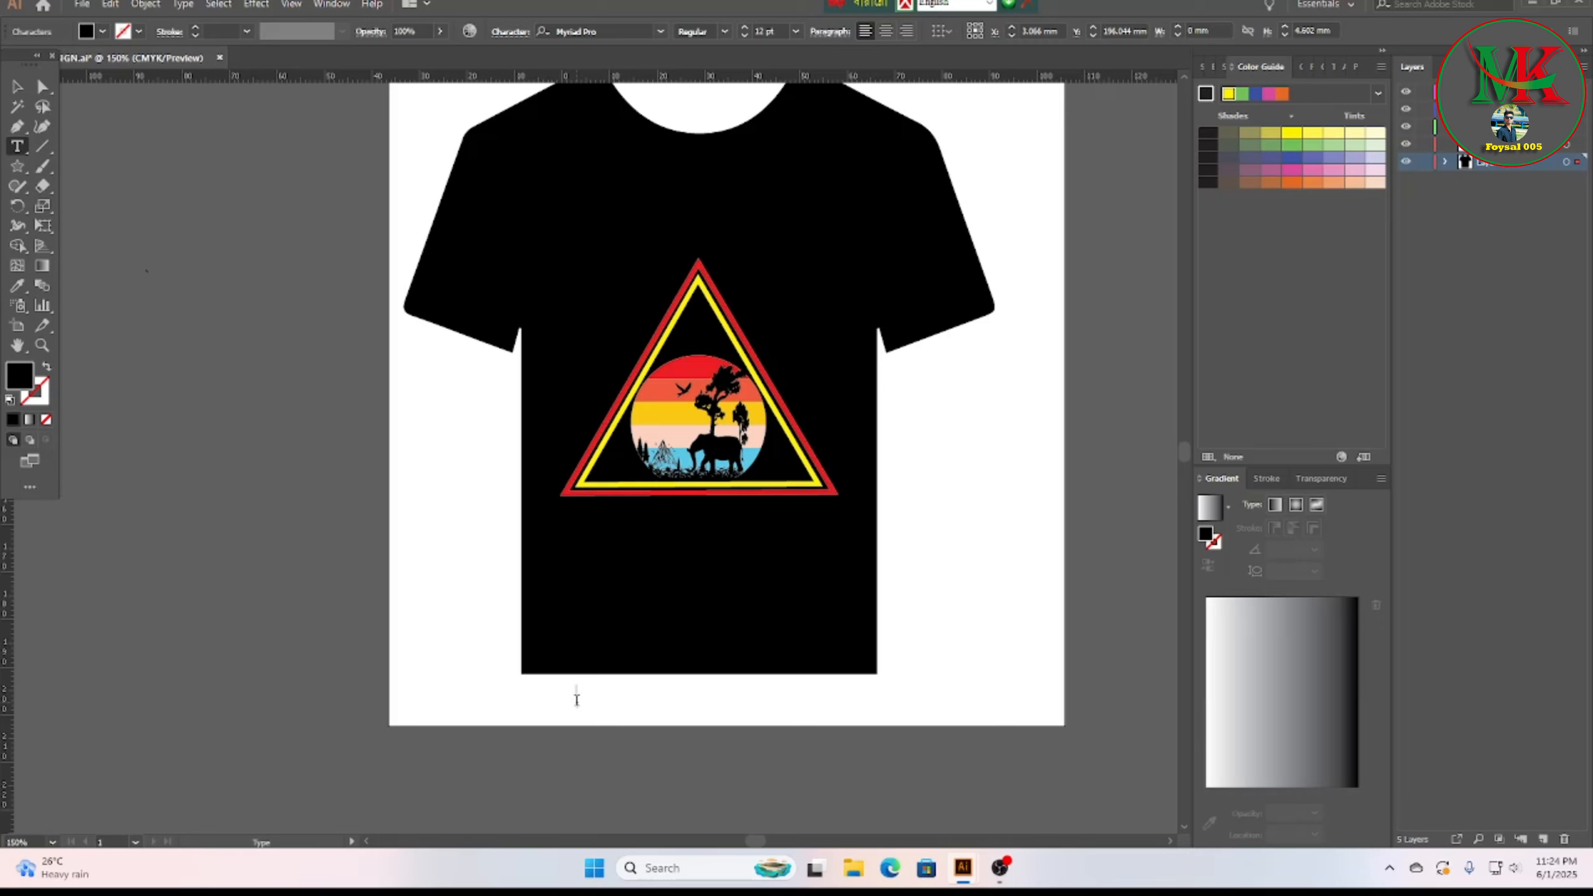
pyautogui.write('bo')
pyautogui.press('BackSpace')
pyautogui.press('BackSpace')
pyautogui.press('BackSpace')
pyautogui.press('BackSpace')
pyautogui.write('ee bo')
pyautogui.click(18, 87)
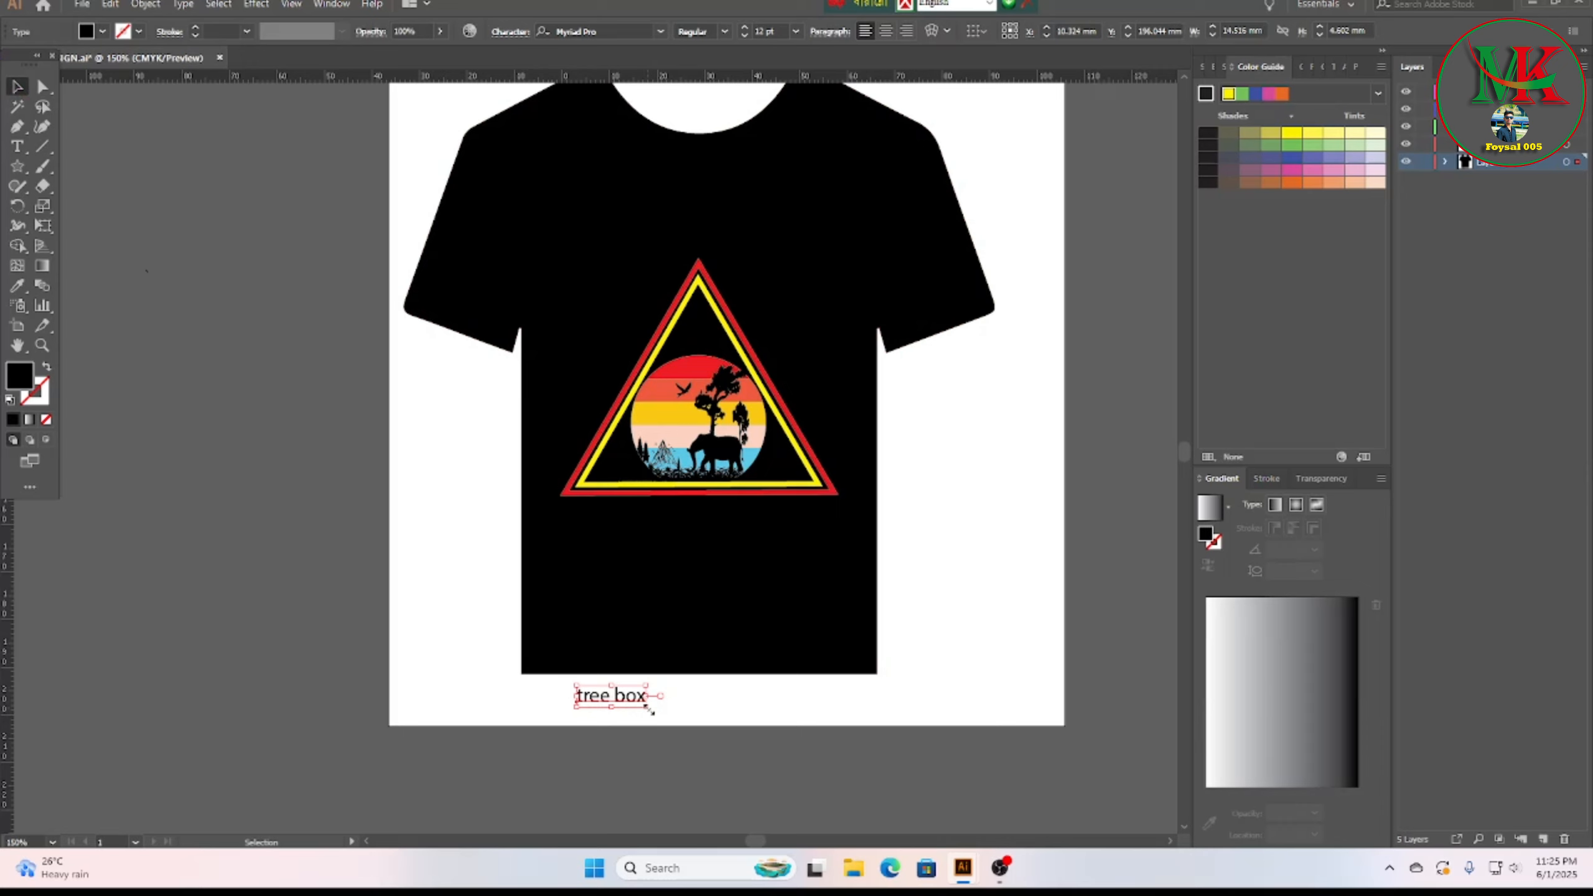
# Step: Set the "tree box" text in the Old School United font with Stencil style and fill it with yellow
pyautogui.click(1324, 68)
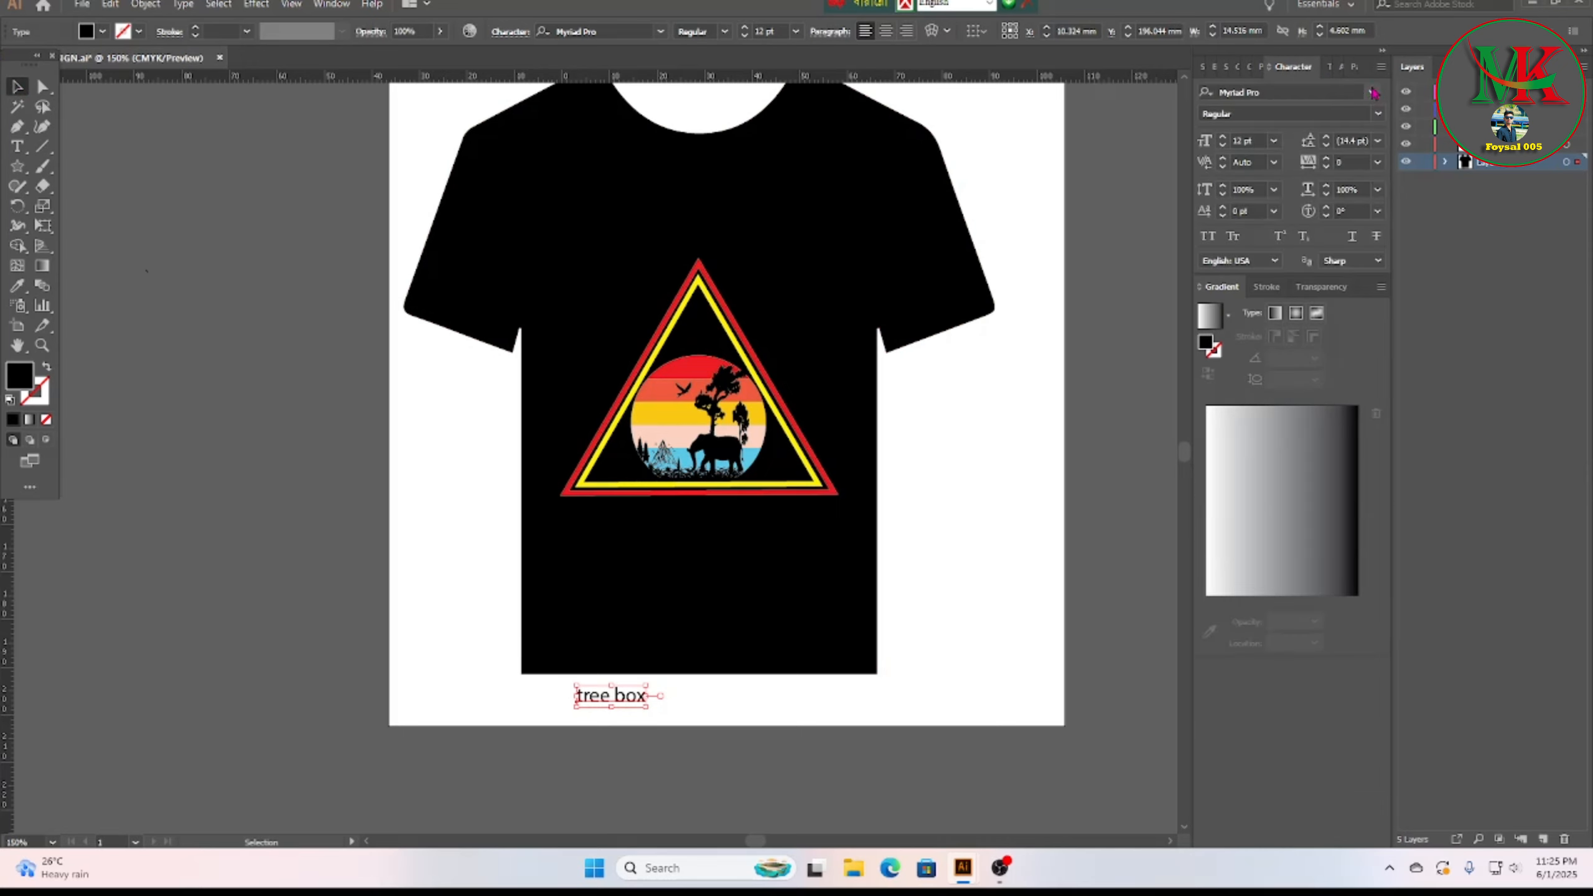
pyautogui.click(1372, 92)
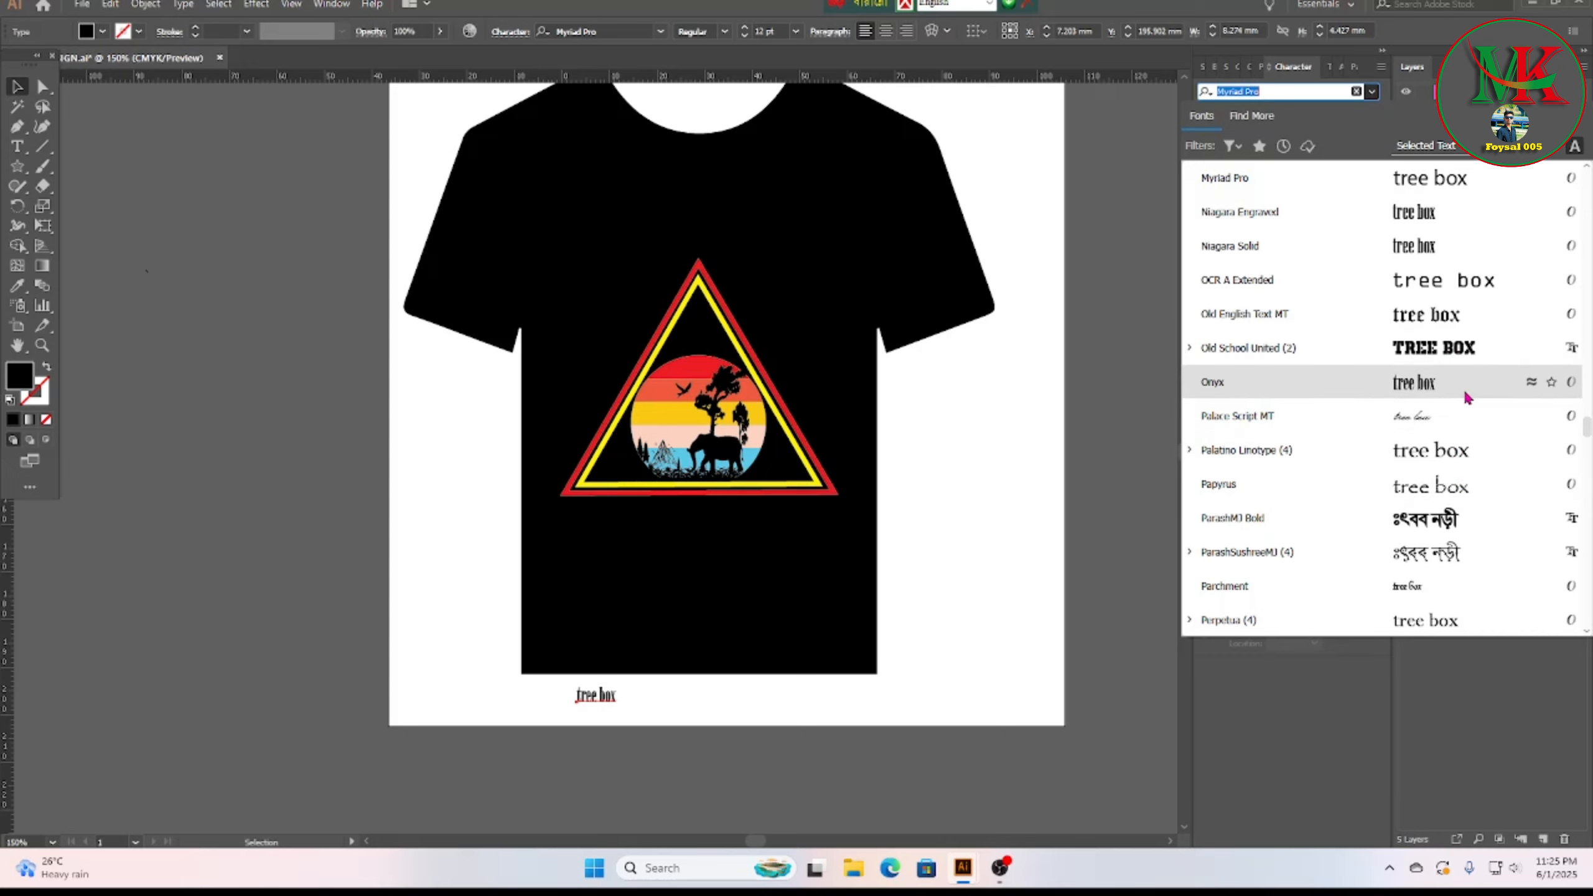
pyautogui.click(1461, 350)
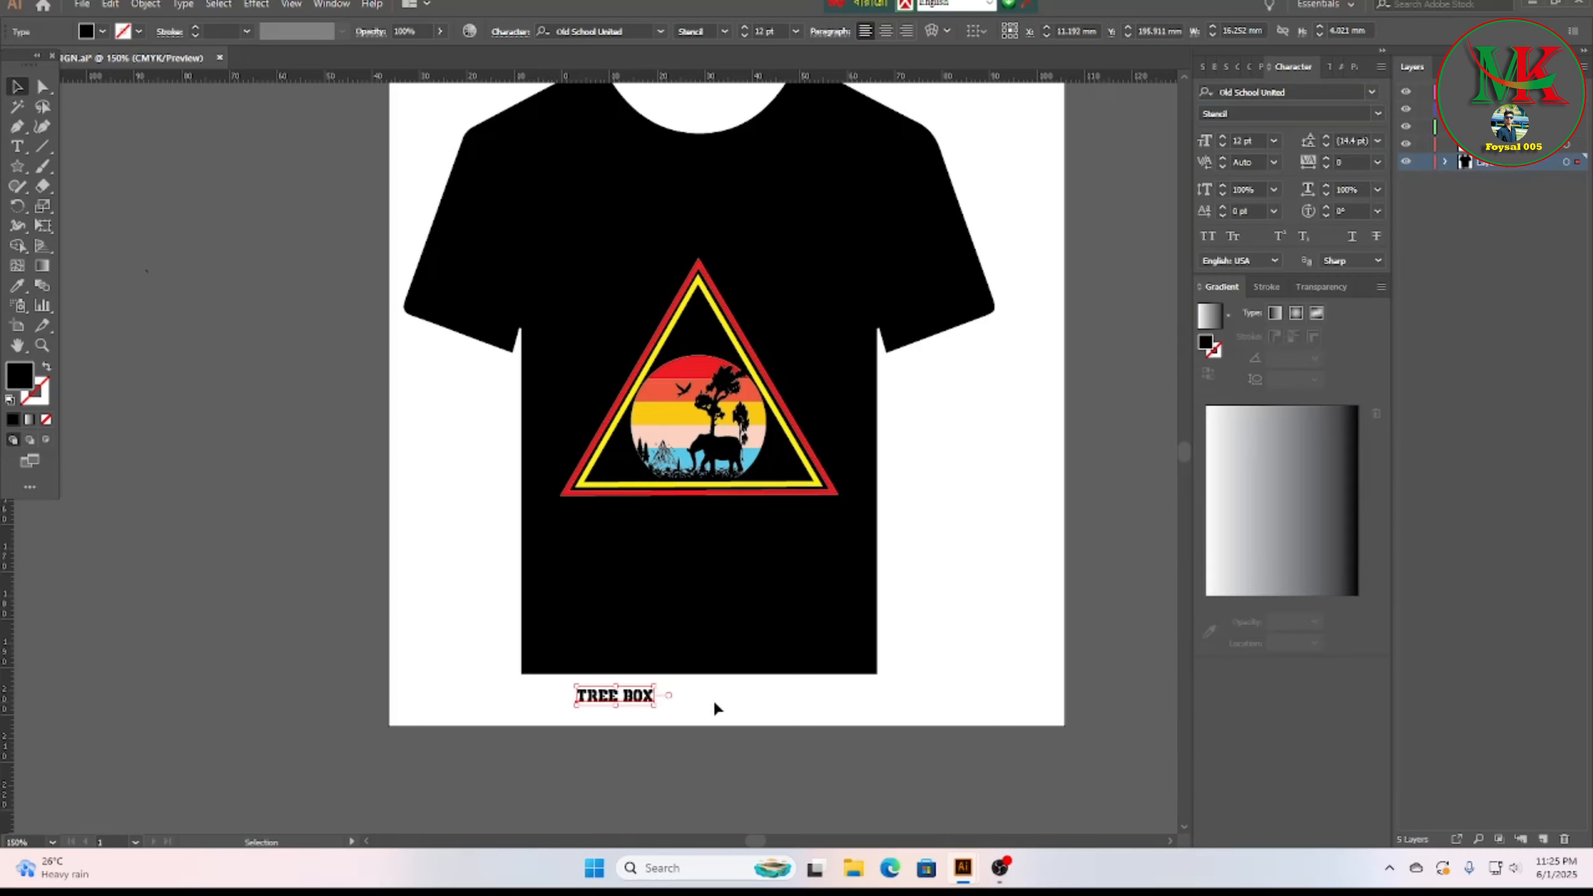
pyautogui.click(102, 33)
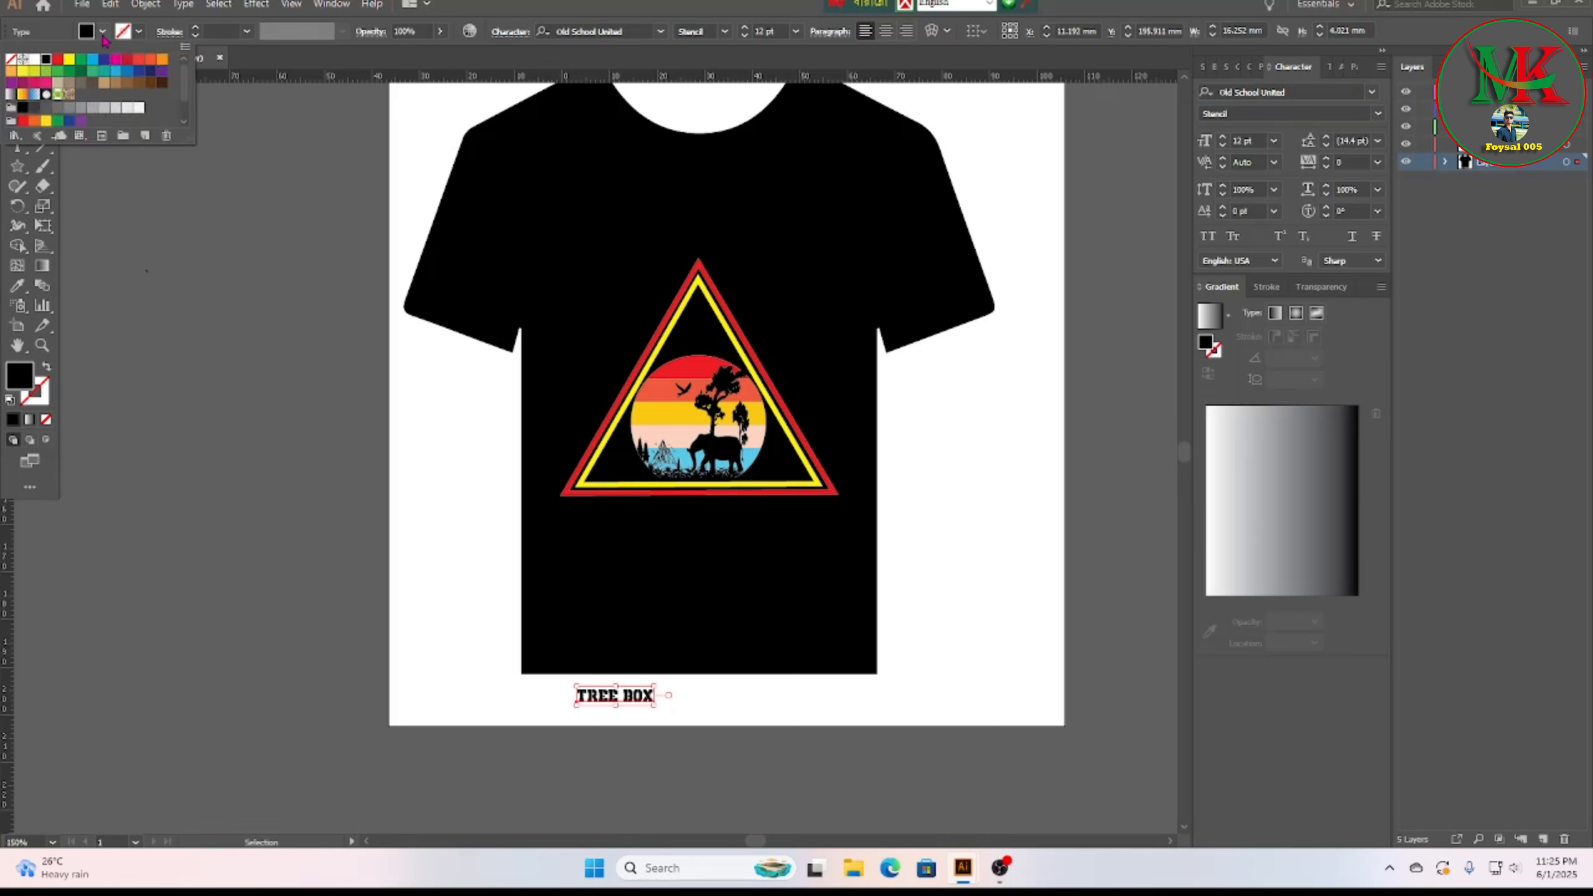
pyautogui.click(69, 61)
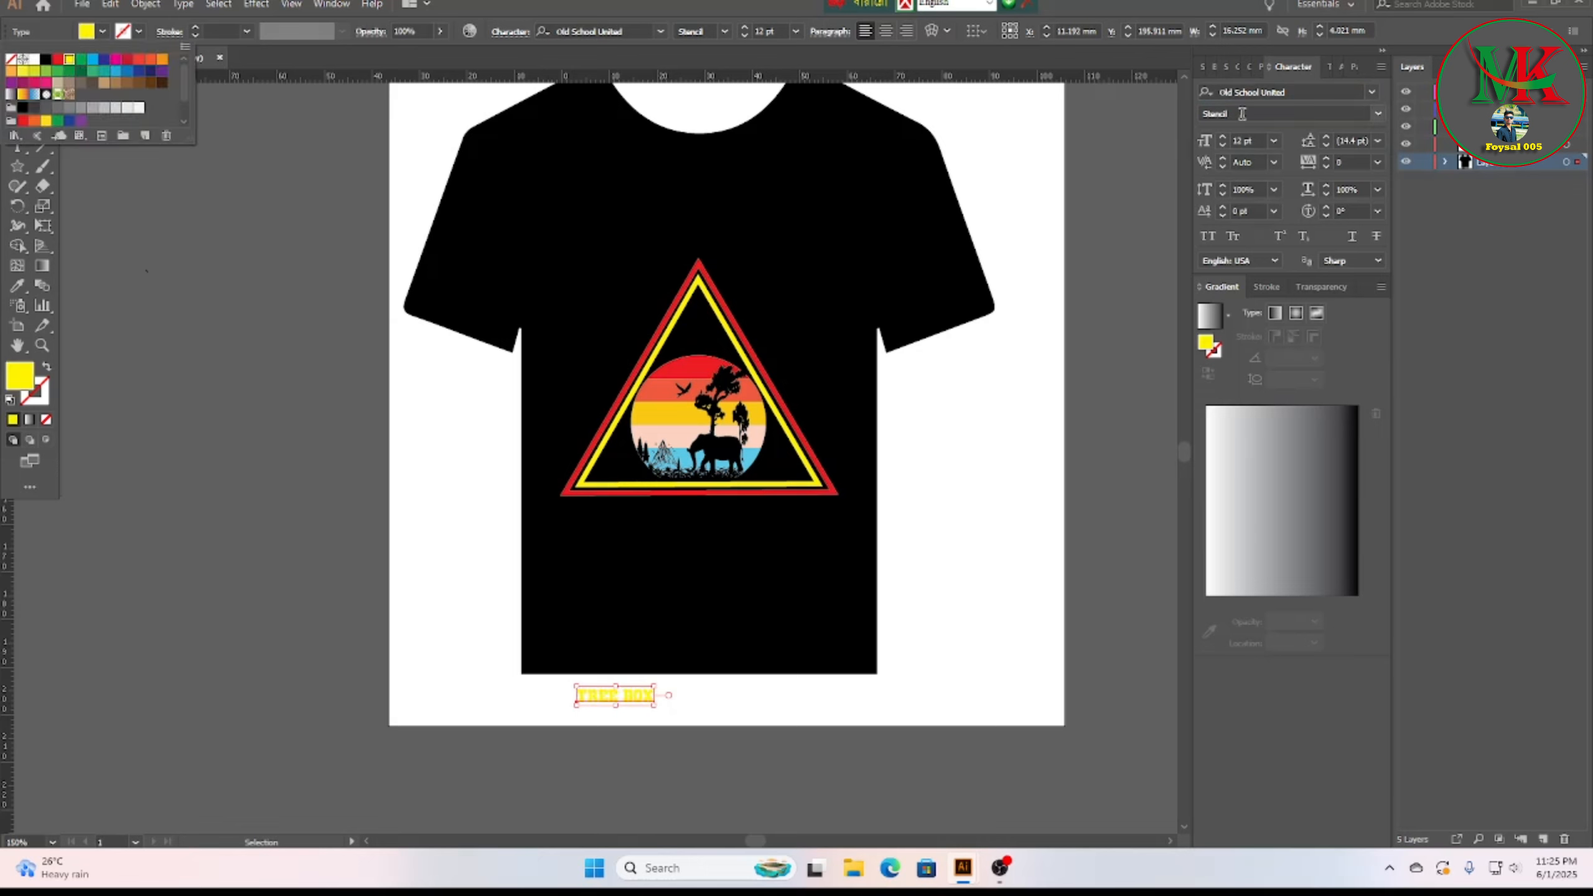
# Step: Widen the TREE BOX text by raising its horizontal scale to 296%
pyautogui.click(1330, 193)
pyautogui.click(1330, 192)
pyautogui.click(1330, 193)
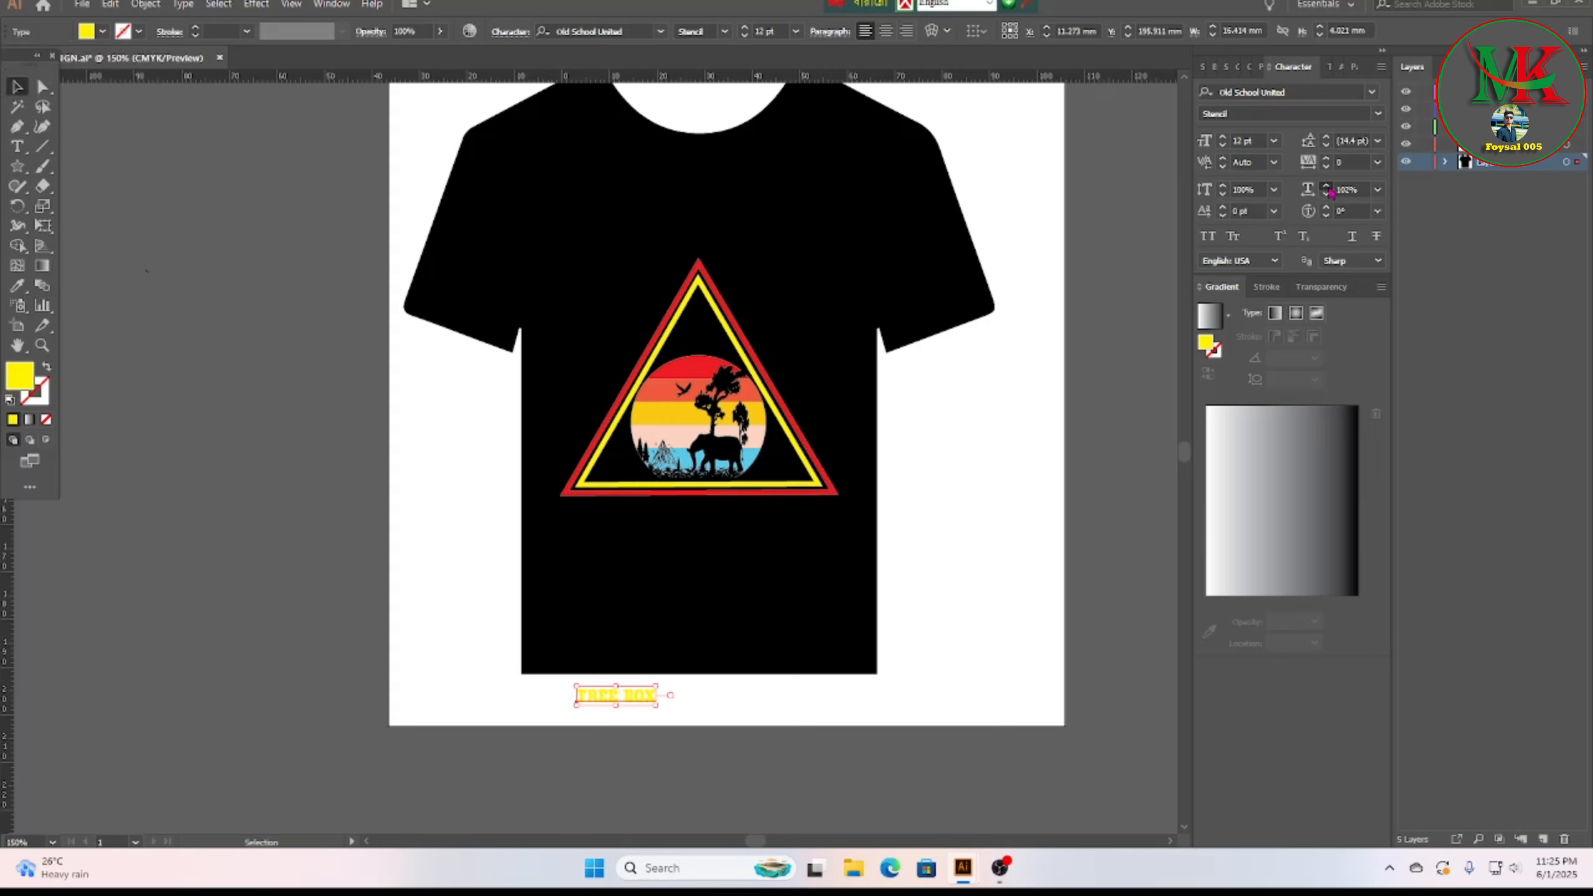
pyautogui.click(1330, 193)
pyautogui.click(1330, 193)
pyautogui.click(1330, 193)
pyautogui.click(1330, 193)
pyautogui.click(1330, 193)
pyautogui.click(1330, 193)
pyautogui.click(1330, 193)
pyautogui.click(1330, 193)
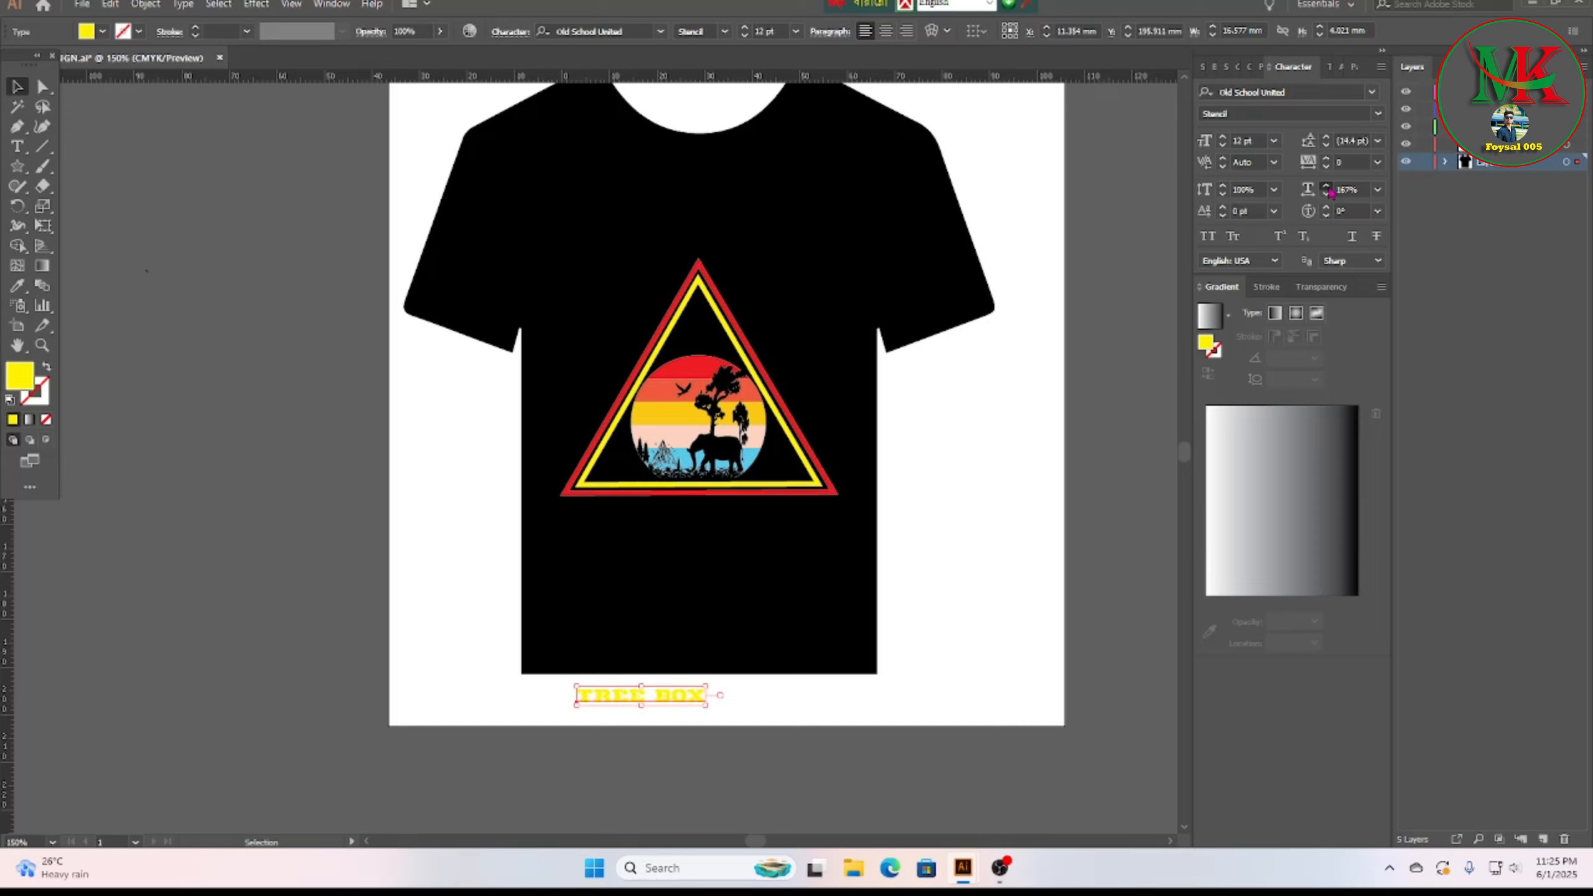
pyautogui.click(1330, 193)
pyautogui.click(1330, 192)
pyautogui.click(1331, 193)
pyautogui.click(1330, 193)
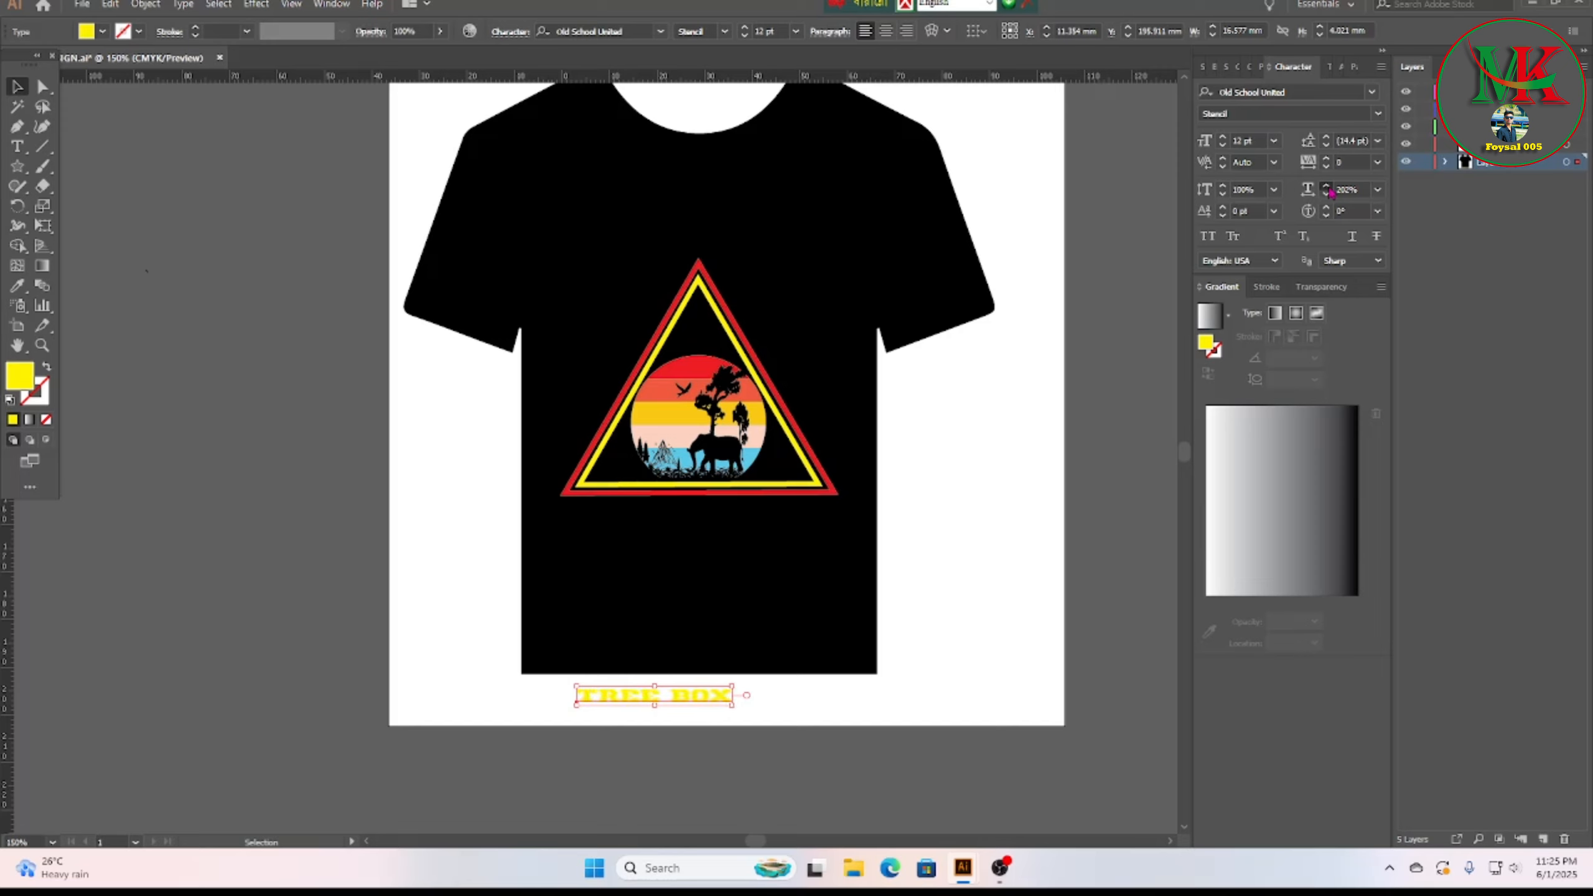
pyautogui.click(1330, 193)
pyautogui.click(1330, 193)
pyautogui.click(1330, 192)
pyautogui.click(1330, 193)
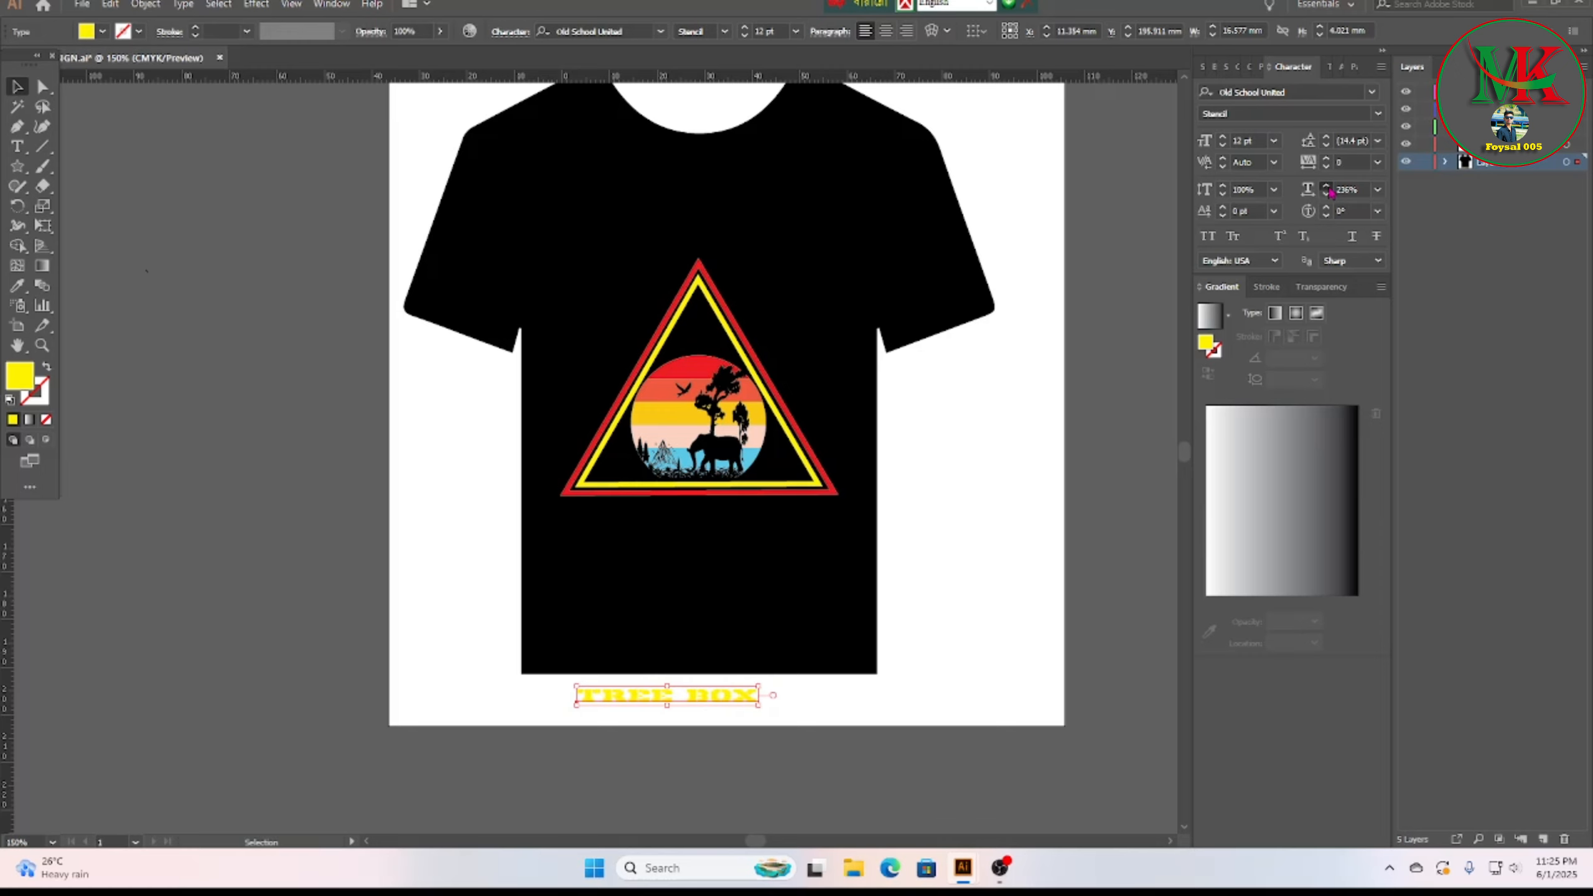
pyautogui.click(1330, 192)
pyautogui.click(1330, 193)
pyautogui.click(1330, 193)
pyautogui.click(1330, 193)
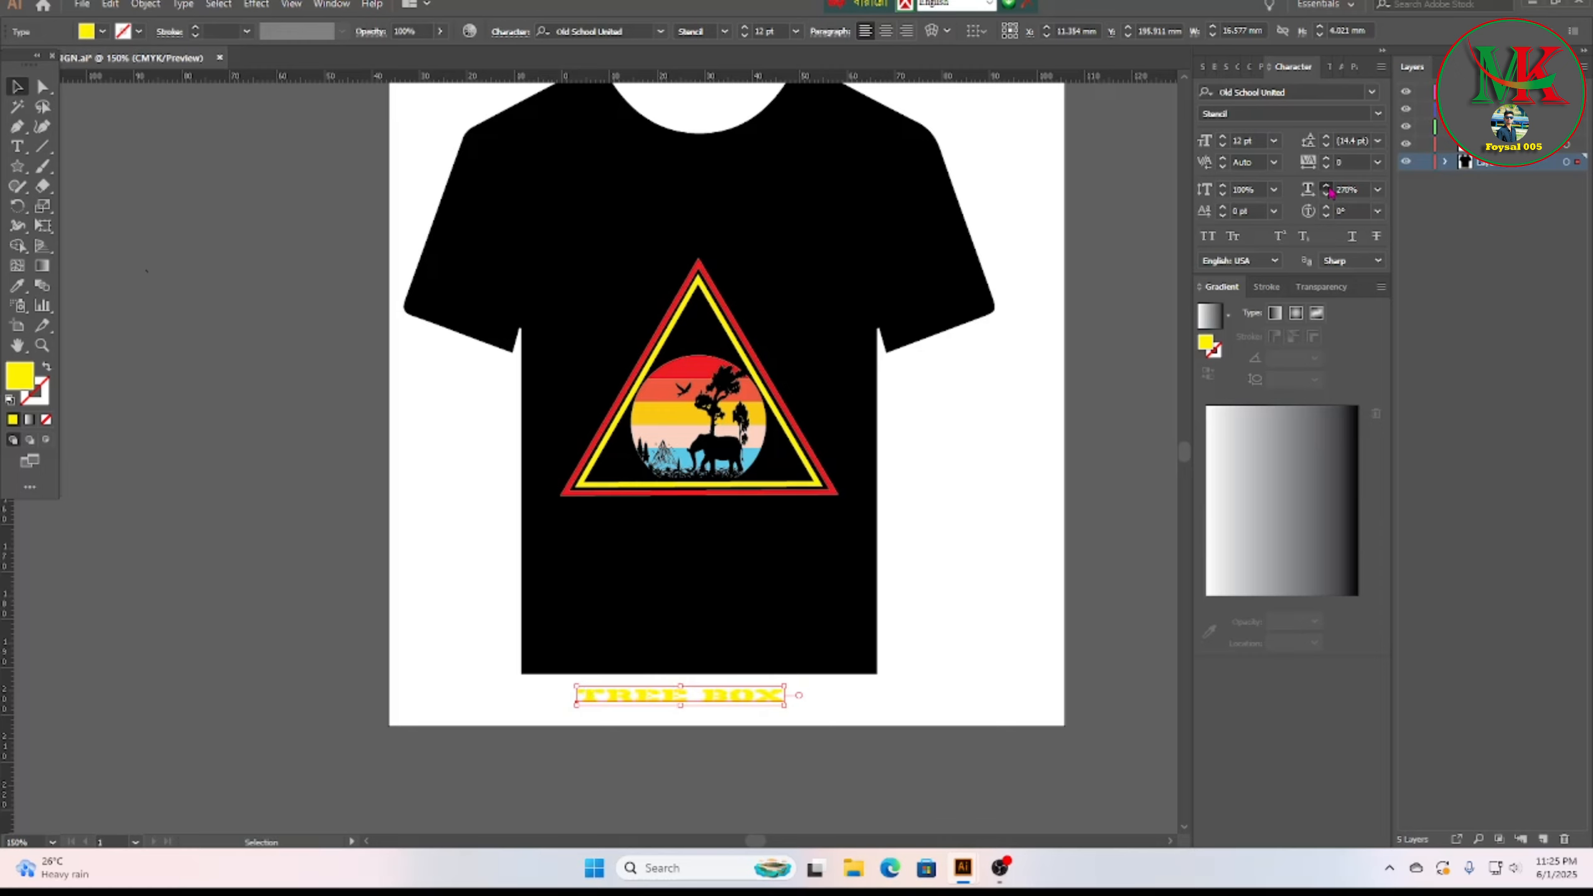
pyautogui.click(1330, 193)
pyautogui.click(1331, 193)
pyautogui.click(1330, 192)
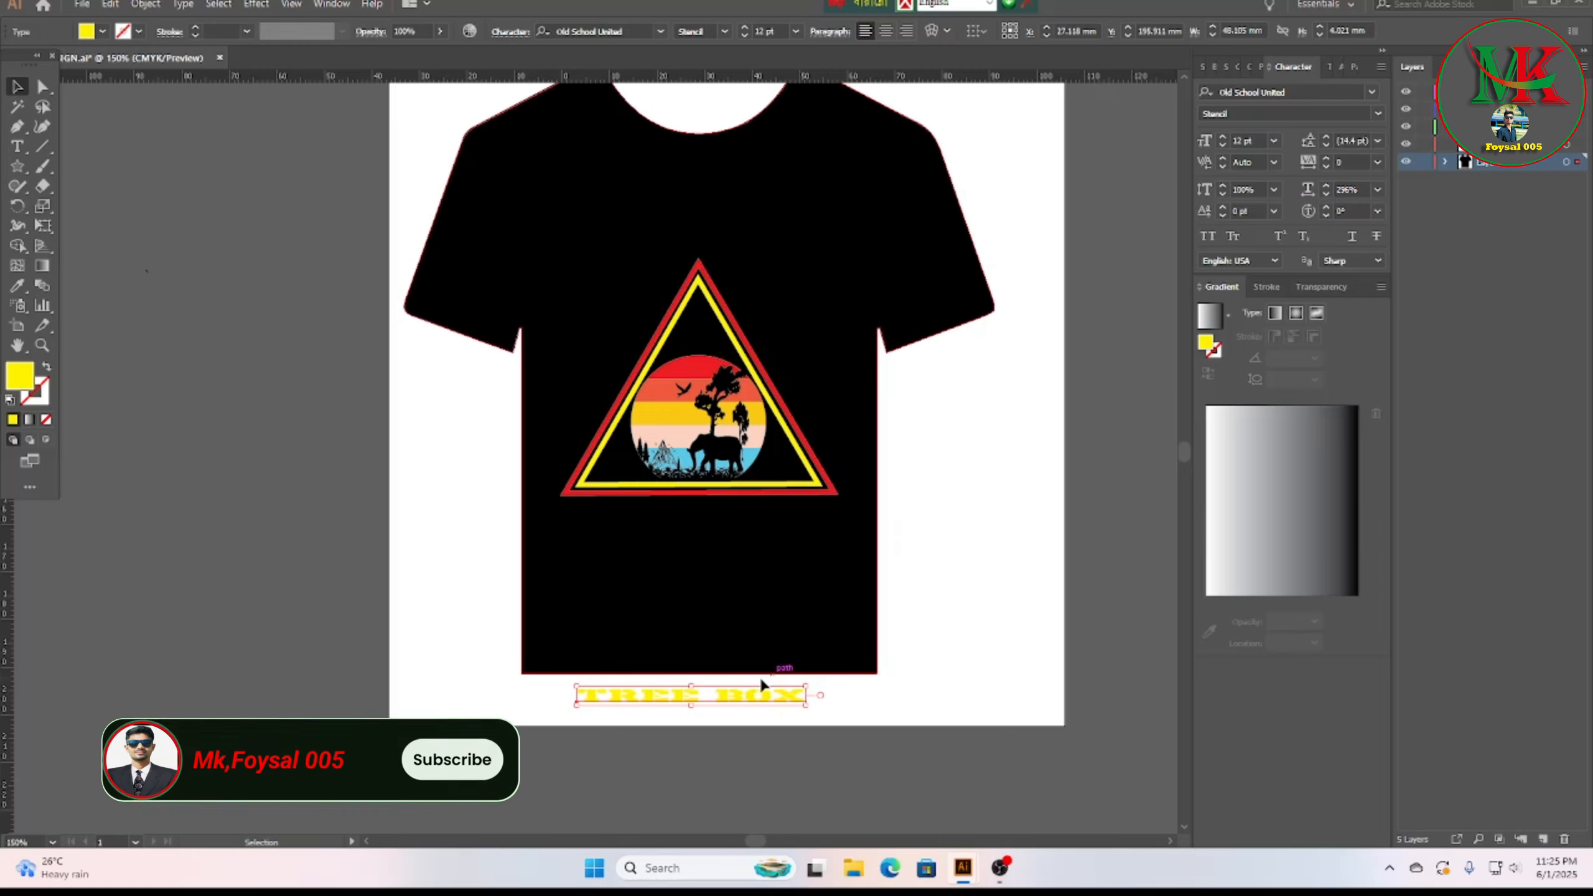
# Step: Move the TREE BOX text onto the shirt just below the triangles and give it a red stroke
pyautogui.moveTo(734, 694); pyautogui.dragTo(740, 530)
pyautogui.click(820, 610)
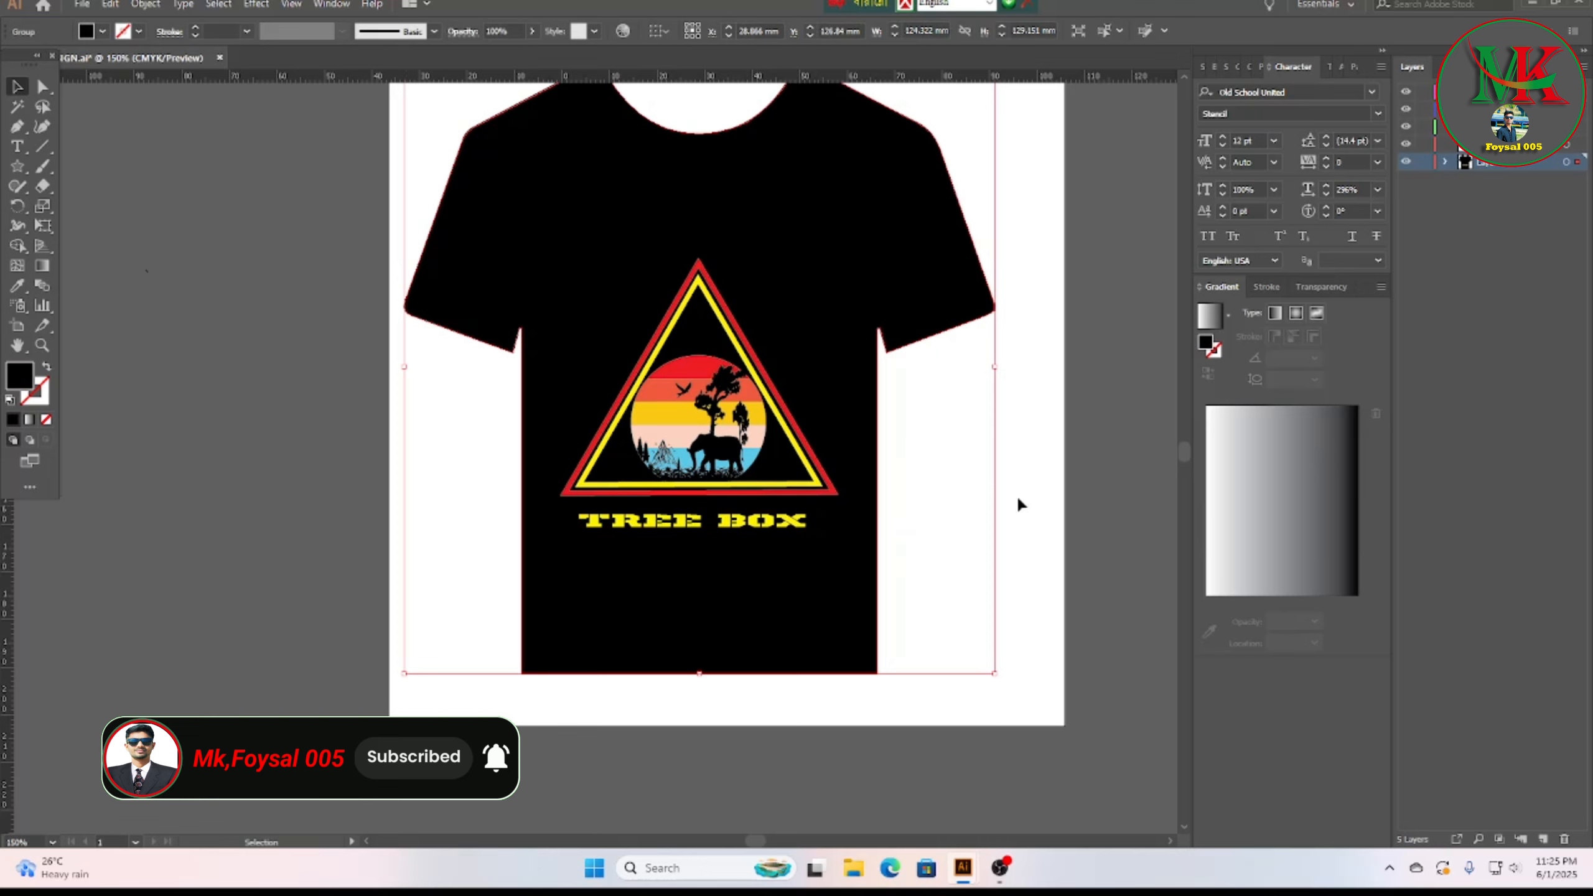
pyautogui.click(684, 522)
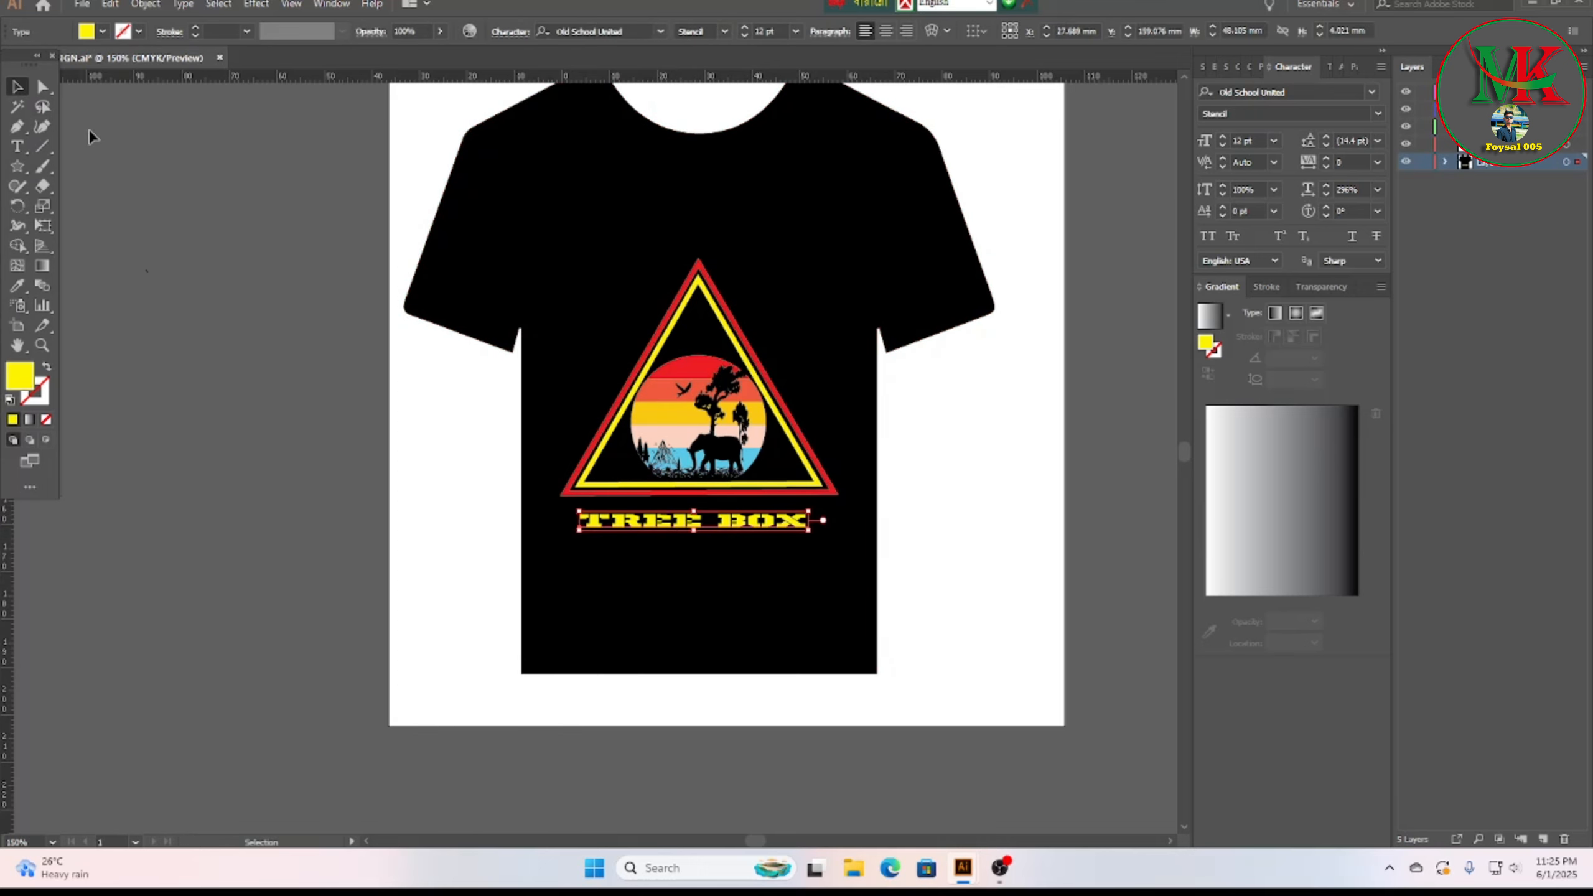
pyautogui.click(140, 32)
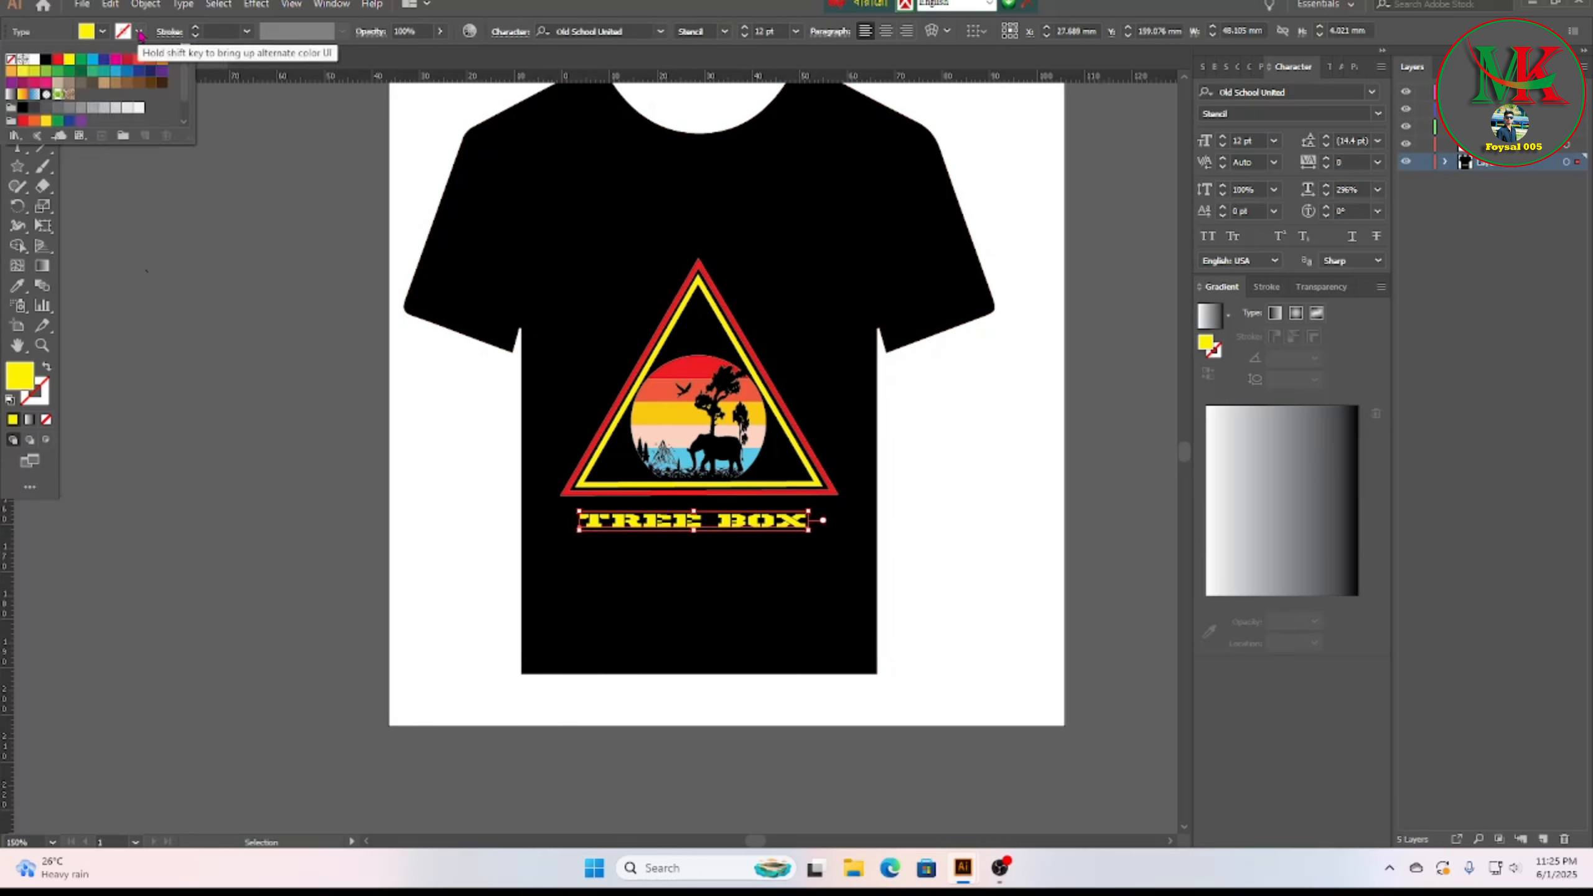
pyautogui.click(59, 67)
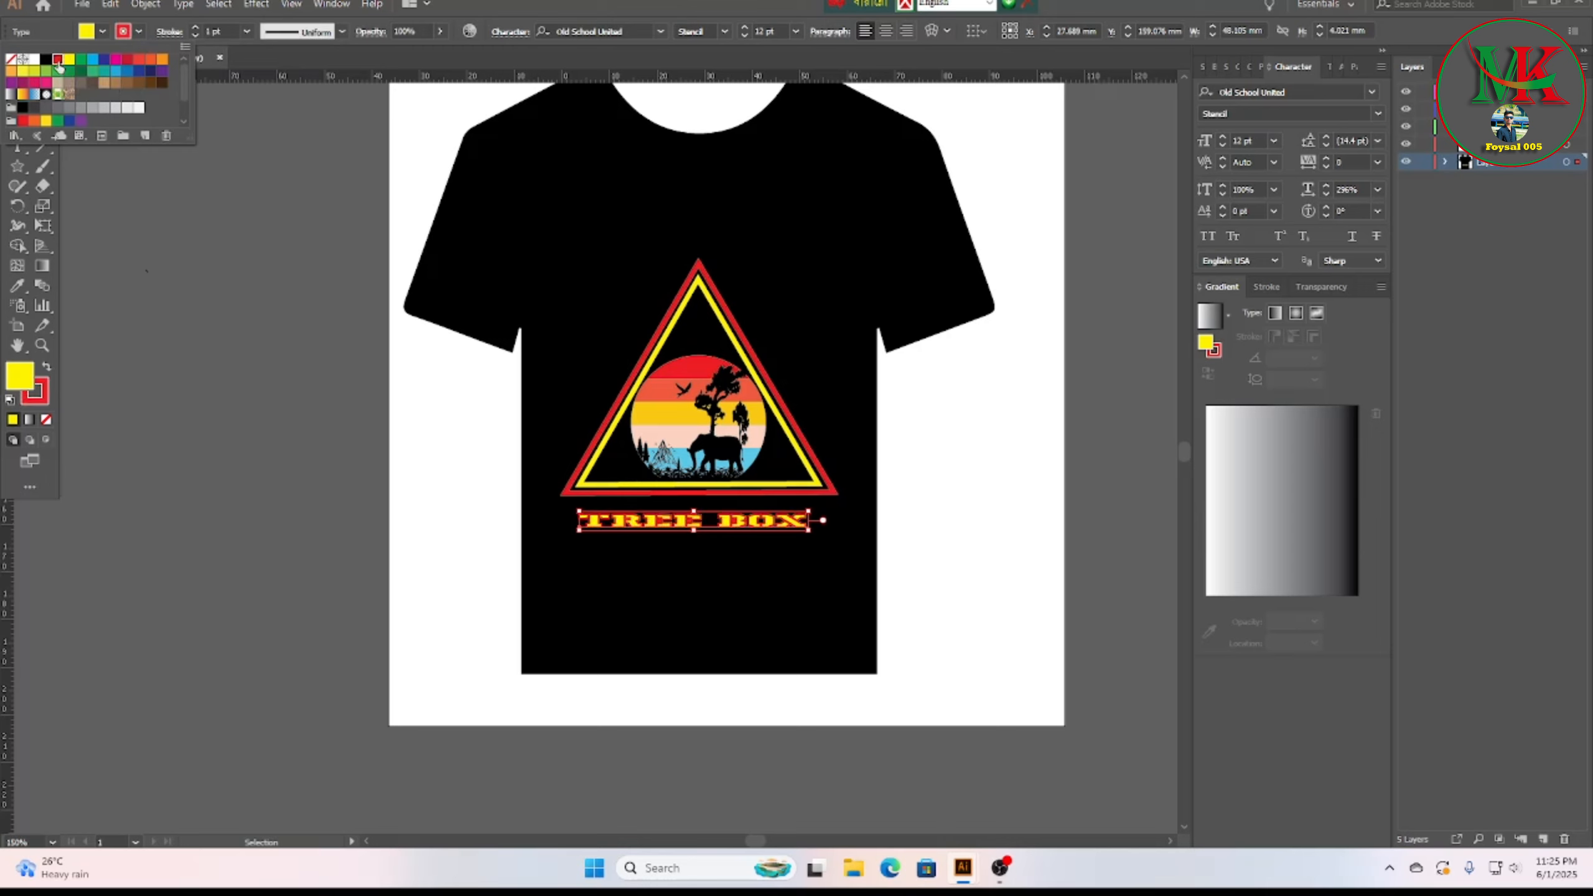
pyautogui.click(1117, 512)
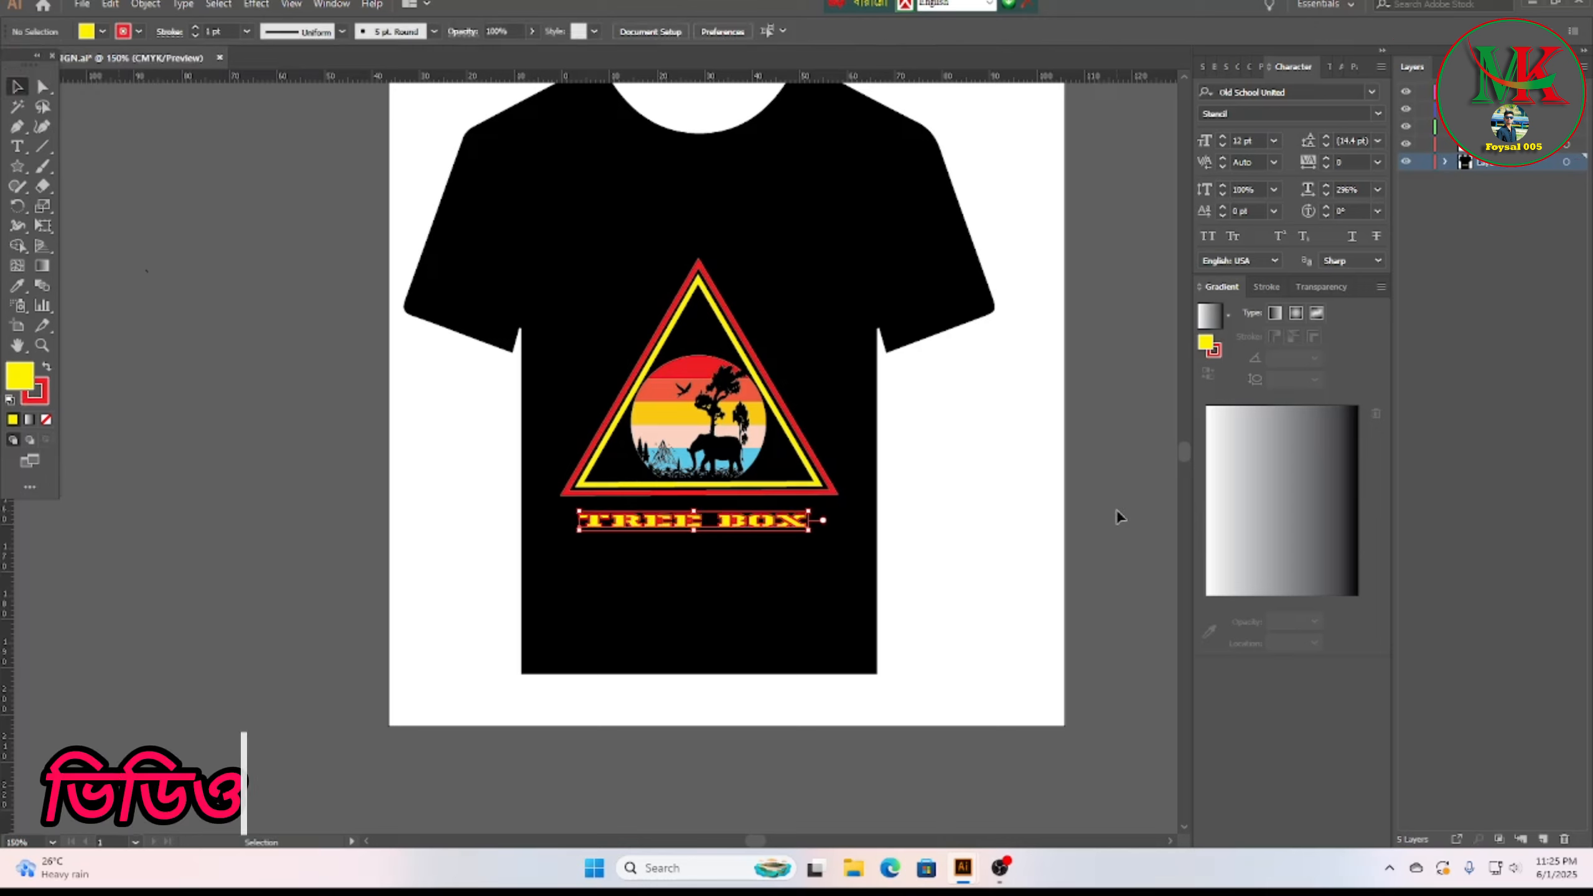
# Step: Group the shirt, the triangle artwork and the TREE BOX text together
pyautogui.scroll(1, 922, 596)
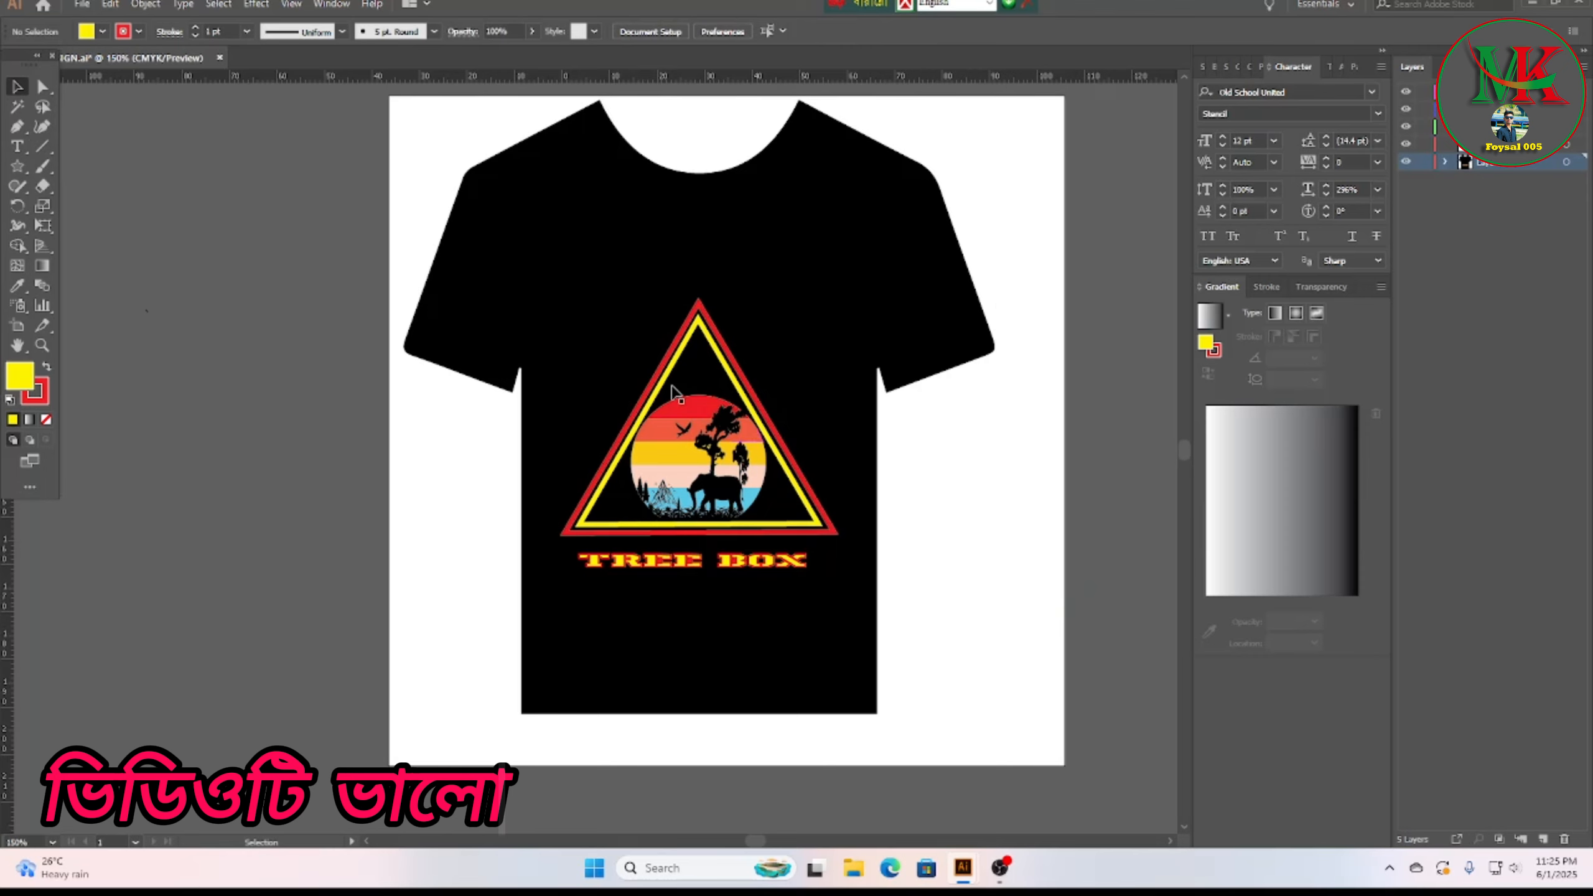
pyautogui.moveTo(711, 628); pyautogui.dragTo(845, 715)
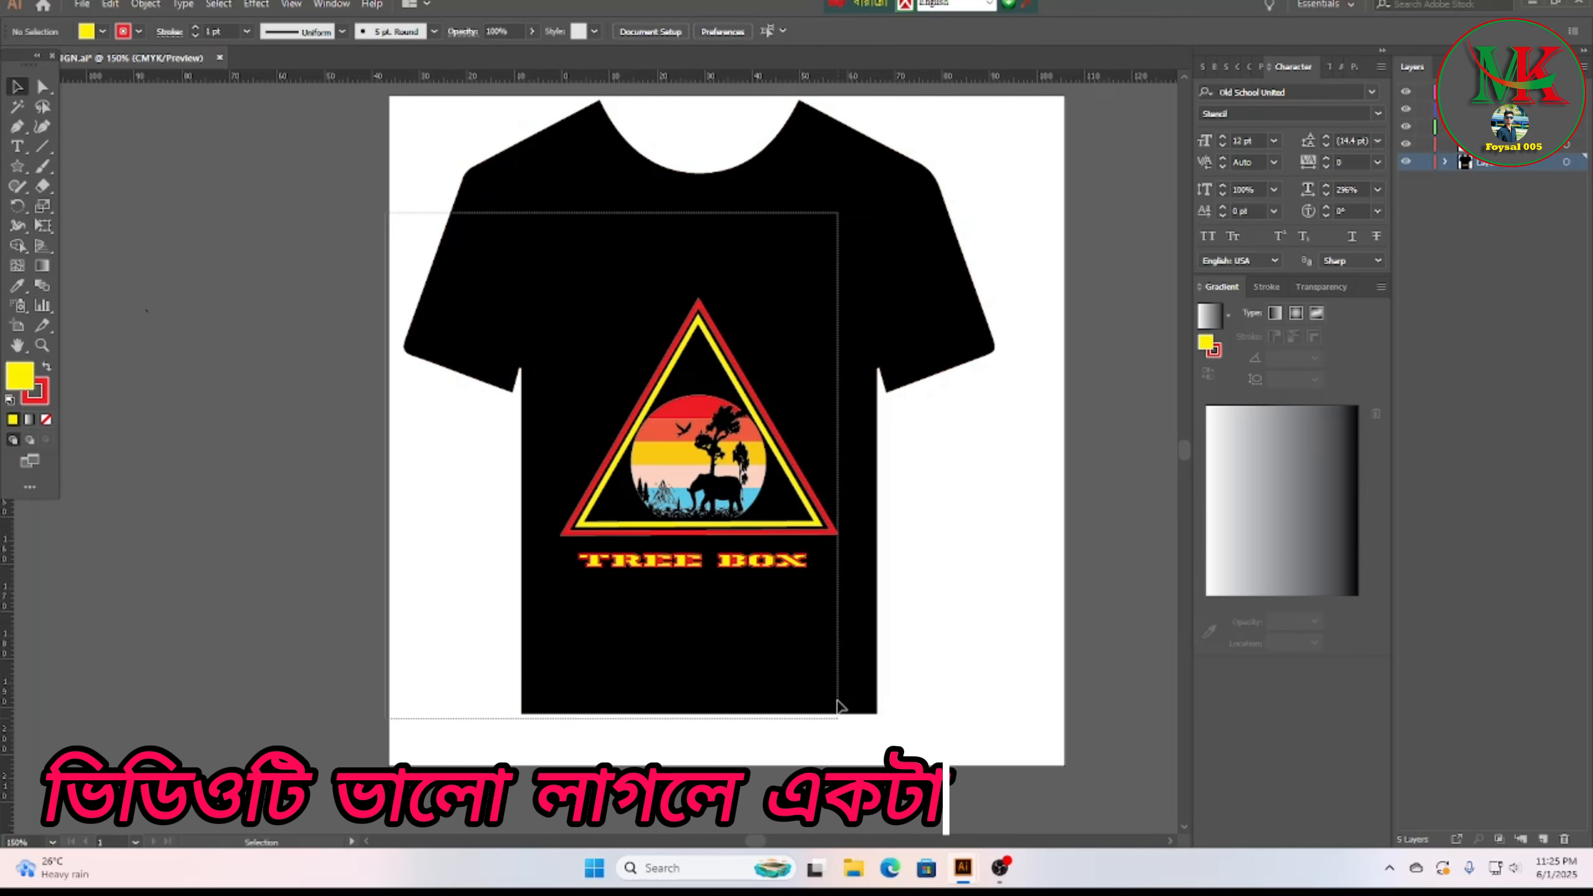
pyautogui.rightClick(714, 384)
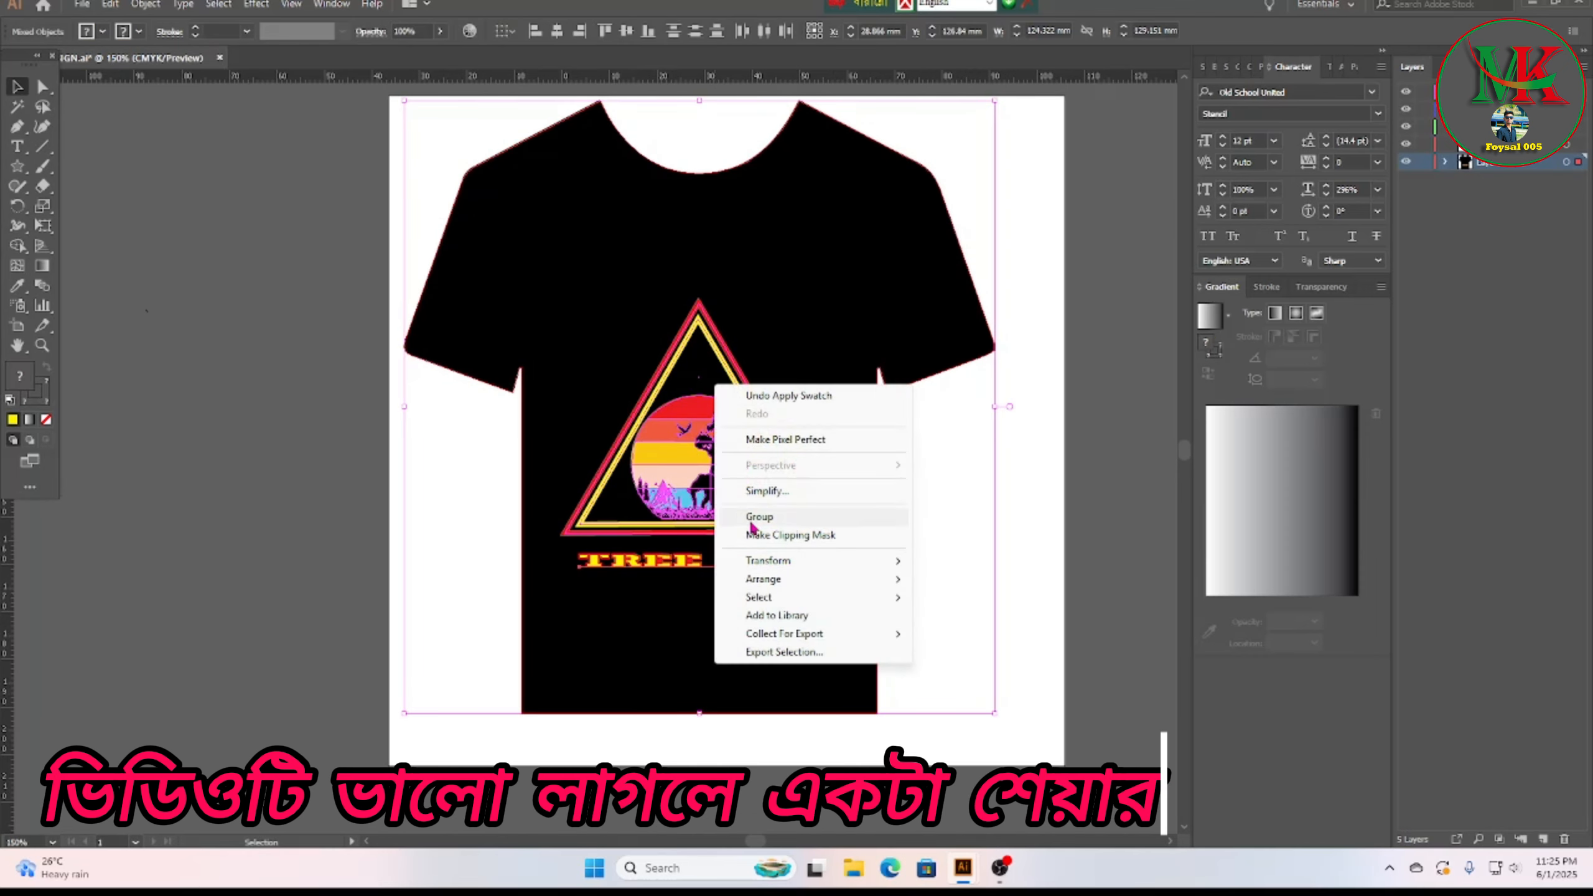
pyautogui.click(757, 518)
pyautogui.click(1055, 588)
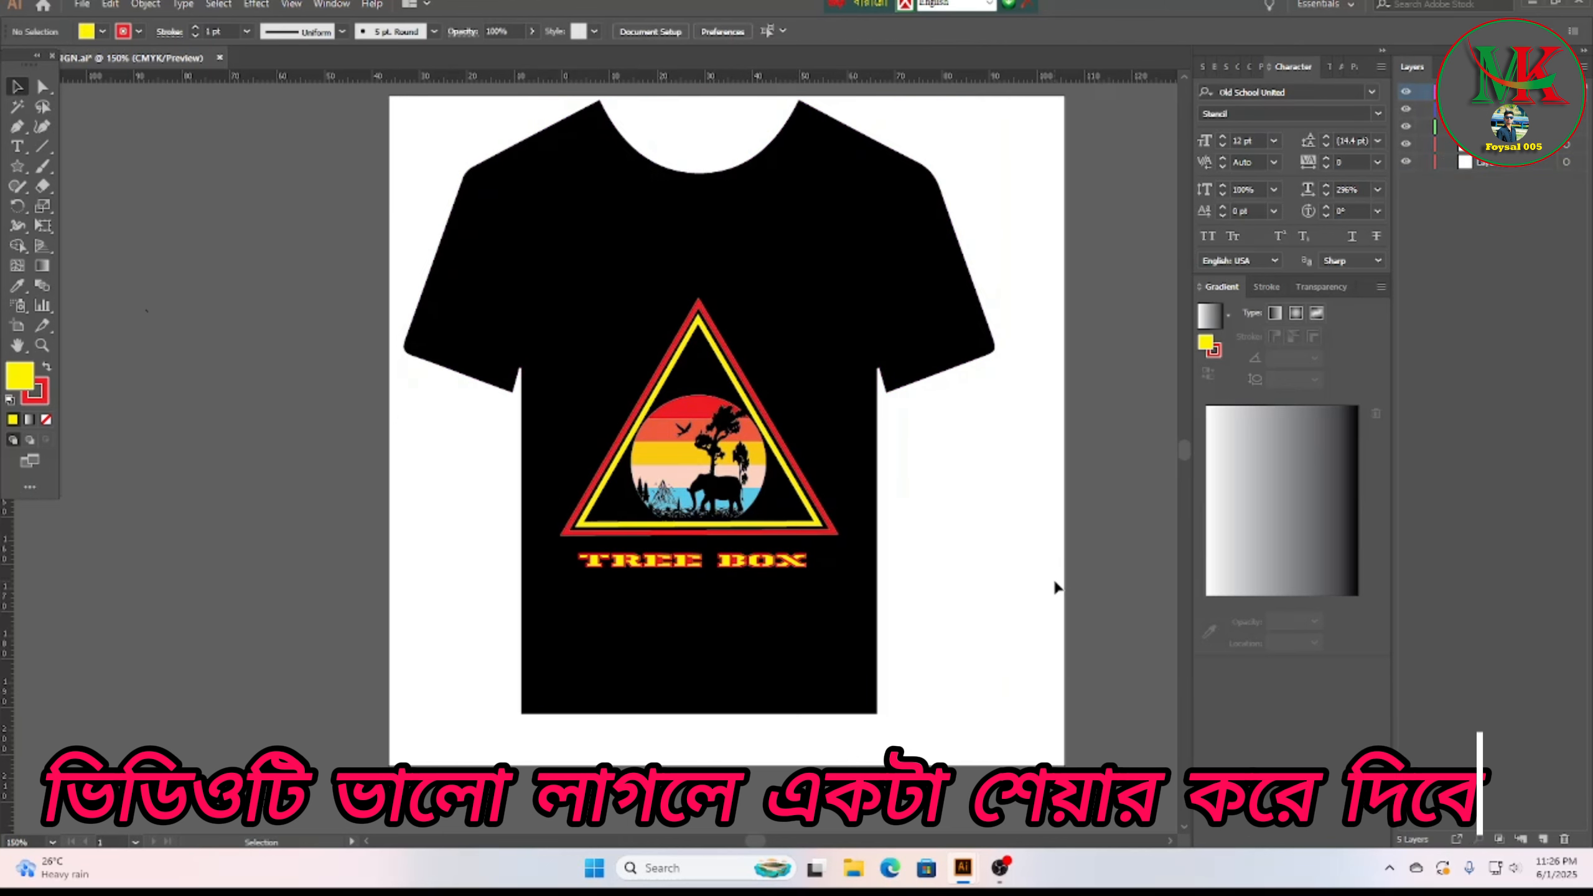
pyautogui.press('a')
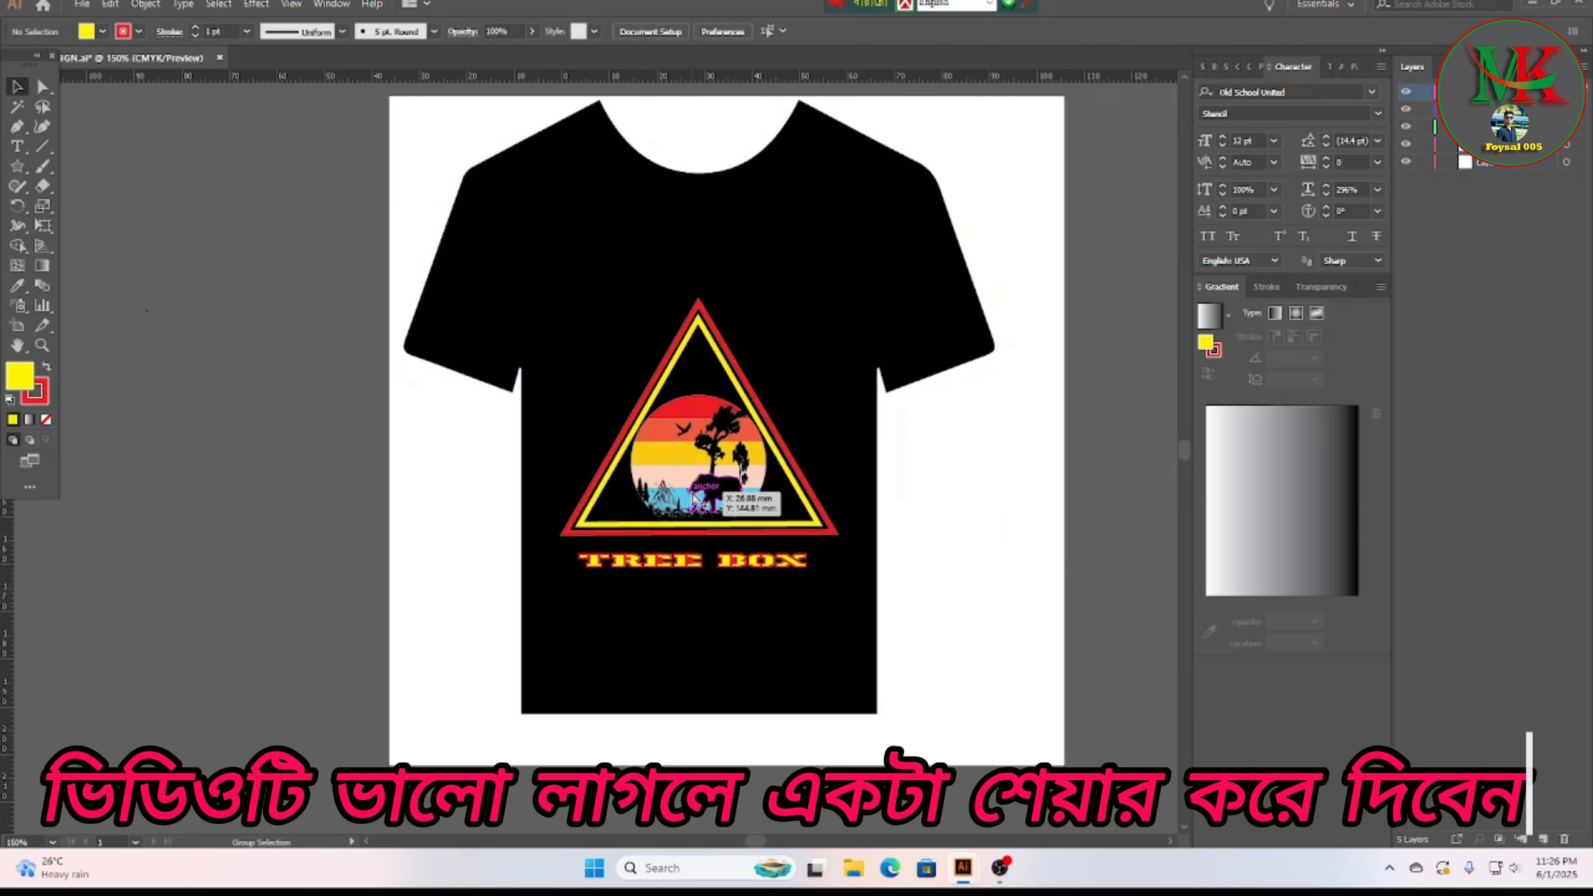
pyautogui.scroll(-1, 693, 499)
pyautogui.scroll(1, 726, 590)
pyautogui.scroll(1, 724, 589)
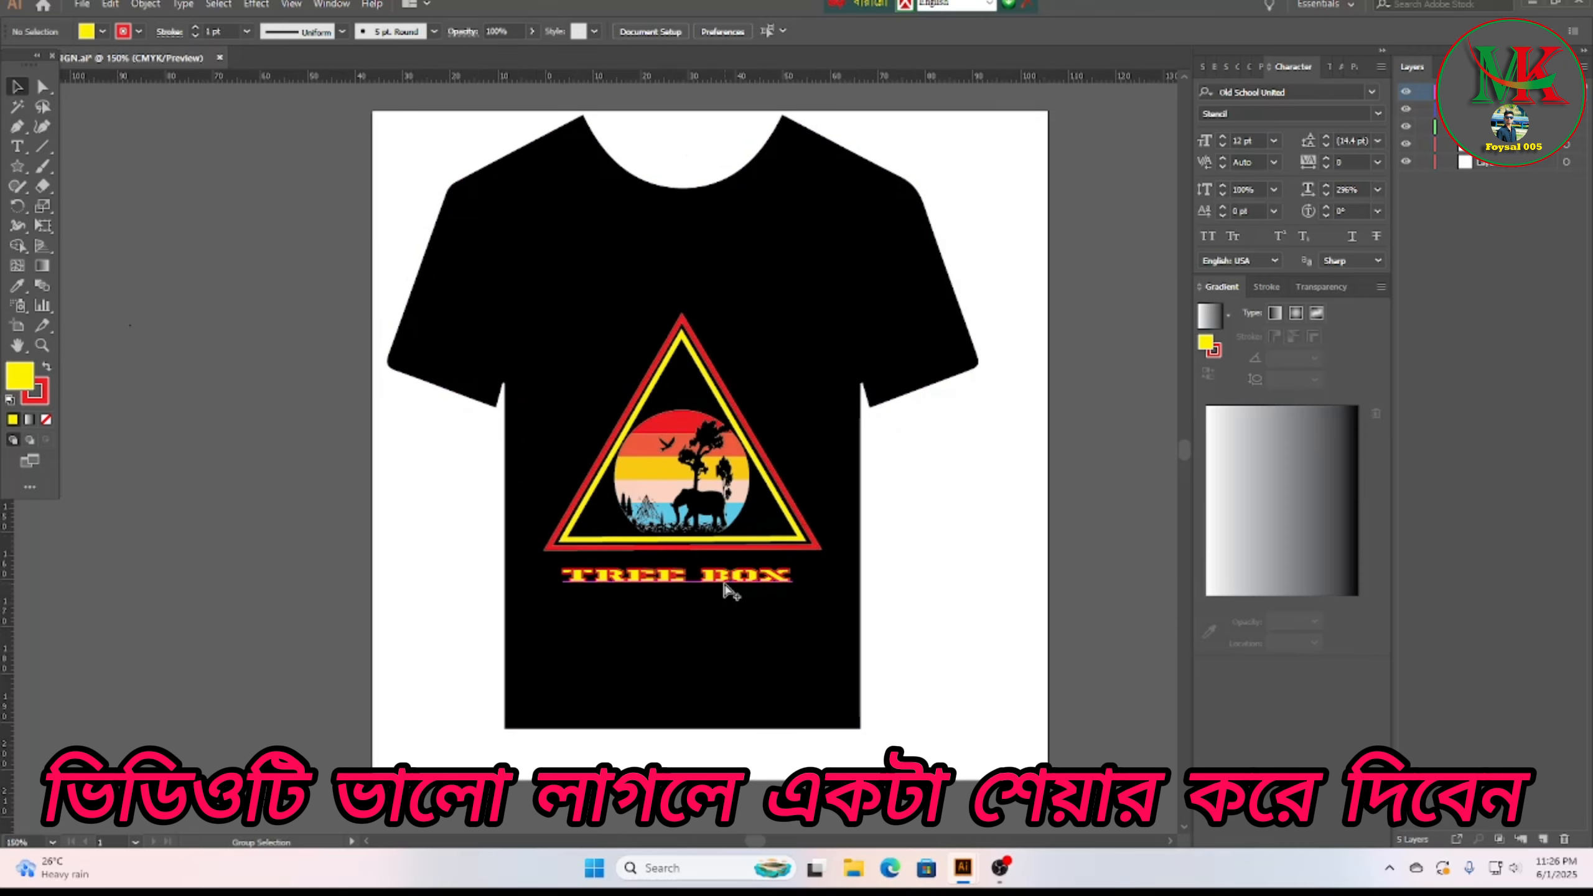
pyautogui.scroll(-1, 725, 589)
pyautogui.scroll(1, 726, 590)
pyautogui.scroll(-1, 727, 589)
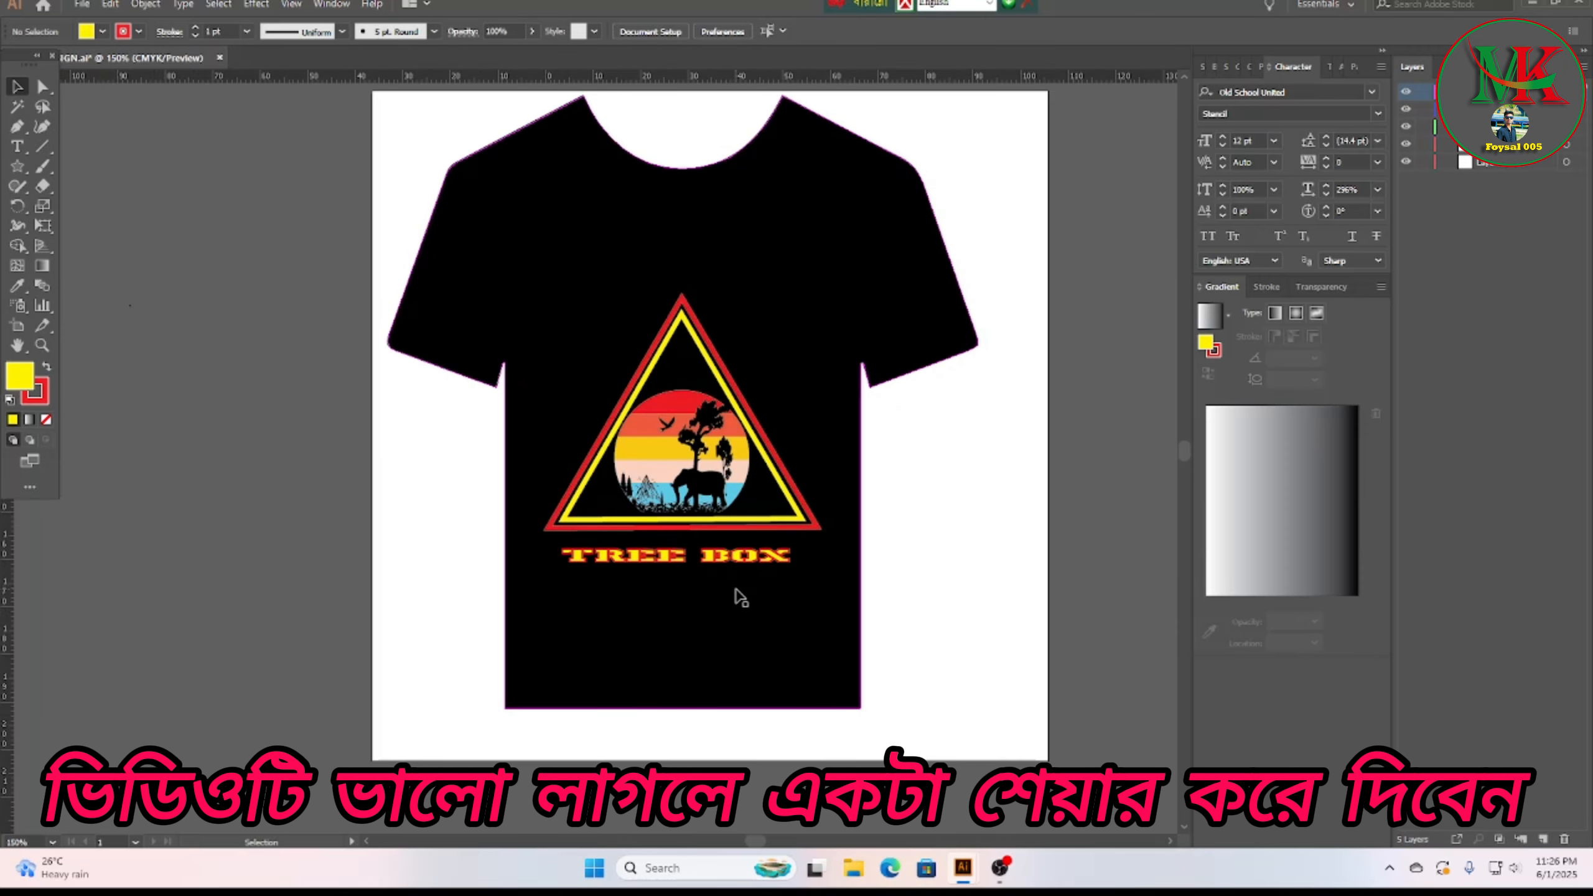
pyautogui.click(596, 321)
pyautogui.doubleClick(595, 321)
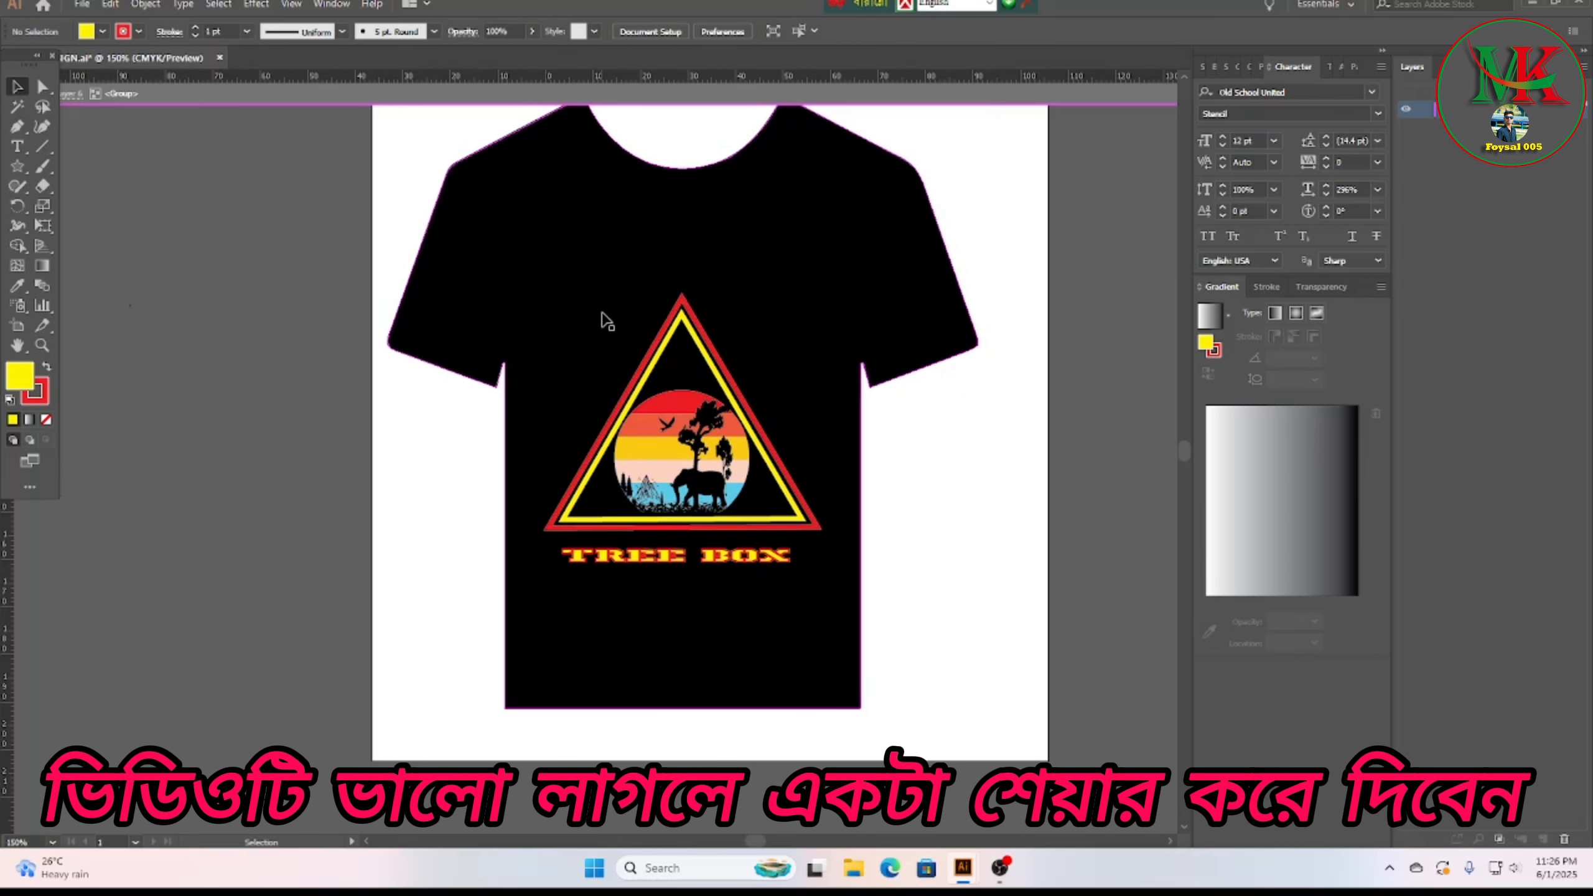
pyautogui.doubleClick(233, 267)
# Step: Move the grouped shirt design right on the artboard to about X 33.8 mm
pyautogui.click(572, 356)
pyautogui.moveTo(572, 356); pyautogui.dragTo(595, 357)
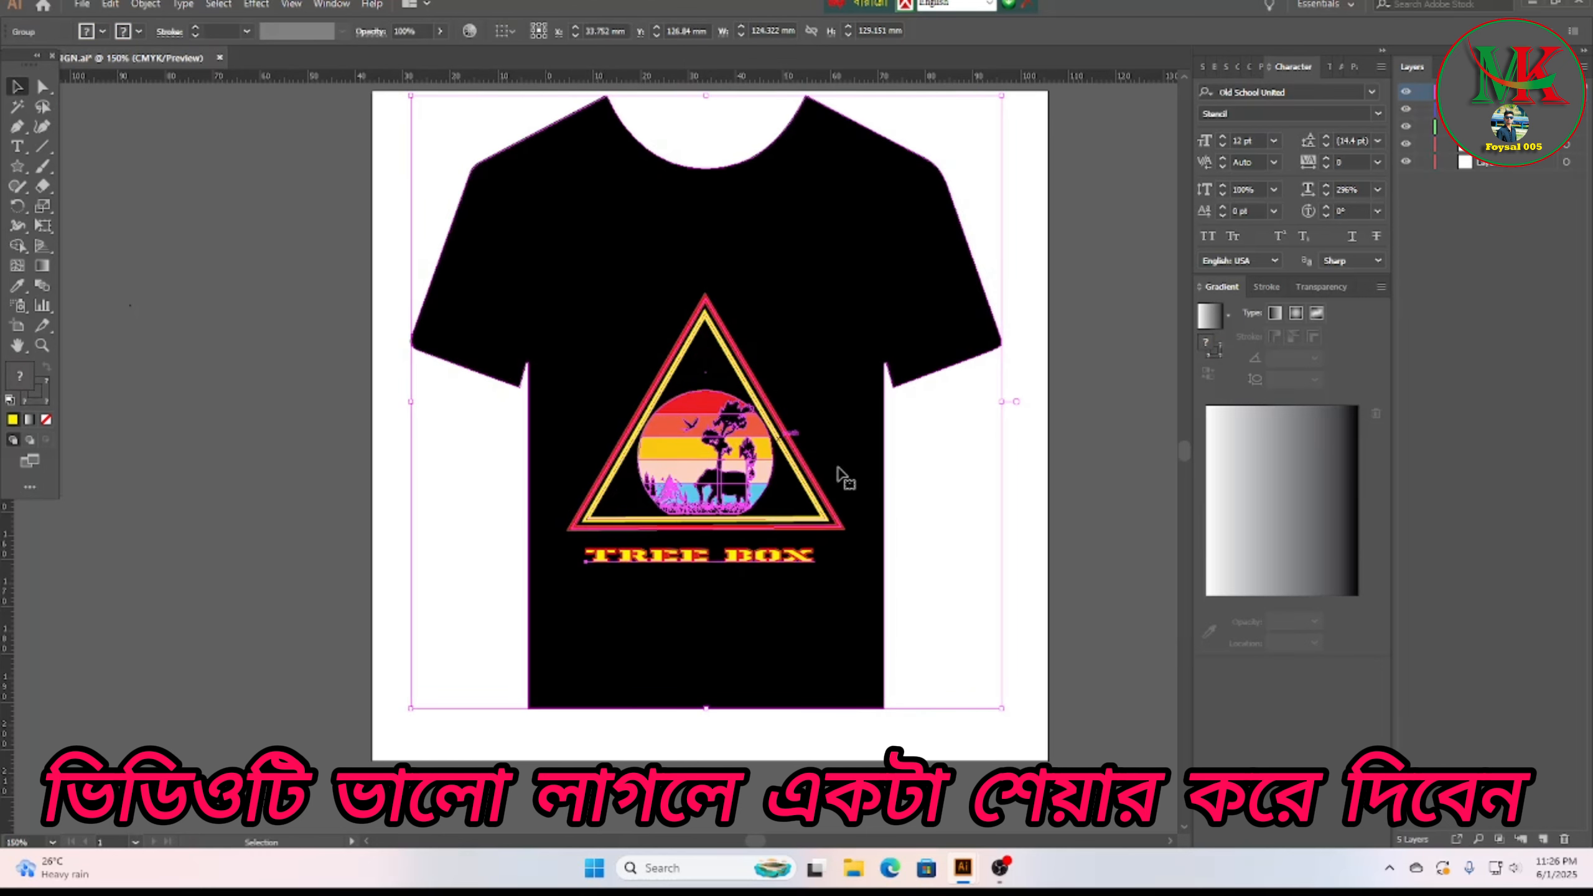
pyautogui.click(1140, 509)
pyautogui.scroll(1, 1031, 665)
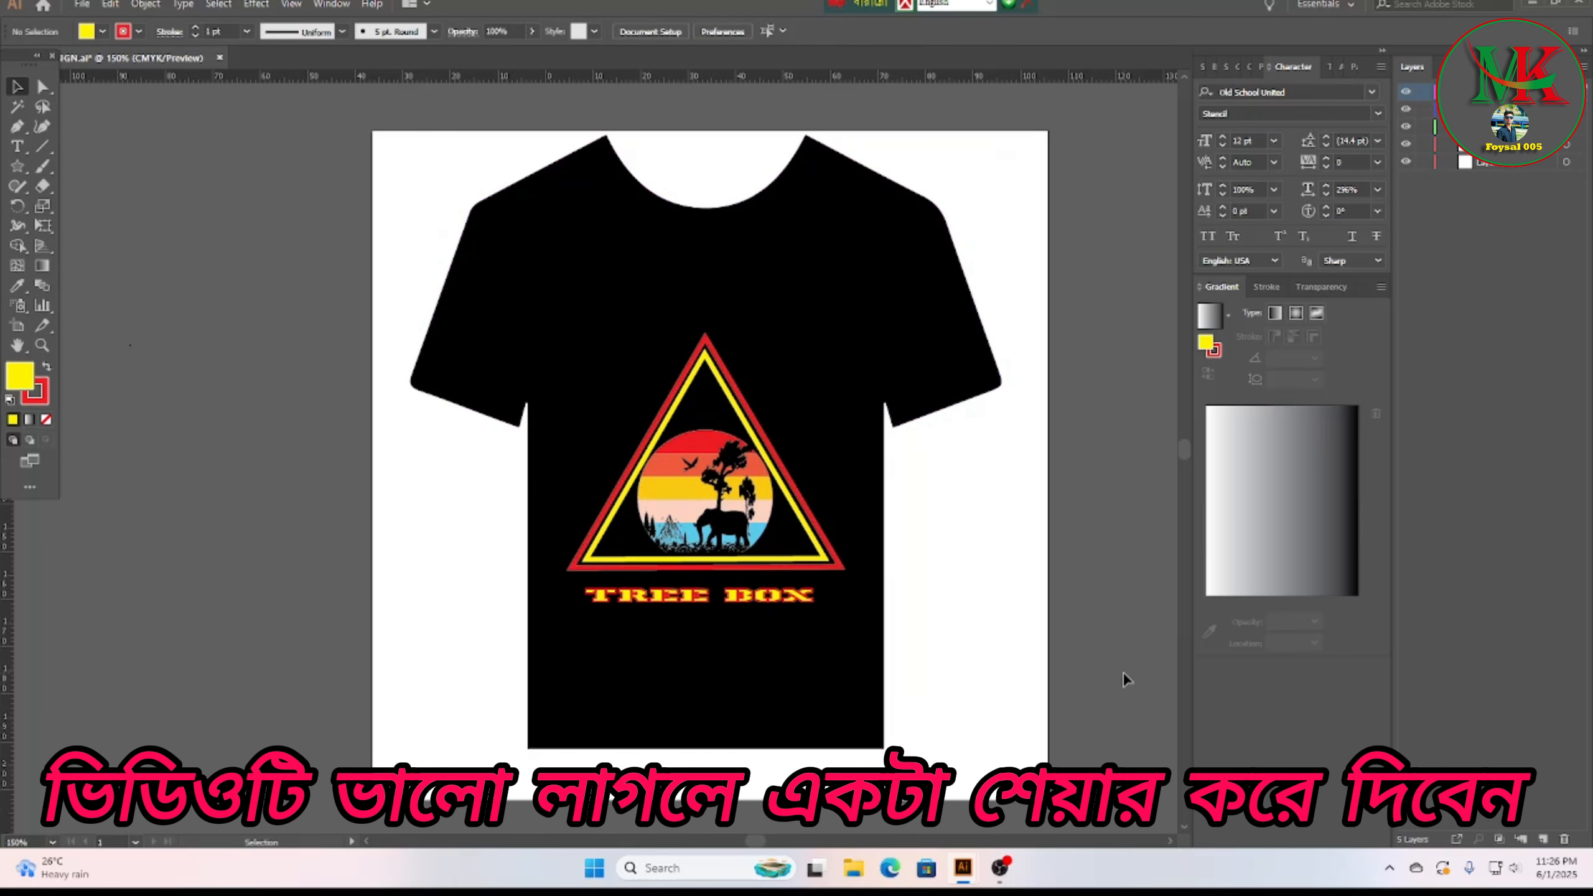